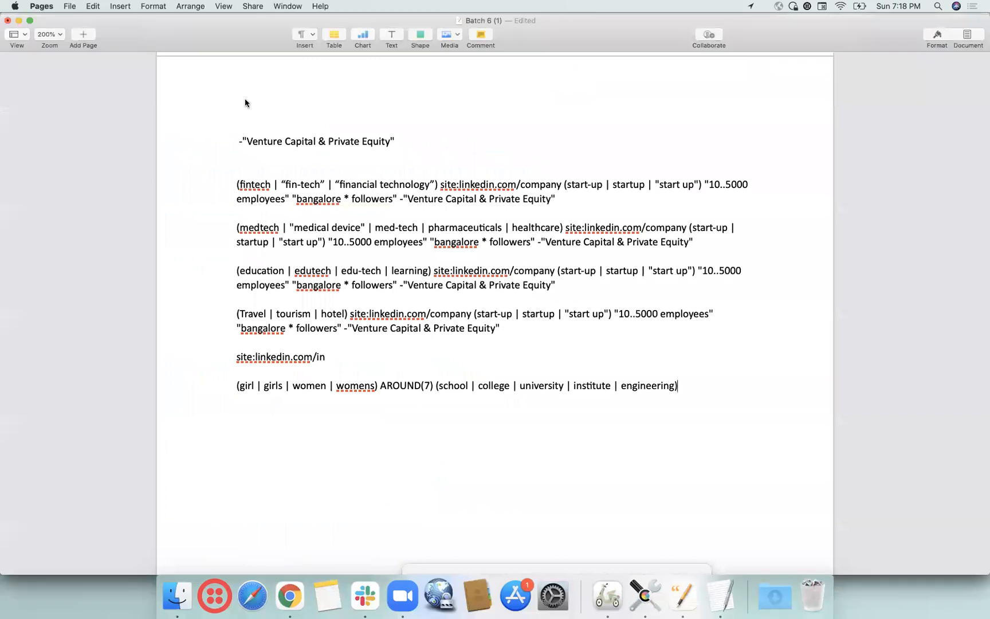
# Switch to Chrome and copy the entire LinkedIn software engineer query from the Google results page.
pyautogui.click(290, 596)
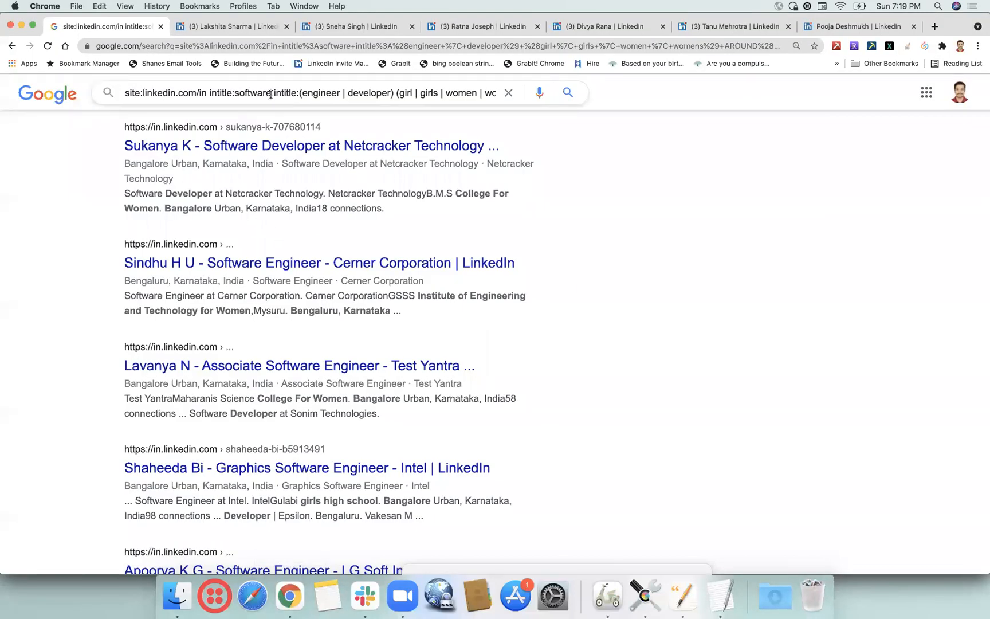
pyautogui.tripleClick(271, 93)
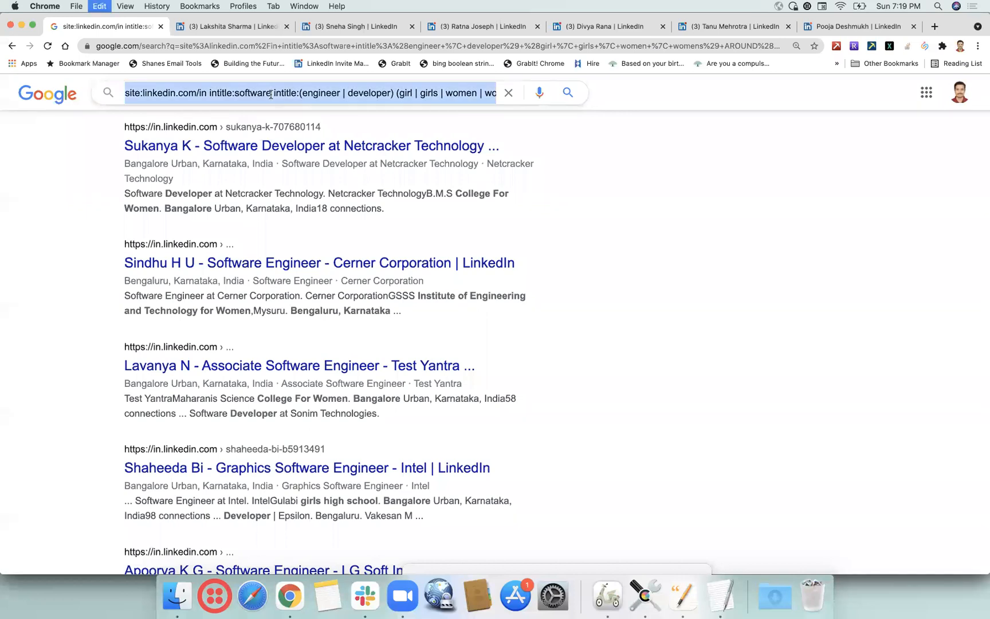
pyautogui.click(591, 26)
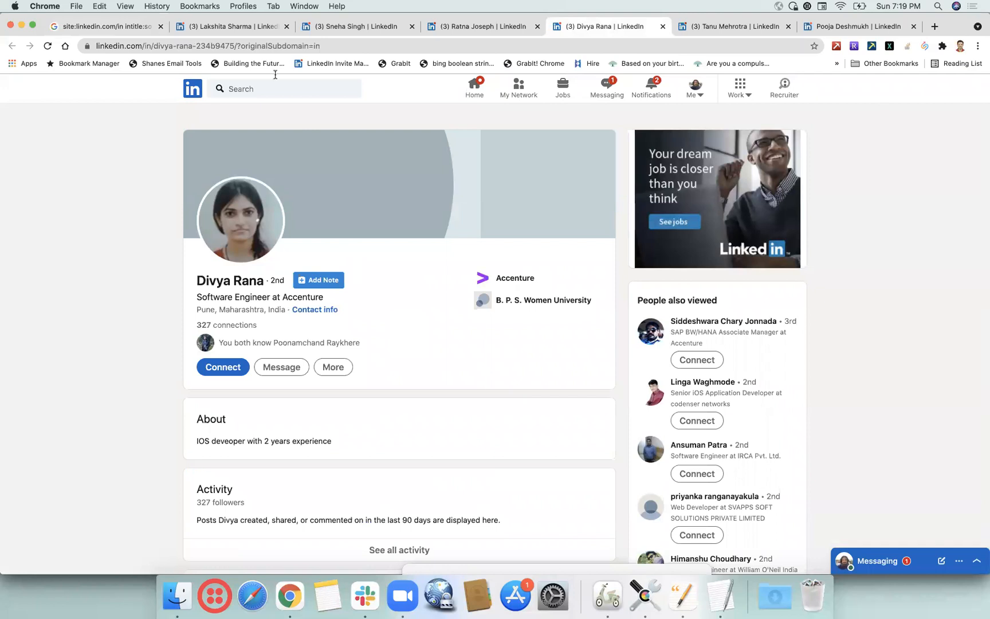
pyautogui.click(108, 27)
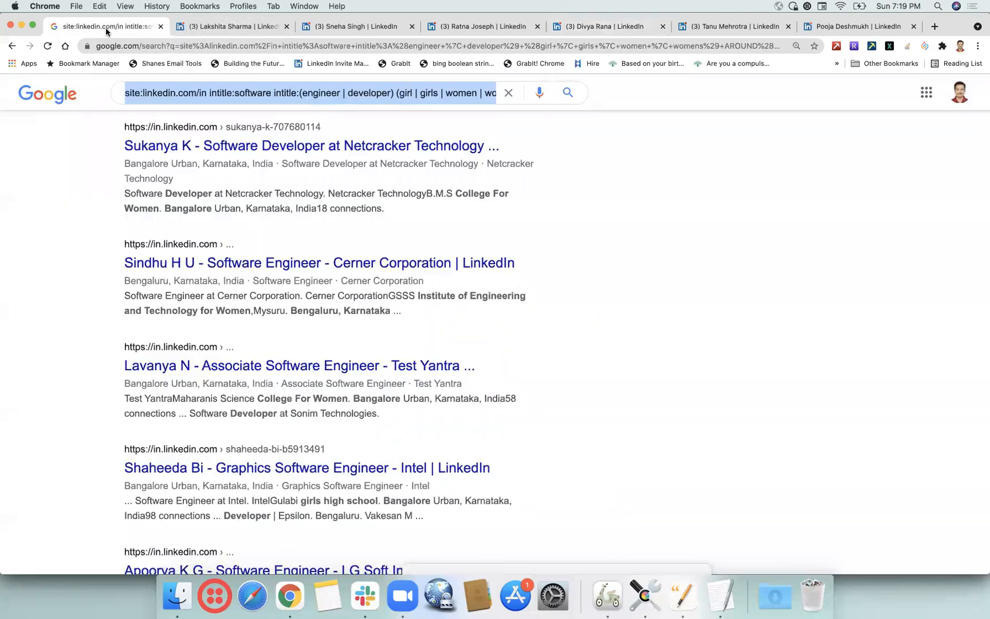
# Close all the open LinkedIn profile tabs, keeping only the Google results tab.
pyautogui.click(285, 33)
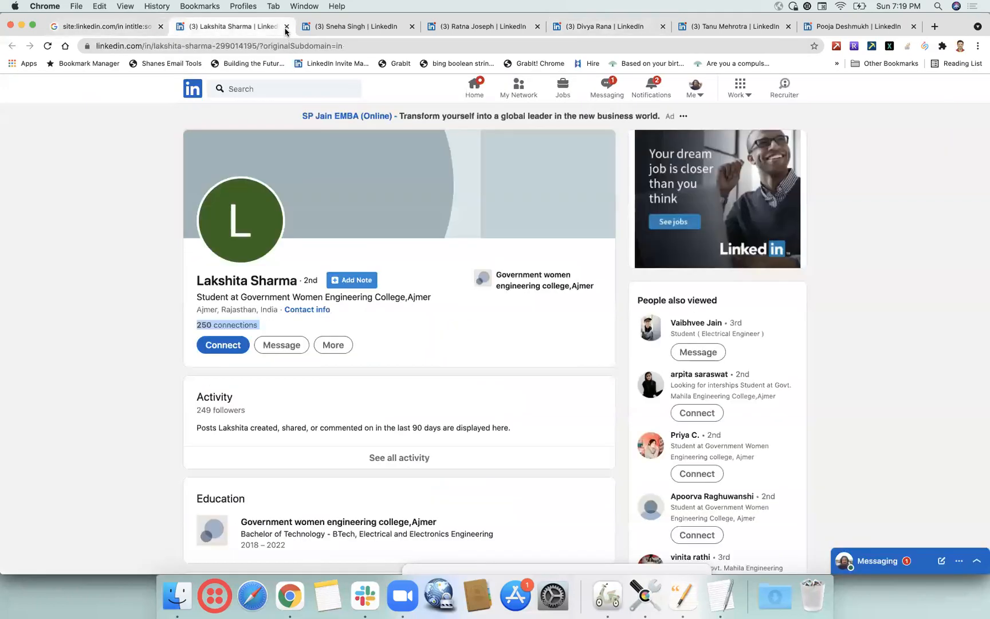
pyautogui.click(286, 27)
pyautogui.click(286, 27)
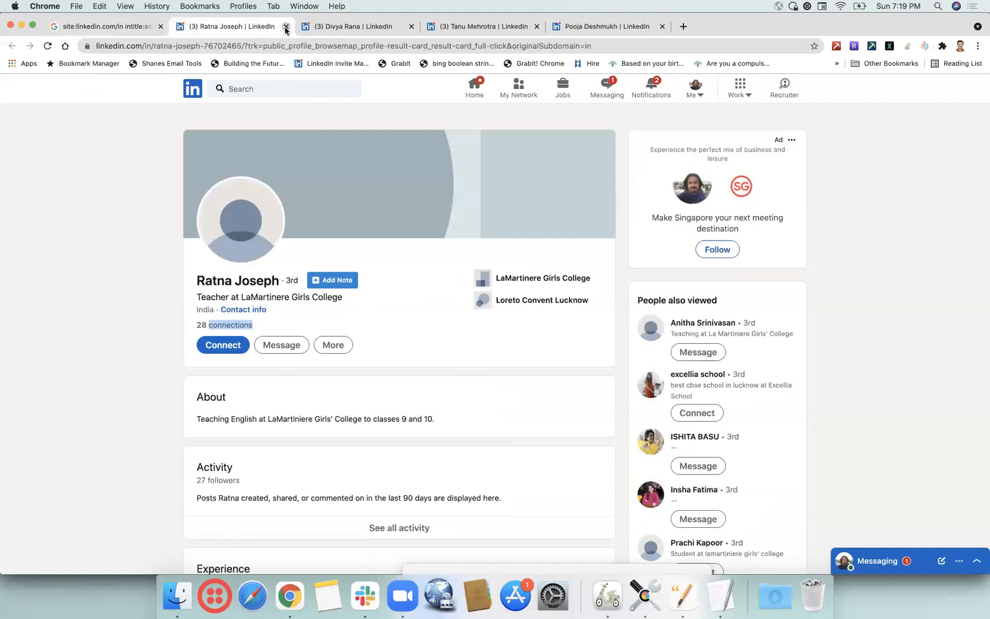
pyautogui.click(286, 27)
pyautogui.click(286, 27)
pyautogui.click(286, 26)
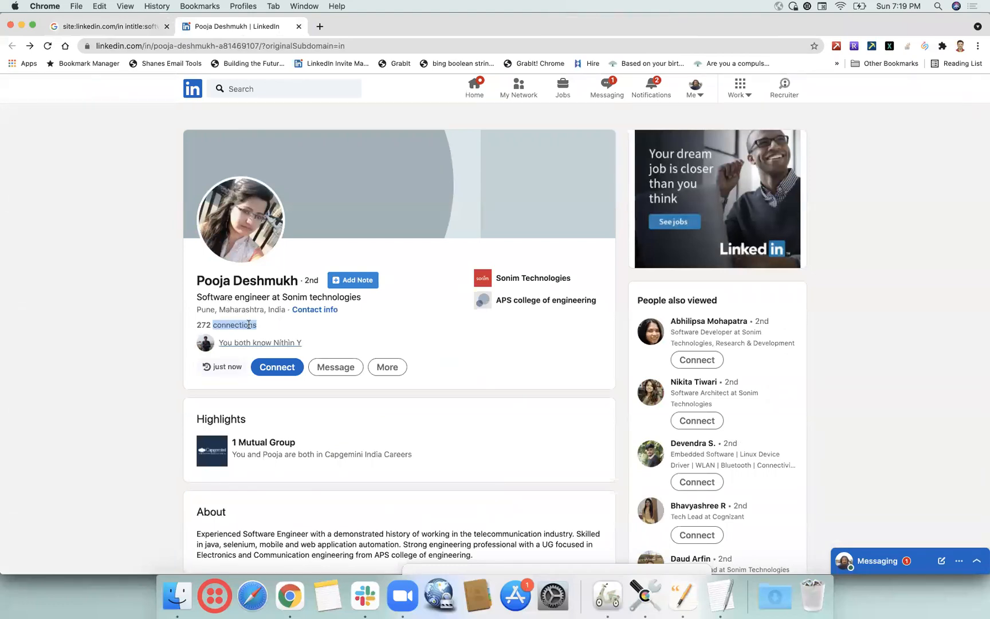
pyautogui.click(298, 27)
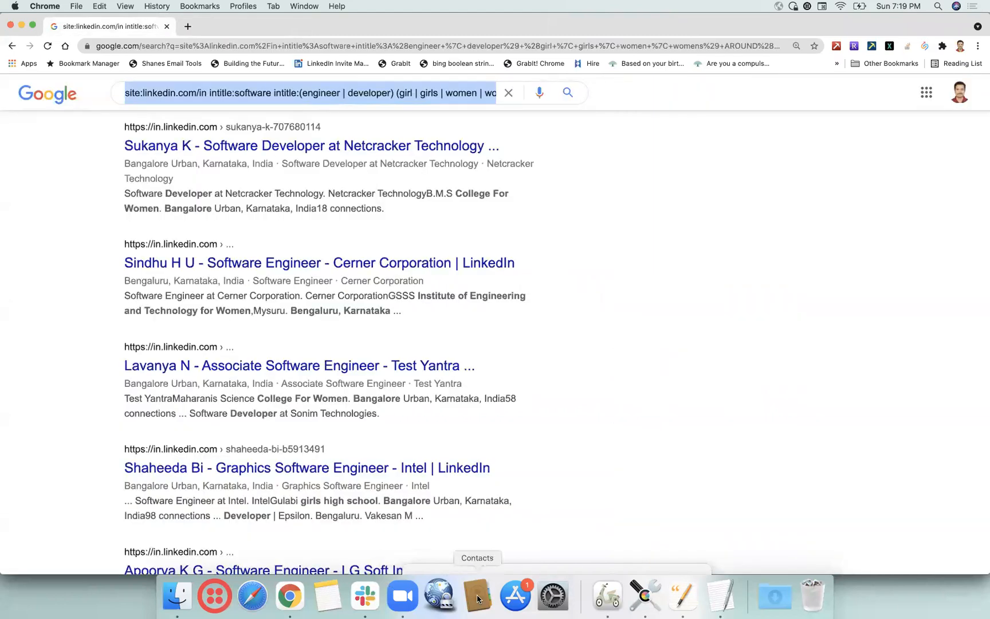
# Switch to Pages and paste the copied Google query as a new paragraph below the document's last line.
pyautogui.click(682, 595)
pyautogui.click(700, 386)
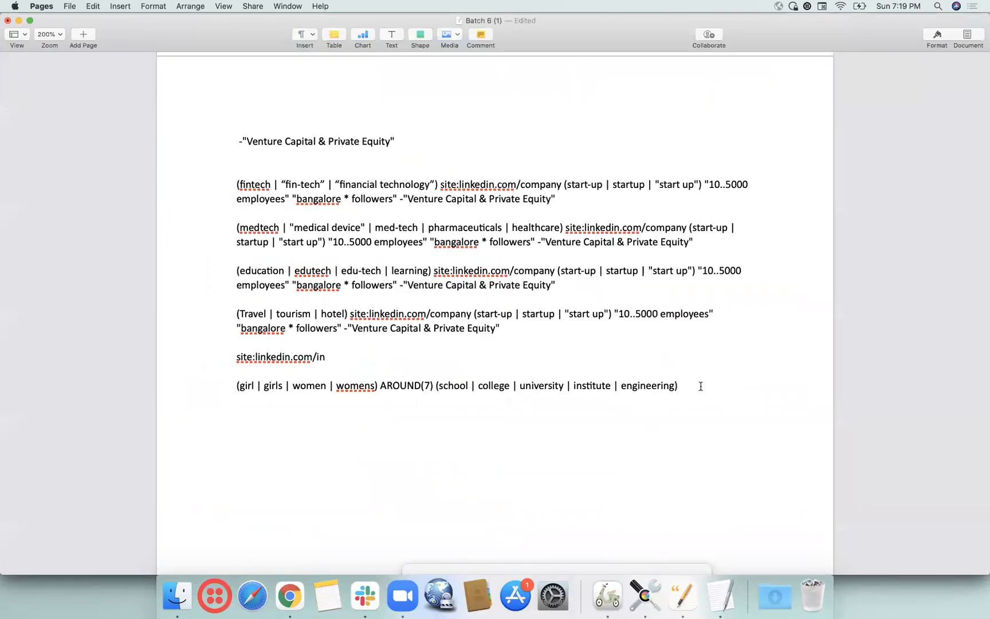
pyautogui.press('Return')
pyautogui.write('site:linkedin.com/in intitle:software intitle:(engineer | developer) (girl | girls | women | womens) AROUND(7) (school | college | university | institute | engineering) bangalore')
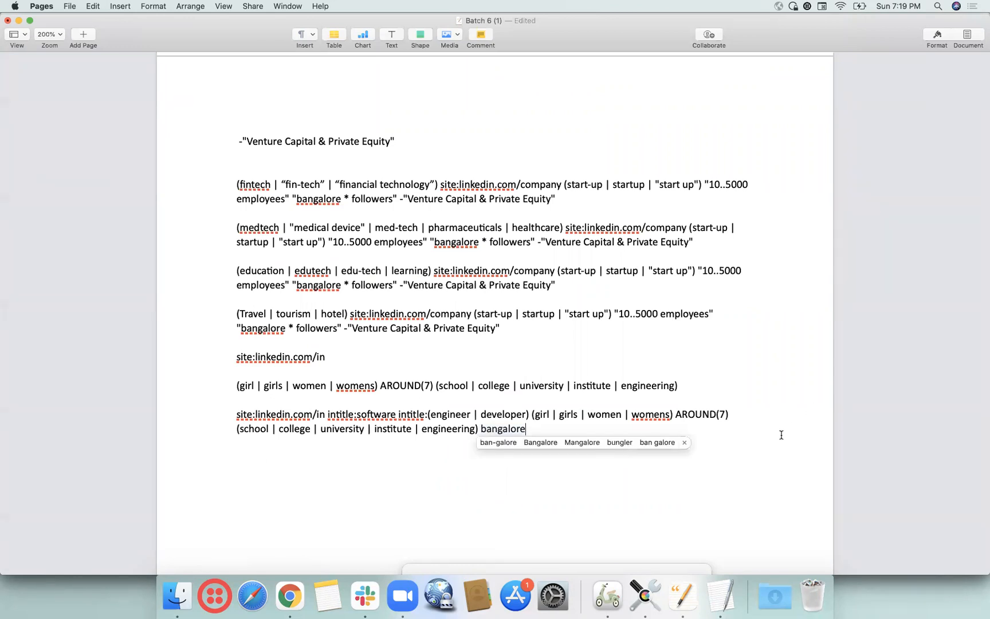
# Add AROUND(6) connections after bangalore at the end of the pasted query, and close the Finder window.
pyautogui.write('AROUND(6')
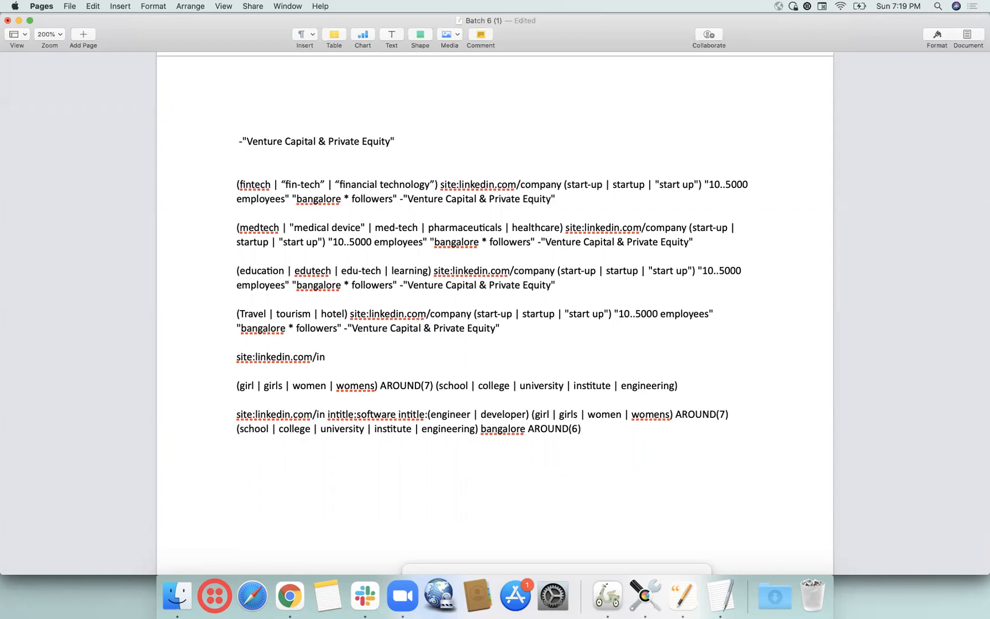
pyautogui.write(') connections')
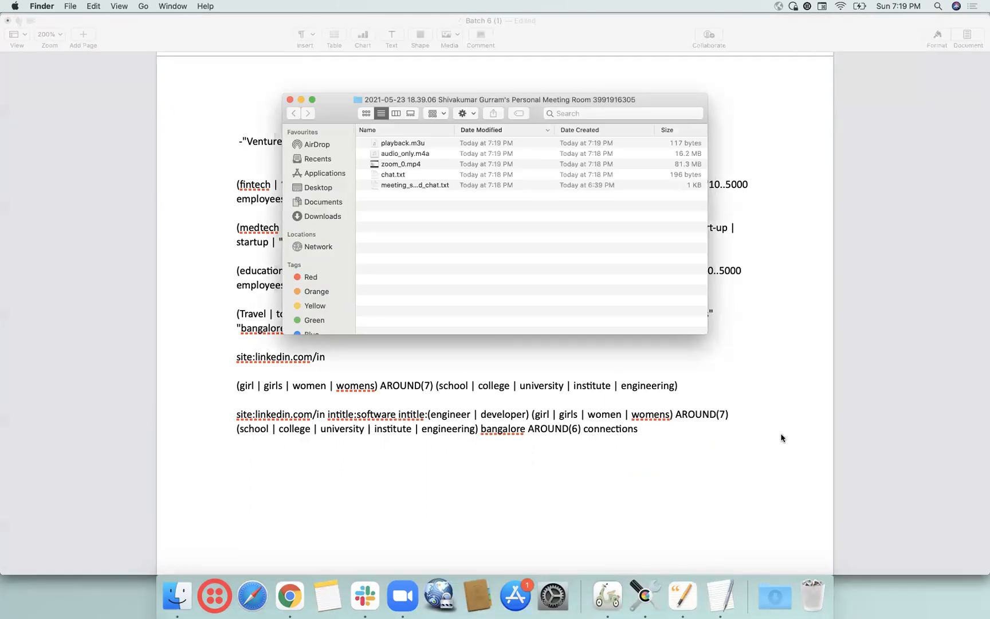
pyautogui.click(291, 101)
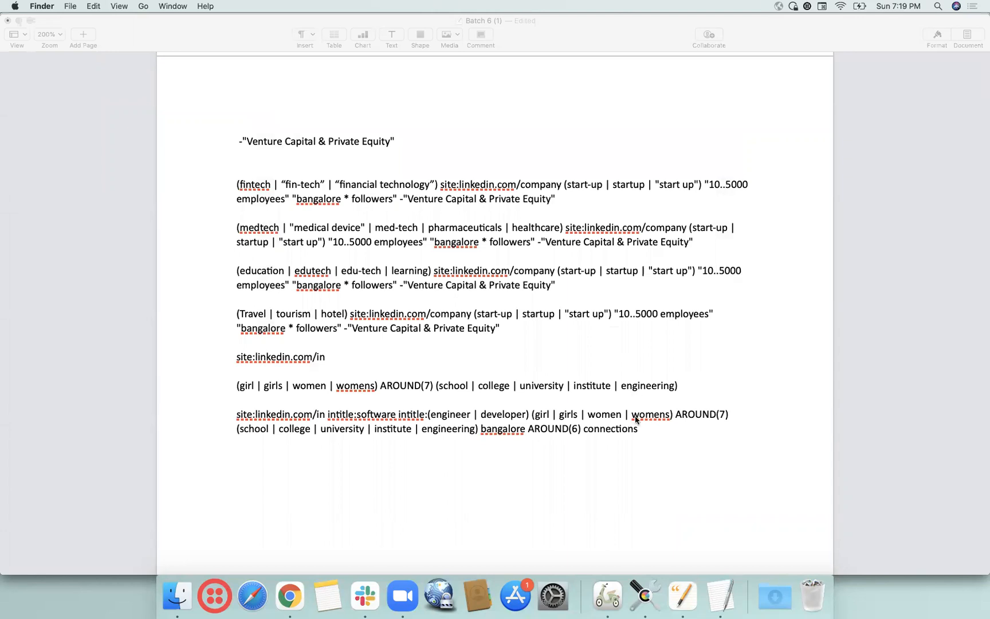
# Copy the full query ending in bangalore AROUND(6) connections, search Google for it in a new Chrome tab, and review the results.
pyautogui.click(639, 433)
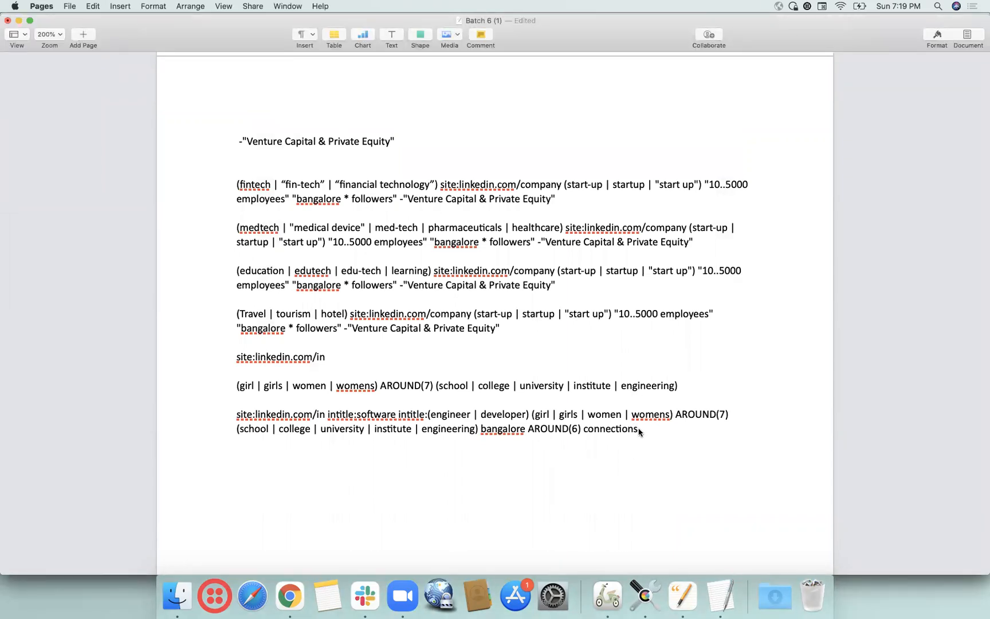
pyautogui.moveTo(638, 431); pyautogui.dragTo(235, 414)
pyautogui.press('super+c')
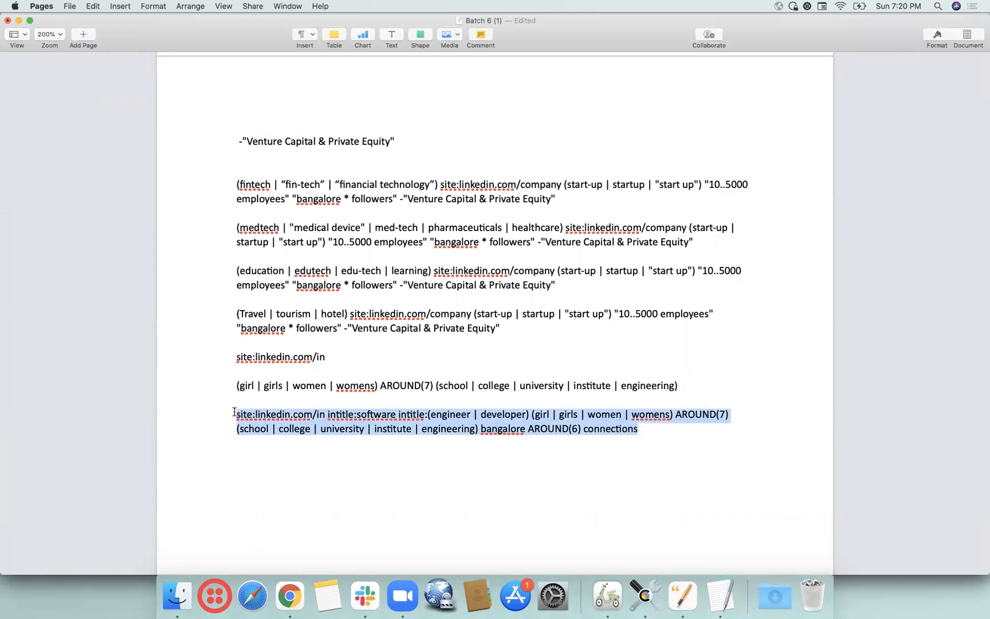
pyautogui.press('super+Tab')
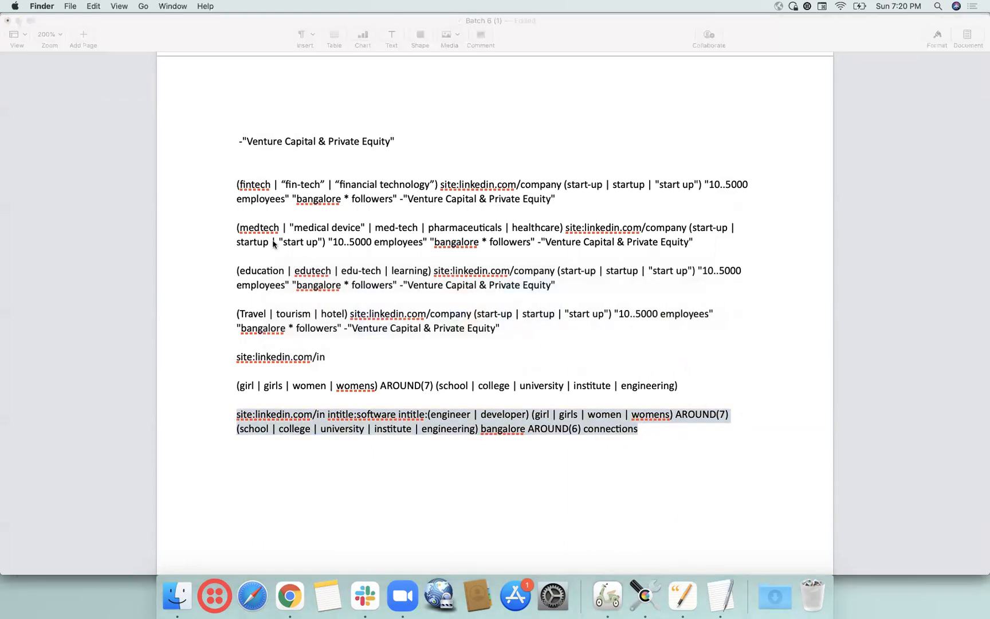
pyautogui.click(291, 592)
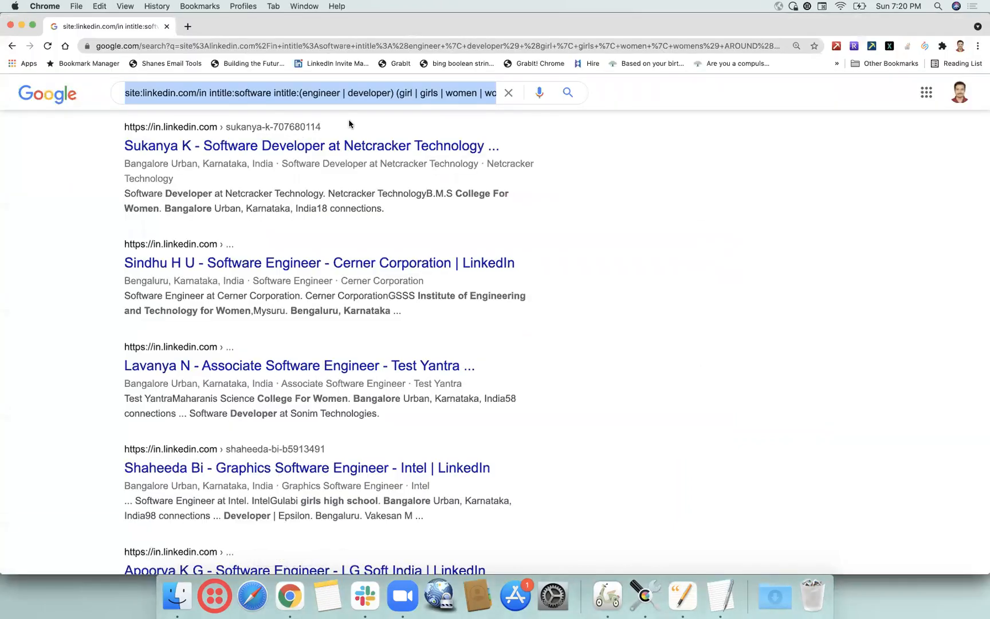
pyautogui.click(189, 26)
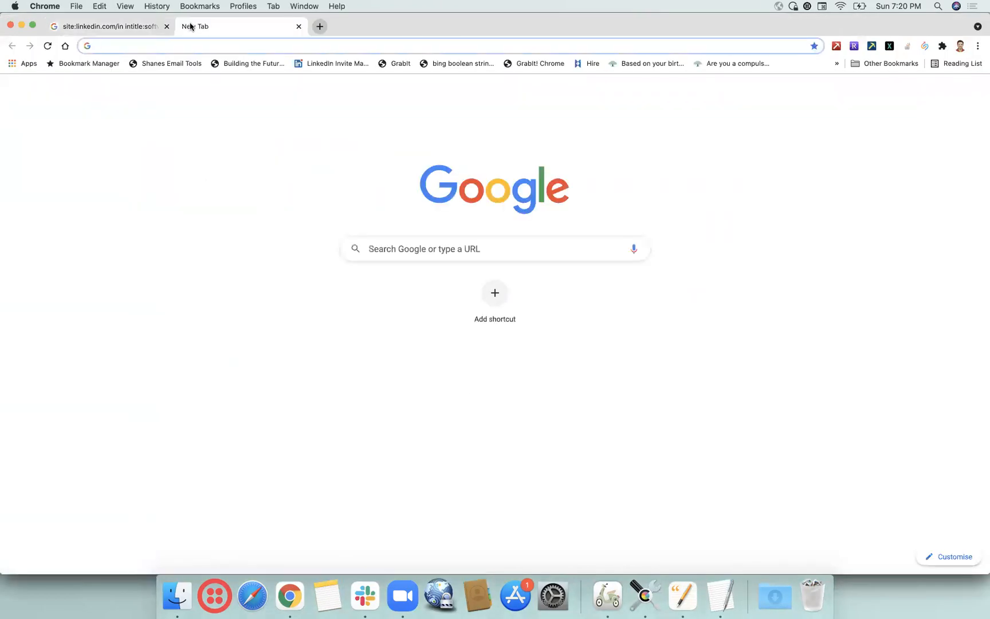
pyautogui.press('super+v')
pyautogui.press('Return')
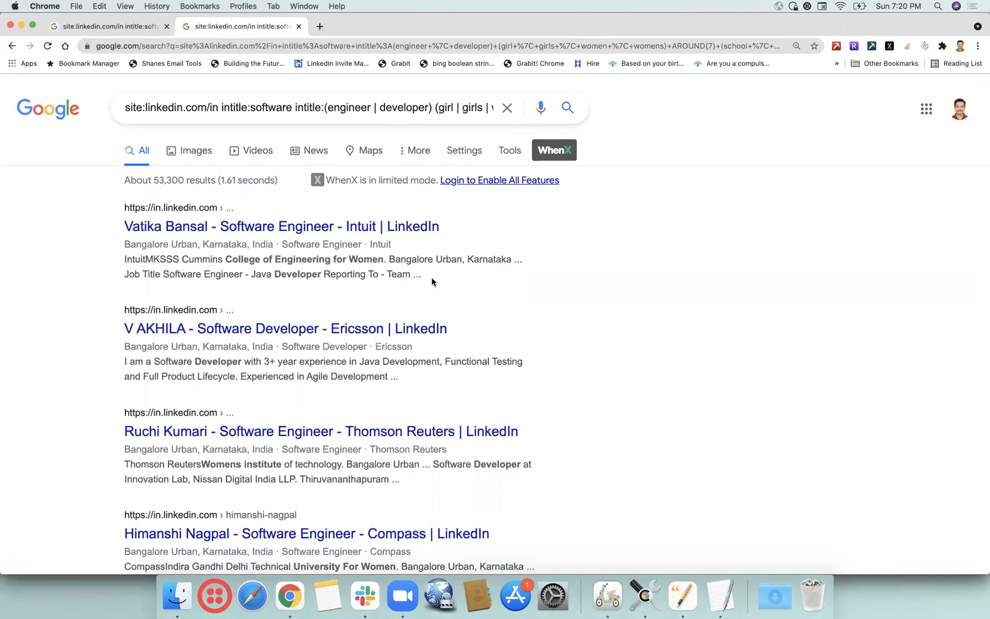
pyautogui.scroll(-6, 432, 282)
pyautogui.scroll(-3, 432, 278)
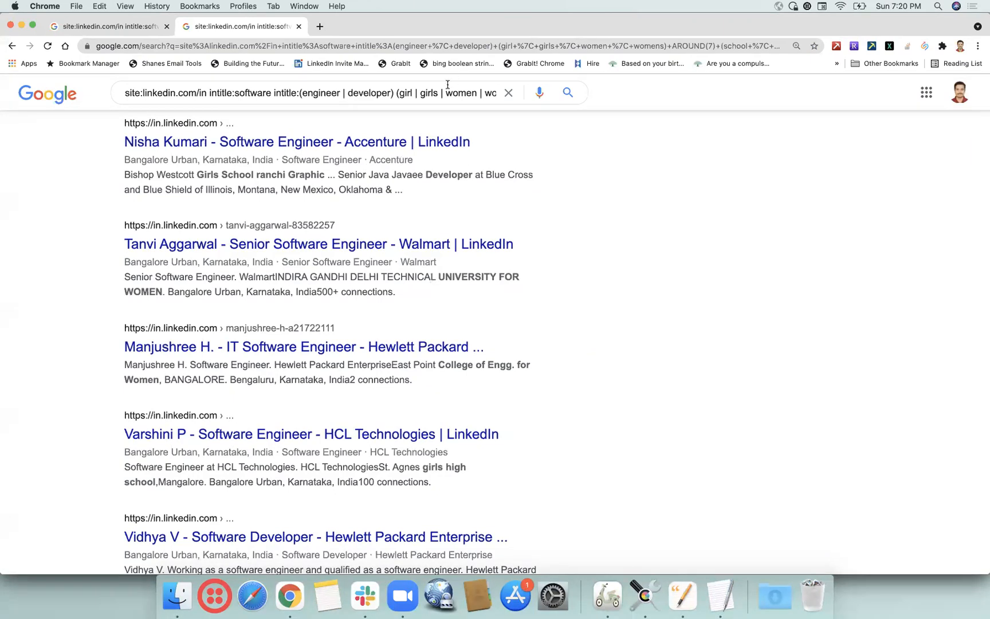
# Switch to Pages and duplicate the last query as a separate paragraph below the original.
pyautogui.click(682, 596)
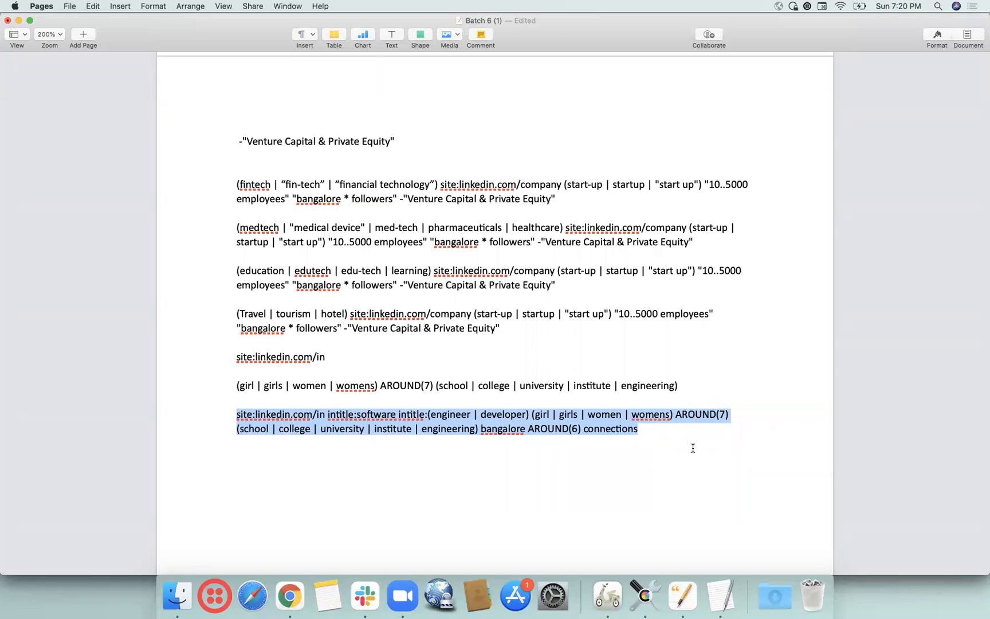
pyautogui.moveTo(654, 432); pyautogui.dragTo(220, 411)
pyautogui.press('super+c')
pyautogui.click(680, 434)
pyautogui.press('Return')
pyautogui.press('Return')
pyautogui.press('super+v')
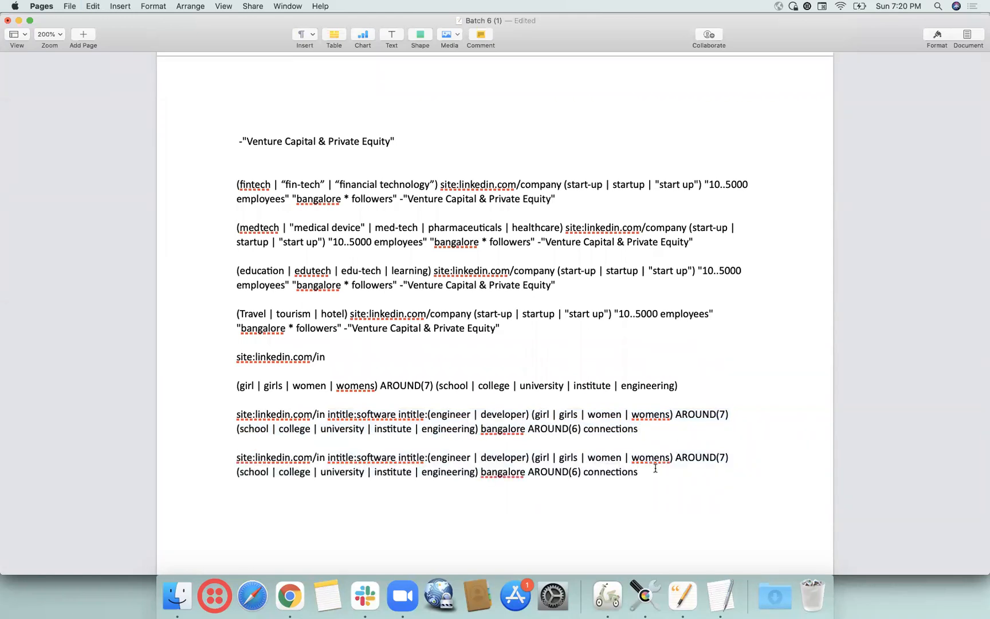
# In the duplicated query, replace the school, college and university group with ("in tech" | "who code").
pyautogui.moveTo(481, 472); pyautogui.dragTo(213, 469)
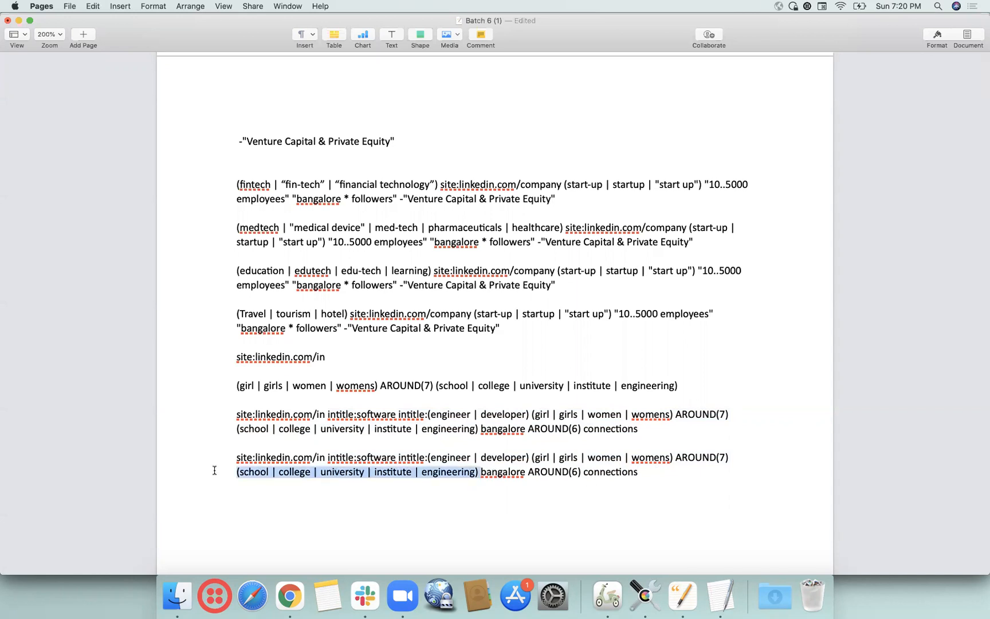
pyautogui.write('(')
pyautogui.write('"in te')
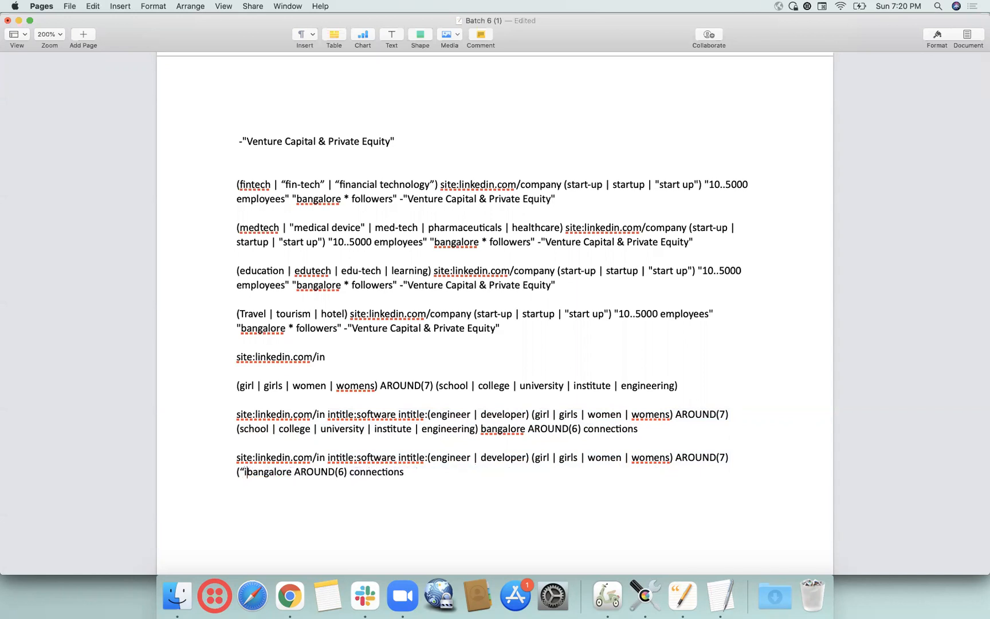
pyautogui.write('ch')
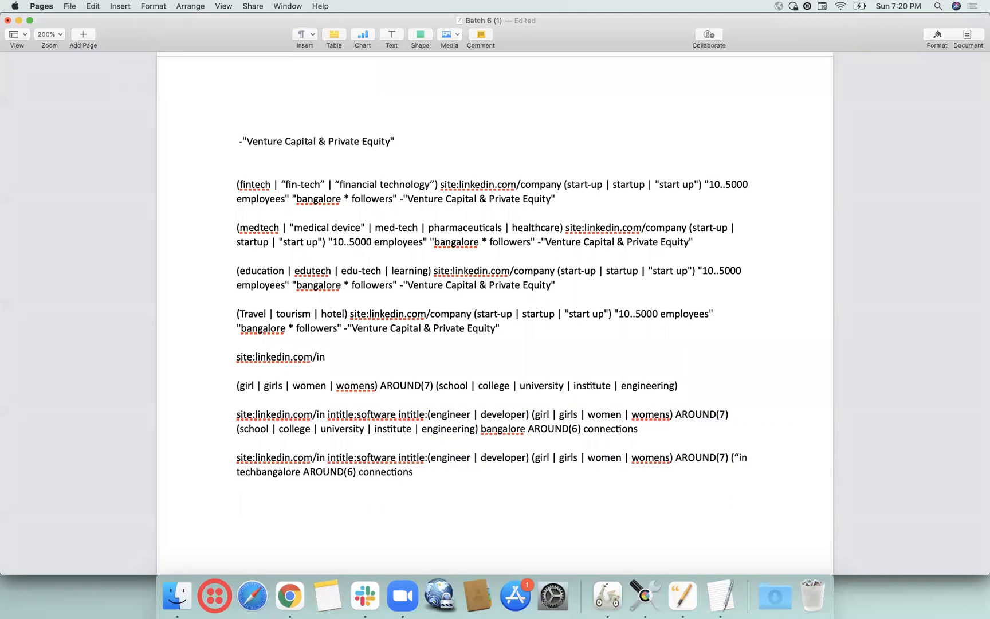
pyautogui.write('" ')
pyautogui.write('| ')
pyautogui.write('"who c')
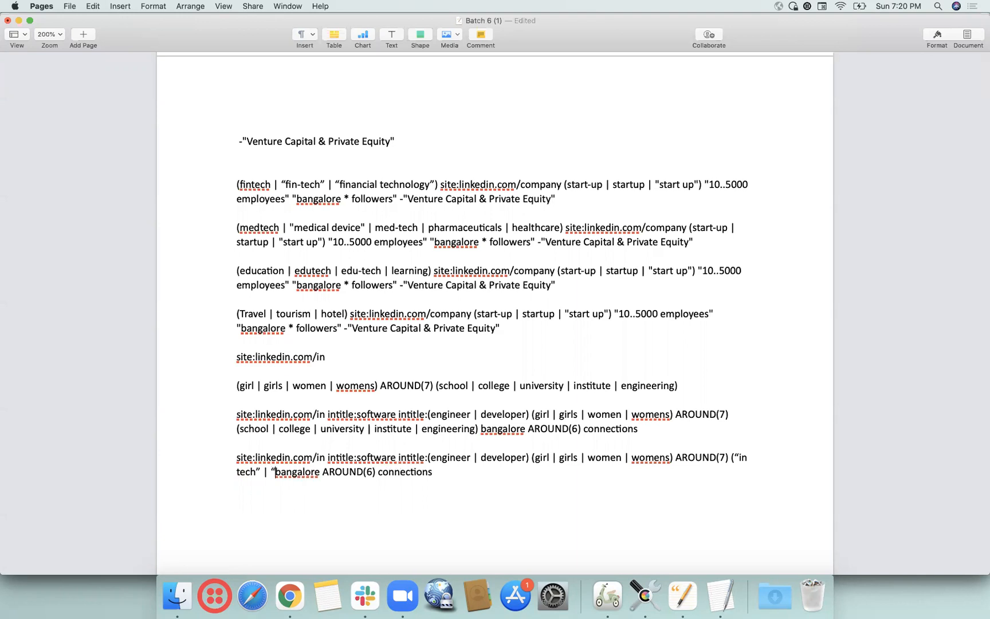
pyautogui.write('ode')
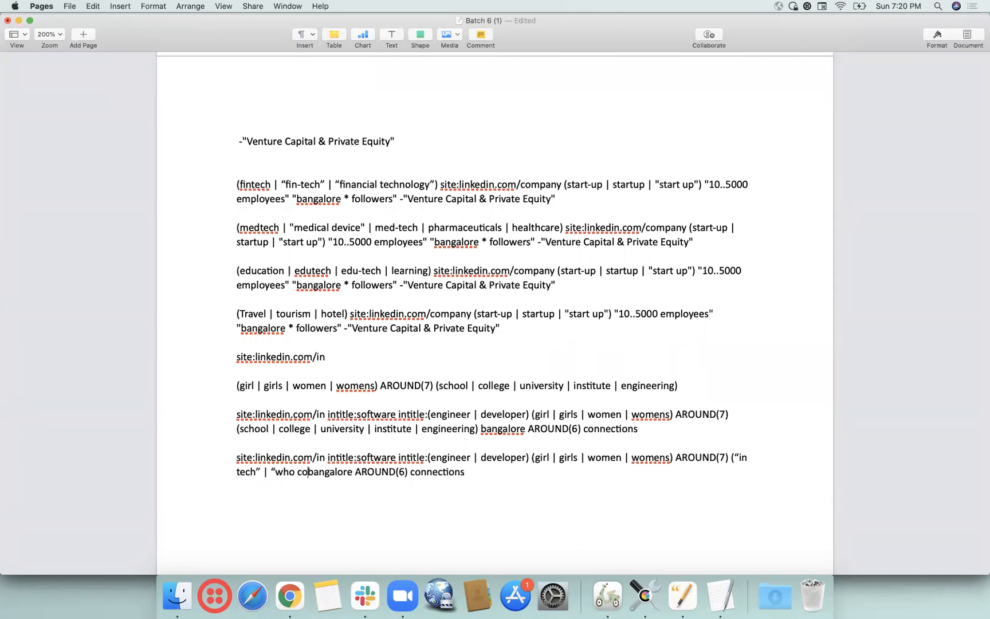
pyautogui.write('")')
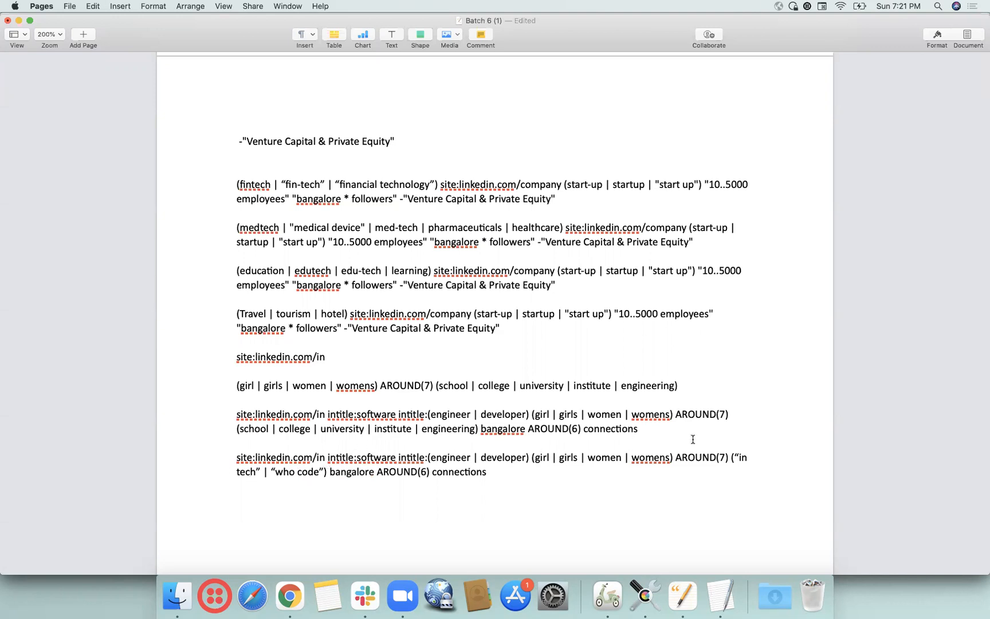
# Set the AROUND distance after the girl and women group to 3 in the duplicated query.
pyautogui.click(722, 457)
pyautogui.press('BackSpace')
pyautogui.write('3')
# Copy the edited "in tech" query from Pages and paste it into the address bar of a new Chrome tab.
pyautogui.moveTo(487, 472); pyautogui.dragTo(208, 462)
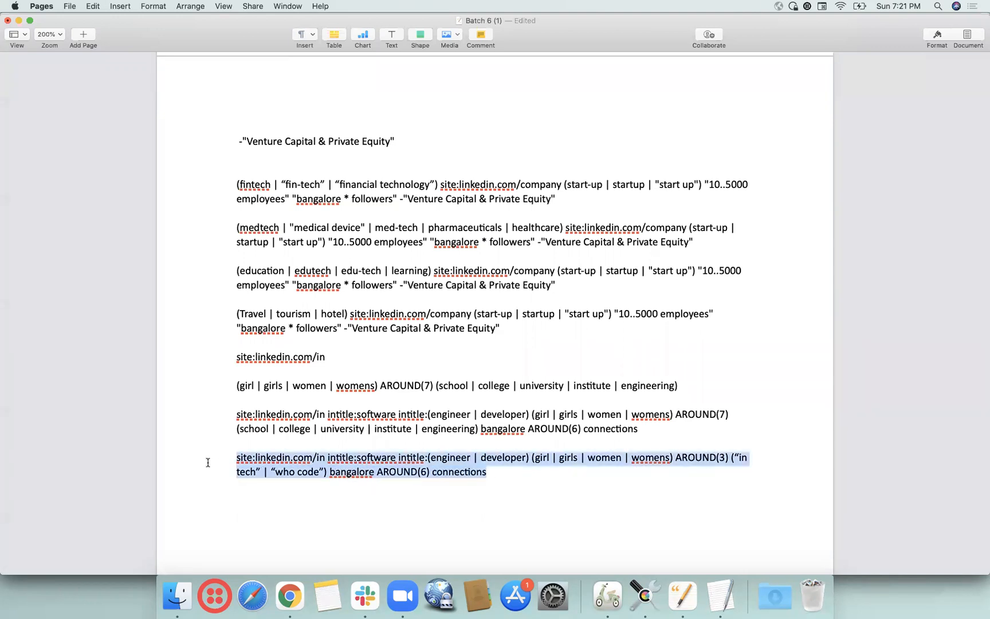
pyautogui.press('super+Tab')
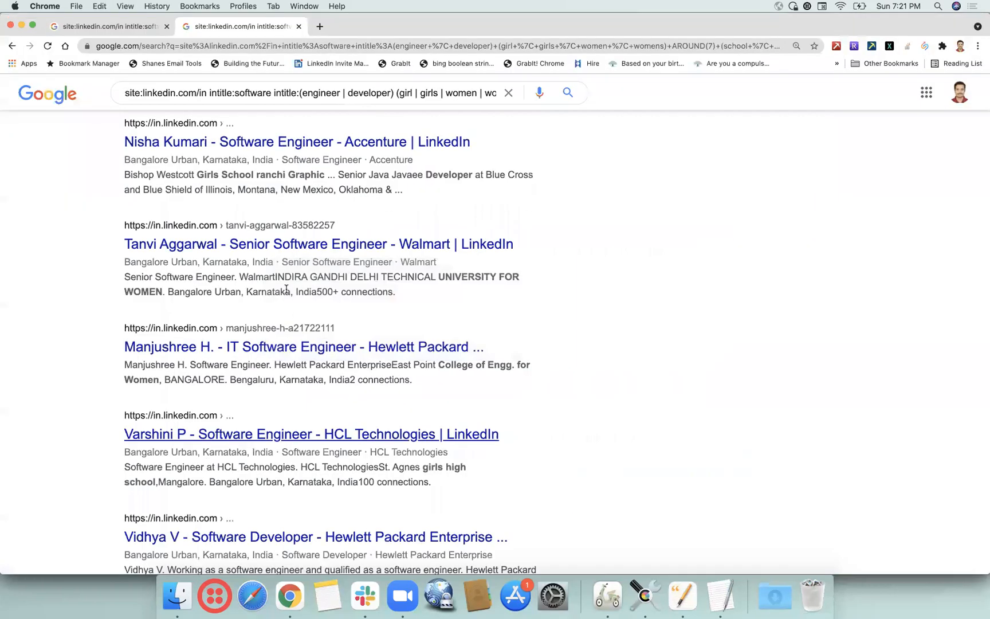
pyautogui.click(319, 26)
pyautogui.press('super+v')
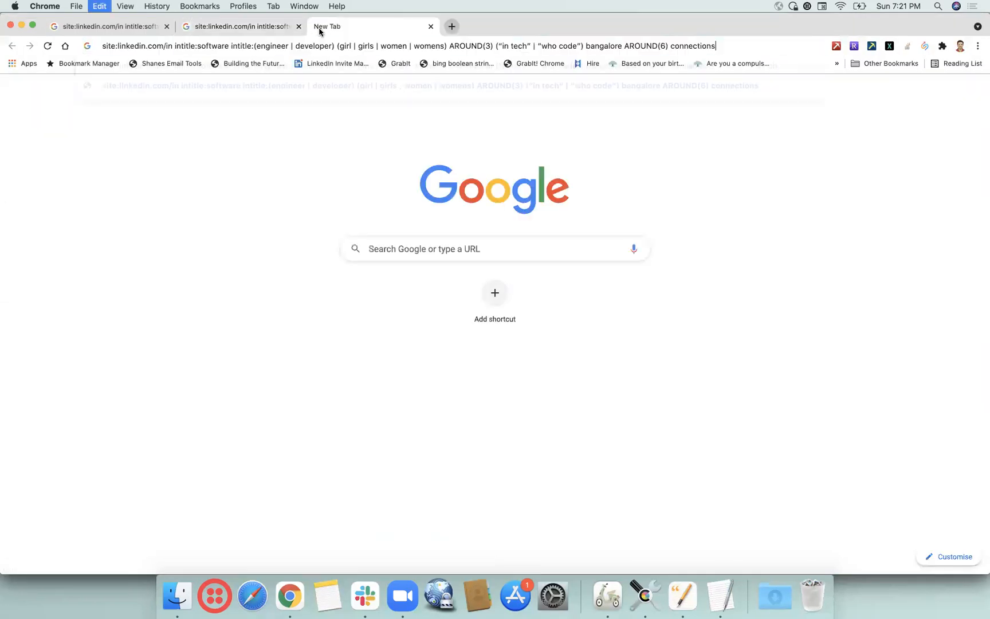
# Replace the curly quotes around "in tech" and before who code with straight quotes in the pasted query.
pyautogui.click(502, 45)
pyautogui.press('BackSpace')
pyautogui.write('"')
pyautogui.press('Right')
pyautogui.press('Right')
pyautogui.press('Right')
pyautogui.press('Right')
pyautogui.press('Right')
pyautogui.press('Right')
pyautogui.press('BackSpace')
pyautogui.write('"')
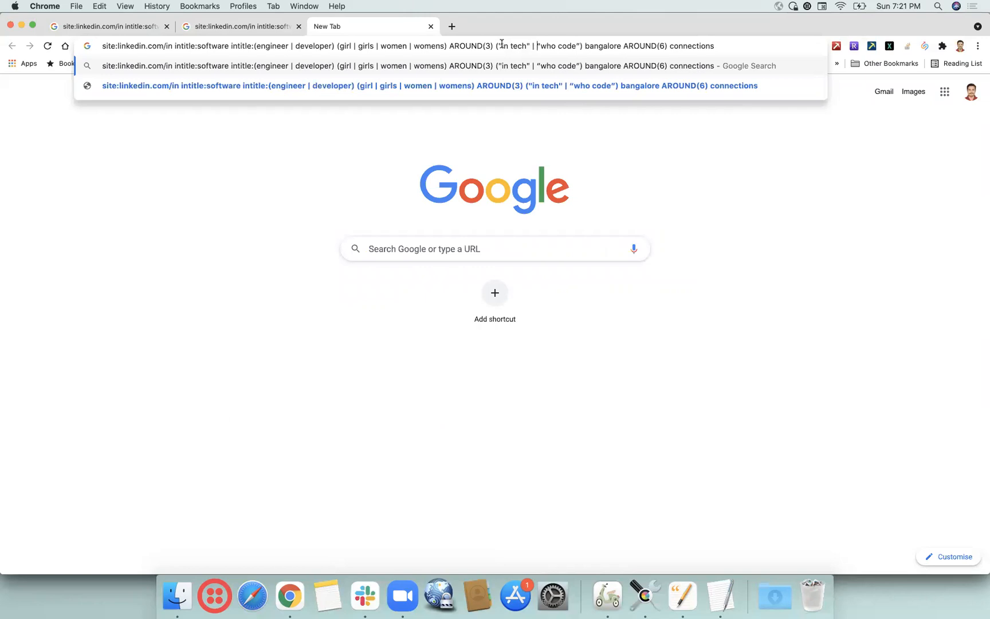
pyautogui.press('BackSpace')
pyautogui.write('"')
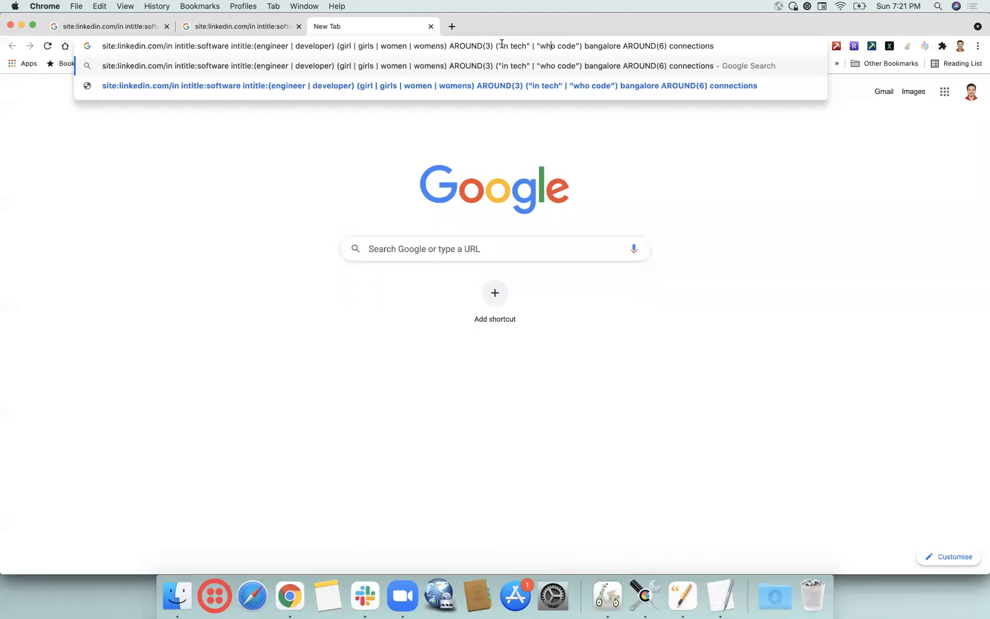
# Straighten the closing quote after who code, add | mentor inside the parentheses, and run the Google search.
pyautogui.press('BackSpace')
pyautogui.write('" | mentor')
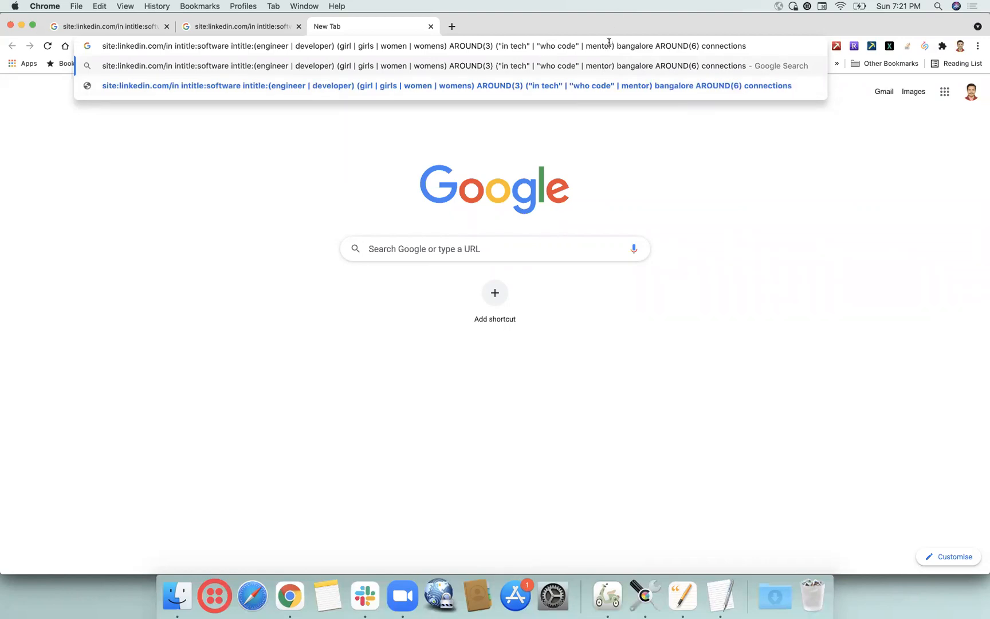
pyautogui.press('Return')
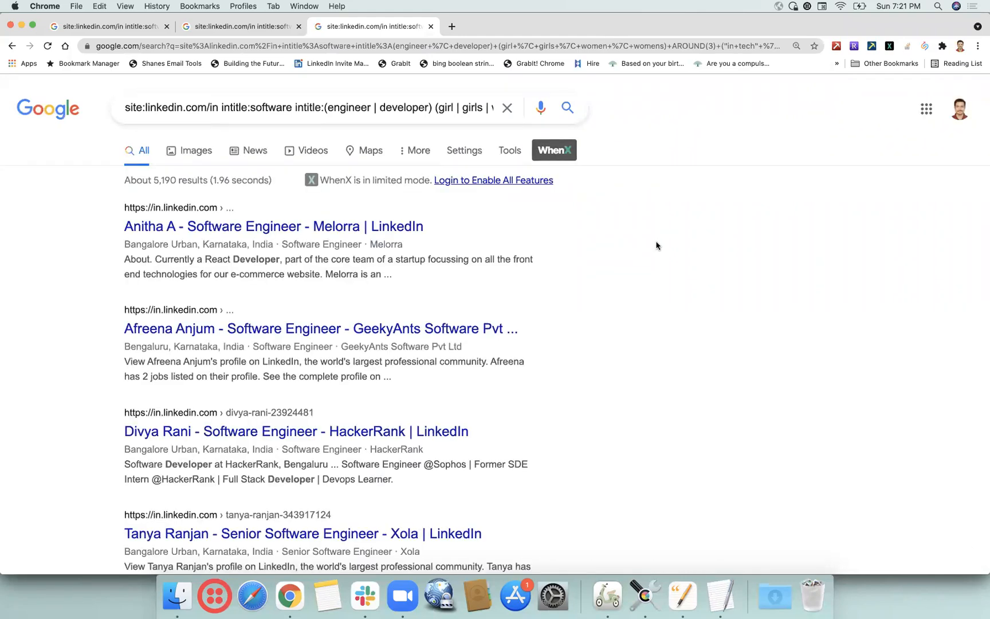
# Open the Blue Yonder senior software engineer's LinkedIn result from the Google search in a new tab.
pyautogui.scroll(-1, 657, 245)
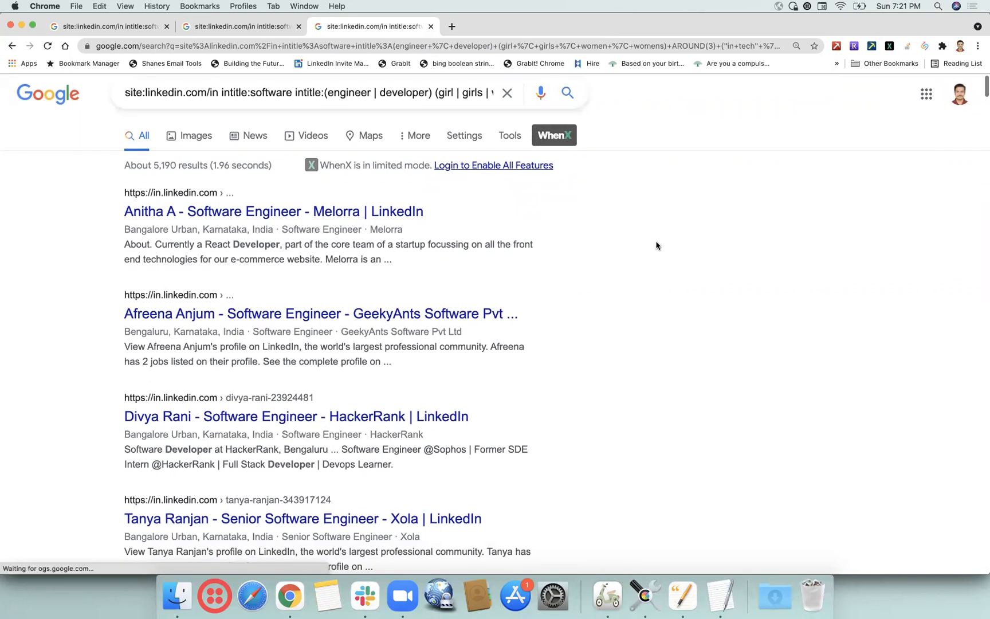
pyautogui.scroll(-10, 656, 244)
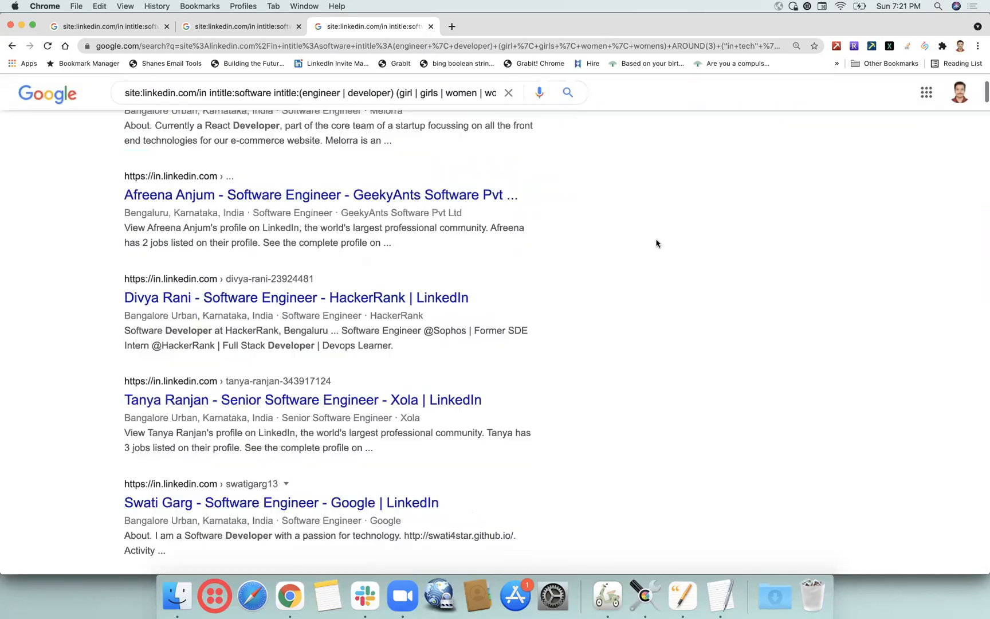
pyautogui.scroll(-6, 657, 243)
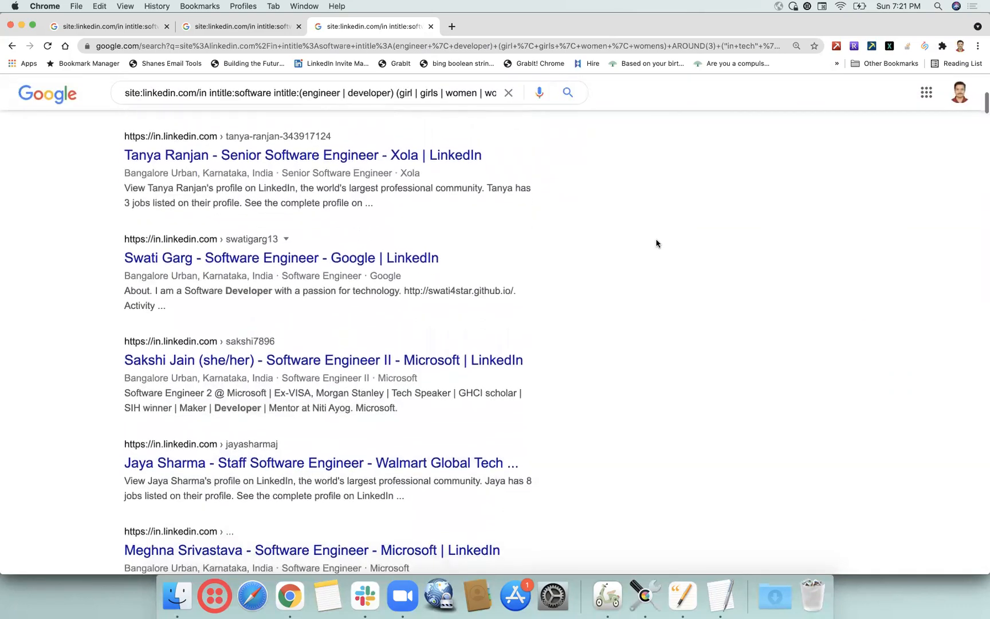
pyautogui.scroll(-10, 657, 236)
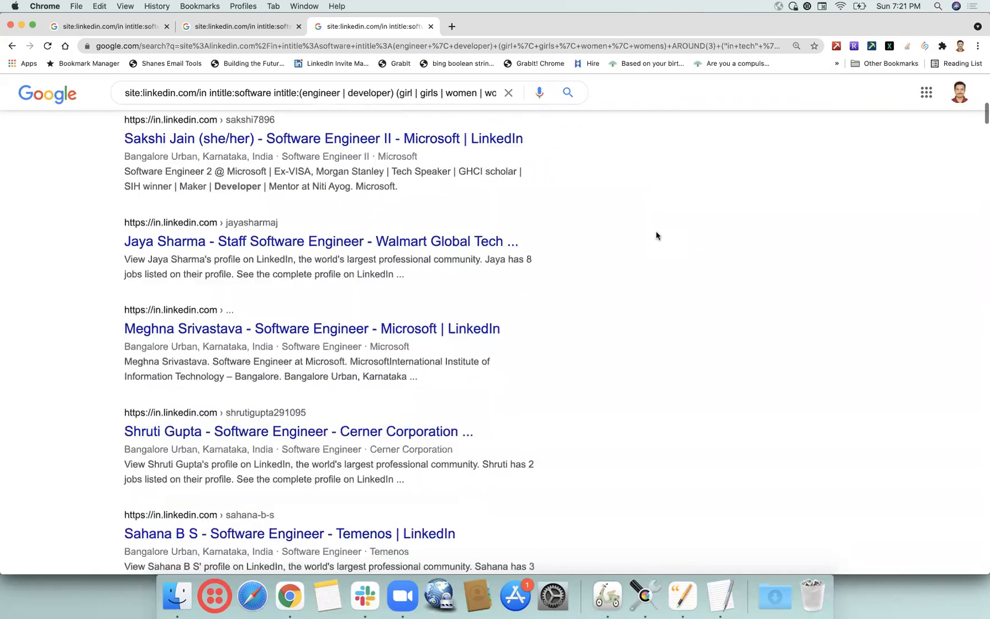
pyautogui.scroll(-8, 657, 236)
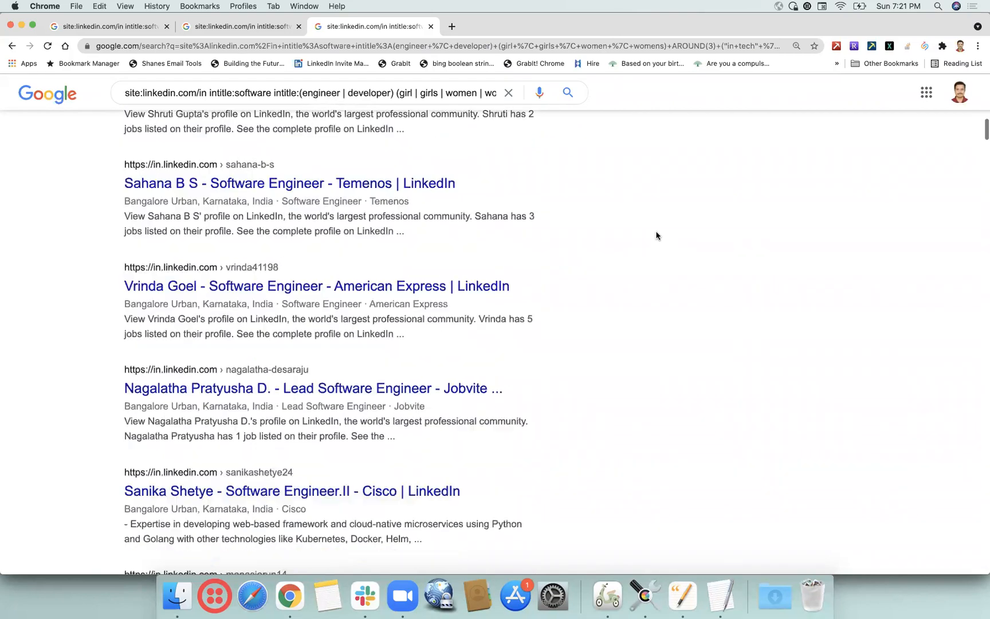
pyautogui.scroll(-4, 656, 228)
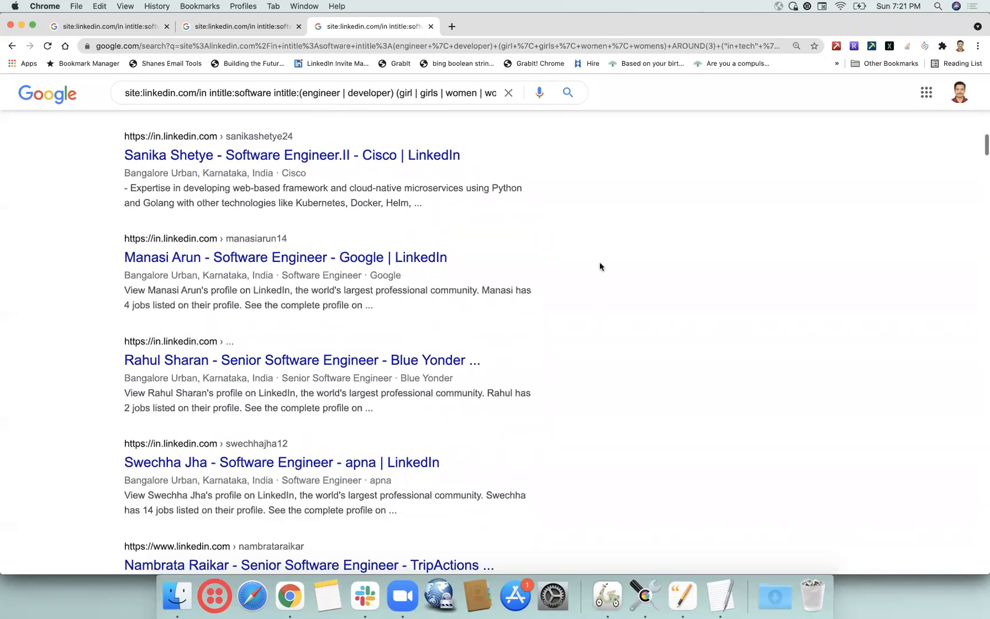
pyautogui.rightClick(445, 368)
pyautogui.click(458, 371)
# Examine the further search results and their snippets for matches on the women and mentor keywords.
pyautogui.scroll(-2, 609, 295)
pyautogui.scroll(-5, 609, 295)
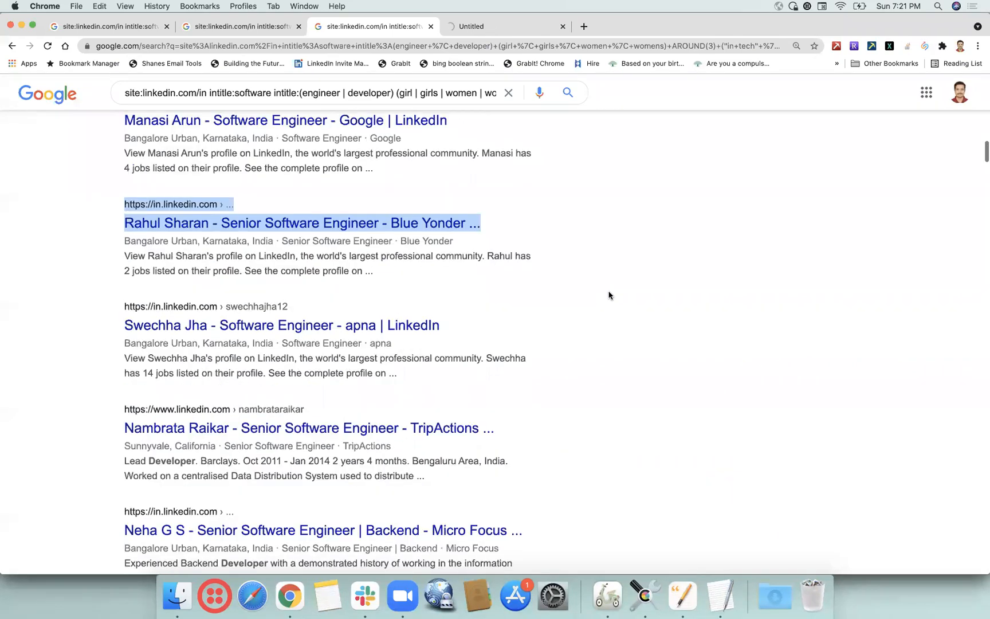
pyautogui.scroll(-7, 608, 295)
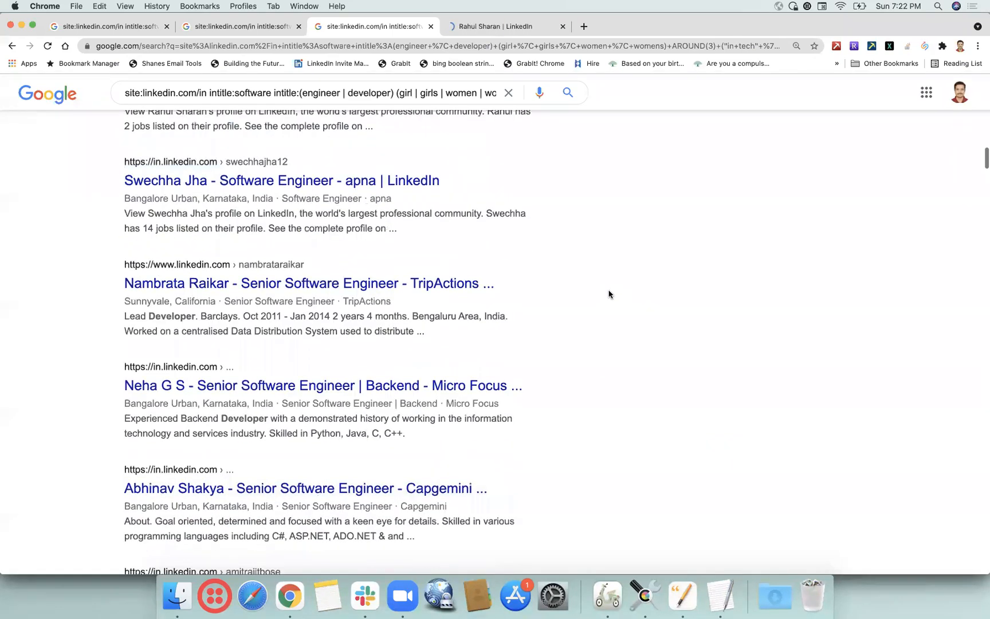
pyautogui.scroll(-6, 609, 295)
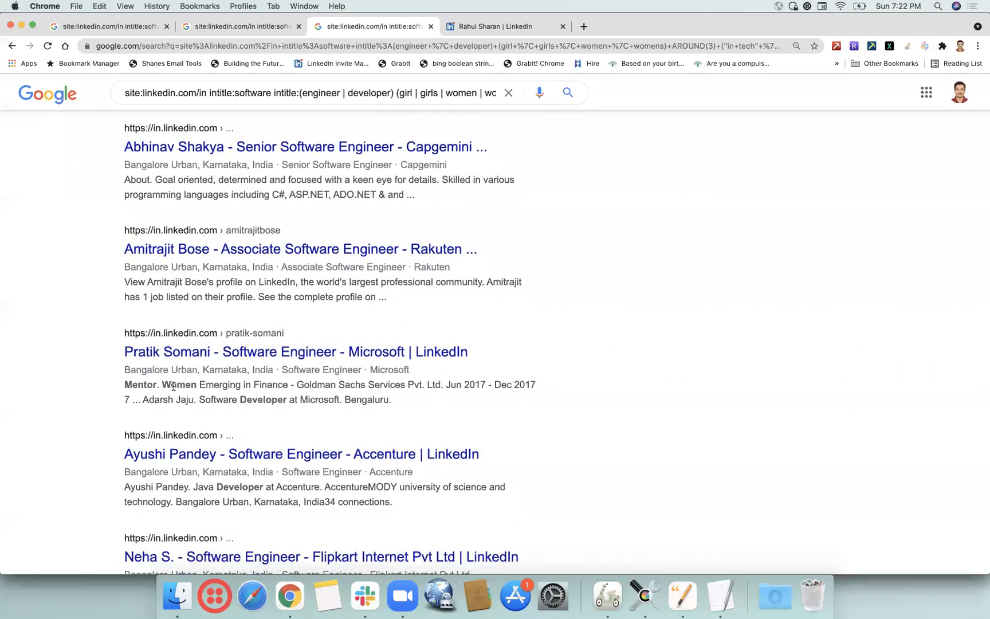
pyautogui.scroll(-9, 652, 384)
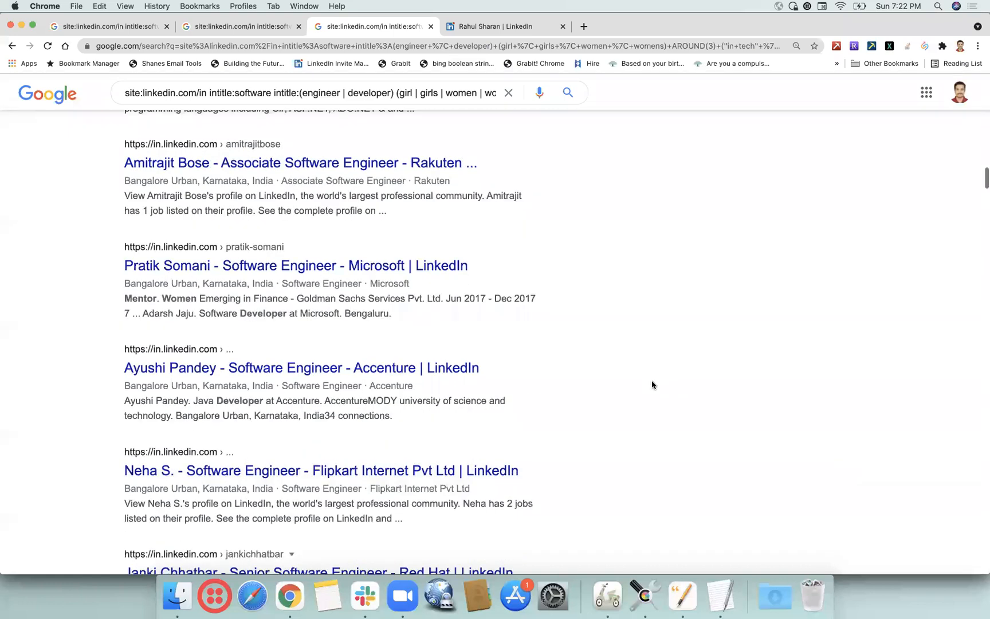
pyautogui.scroll(-3, 652, 384)
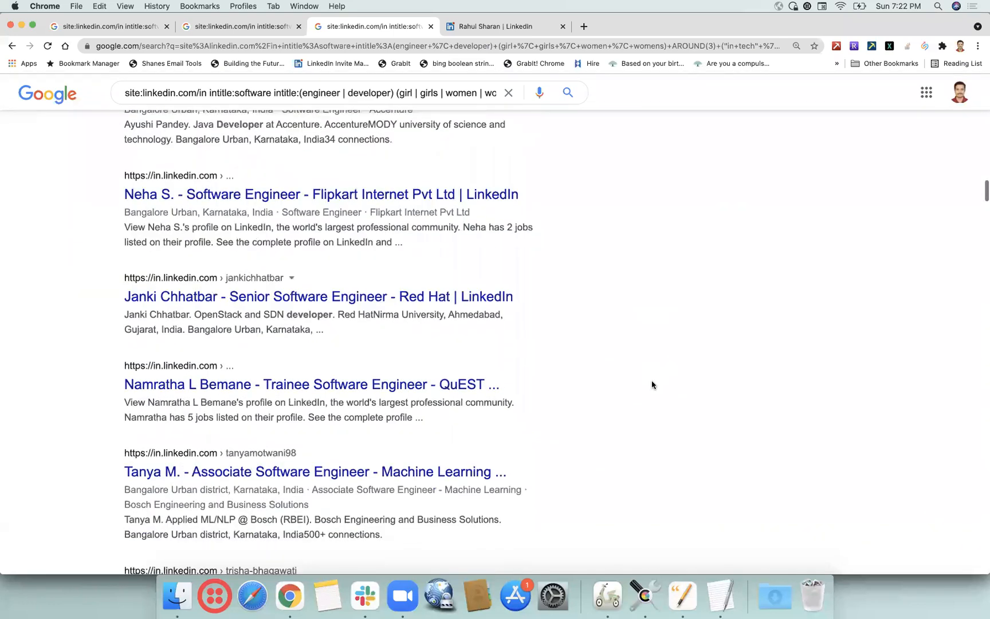
pyautogui.scroll(15, 651, 384)
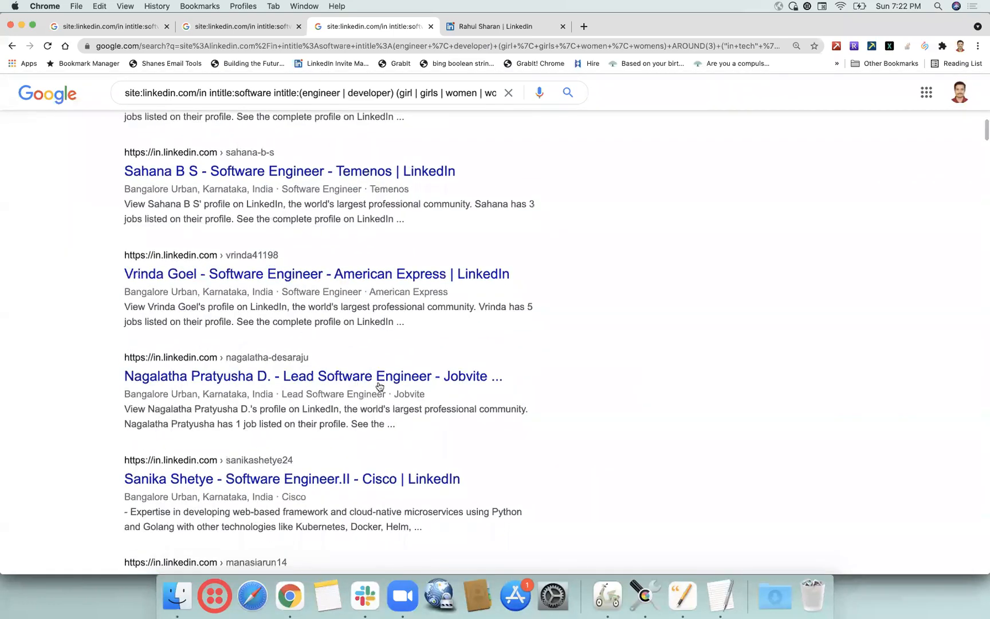
# Open the Jobvite lead software engineer's and the Temenos software engineer's LinkedIn results in new tabs.
pyautogui.rightClick(379, 381)
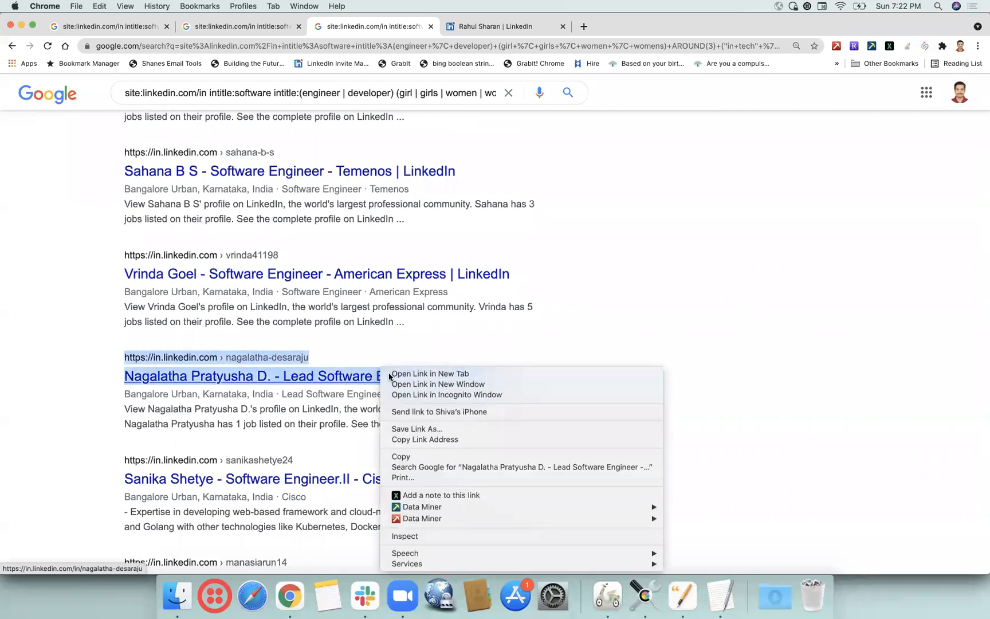
pyautogui.click(395, 373)
pyautogui.rightClick(383, 184)
pyautogui.rightClick(387, 171)
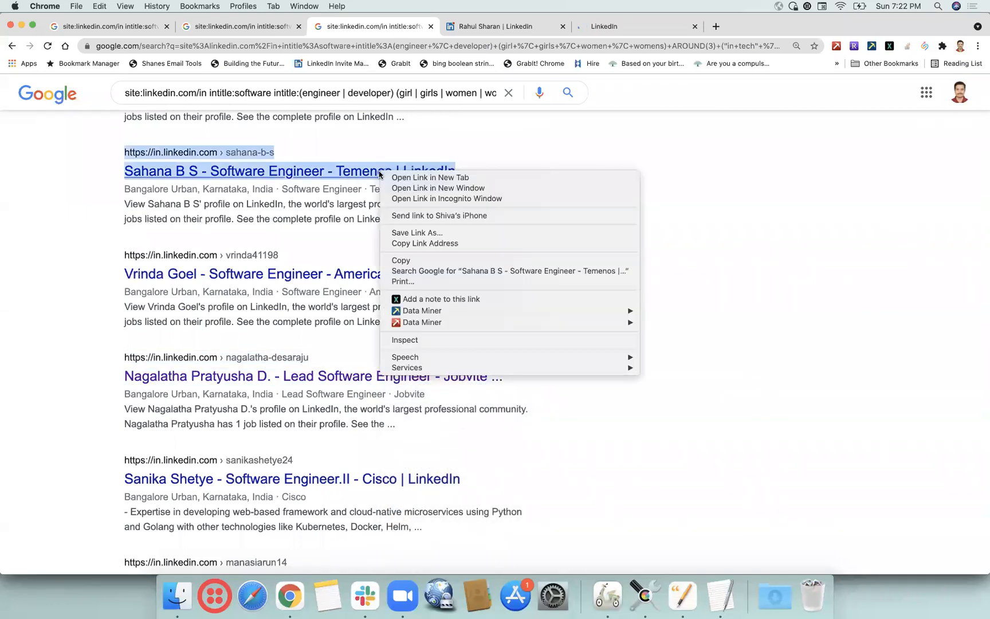
pyautogui.click(413, 178)
# Open the Xola senior software engineer's and the HackerRank software engineer's LinkedIn results in new tabs.
pyautogui.scroll(3, 578, 170)
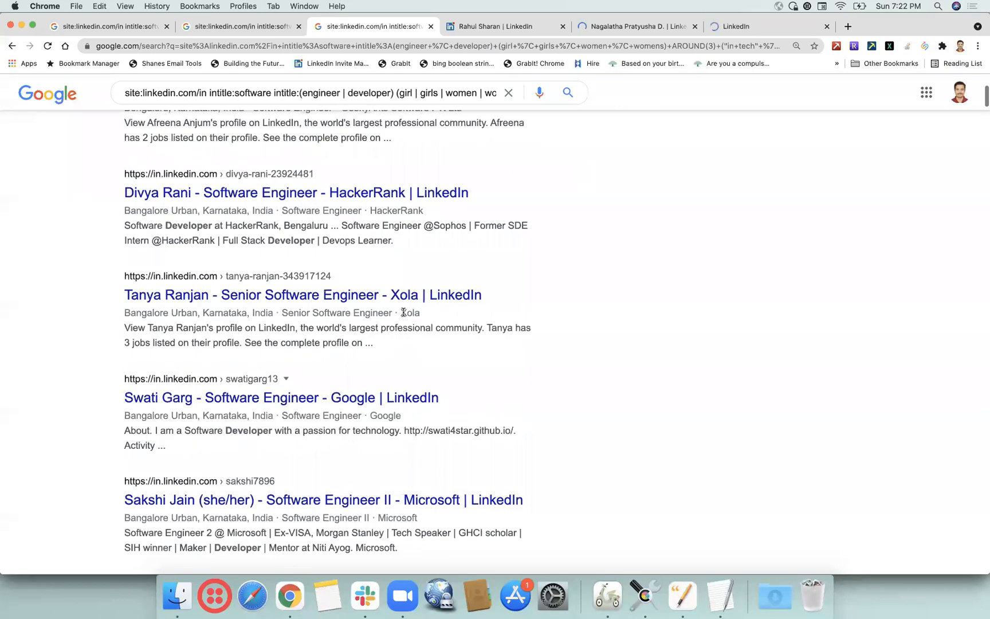
pyautogui.rightClick(411, 298)
pyautogui.click(418, 302)
pyautogui.rightClick(401, 195)
pyautogui.click(400, 199)
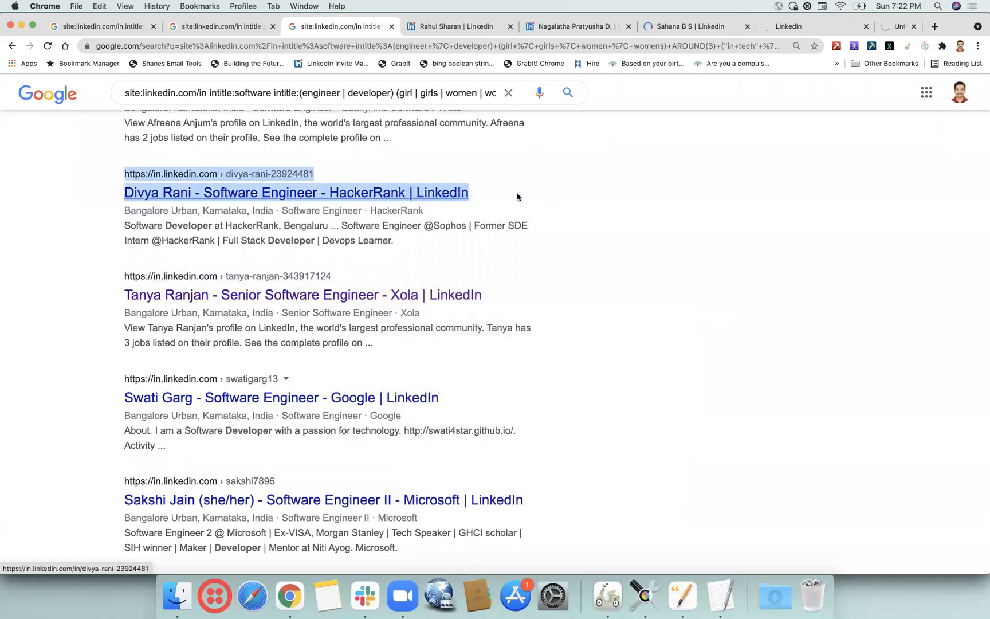
# Switch to the Blue Yonder engineer's LinkedIn profile and expand its About section.
pyautogui.click(416, 26)
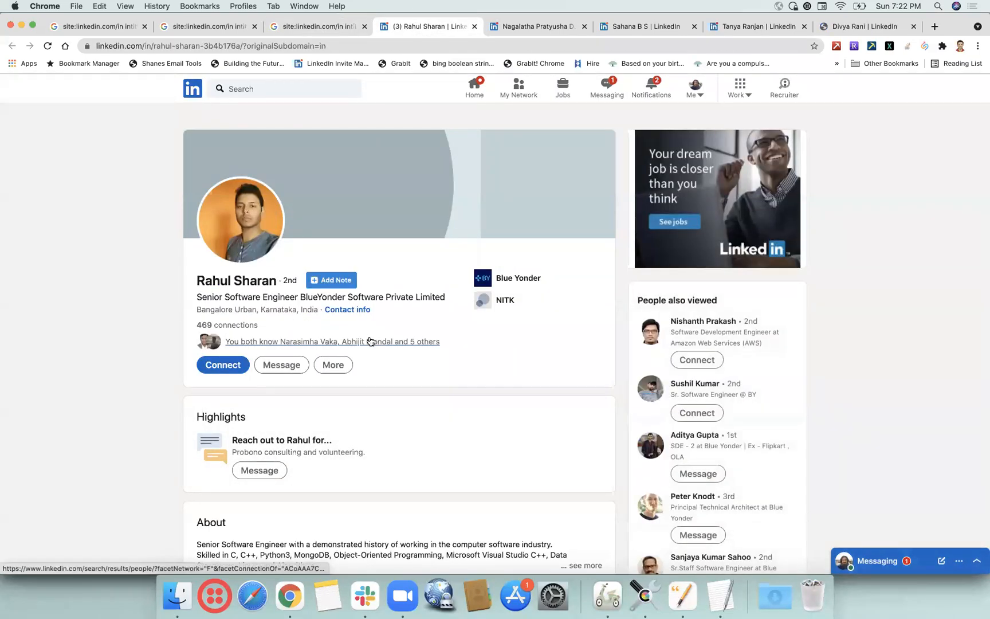
pyautogui.scroll(-1, 370, 338)
pyautogui.scroll(-5, 370, 336)
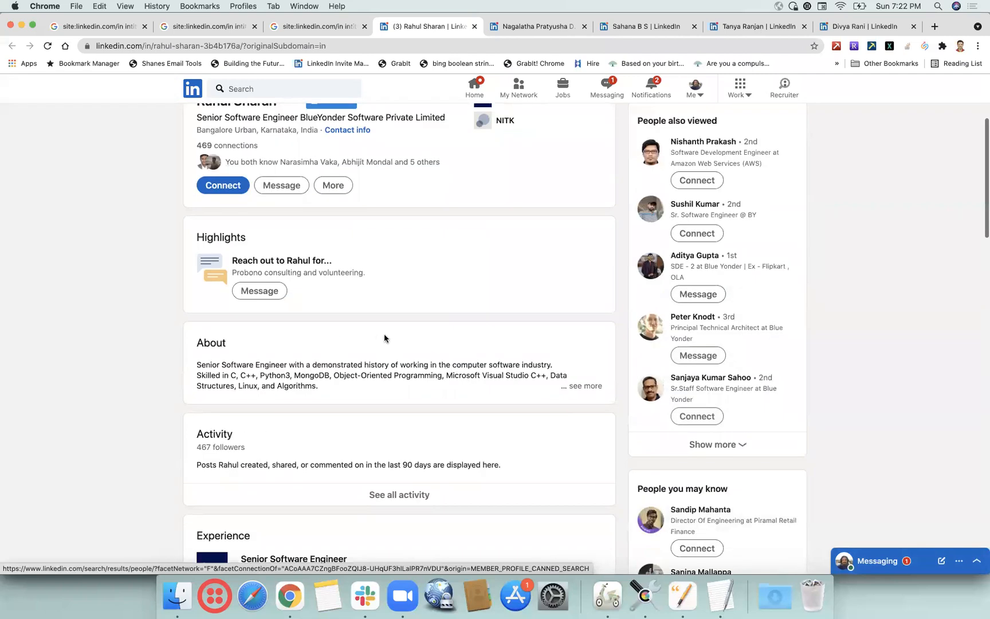
pyautogui.click(583, 386)
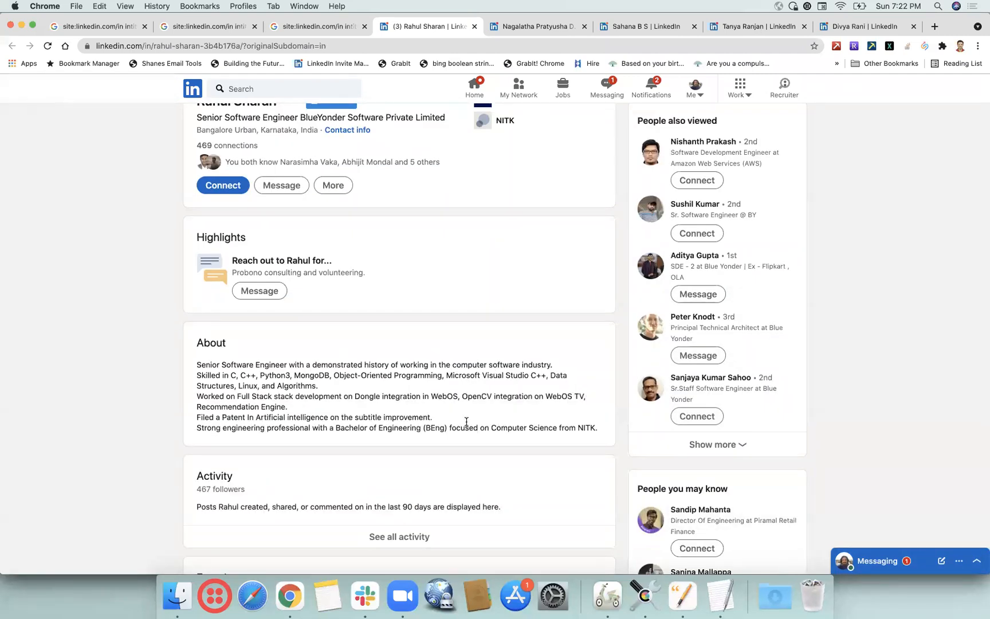
# Search the Blue Yonder engineer's profile page for "wome" and "gir", and clear the search text.
pyautogui.press('super+f')
pyautogui.write('w')
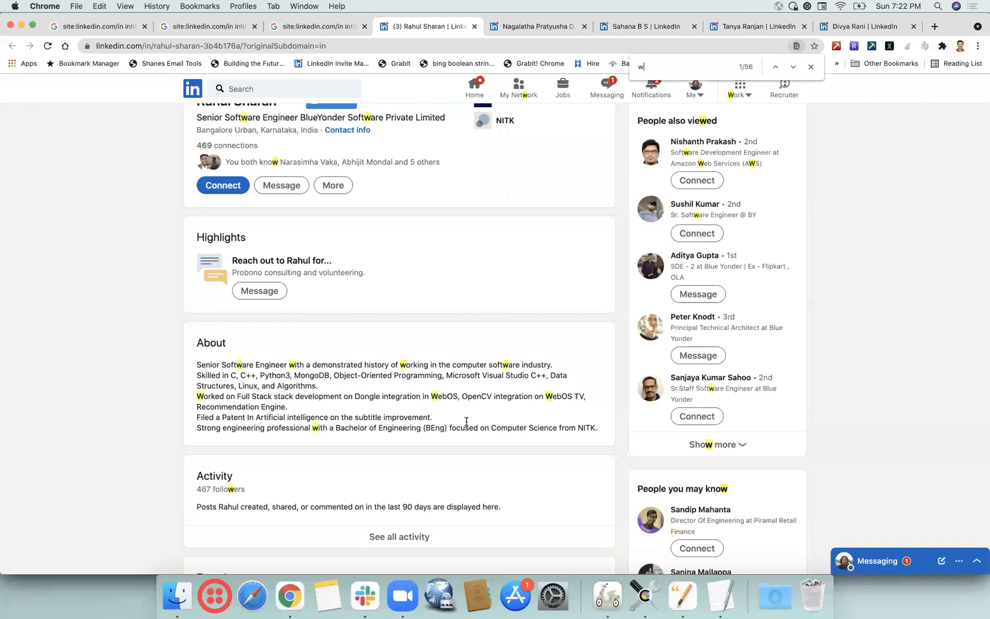
pyautogui.write('ome')
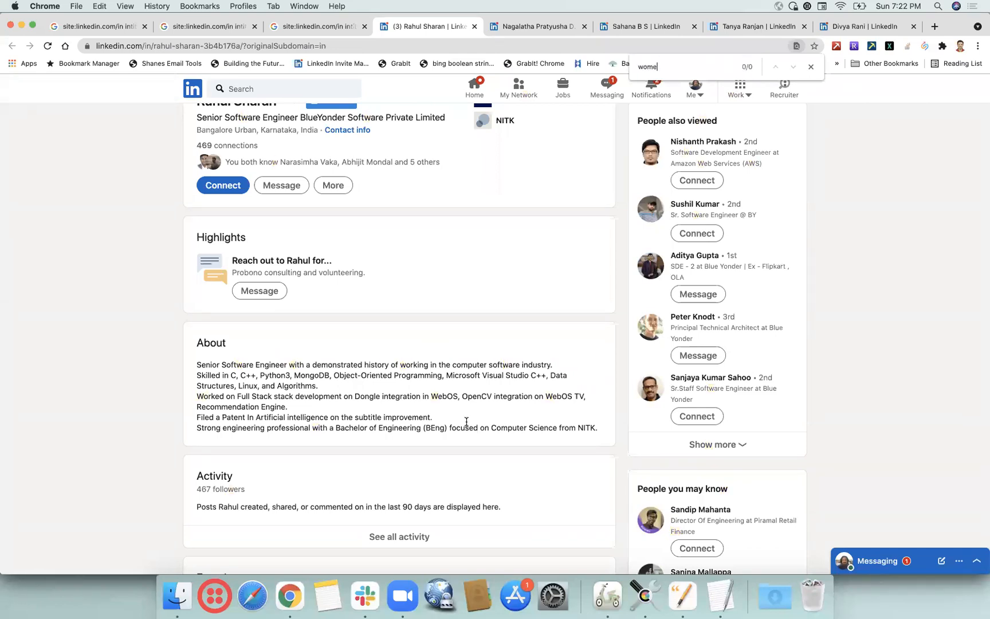
pyautogui.press('BackSpace')
pyautogui.press('BackSpace')
pyautogui.press('BackSpace')
pyautogui.write('gi')
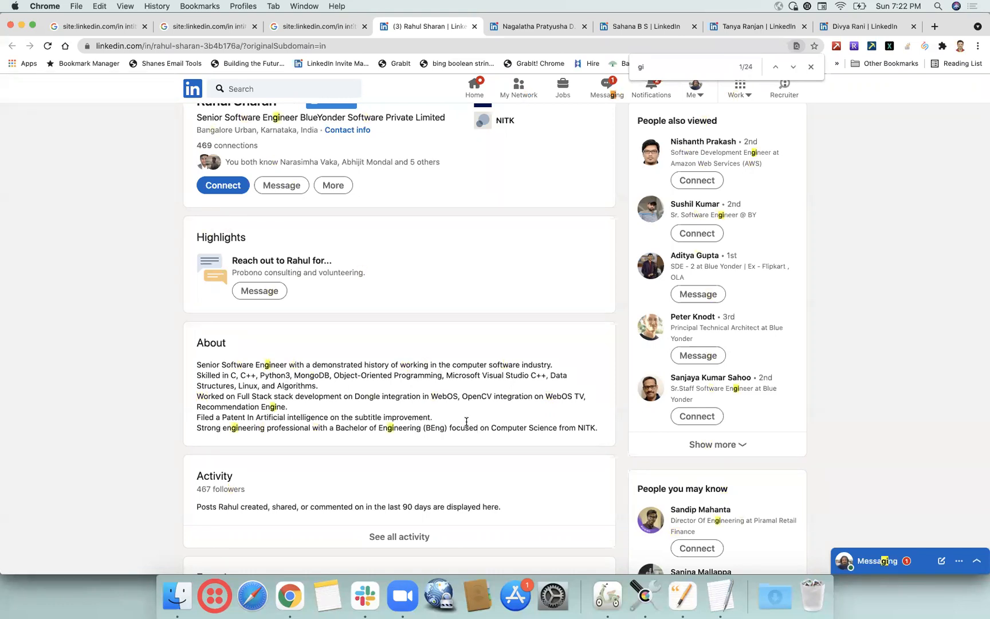
pyautogui.write('r')
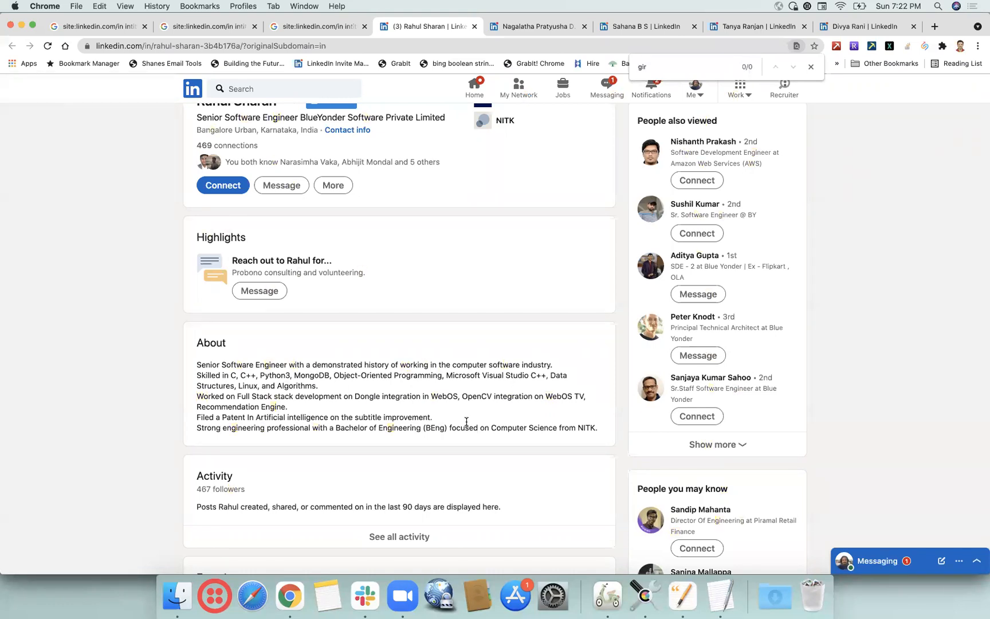
pyautogui.press('BackSpace')
pyautogui.press('BackSpace')
pyautogui.press('BackSpace')
# Examine the Blue Yonder engineer's experience, education, skills and interests, expanding the list of licenses and certifications.
pyautogui.scroll(-10, 466, 420)
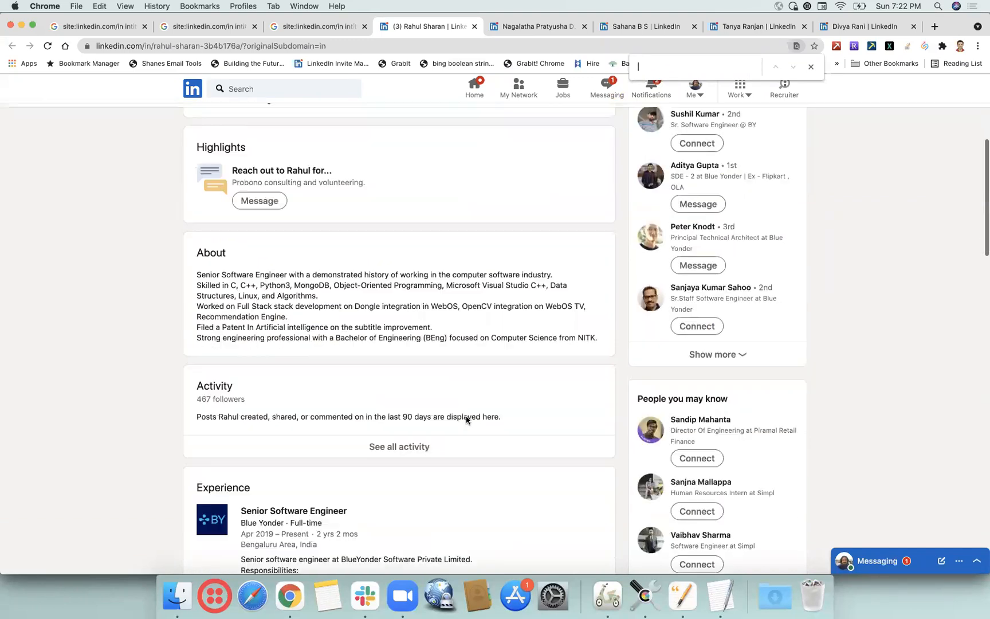
pyautogui.scroll(-2, 466, 417)
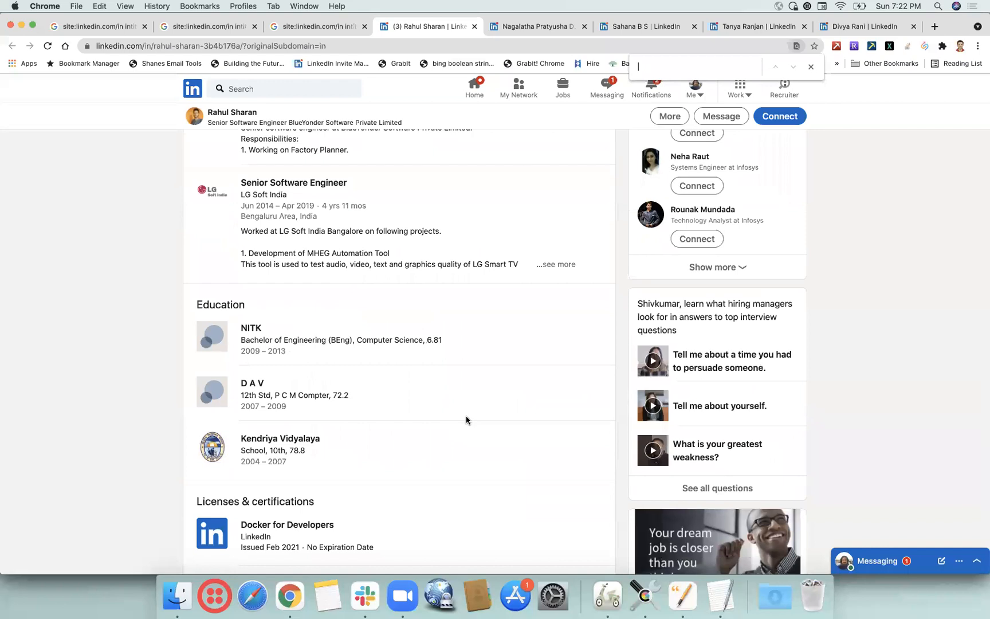
pyautogui.scroll(-2, 395, 412)
pyautogui.scroll(-8, 395, 412)
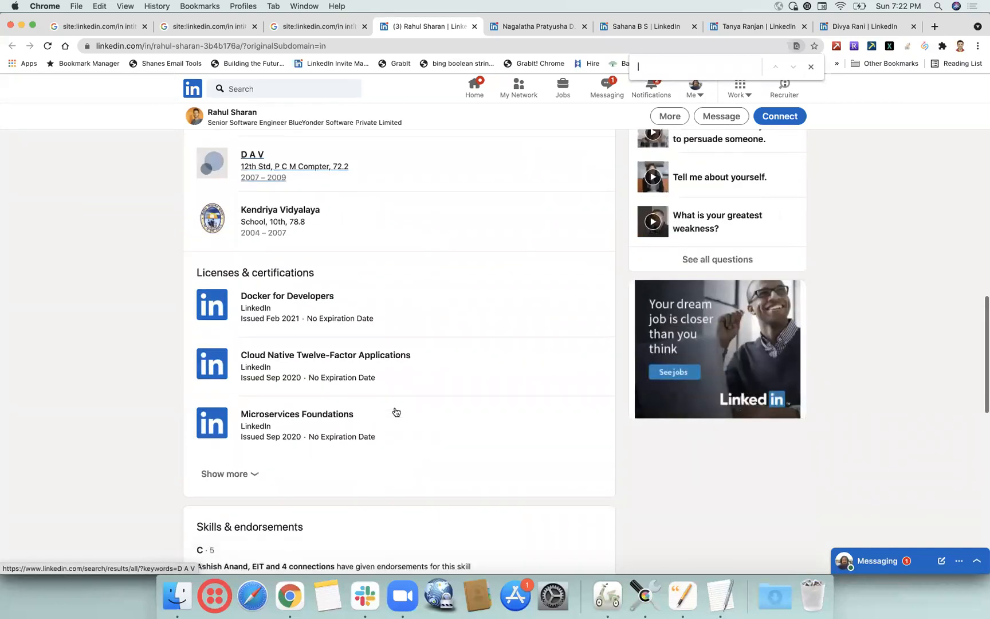
pyautogui.click(258, 292)
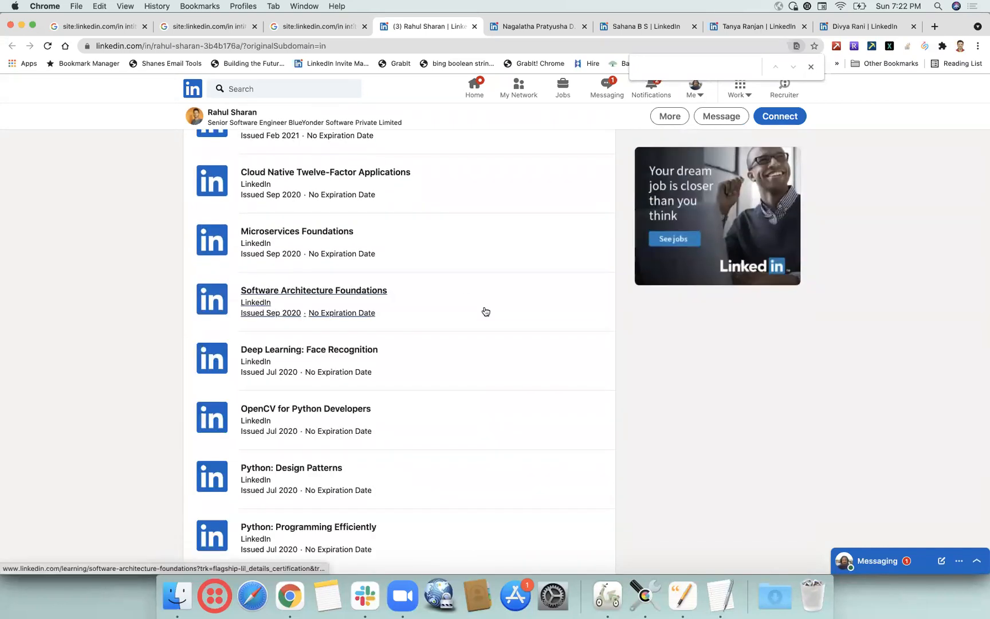
pyautogui.scroll(-7, 485, 311)
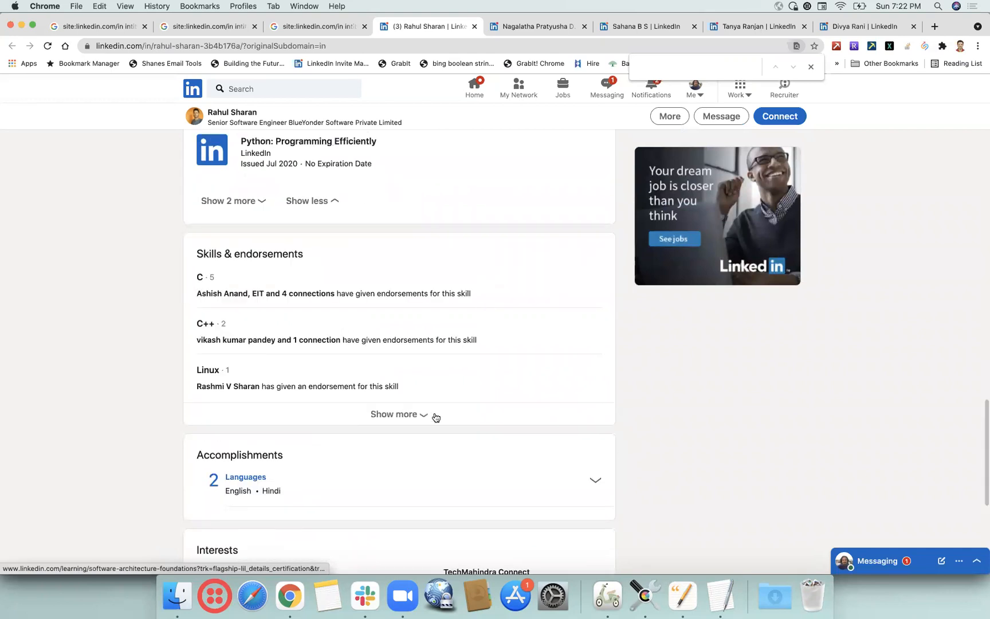
pyautogui.scroll(-4, 464, 453)
pyautogui.scroll(-3, 465, 455)
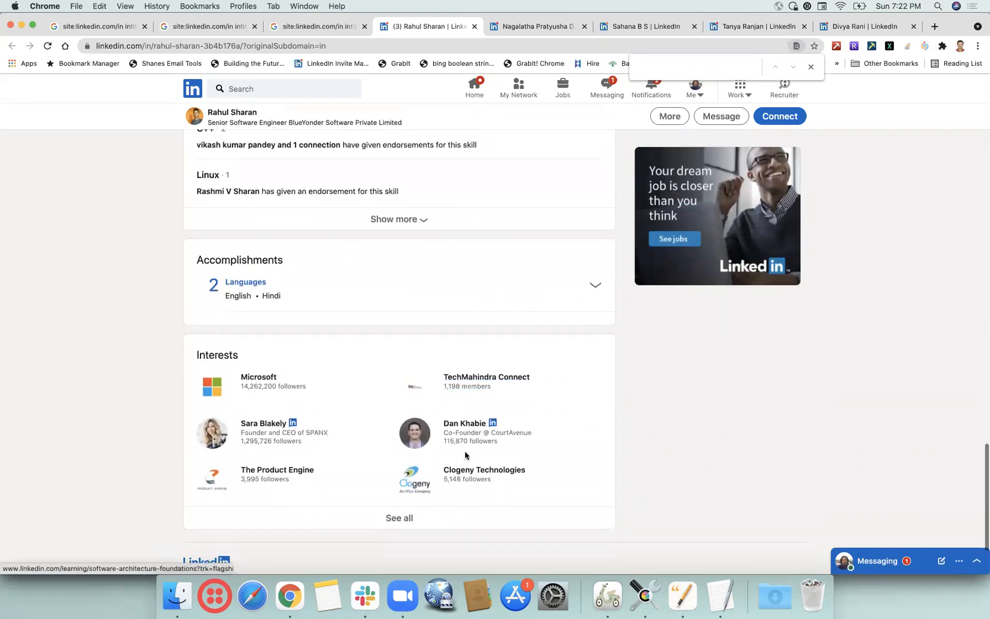
# Review the Jobvite lead software engineer's LinkedIn profile from the highlights down to the Interests section.
pyautogui.click(526, 27)
pyautogui.scroll(-3, 487, 374)
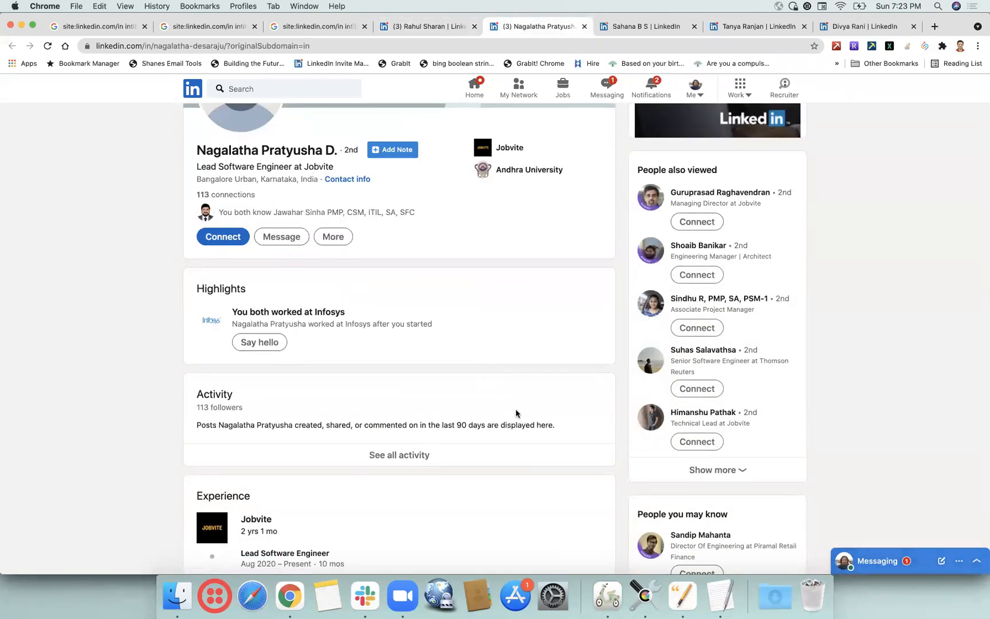
pyautogui.scroll(-10, 515, 413)
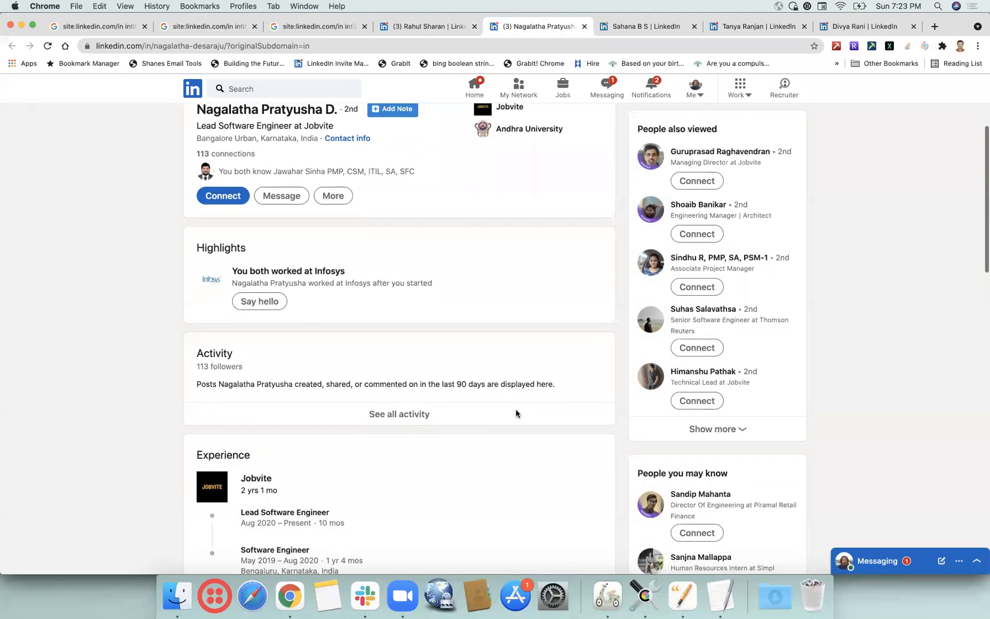
pyautogui.scroll(-5, 517, 413)
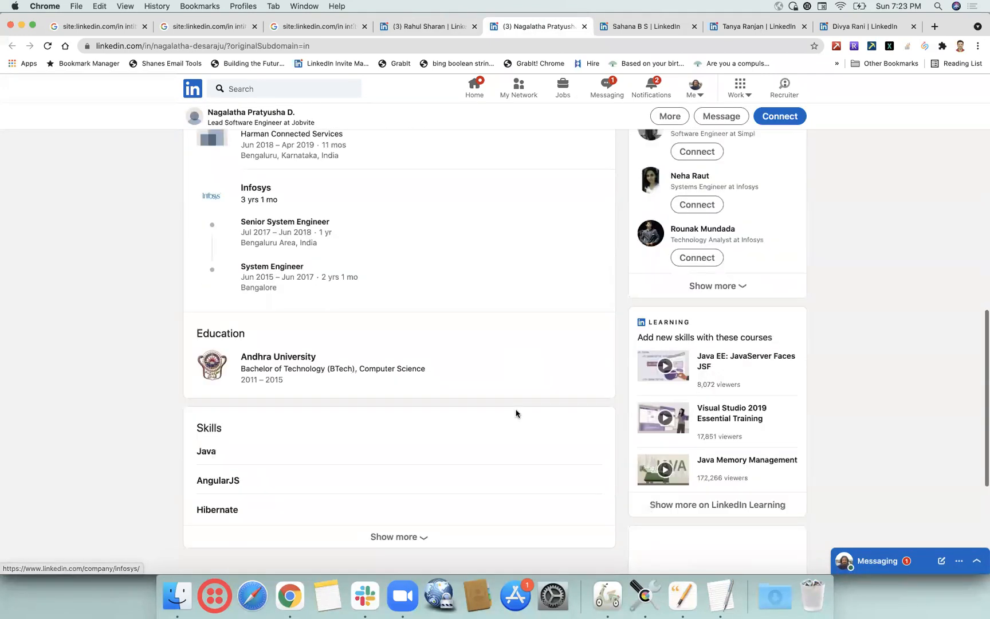
pyautogui.scroll(-3, 517, 414)
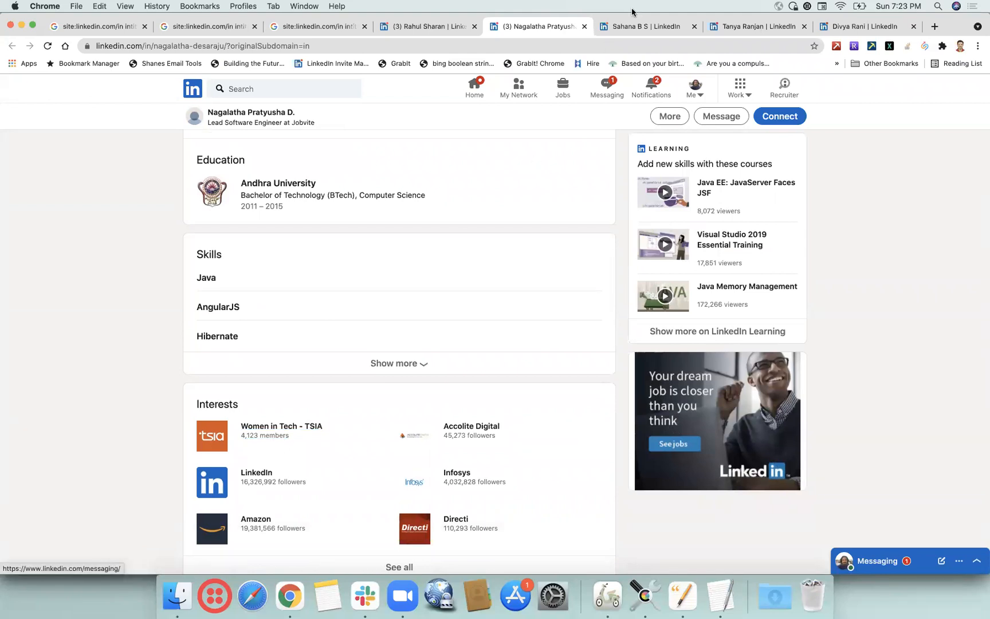
# Switch to the Temenos software engineer's LinkedIn profile and expand its About section.
pyautogui.click(641, 25)
pyautogui.scroll(-2, 369, 409)
pyautogui.scroll(-1, 370, 409)
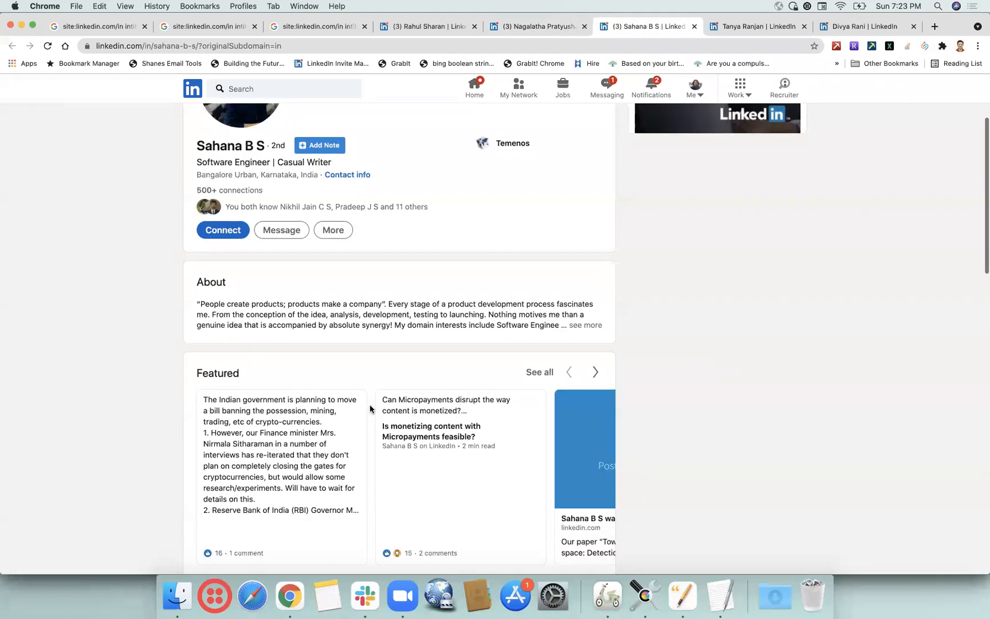
pyautogui.click(573, 325)
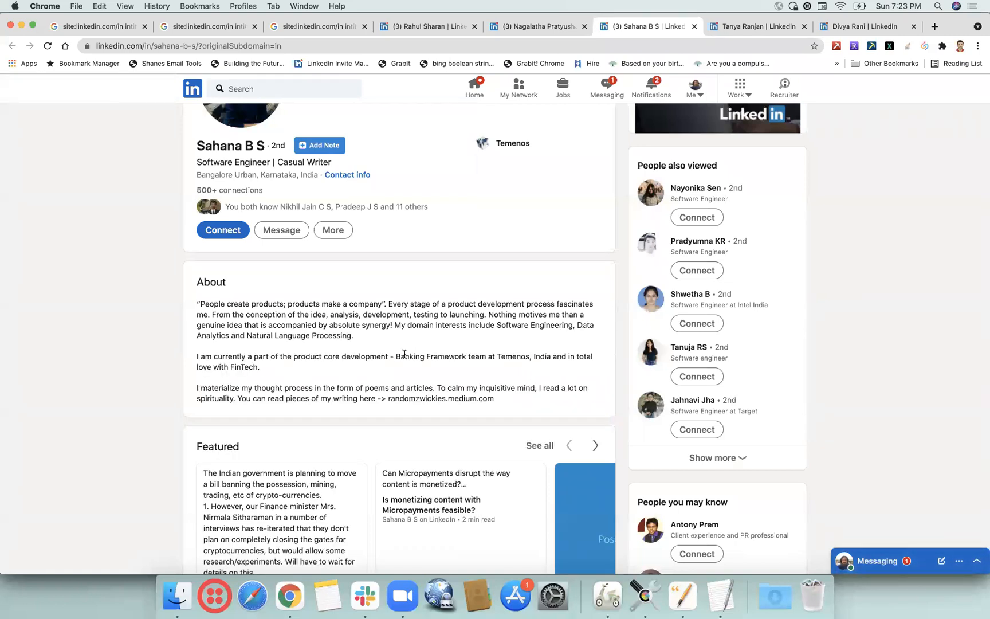
# Review the Temenos software engineer's profile down to Accomplishments and highlight "Women Techmakers" among the organizations.
pyautogui.scroll(-1, 404, 354)
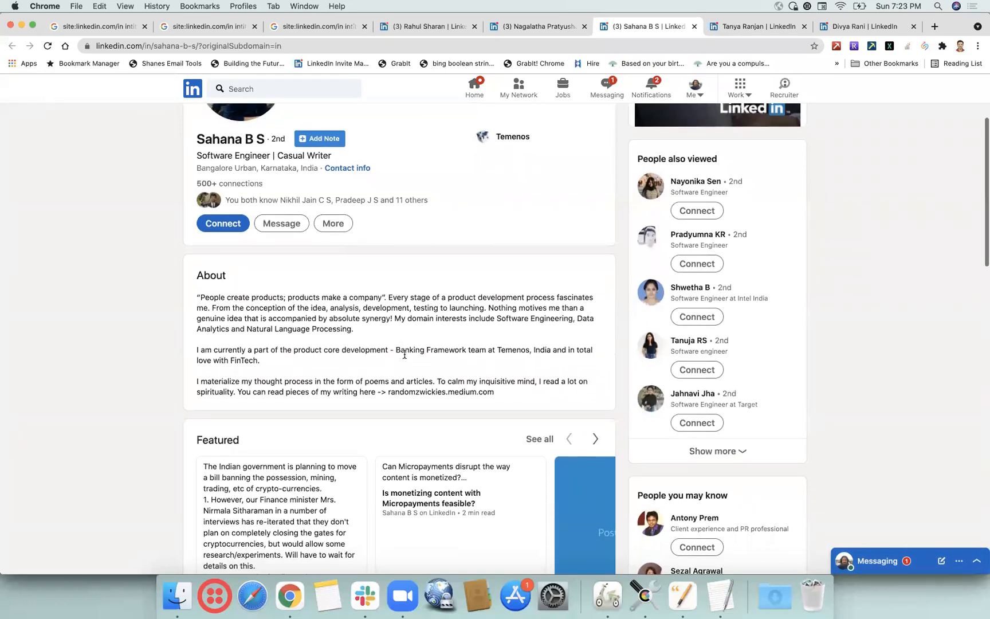
pyautogui.scroll(-10, 405, 354)
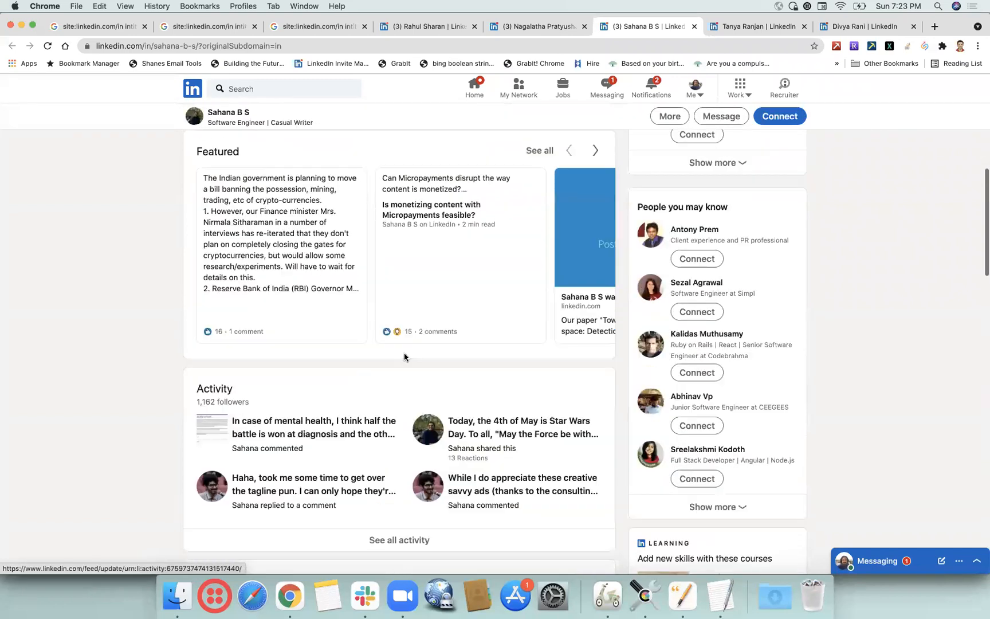
pyautogui.scroll(-8, 405, 356)
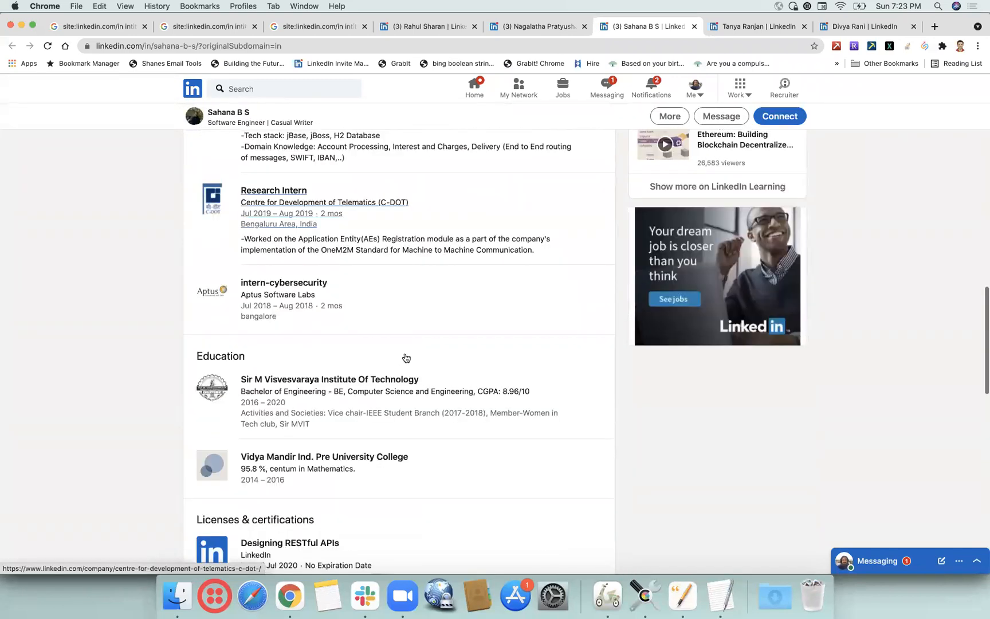
pyautogui.scroll(-9, 405, 357)
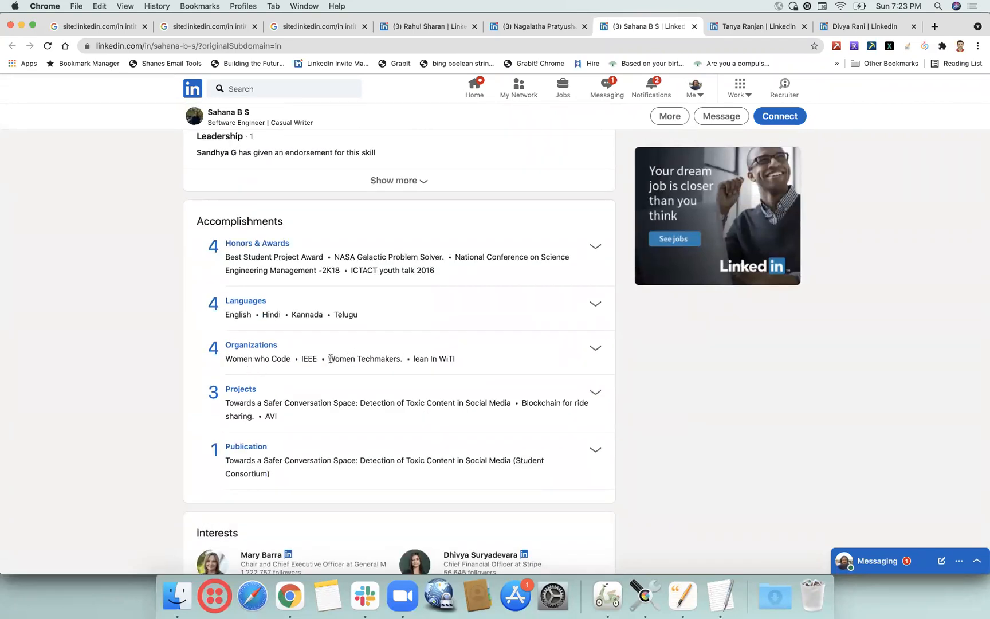
pyautogui.moveTo(331, 357); pyautogui.dragTo(401, 362)
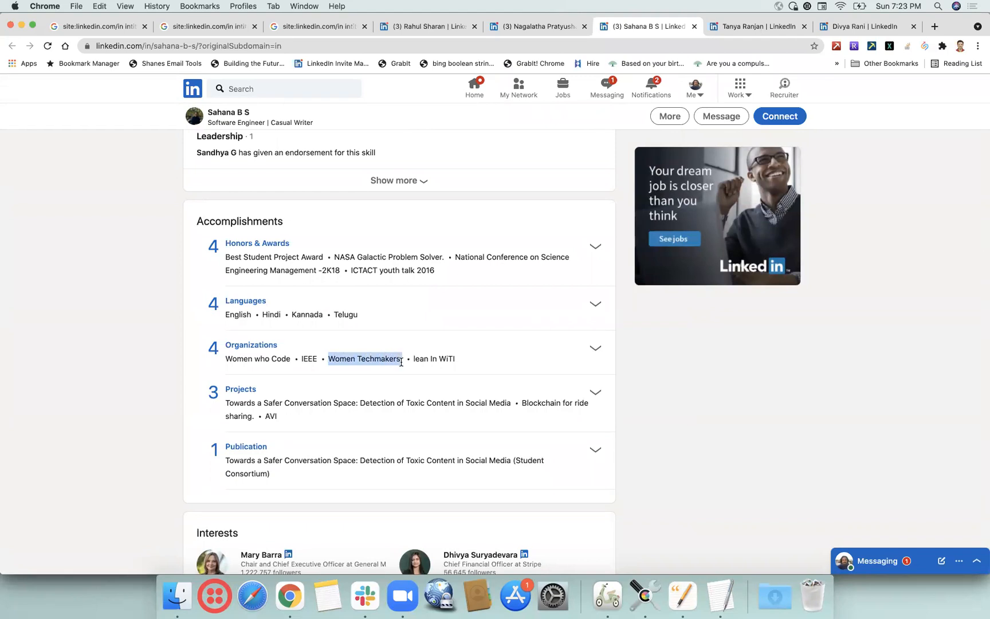
# Switch to the Xola senior software engineer's LinkedIn profile and examine the volunteer experience, skills and interests.
pyautogui.click(757, 26)
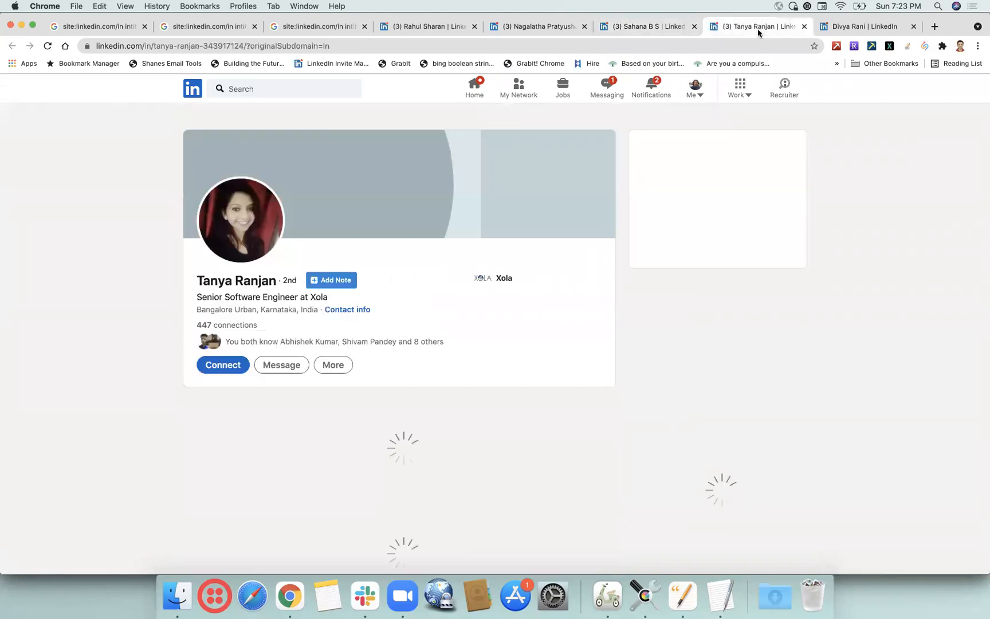
pyautogui.scroll(-15, 487, 227)
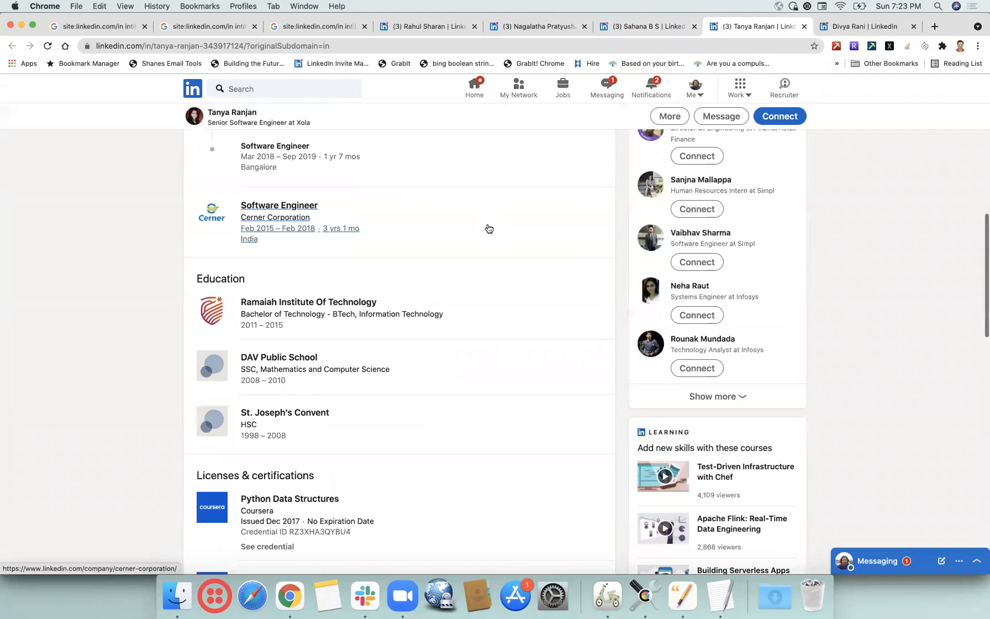
pyautogui.scroll(-10, 487, 227)
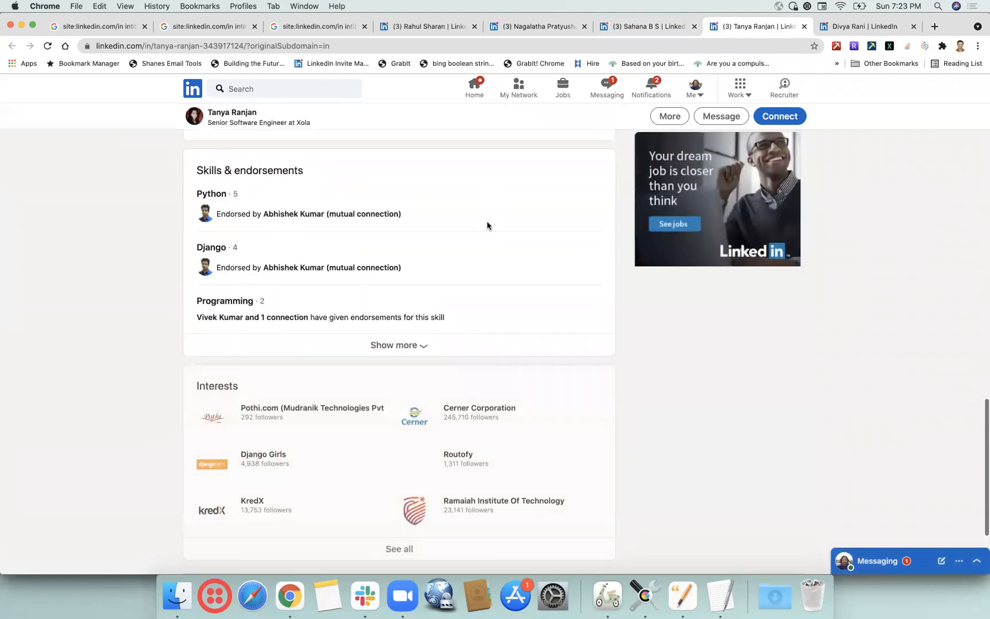
pyautogui.scroll(5, 487, 225)
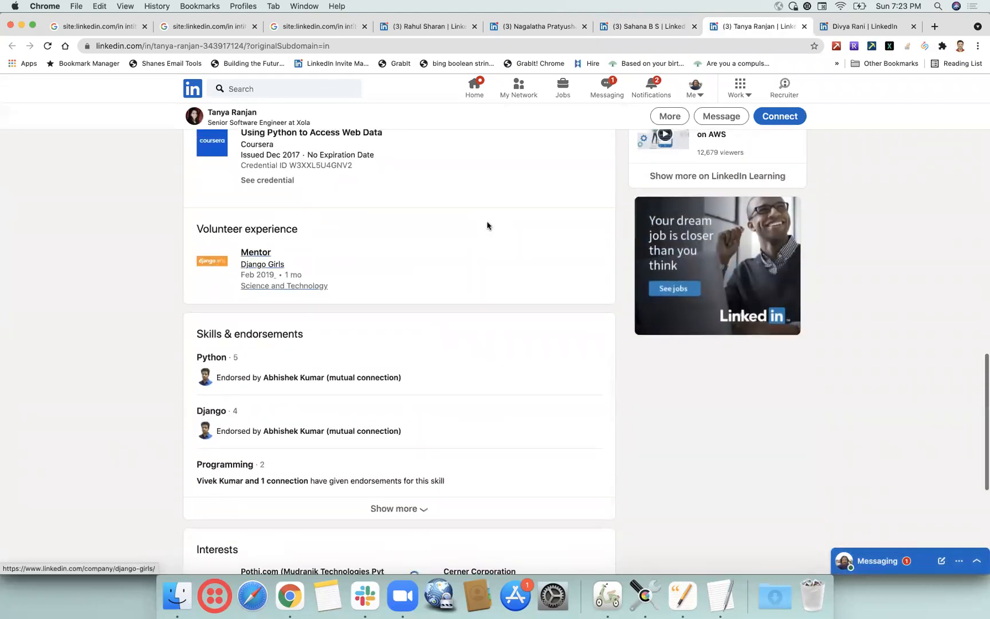
pyautogui.rightClick(488, 224)
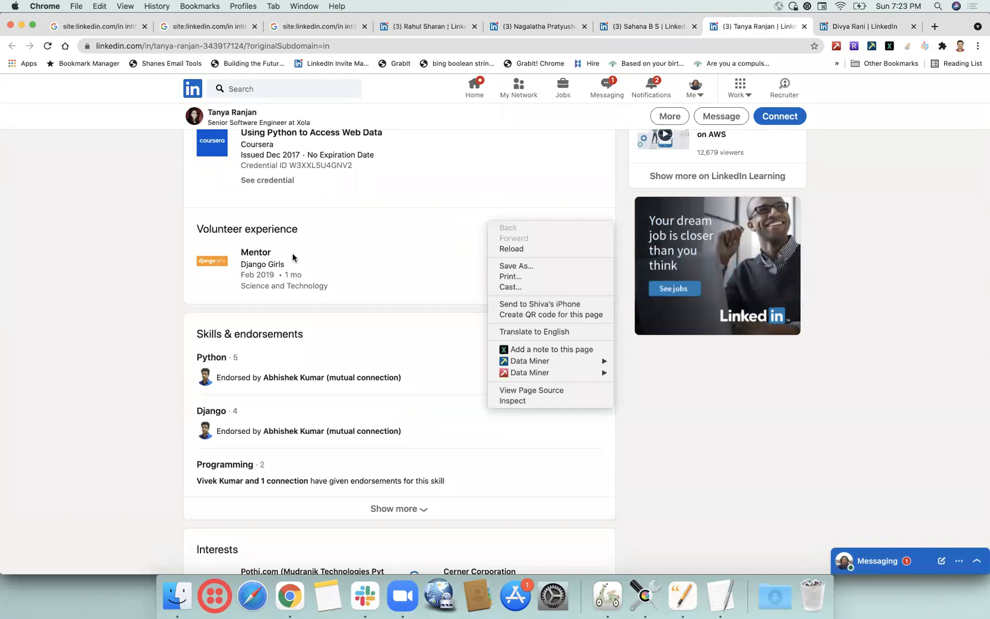
pyautogui.click(336, 245)
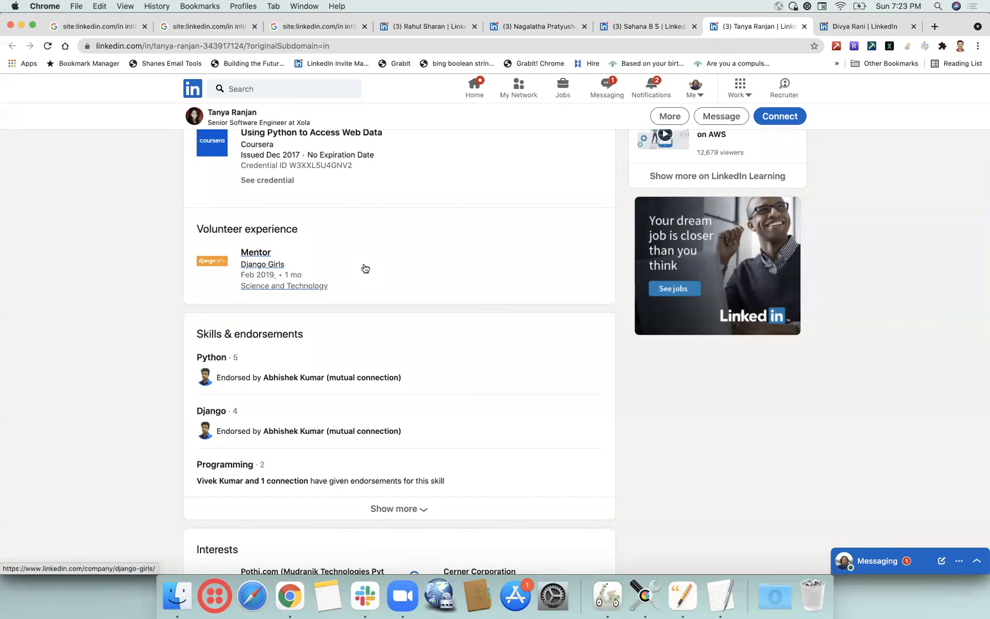
# Read the rest of the AROUND(3) search string in Google and compare it with the Temenos and Xola engineers' profiles.
pyautogui.click(313, 27)
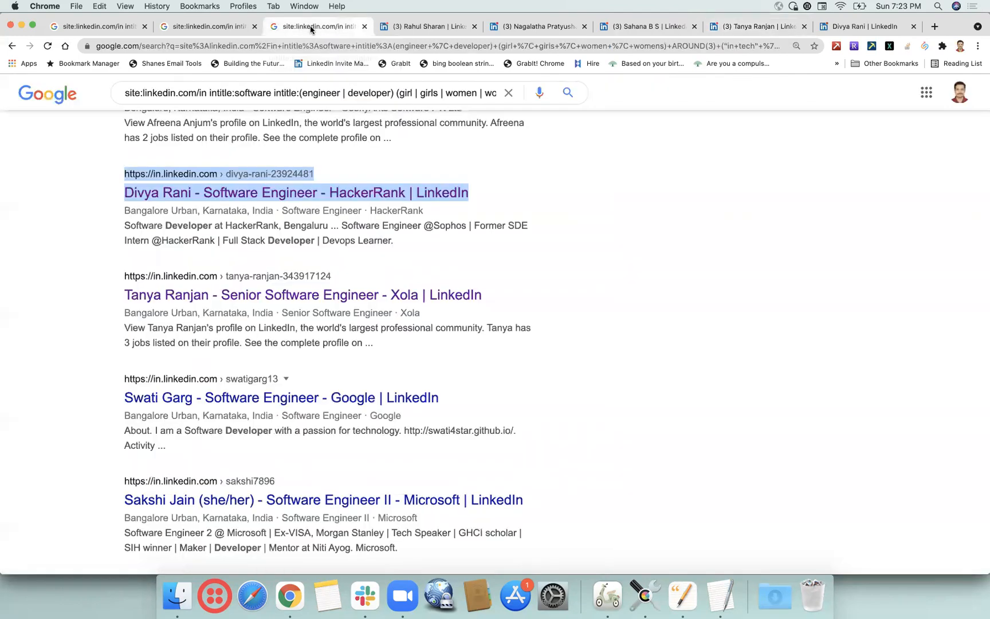
pyautogui.hscroll(3, 394, 93)
pyautogui.hscroll(2, 394, 92)
pyautogui.hscroll(4, 441, 95)
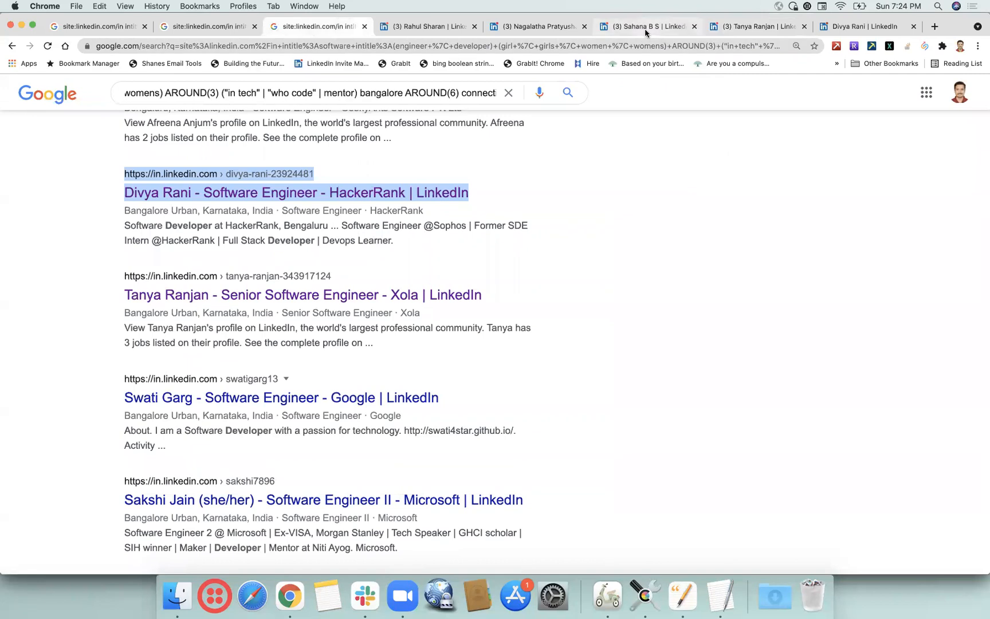
pyautogui.click(646, 32)
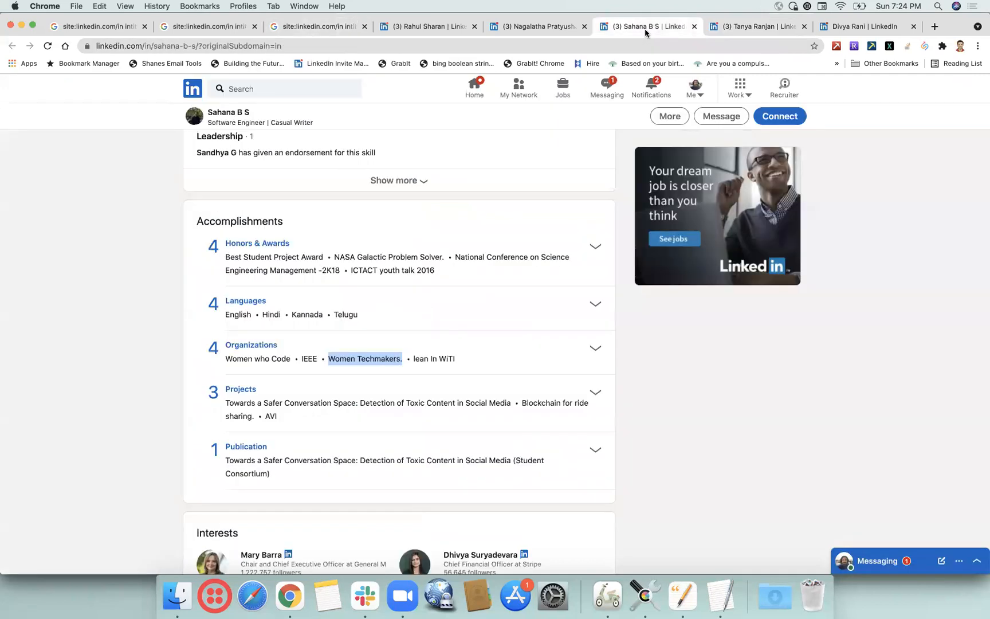
pyautogui.click(743, 28)
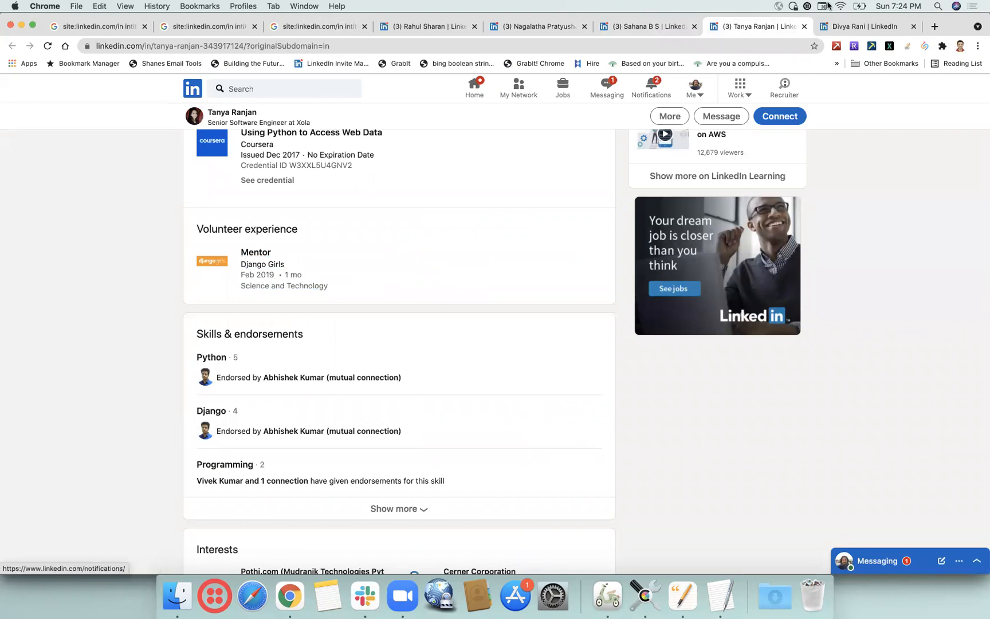
# Switch to the HackerRank software engineer's LinkedIn profile and review the headline, experience, education, certifications and volunteer experience.
pyautogui.click(865, 26)
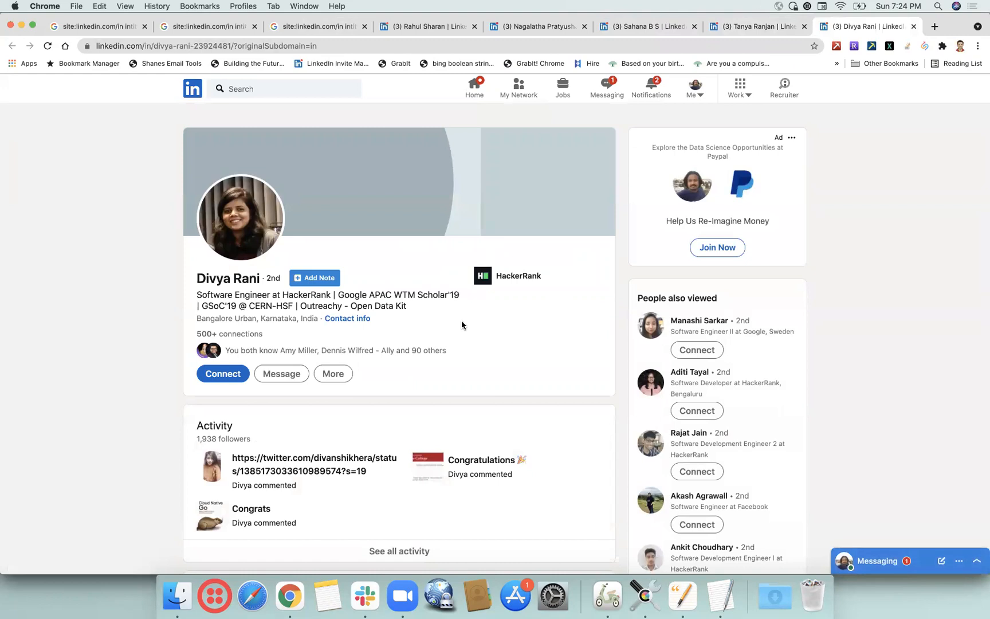
pyautogui.scroll(-1, 462, 321)
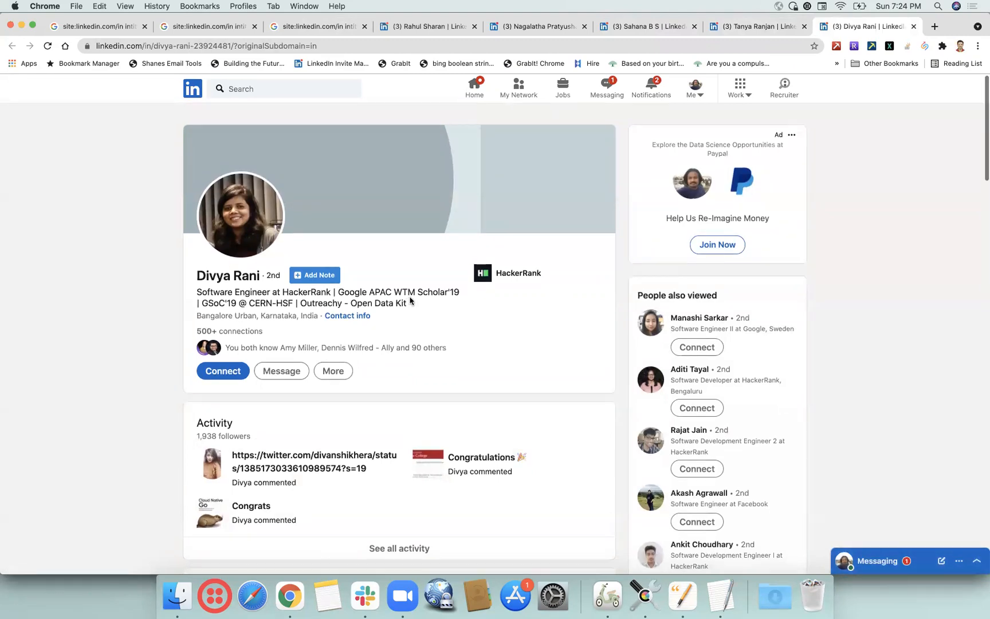
pyautogui.scroll(-10, 426, 323)
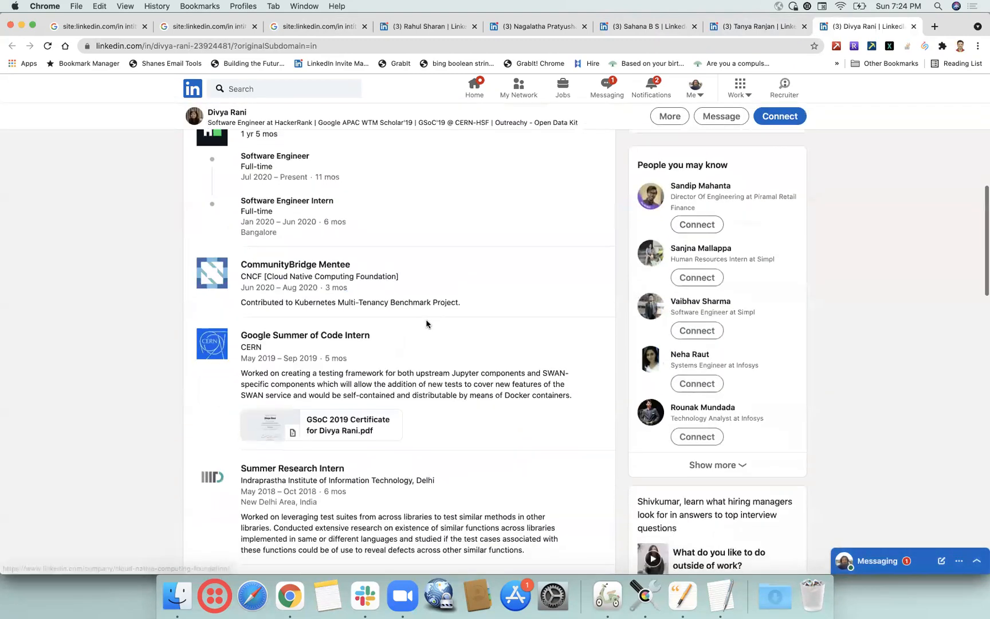
pyautogui.scroll(-5, 426, 324)
pyautogui.scroll(-10, 428, 307)
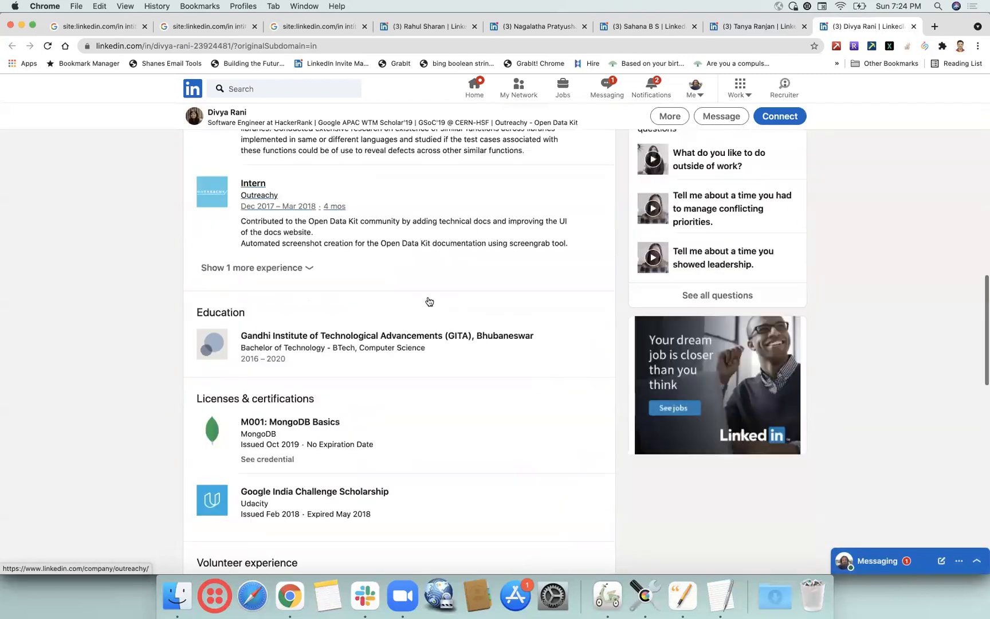
pyautogui.scroll(8, 429, 301)
pyautogui.scroll(-1, 429, 301)
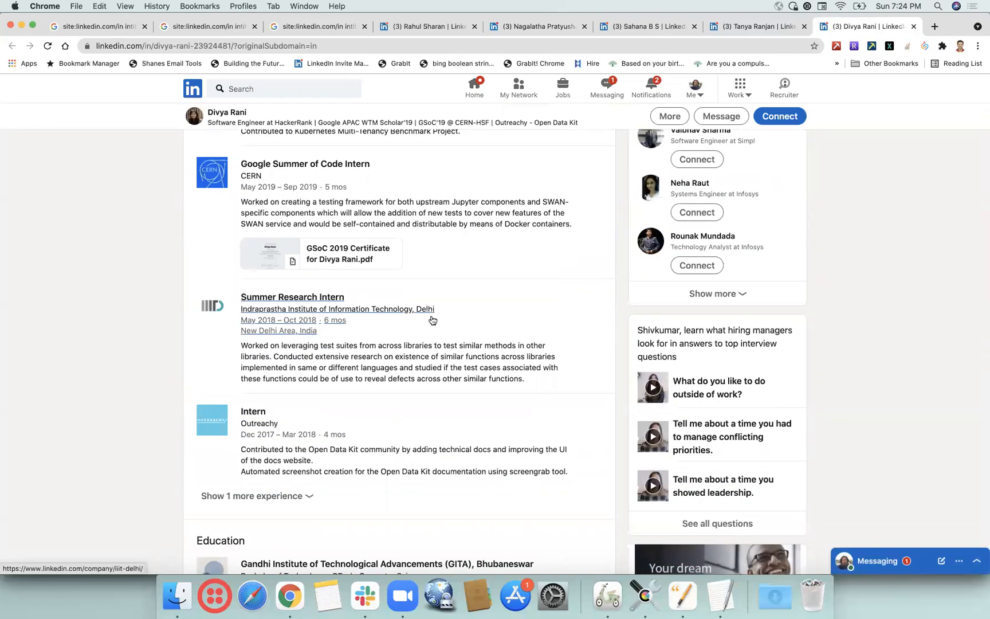
pyautogui.scroll(-10, 432, 320)
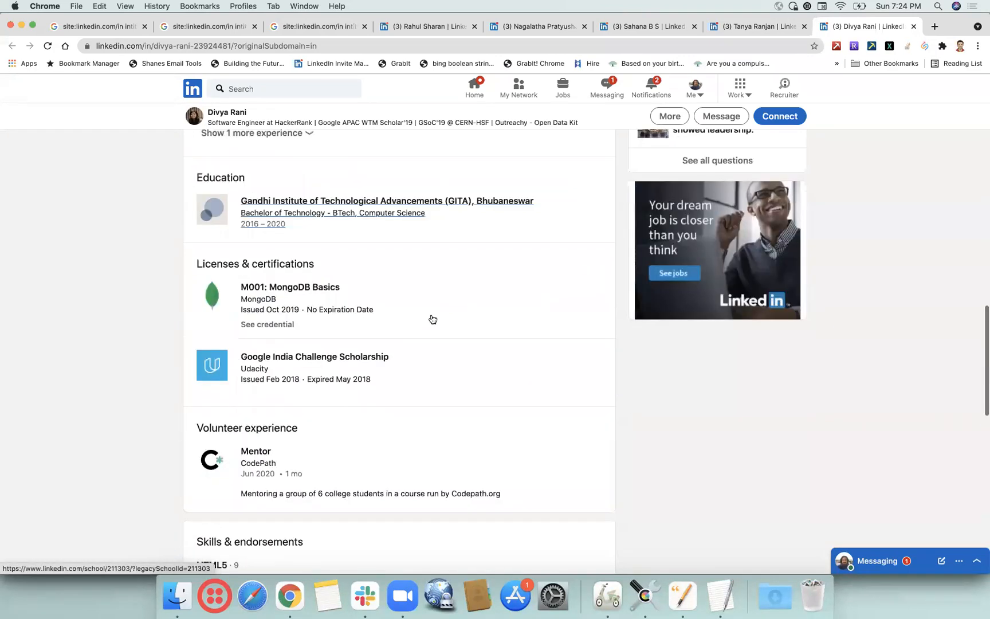
pyautogui.scroll(-2, 431, 318)
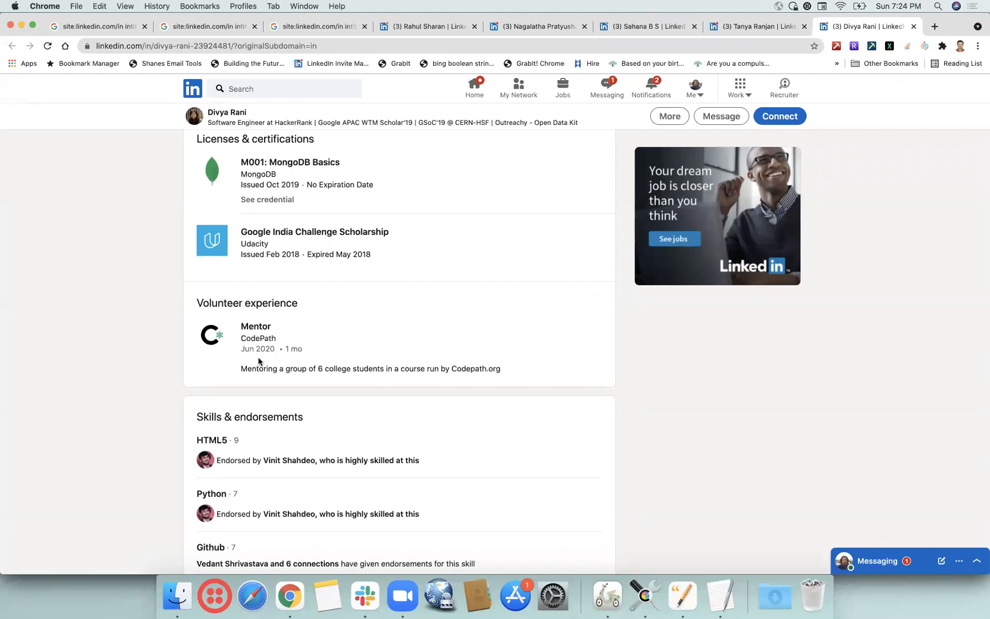
# Check the HackerRank engineer's skills and accomplishments, highlighting "Techmakers" in the Honors & Awards entry.
pyautogui.scroll(-5, 313, 400)
pyautogui.scroll(-5, 313, 400)
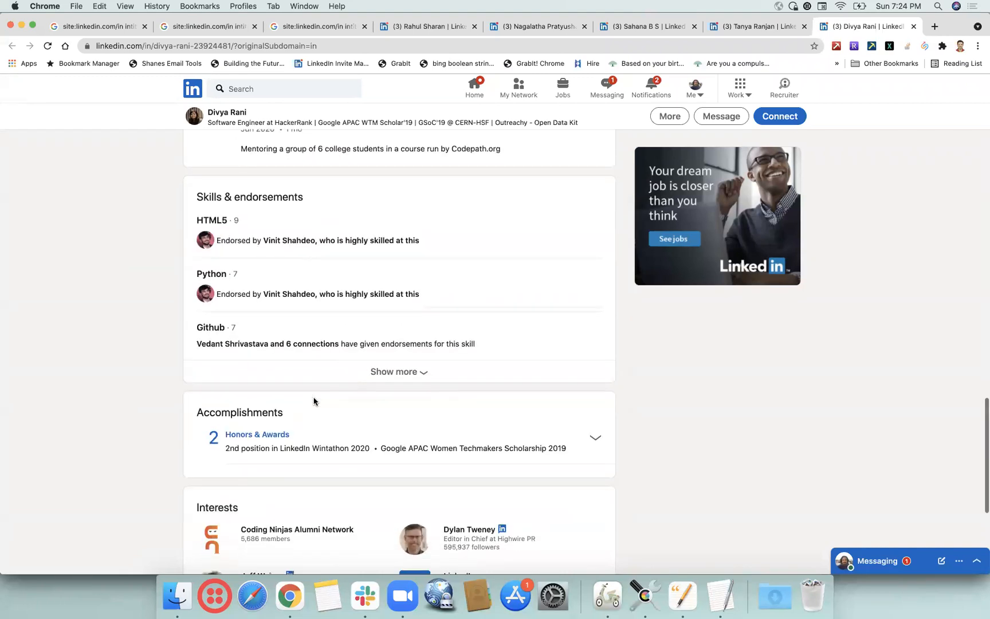
pyautogui.scroll(2, 313, 395)
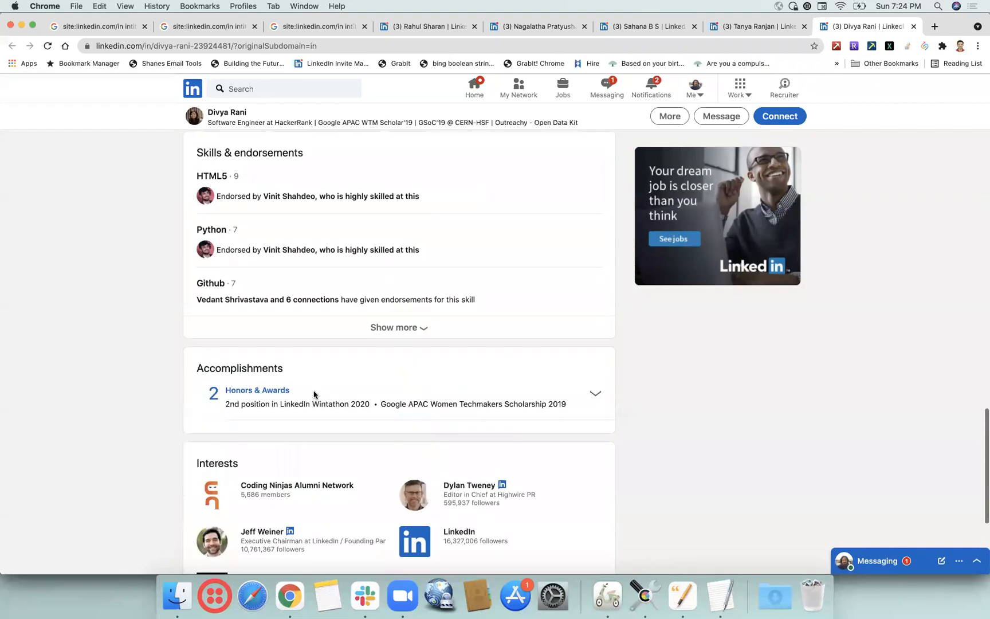
pyautogui.doubleClick(444, 403)
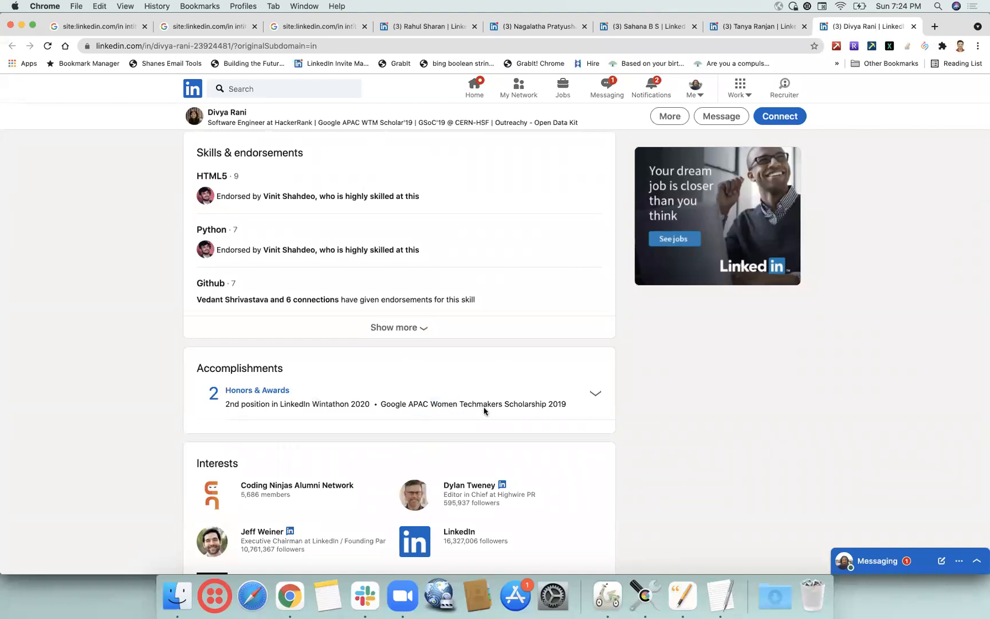
pyautogui.doubleClick(481, 404)
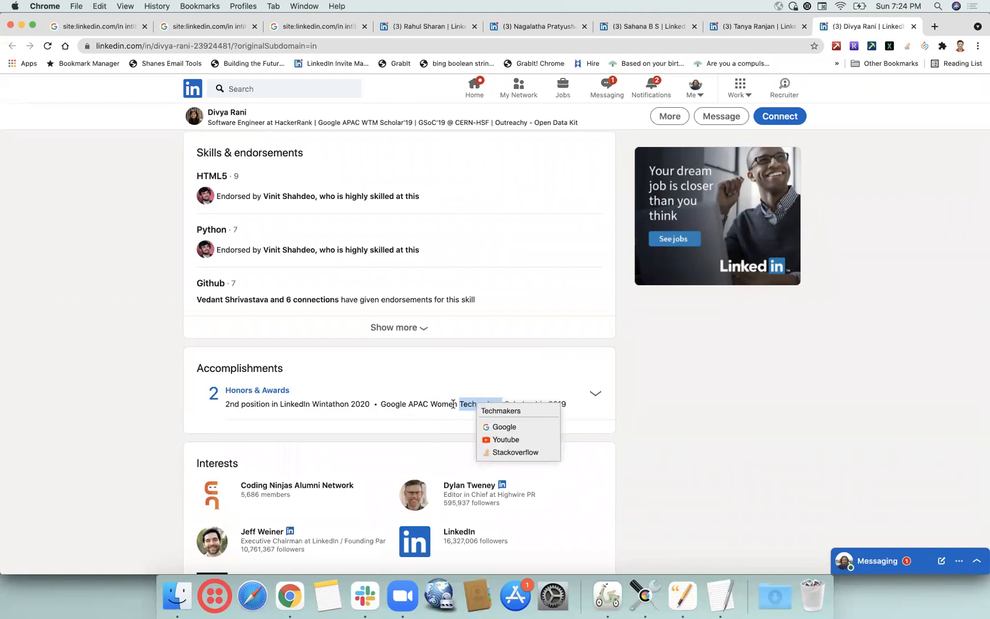
pyautogui.click(425, 375)
pyautogui.scroll(10, 425, 376)
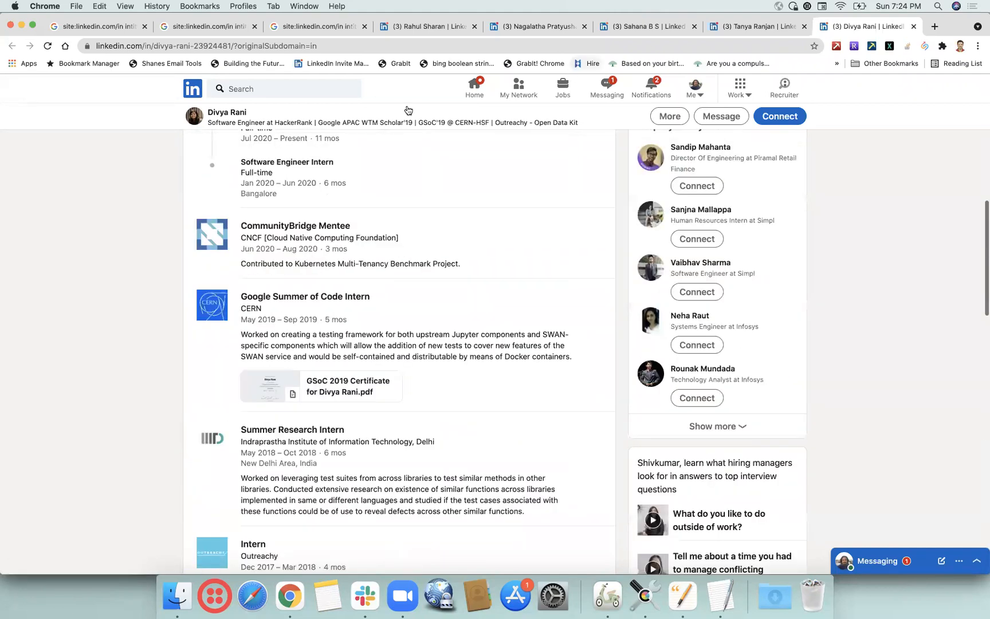
# Switch to the Pages document and add techmaker, technology and engineering as OR terms after "who code" in the AROUND(3) search string.
pyautogui.click(318, 26)
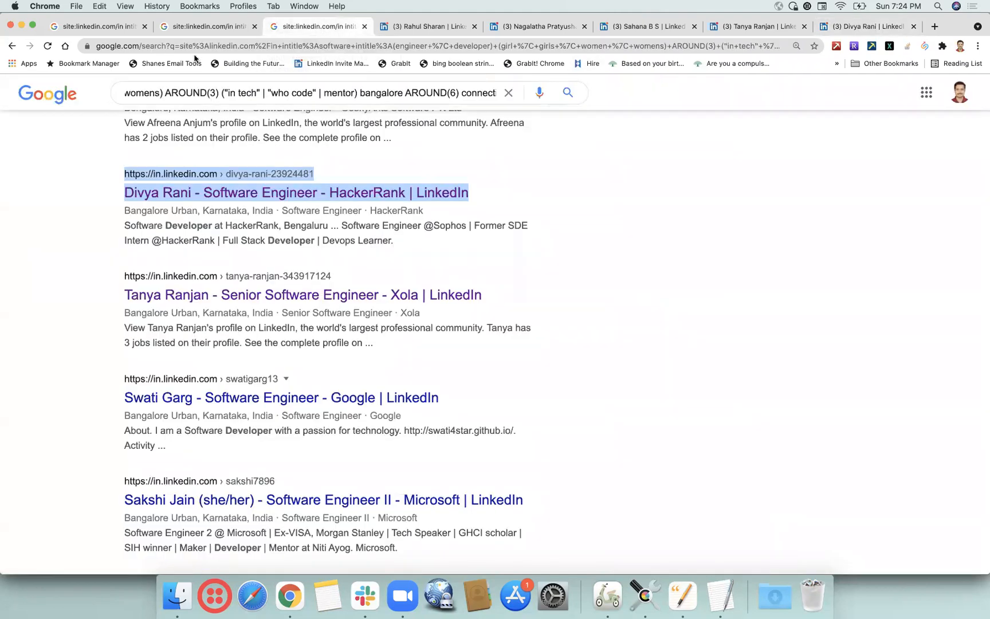
pyautogui.click(209, 26)
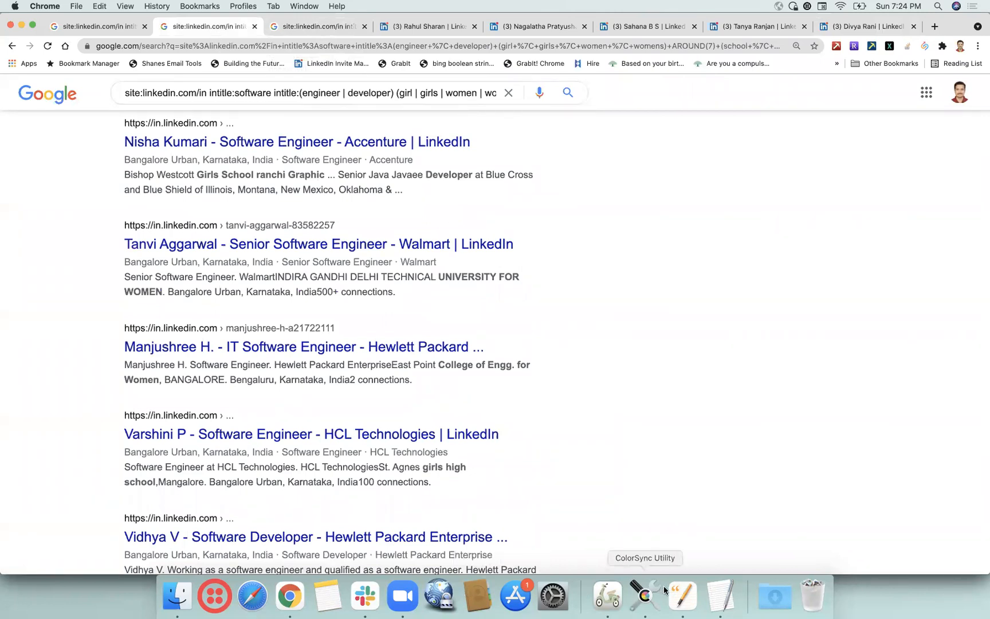
pyautogui.click(691, 596)
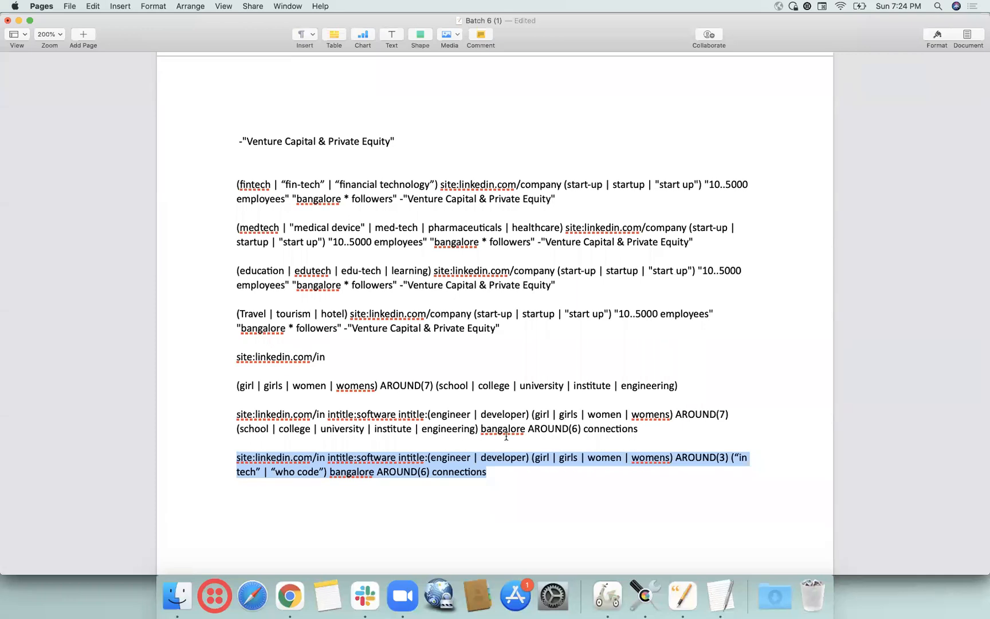
pyautogui.click(639, 430)
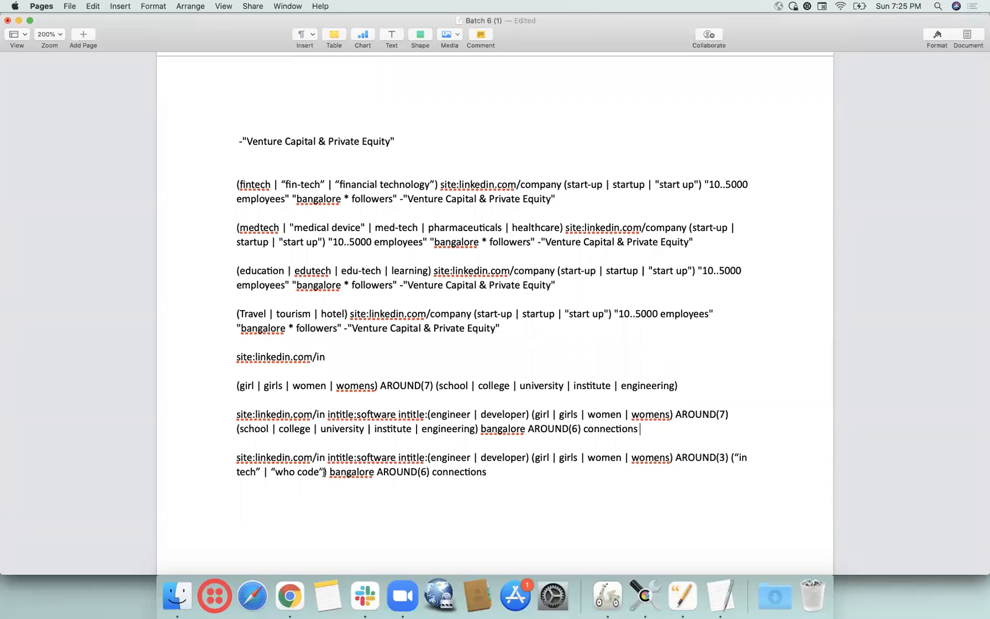
pyautogui.write('| t')
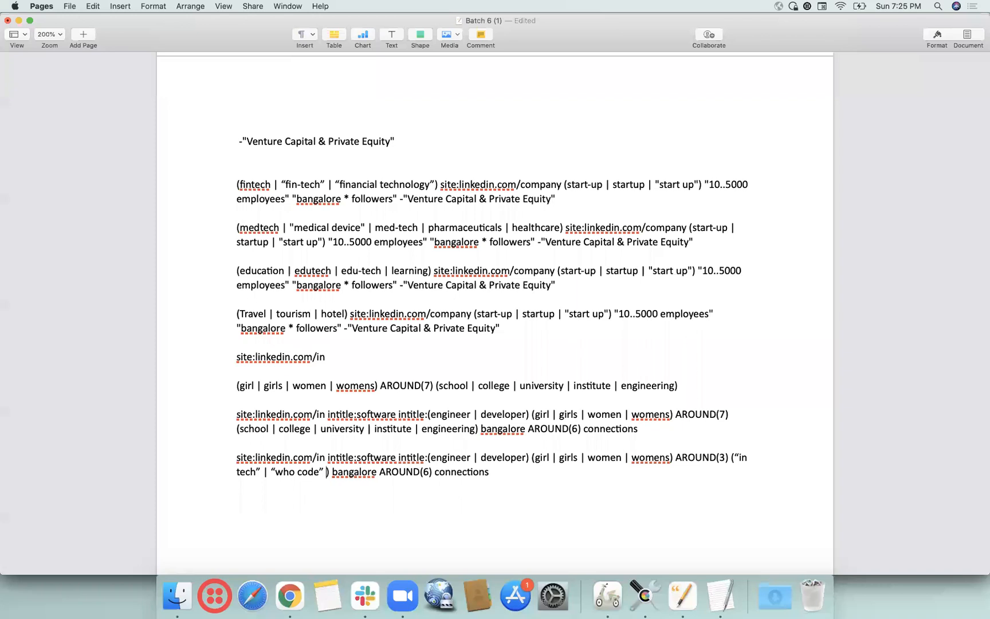
pyautogui.write('echm')
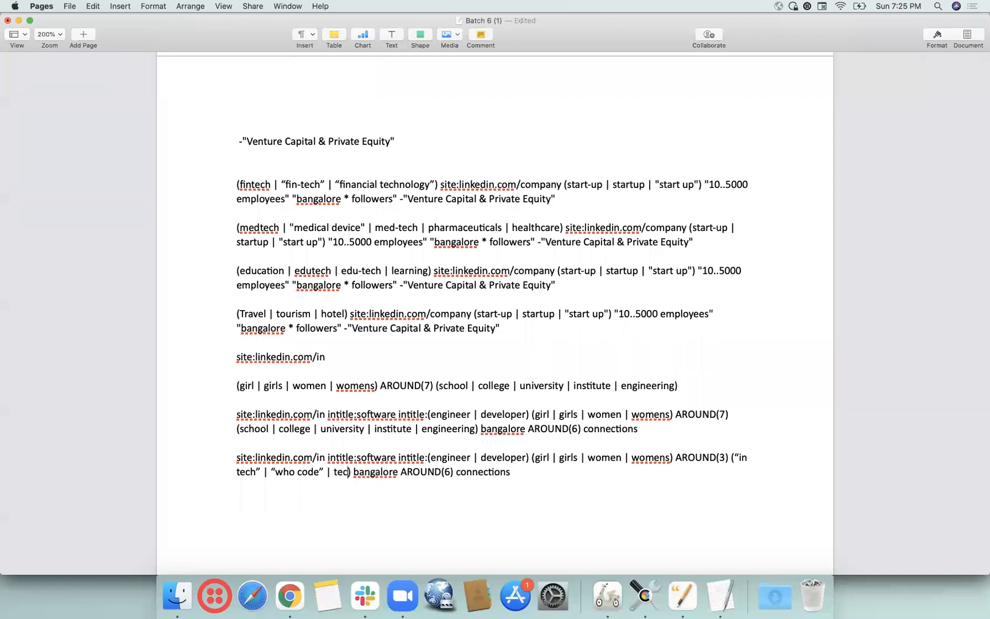
pyautogui.write('aker ')
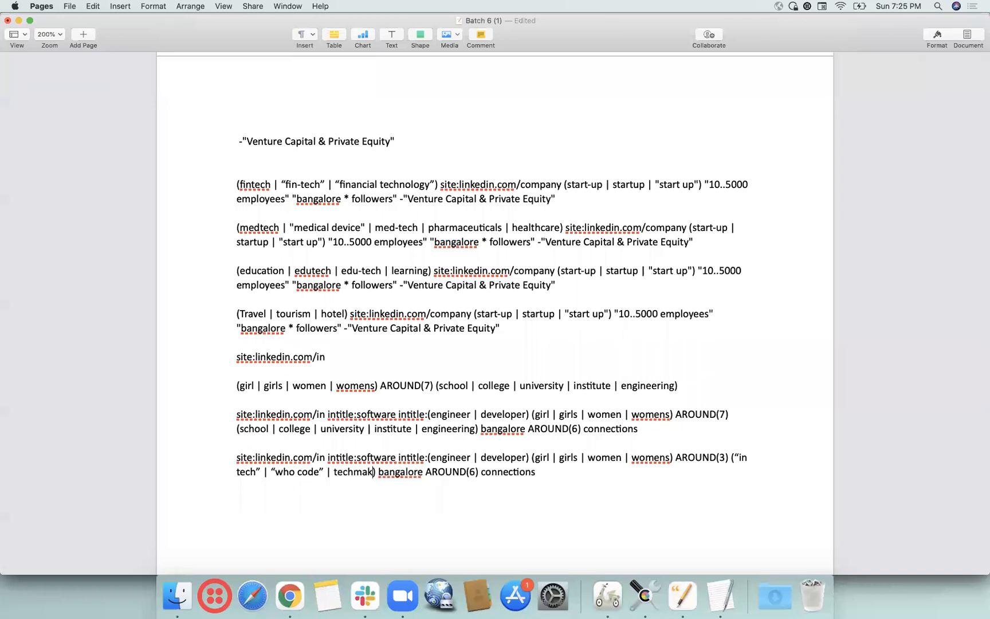
pyautogui.write('| techn')
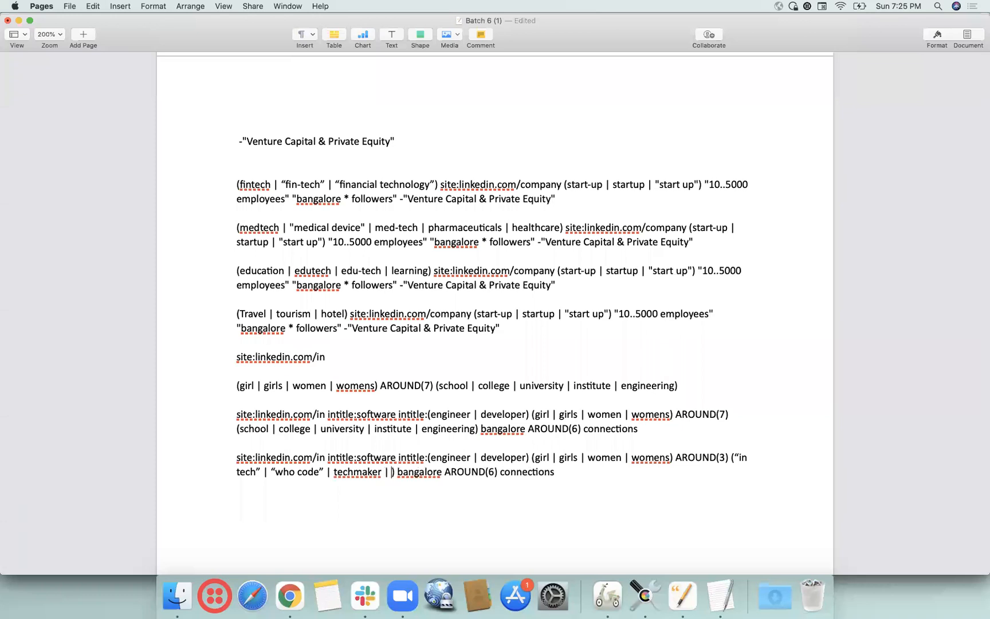
pyautogui.write('olog')
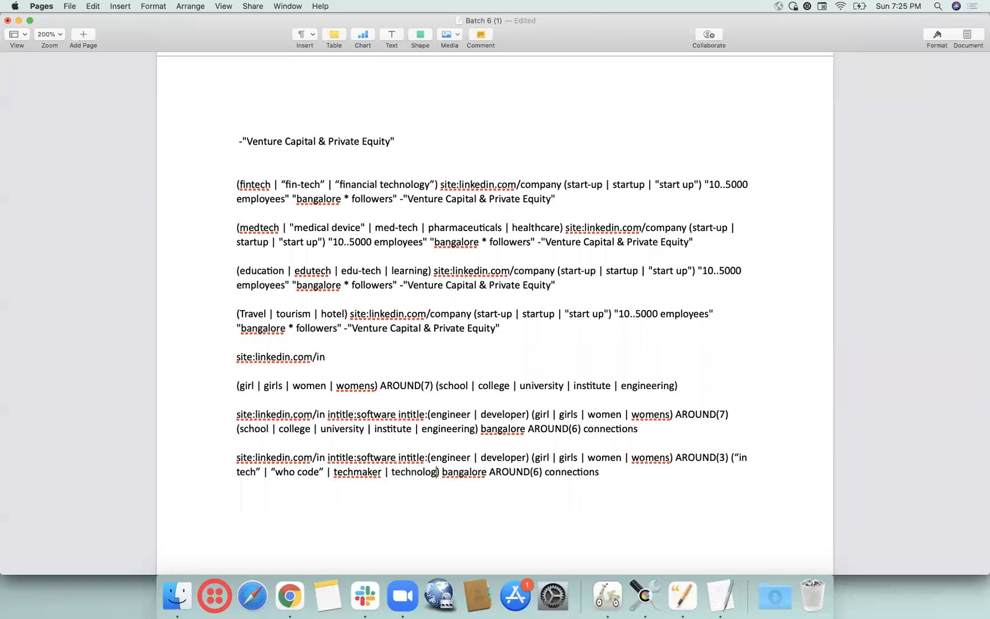
pyautogui.write('y')
pyautogui.write(' | engine')
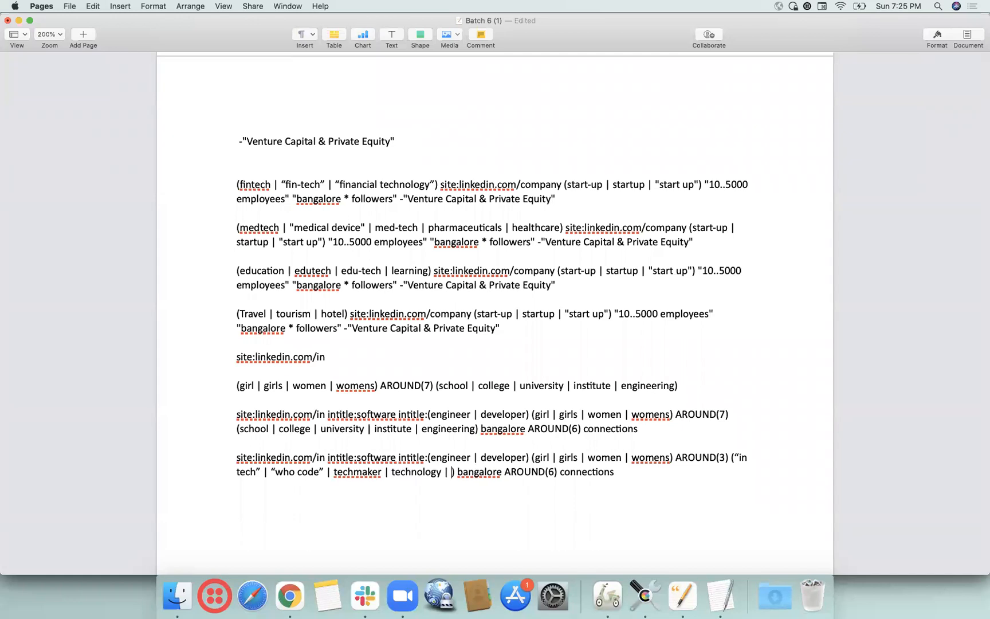
pyautogui.write('ering')
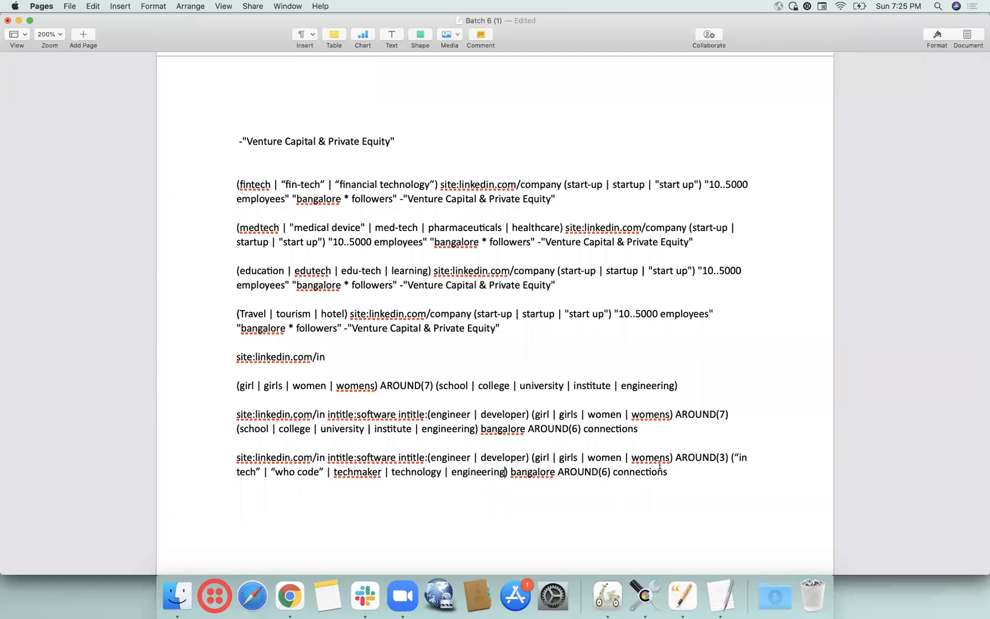
# Copy the whole extended AROUND(3) search string and switch back to Chrome.
pyautogui.moveTo(670, 474); pyautogui.dragTo(442, 472)
pyautogui.moveTo(310, 479); pyautogui.dragTo(214, 460)
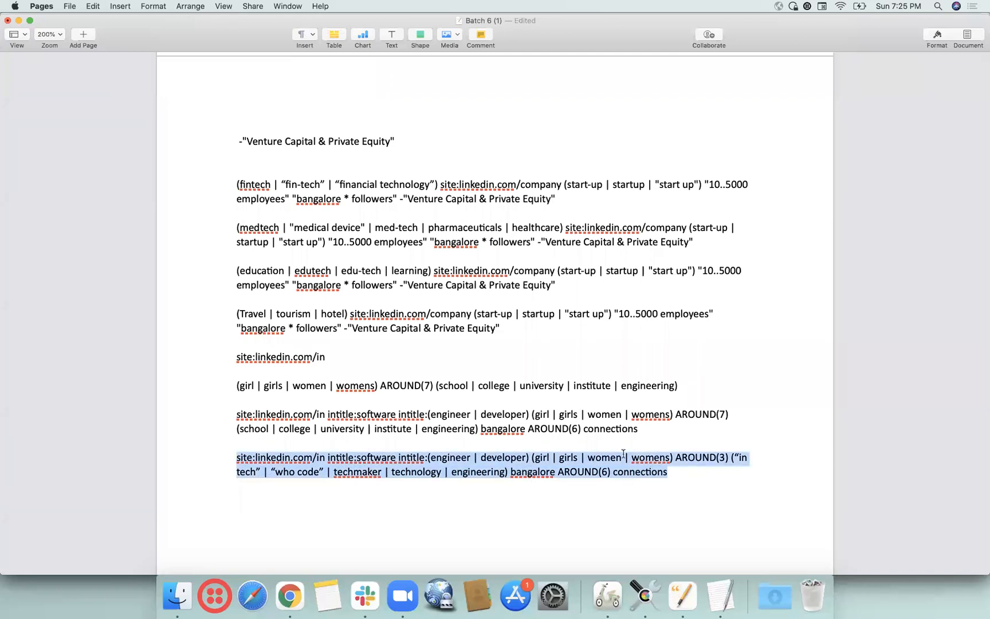
pyautogui.press('super+c')
pyautogui.press('super+Tab')
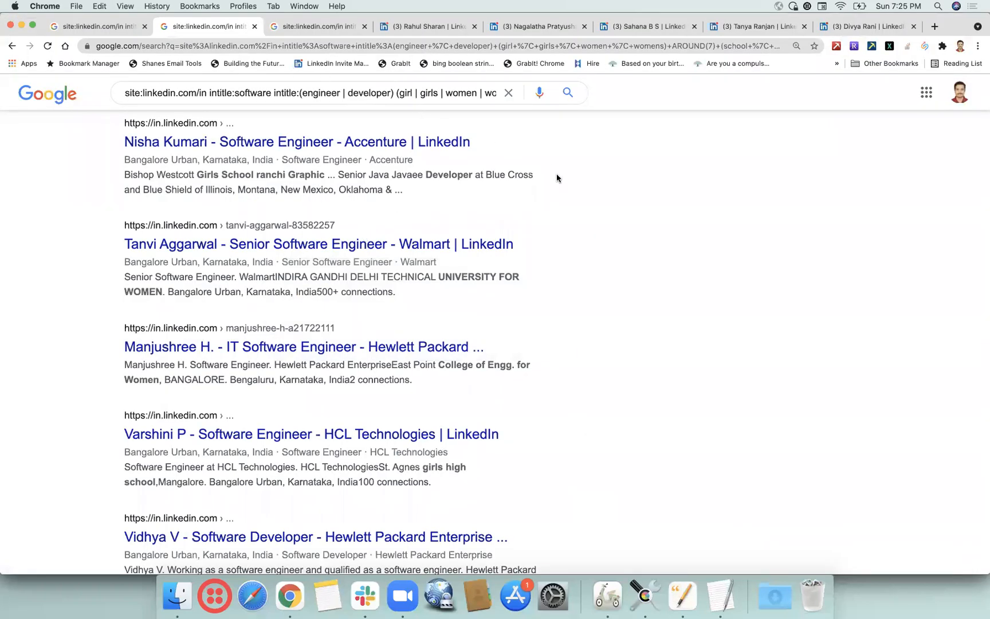
# Look through the AROUND(7) search results for mentions of women's schools, colleges and institutes.
pyautogui.scroll(-7, 557, 178)
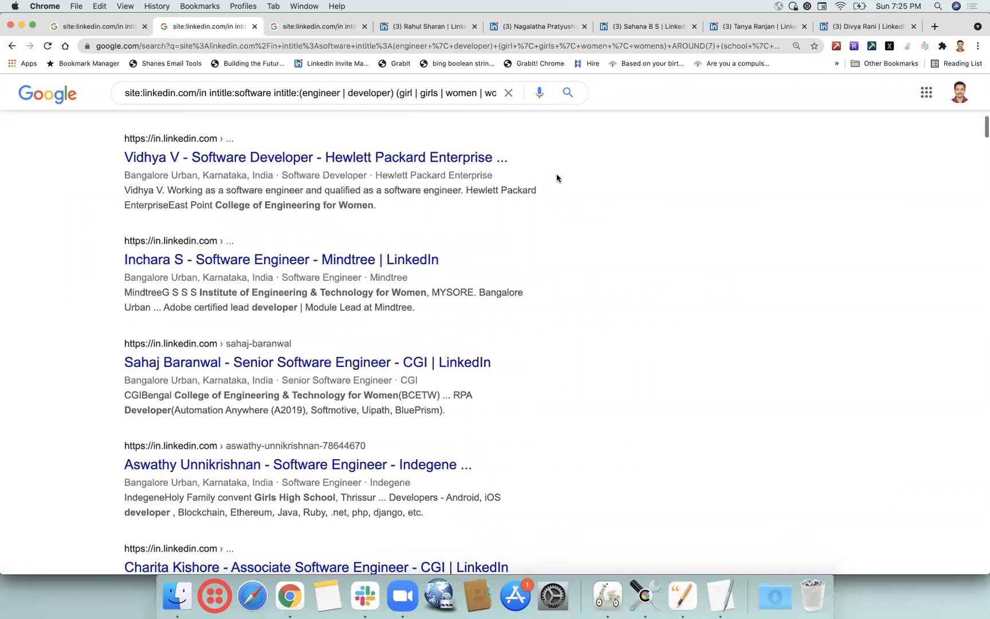
pyautogui.scroll(-1, 227, 359)
pyautogui.scroll(-7, 227, 359)
pyautogui.scroll(-6, 227, 355)
pyautogui.scroll(-6, 228, 359)
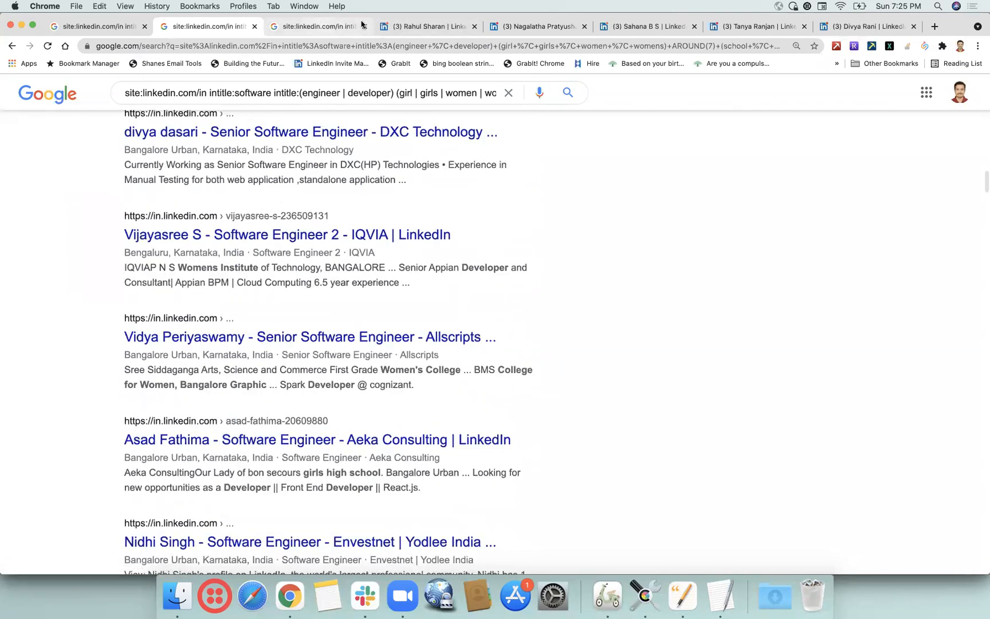
# Run the copied AROUND(3) search string in Google, replacing the BlueYonder engineer's LinkedIn profile page.
pyautogui.click(403, 25)
pyautogui.click(401, 42)
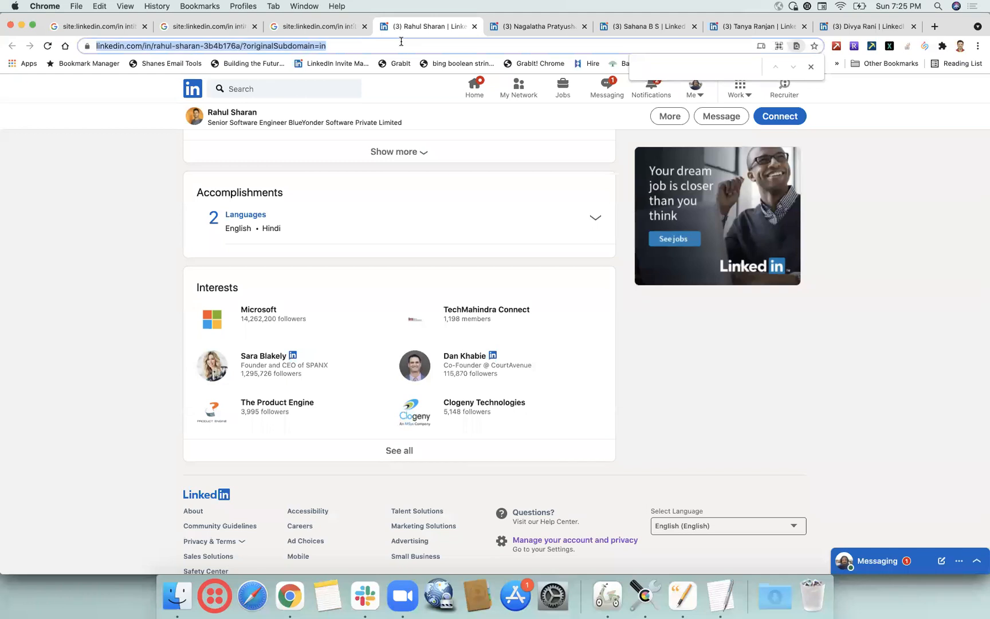
pyautogui.press('super+v')
pyautogui.press('Return')
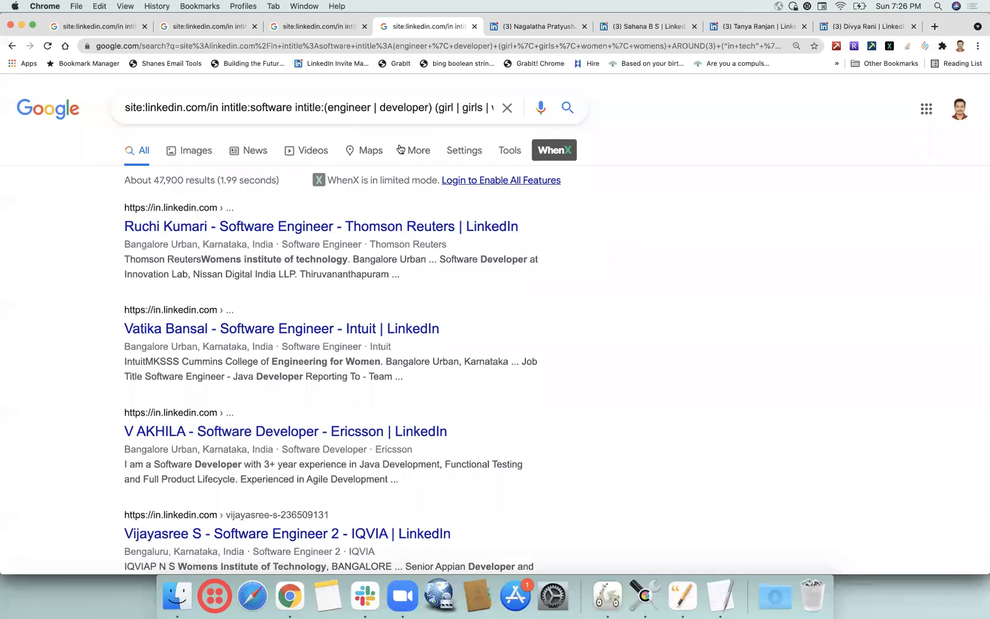
# Check the earlier "mentor" search, then read the new query's women keywords and its AROUND(3) terms from "in tech" to engineering.
pyautogui.click(305, 28)
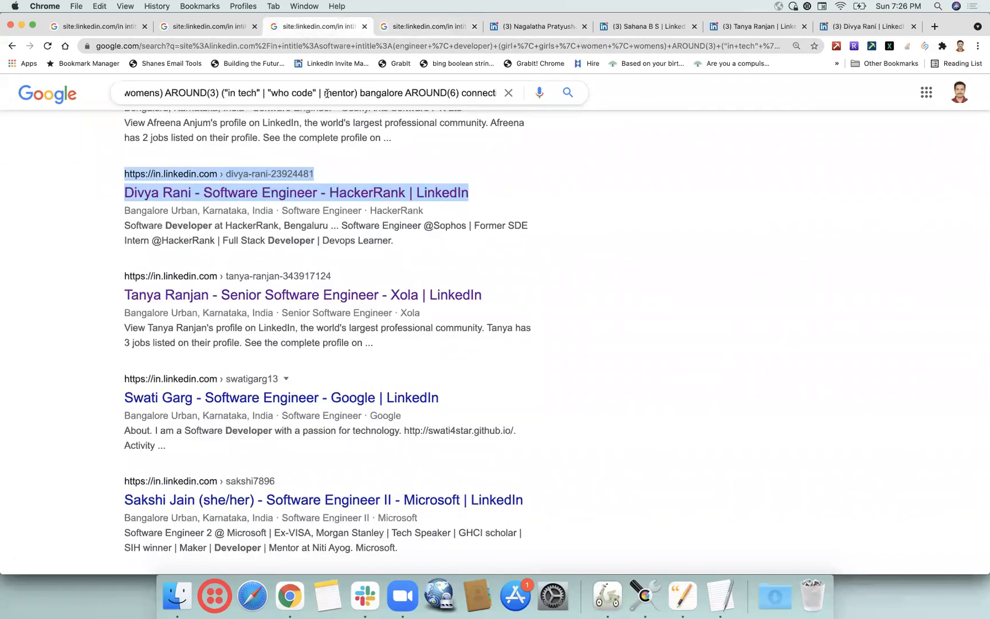
pyautogui.click(423, 28)
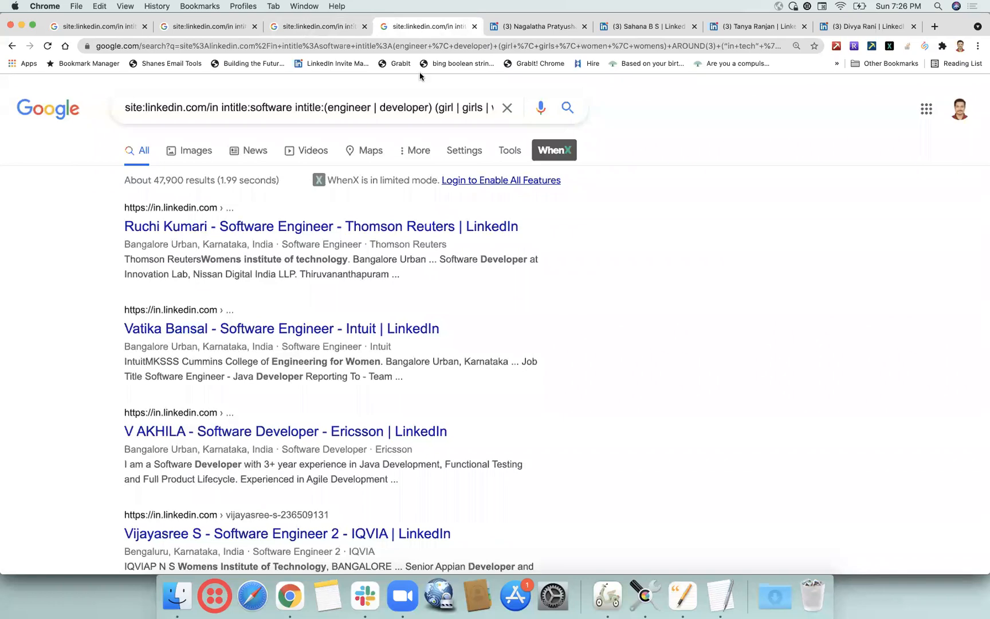
pyautogui.click(400, 107)
pyautogui.press('Right')
pyautogui.press('Right')
pyautogui.press('Right')
pyautogui.press('Right')
pyautogui.press('Right')
pyautogui.press('Right')
pyautogui.press('Right')
pyautogui.press('Right')
pyautogui.press('Right')
pyautogui.press('Right')
pyautogui.press('Right')
pyautogui.press('Right')
pyautogui.press('Right')
pyautogui.press('Right')
pyautogui.press('Right')
pyautogui.press('Right')
pyautogui.press('Right')
pyautogui.press('Right')
pyautogui.press('Right')
pyautogui.press('Right')
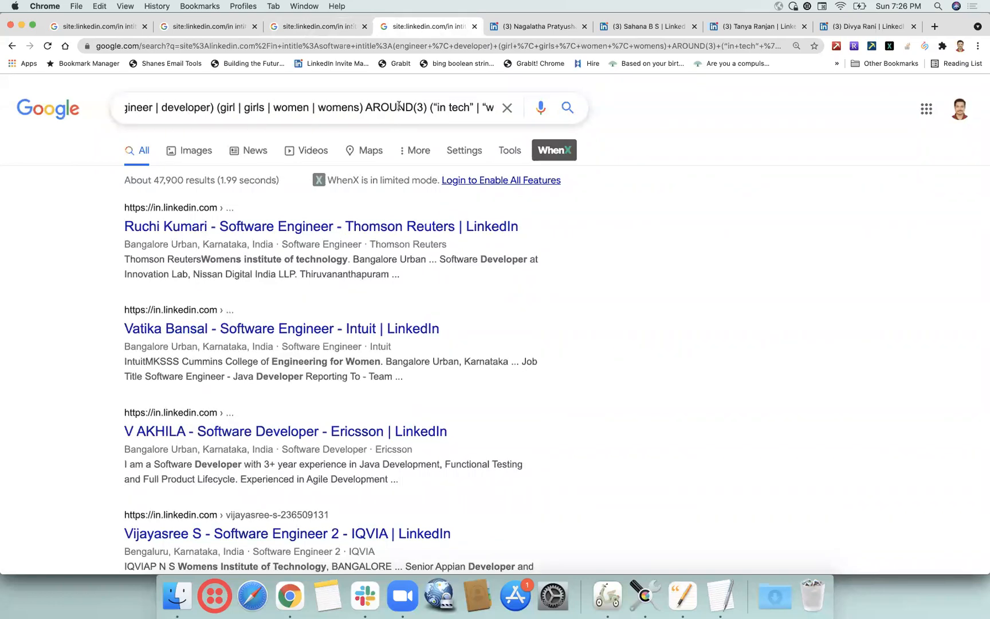
pyautogui.press('Right')
pyautogui.press('Right')
pyautogui.press('Right')
pyautogui.press('Right')
pyautogui.press('Right')
pyautogui.press('Right')
pyautogui.press('Right')
pyautogui.press('Right')
pyautogui.press('Right')
pyautogui.press('Right')
pyautogui.press('Right')
pyautogui.press('Right')
pyautogui.press('Right')
pyautogui.press('Right')
pyautogui.press('Right')
pyautogui.press('Right')
pyautogui.press('Right')
pyautogui.press('Right')
pyautogui.press('Right')
pyautogui.press('Right')
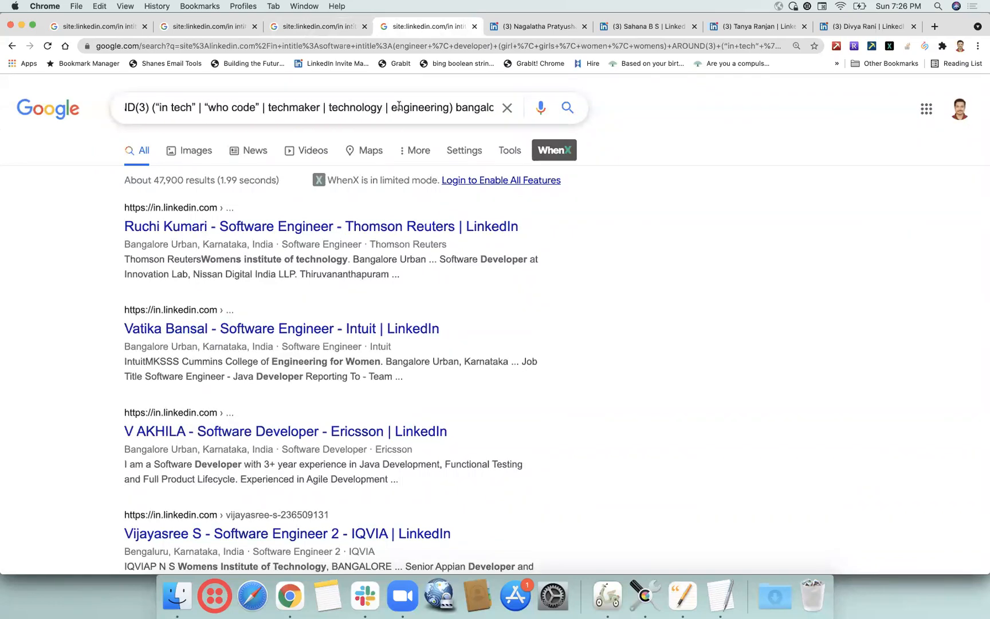
pyautogui.press('Left')
pyautogui.press('Left')
pyautogui.press('Left')
pyautogui.press('Left')
pyautogui.press('Left')
pyautogui.press('Left')
pyautogui.press('Left')
pyautogui.press('Left')
pyautogui.press('Left')
pyautogui.press('Left')
pyautogui.press('Left')
pyautogui.press('Left')
pyautogui.press('Left')
pyautogui.press('Left')
pyautogui.press('Left')
pyautogui.press('Left')
pyautogui.press('Left')
pyautogui.press('Left')
pyautogui.press('Left')
pyautogui.press('Left')
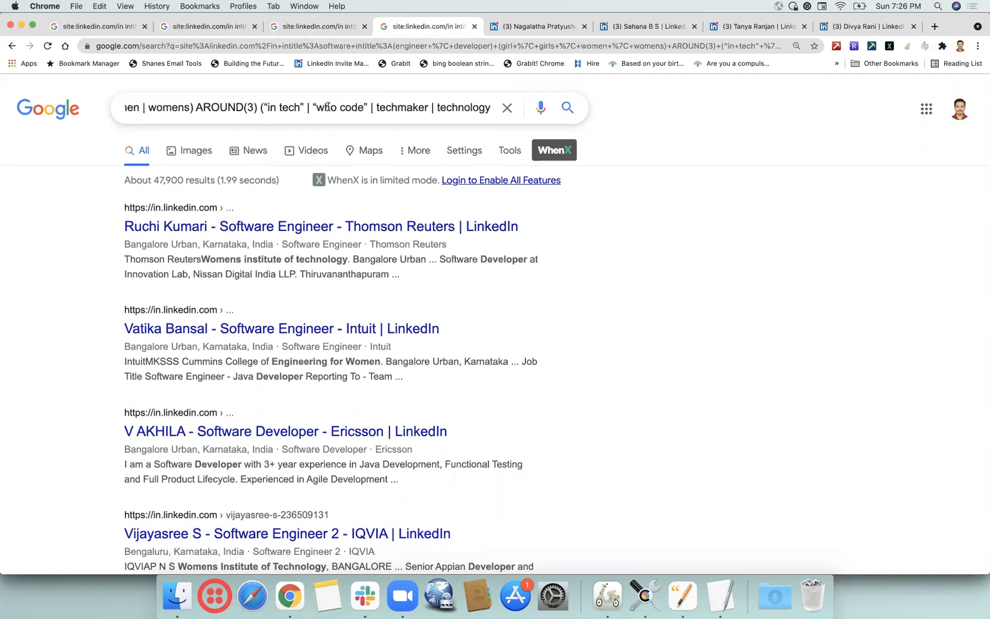
# Reread the girl/women AROUND(3) part of the query and highlight "Womens" in the Thomson Reuters engineer's result snippet.
pyautogui.hscroll(-5, 286, 115)
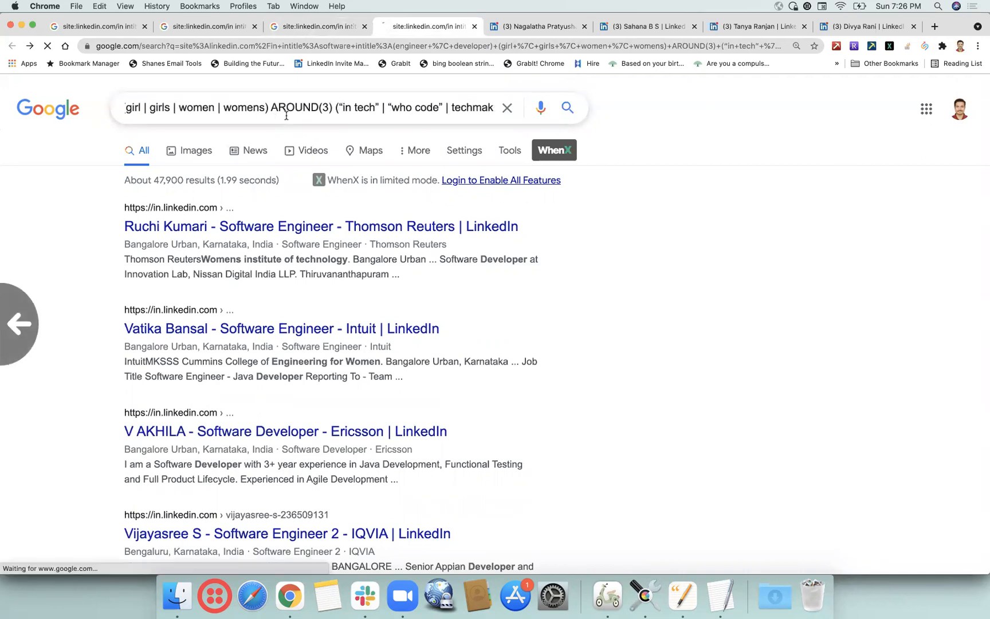
pyautogui.hscroll(-5, 285, 117)
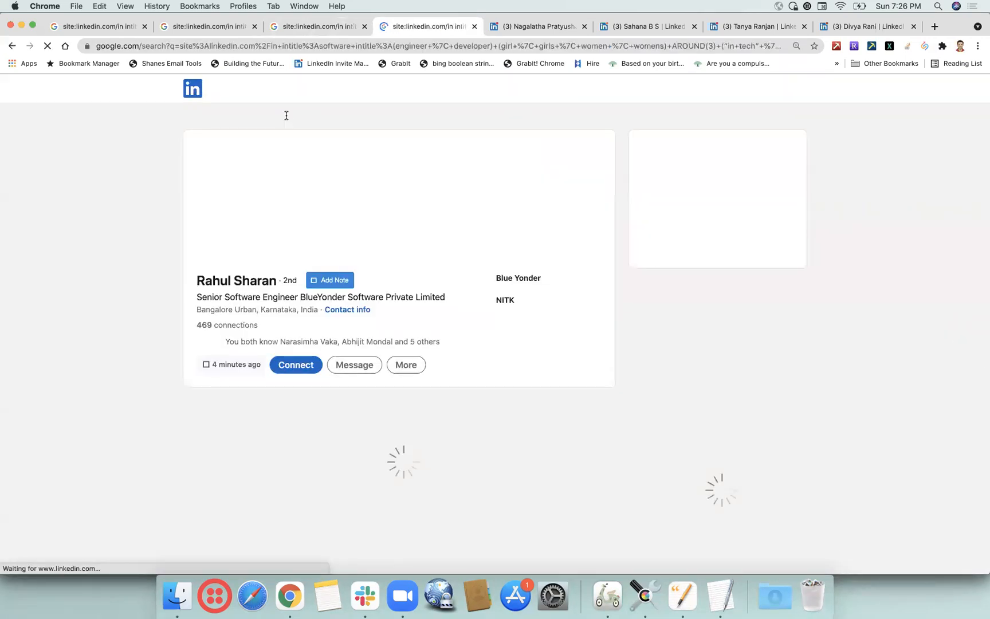
pyautogui.click(356, 107)
pyautogui.hscroll(5, 355, 108)
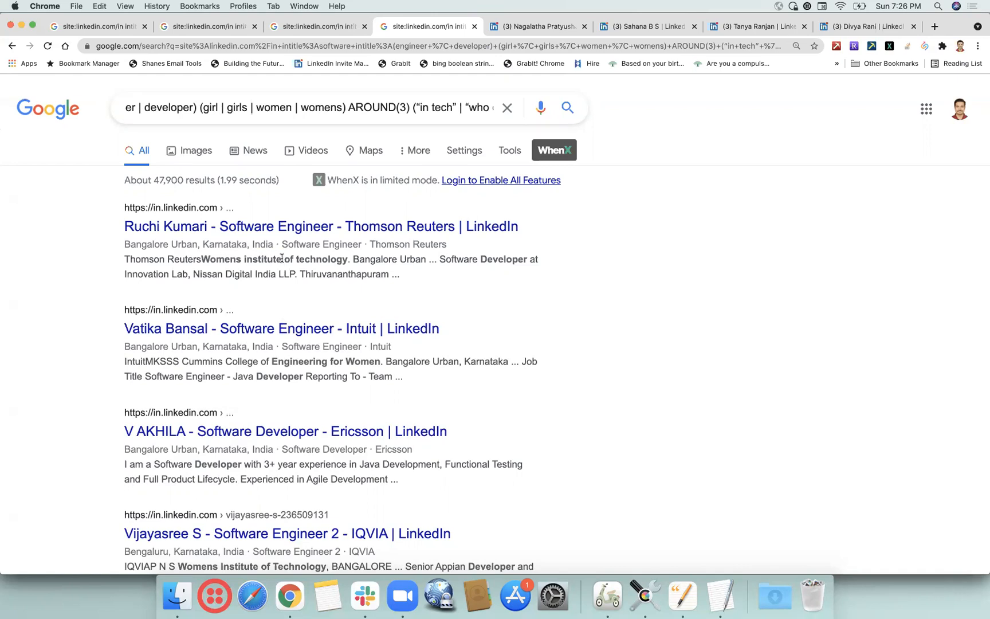
pyautogui.click(421, 106)
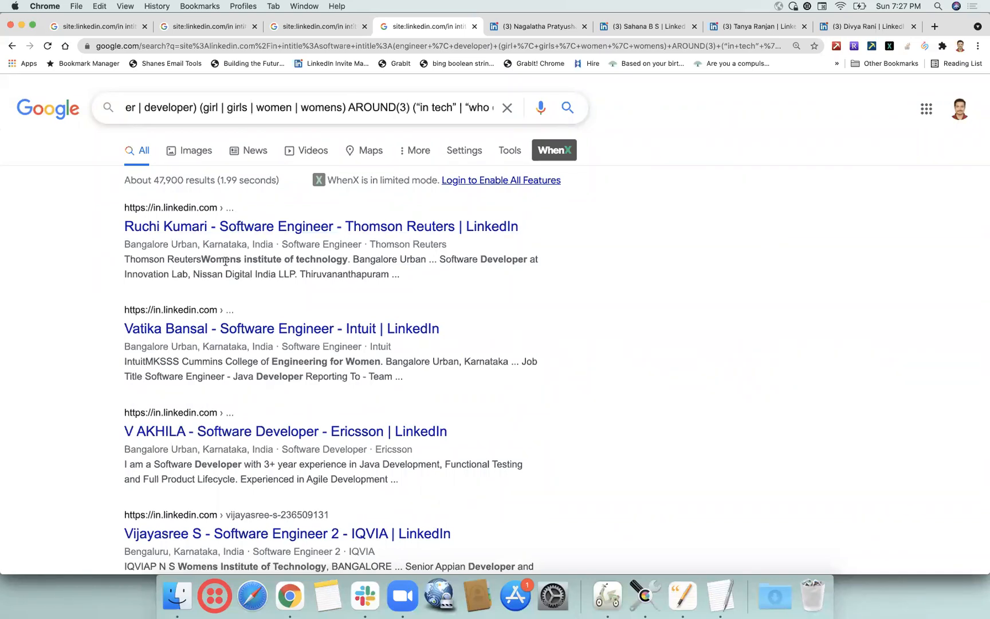
pyautogui.doubleClick(229, 260)
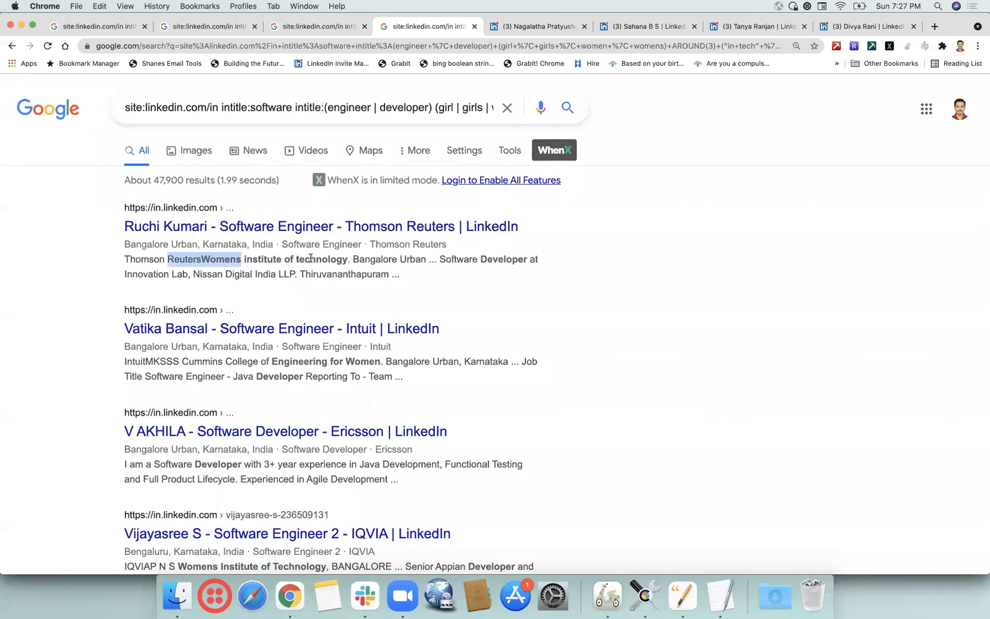
# Open the Ericsson software developer's LinkedIn result in a new tab.
pyautogui.scroll(-3, 361, 378)
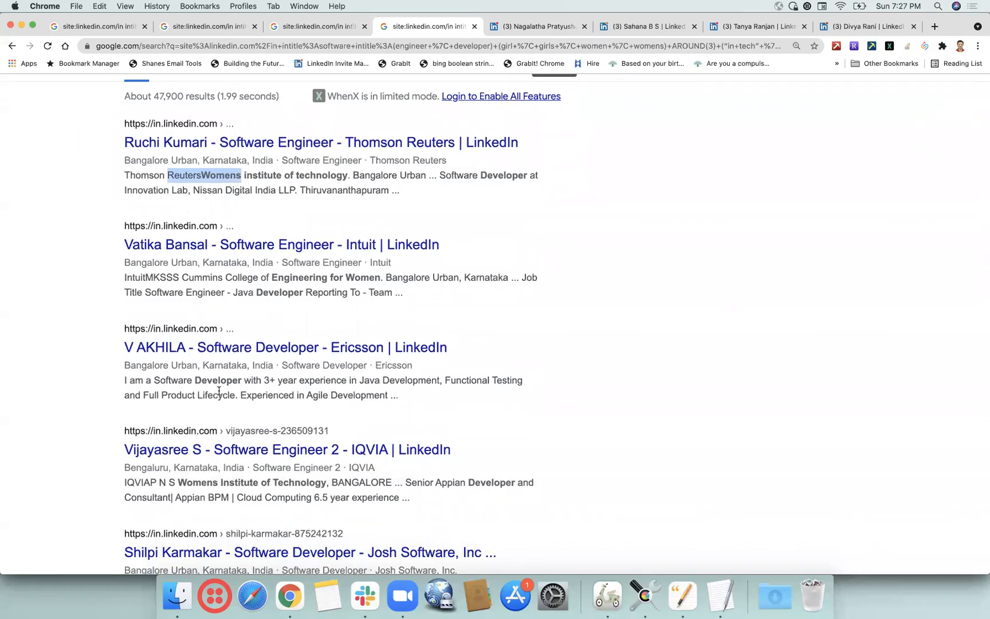
pyautogui.rightClick(259, 351)
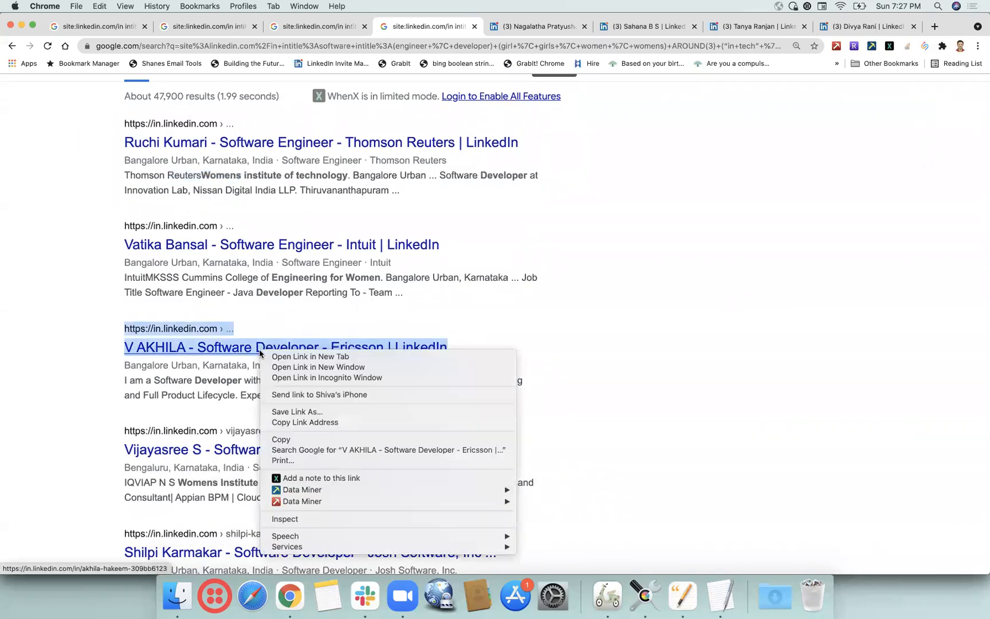
pyautogui.click(275, 356)
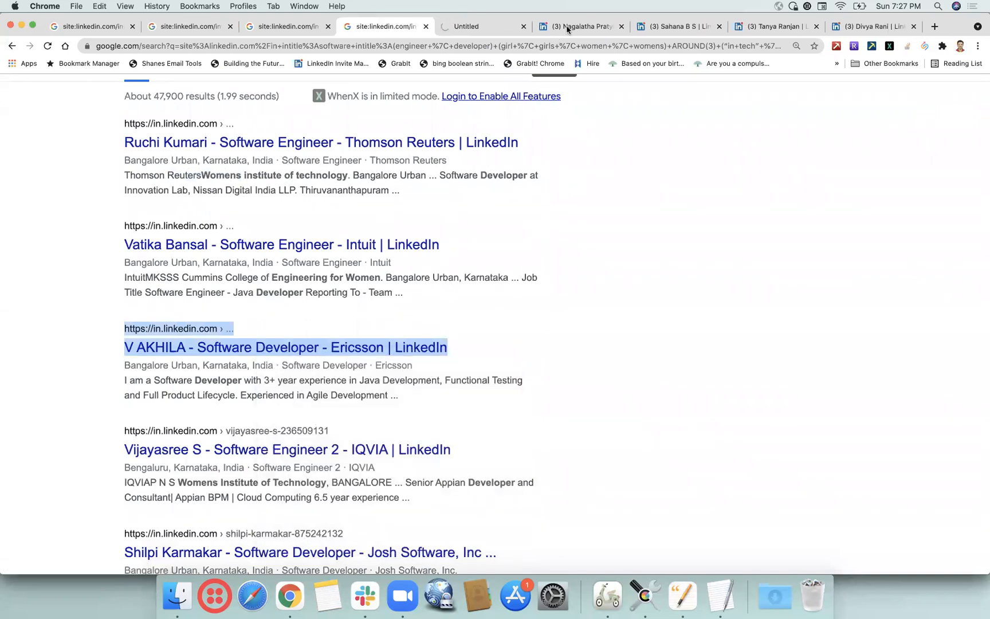
# Close the four older LinkedIn profile tabs, keeping the Google searches and the Ericsson developer's profile open.
pyautogui.click(623, 27)
pyautogui.click(622, 27)
pyautogui.click(623, 27)
pyautogui.click(623, 27)
# Open the Josh Software developer's LinkedIn result in a new tab.
pyautogui.scroll(-5, 635, 191)
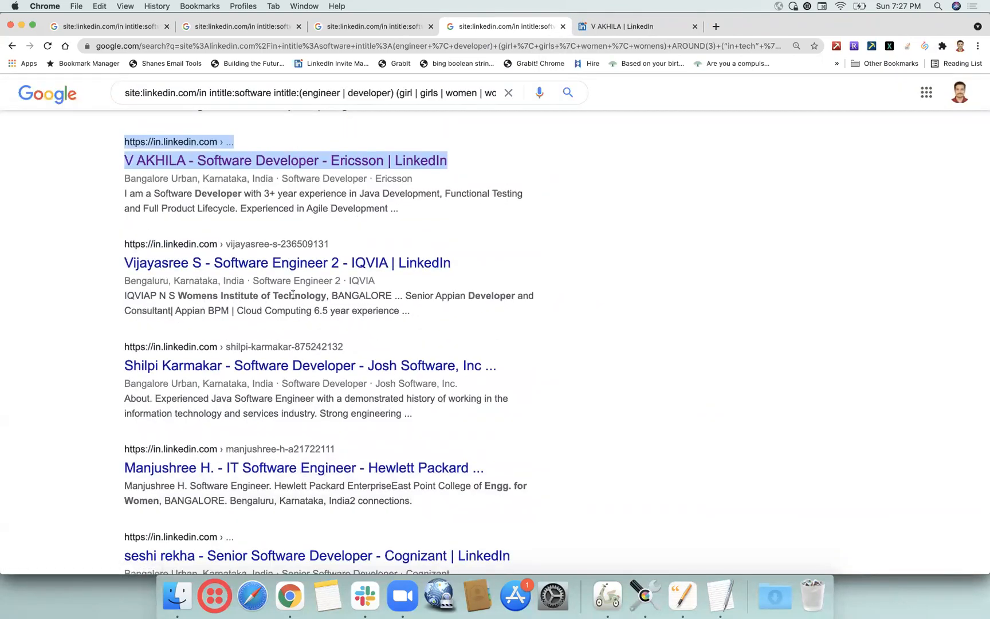
pyautogui.scroll(-2, 498, 347)
pyautogui.rightClick(421, 310)
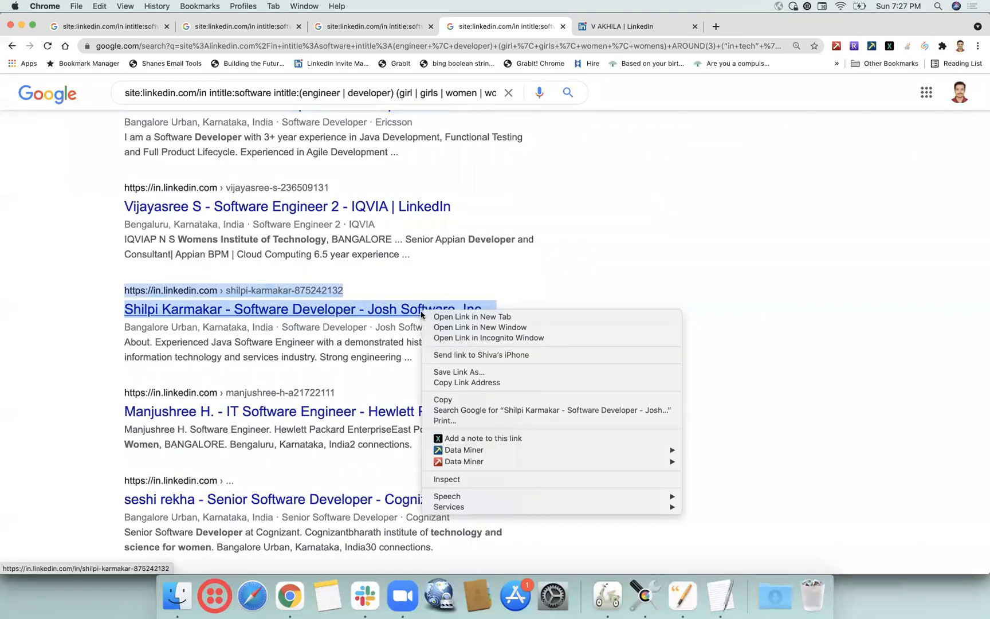
pyautogui.click(458, 317)
# Examine the Hewlett Packard, Cognizant, MOVIEQU and GE Healthcare result snippets for women-related technology and engineering keywords.
pyautogui.scroll(-3, 594, 332)
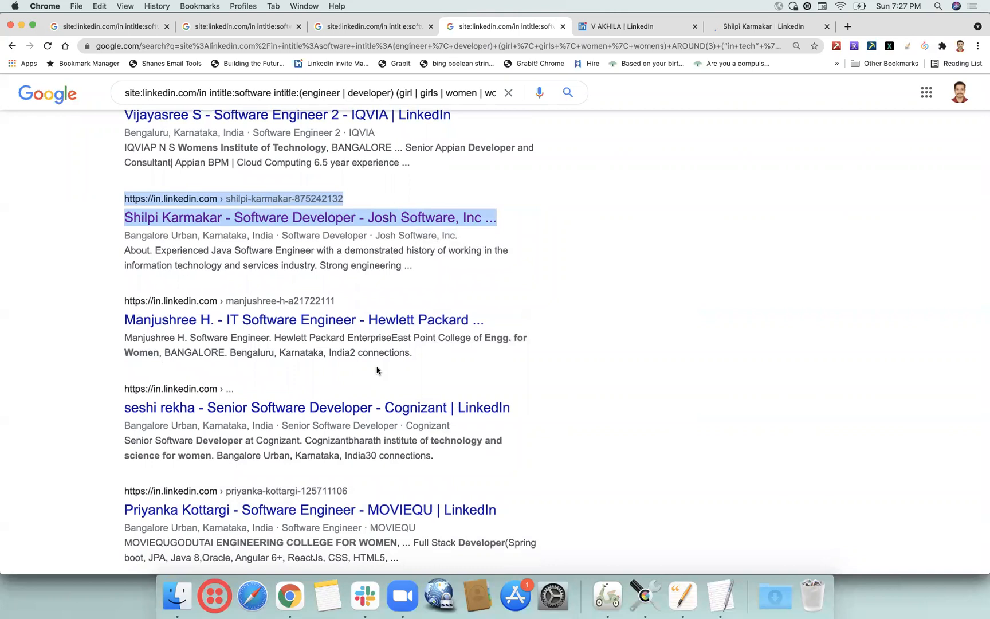
pyautogui.scroll(-2, 377, 369)
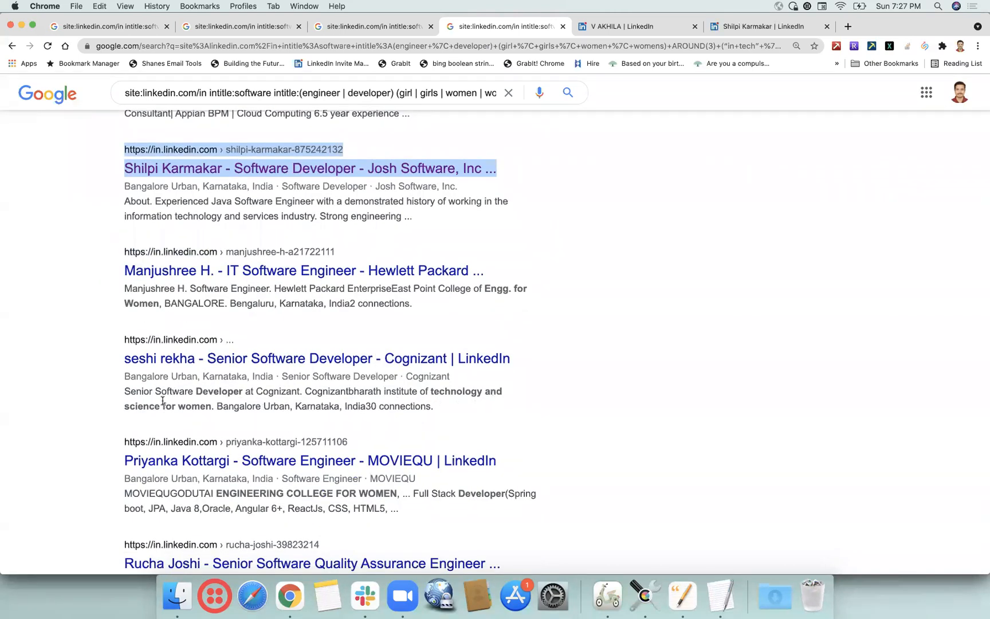
pyautogui.scroll(-2, 526, 399)
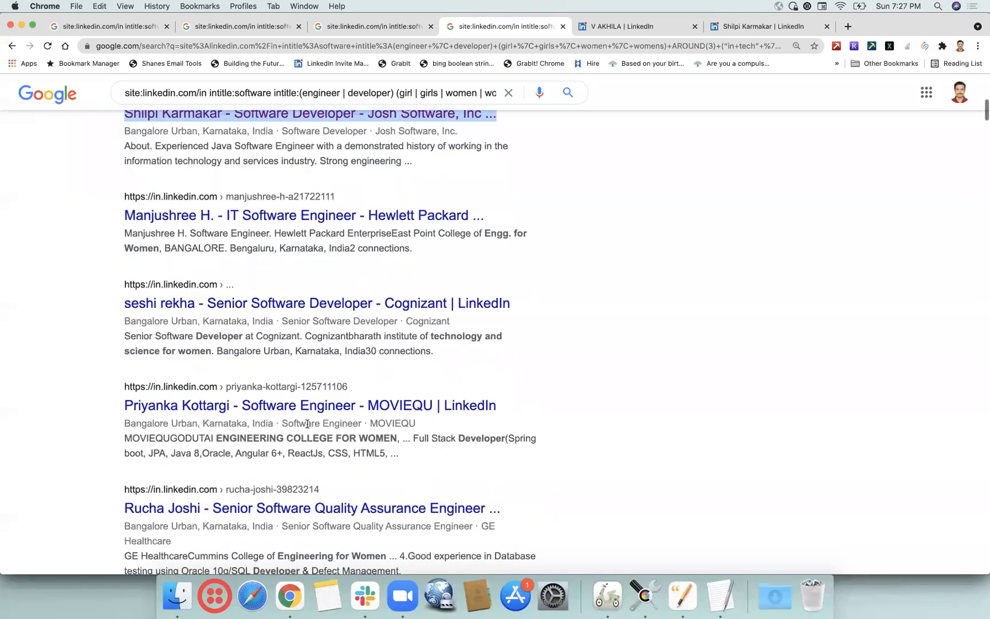
# Review the result snippets from GE Healthcare to Mindtree for women-related technology and engineering keywords.
pyautogui.click(360, 441)
pyautogui.scroll(-5, 590, 404)
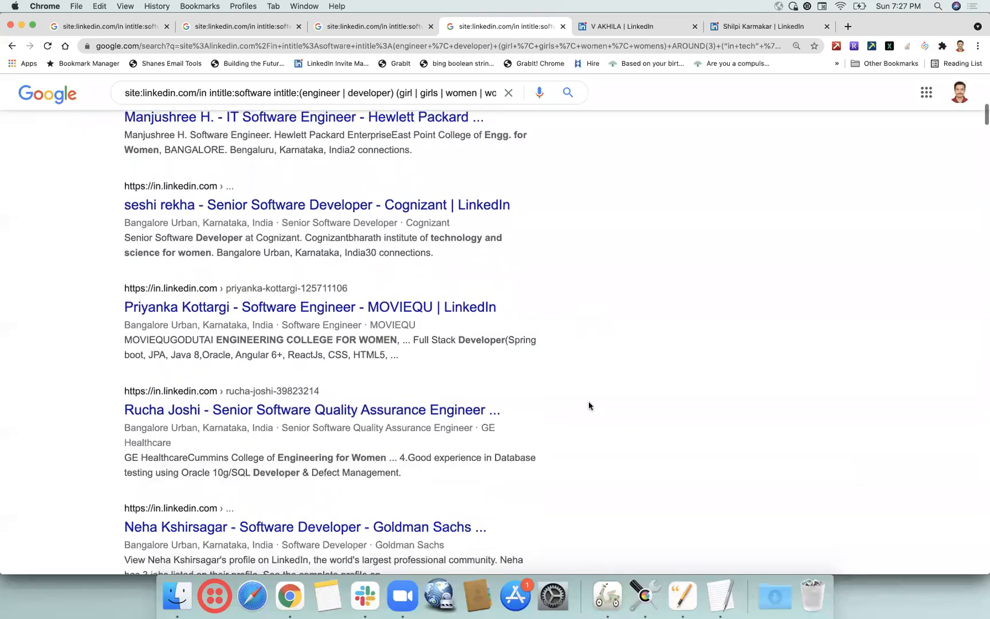
pyautogui.scroll(-10, 550, 450)
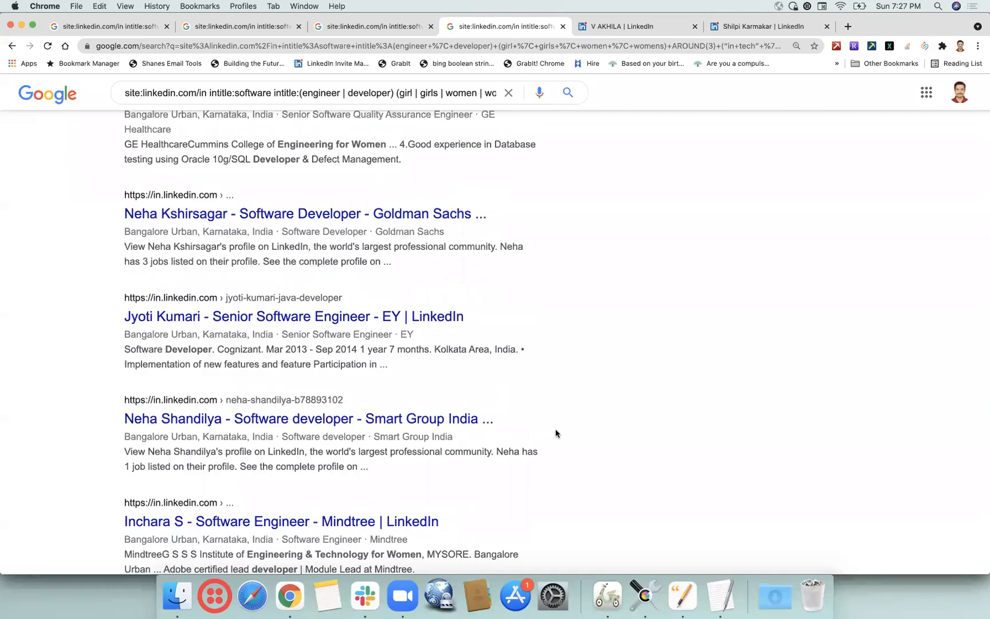
# Check the Ericsson and Josh Software developers' LinkedIn profiles for experience and women's college education.
pyautogui.click(637, 27)
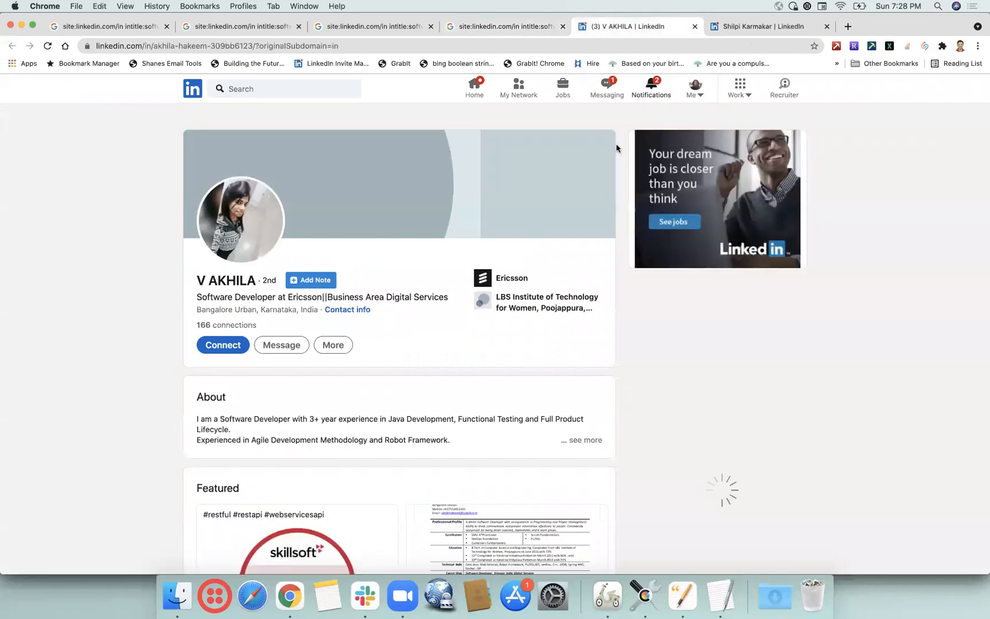
pyautogui.scroll(-10, 389, 256)
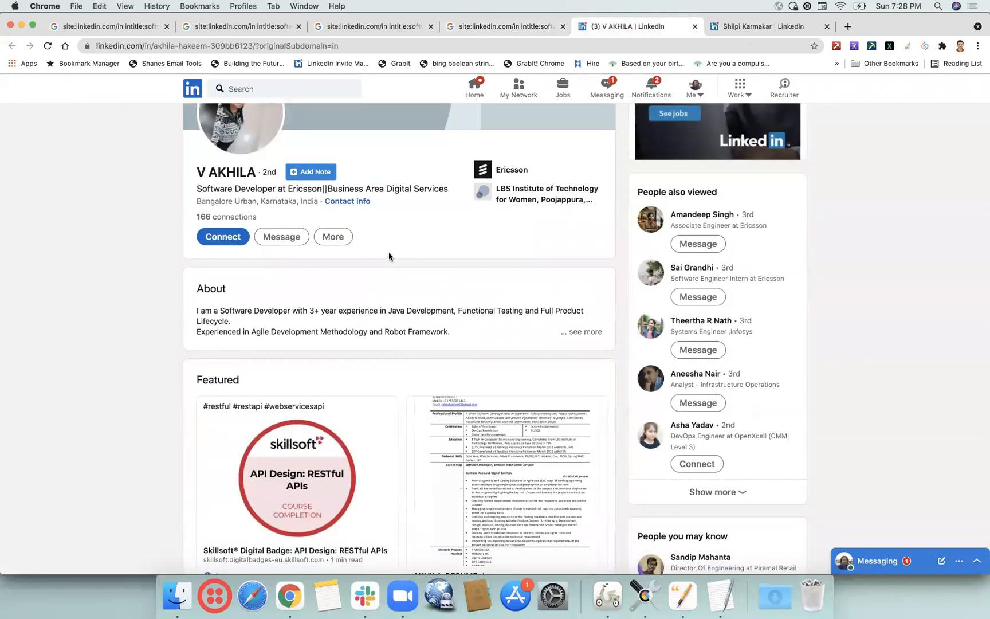
pyautogui.scroll(-6, 389, 256)
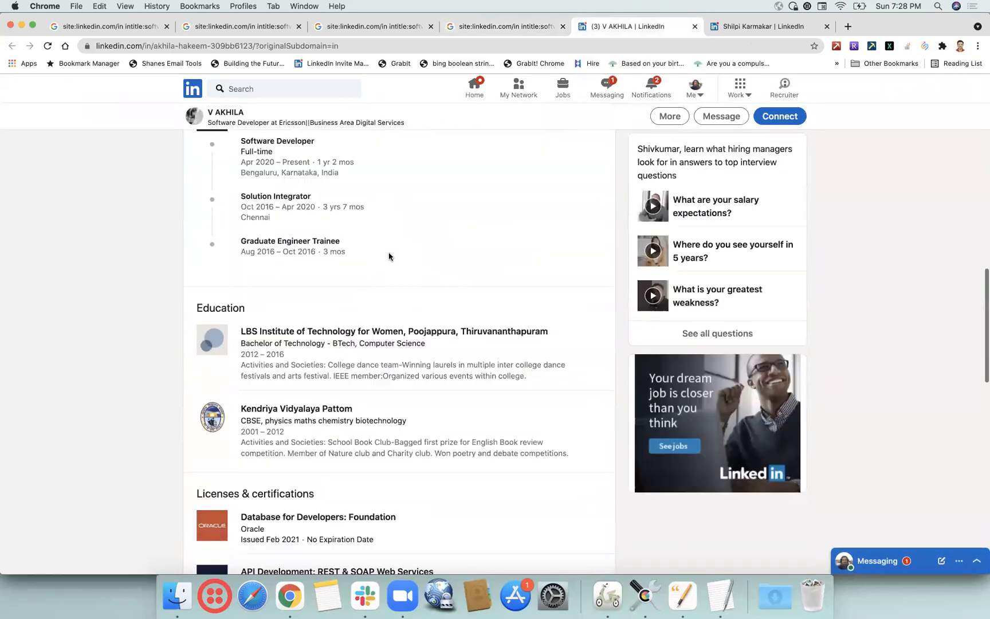
pyautogui.click(738, 33)
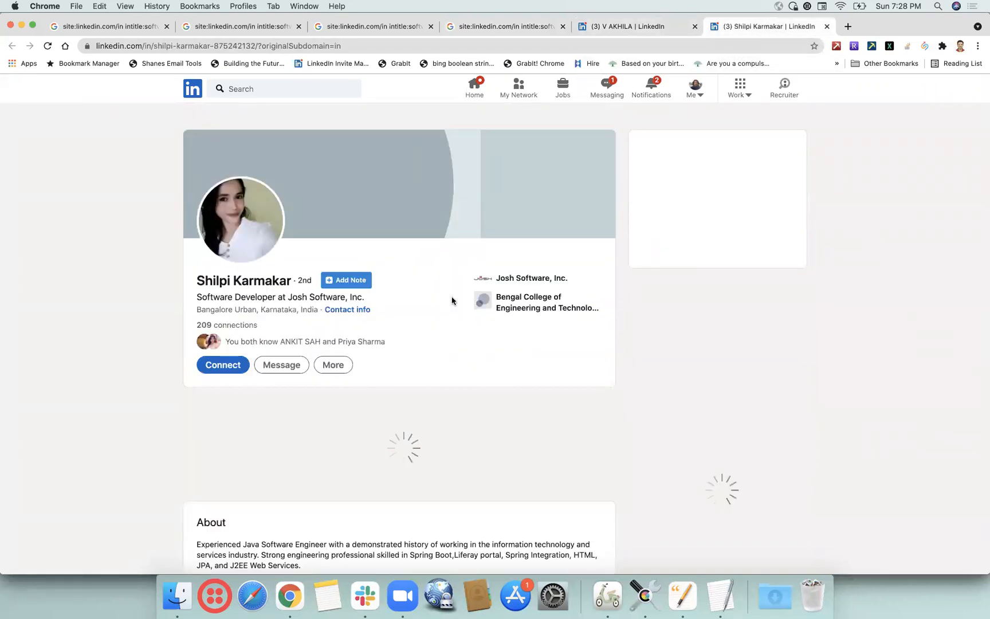
pyautogui.scroll(-5, 452, 299)
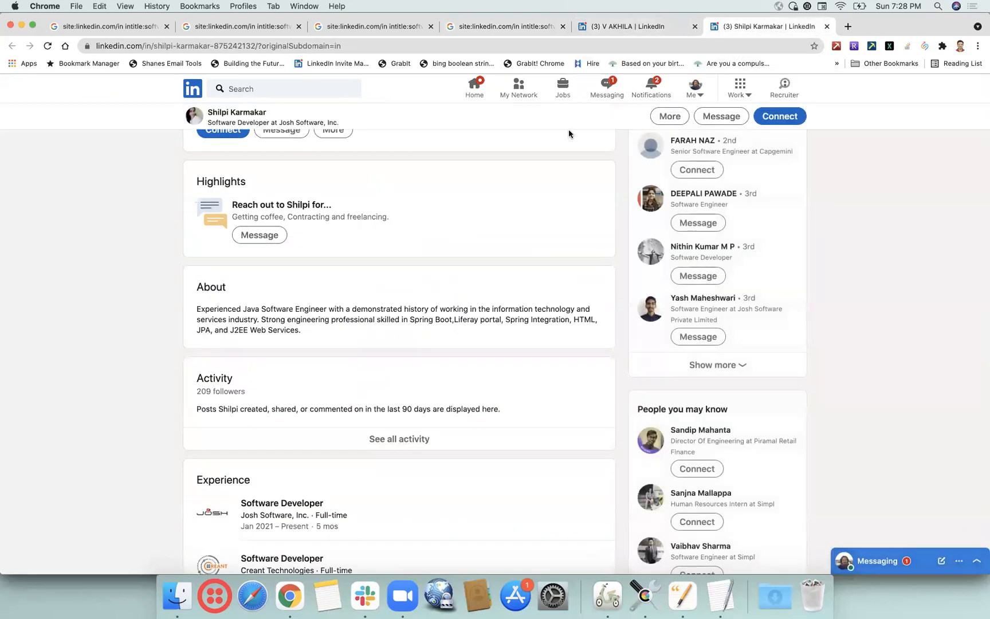
# Close the Ericsson and Josh Software profile tabs and review further Bangalore results for women's engineering and technology institutes.
pyautogui.click(694, 26)
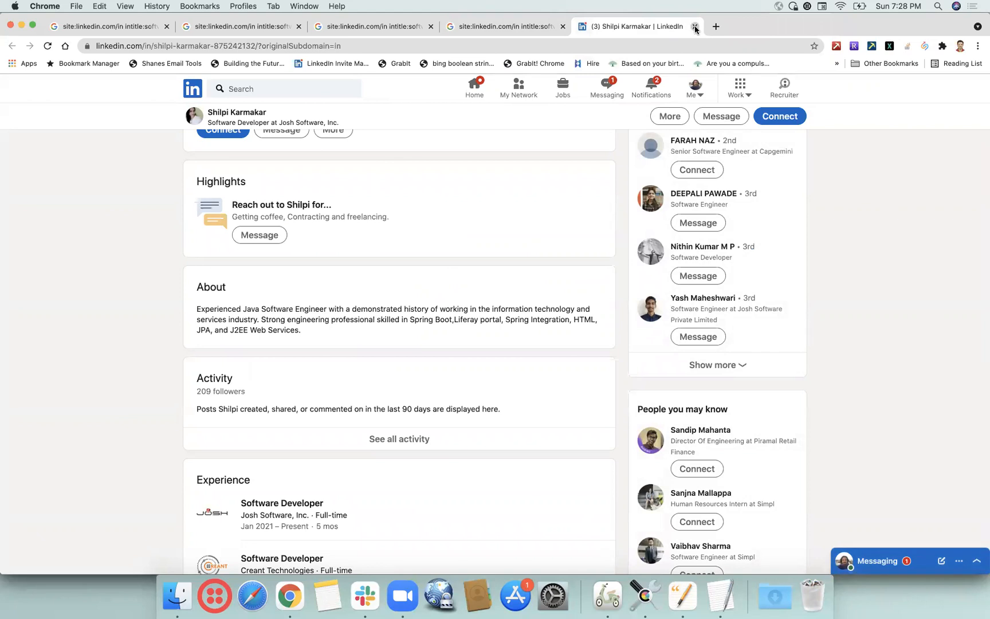
pyautogui.click(694, 27)
pyautogui.scroll(-12, 570, 223)
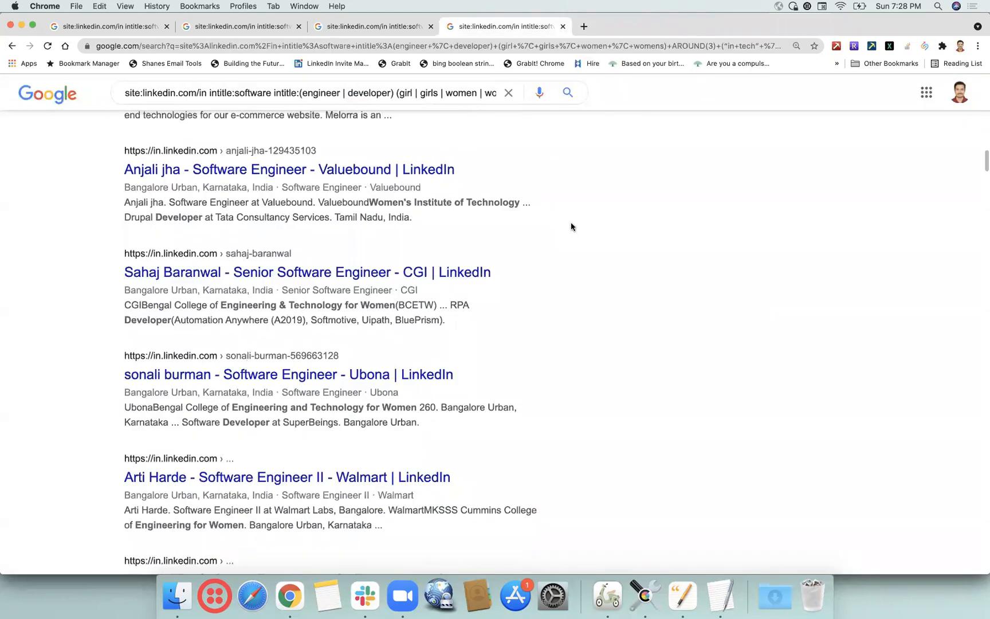
pyautogui.scroll(-5, 570, 224)
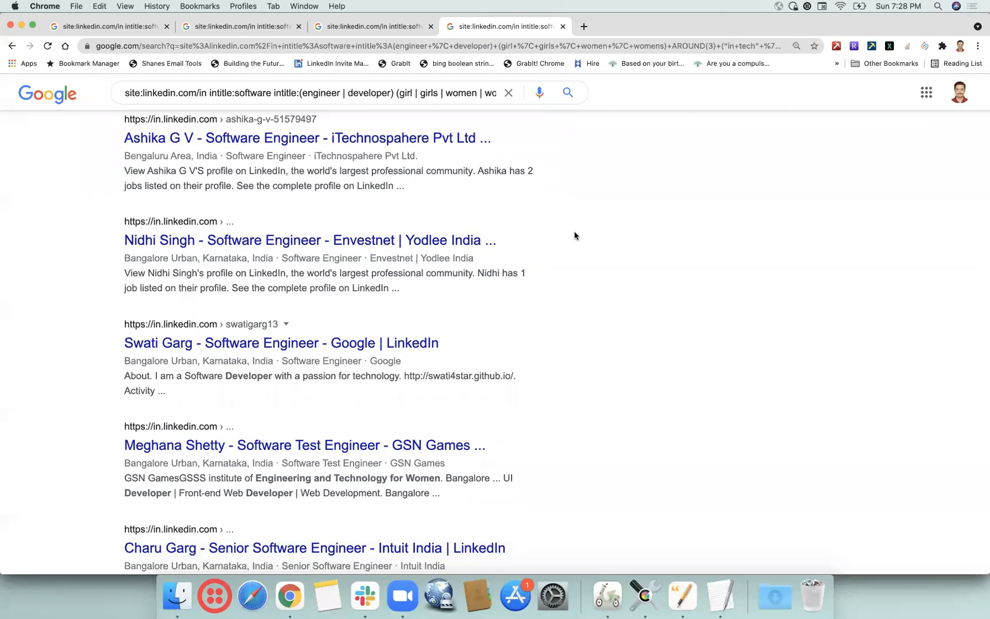
pyautogui.scroll(-1, 575, 235)
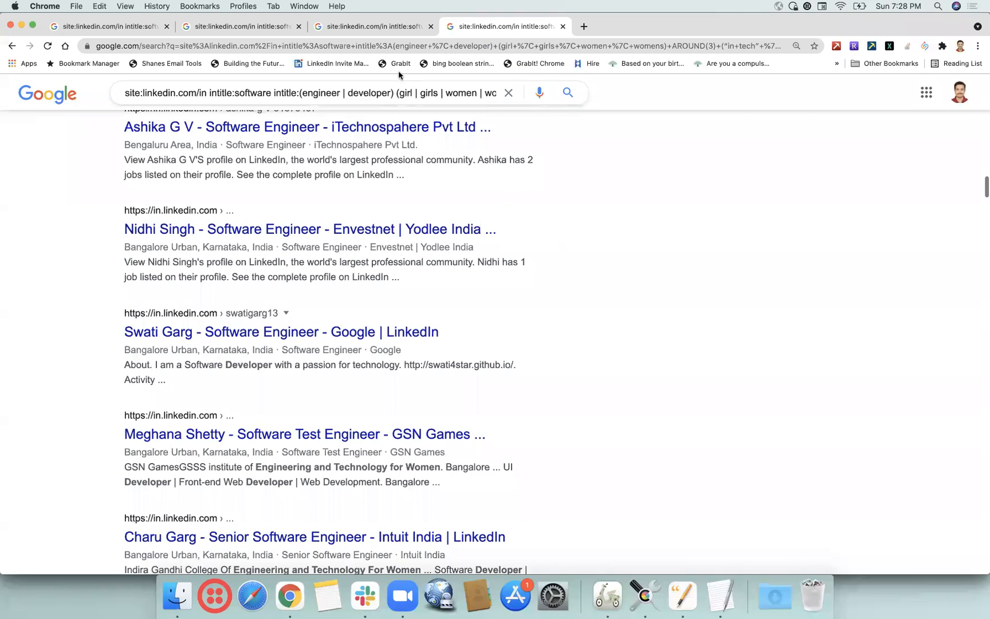
# Copy the full Google search string and paste it as a new last entry in the Pages document Batch 6 (1).
pyautogui.tripleClick(405, 92)
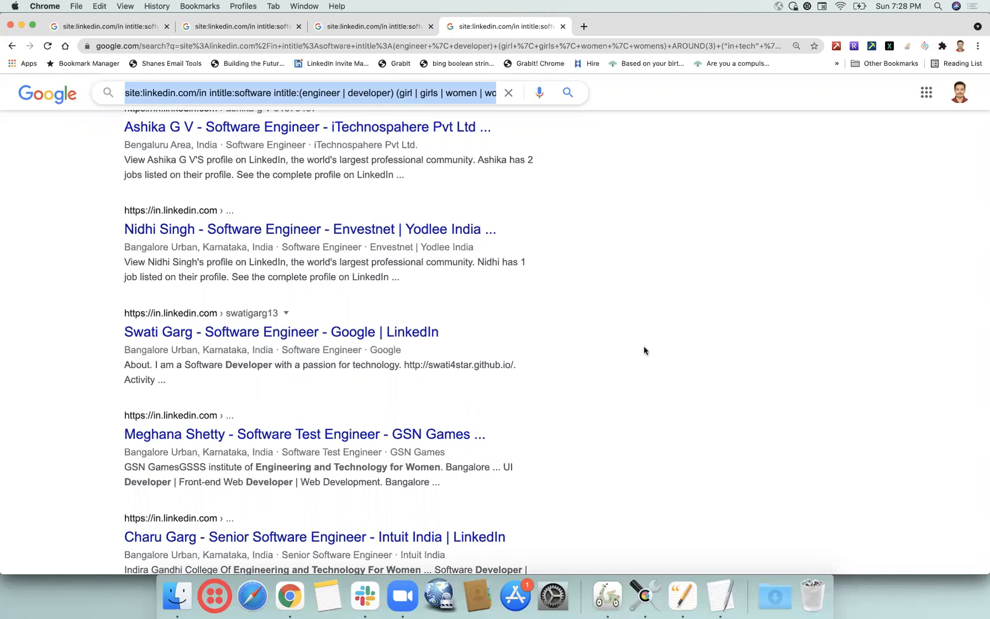
pyautogui.click(683, 596)
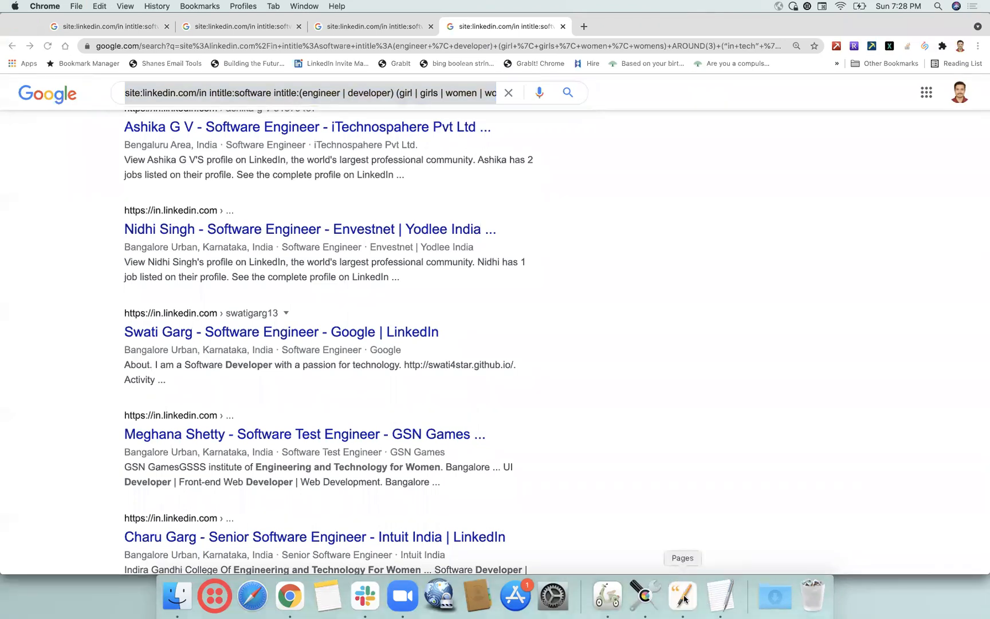
pyautogui.click(704, 478)
pyautogui.press('Return')
pyautogui.write('site:linkedin.com/in intitle:software intitle:(engineer | developer) (girl | girls | women | womens) AROUND(3) ("in tech" | "who code" | techmaker | technology | engineering) bangalore AROUND(6) connections')
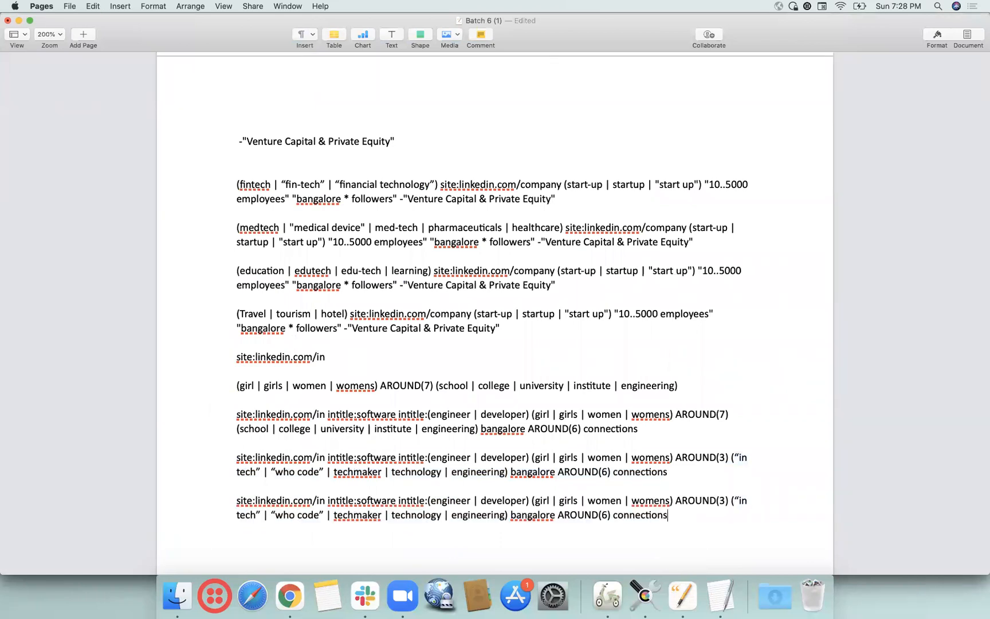
# Examine the AROUND(3) and AROUND(6) operators and their keywords in the last search string of the document.
pyautogui.click(738, 498)
pyautogui.click(259, 513)
pyautogui.scroll(-4, 325, 482)
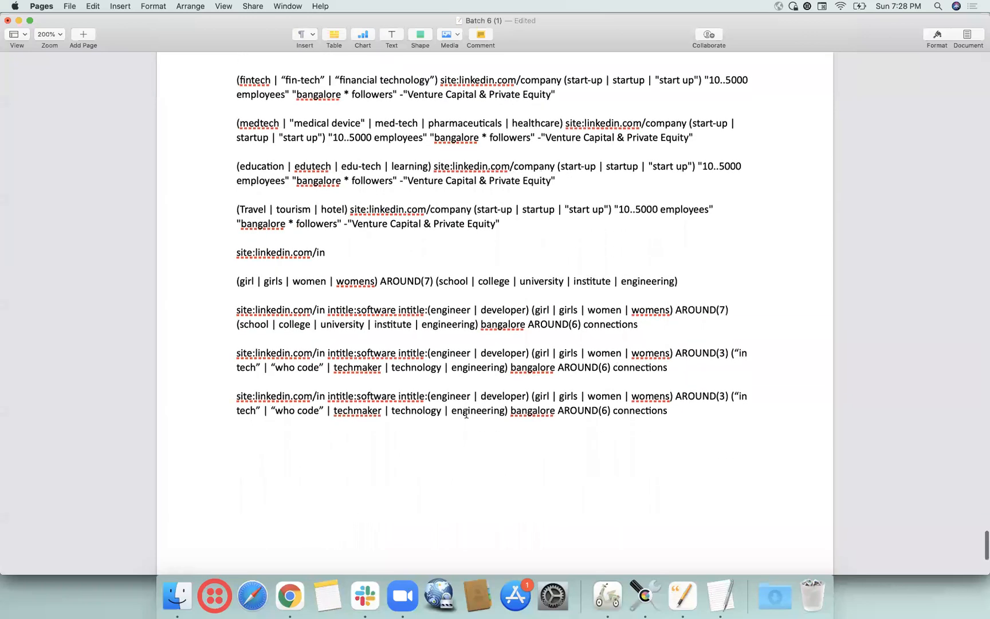
pyautogui.doubleClick(593, 411)
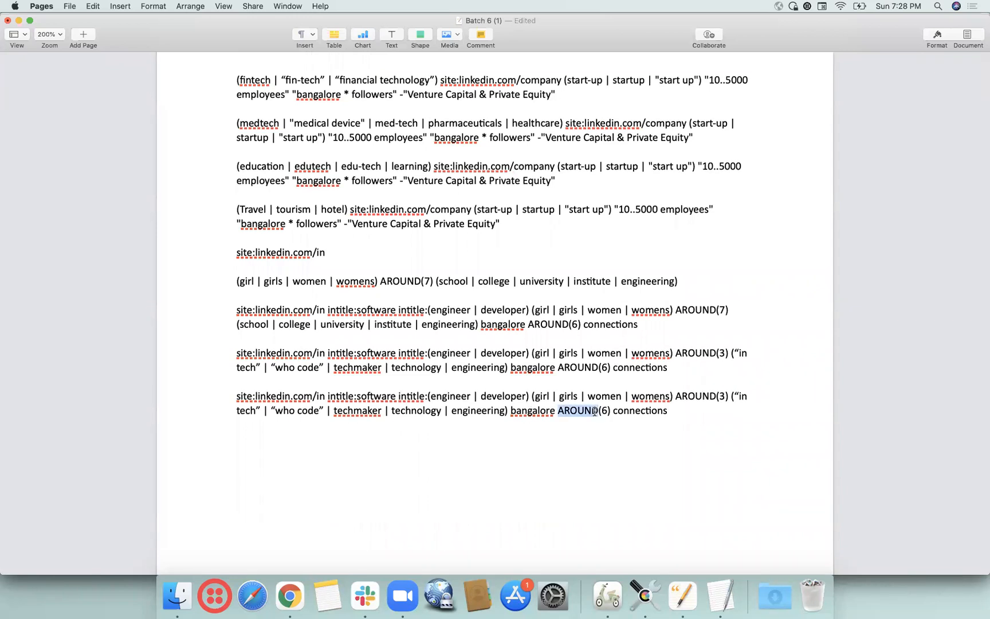
pyautogui.doubleClick(694, 397)
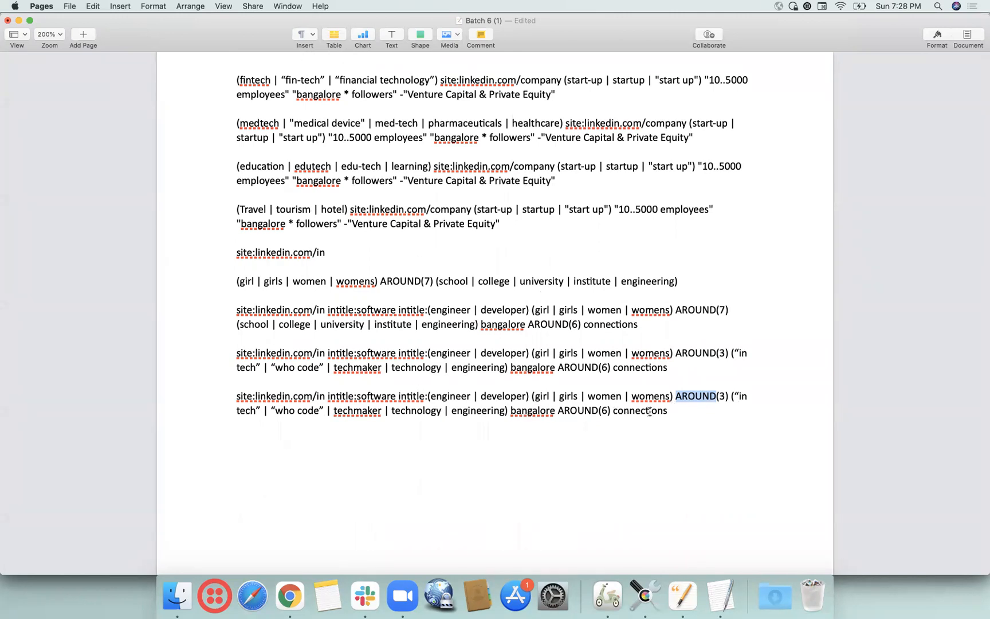
# Switch back to Chrome and rerun the Google search with bangalore replaced by indore.
pyautogui.press('super+Tab')
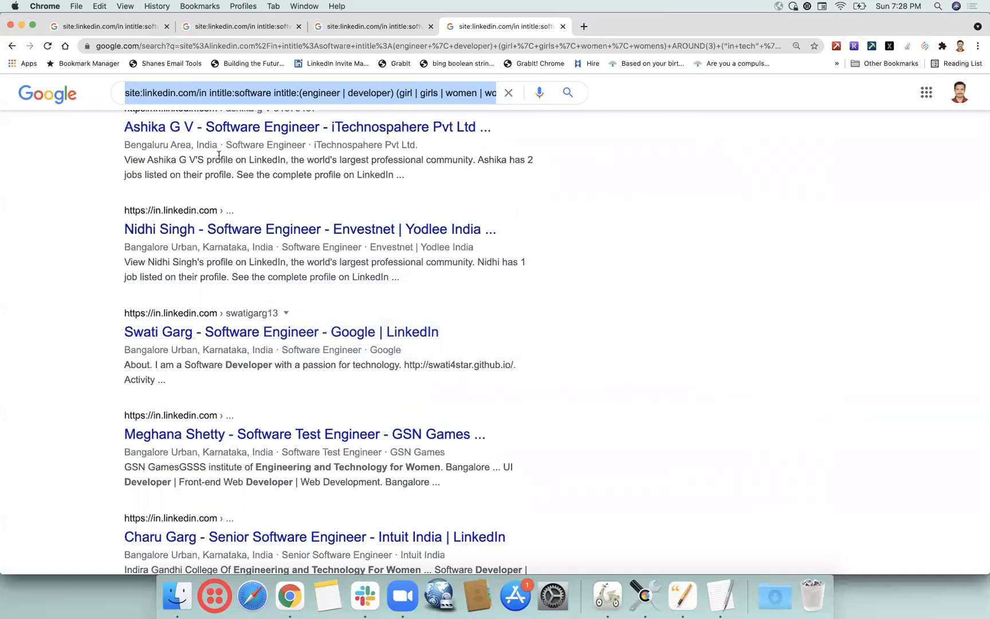
pyautogui.hscroll(10, 352, 102)
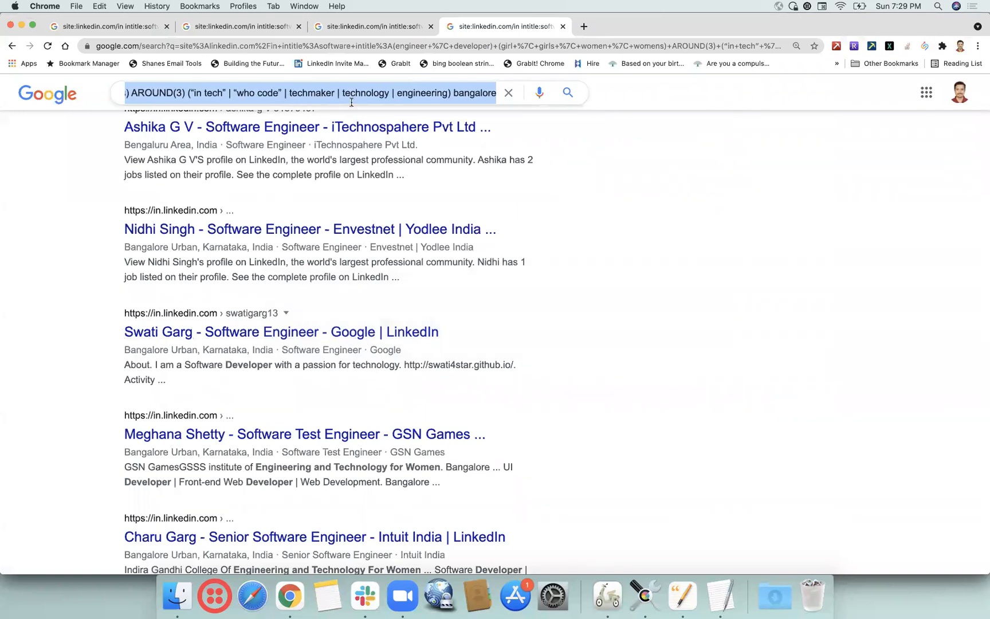
pyautogui.doubleClick(363, 93)
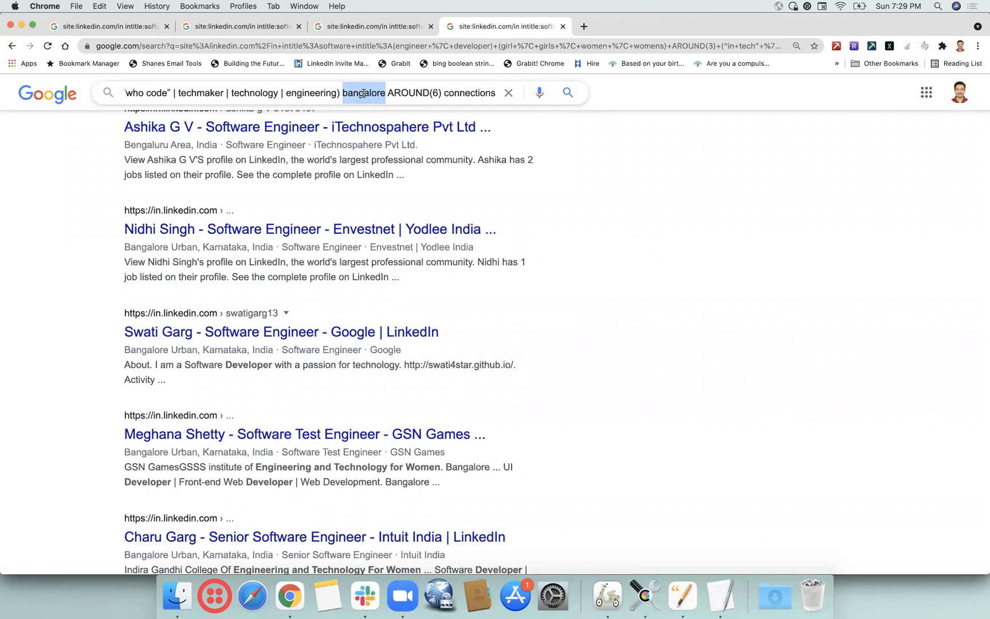
pyautogui.write('indor')
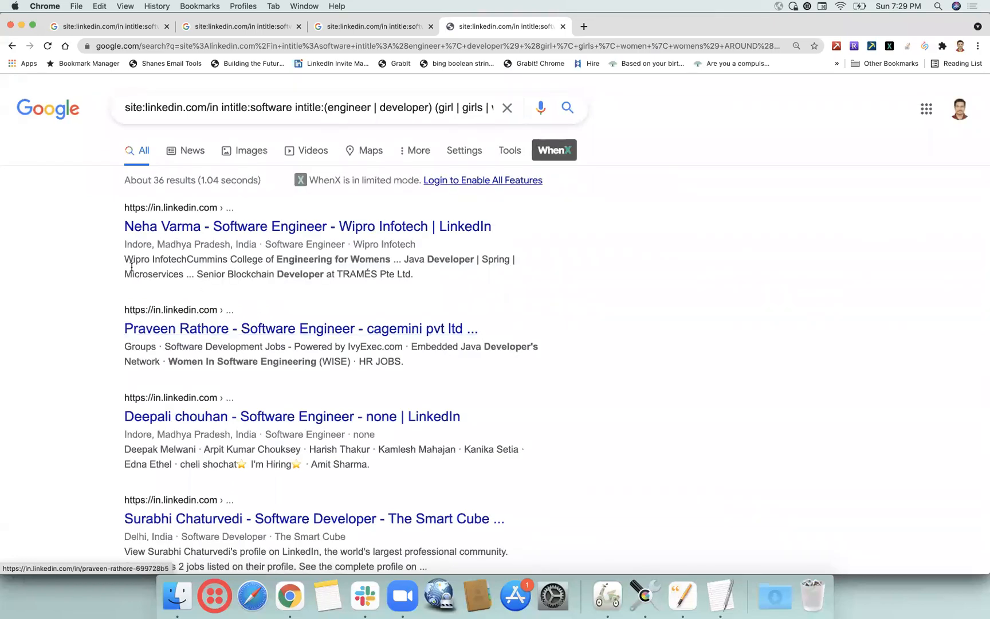
# Open the Capgemini engineer's and The Smart Cube developer's LinkedIn results in new tabs.
pyautogui.rightClick(195, 332)
pyautogui.click(240, 338)
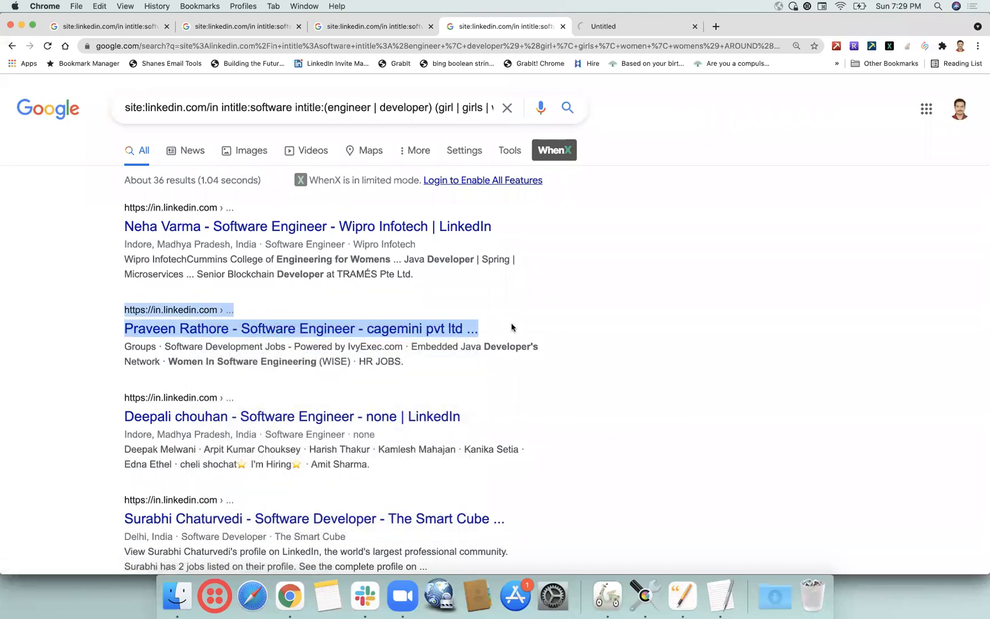
pyautogui.scroll(-5, 512, 325)
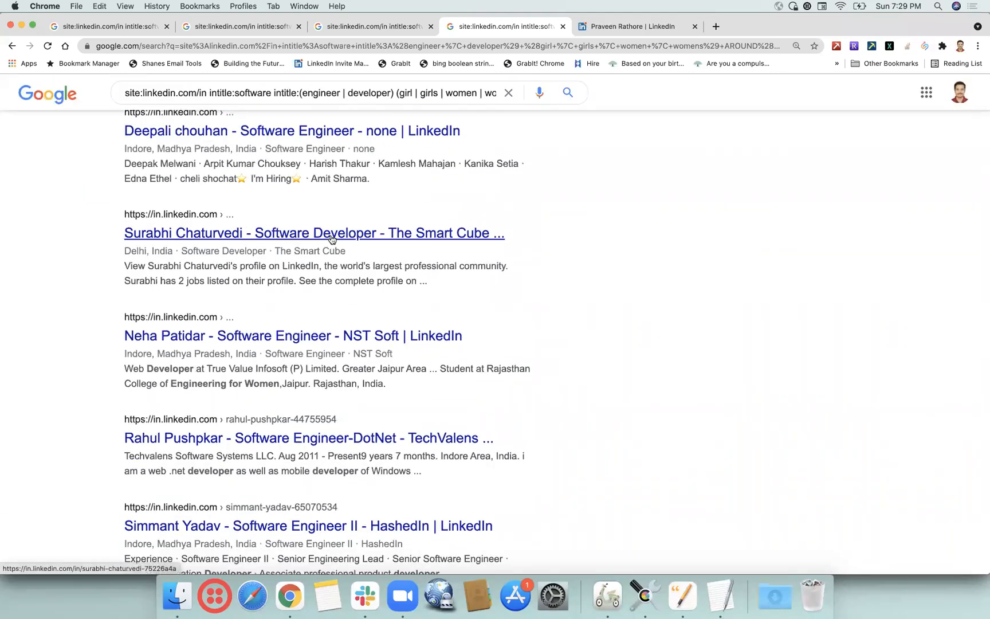
pyautogui.rightClick(332, 238)
pyautogui.click(355, 243)
# Open the Agile CRM software engineer's LinkedIn result in a new tab.
pyautogui.scroll(-1, 548, 258)
pyautogui.scroll(-5, 547, 258)
pyautogui.scroll(-5, 547, 257)
pyautogui.scroll(-2, 547, 256)
pyautogui.rightClick(433, 364)
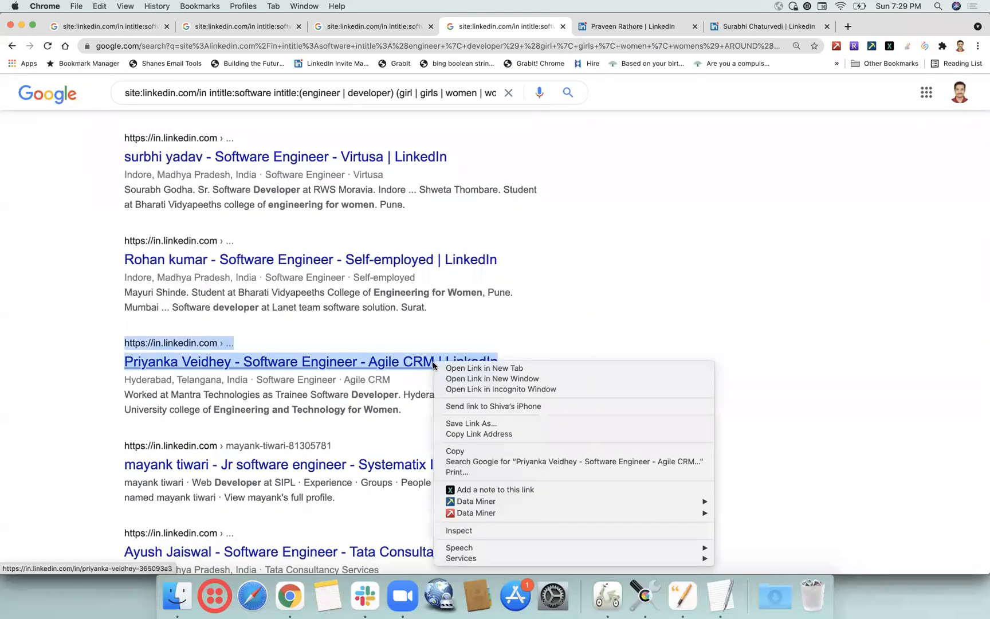
pyautogui.click(444, 368)
# Open the LinkedIn result of the Tata Consultancy software engineer from an engineering college for women in a new tab.
pyautogui.scroll(-3, 630, 324)
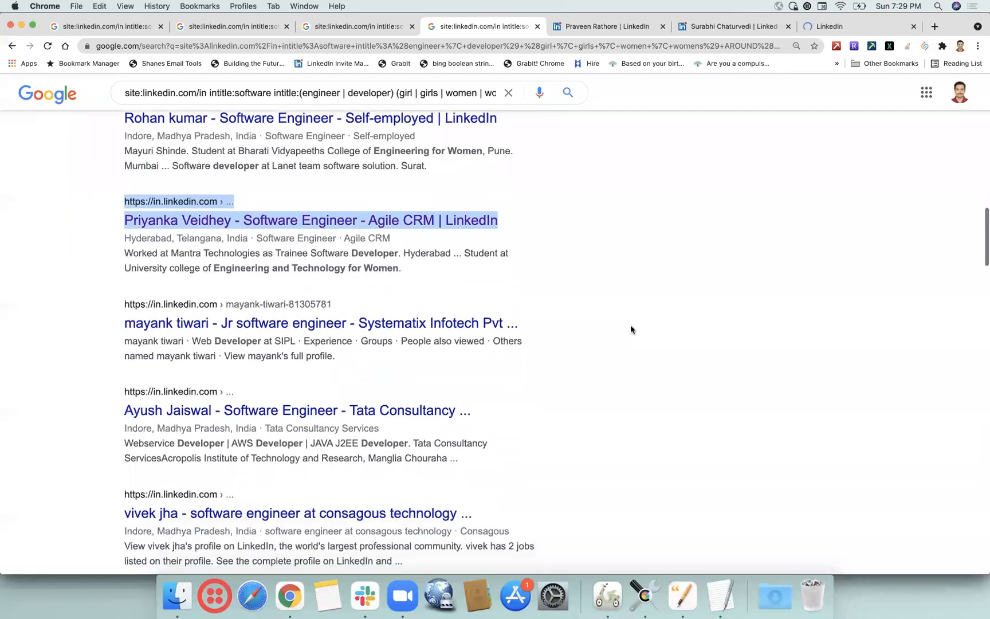
pyautogui.scroll(-5, 630, 330)
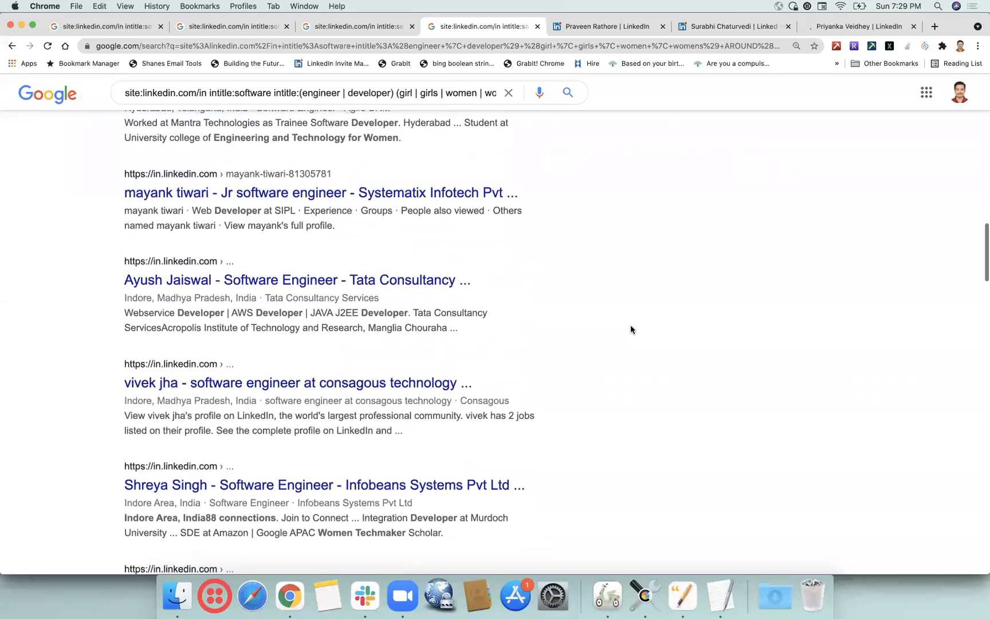
pyautogui.scroll(-6, 630, 330)
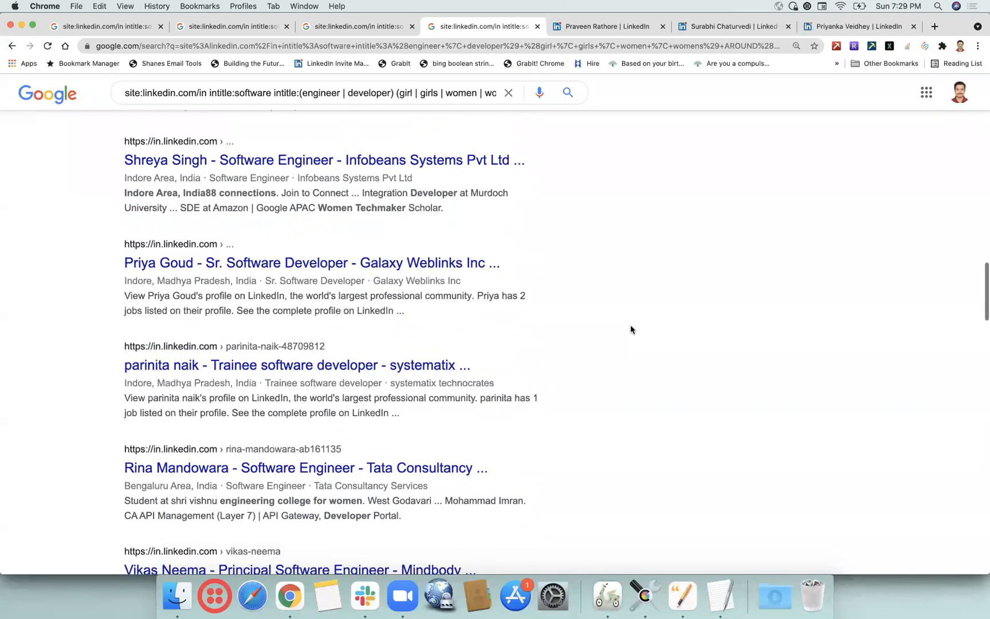
pyautogui.scroll(-1, 630, 322)
pyautogui.rightClick(444, 355)
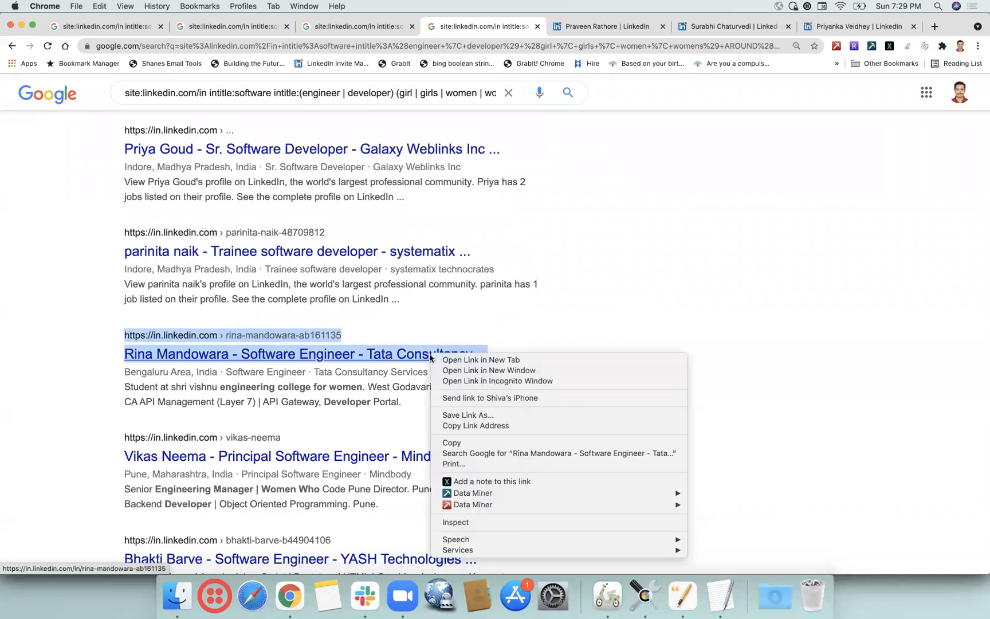
pyautogui.click(587, 354)
# Open the Mindbody principal software engineer's LinkedIn result, which mentions Women Who Code, in a new tab.
pyautogui.scroll(-1, 587, 355)
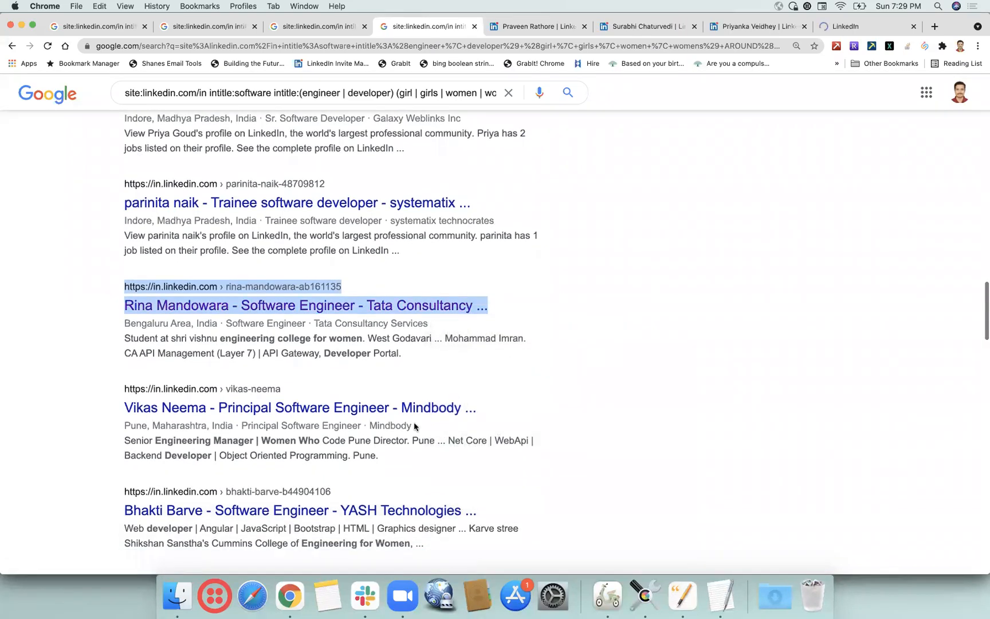
pyautogui.rightClick(420, 407)
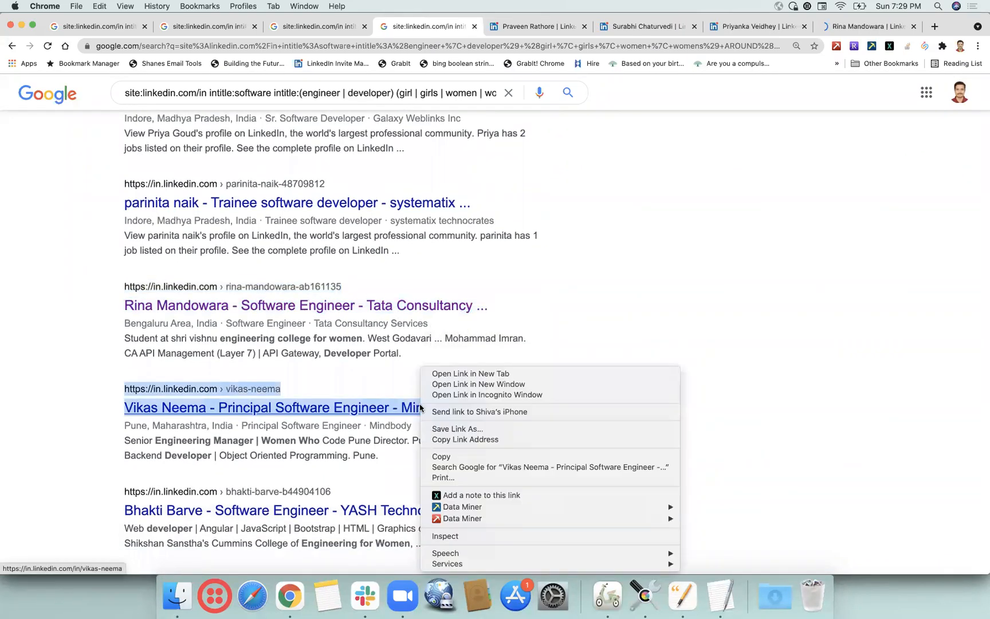
pyautogui.click(458, 373)
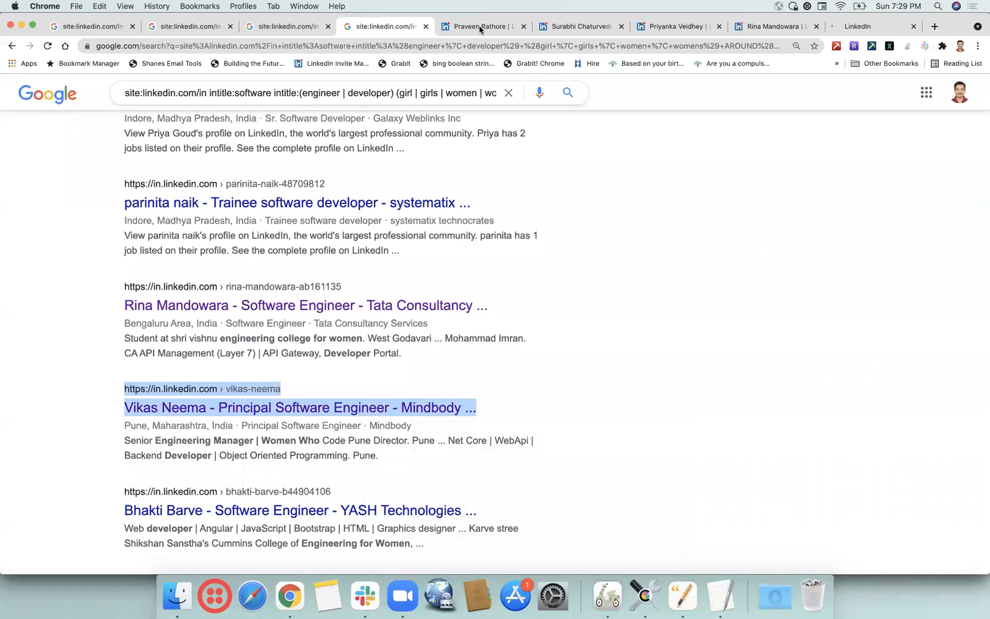
# Review the Capgemini software engineer's LinkedIn profile down to the experience and education sections.
pyautogui.click(480, 27)
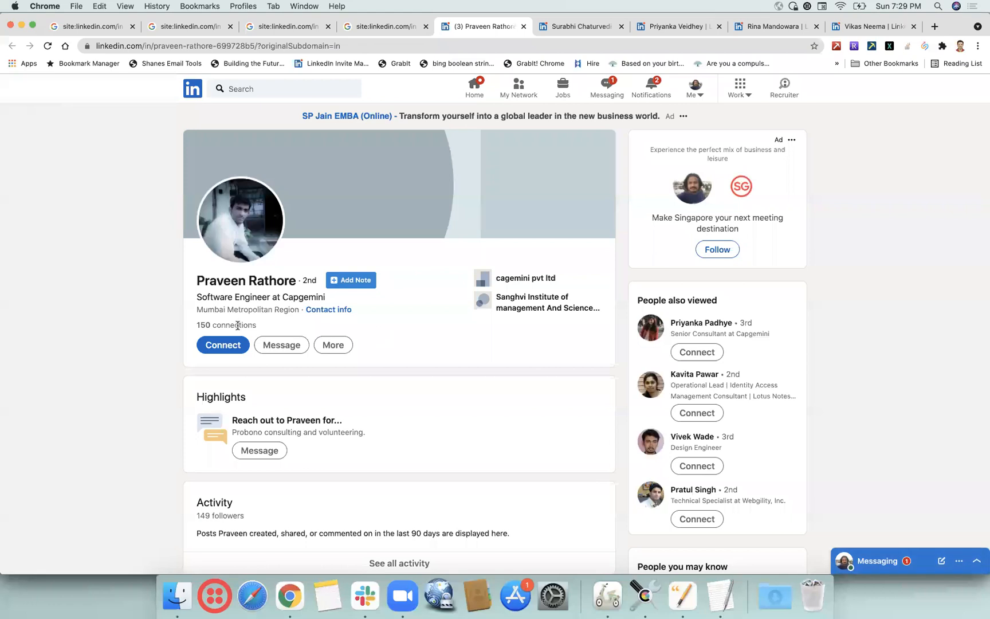
pyautogui.scroll(-3, 429, 344)
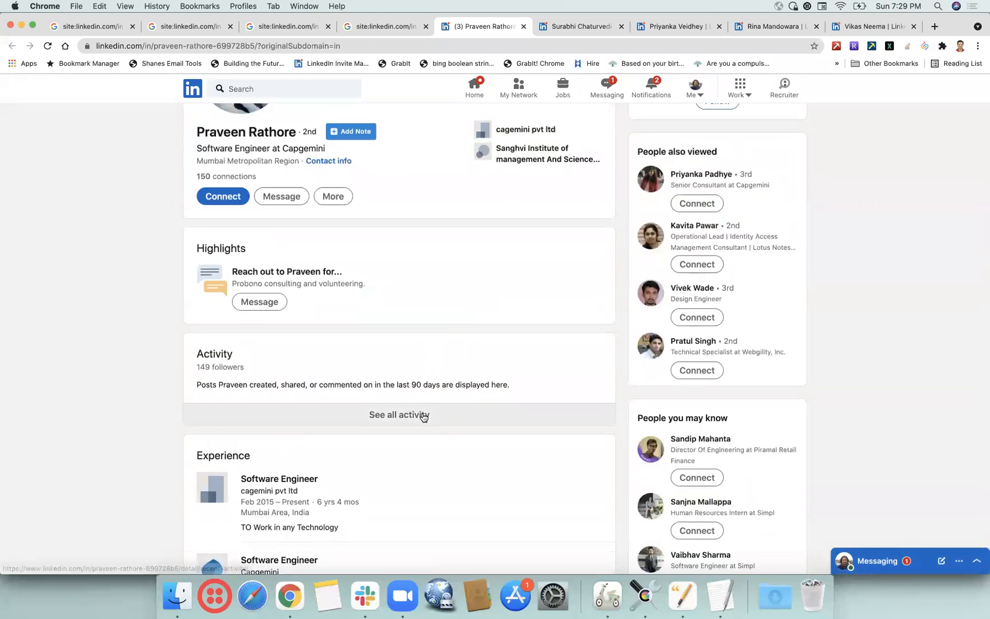
pyautogui.scroll(-5, 423, 416)
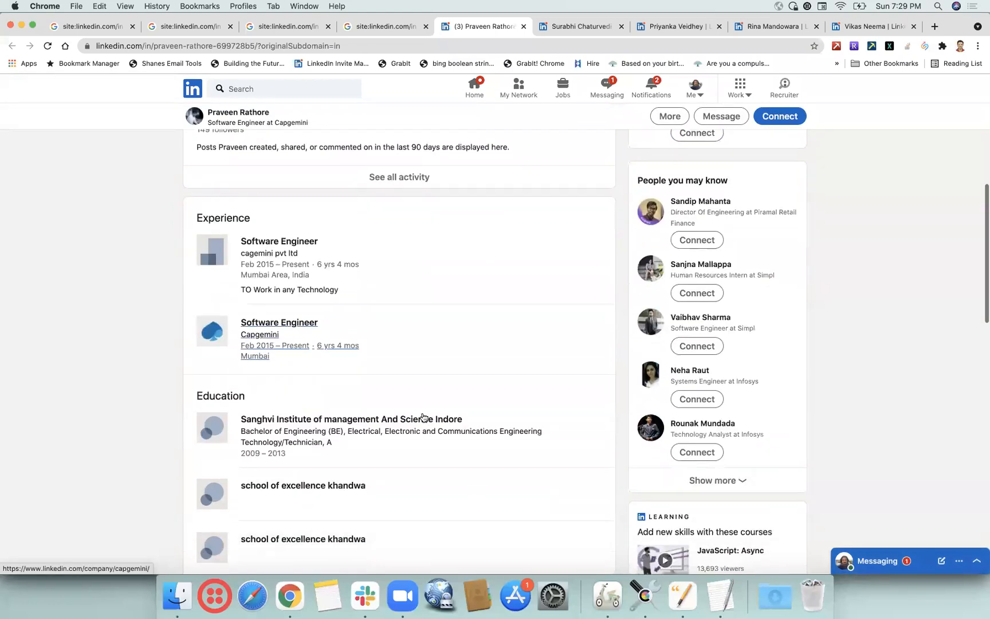
# Examine The Smart Cube developer's profile for women-related keywords, including education, skills, interests and the expanded language accomplishment.
pyautogui.click(566, 30)
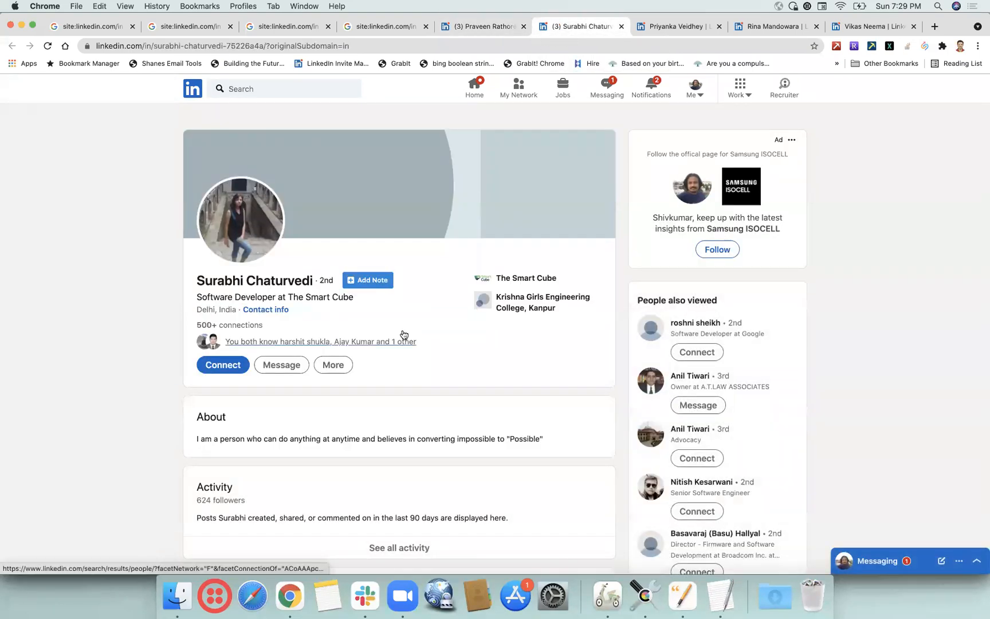
pyautogui.scroll(-3, 404, 333)
pyautogui.scroll(-1, 402, 330)
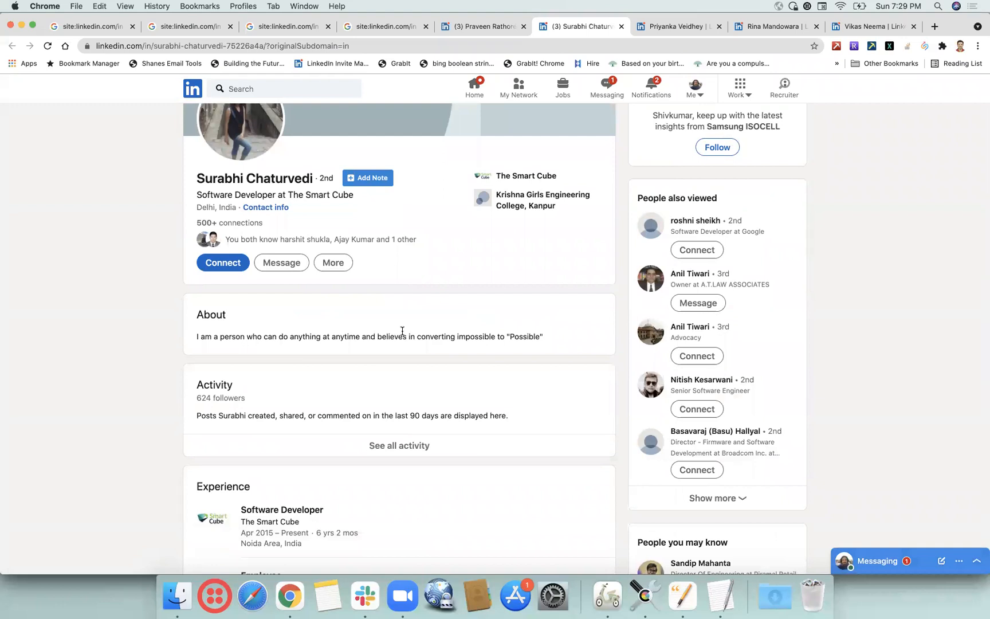
pyautogui.scroll(-2, 402, 329)
pyautogui.scroll(-4, 402, 329)
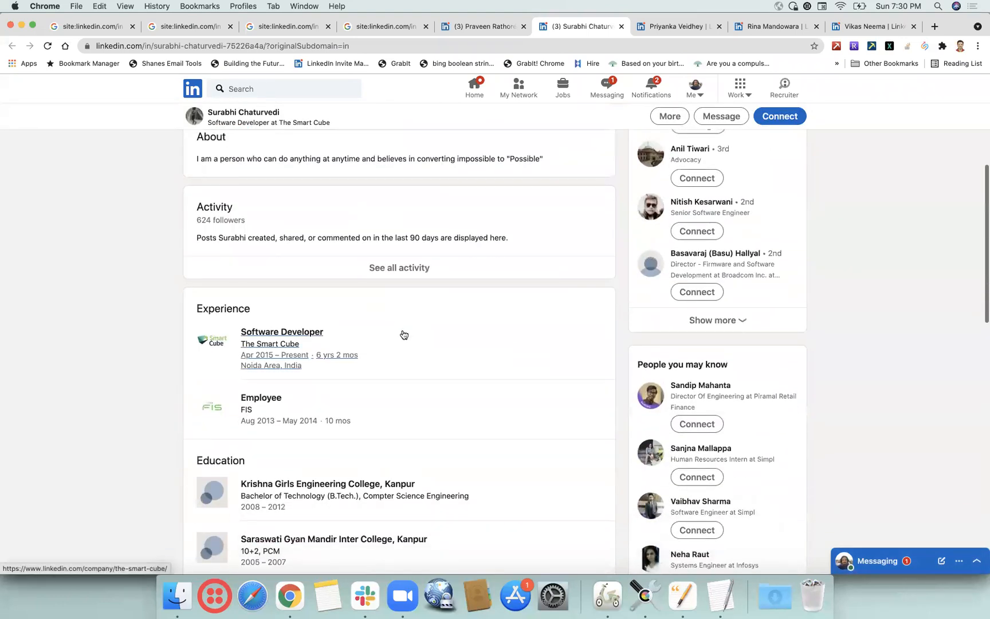
pyautogui.scroll(-3, 403, 332)
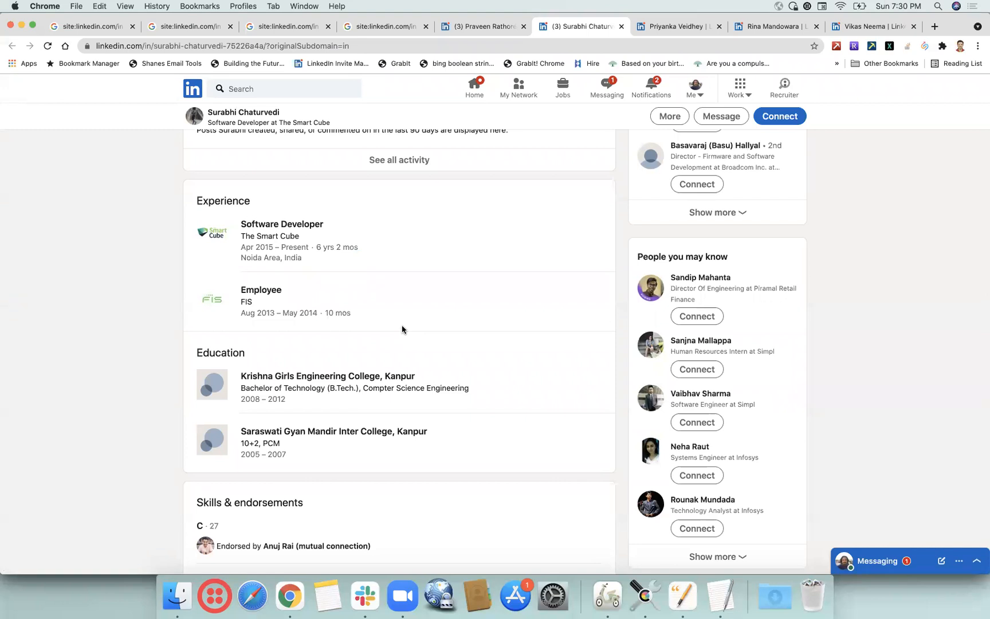
pyautogui.scroll(-3, 402, 324)
pyautogui.scroll(-3, 403, 323)
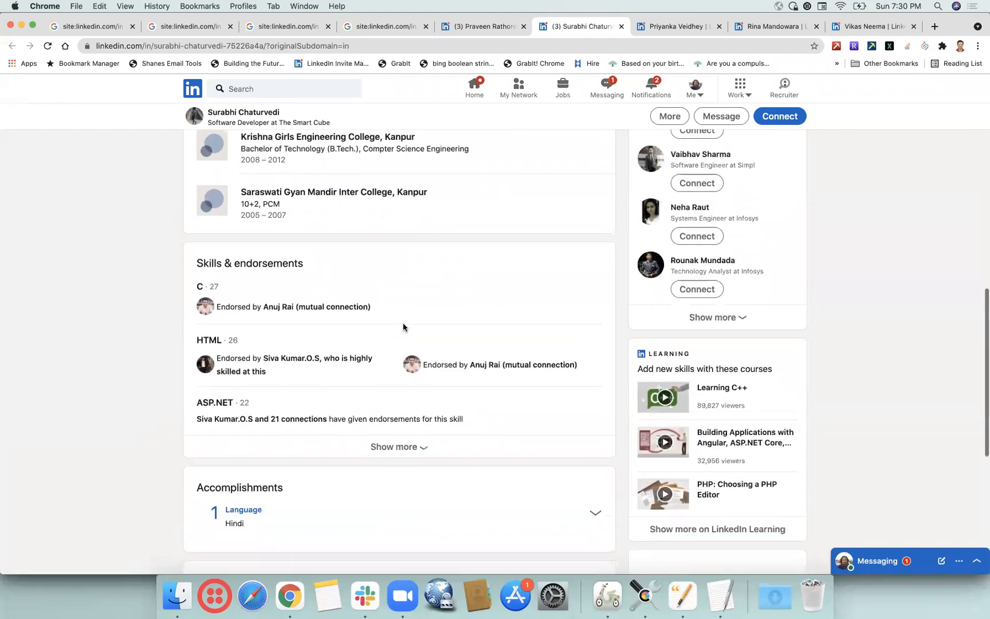
pyautogui.scroll(-5, 403, 324)
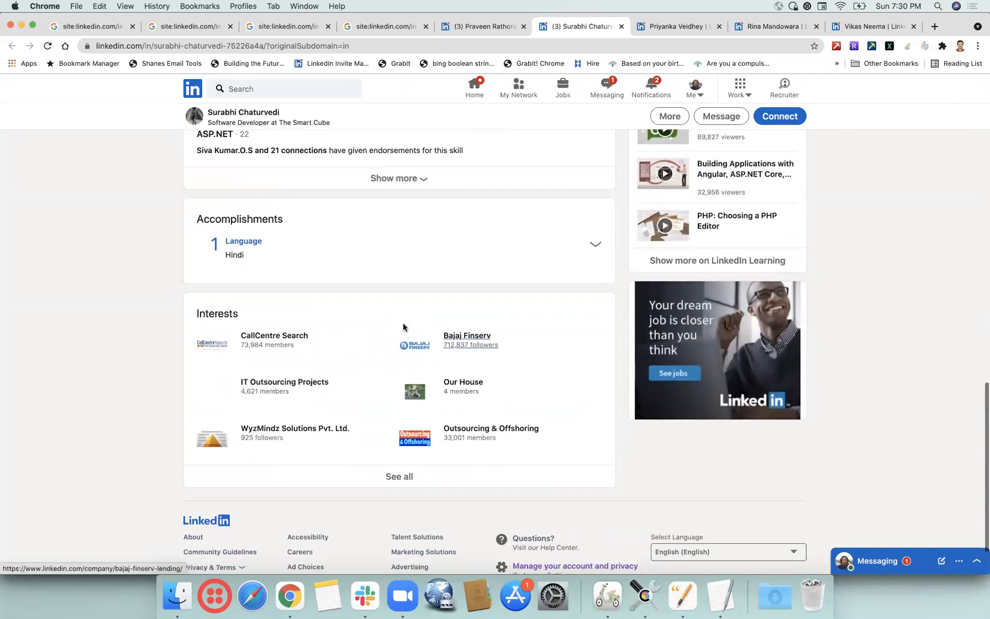
pyautogui.click(595, 244)
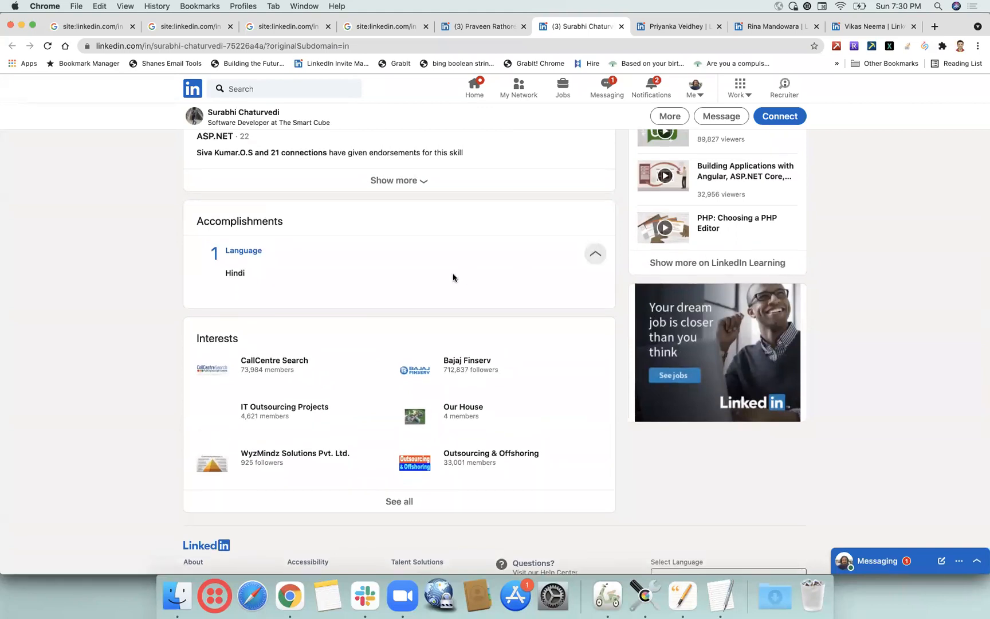
pyautogui.scroll(8, 452, 278)
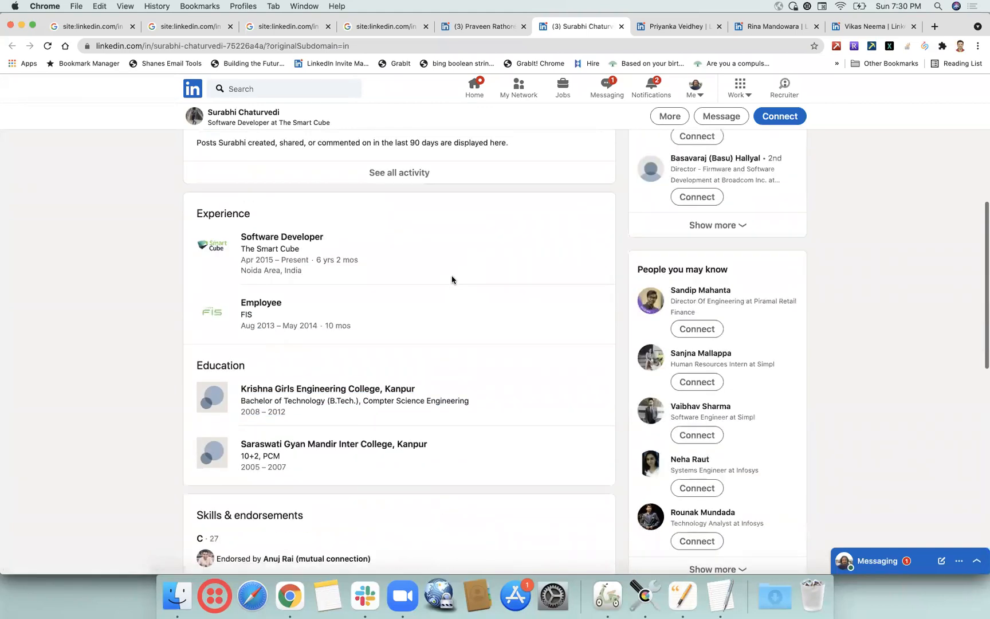
pyautogui.scroll(3, 452, 280)
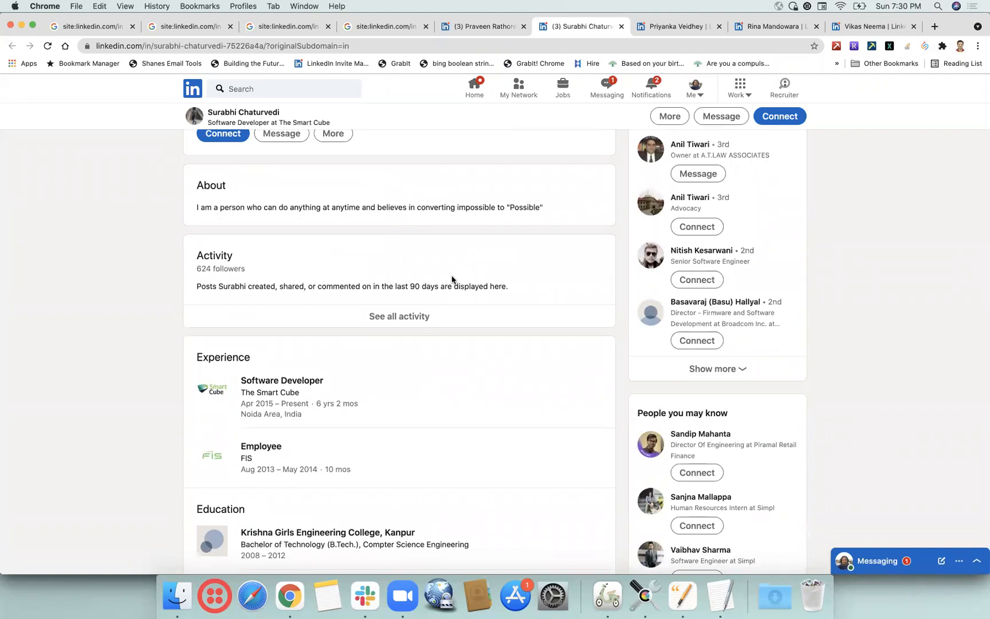
pyautogui.scroll(4, 452, 280)
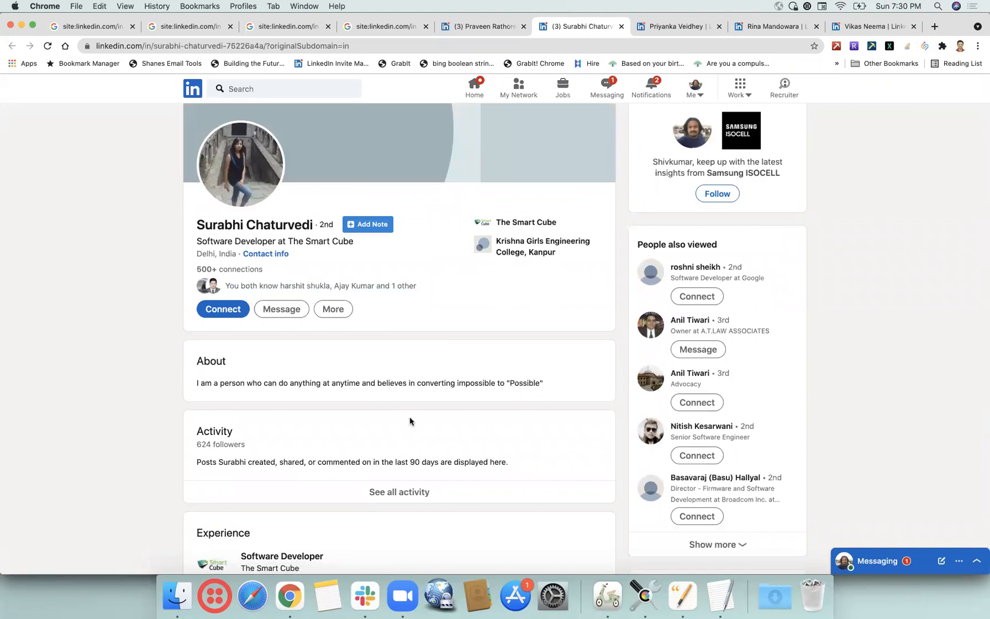
# Examine the Agile CRM software engineer's profile for women-related keywords in the about, experience and education sections.
pyautogui.click(672, 26)
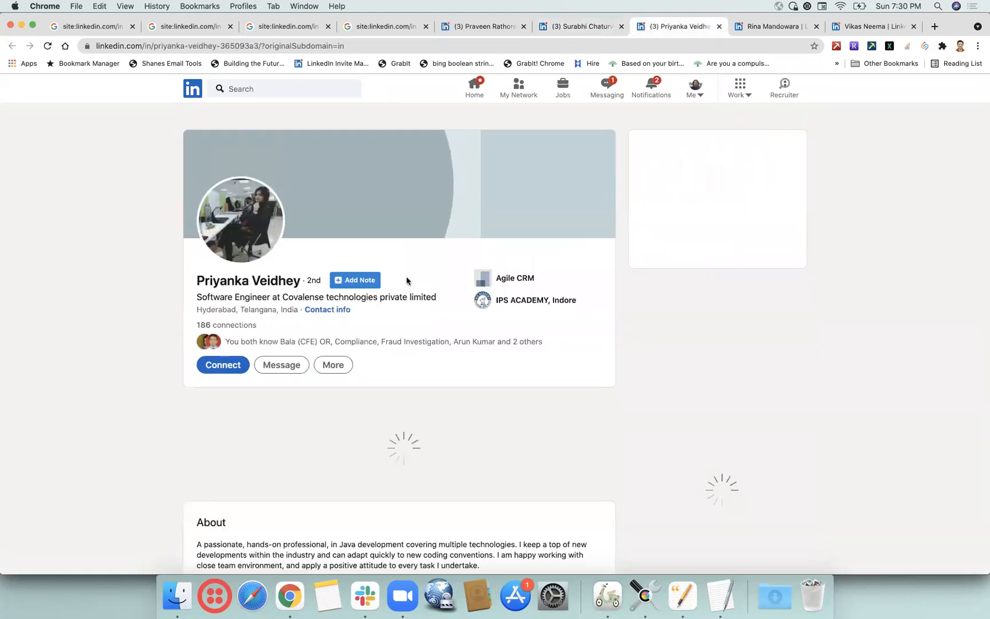
pyautogui.scroll(-2, 410, 339)
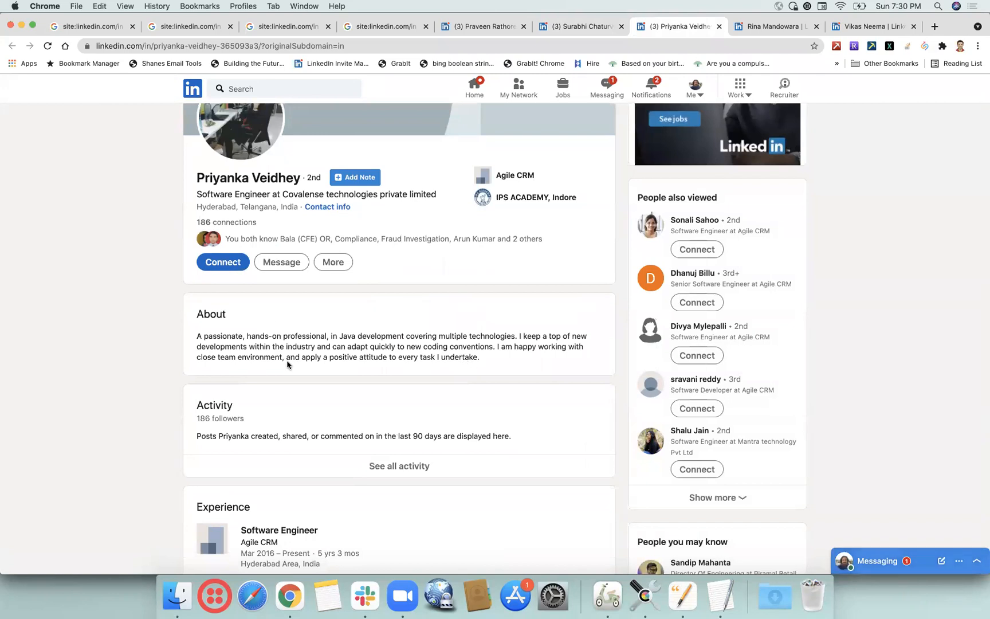
pyautogui.scroll(-5, 287, 357)
pyautogui.scroll(-2, 287, 357)
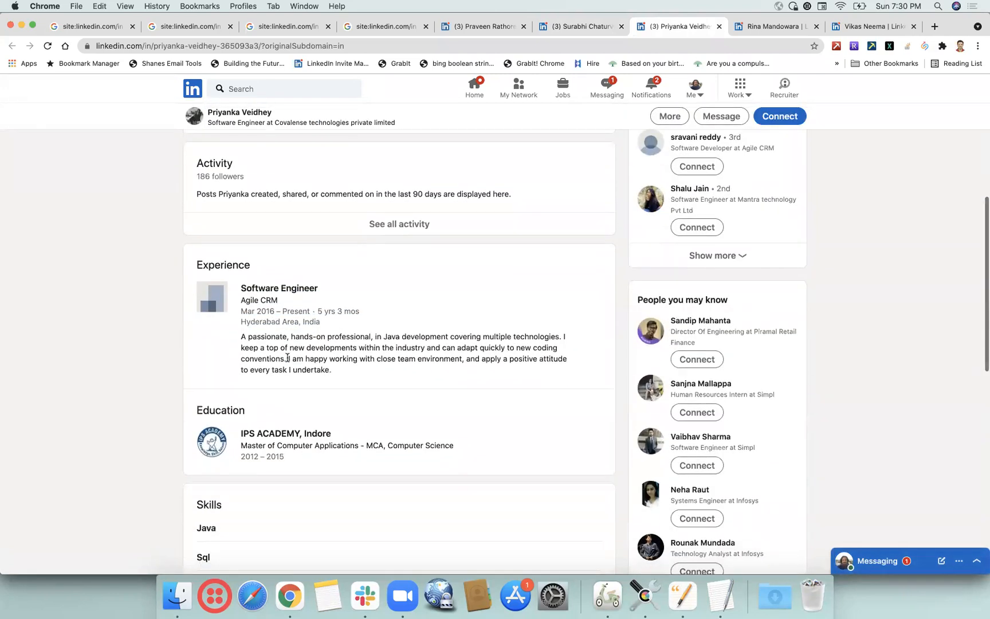
pyautogui.rightClick(287, 360)
pyautogui.click(474, 326)
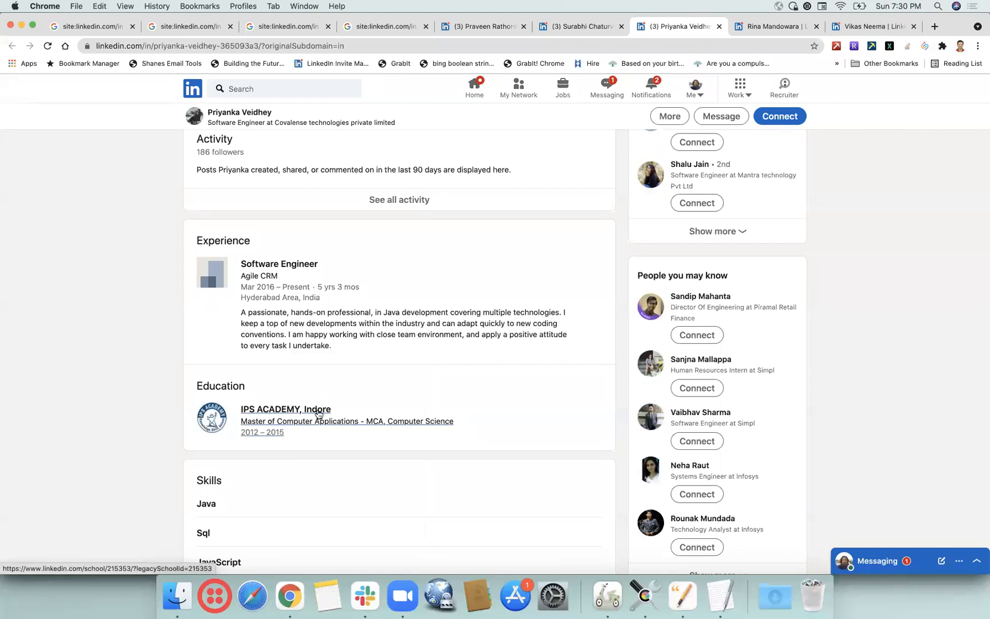
pyautogui.scroll(5, 371, 289)
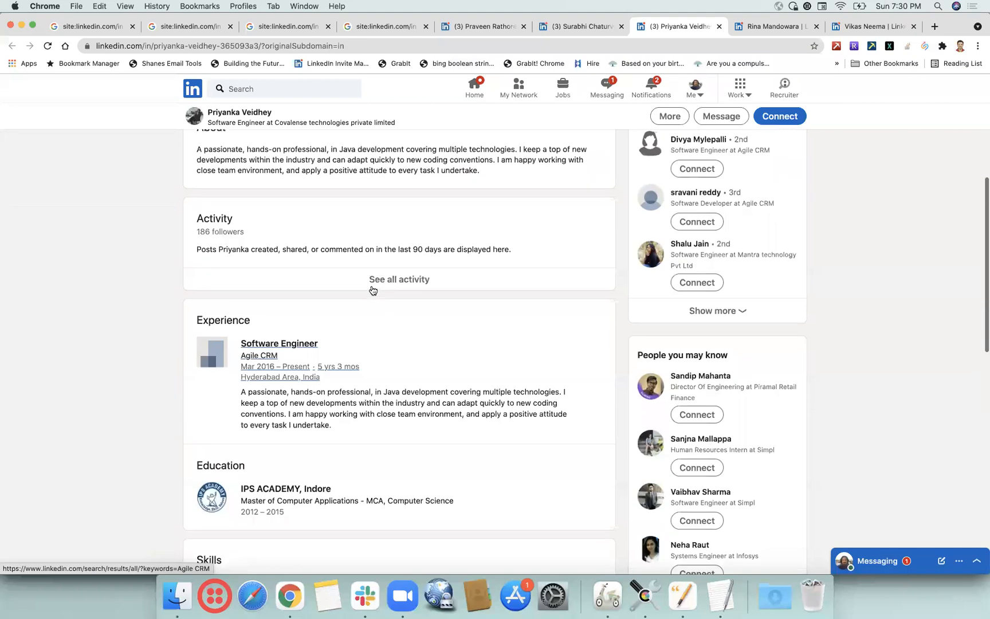
pyautogui.scroll(4, 372, 286)
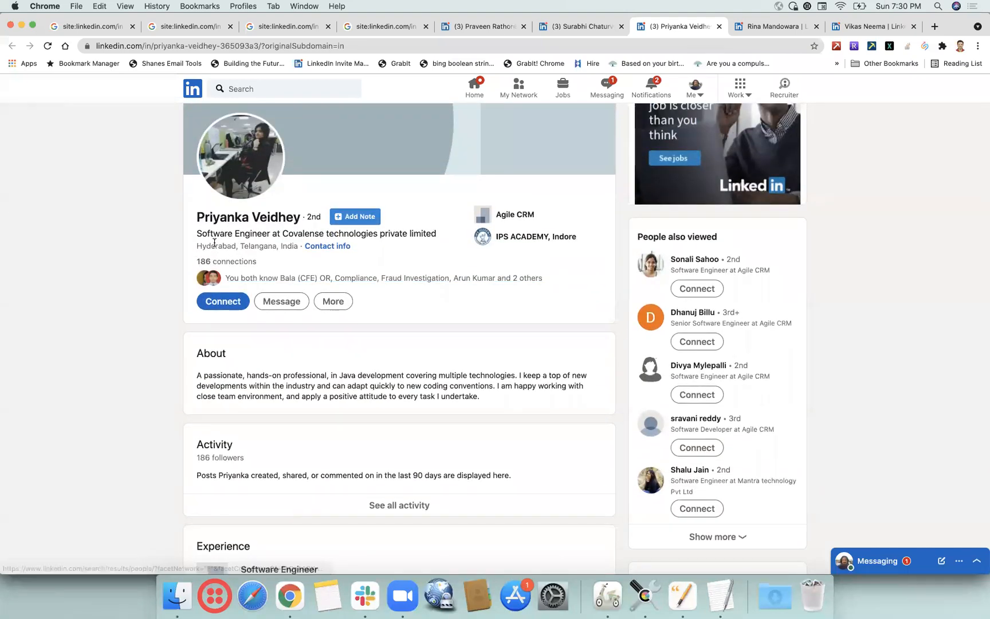
# Examine the Tata Consultancy Services software engineer's profile and its People also viewed suggestions for the women-related keyword.
pyautogui.click(750, 29)
pyautogui.scroll(-3, 449, 297)
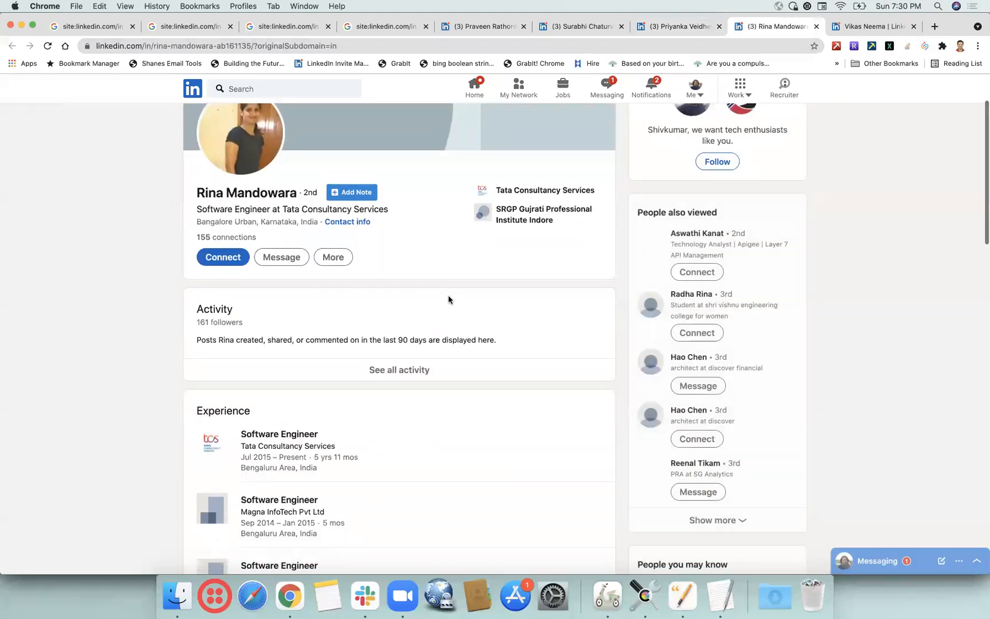
pyautogui.scroll(-10, 448, 298)
pyautogui.scroll(6, 449, 300)
pyautogui.scroll(6, 449, 299)
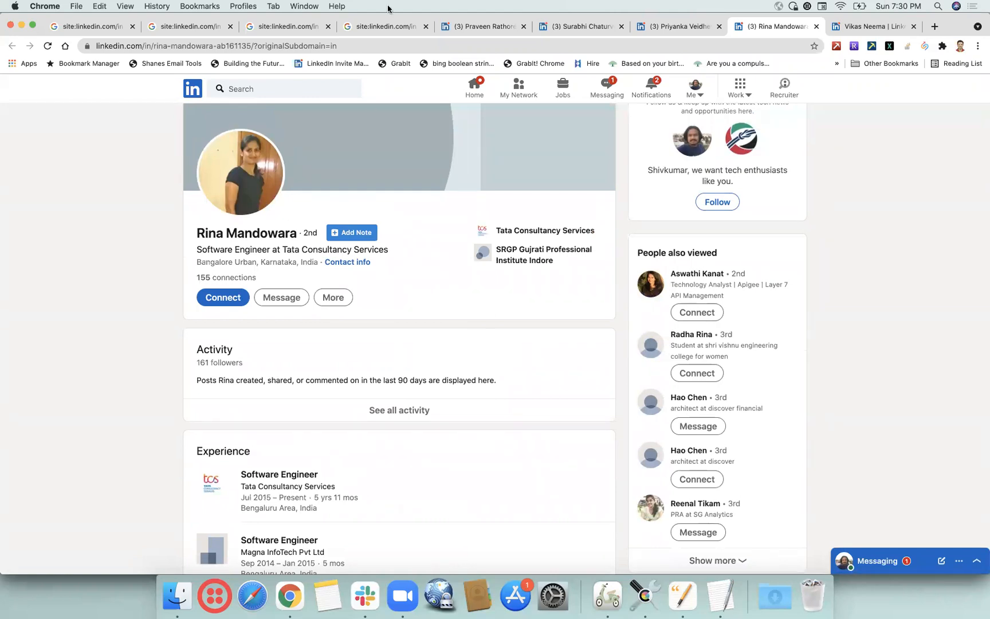
# From the Google results, open the systematix trainee developer, Galaxy Weblinks senior developer and Infobeans software engineer profiles in new tabs.
pyautogui.click(384, 25)
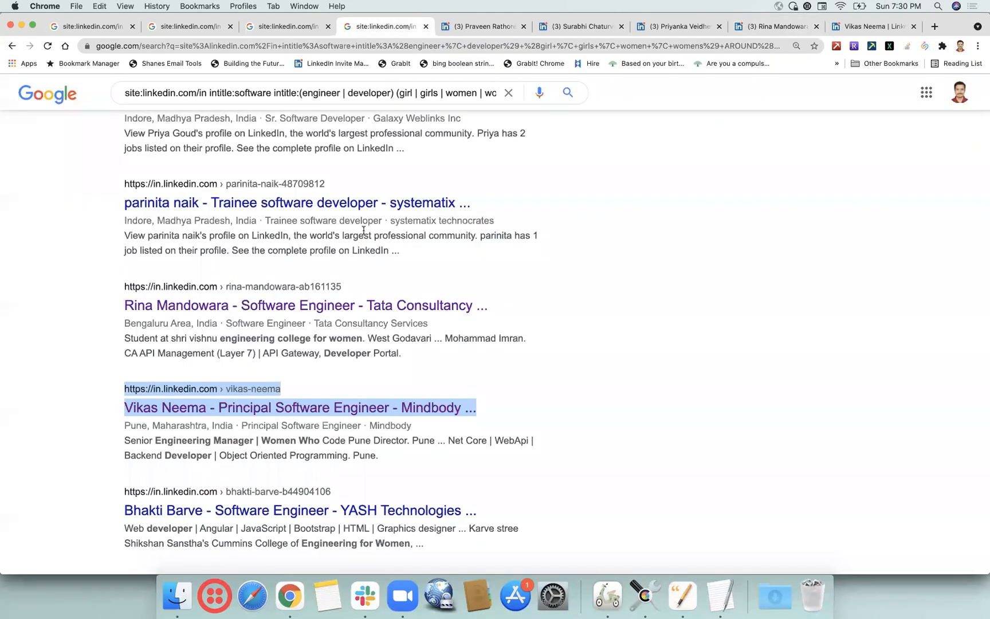
pyautogui.rightClick(361, 205)
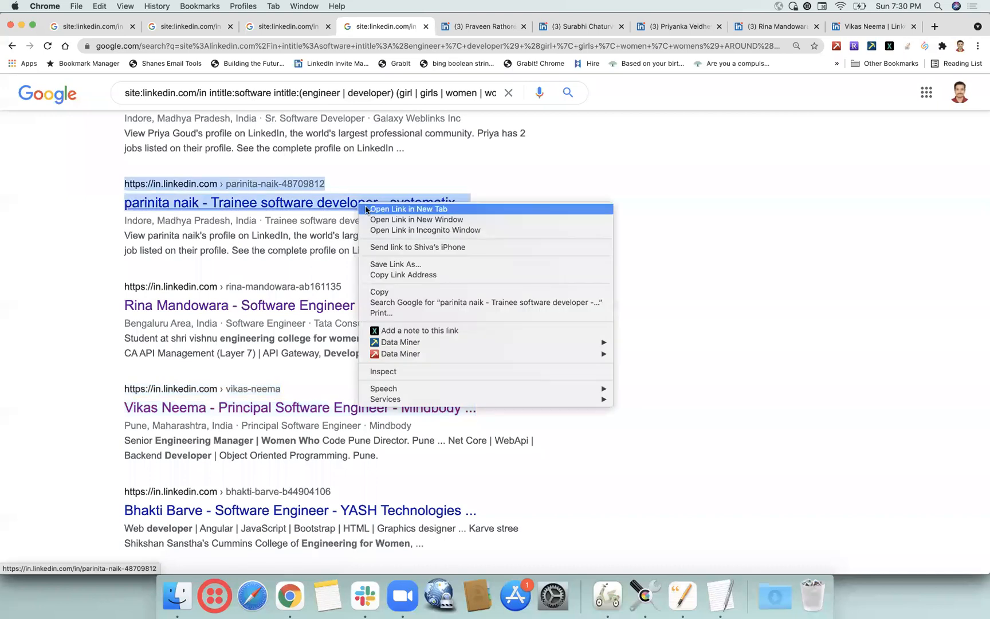
pyautogui.click(401, 208)
pyautogui.scroll(2, 365, 207)
pyautogui.rightClick(366, 206)
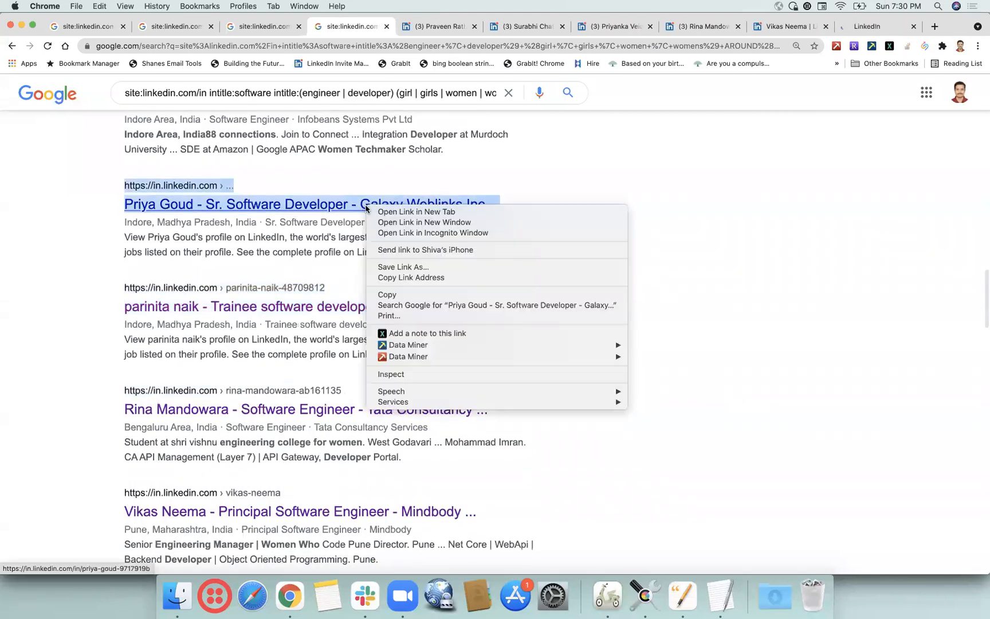
pyautogui.click(401, 211)
pyautogui.scroll(2, 369, 195)
pyautogui.rightClick(370, 183)
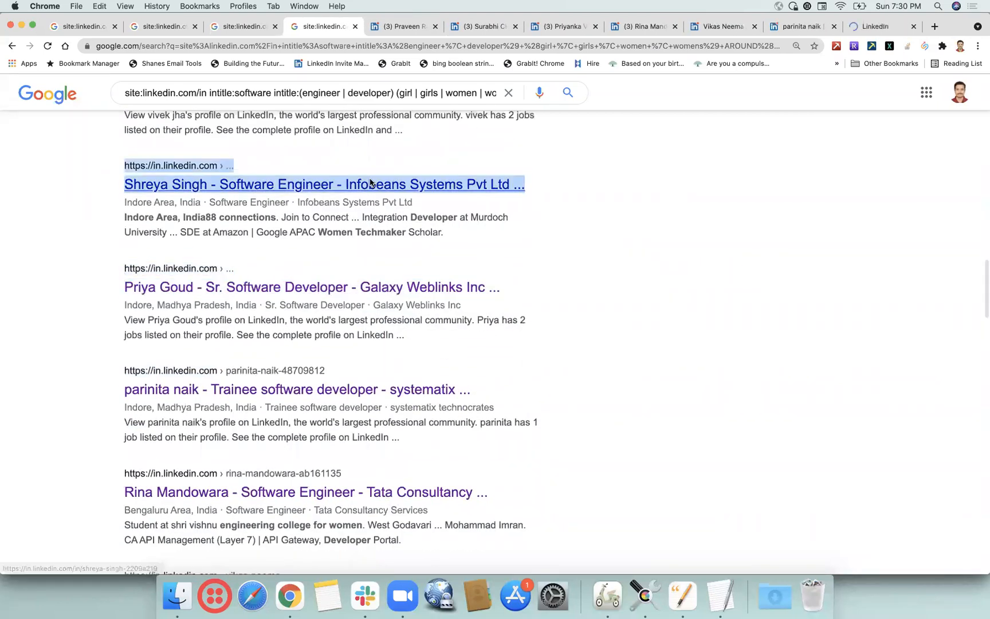
pyautogui.click(396, 188)
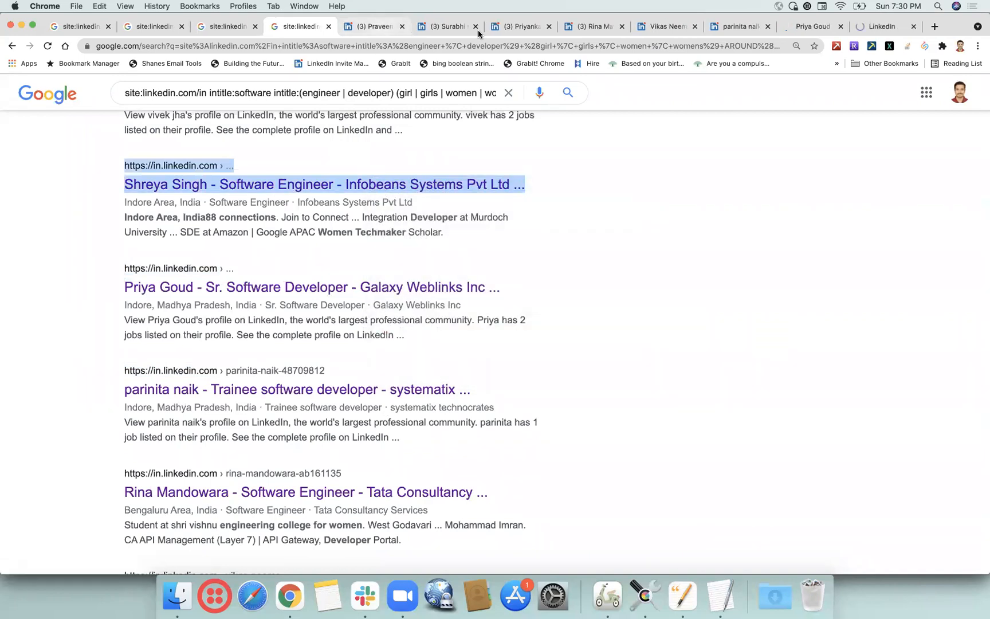
# Close the profile tabs from the Capgemini engineer through the systematix trainee, and reopen the systematix trainee developer's result in a new tab.
pyautogui.click(402, 26)
pyautogui.click(402, 26)
pyautogui.click(403, 26)
pyautogui.click(402, 26)
pyautogui.click(402, 26)
pyautogui.click(402, 27)
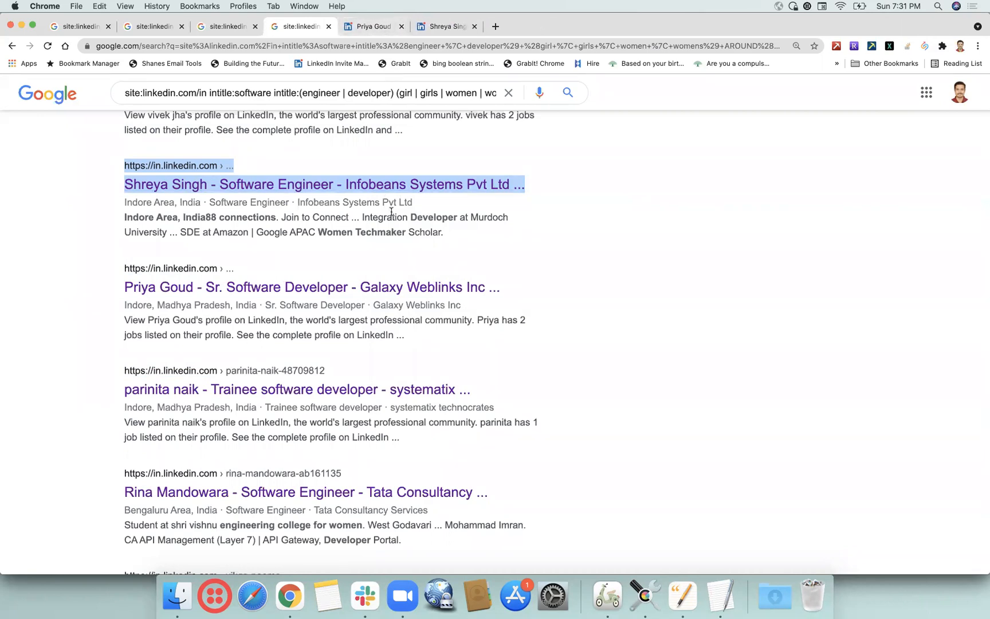
pyautogui.rightClick(406, 395)
pyautogui.click(421, 371)
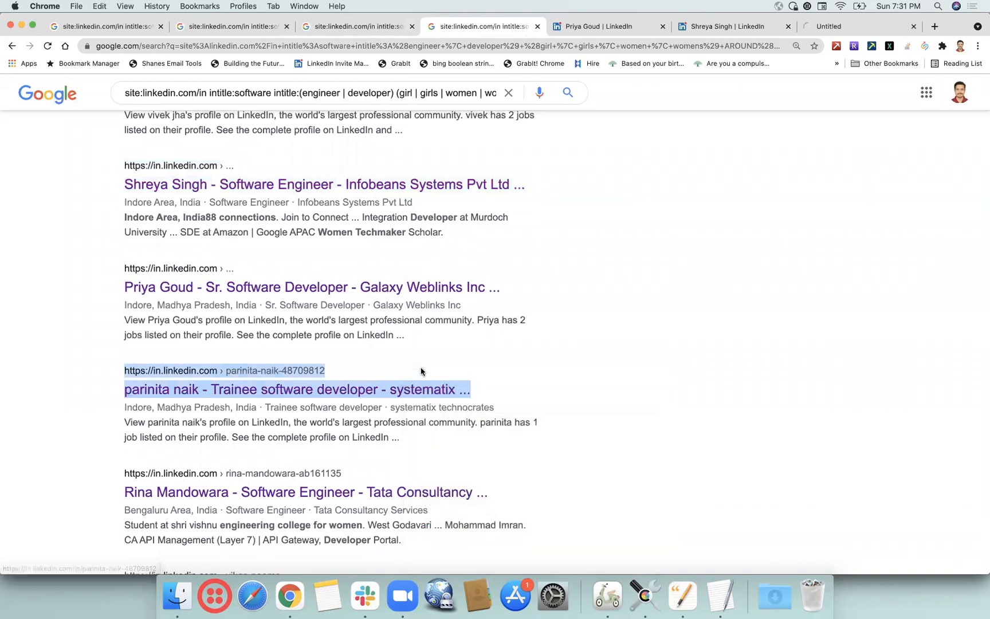
# Check the locations on the Galaxy Weblinks, Infobeans and systematix developers' LinkedIn profiles.
pyautogui.click(581, 27)
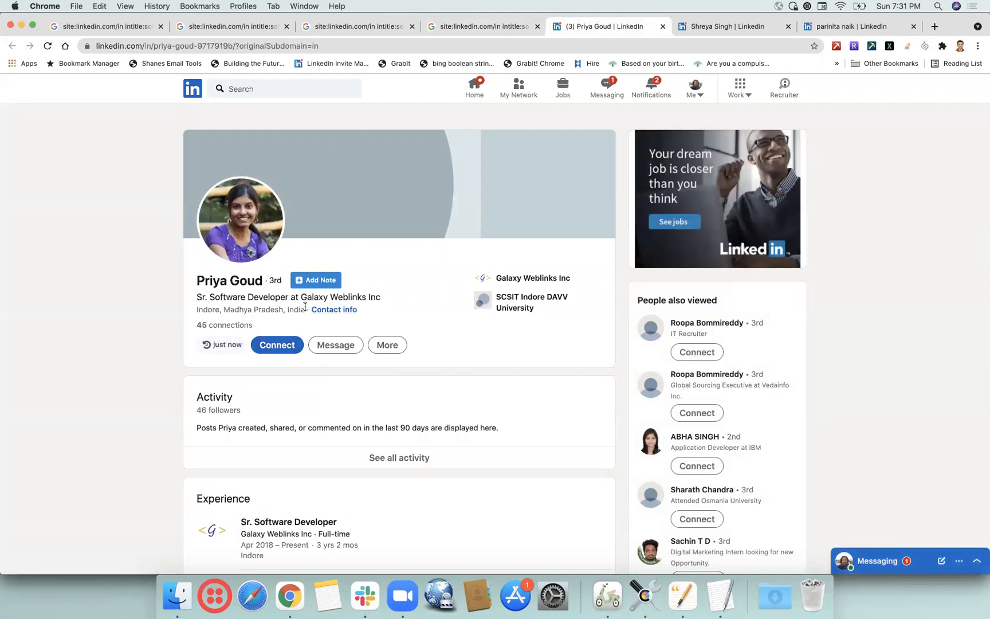
pyautogui.click(708, 29)
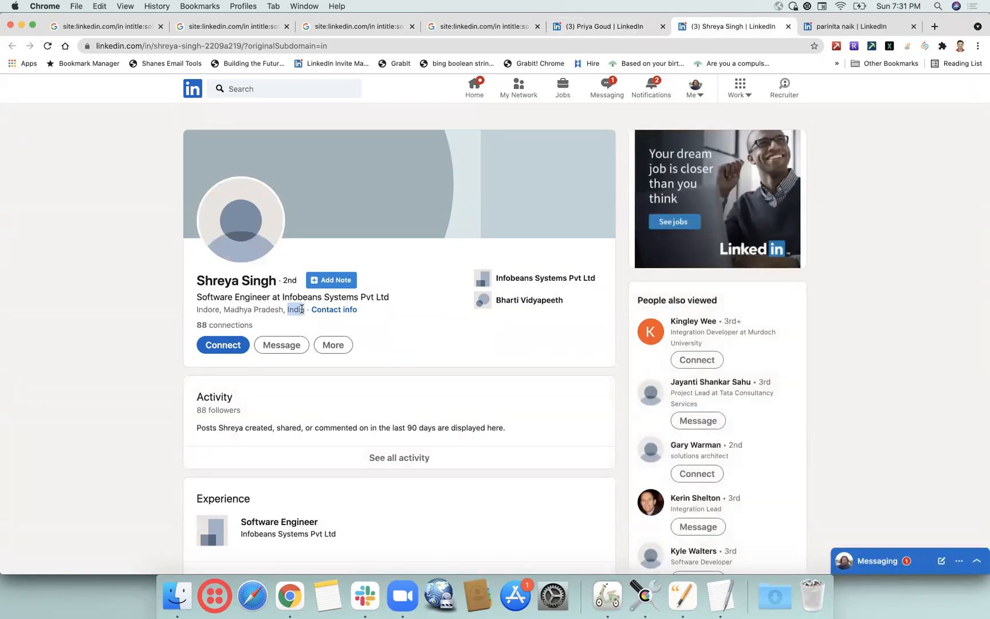
pyautogui.click(841, 25)
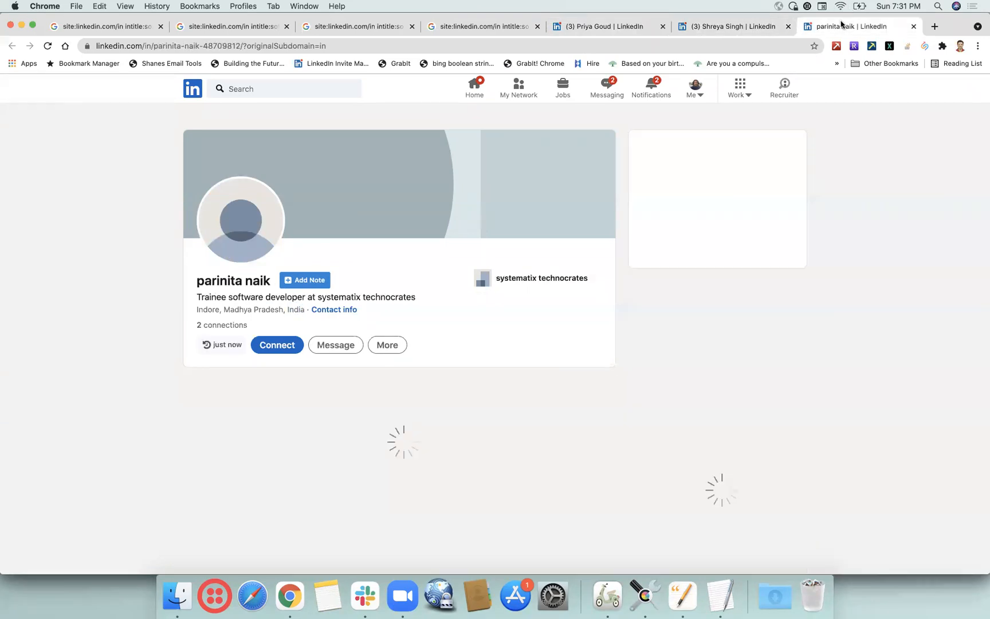
# Review the search string through its AROUND(3) group and location term, and compare it with the Galaxy Weblinks and Infobeans profiles.
pyautogui.click(461, 25)
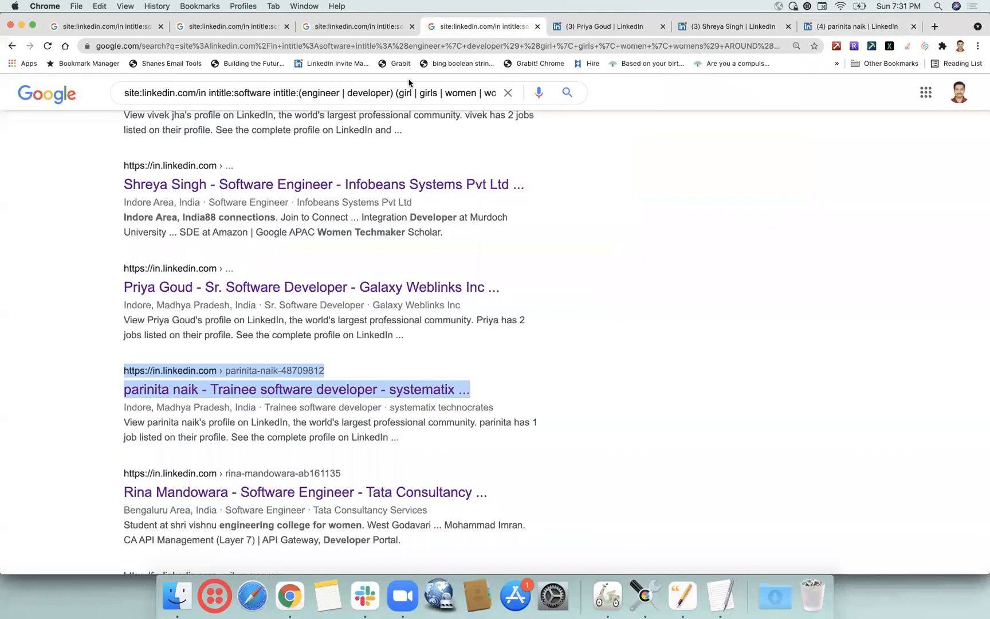
pyautogui.hscroll(5, 426, 95)
pyautogui.hscroll(10, 426, 95)
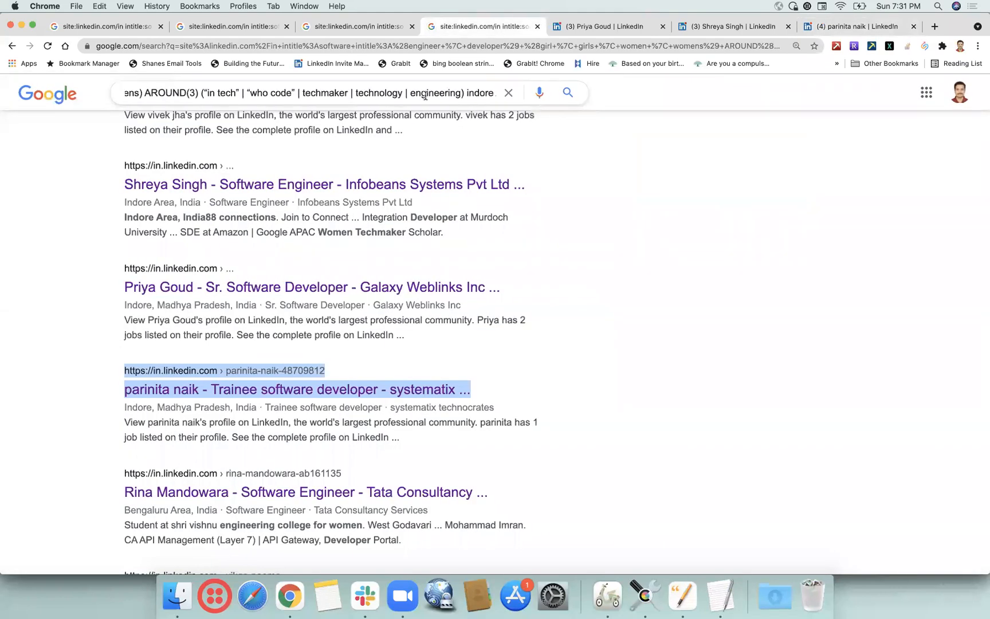
pyautogui.click(628, 27)
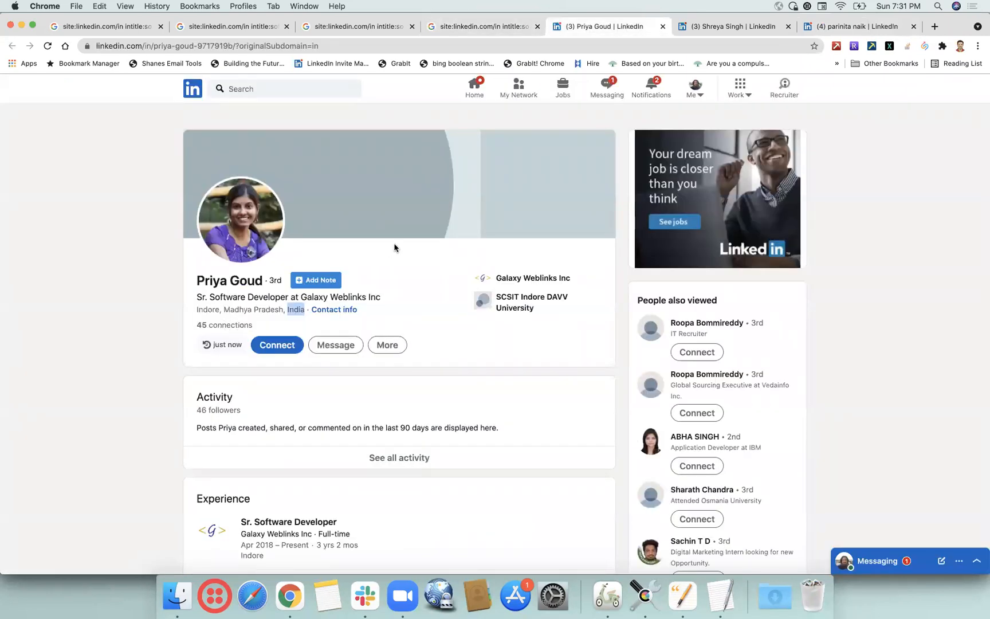
pyautogui.click(741, 27)
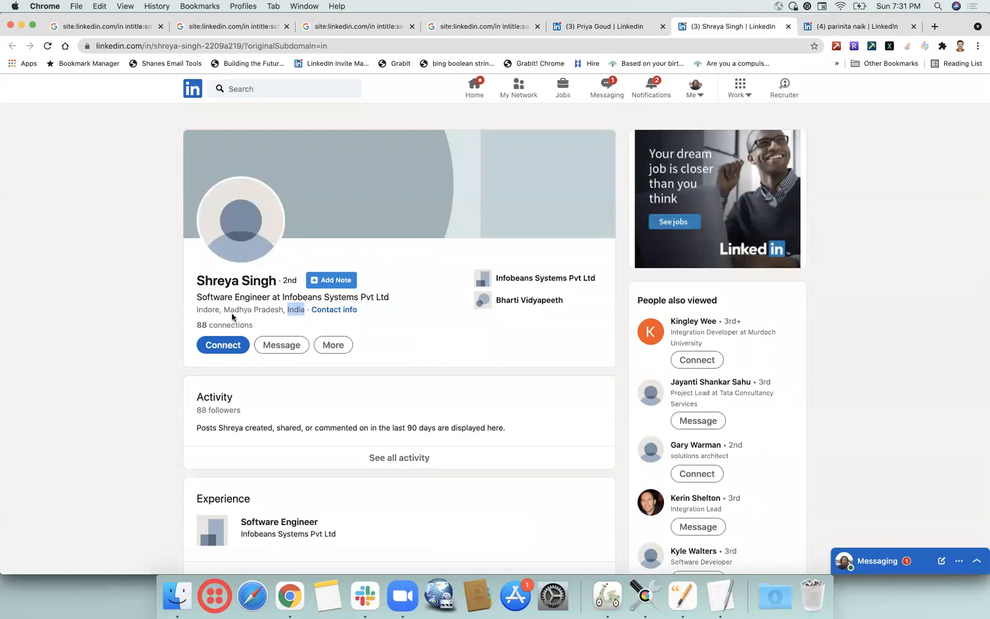
# Compare the location lines on the systematix, Galaxy Weblinks and Infobeans developers' profiles with the location part of the search string.
pyautogui.click(817, 27)
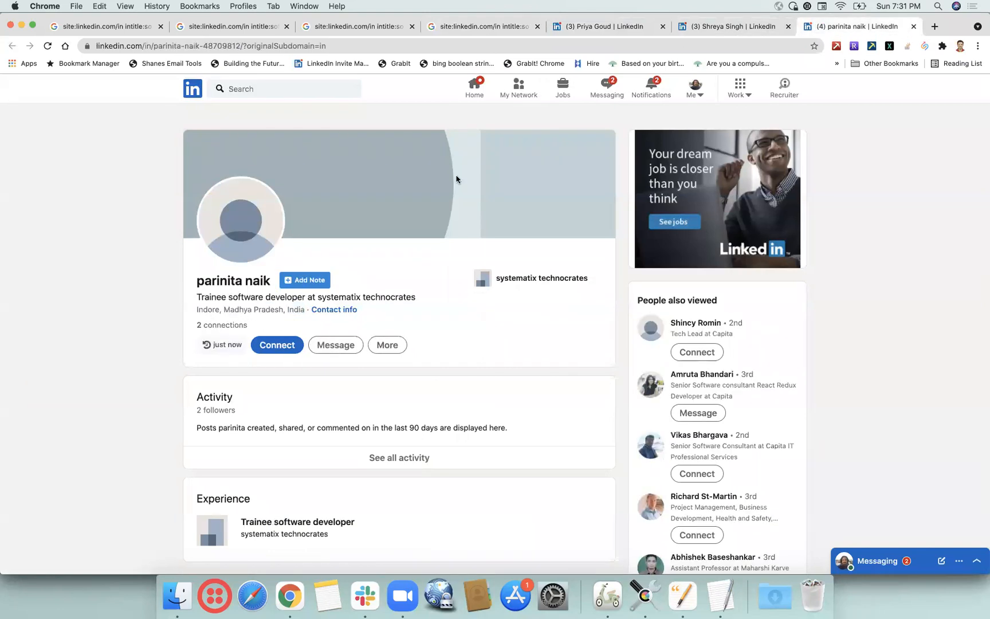
pyautogui.click(492, 26)
pyautogui.scroll(2, 422, 150)
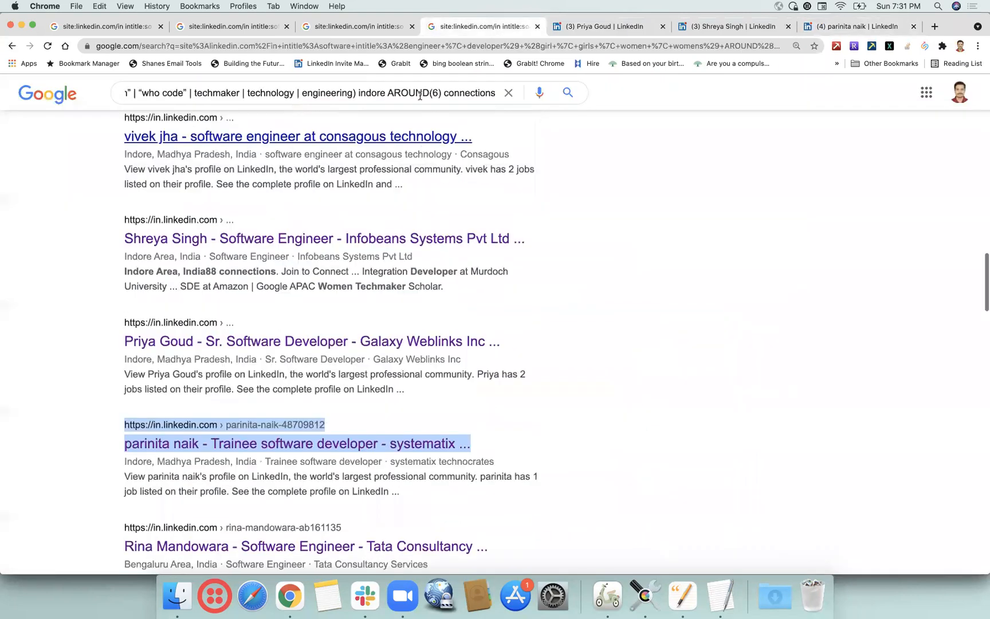
pyautogui.click(596, 28)
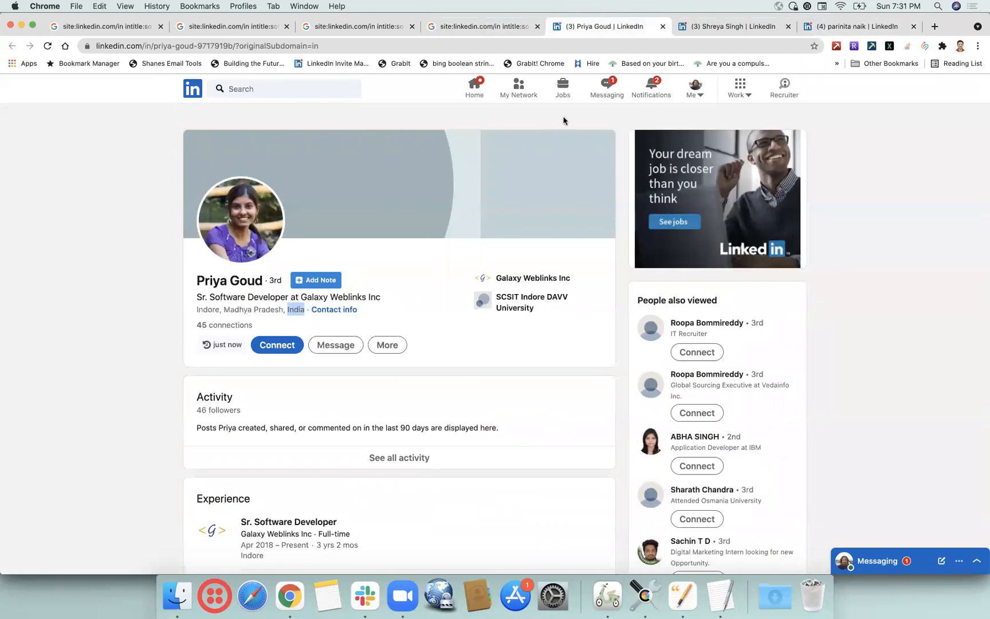
pyautogui.click(716, 24)
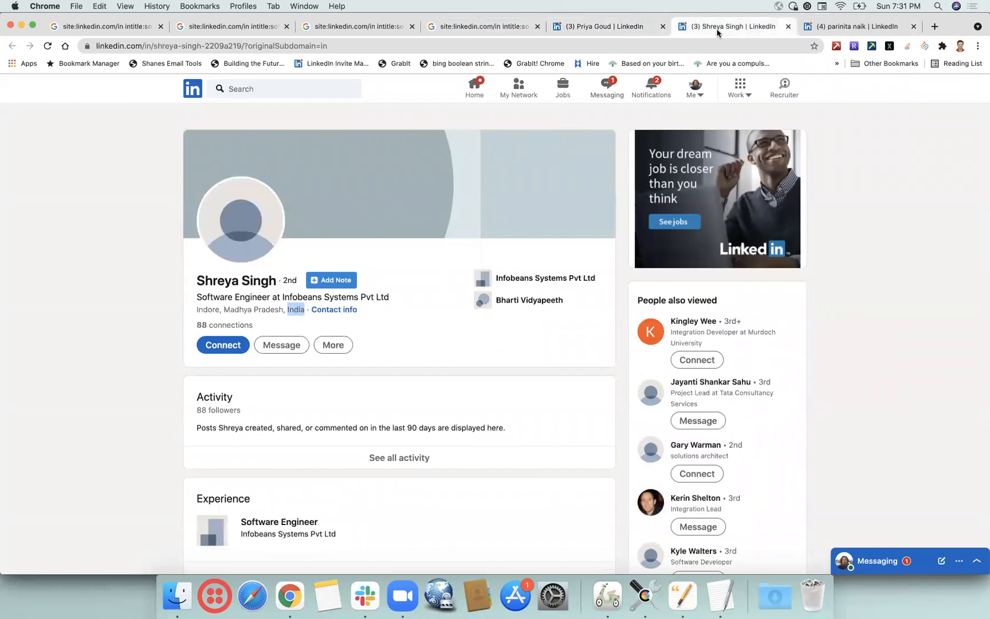
pyautogui.click(840, 25)
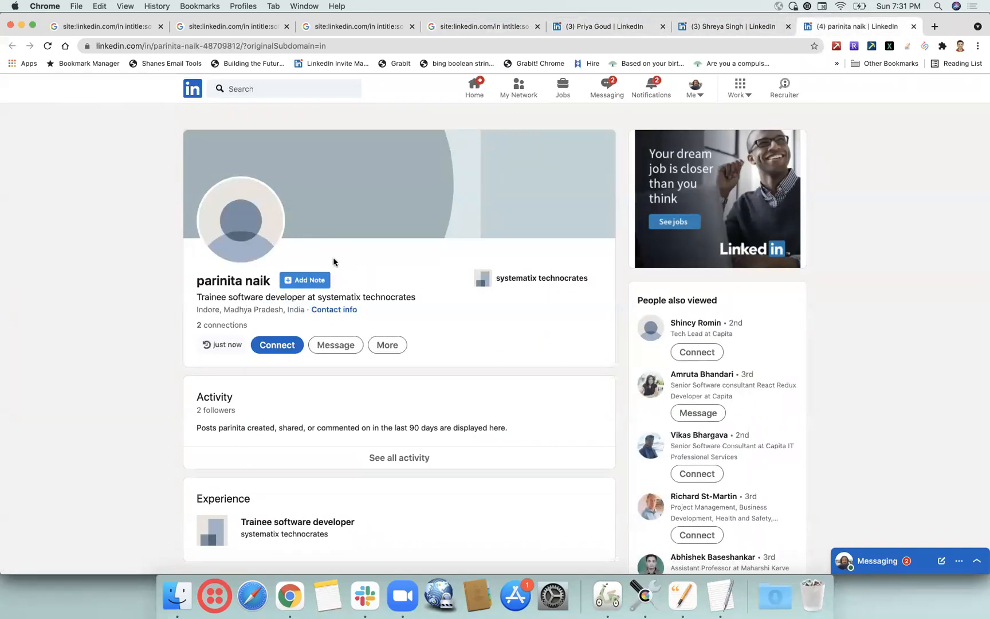
# Change the end of the search string to indore AROUND(3) india and run the search.
pyautogui.click(497, 28)
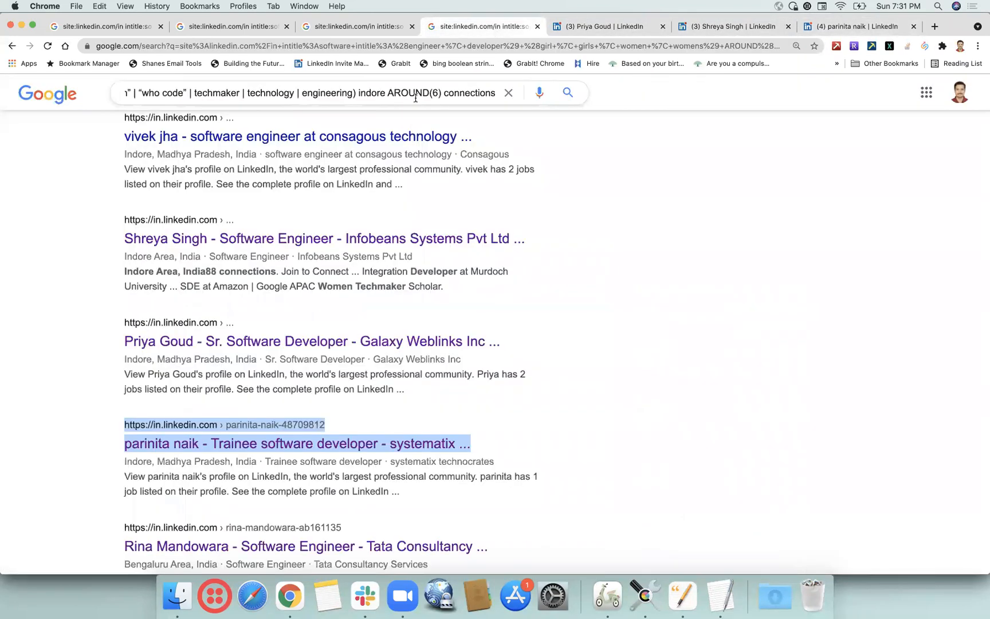
pyautogui.click(438, 93)
pyautogui.press('BackSpace')
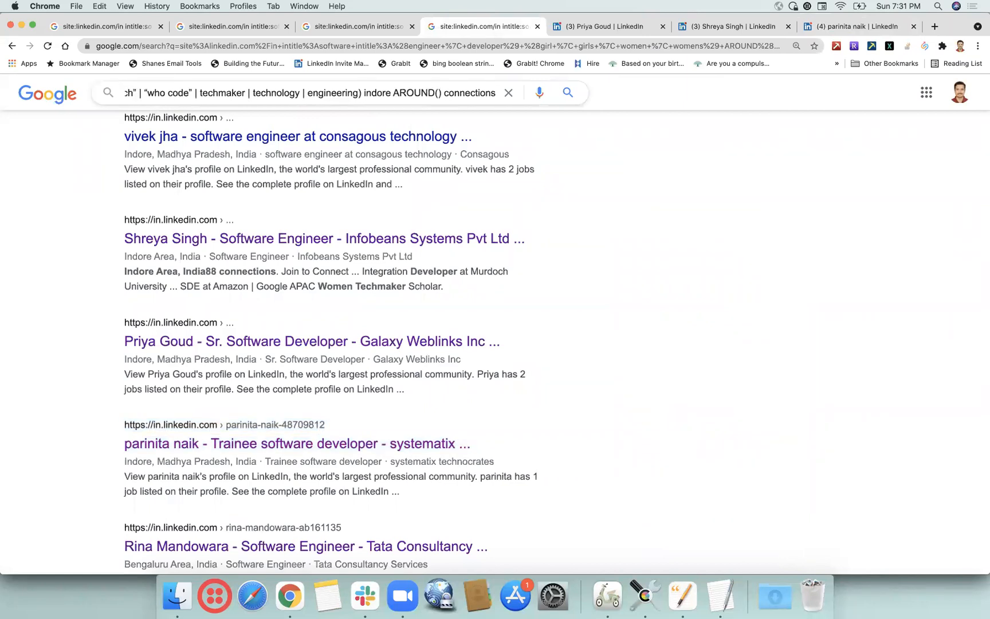
pyautogui.doubleClick(471, 93)
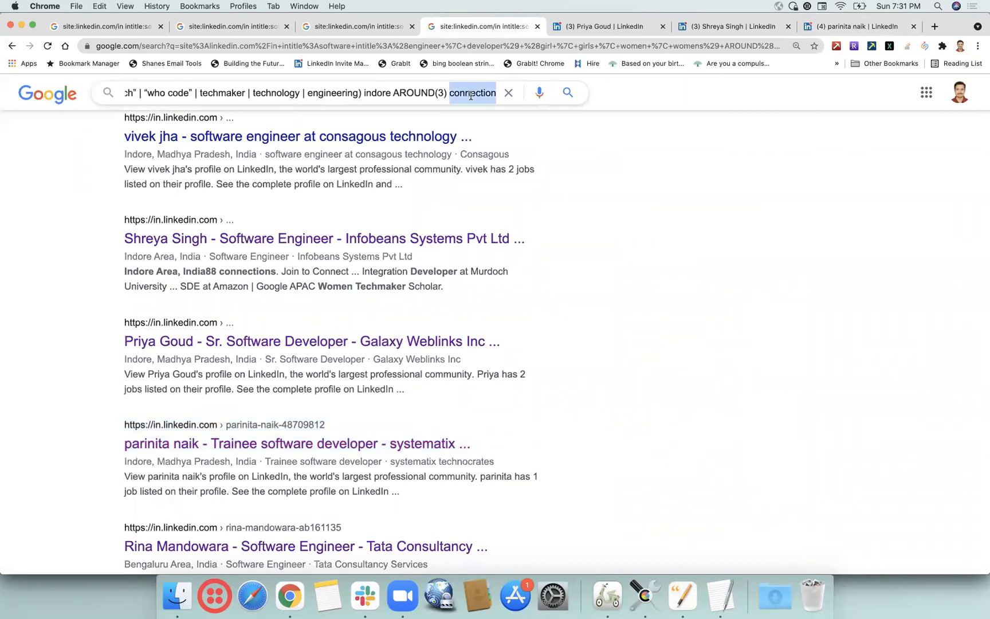
pyautogui.write('india')
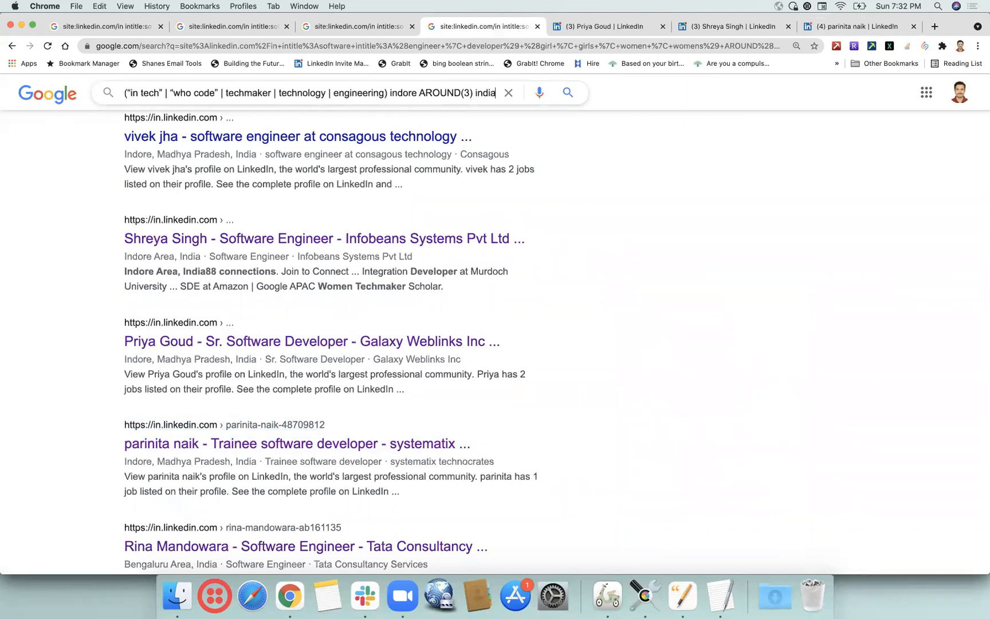
pyautogui.press('super+r')
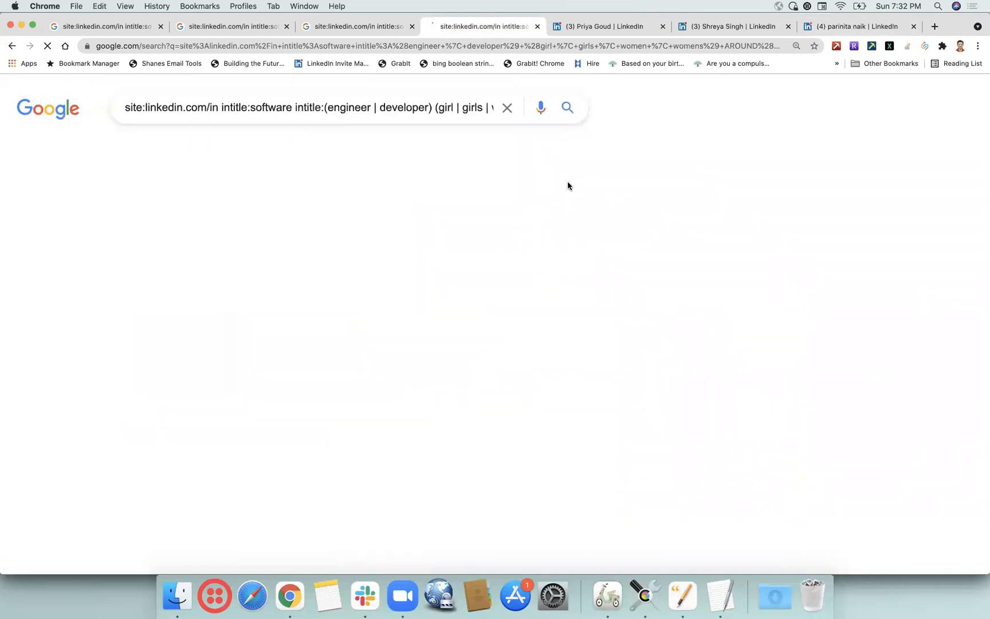
# Close the Galaxy Weblinks, Infobeans and systematix developers' profile tabs.
pyautogui.click(661, 27)
pyautogui.click(662, 27)
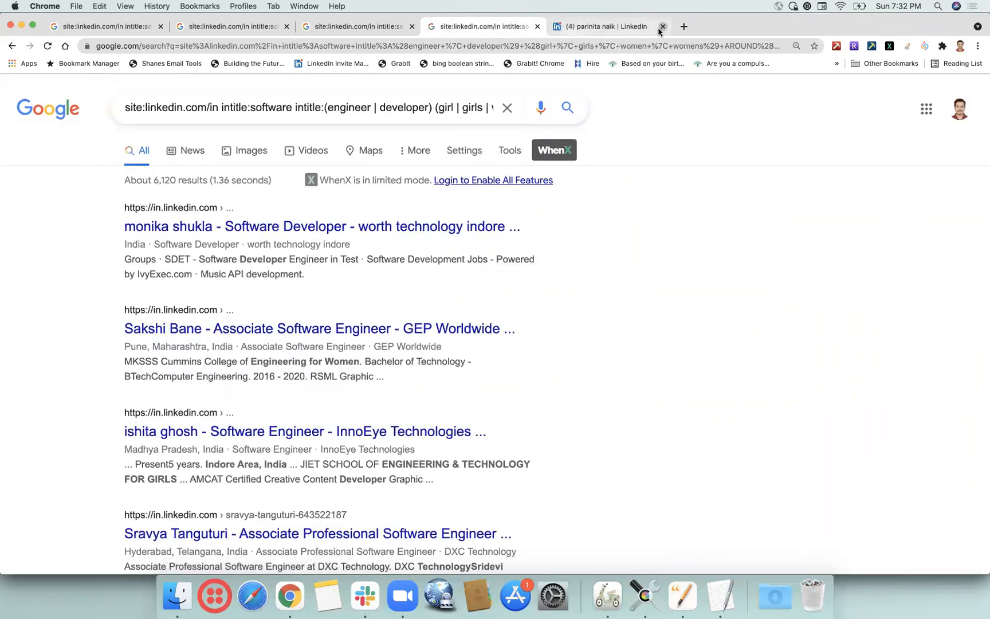
pyautogui.click(662, 26)
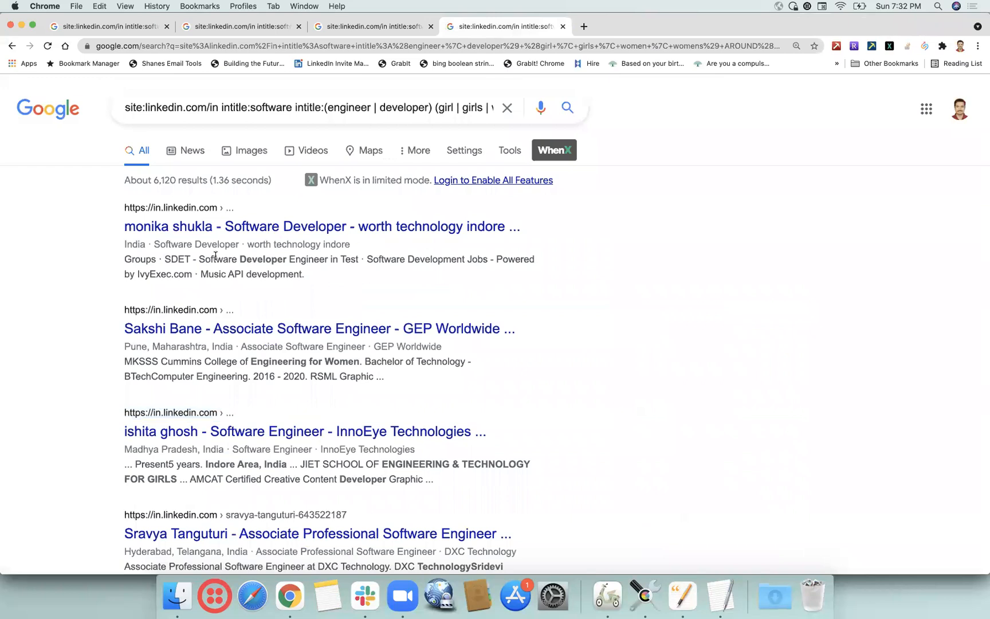
# From the new search results, open the Mphasis software engineer's profile in a new tab.
pyautogui.scroll(-5, 240, 446)
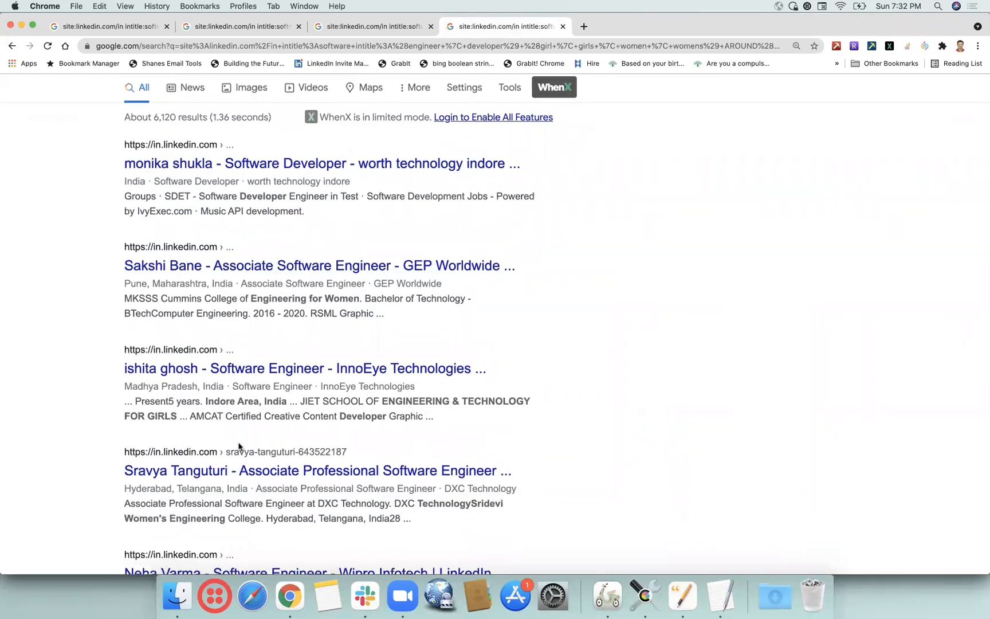
pyautogui.scroll(-5, 240, 446)
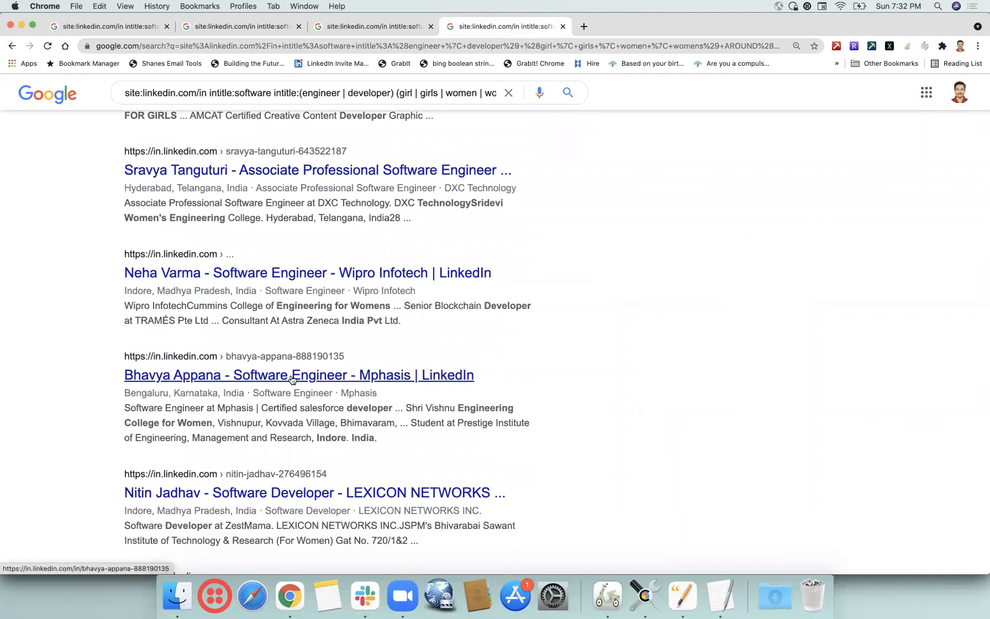
pyautogui.rightClick(291, 378)
pyautogui.click(332, 371)
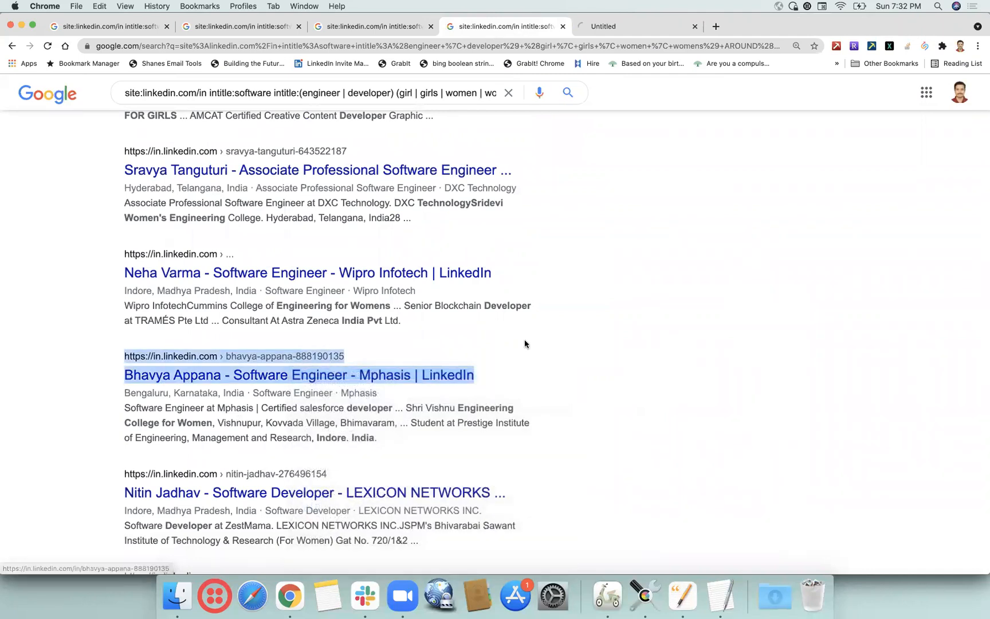
# Open the profile of the Indore software engineer whose employer is listed as none, and copy its location line.
pyautogui.scroll(-2, 524, 339)
pyautogui.scroll(-3, 524, 340)
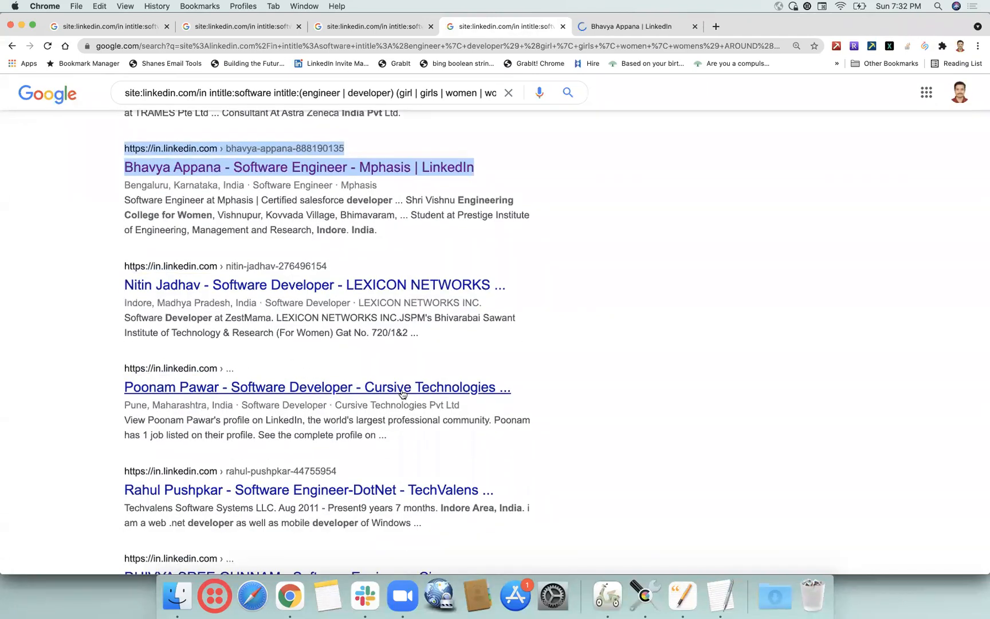
pyautogui.scroll(10, 562, 144)
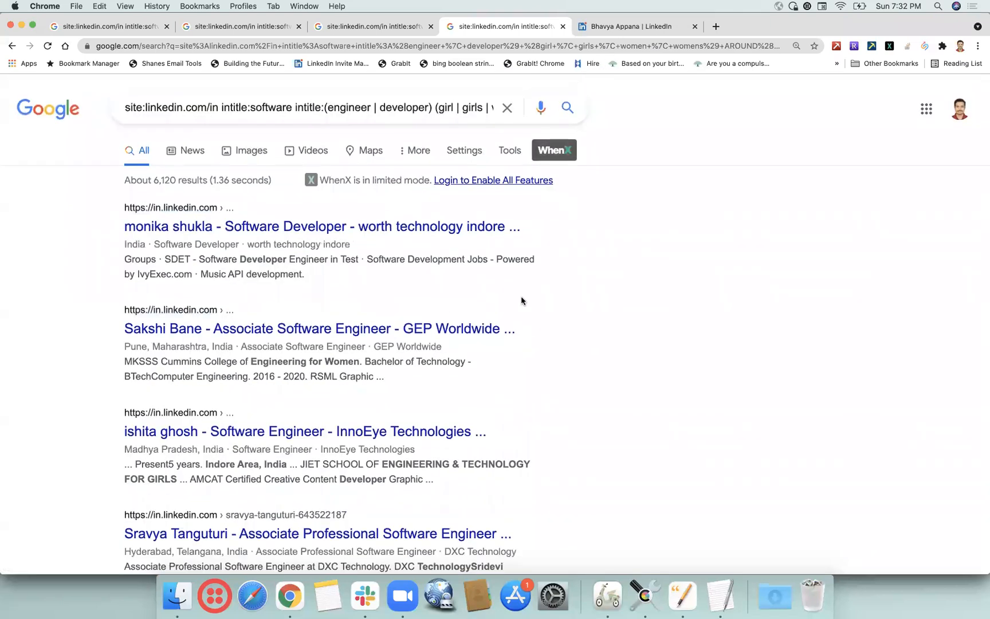
pyautogui.scroll(-8, 521, 296)
pyautogui.scroll(-6, 521, 296)
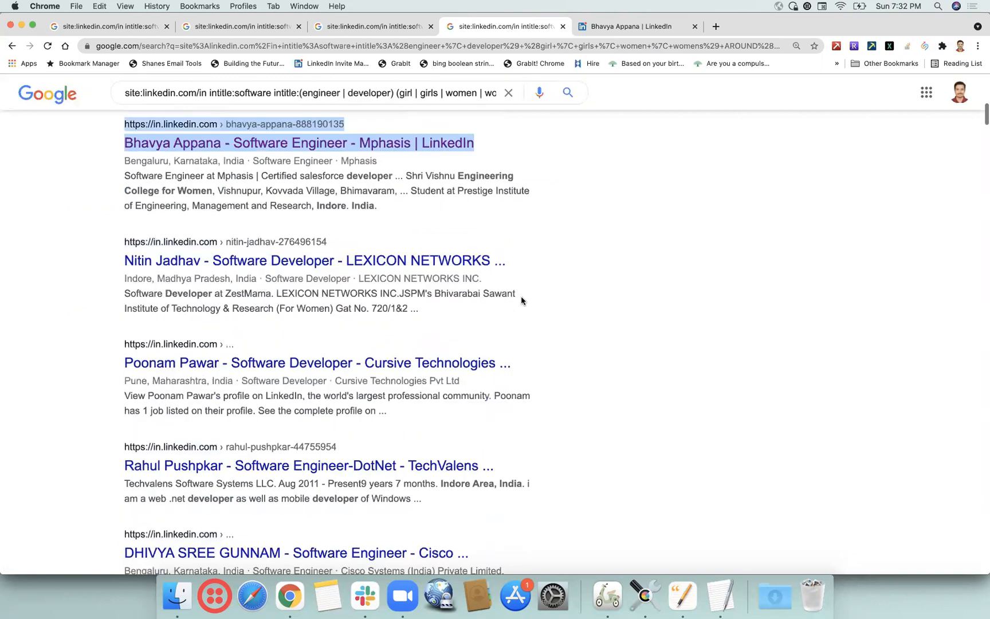
pyautogui.scroll(-3, 523, 283)
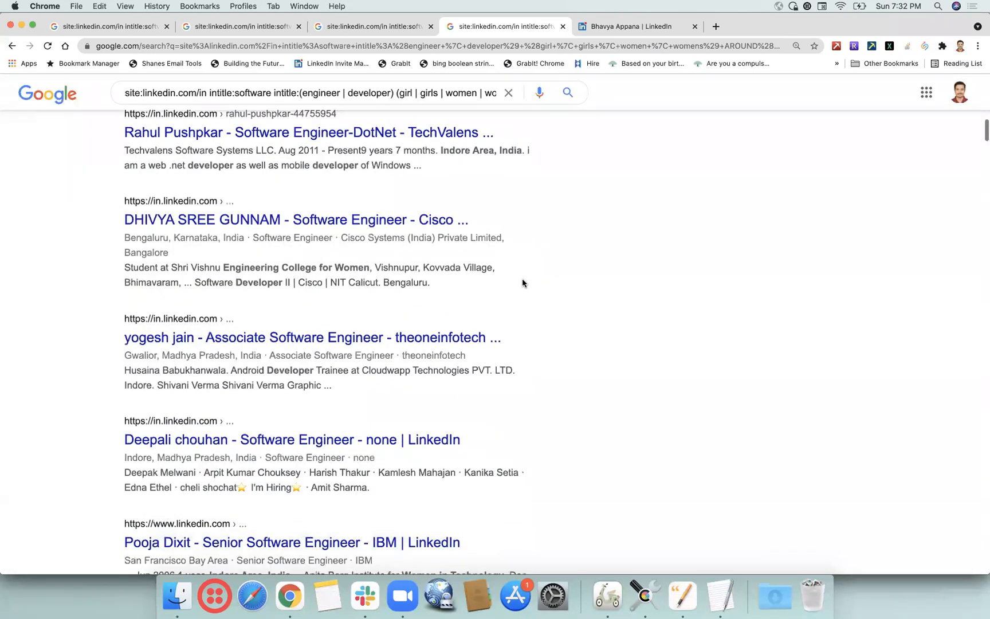
pyautogui.click(378, 439)
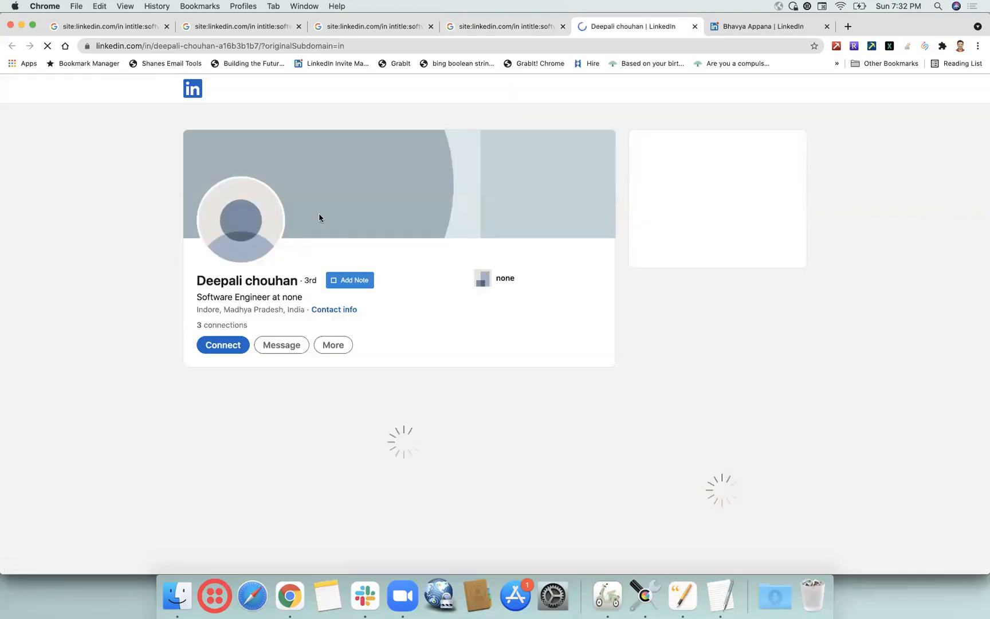
pyautogui.moveTo(196, 309); pyautogui.dragTo(304, 312)
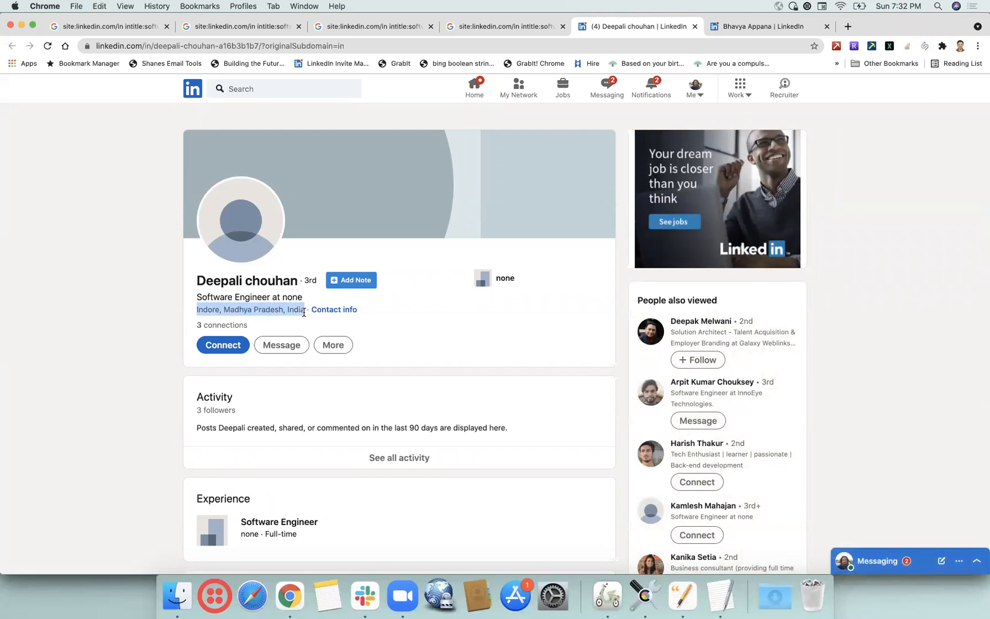
# Replace indore AROUND(3) india in the search string with the quoted phrase "Indore, Madhya Pradesh, India" and run the search.
pyautogui.click(473, 29)
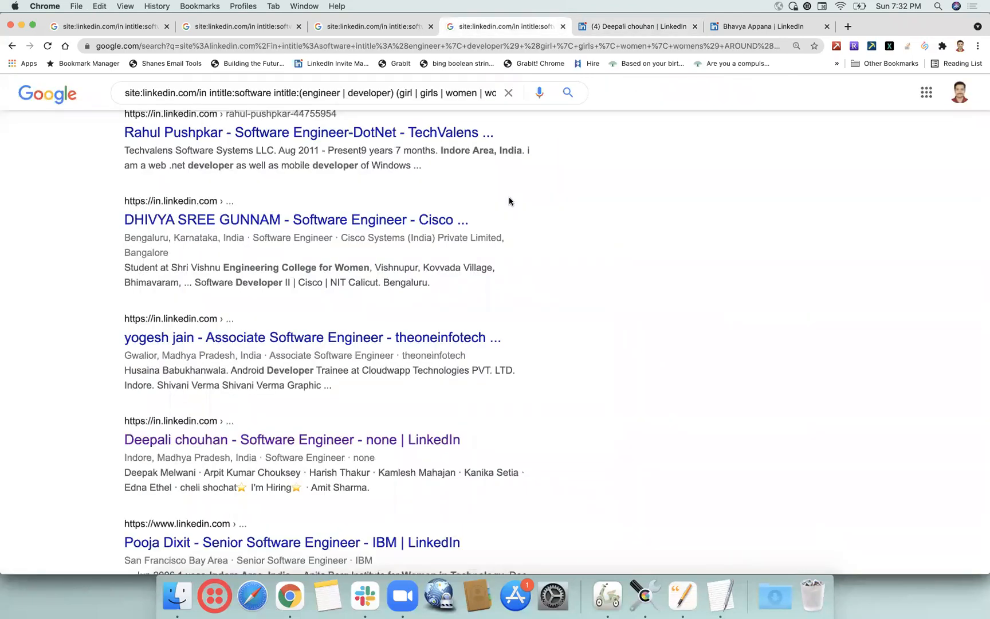
pyautogui.scroll(10, 509, 196)
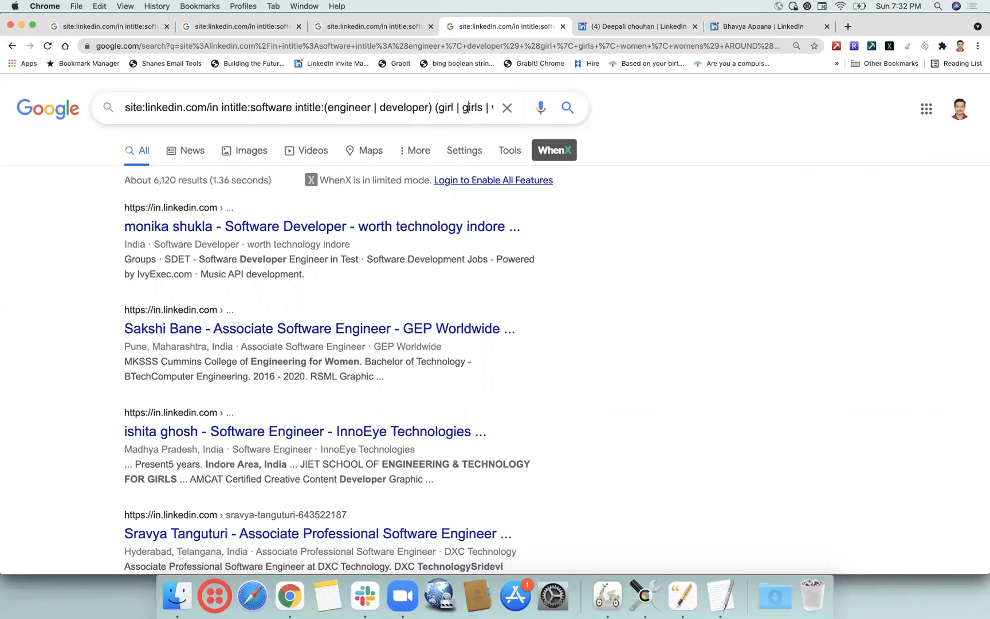
pyautogui.click(492, 107)
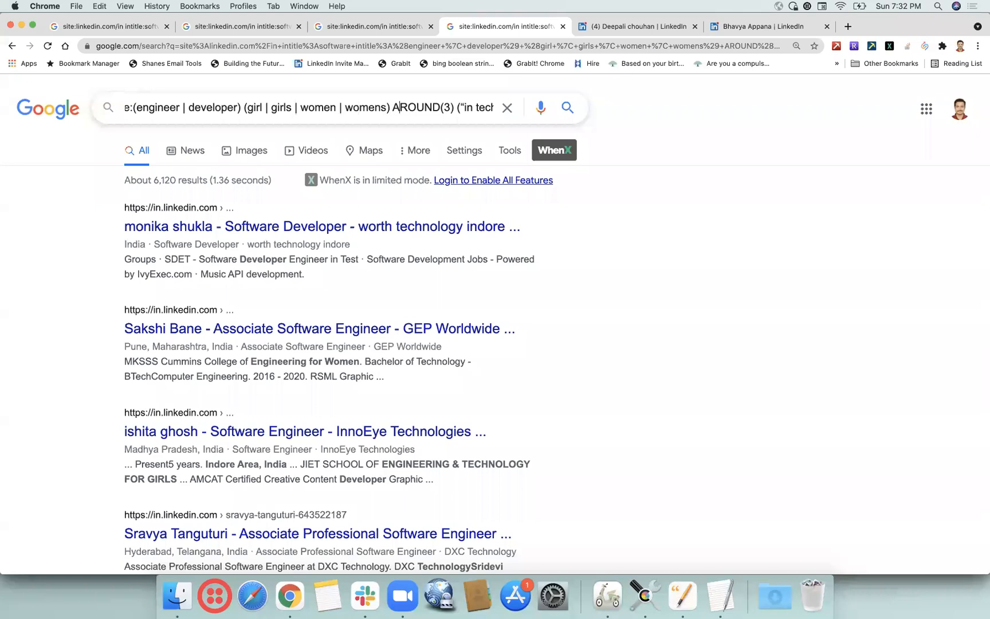
pyautogui.press('Right')
pyautogui.press('Right')
pyautogui.press('Right')
pyautogui.press('Right')
pyautogui.press('Right')
pyautogui.press('Right')
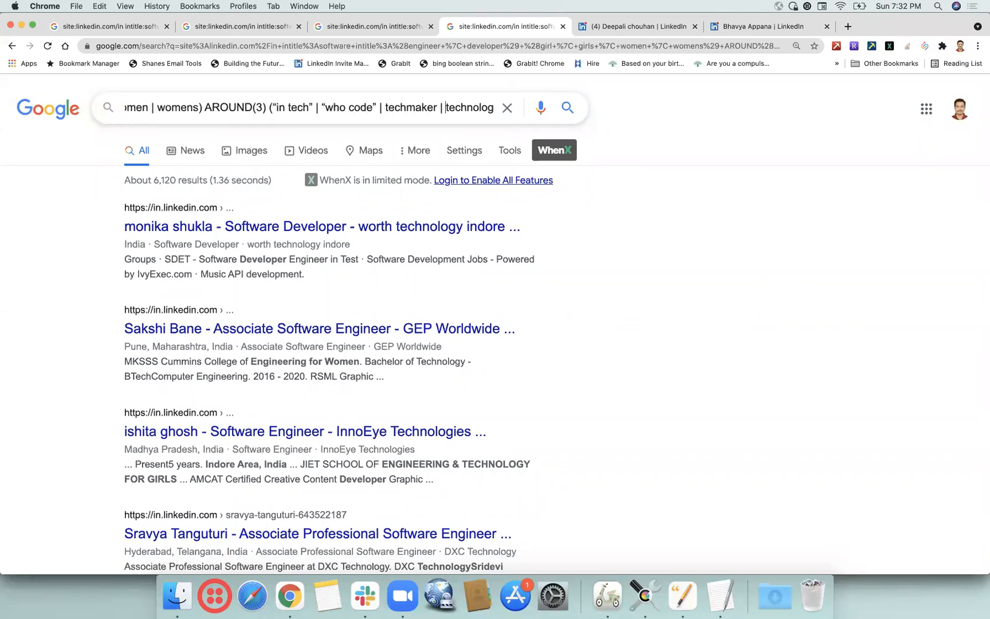
pyautogui.press('Right')
pyautogui.press('Right')
pyautogui.press('Right')
pyautogui.press('Right')
pyautogui.press('Right')
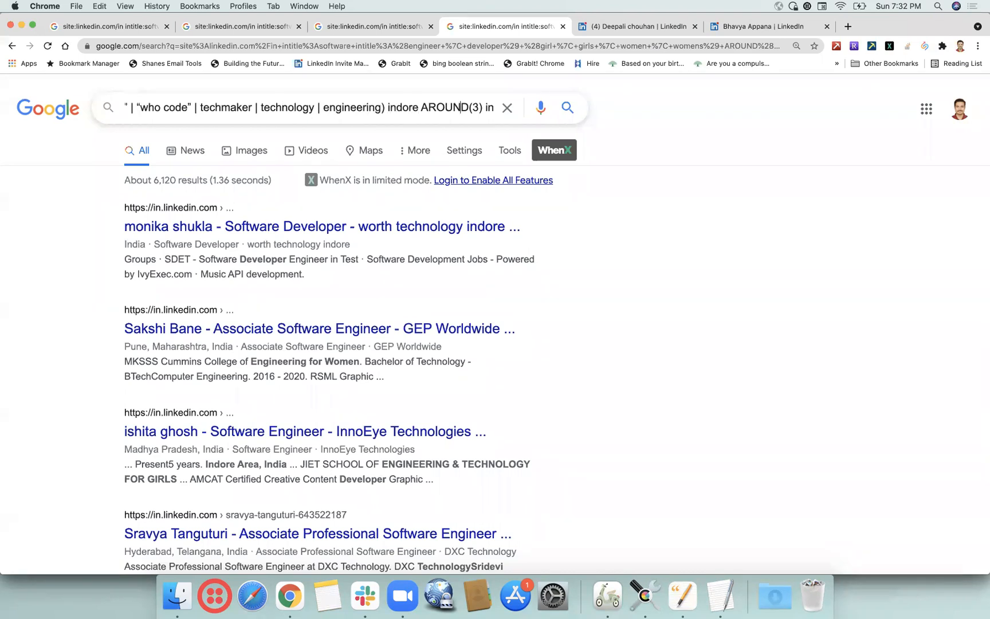
pyautogui.press('Right')
pyautogui.press('Right')
pyautogui.press('Right')
pyautogui.press('Right')
pyautogui.press('Right')
pyautogui.press('Left')
pyautogui.press('Left')
pyautogui.press('Left')
pyautogui.press('Left')
pyautogui.press('Left')
pyautogui.press('Left')
pyautogui.press('Left')
pyautogui.press('Left')
pyautogui.press('Left')
pyautogui.press('Left')
pyautogui.press('Left')
pyautogui.press('Left')
pyautogui.press('Left')
pyautogui.press('Left')
pyautogui.press('Left')
pyautogui.press('Left')
pyautogui.press('Left')
pyautogui.press('Left')
pyautogui.press('Left')
pyautogui.press('Left')
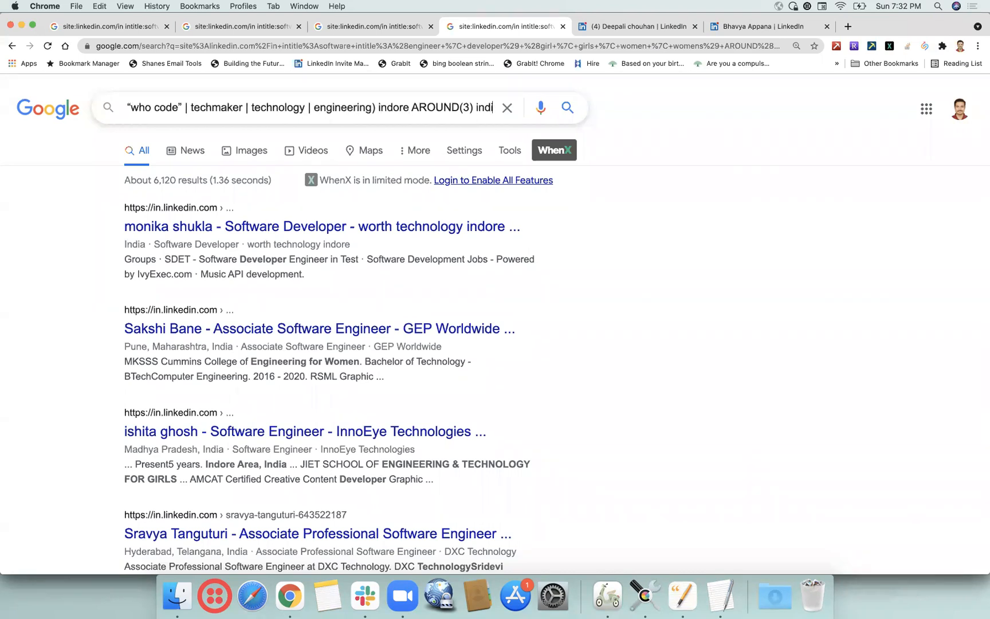
pyautogui.press('Left')
pyautogui.press('Left')
pyautogui.press('Left')
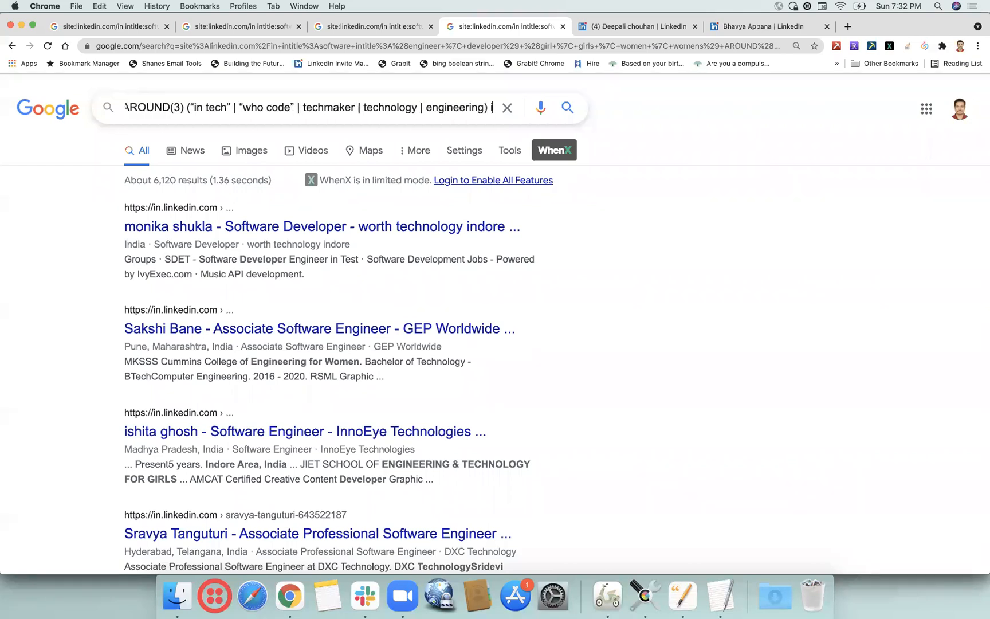
pyautogui.press('super+Right')
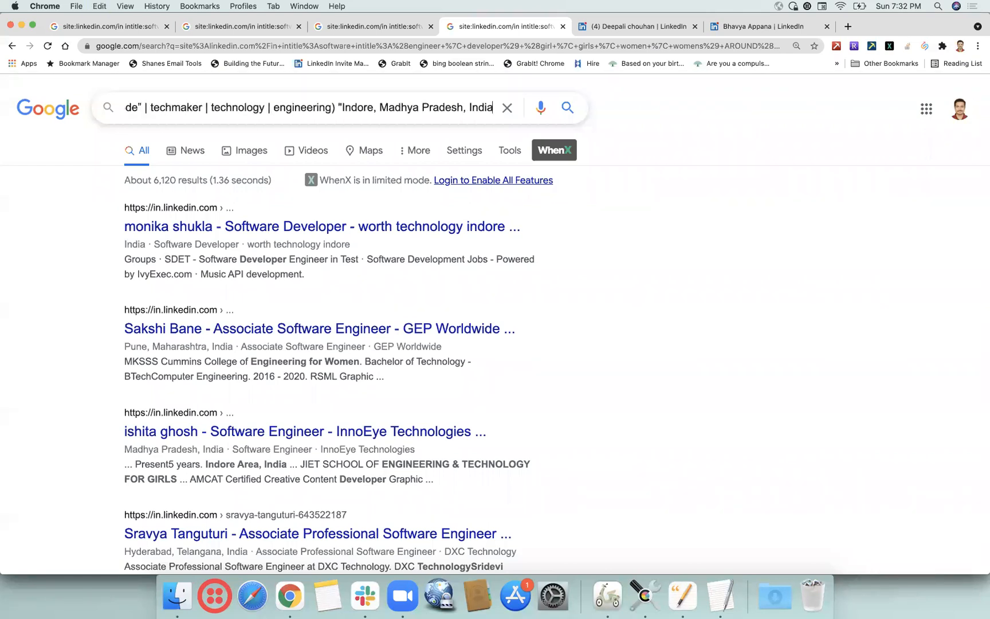
pyautogui.write('"')
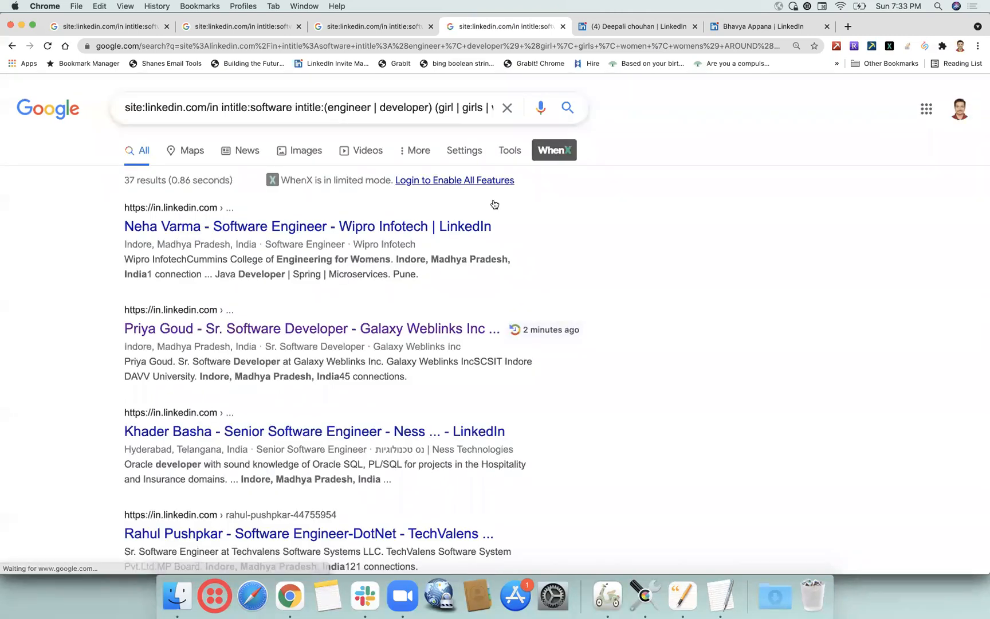
# From the search results, open the Ness and Zensar senior software engineers' profiles in new tabs.
pyautogui.scroll(-3, 612, 344)
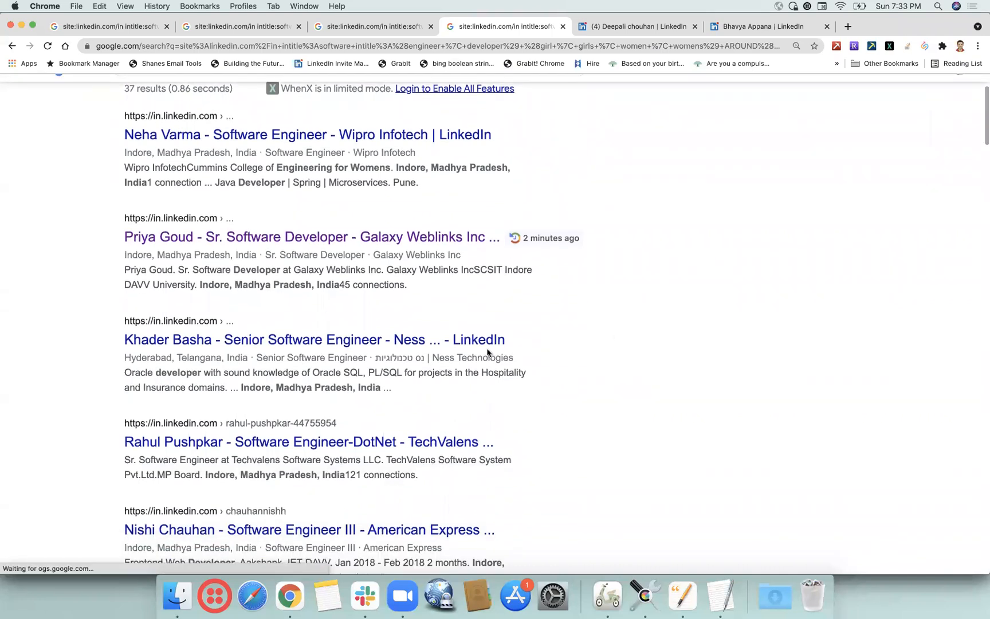
pyautogui.rightClick(451, 337)
pyautogui.click(463, 342)
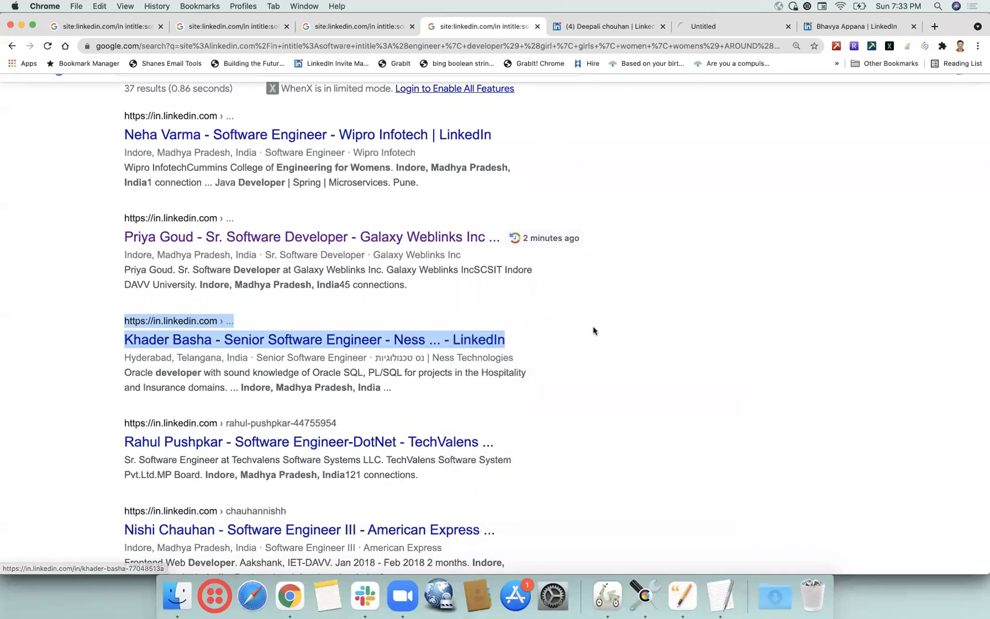
pyautogui.scroll(-8, 594, 330)
pyautogui.scroll(-8, 593, 331)
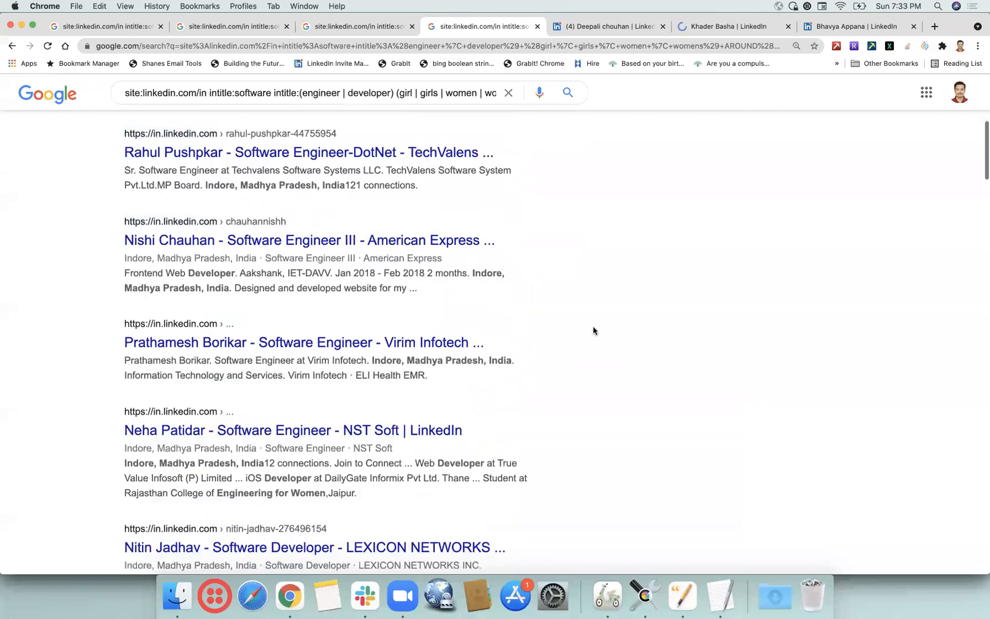
pyautogui.scroll(-3, 593, 328)
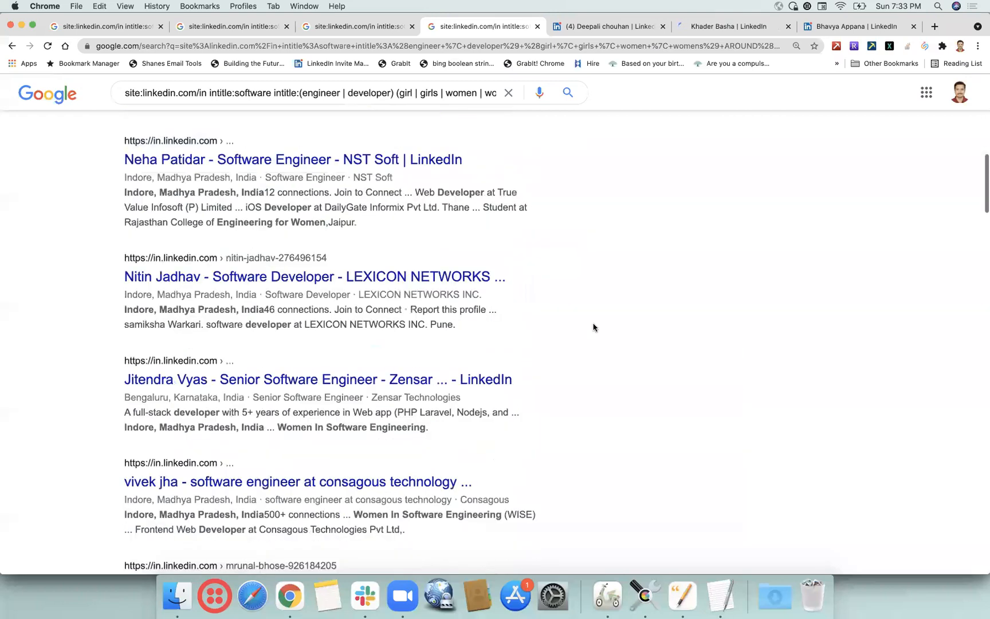
pyautogui.rightClick(491, 379)
pyautogui.click(507, 373)
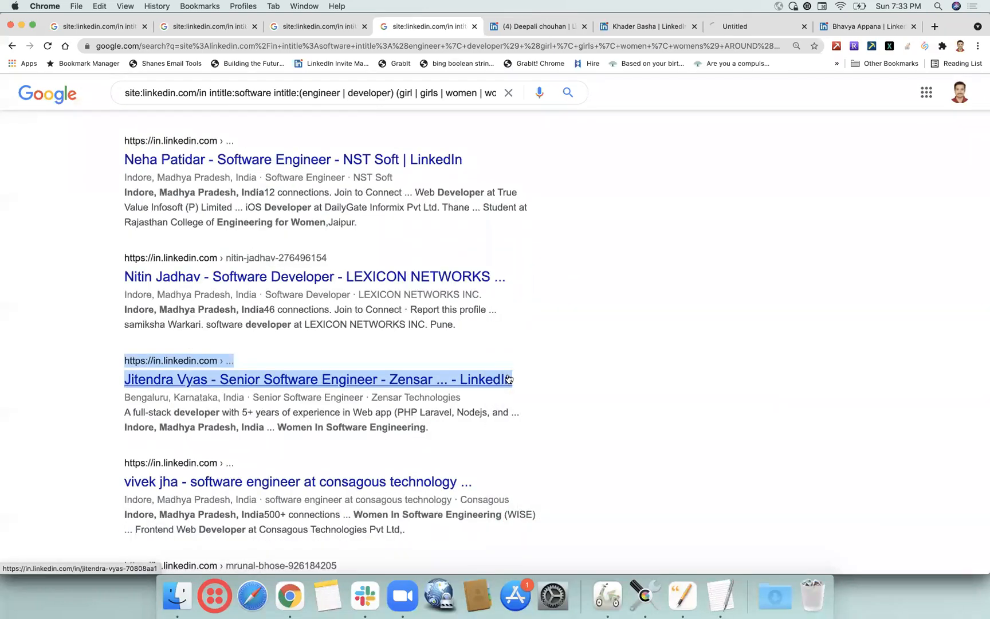
# Review the education, certifications and skills on the Mphasis software engineer's profile, and close that profile and the Zensar engineer's.
pyautogui.click(836, 28)
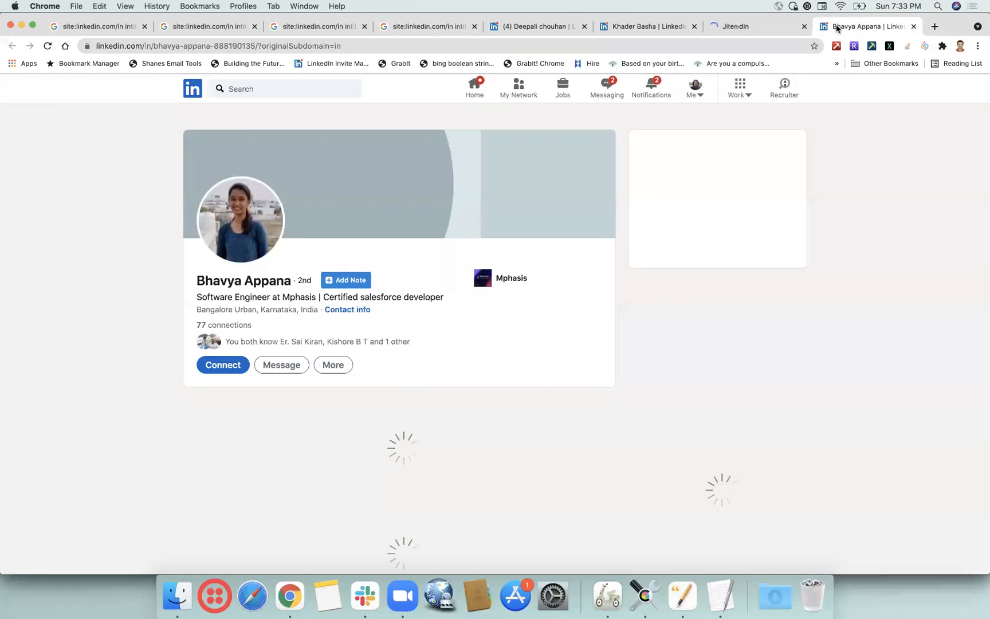
pyautogui.scroll(-3, 372, 346)
pyautogui.scroll(-3, 372, 347)
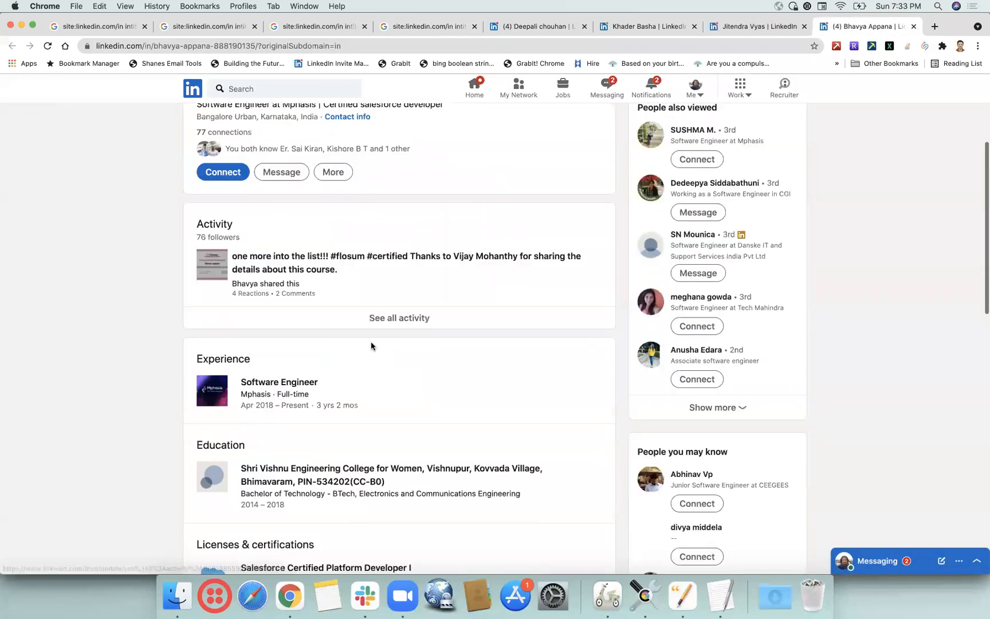
pyautogui.scroll(-3, 372, 338)
pyautogui.scroll(-2, 373, 335)
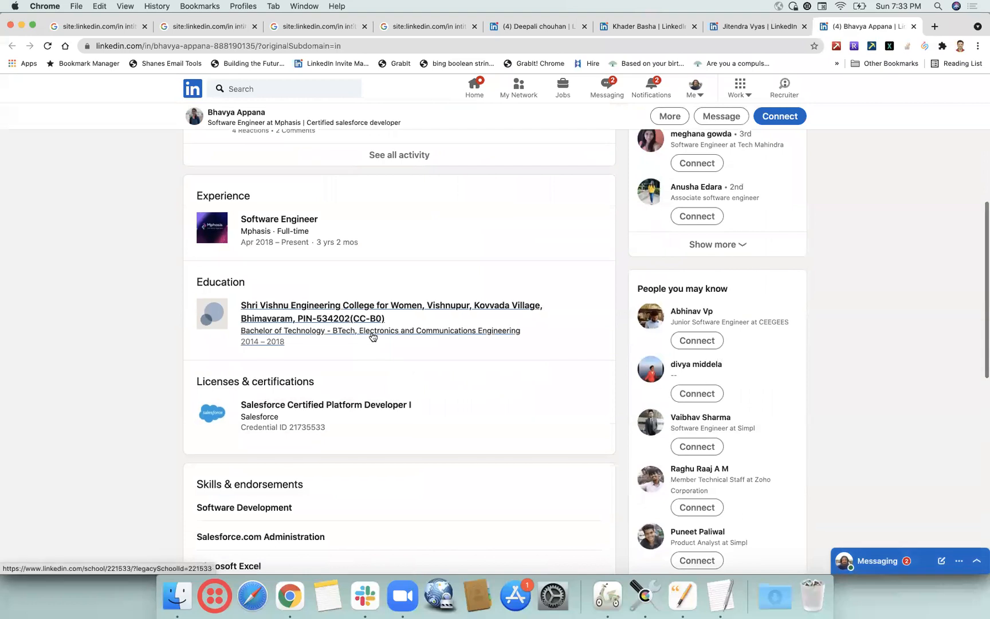
pyautogui.scroll(-3, 373, 337)
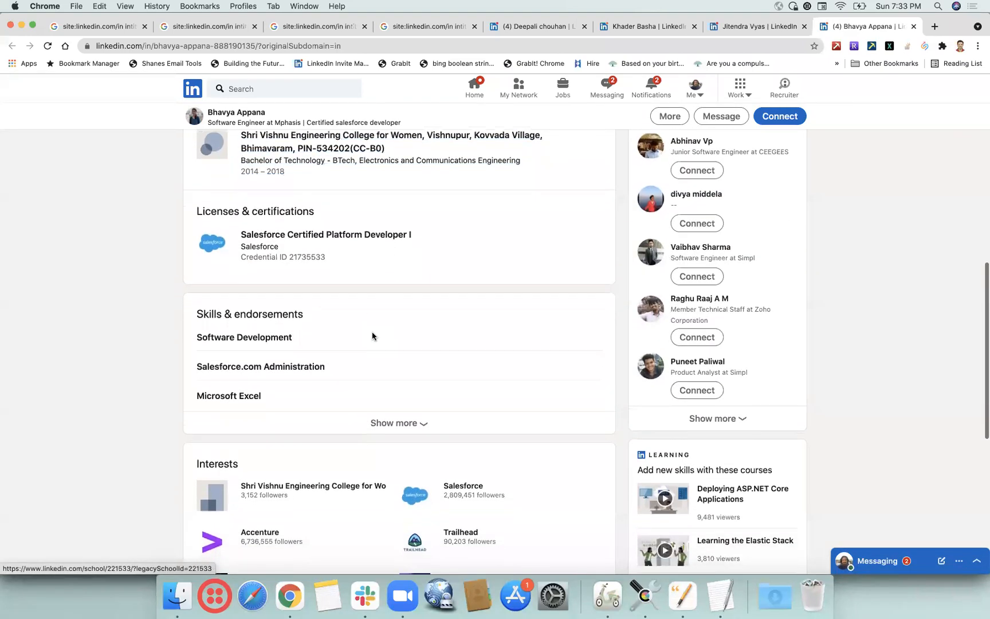
pyautogui.scroll(10, 373, 336)
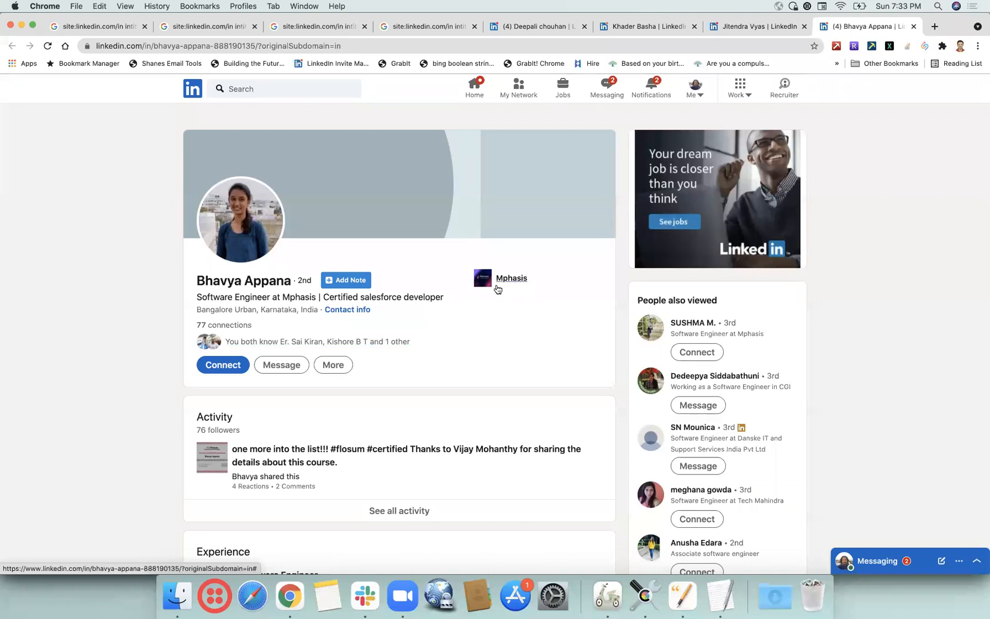
pyautogui.click(913, 26)
pyautogui.click(912, 27)
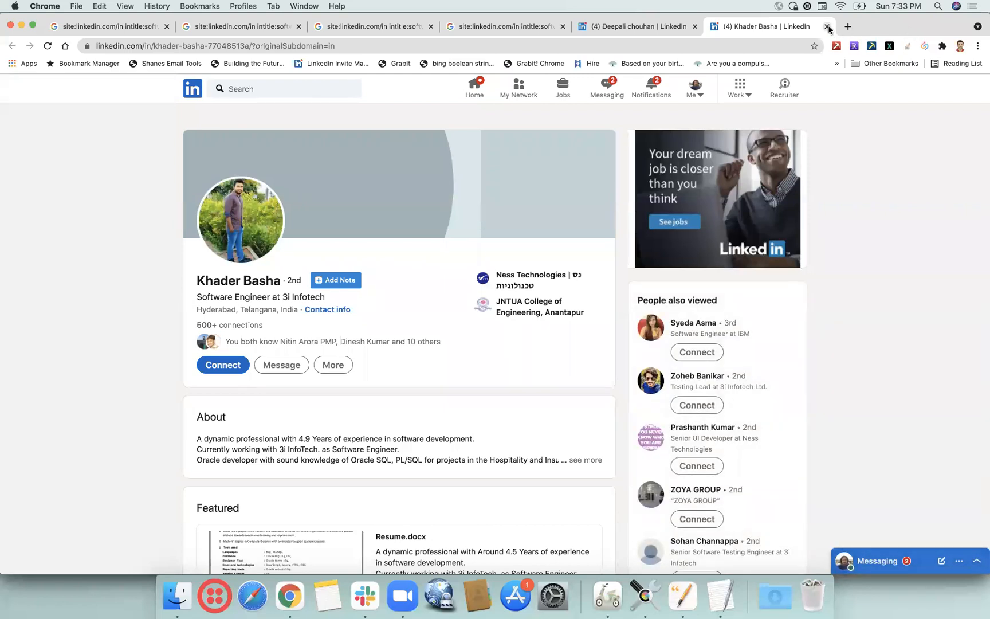
# Check the location and work history on the Ness senior software engineer's profile, and close the remaining profile tabs.
pyautogui.doubleClick(238, 324)
pyautogui.doubleClick(219, 310)
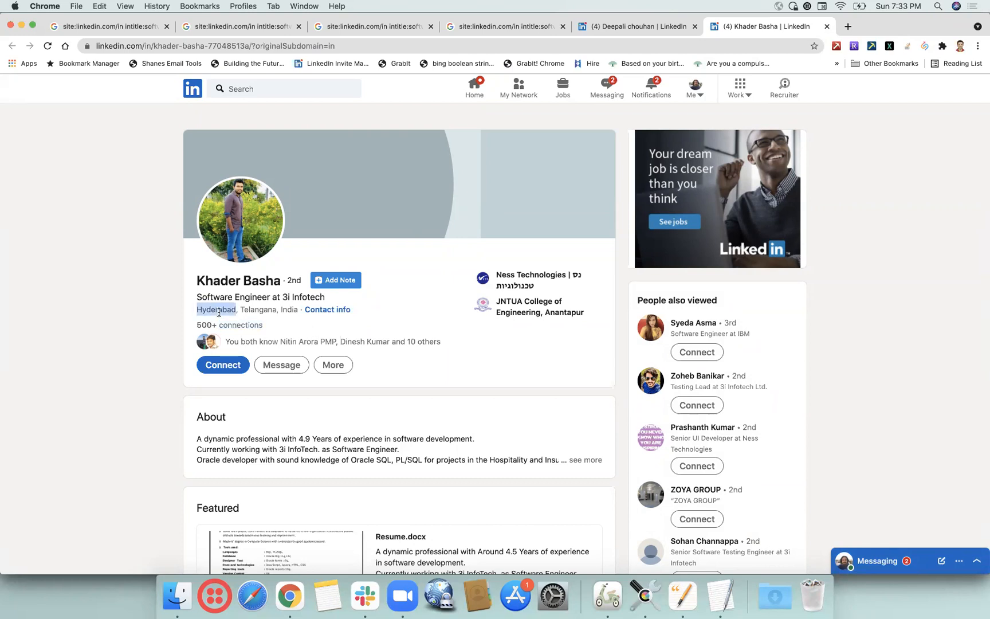
pyautogui.click(319, 292)
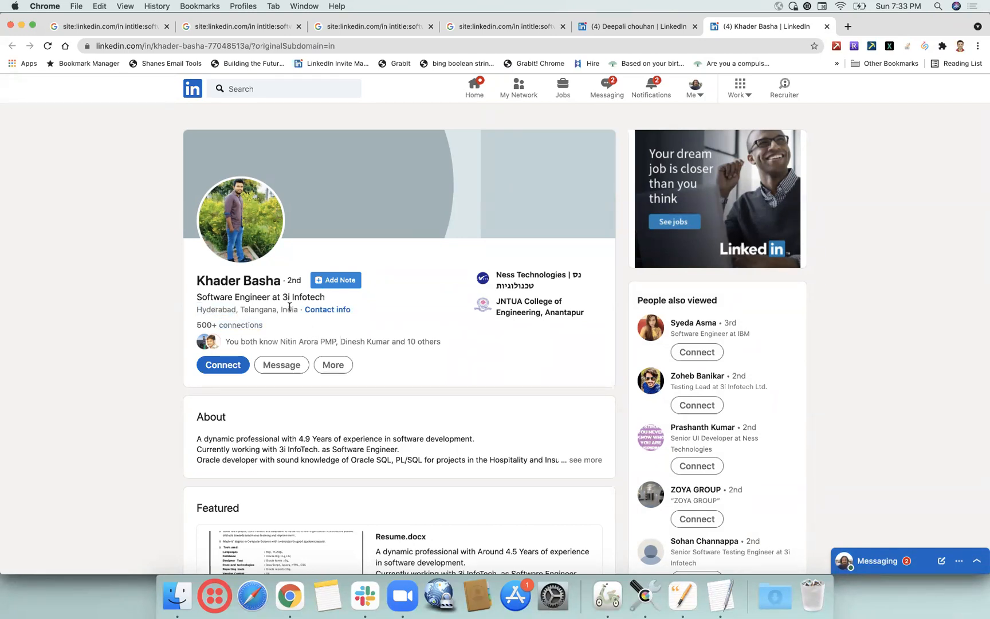
pyautogui.scroll(-10, 315, 350)
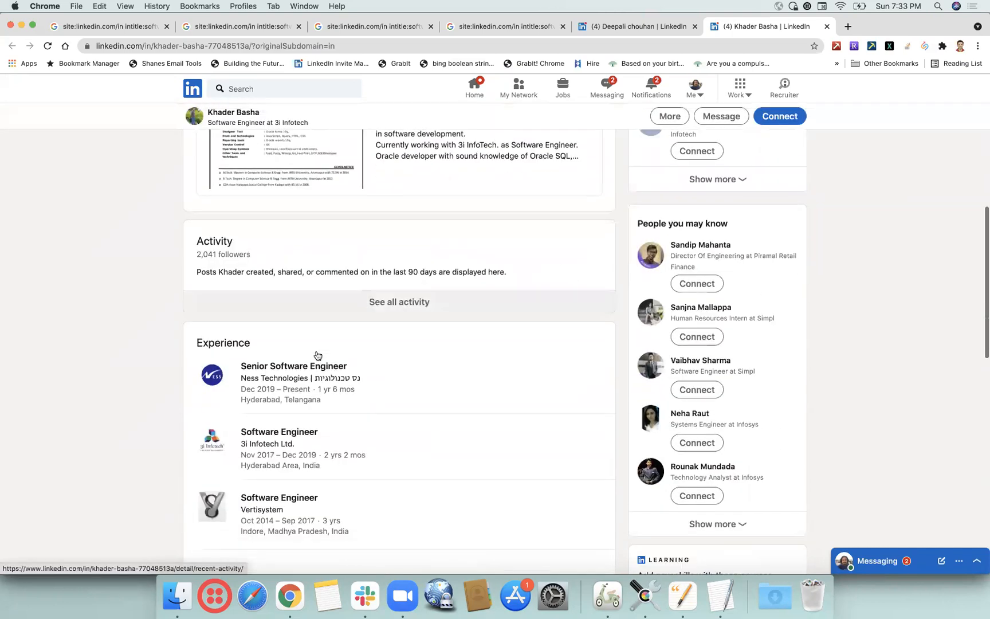
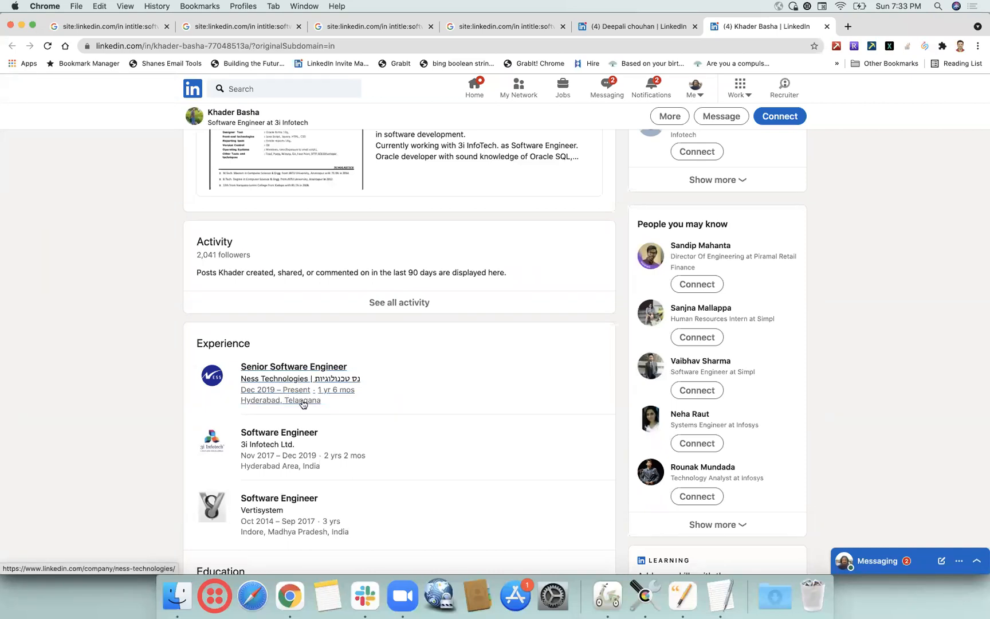
pyautogui.click(827, 26)
pyautogui.click(693, 29)
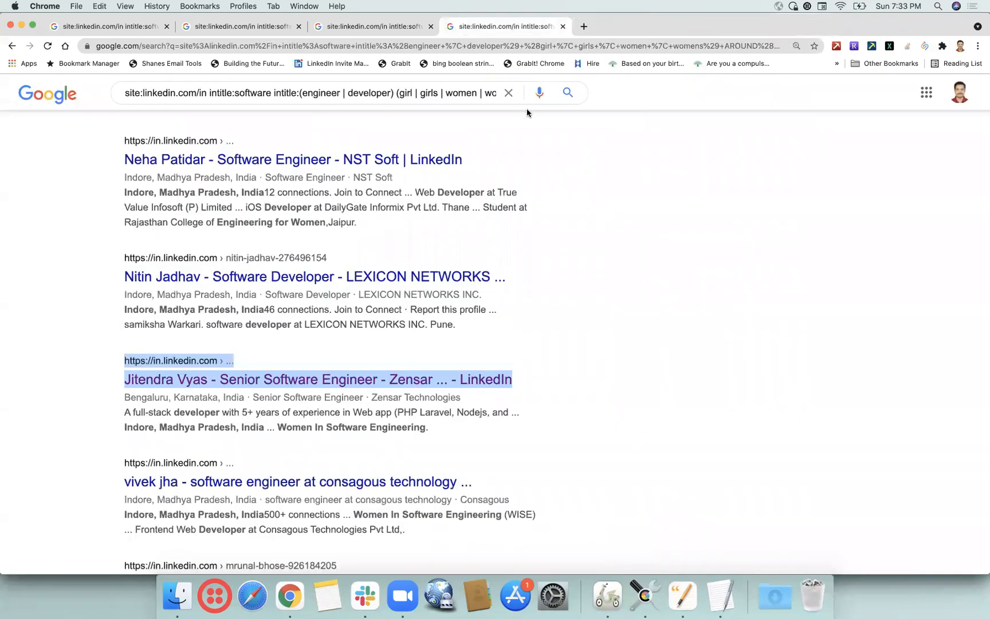
# Replace the quoted phrase "Indore, Madhya Pradesh, India" in the search string with Indore AROUND(4) present and run the search.
pyautogui.scroll(10, 527, 108)
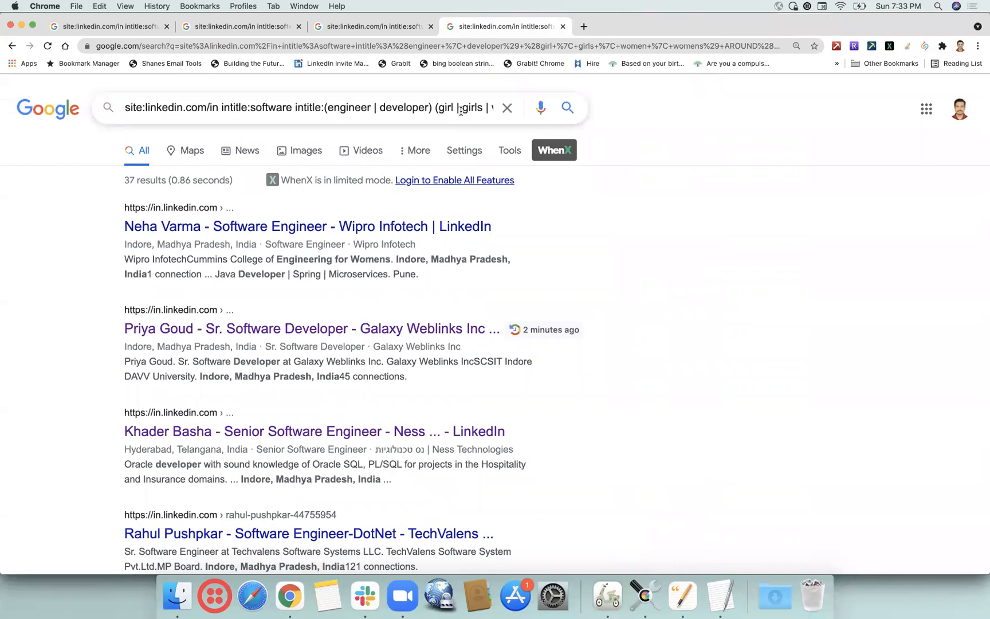
pyautogui.click(461, 108)
pyautogui.press('Right')
pyautogui.press('Right')
pyautogui.press('Right')
pyautogui.press('Right')
pyautogui.press('Right')
pyautogui.press('Right')
pyautogui.press('Right')
pyautogui.press('Right')
pyautogui.press('Right')
pyautogui.press('Right')
pyautogui.press('Right')
pyautogui.press('Right')
pyautogui.press('Right')
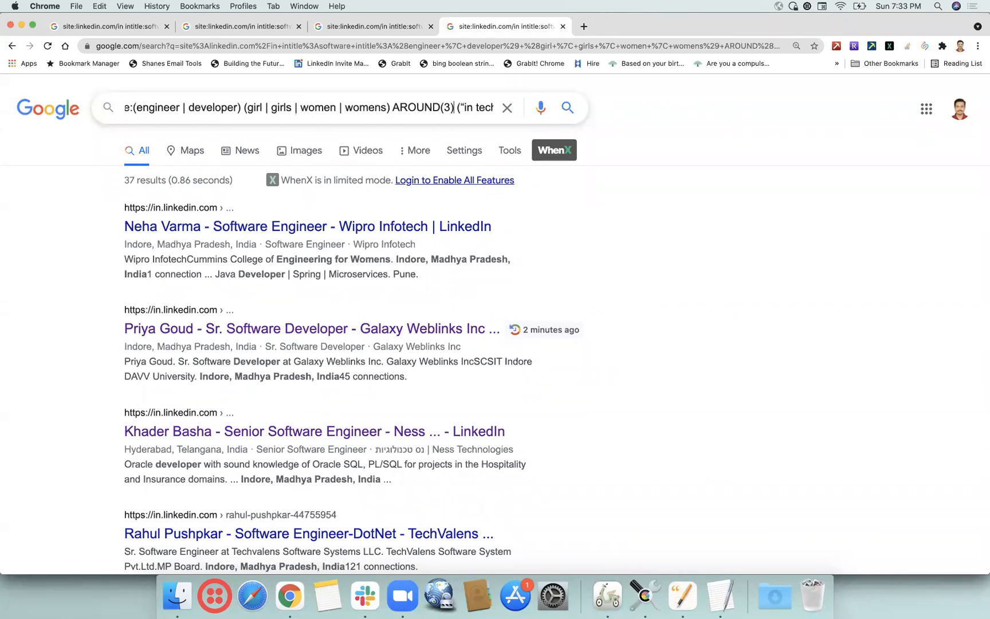
pyautogui.press('Right')
pyautogui.press('Right')
pyautogui.press('Right')
pyautogui.press('Right')
pyautogui.press('Right')
pyautogui.press('Right')
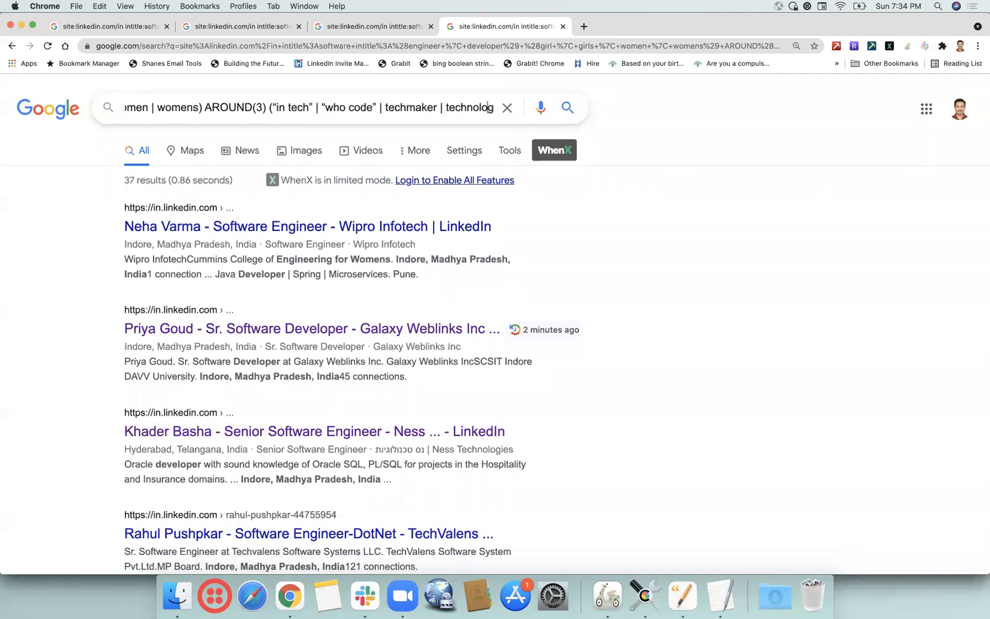
pyautogui.press('Right')
pyautogui.press('Right')
pyautogui.press('Right')
pyautogui.press('Right')
pyautogui.press('Right')
pyautogui.press('Right')
pyautogui.press('Right')
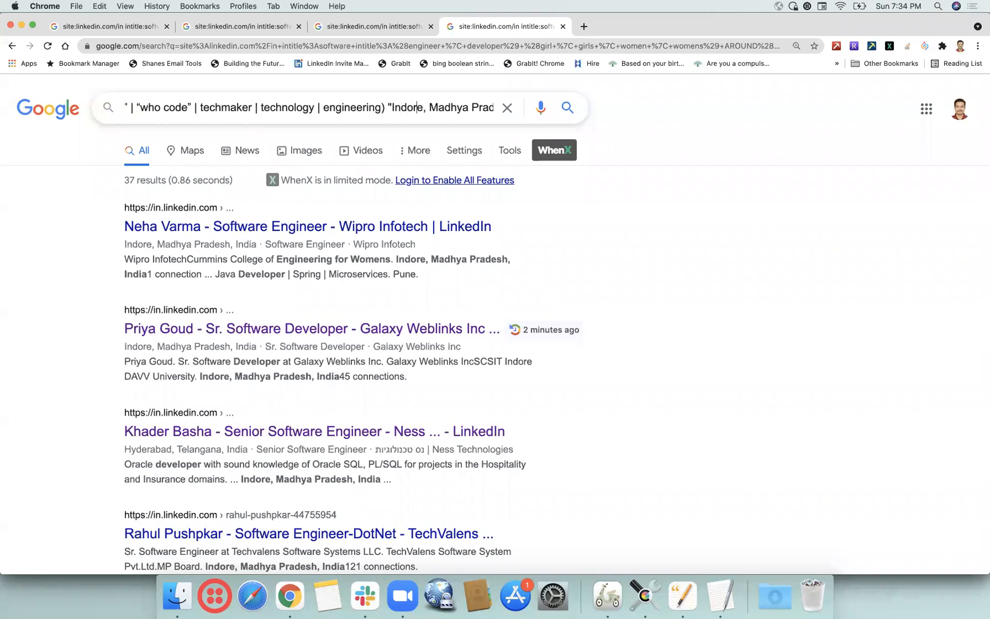
pyautogui.press('Right')
pyautogui.press('Right')
pyautogui.press('Right')
pyautogui.press('Right')
pyautogui.press('Right')
pyautogui.press('Right')
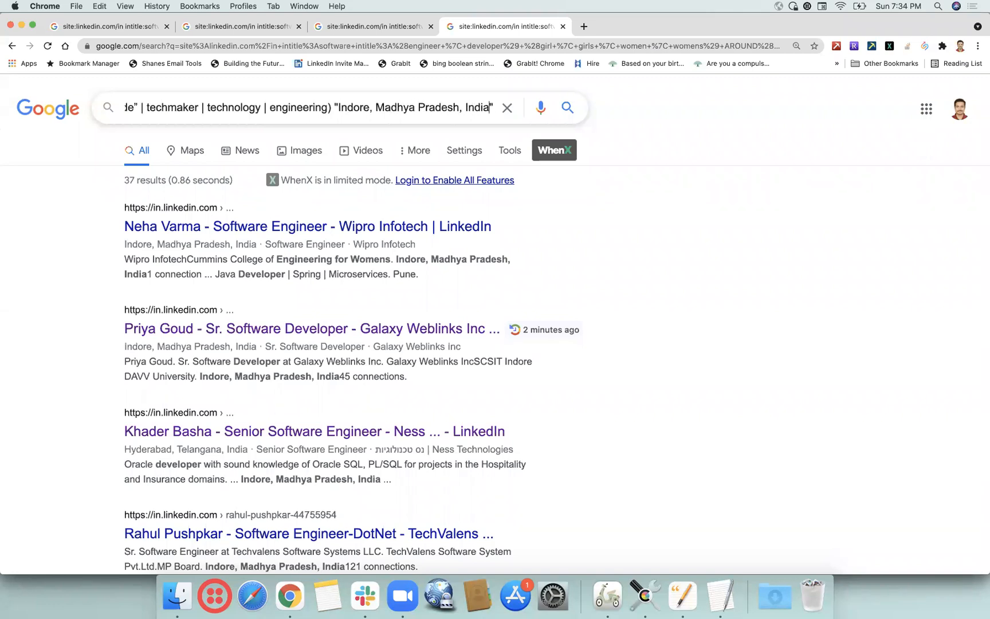
pyautogui.press('Left')
pyautogui.press('Left')
pyautogui.press('Left')
pyautogui.press('Left')
pyautogui.press('Left')
pyautogui.press('Left')
pyautogui.press('Left')
pyautogui.press('Left')
pyautogui.press('Left')
pyautogui.press('Left')
pyautogui.press('Left')
pyautogui.press('Left')
pyautogui.press('Left')
pyautogui.press('Left')
pyautogui.press('Left')
pyautogui.press('Left')
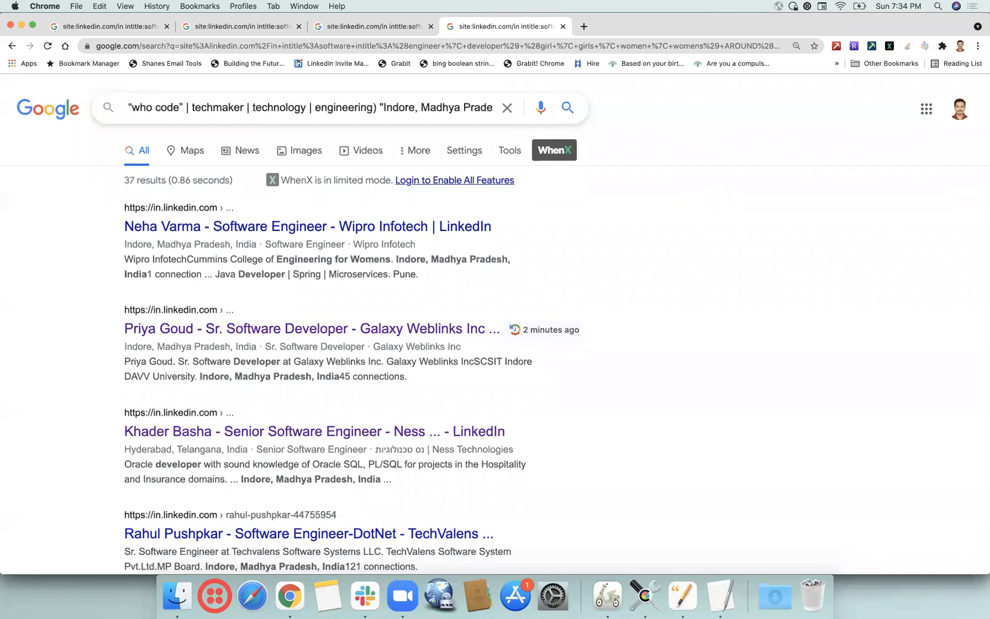
pyautogui.press('Left')
pyautogui.press('Left')
pyautogui.press('Left')
pyautogui.press('Left')
pyautogui.press('Left')
pyautogui.press('Left')
pyautogui.press('Left')
pyautogui.press('Left')
pyautogui.press('Left')
pyautogui.press('Left')
pyautogui.press('Left')
pyautogui.press('Left')
pyautogui.press('Left')
pyautogui.press('Left')
pyautogui.press('Left')
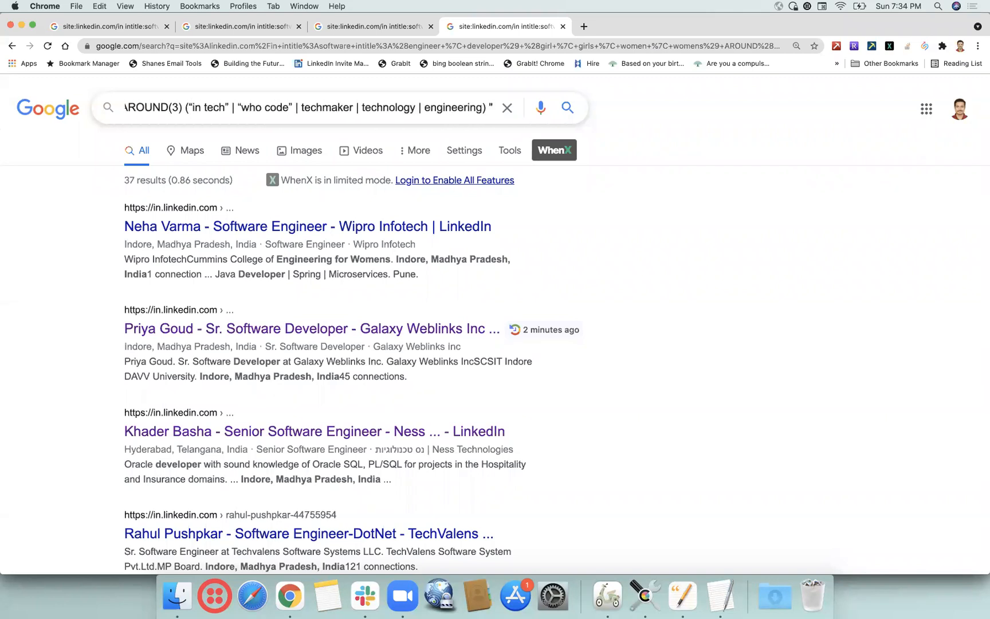
pyautogui.press('Right')
pyautogui.press('Right')
pyautogui.press('Right')
pyautogui.press('Right')
pyautogui.press('Right')
pyautogui.press('Right')
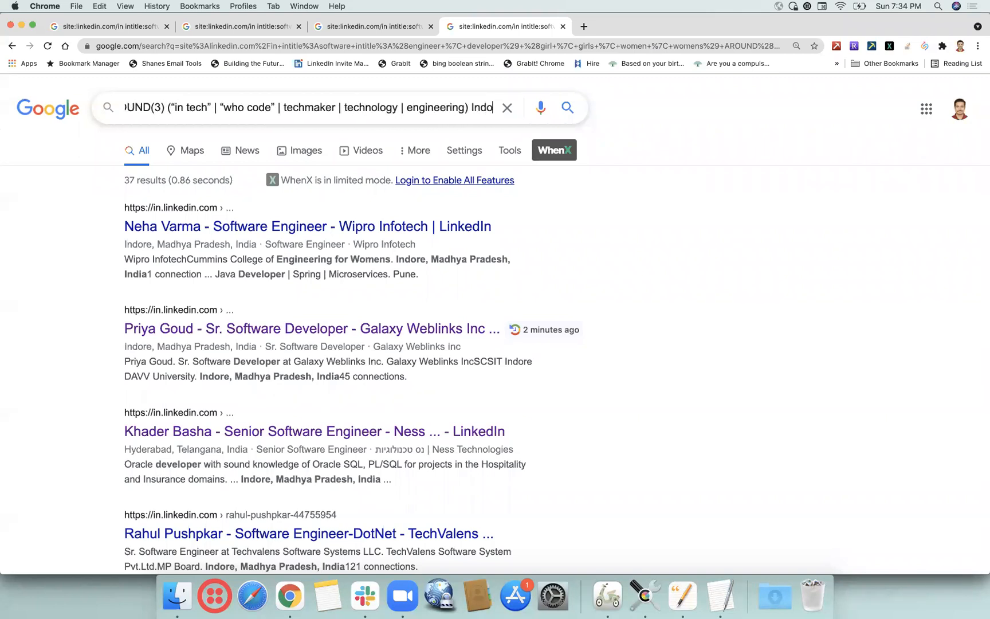
pyautogui.write('ARR')
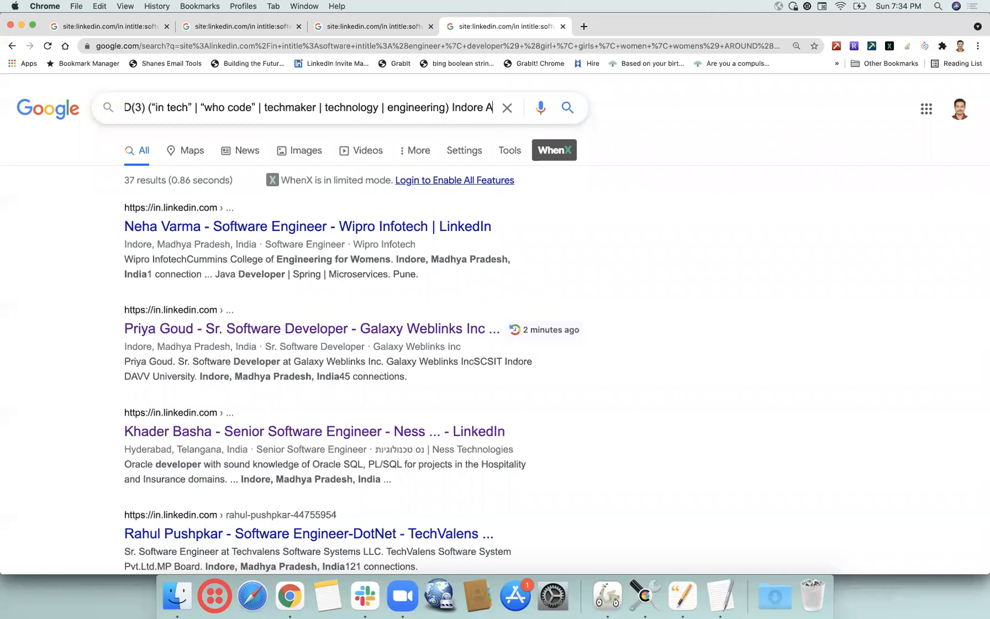
pyautogui.press('BackSpace')
pyautogui.write('OUND(')
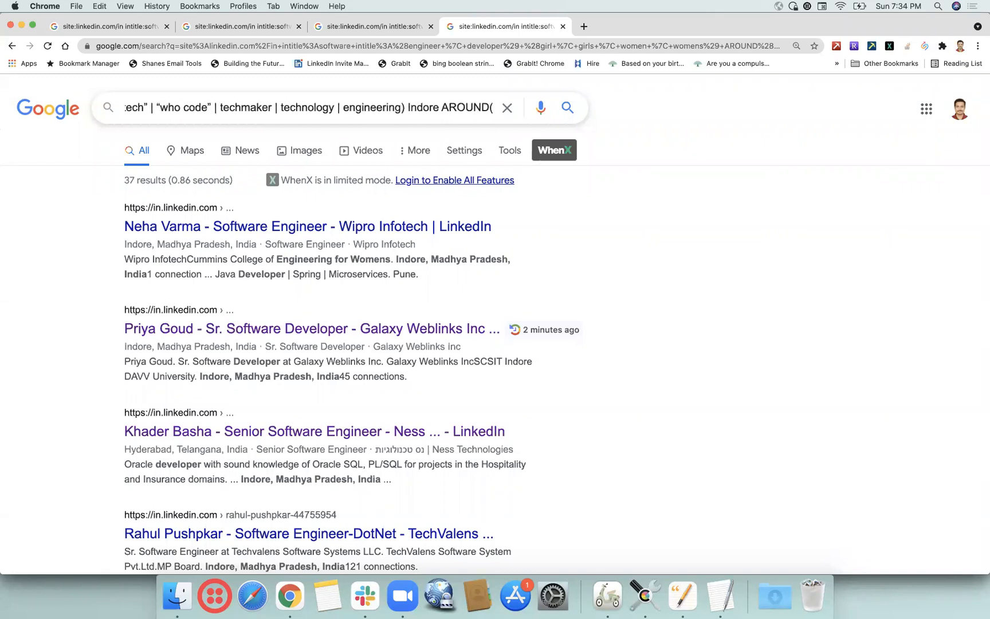
pyautogui.write('4')
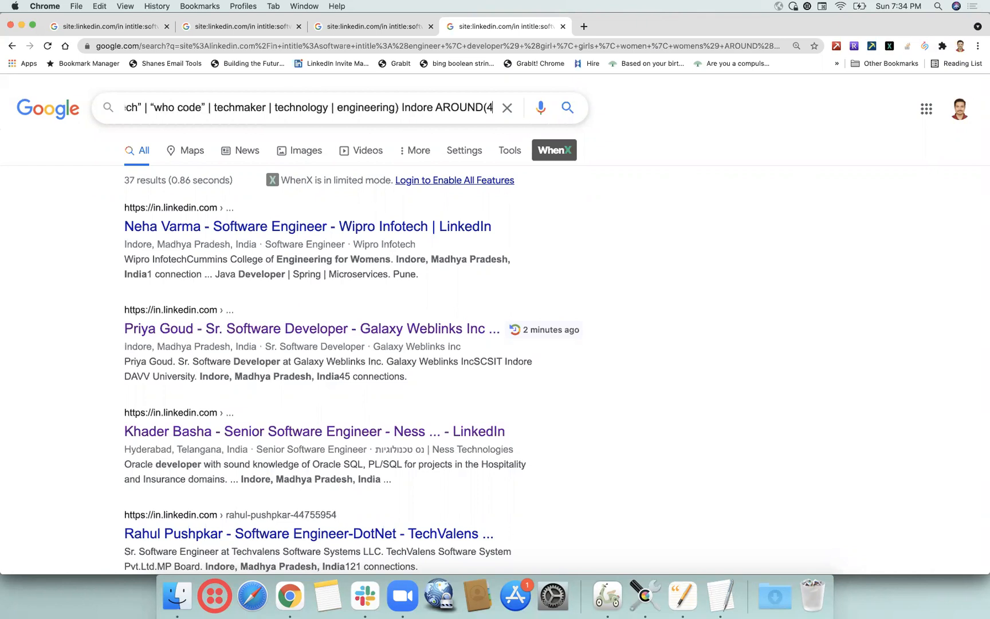
pyautogui.write(')')
pyautogui.write(' presen')
pyautogui.write('t')
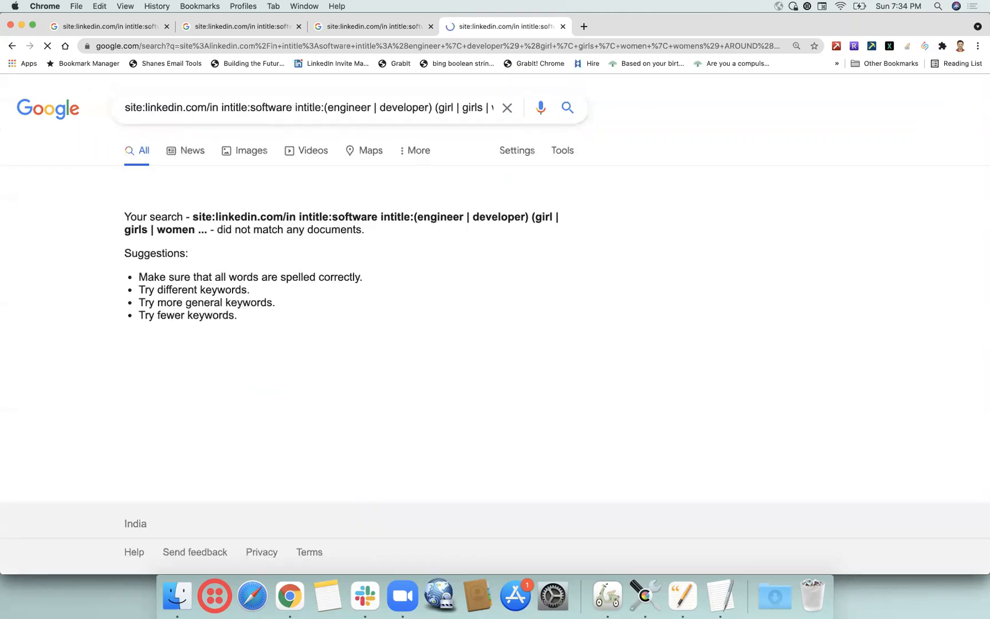
# Replace present with connections after Indore AROUND(4) in the search string, run the search and look through the results.
pyautogui.click(454, 113)
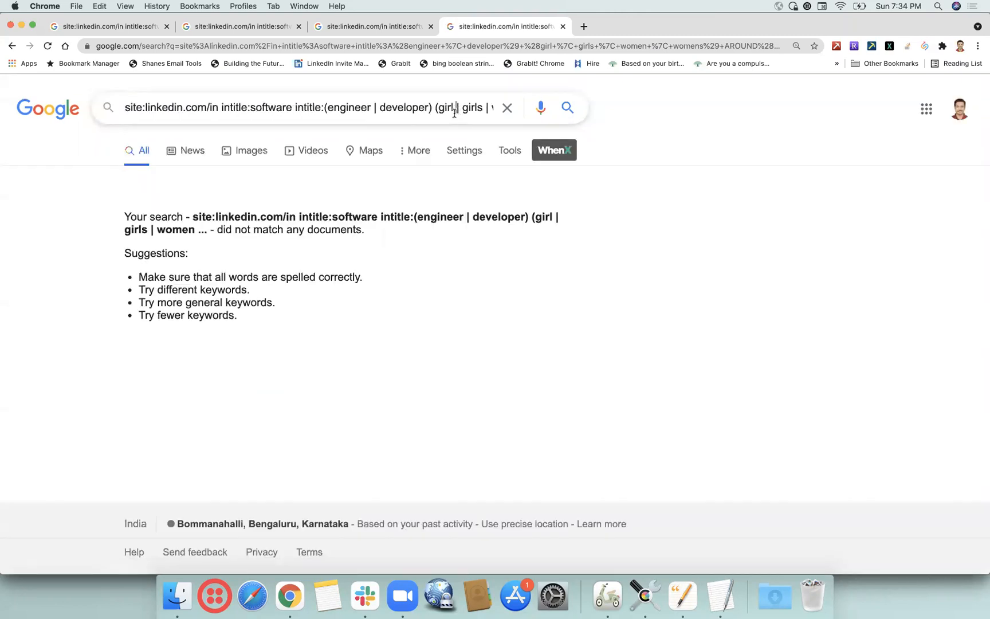
pyautogui.press('Right')
pyautogui.press('Right')
pyautogui.press('Right')
pyautogui.press('Right')
pyautogui.press('Right')
pyautogui.press('Right')
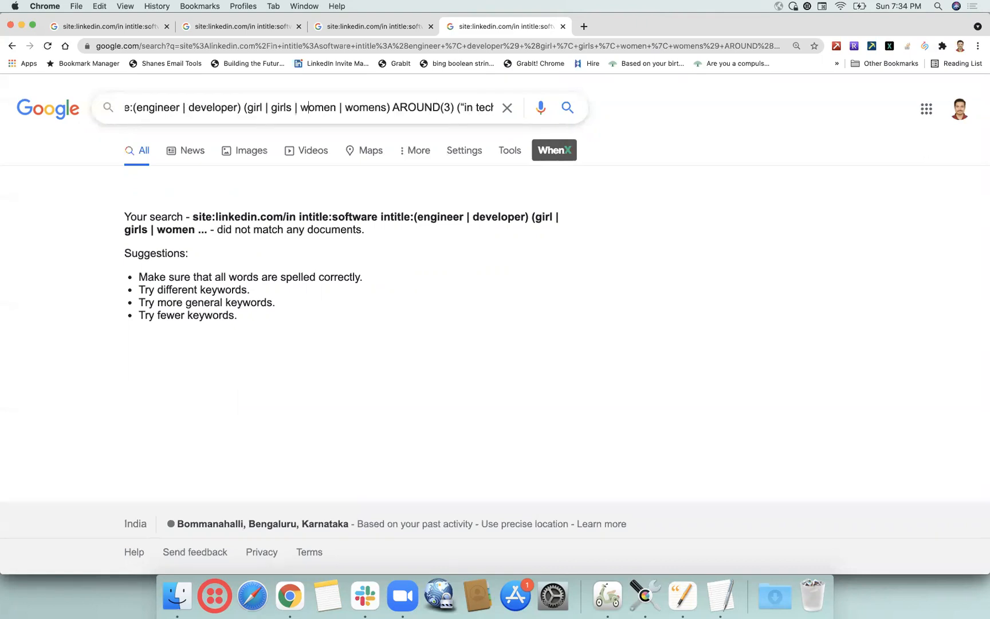
pyautogui.press('Right')
pyautogui.press('Right')
pyautogui.press('Right')
pyautogui.press('Right')
pyautogui.press('Right')
pyautogui.press('Right')
pyautogui.press('Right')
pyautogui.press('Right')
pyautogui.press('Right')
pyautogui.press('Right')
pyautogui.press('Right')
pyautogui.press('Right')
pyautogui.press('Right')
pyautogui.press('Right')
pyautogui.press('Right')
pyautogui.press('Right')
pyautogui.press('Right')
pyautogui.press('Right')
pyautogui.press('Right')
pyautogui.press('Right')
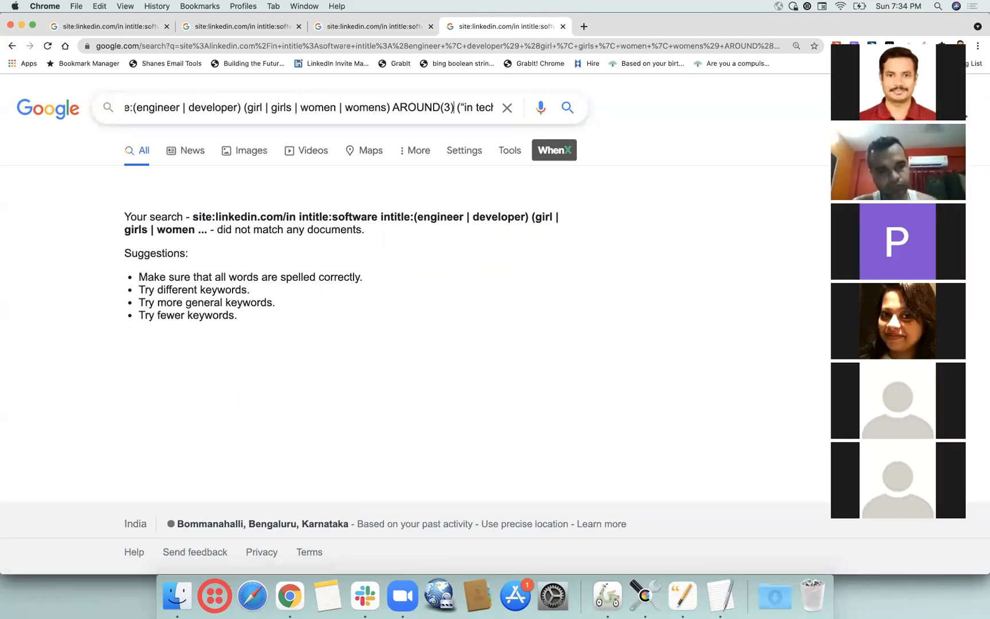
pyautogui.press('Right')
pyautogui.press('Right')
pyautogui.press('Right')
pyautogui.press('Right')
pyautogui.press('Right')
pyautogui.press('Right')
pyautogui.press('Right')
pyautogui.press('Right')
pyautogui.press('Right')
pyautogui.press('Right')
pyautogui.press('Right')
pyautogui.press('Right')
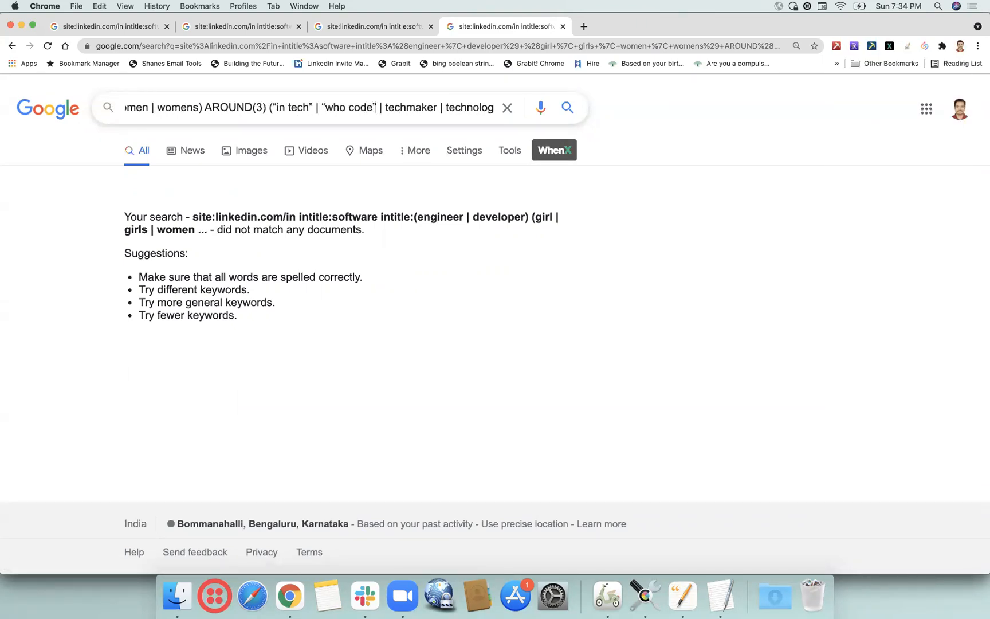
pyautogui.press('Right')
pyautogui.press('Right')
pyautogui.press('Right')
pyautogui.press('Right')
pyautogui.press('Right')
pyautogui.press('Right')
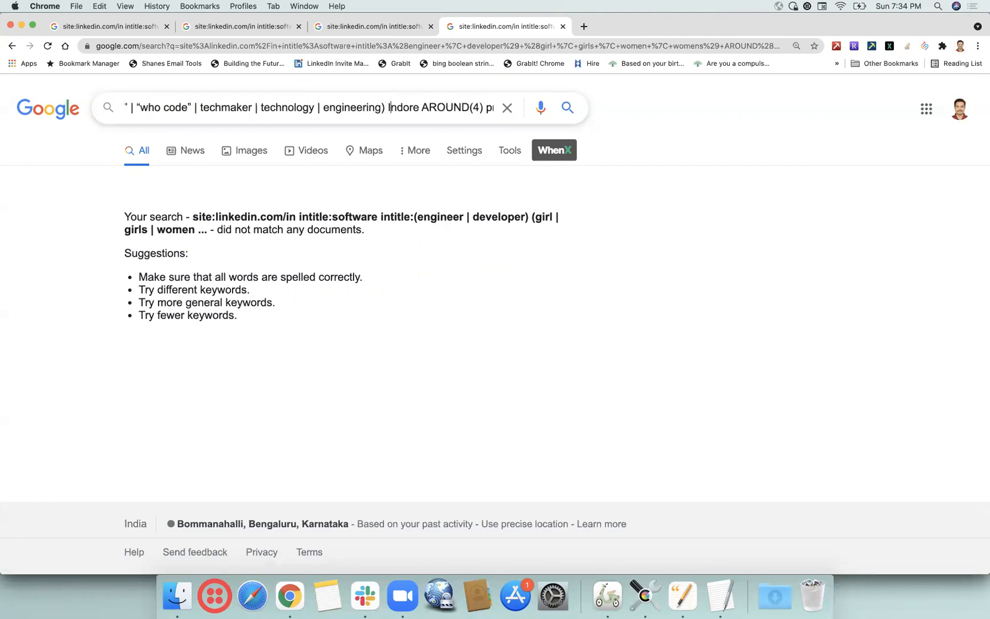
pyautogui.press('Right')
pyautogui.press('Right')
pyautogui.press('Right')
pyautogui.press('Right')
pyautogui.press('Right')
pyautogui.press('Right')
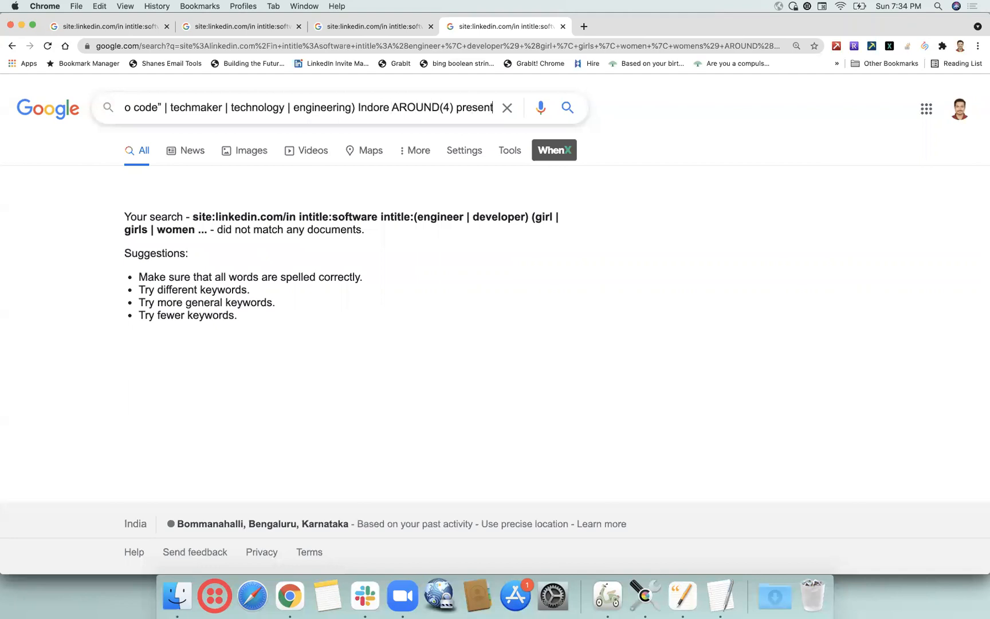
pyautogui.press('Left')
pyautogui.press('Left')
pyautogui.press('Left')
pyautogui.press('Left')
pyautogui.press('Left')
pyautogui.press('Left')
pyautogui.press('Left')
pyautogui.press('Left')
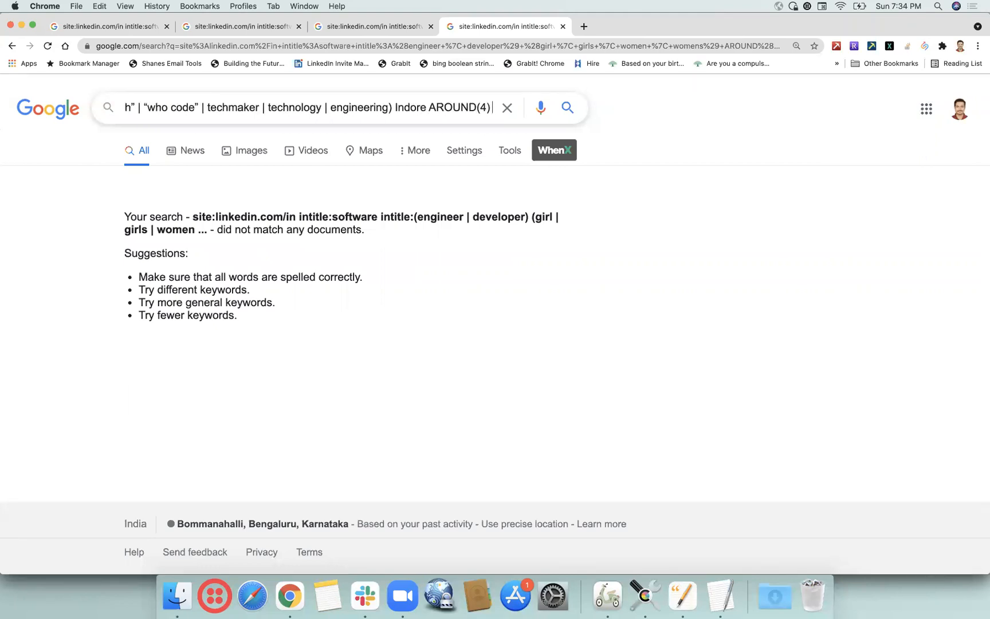
pyautogui.write('indi')
pyautogui.press('BackSpace')
pyautogui.press('BackSpace')
pyautogui.press('BackSpace')
pyautogui.press('BackSpace')
pyautogui.write('co')
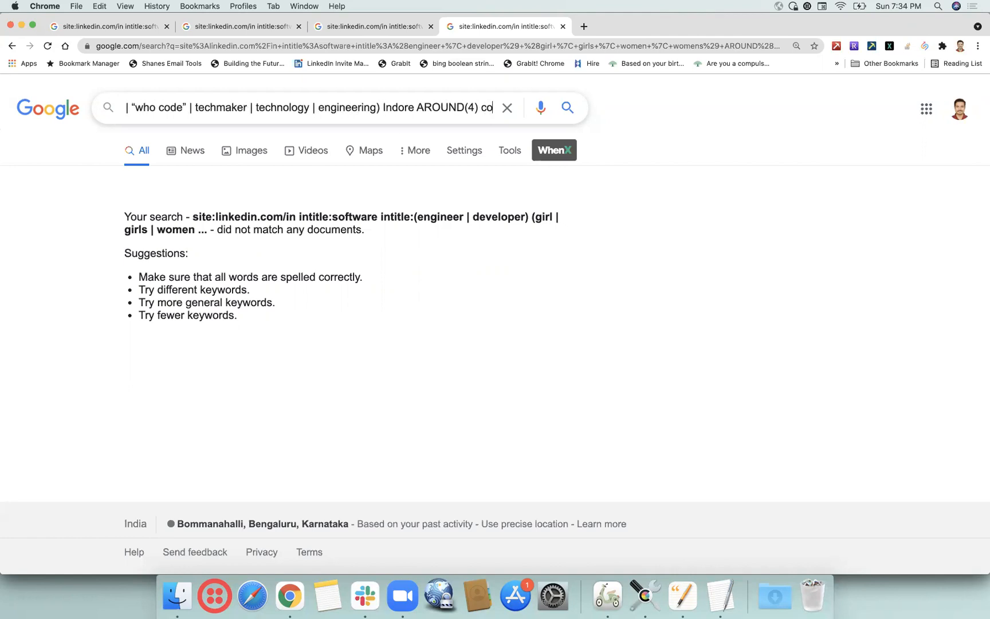
pyautogui.write('nnections')
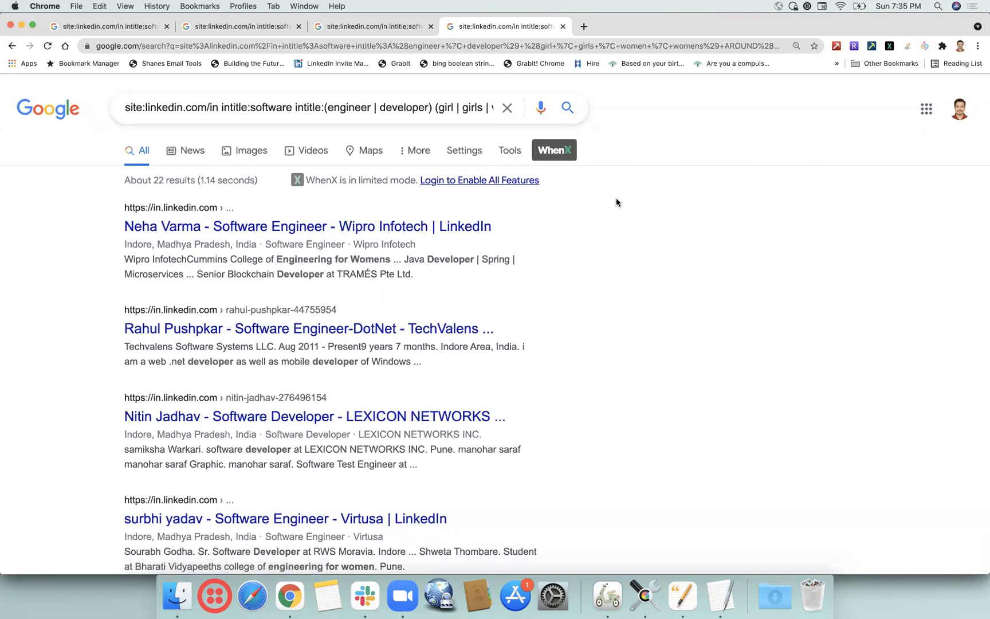
pyautogui.scroll(-6, 591, 316)
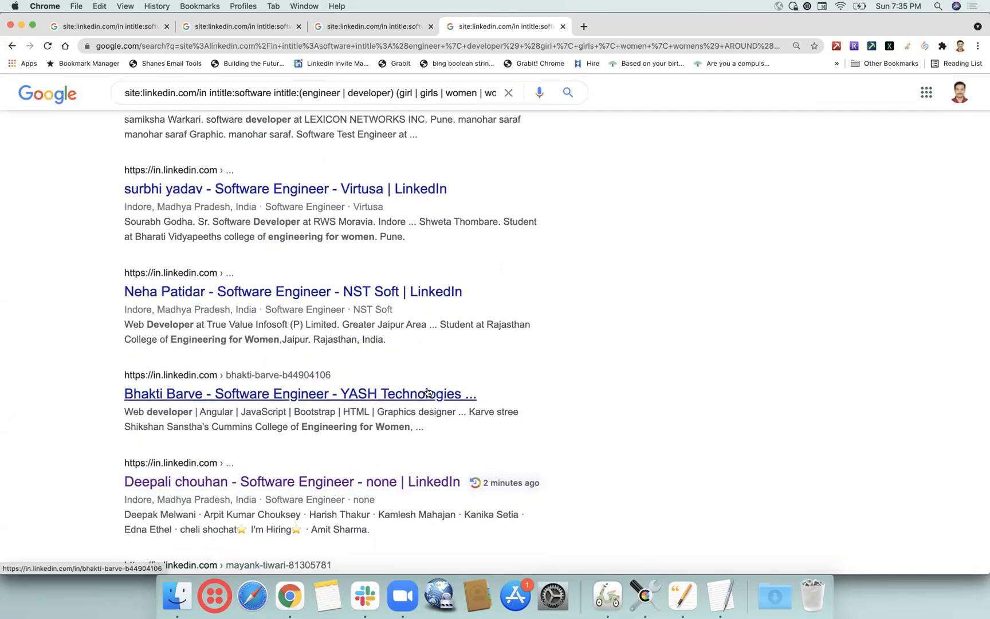
# Open the YASH Technologies, Systematix Infotech and The Smart Cube profiles from the search results in new tabs.
pyautogui.rightClick(426, 392)
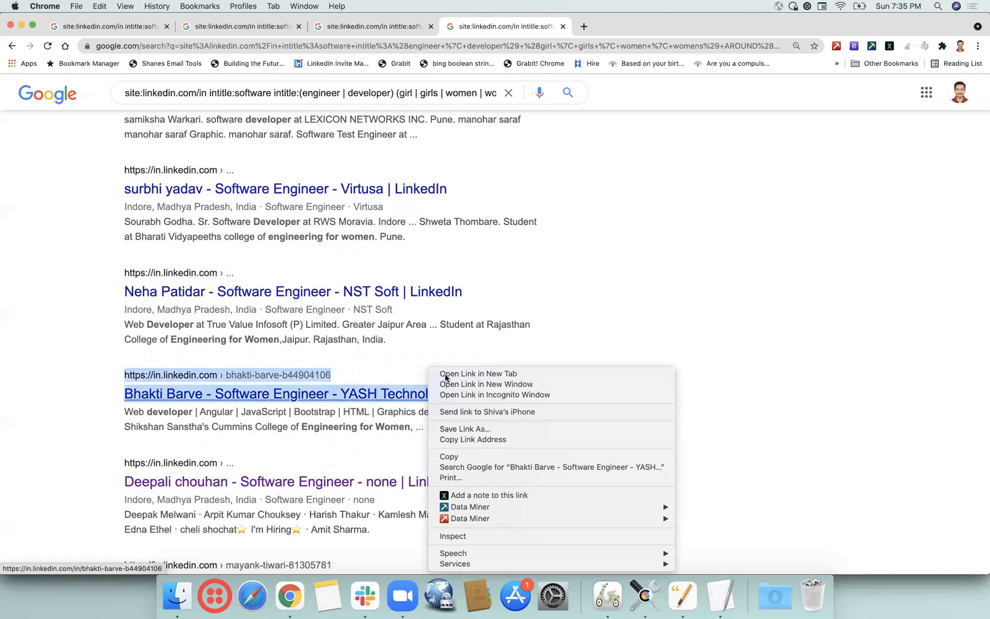
pyautogui.click(469, 374)
pyautogui.scroll(-4, 569, 338)
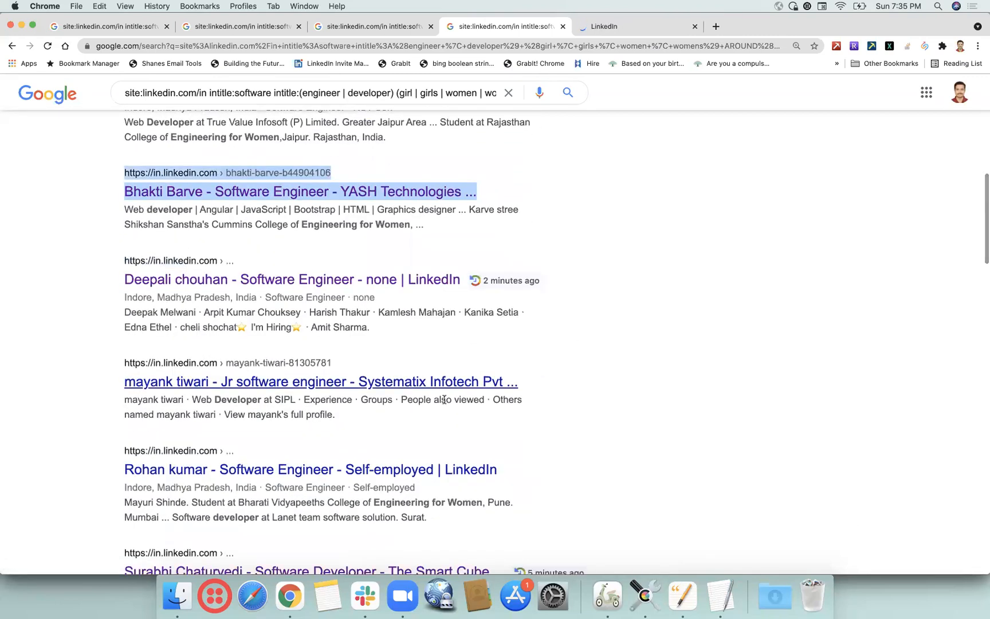
pyautogui.rightClick(440, 389)
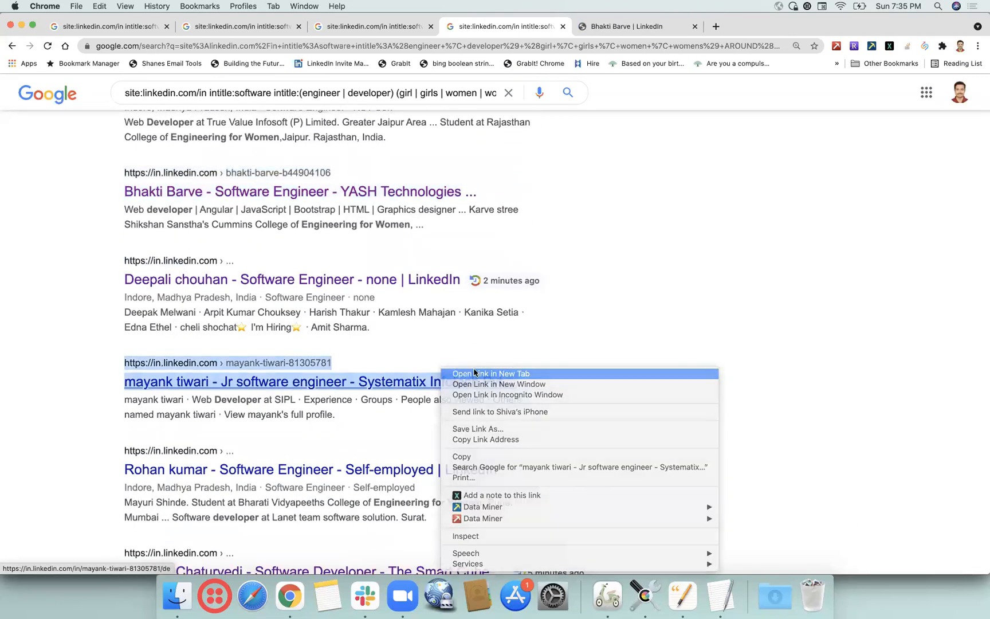
pyautogui.click(470, 372)
pyautogui.scroll(-4, 614, 352)
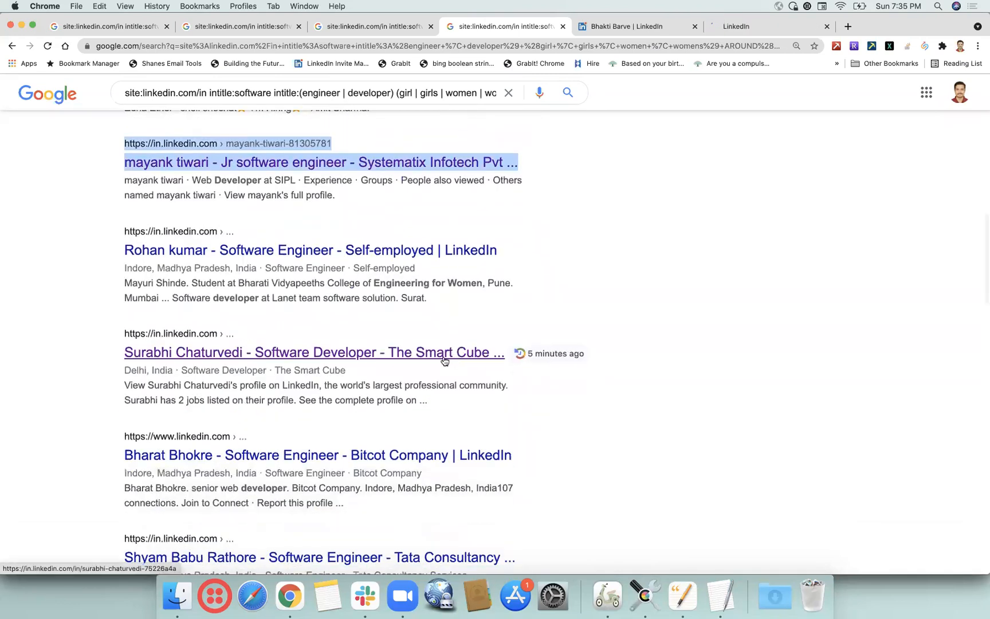
pyautogui.rightClick(441, 356)
pyautogui.click(624, 358)
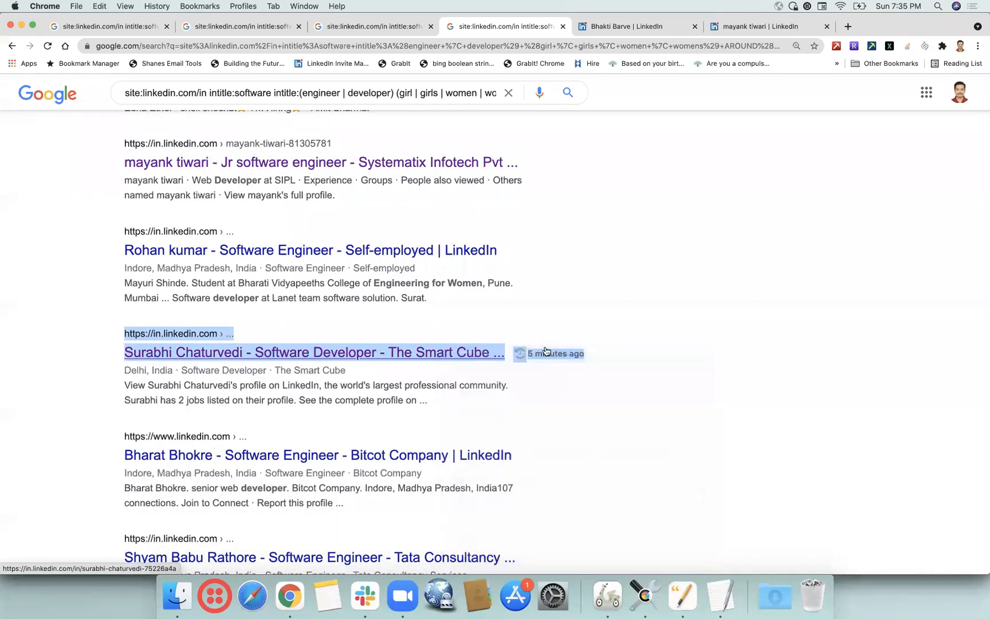
# Check the locations on the YASH, Systematix and Smart Cube profiles and the Smart Cube developer's work and education history, and close all three tabs.
pyautogui.scroll(-2, 626, 351)
pyautogui.scroll(-4, 626, 351)
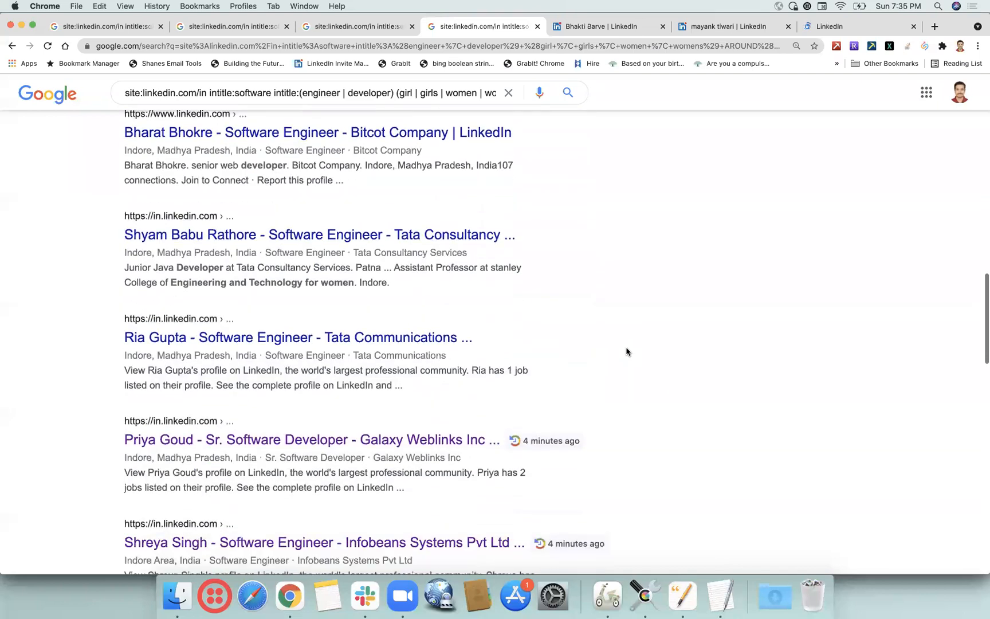
pyautogui.scroll(-6, 626, 346)
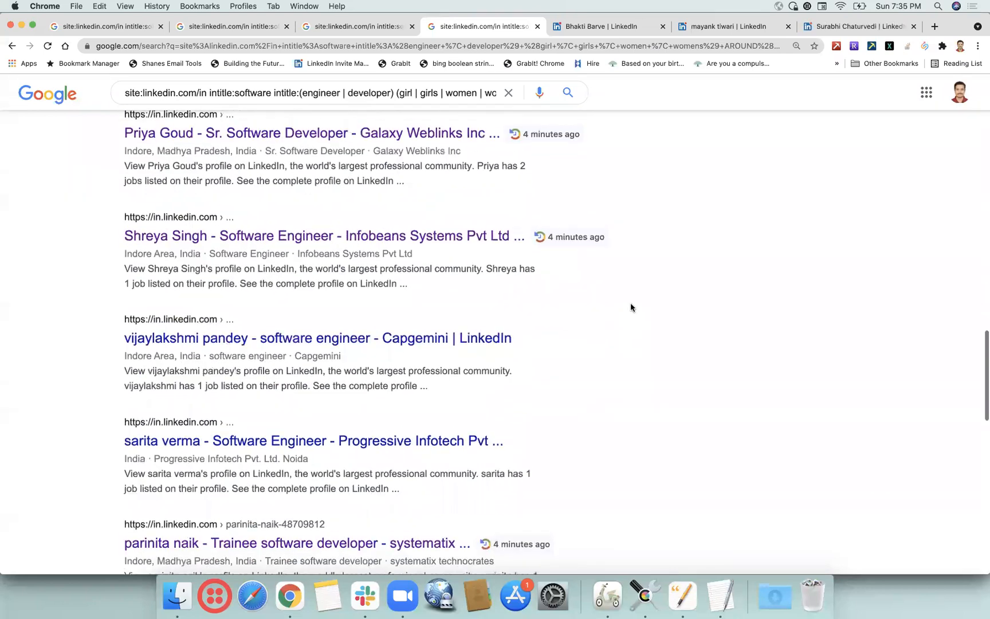
pyautogui.scroll(-6, 630, 306)
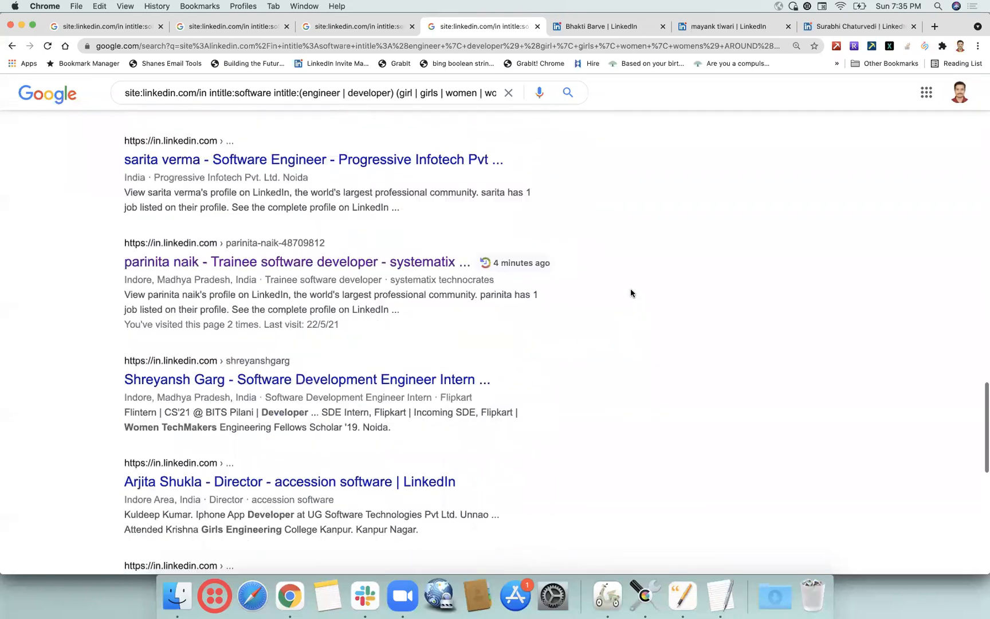
pyautogui.scroll(-5, 630, 290)
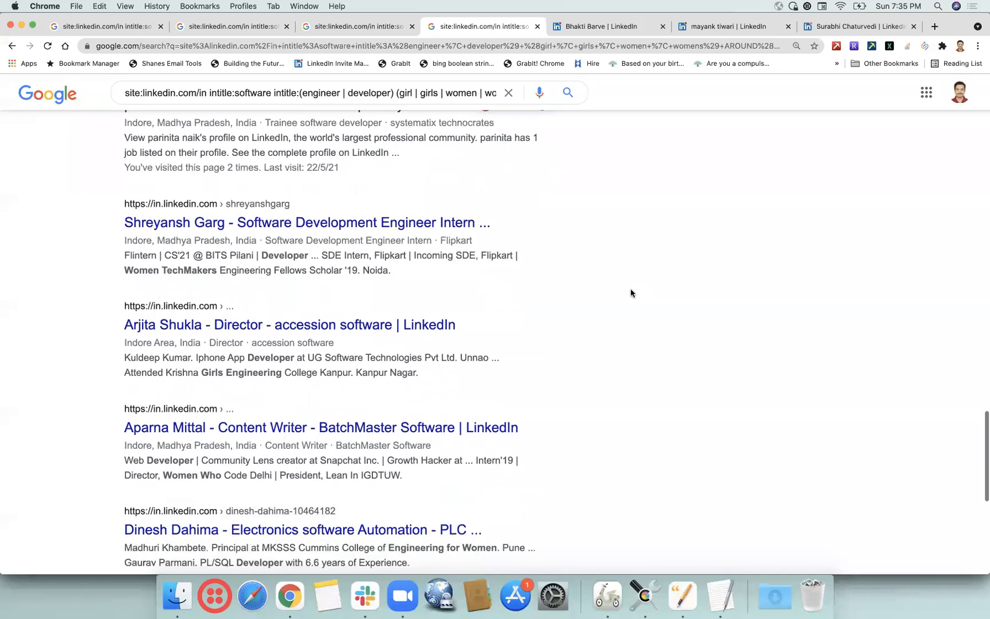
pyautogui.scroll(-2, 630, 289)
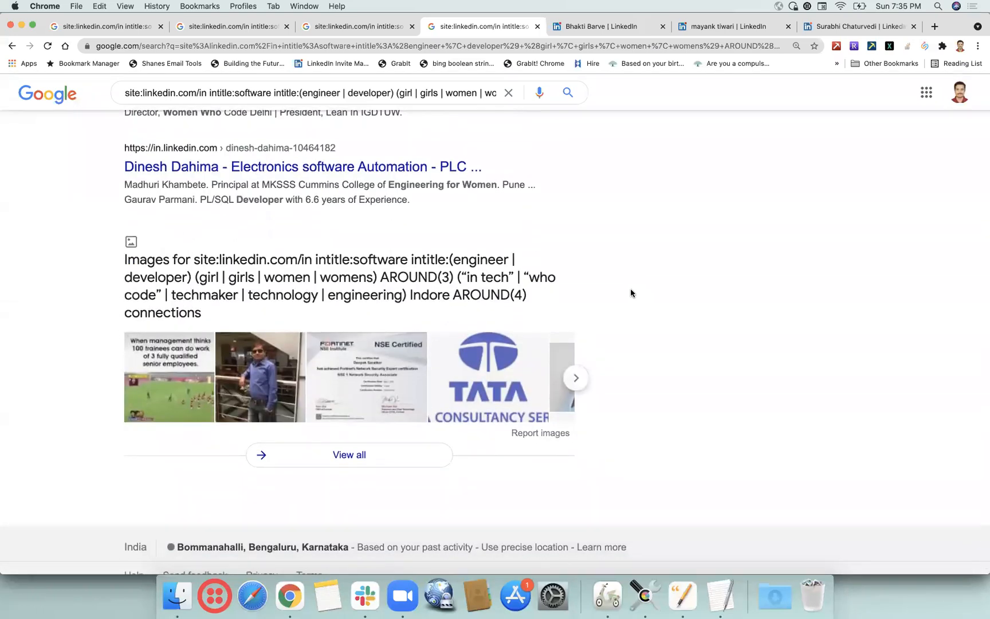
pyautogui.click(593, 27)
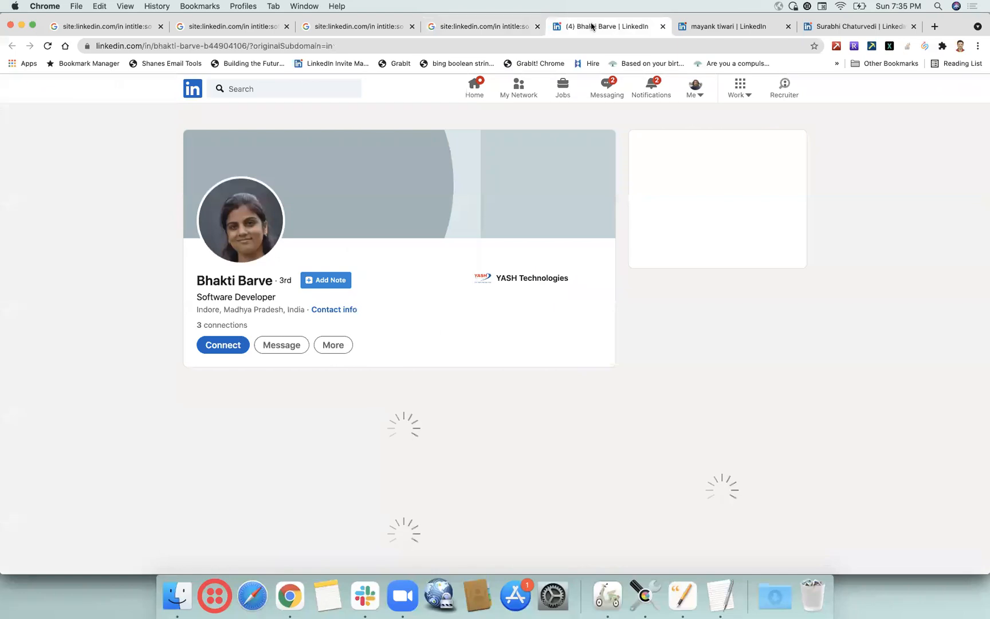
pyautogui.click(708, 27)
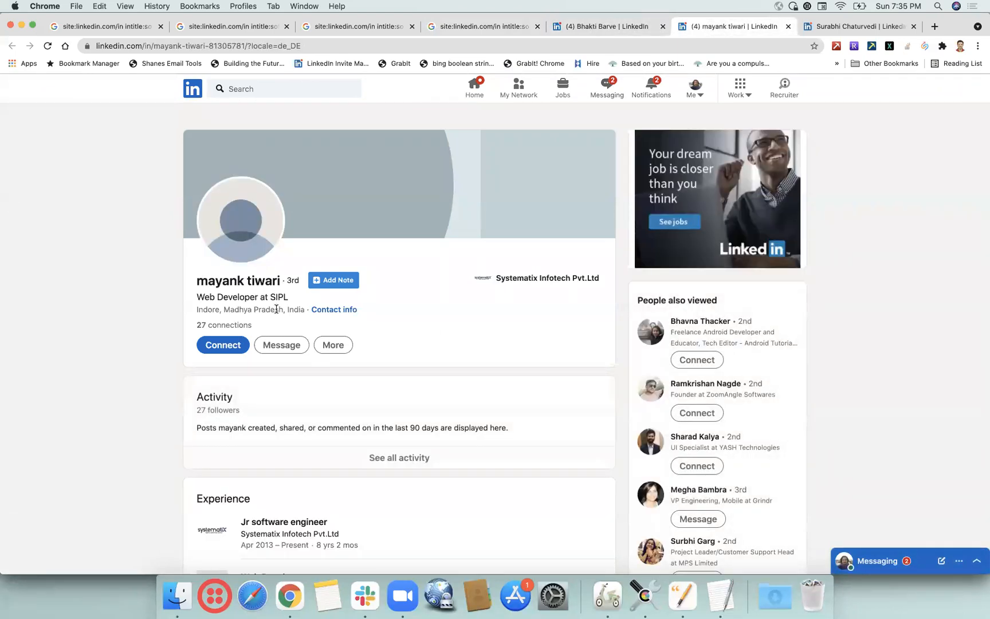
pyautogui.click(826, 29)
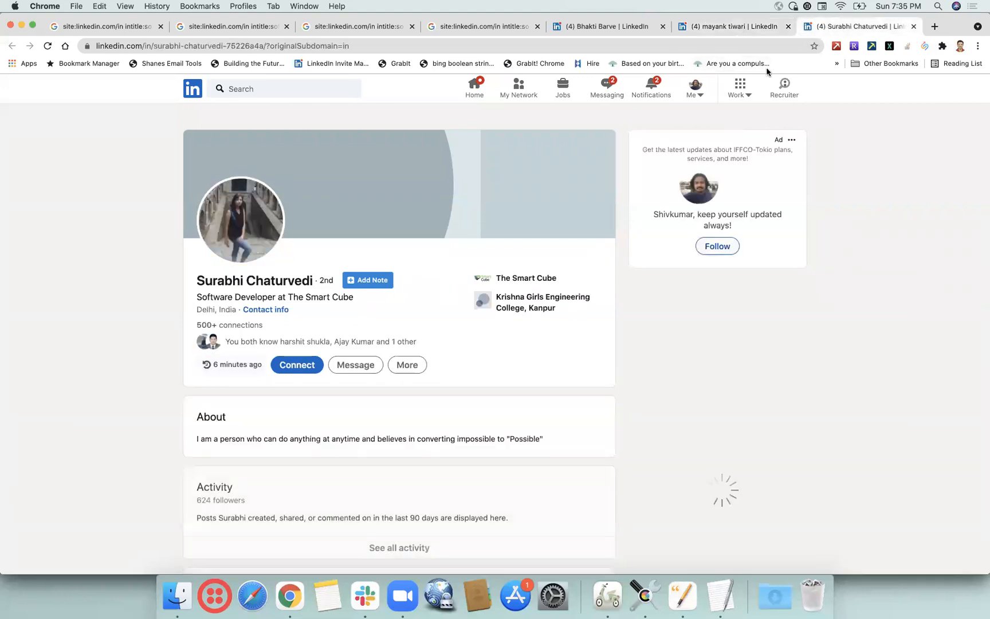
pyautogui.scroll(-5, 523, 250)
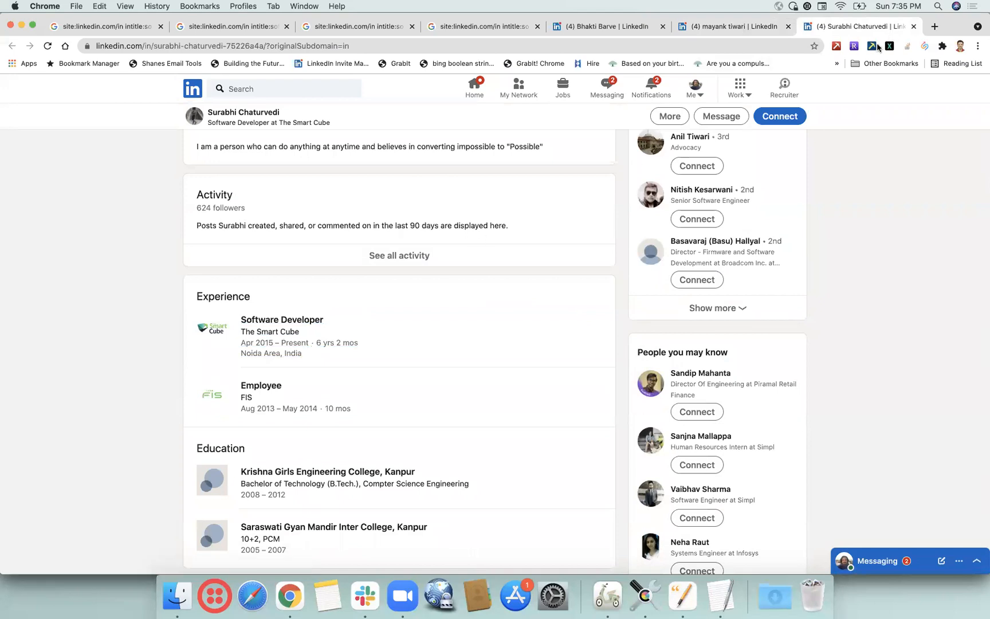
pyautogui.click(912, 27)
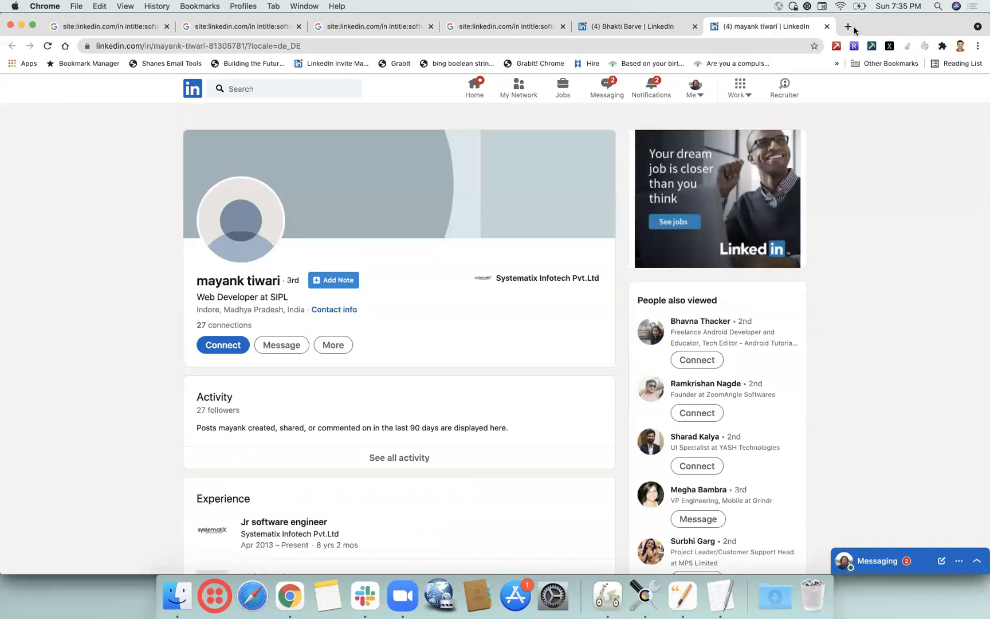
pyautogui.click(826, 27)
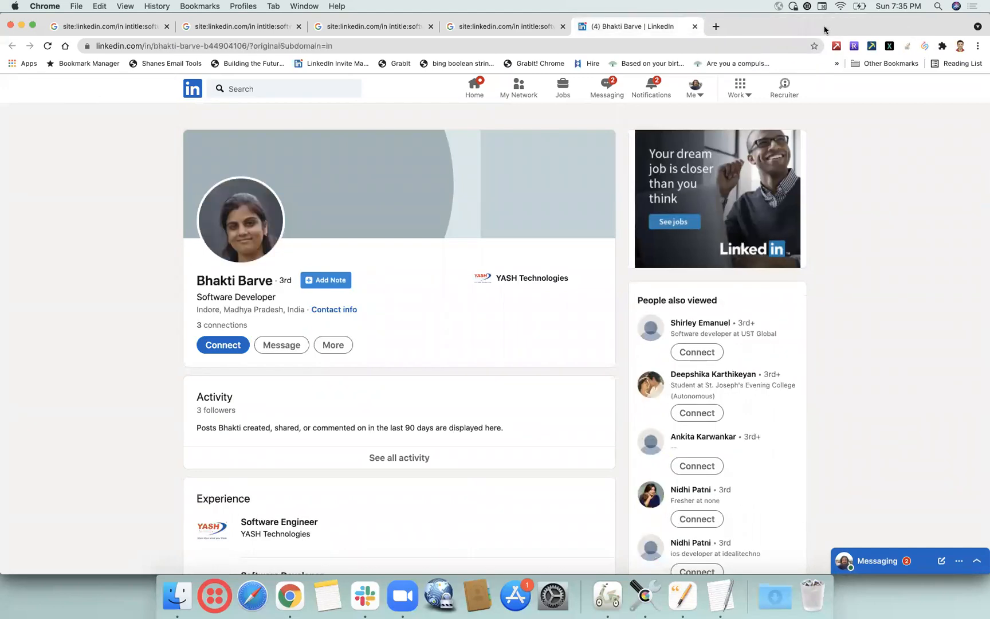
pyautogui.click(694, 26)
# Remove the (girl | girls | women | womens) AROUND(3) clause and its technology keyword group from the search string.
pyautogui.scroll(5, 545, 158)
pyautogui.scroll(8, 545, 158)
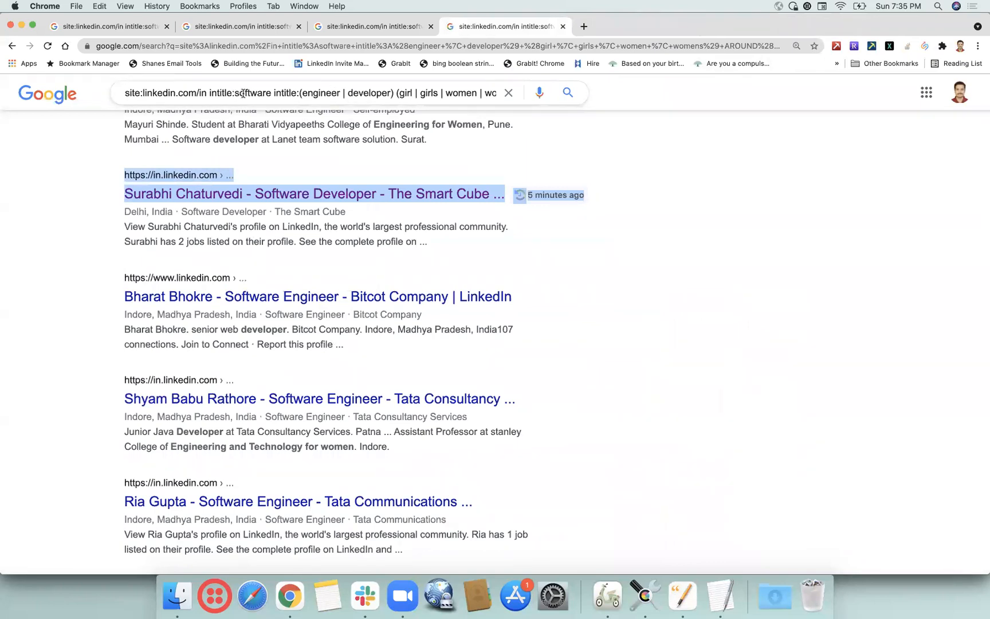
pyautogui.click(320, 93)
pyautogui.press('Right')
pyautogui.press('Right')
pyautogui.press('Right')
pyautogui.press('Right')
pyautogui.press('Right')
pyautogui.press('Right')
pyautogui.press('Right')
pyautogui.press('Right')
pyautogui.press('Right')
pyautogui.press('Right')
pyautogui.press('Right')
pyautogui.press('Right')
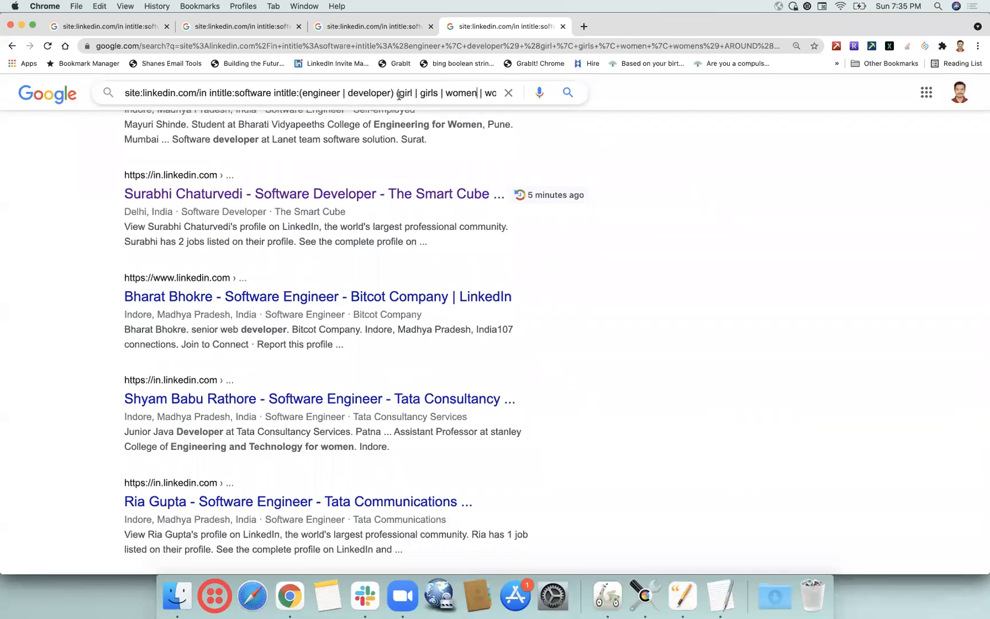
pyautogui.moveTo(396, 94)
pyautogui.mouseDown()
pyautogui.moveTo(499, 95)
pyautogui.moveTo(399, 94)
pyautogui.mouseUp()
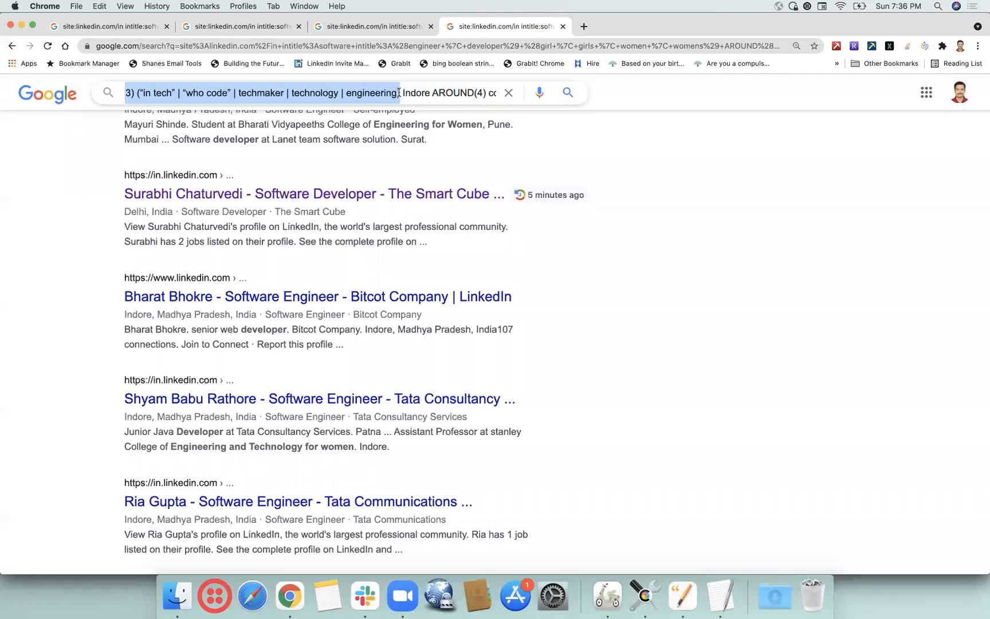
pyautogui.press('BackSpace')
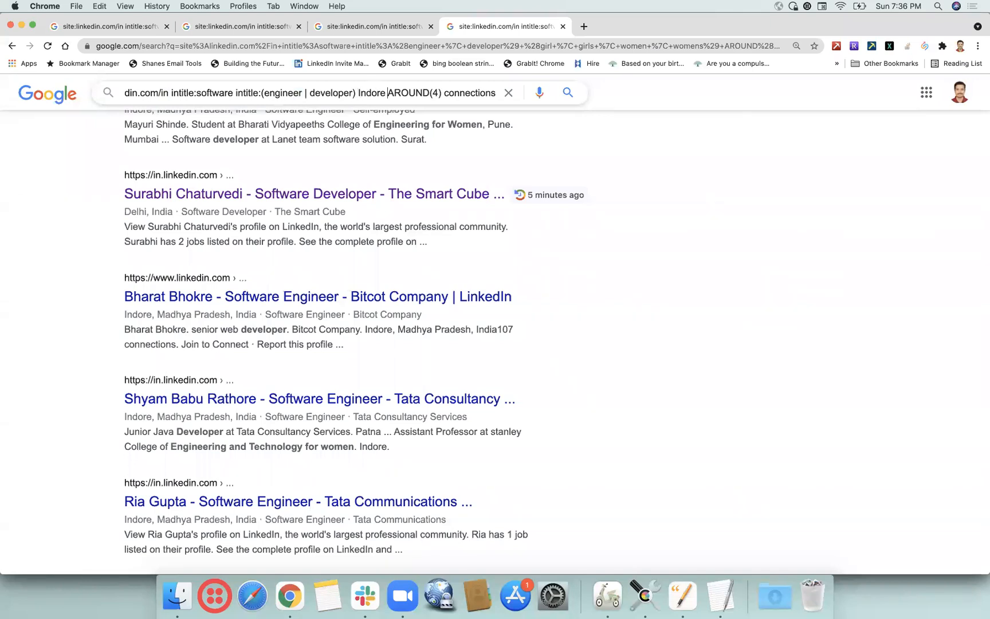
# Run the shortened software engineer or developer search string ending in Indore AROUND(4) connections.
pyautogui.press('Right')
pyautogui.press('Right')
pyautogui.press('Right')
pyautogui.press('Right')
pyautogui.press('Right')
pyautogui.press('Right')
pyautogui.press('Return')
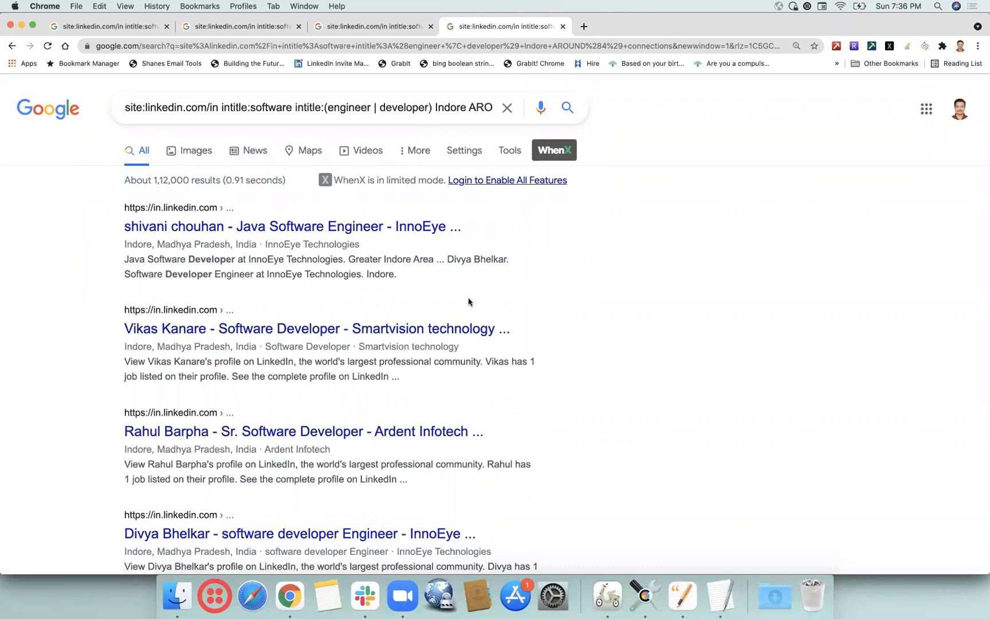
# Open the Synapse LLC software engineer's profile and the software developer's profile listed above the Cuztomise result in new tabs.
pyautogui.scroll(-3, 469, 301)
pyautogui.scroll(-10, 469, 302)
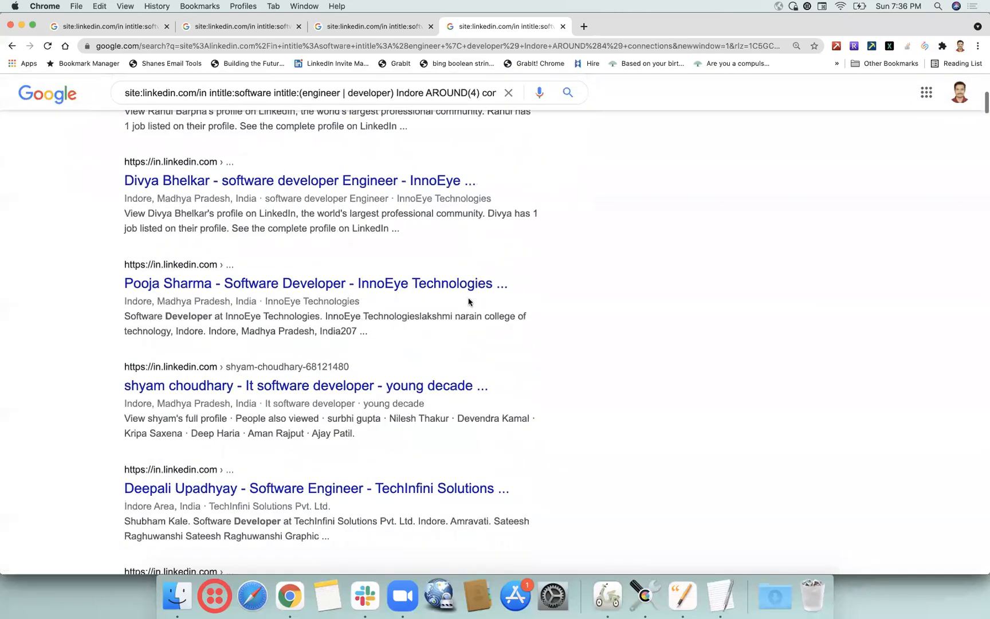
pyautogui.scroll(-12, 469, 302)
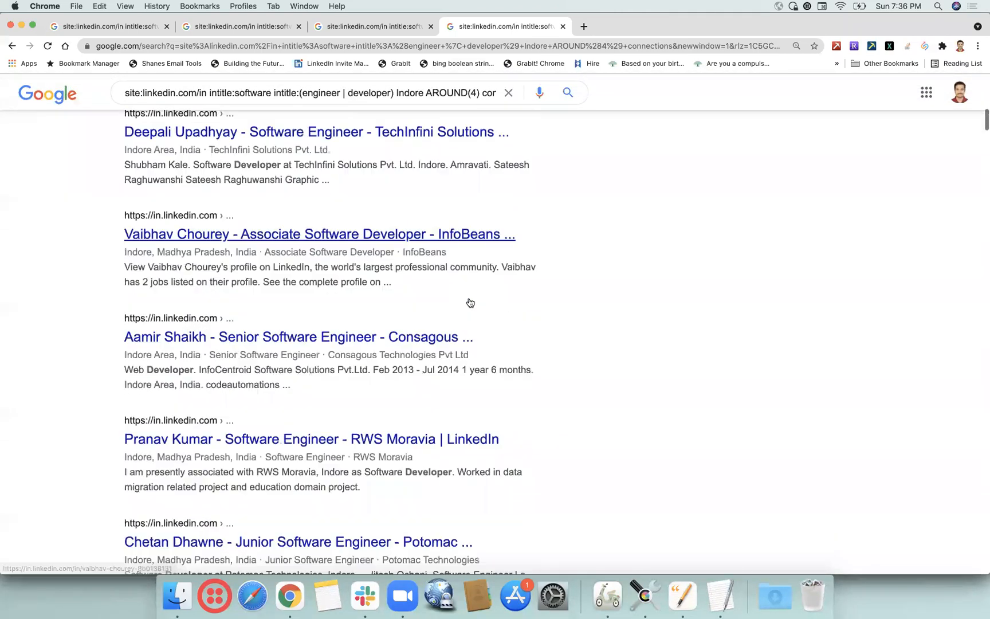
pyautogui.scroll(-5, 469, 302)
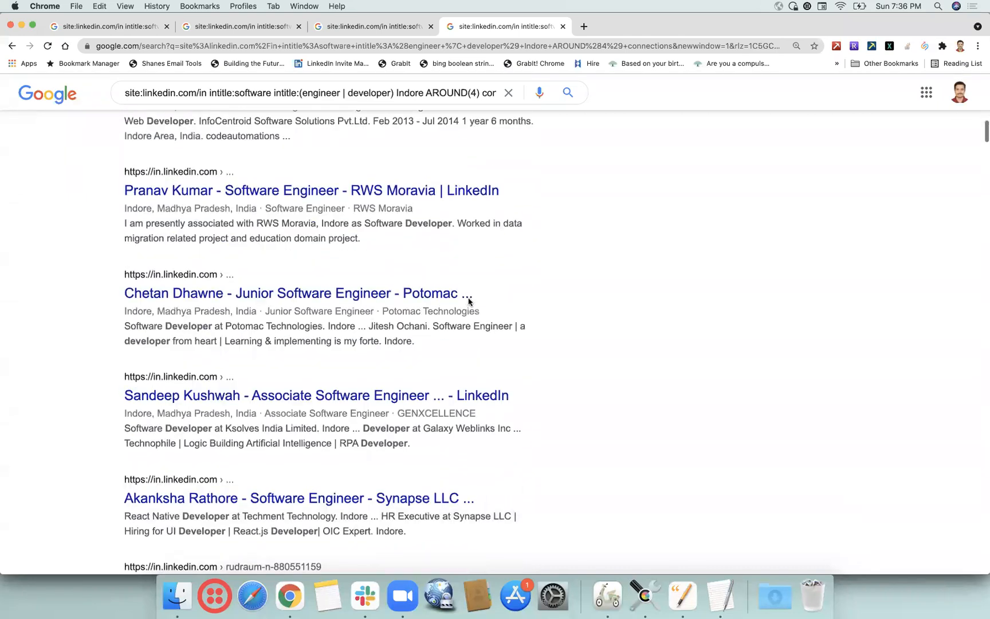
pyautogui.scroll(-5, 469, 302)
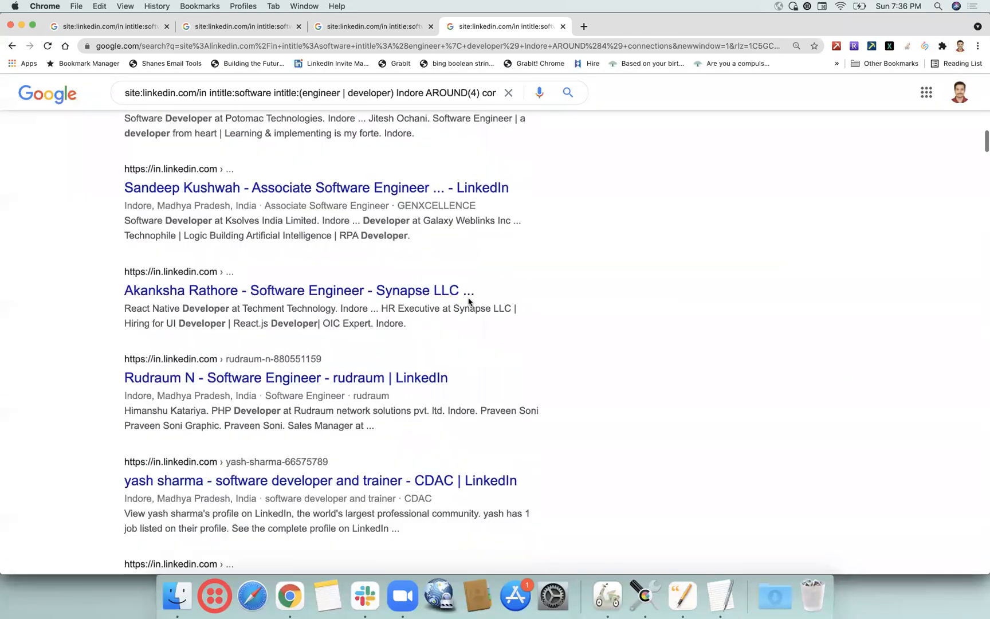
pyautogui.rightClick(447, 293)
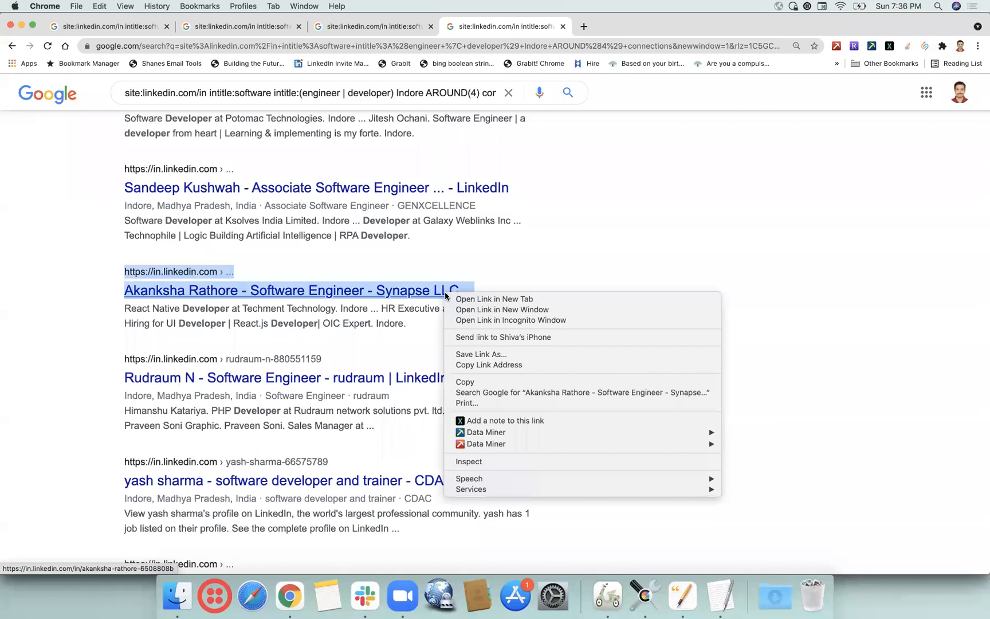
pyautogui.click(452, 298)
pyautogui.scroll(-4, 579, 301)
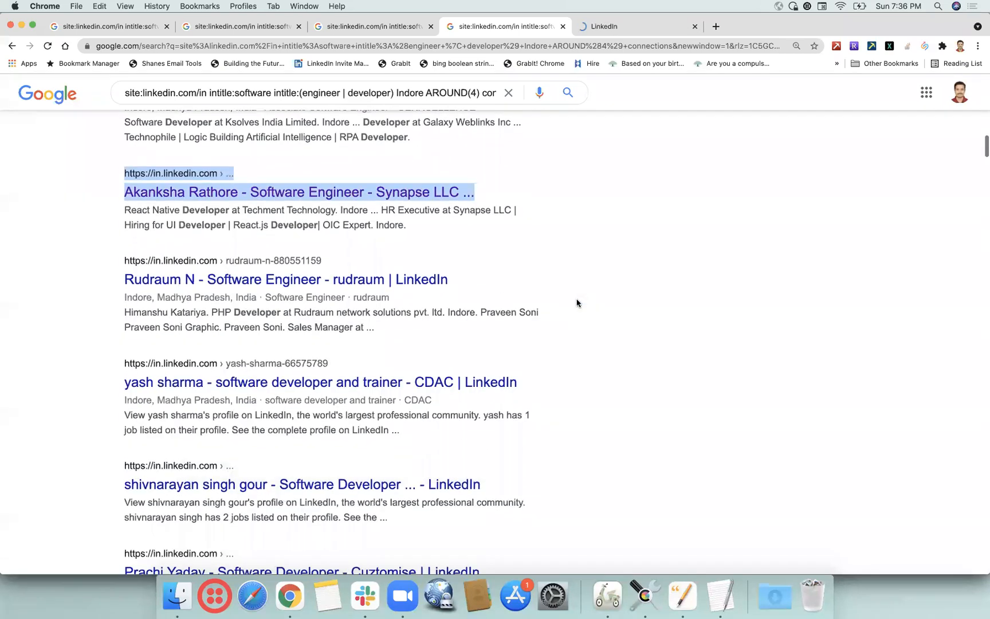
pyautogui.scroll(-7, 577, 303)
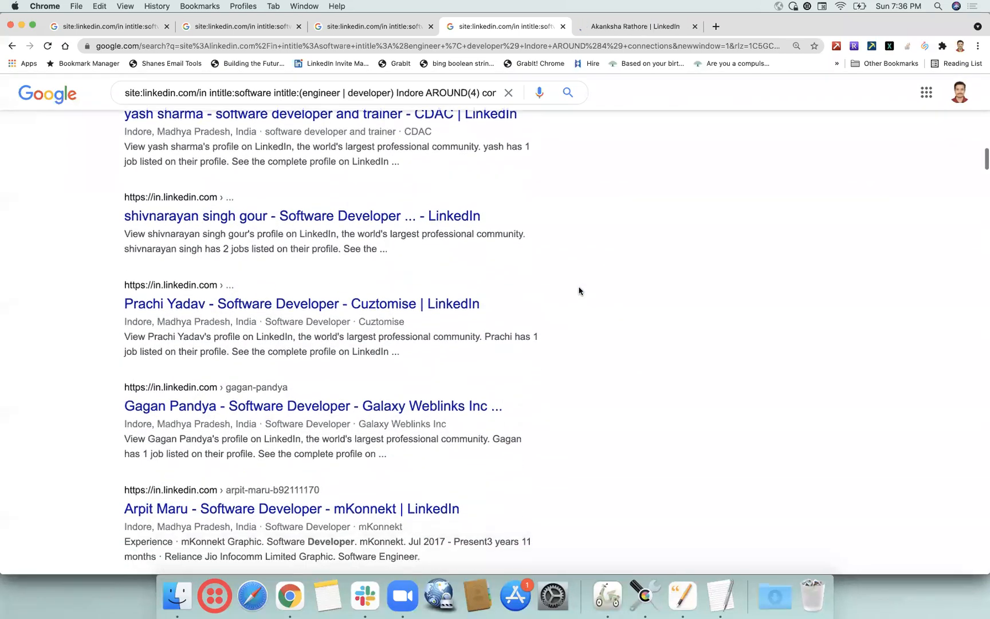
pyautogui.rightClick(446, 198)
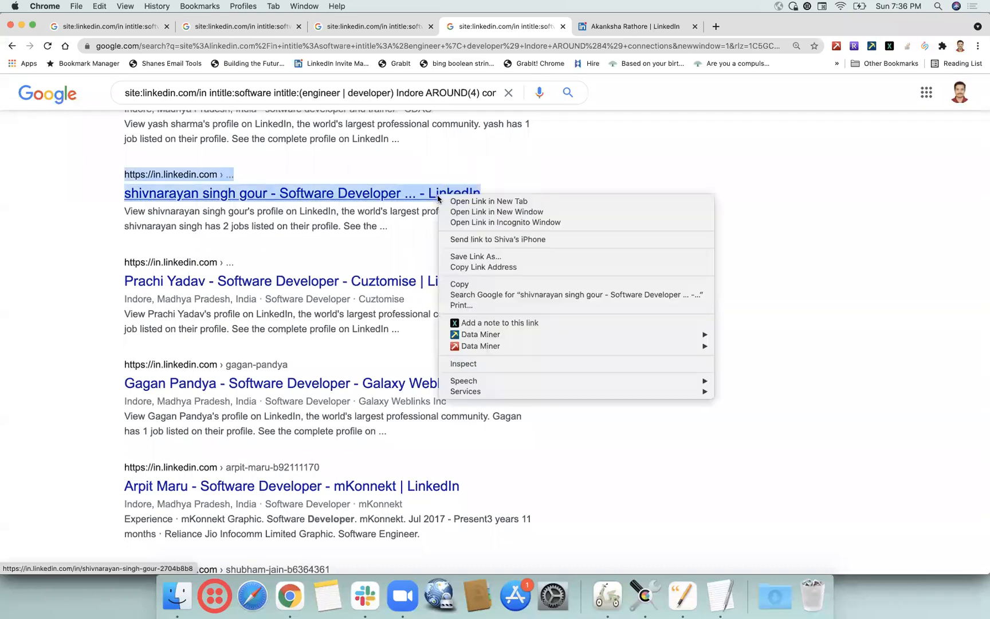
pyautogui.click(446, 201)
# Open the MP AKVN Indore software engineer's profile in a new tab and look through further results.
pyautogui.scroll(-6, 578, 251)
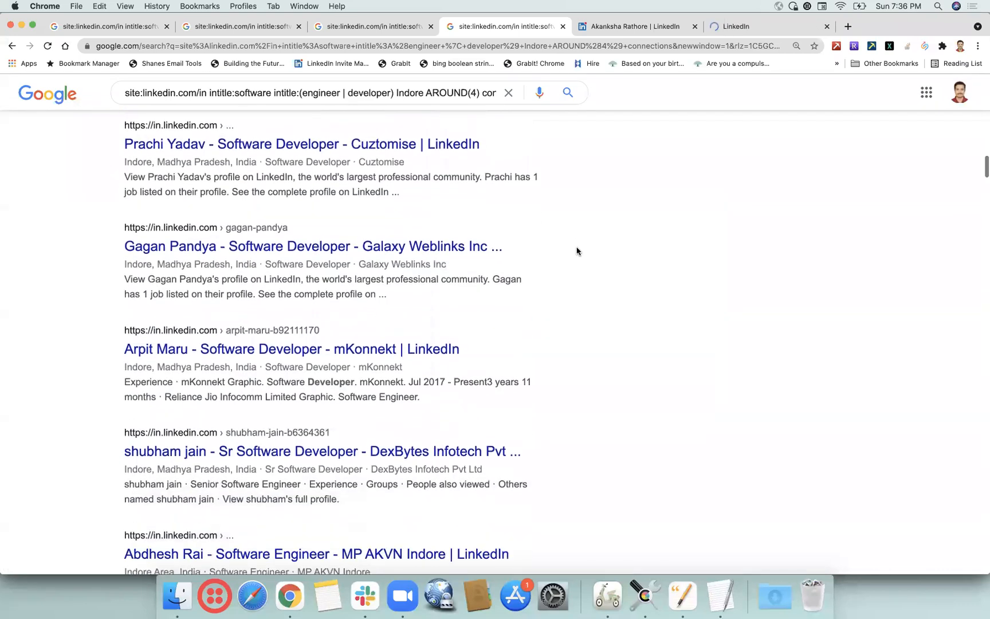
pyautogui.scroll(-4, 577, 250)
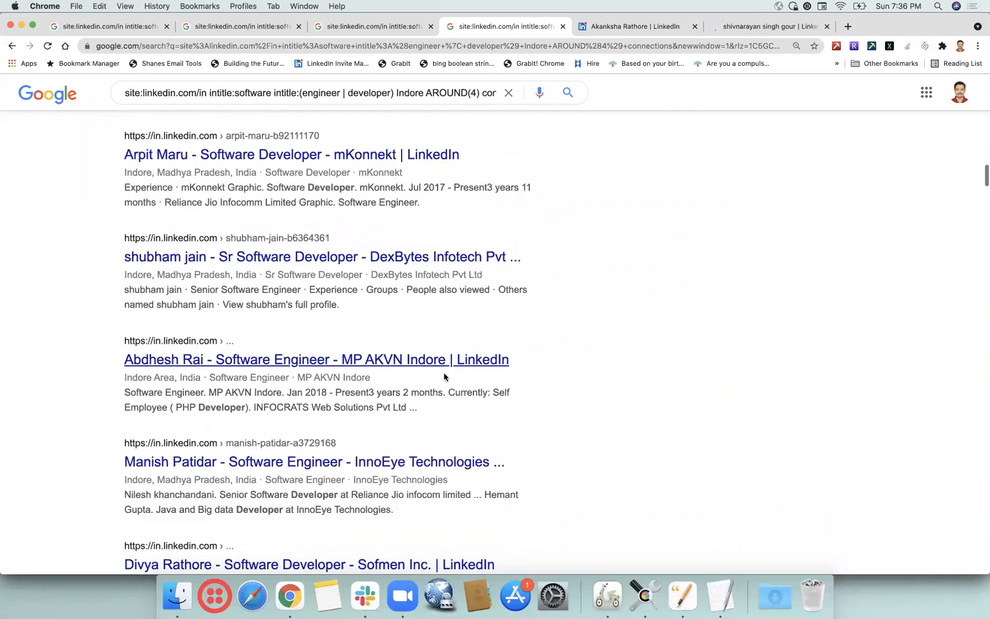
pyautogui.rightClick(444, 365)
pyautogui.click(468, 365)
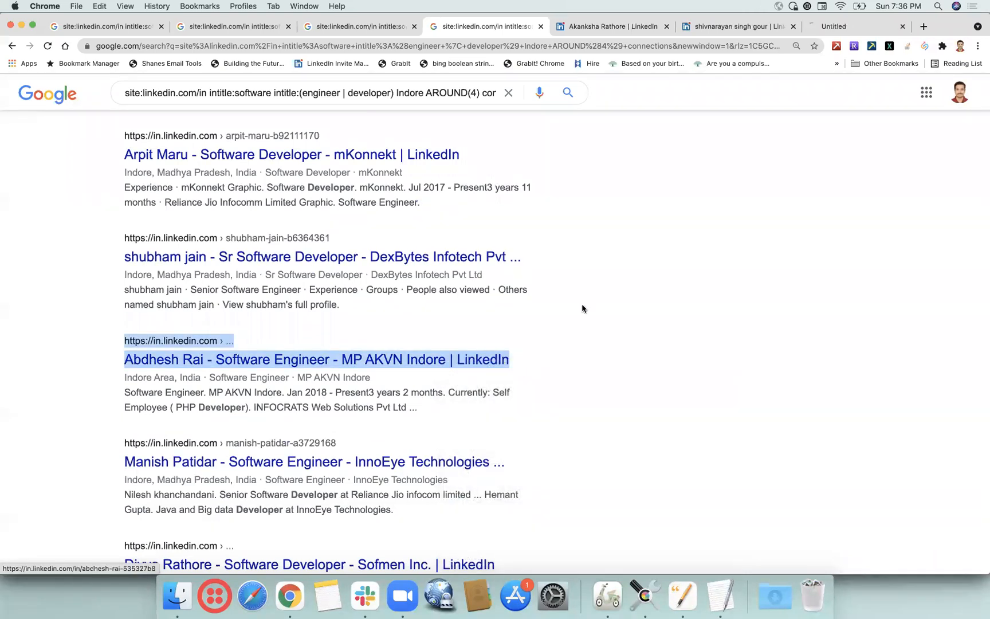
pyautogui.scroll(-2, 584, 308)
pyautogui.scroll(-6, 550, 344)
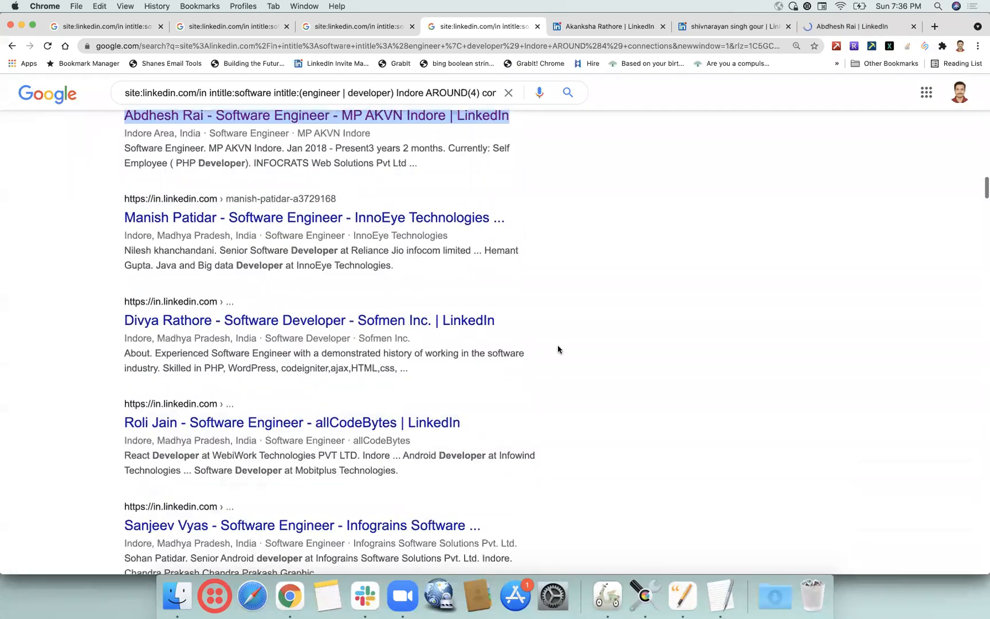
pyautogui.scroll(-5, 558, 348)
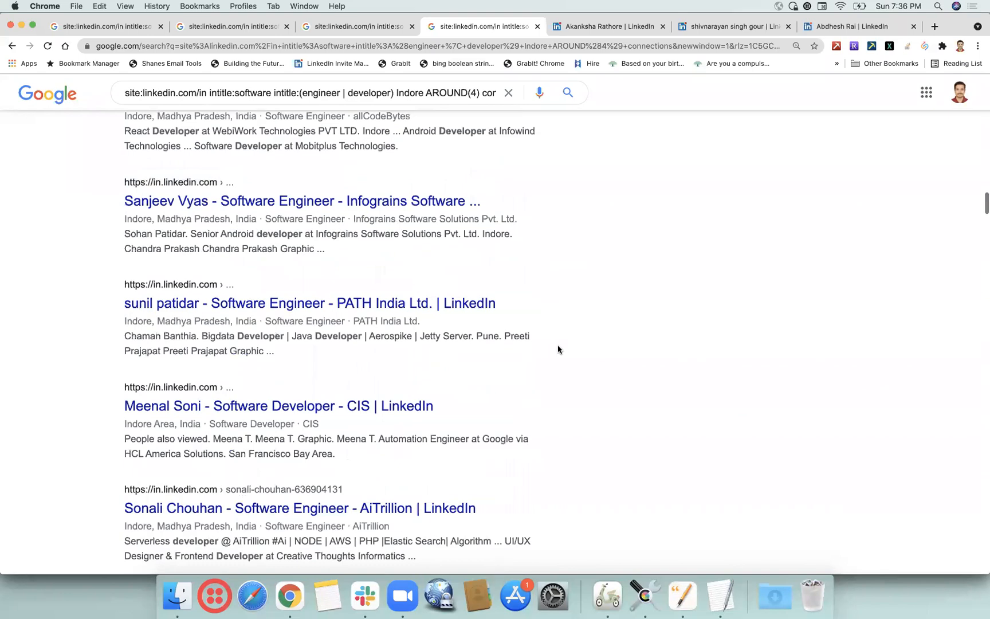
# Review the three LinkedIn profiles opened from the Indore software engineer search, including their connections, and close the profile pages.
pyautogui.scroll(-8, 558, 349)
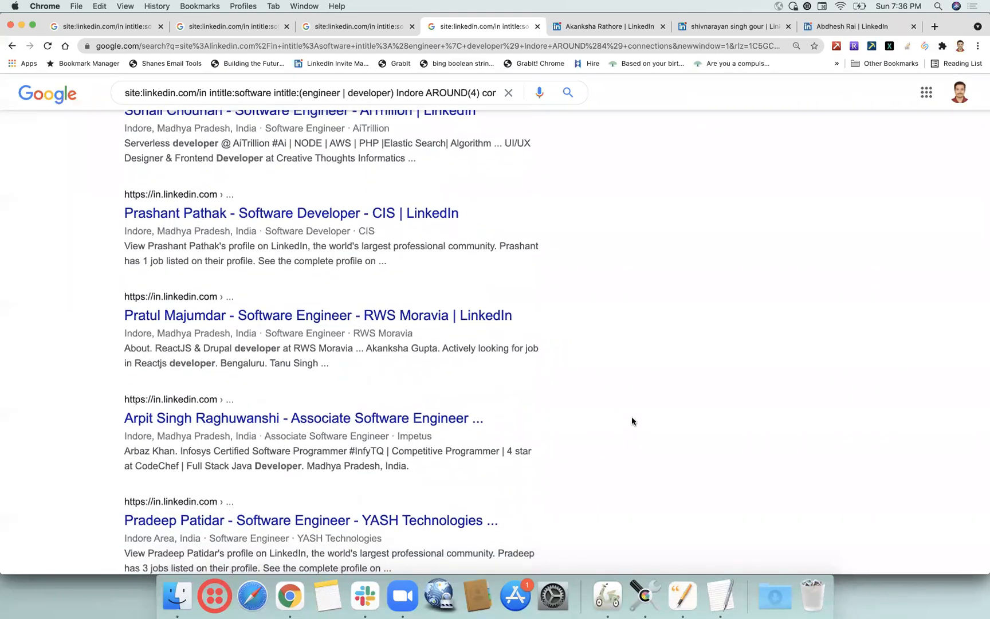
pyautogui.hotkey('ctrl', 'Tab')
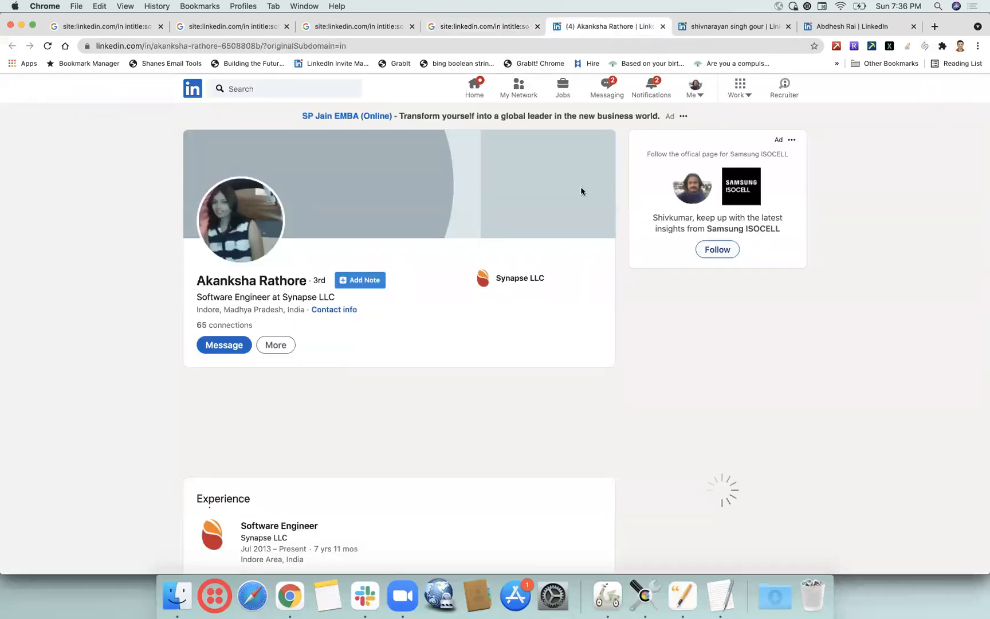
pyautogui.scroll(-1, 508, 274)
pyautogui.click(706, 27)
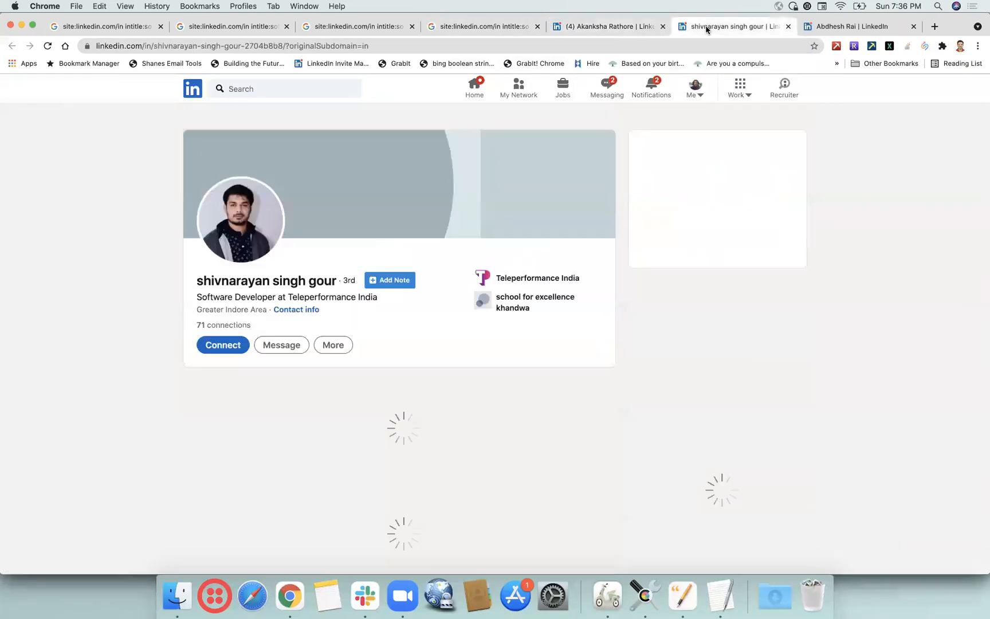
pyautogui.scroll(-1, 612, 198)
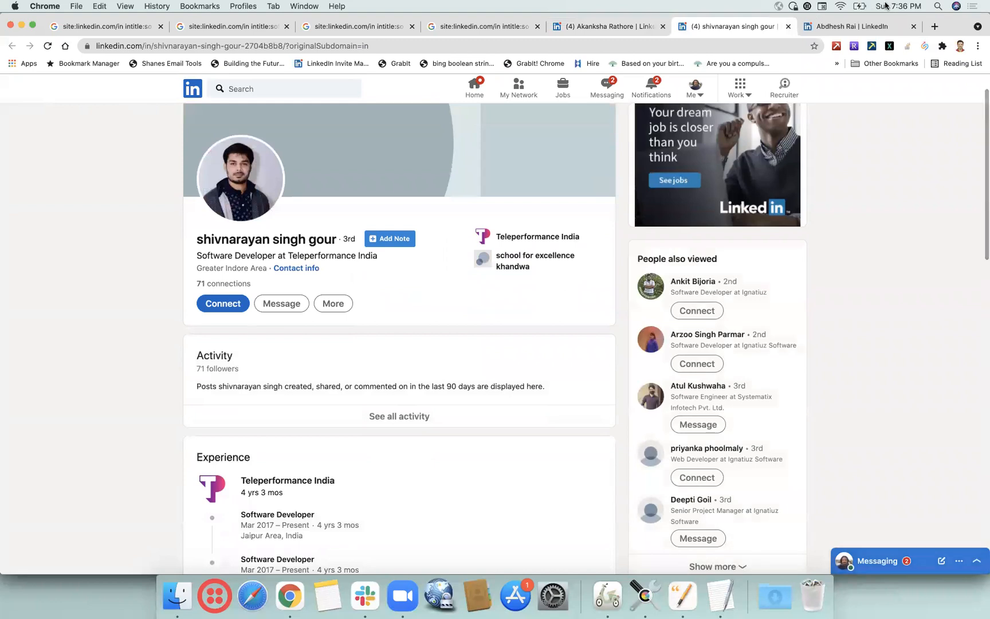
pyautogui.click(853, 26)
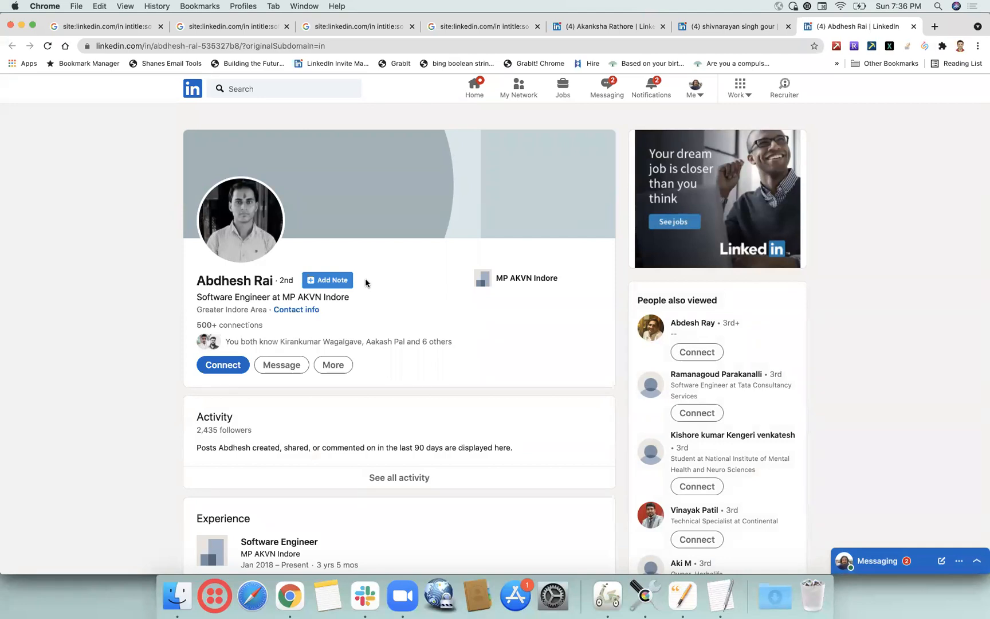
pyautogui.click(666, 29)
pyautogui.click(665, 29)
pyautogui.click(666, 29)
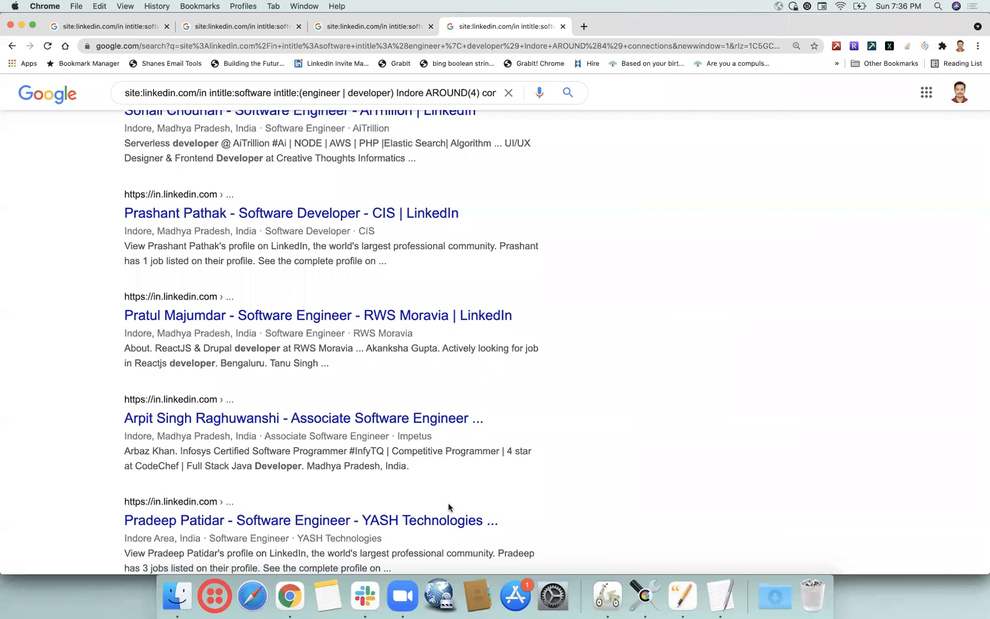
# Switch to Pages, copy the last Bangalore diversity search string and add a blank line below it.
pyautogui.click(682, 606)
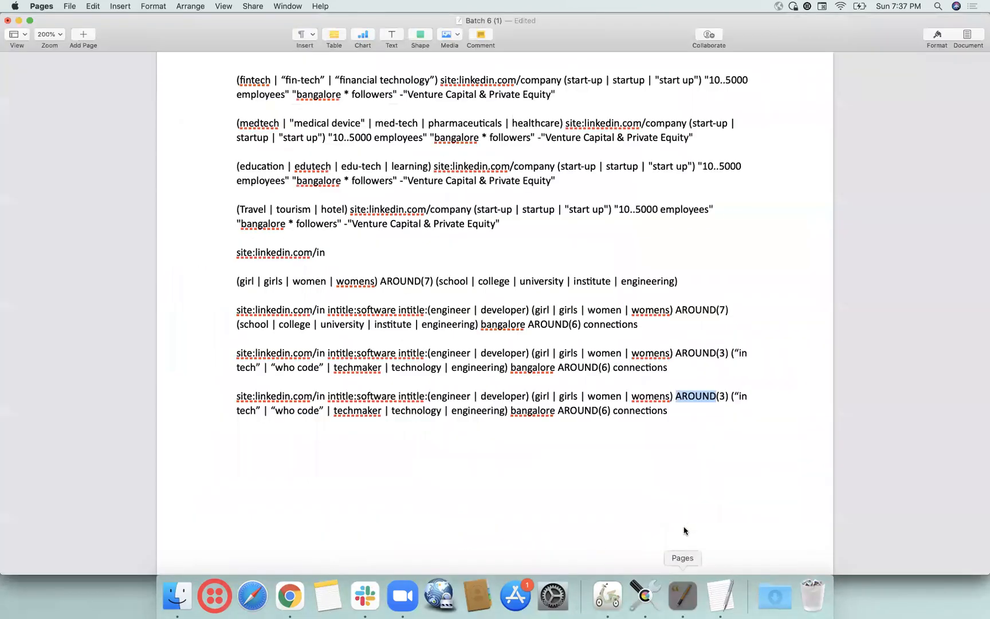
pyautogui.click(679, 414)
pyautogui.moveTo(679, 413); pyautogui.dragTo(227, 389)
pyautogui.press('super+c')
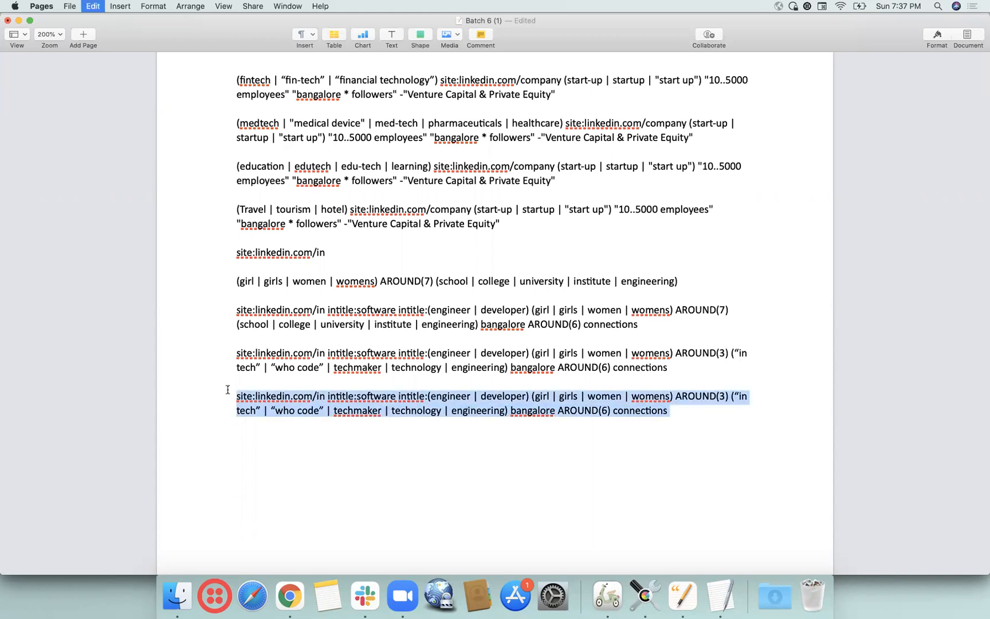
pyautogui.click(710, 419)
pyautogui.press('Return')
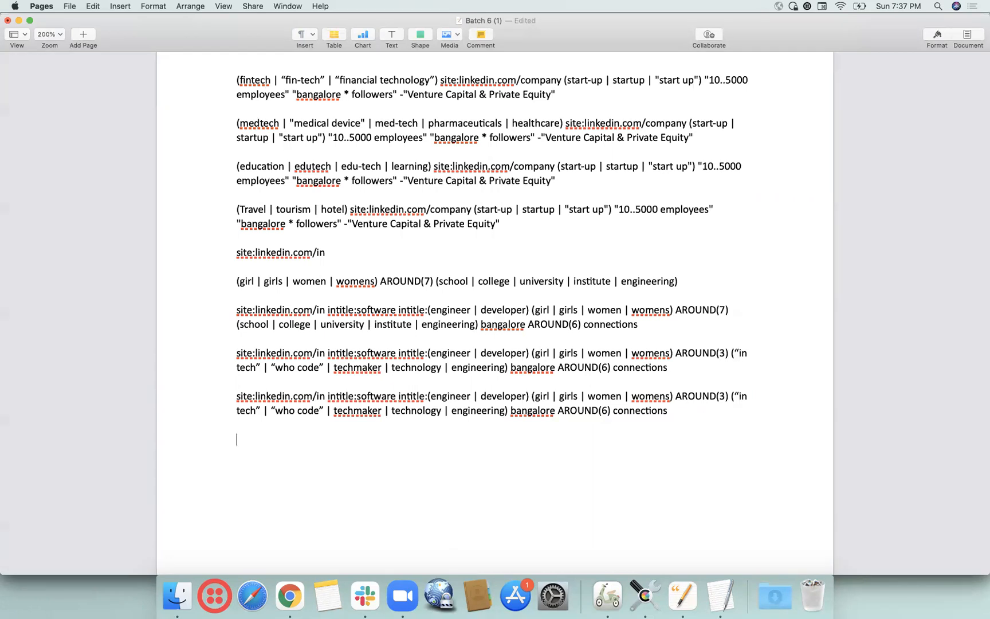
# Switch back to Chrome, search Google for "slide share" in a new tab and open another blank tab.
pyautogui.press('super+Tab')
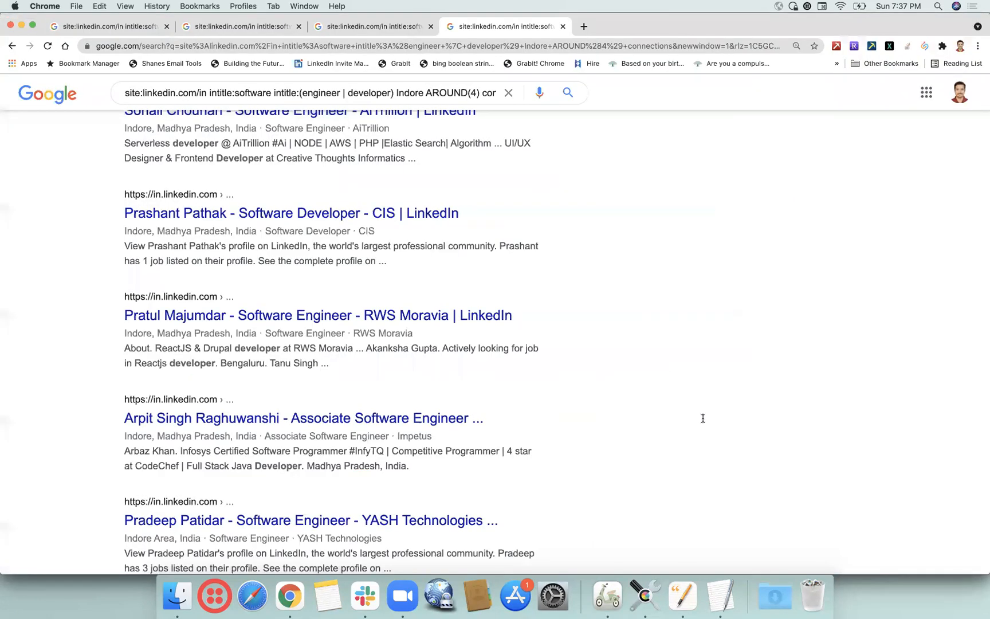
pyautogui.scroll(-15, 612, 252)
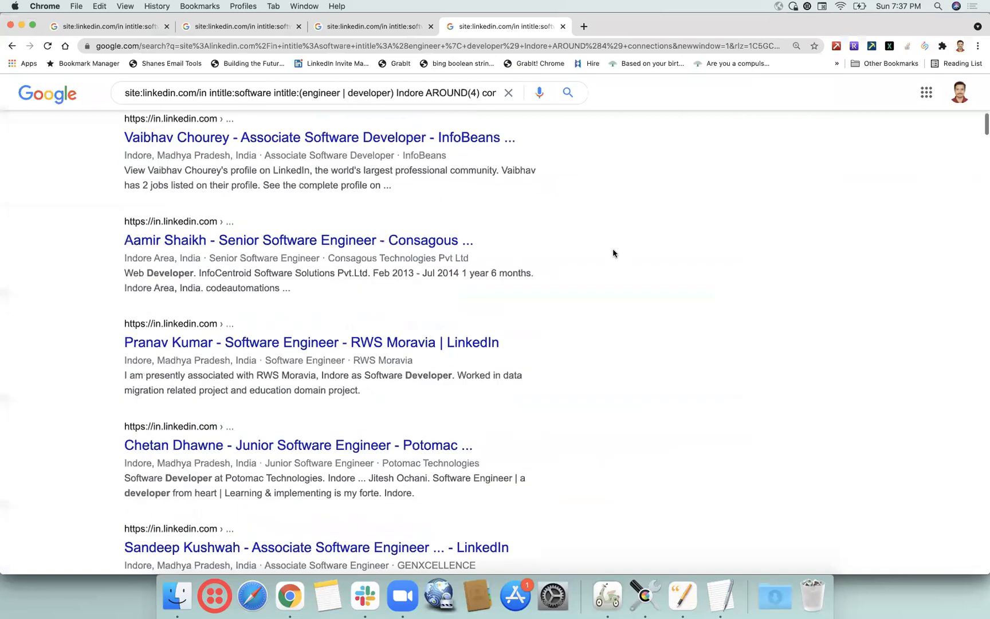
pyautogui.scroll(15, 613, 252)
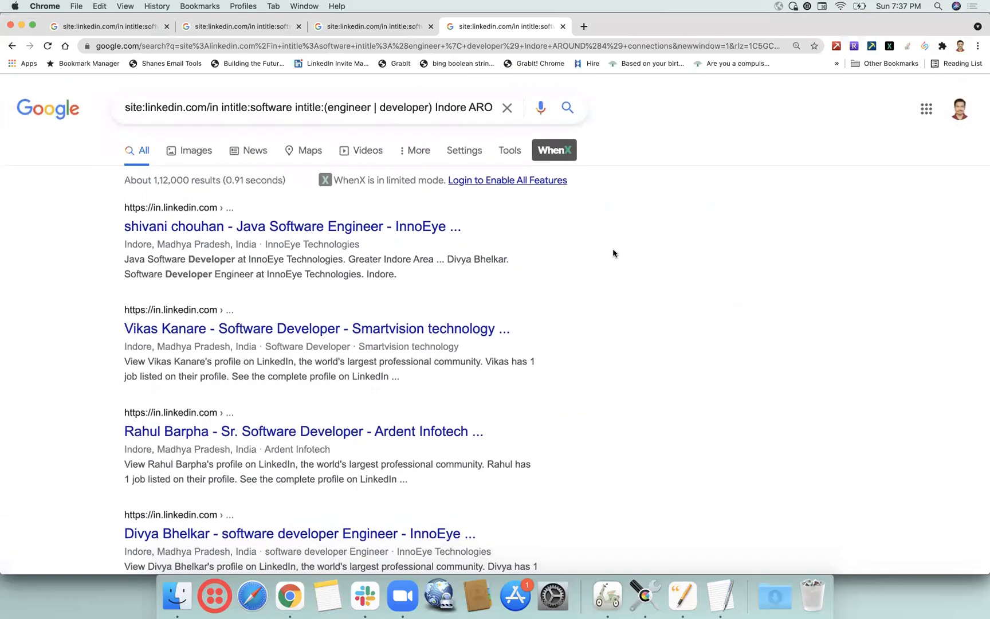
pyautogui.click(582, 27)
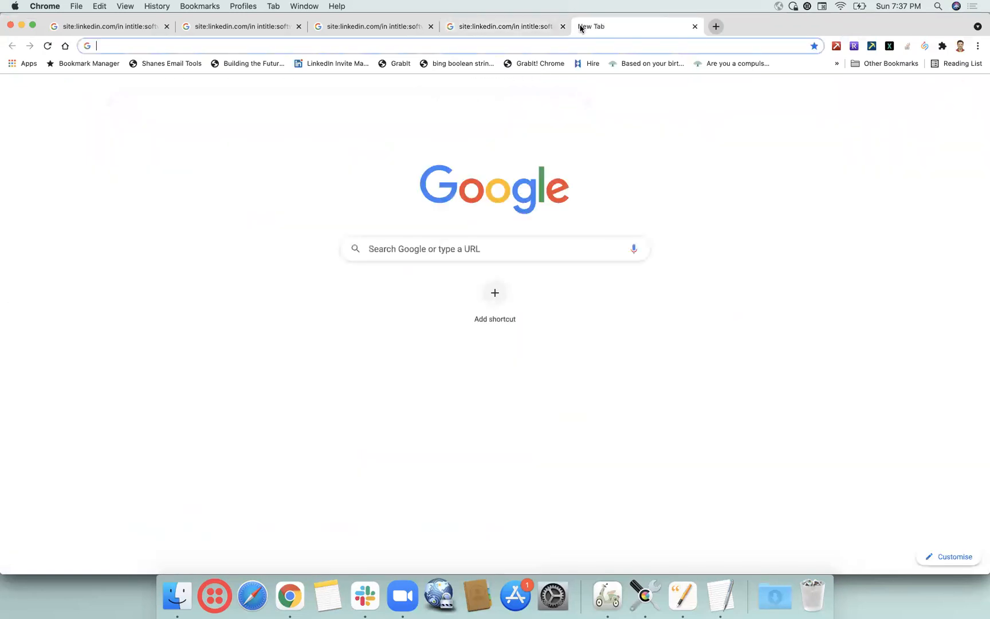
pyautogui.write('sli')
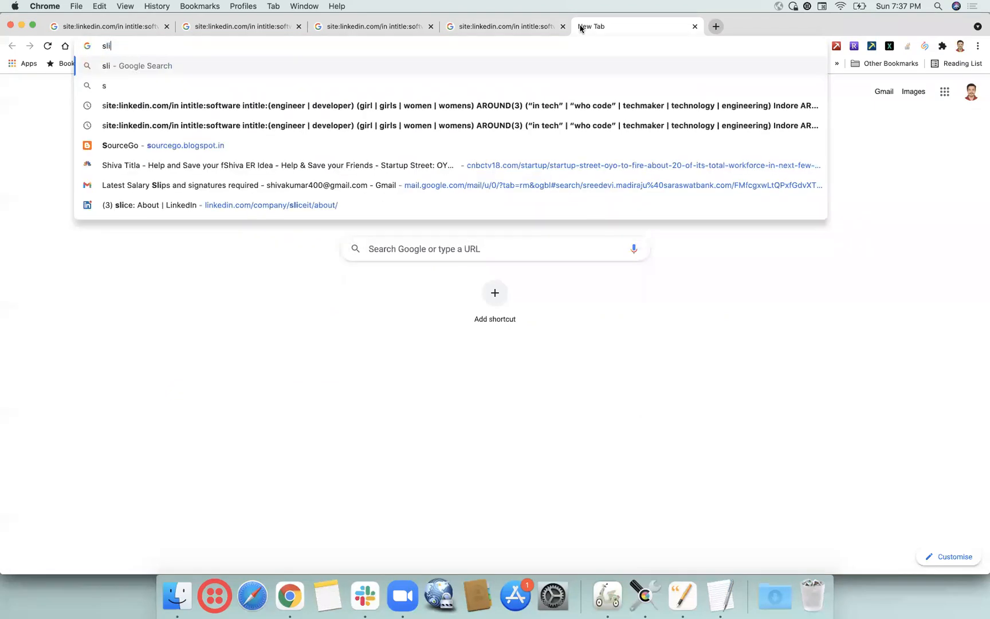
pyautogui.write('de share')
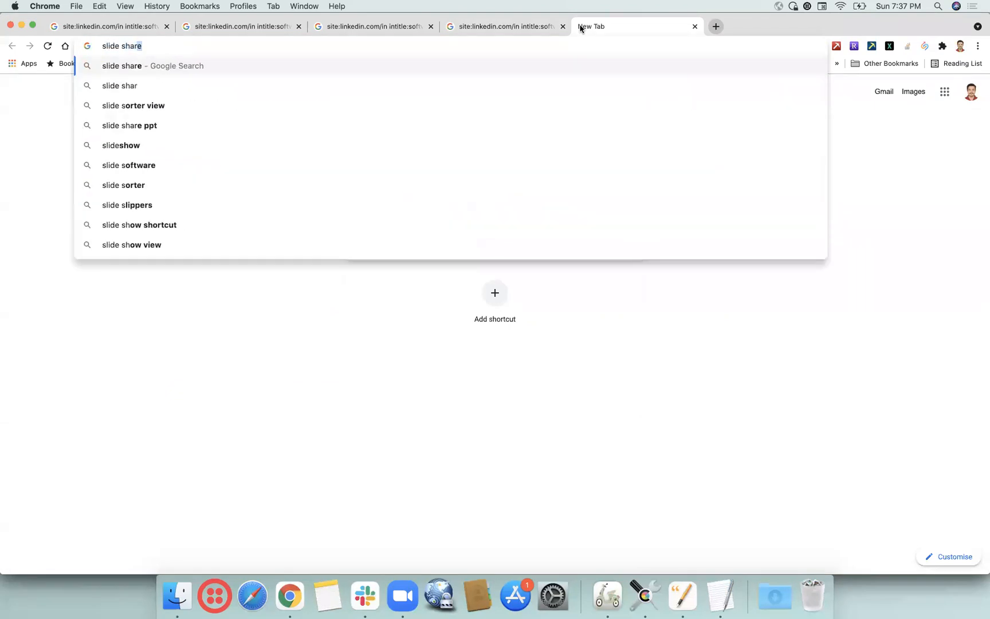
pyautogui.press('Return')
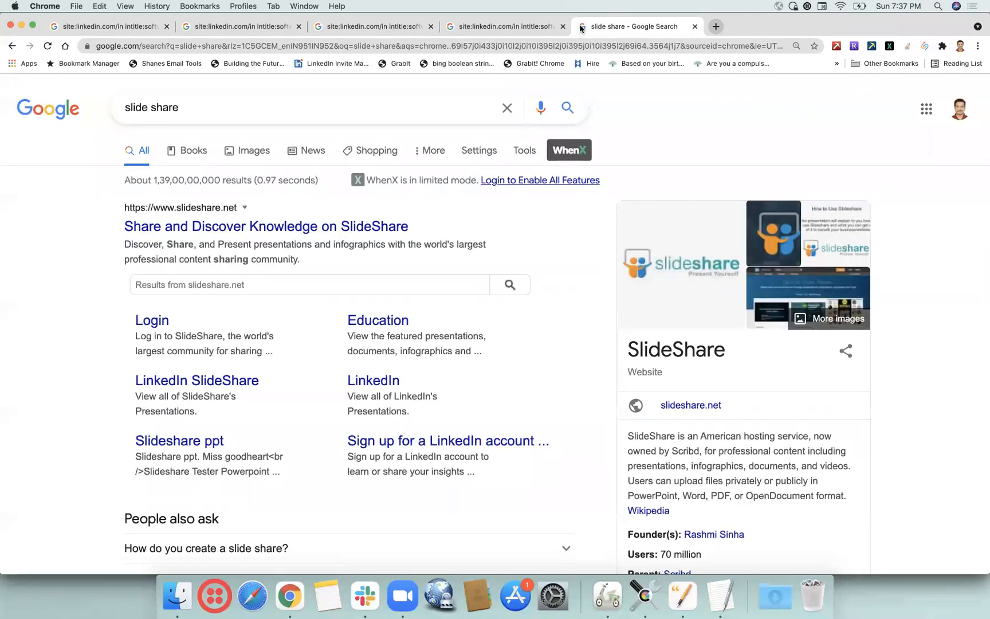
pyautogui.click(504, 27)
pyautogui.click(715, 27)
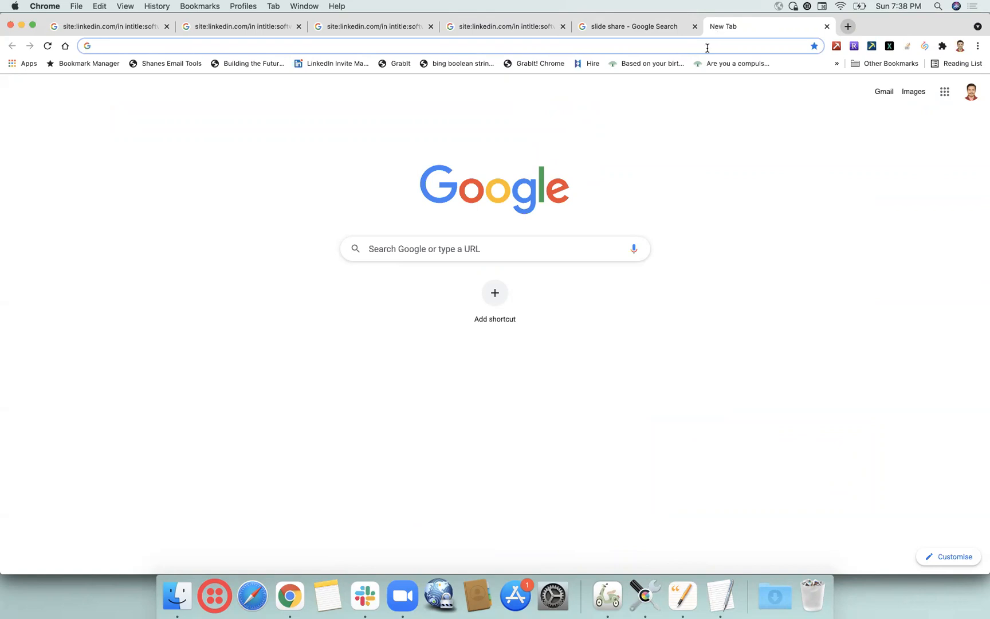
# Switch to Pages and delete the Q&A discussion and old agenda content from the Batch 6: Session 5 notes, keeping one 6:00 - 7:00 Pm agenda heading.
pyautogui.click(679, 597)
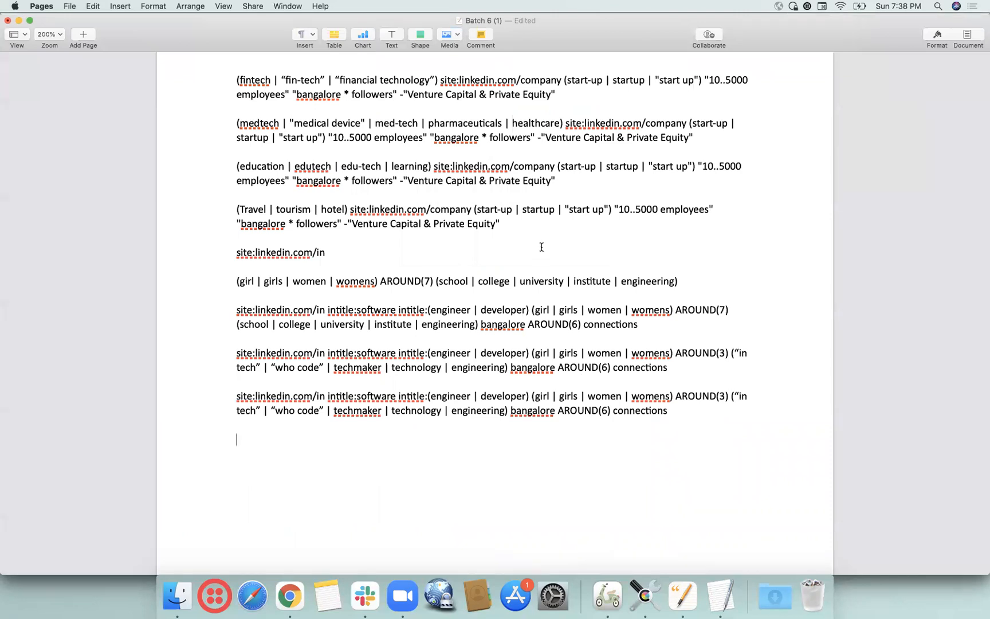
pyautogui.scroll(3, 541, 246)
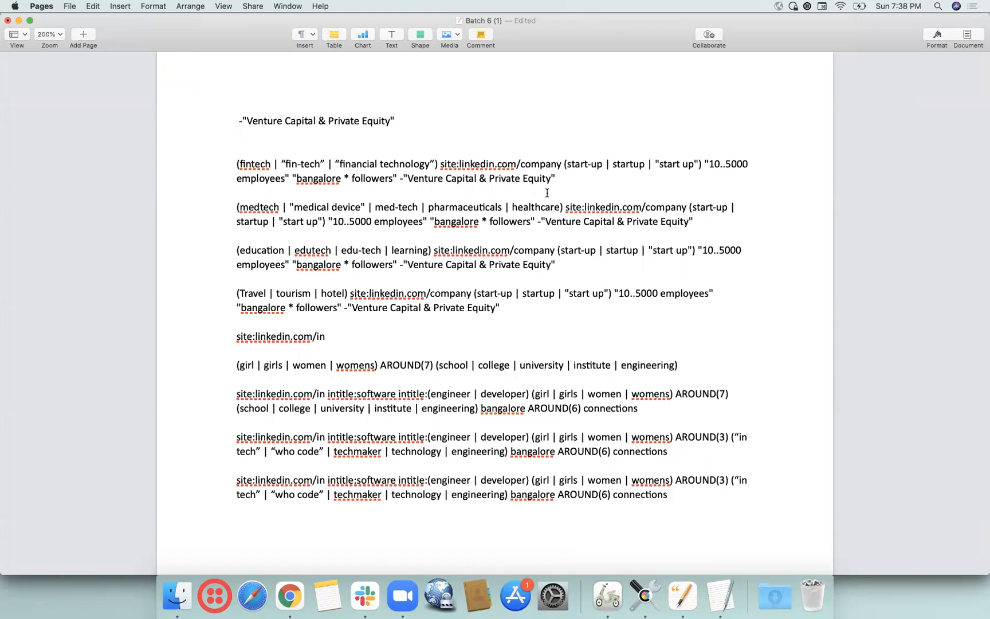
pyautogui.scroll(9, 547, 193)
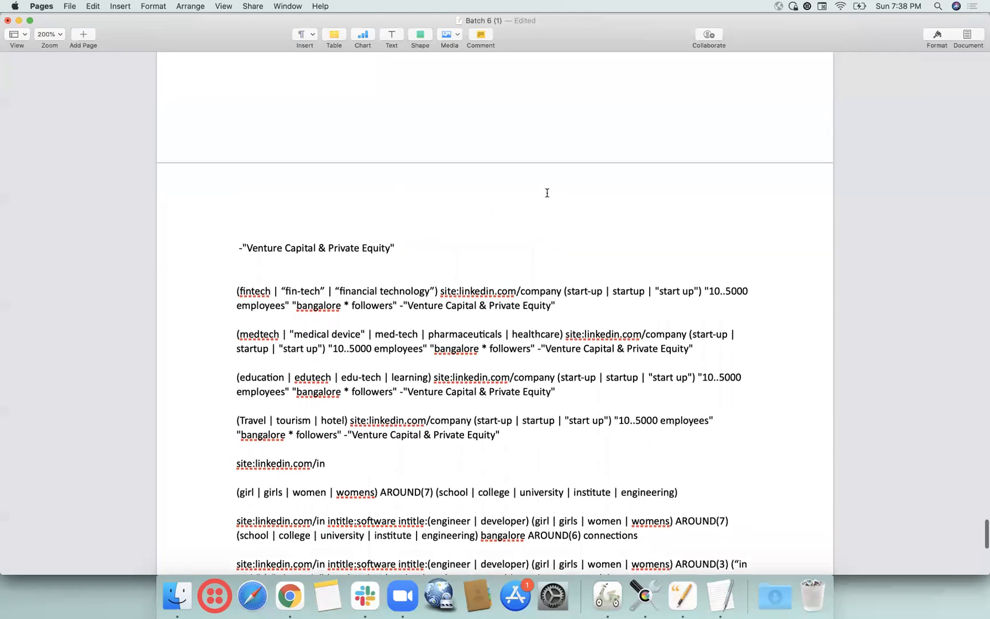
pyautogui.scroll(5, 547, 193)
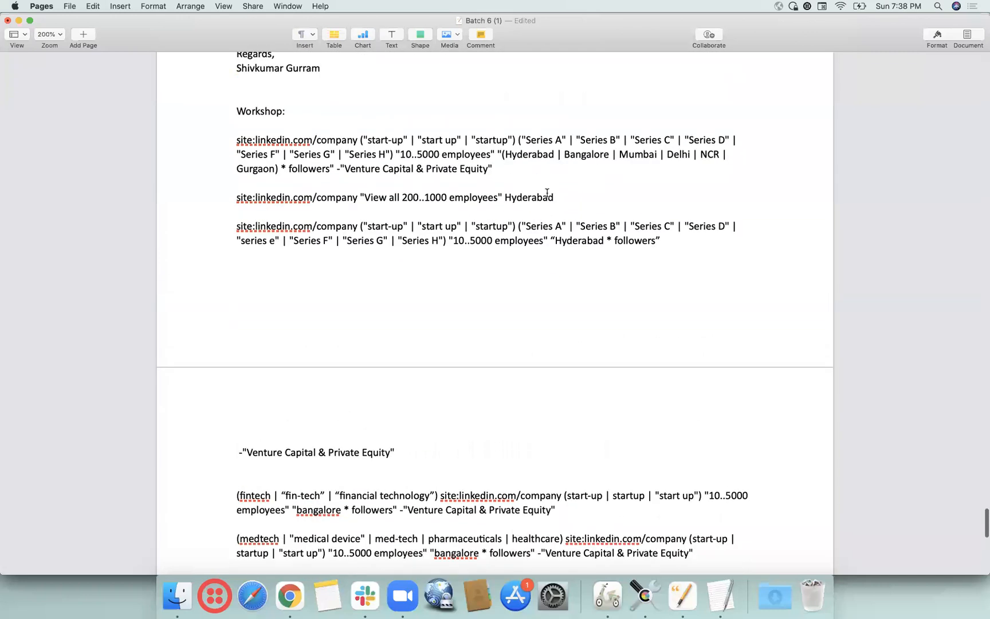
pyautogui.scroll(-3, 547, 192)
pyautogui.scroll(15, 547, 189)
pyautogui.scroll(-6, 550, 181)
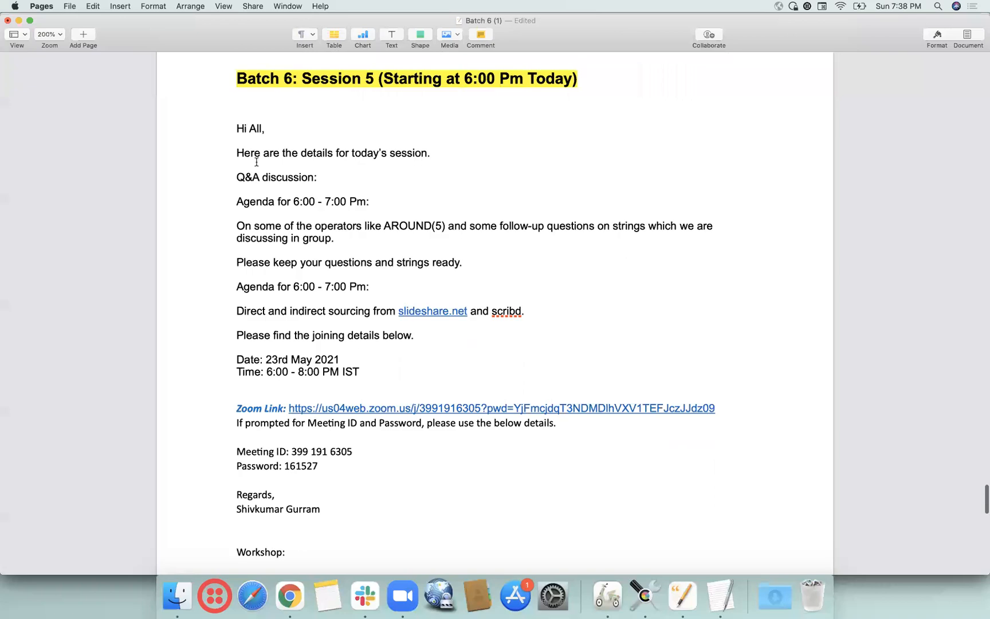
pyautogui.moveTo(234, 177); pyautogui.dragTo(369, 268)
pyautogui.press('BackSpace')
pyautogui.moveTo(236, 201); pyautogui.dragTo(429, 227)
# Enter "Finding start-up company pages" as the first item under the Session 5 agenda heading.
pyautogui.write('Fi')
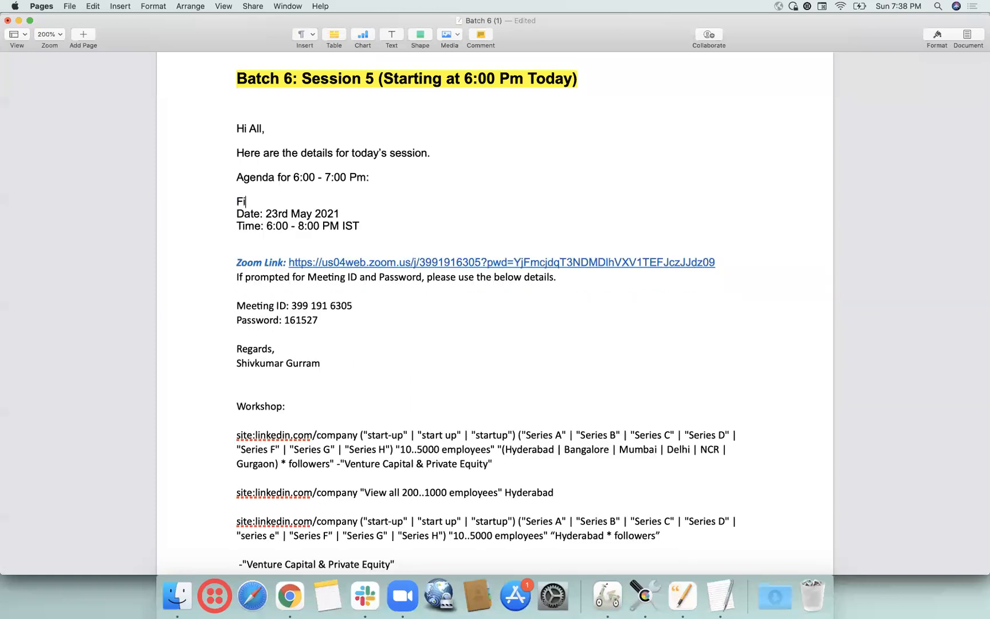
pyautogui.write('nding comaony')
pyautogui.press('BackSpace')
pyautogui.press('BackSpace')
pyautogui.press('BackSpace')
pyautogui.press('BackSpace')
pyautogui.press('BackSpace')
pyautogui.press('BackSpace')
pyautogui.press('BackSpace')
pyautogui.write('sta')
pyautogui.press('BackSpace')
pyautogui.write('-up co')
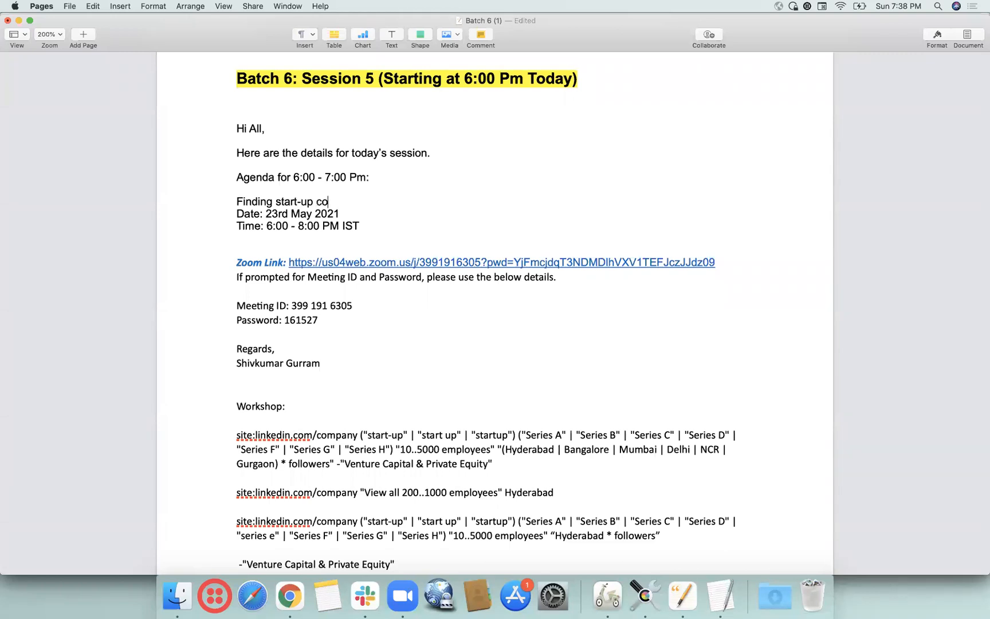
pyautogui.write('mpany pages')
pyautogui.press('Return')
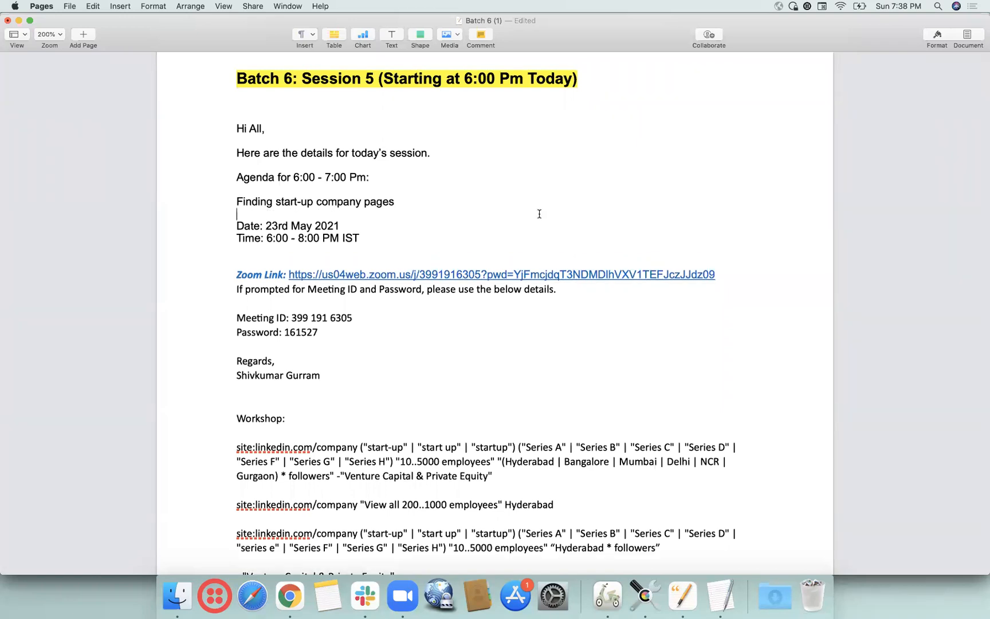
# Add "X-Ray for Diversity" as the second agenda item of Session 5.
pyautogui.write('Diversity')
pyautogui.press('Left')
pyautogui.press('Left')
pyautogui.press('Left')
pyautogui.press('Left')
pyautogui.press('Left')
pyautogui.write('Fir')
pyautogui.press('BackSpace')
pyautogui.press('BackSpace')
pyautogui.press('BackSpace')
pyautogui.write('X-')
pyautogui.write('y for')
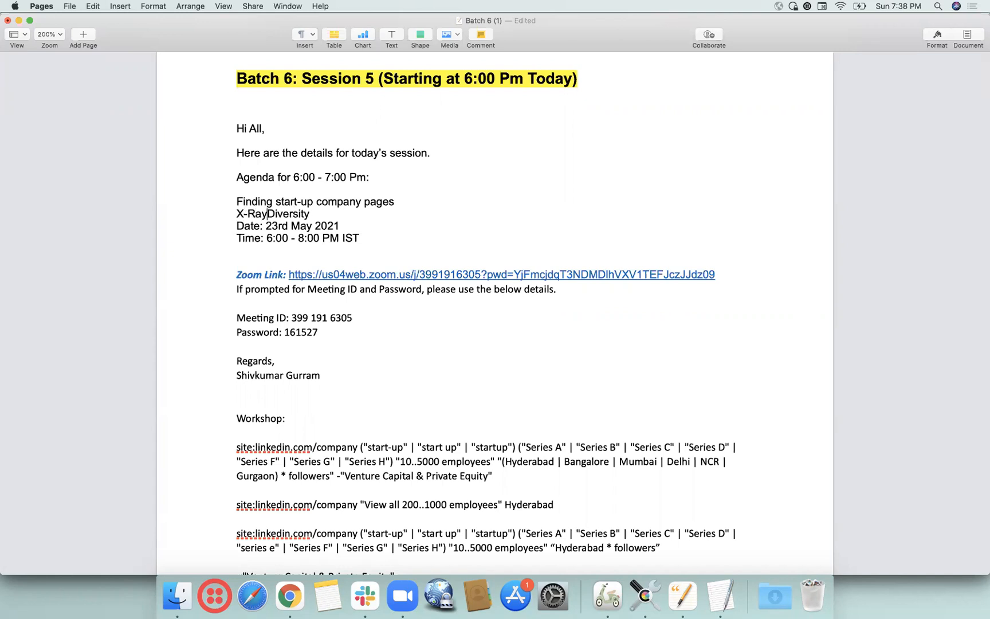
# Add "Deep web profiles" as the third agenda item, separated from the date by a blank line.
pyautogui.click(382, 213)
pyautogui.press('Return')
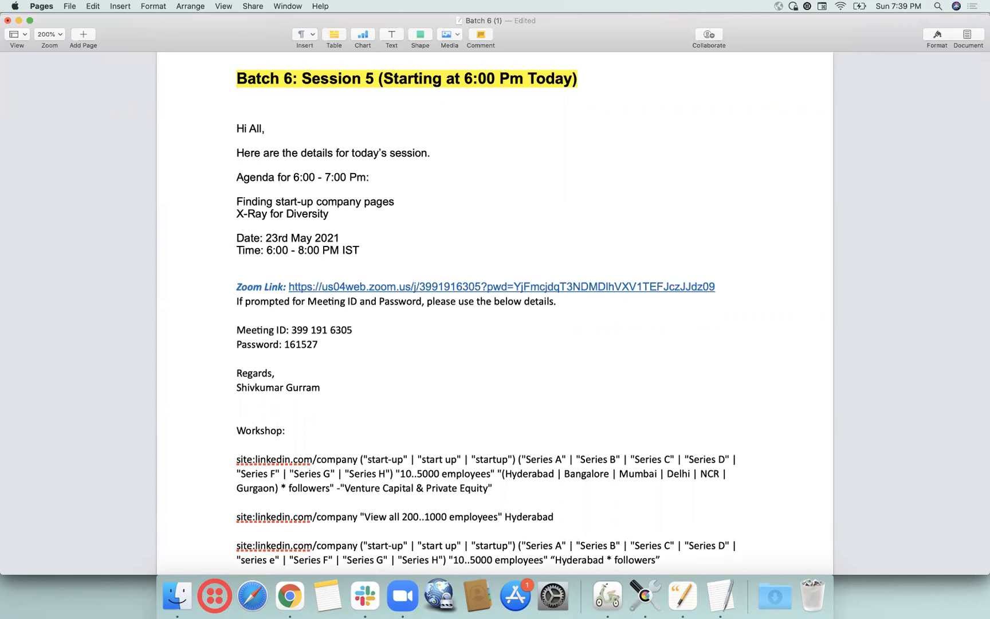
pyautogui.write('Deep web profiles')
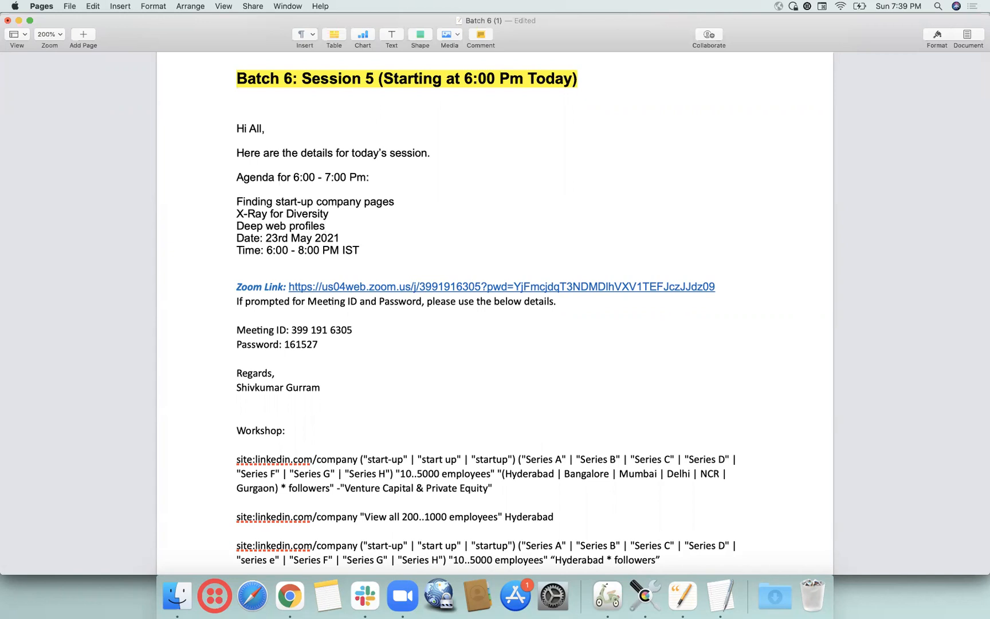
pyautogui.press('Return')
# Extend the X-Ray for Diversity agenda item with "using AROUND(5)".
pyautogui.scroll(-5, 458, 284)
pyautogui.scroll(10, 484, 302)
pyautogui.click(485, 300)
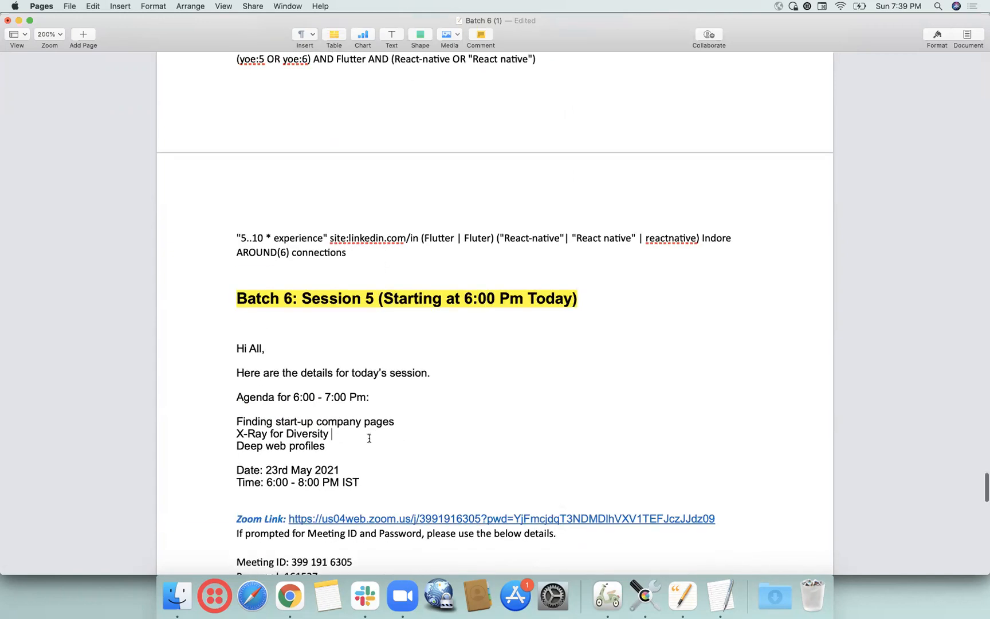
pyautogui.write('using AROUND(5)')
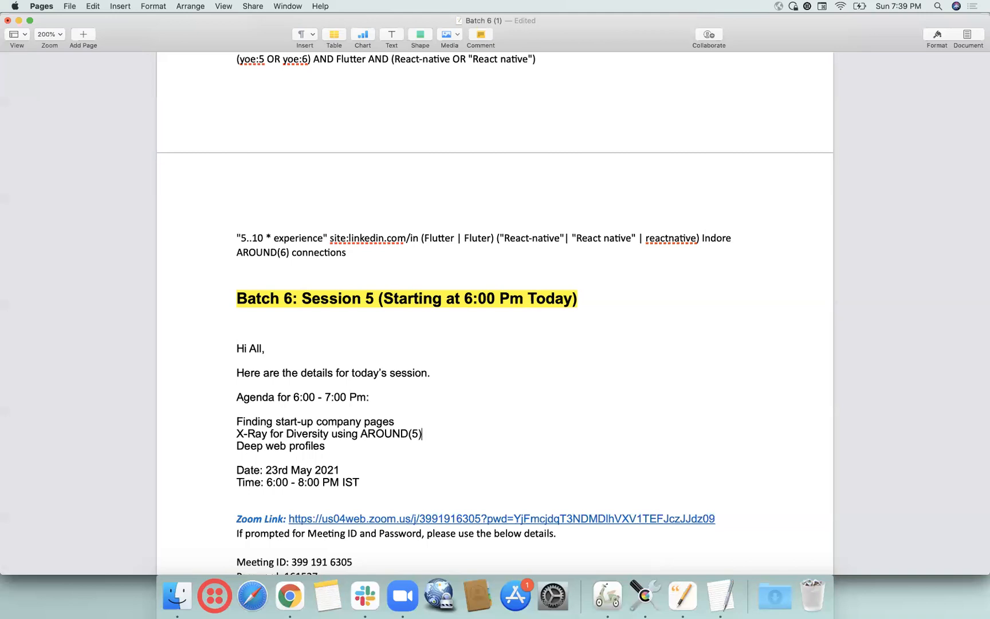
pyautogui.scroll(-3, 477, 428)
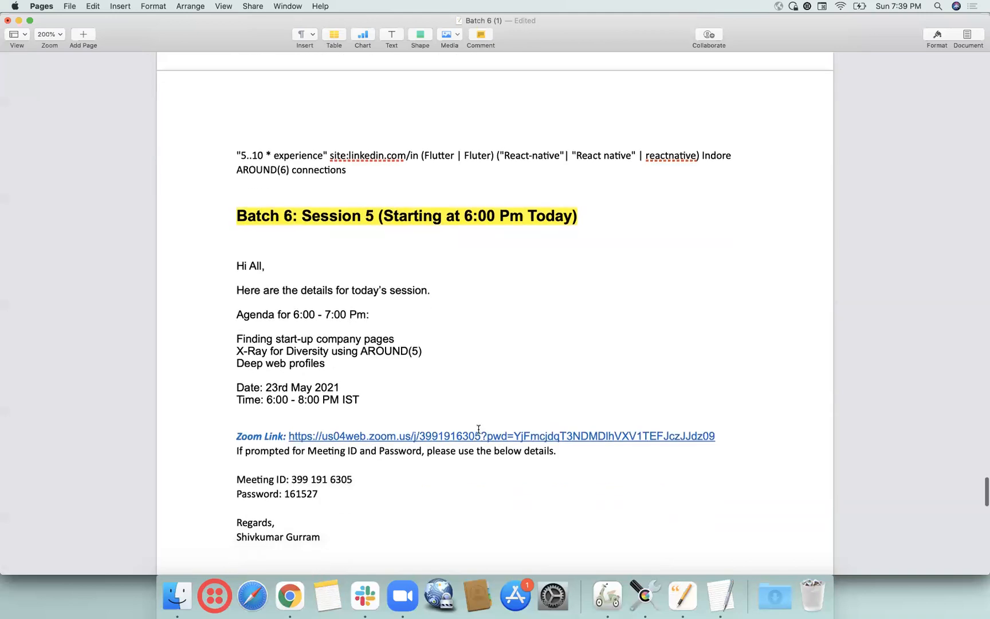
pyautogui.scroll(-1, 478, 428)
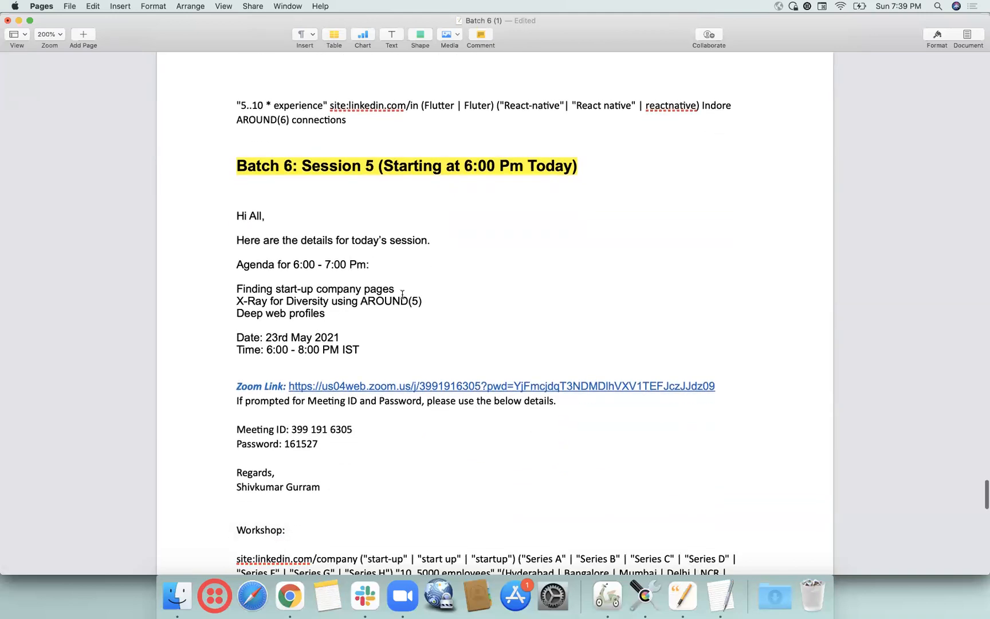
pyautogui.scroll(-8, 480, 323)
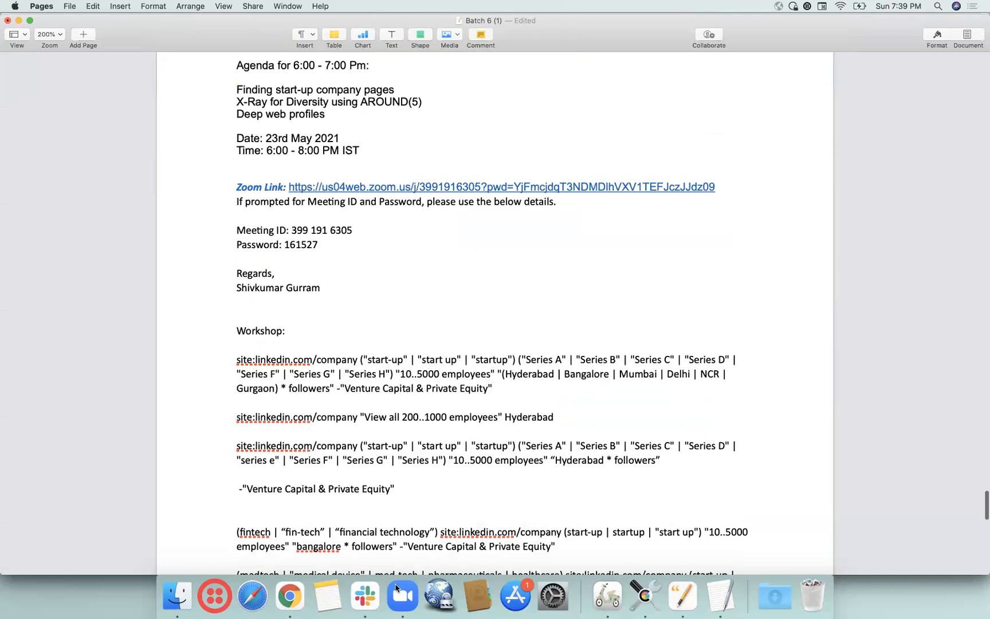
# Switch to Chrome and begin a search query in the empty tab with "inurl:(cv|resume)".
pyautogui.click(295, 592)
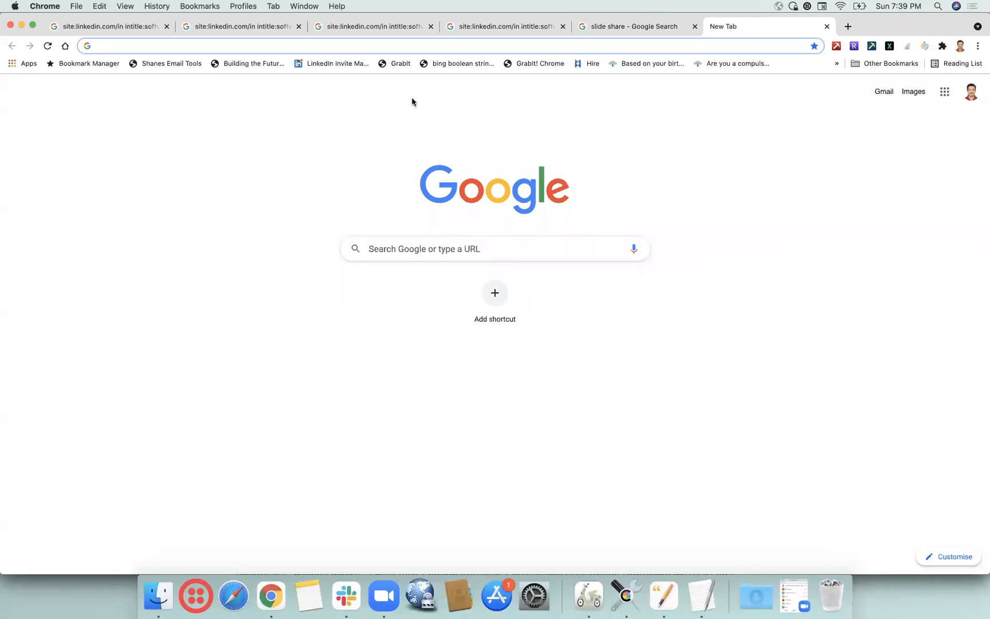
pyautogui.click(379, 49)
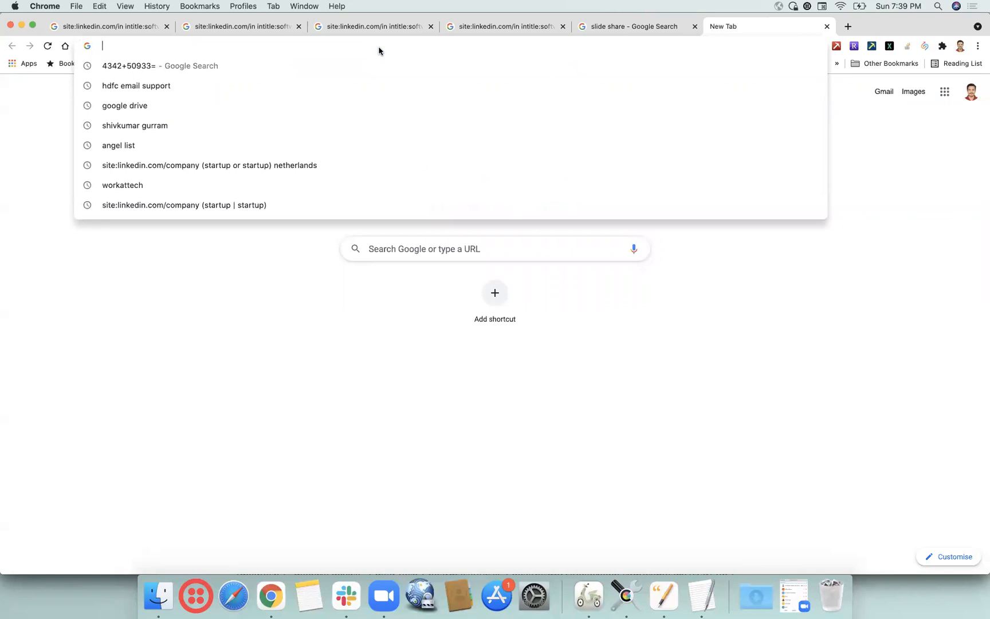
pyautogui.write('inurl')
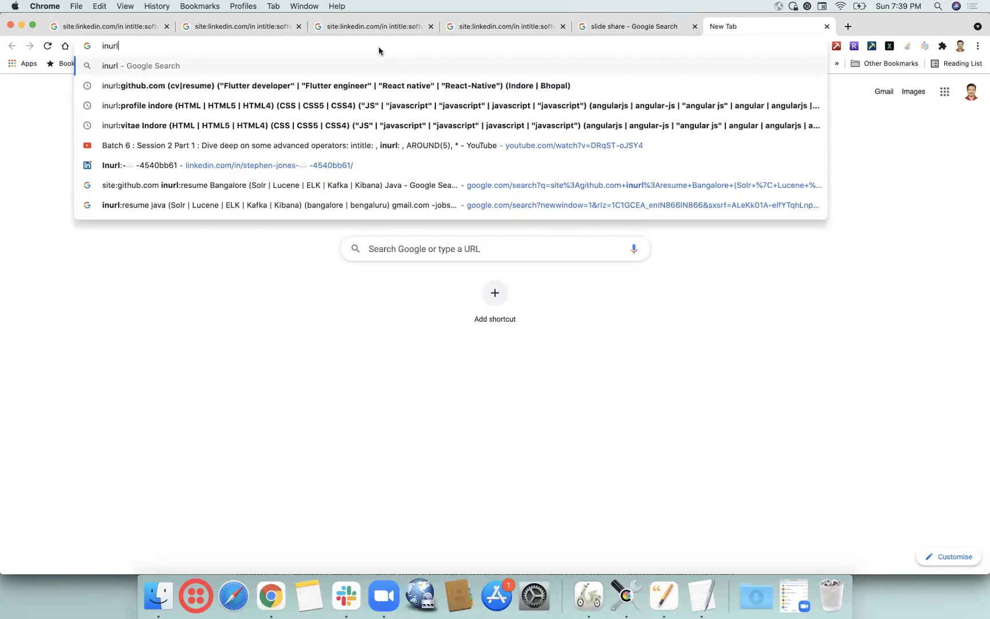
pyautogui.write(':(c')
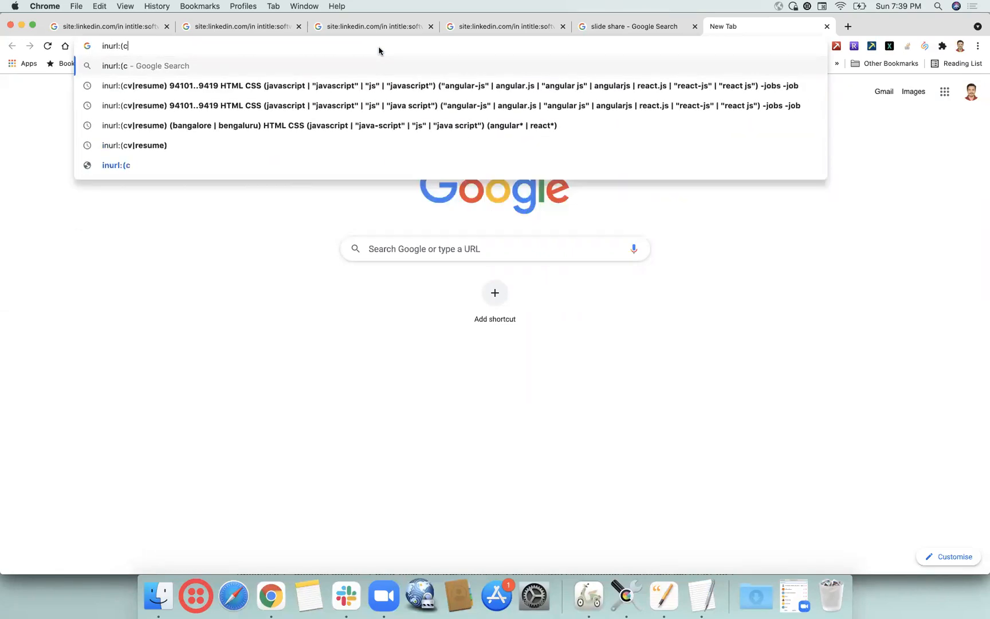
pyautogui.write('v|res')
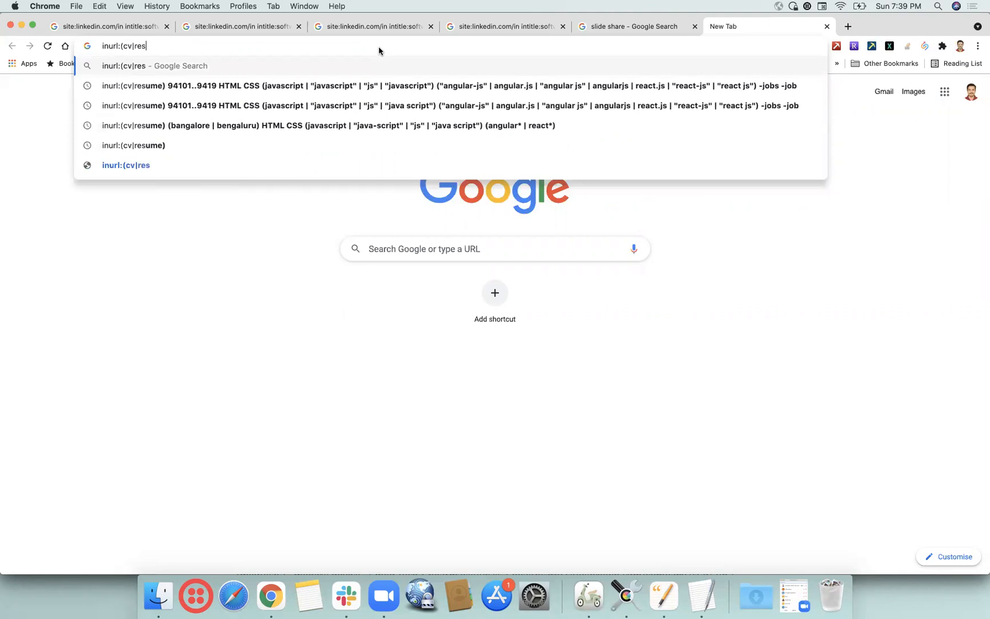
pyautogui.write('ume) ')
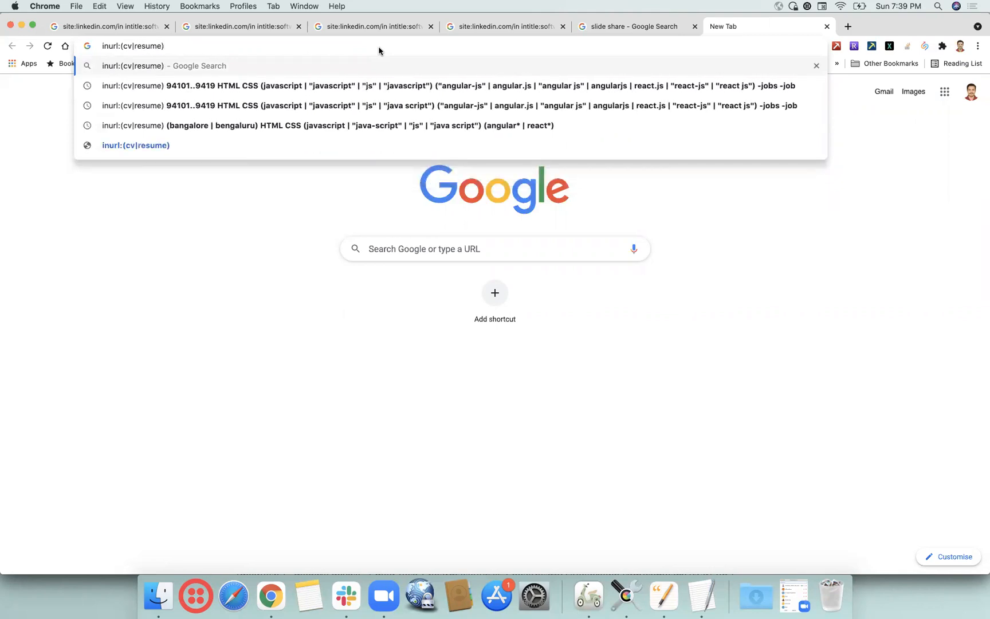
# Extend the query with the skill terms "(Algorithms | algo | datastructures | data-structures".
pyautogui.write('(')
pyautogui.write('Algir')
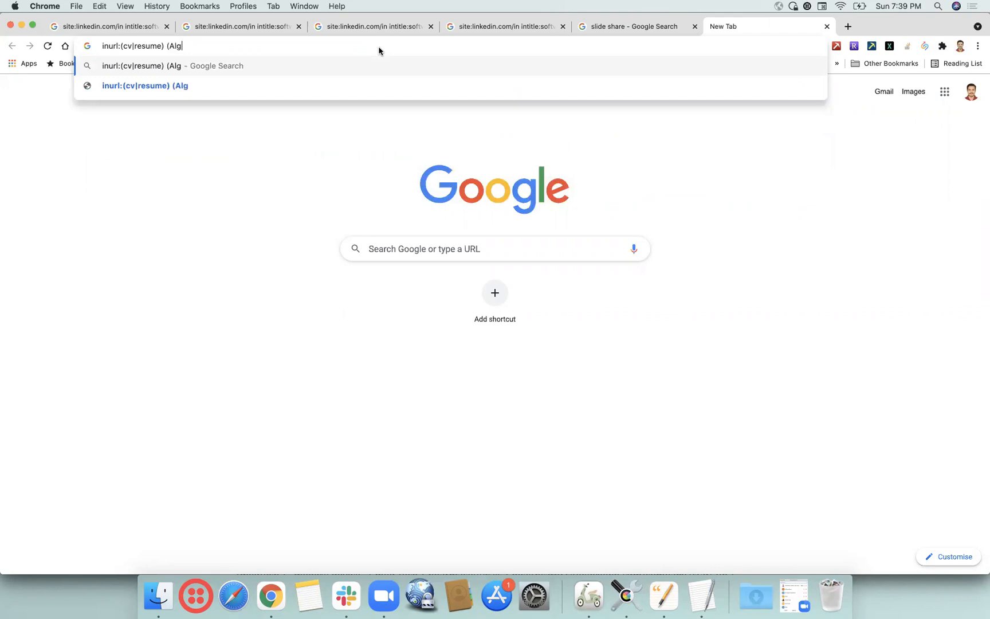
pyautogui.press('BackSpace')
pyautogui.press('BackSpace')
pyautogui.write('orithme')
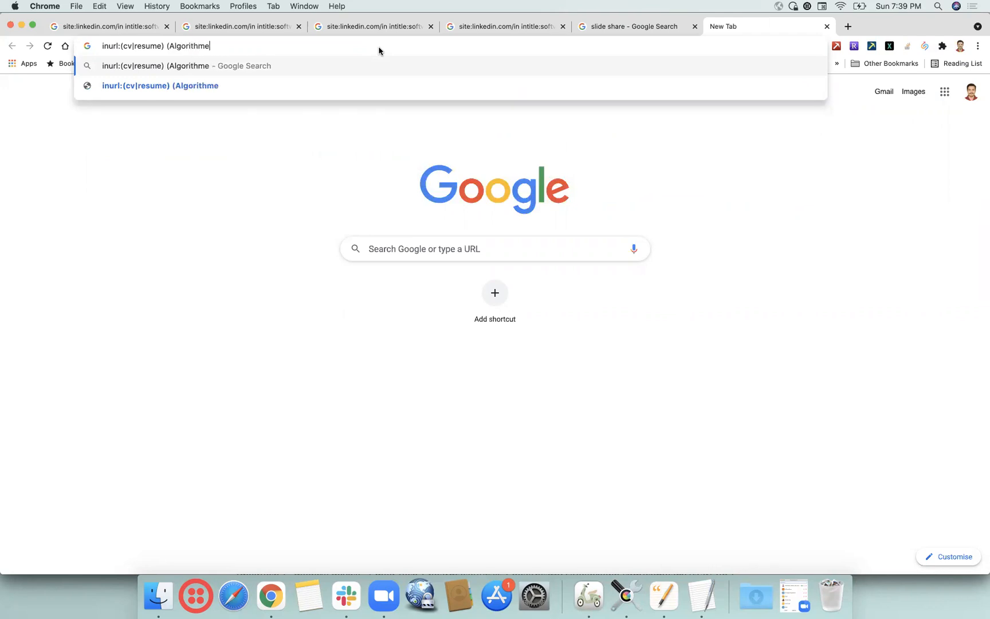
pyautogui.press('BackSpace')
pyautogui.press('BackSpace')
pyautogui.press('BackSpace')
pyautogui.write('hms | algo')
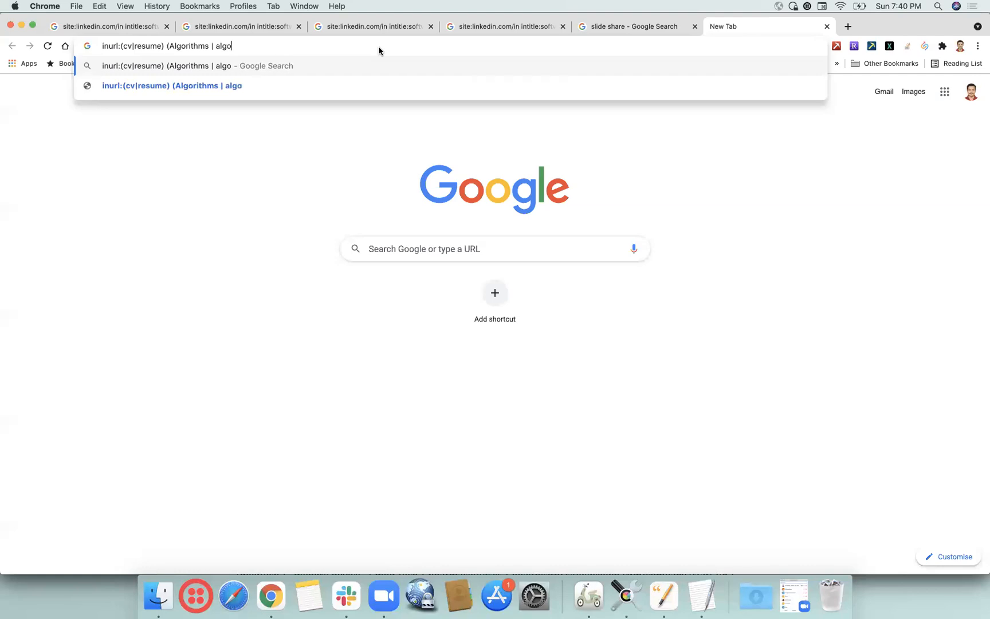
pyautogui.write(' | datast')
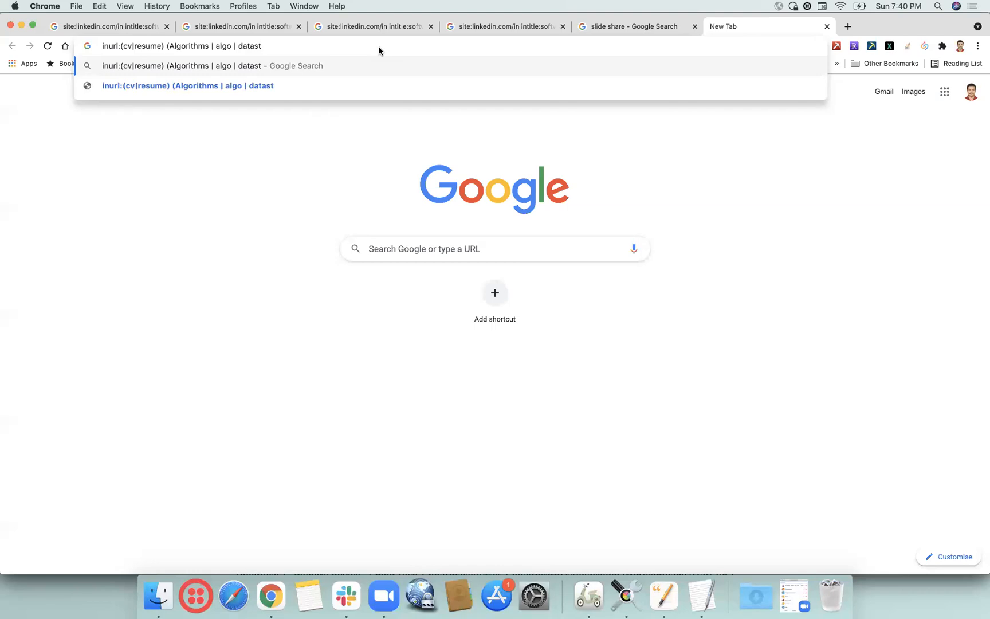
pyautogui.write('ructures |')
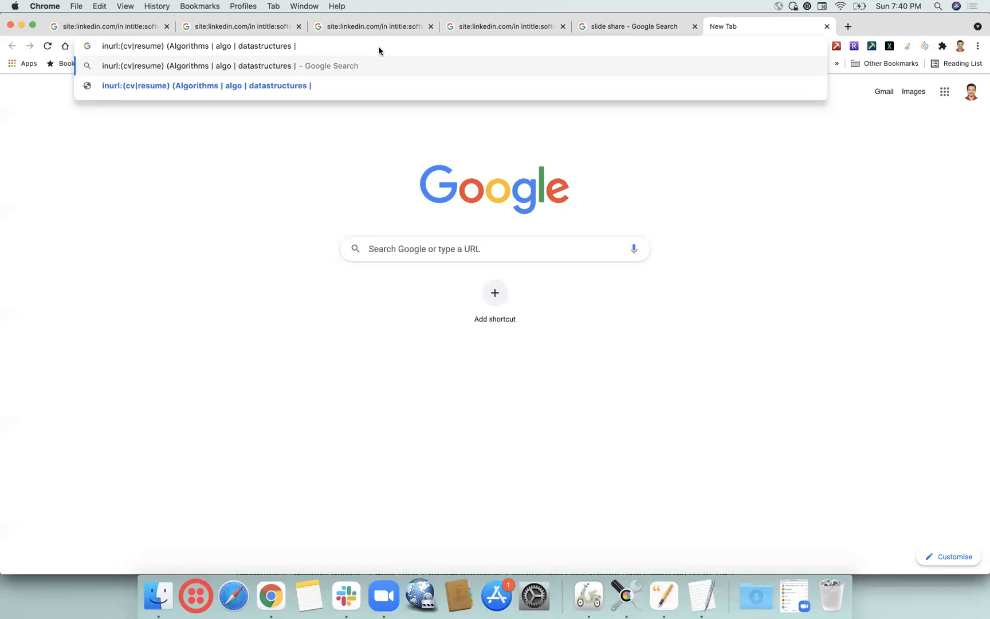
pyautogui.write(' data-structures')
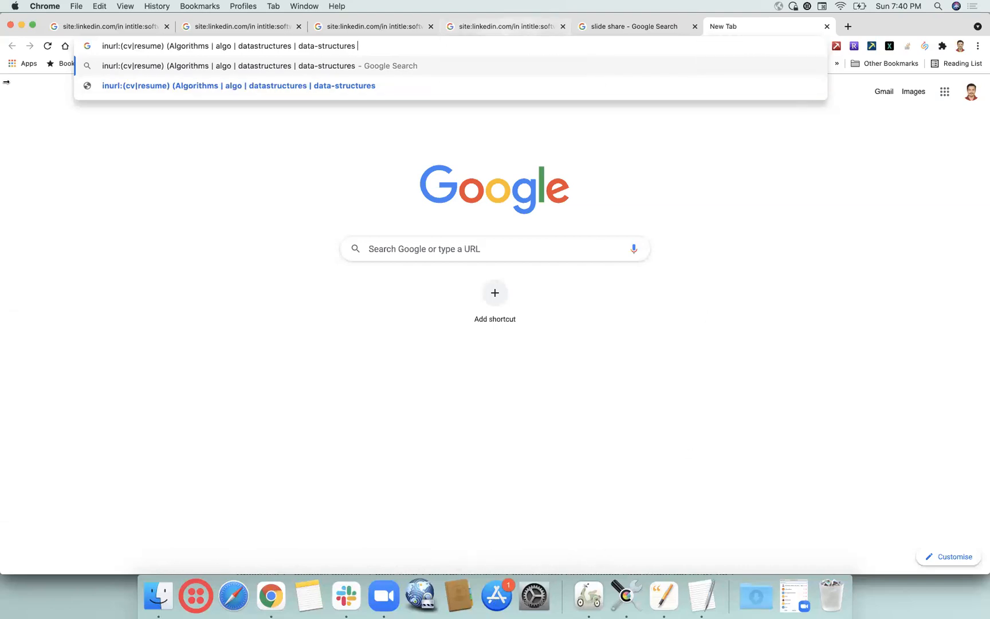
# Minimize both Chrome windows, the Batch 6 (1) document and the Ruby Strings text file to expose the desktop.
pyautogui.click(21, 26)
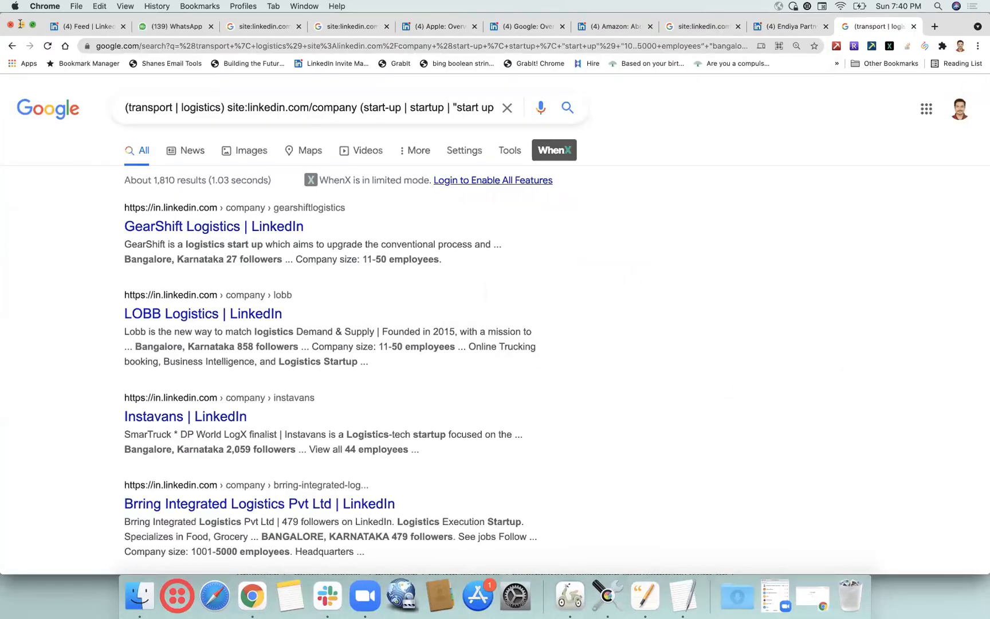
pyautogui.click(20, 26)
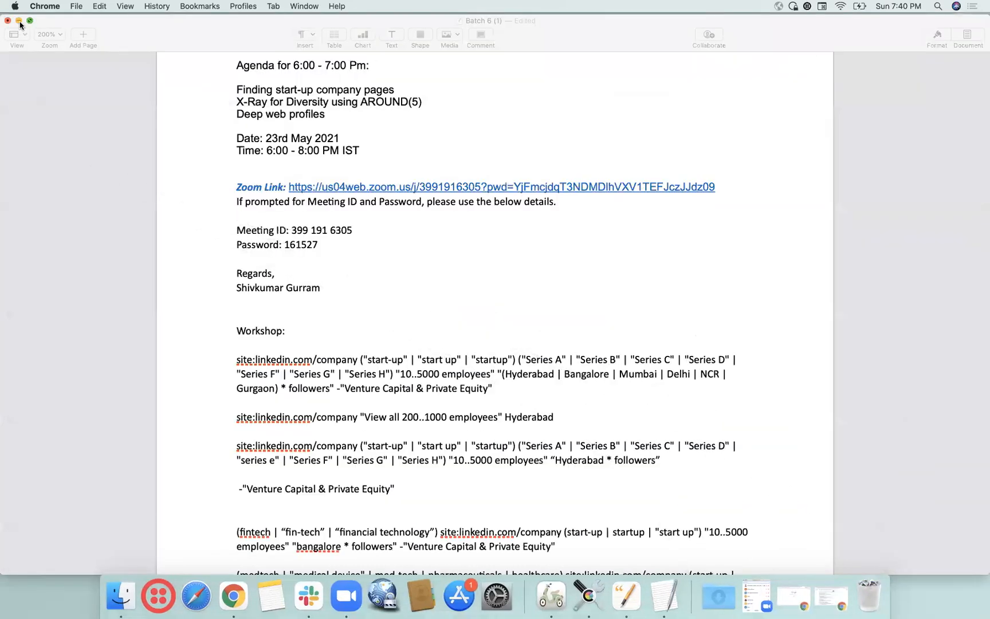
pyautogui.click(20, 22)
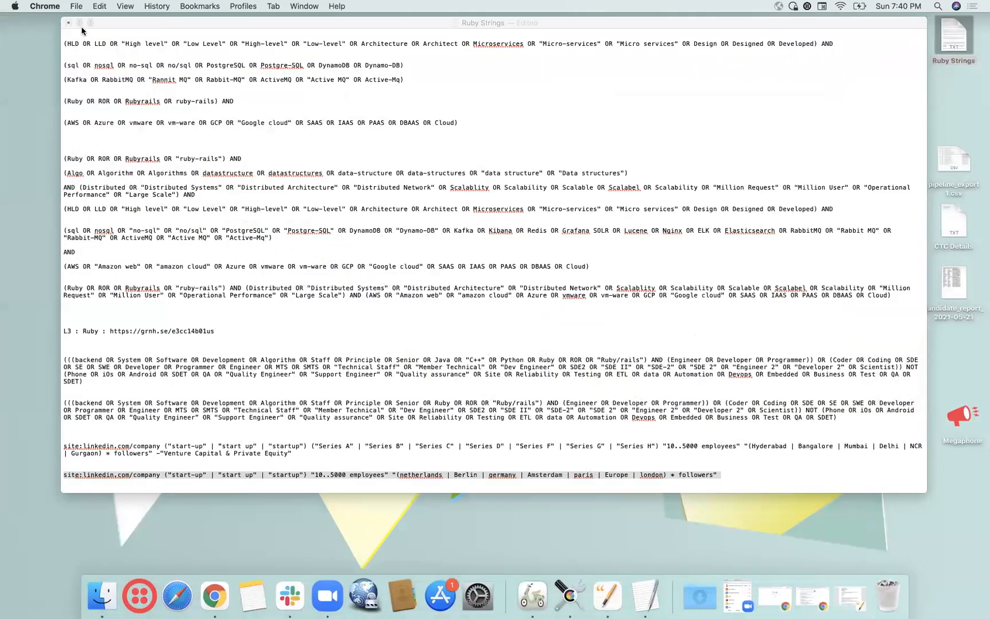
pyautogui.click(79, 24)
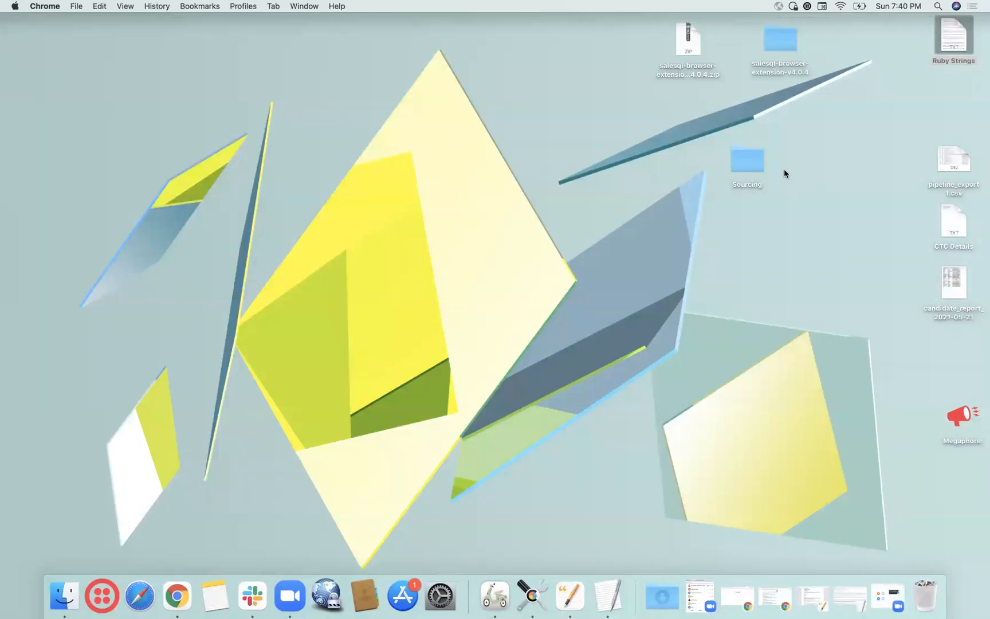
# Open Table of Content.docx from the VS Batch 5 folder inside the desktop's Sourcing folder.
pyautogui.doubleClick(760, 166)
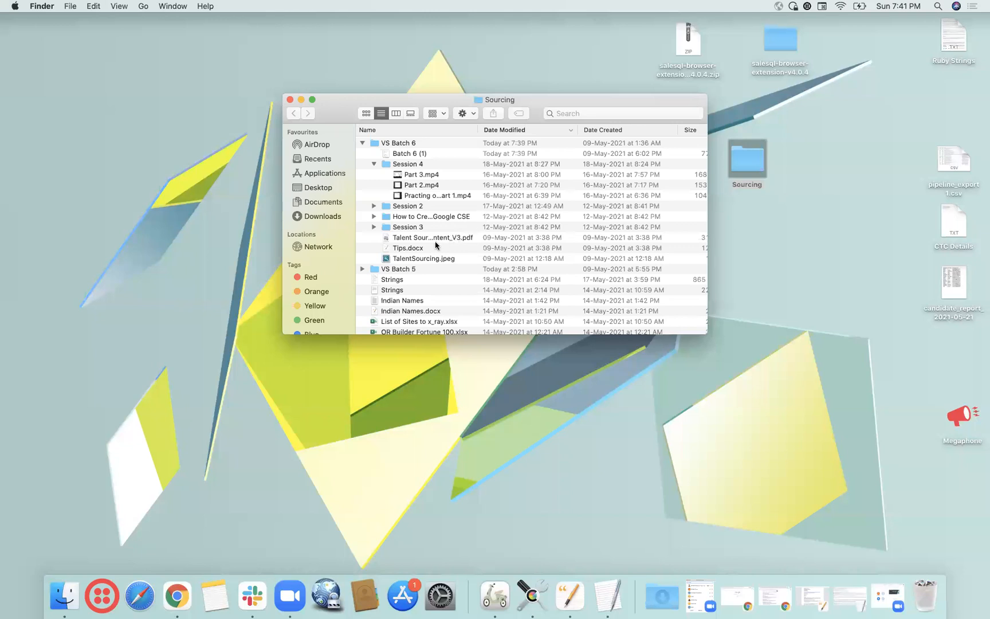
pyautogui.scroll(-1, 434, 268)
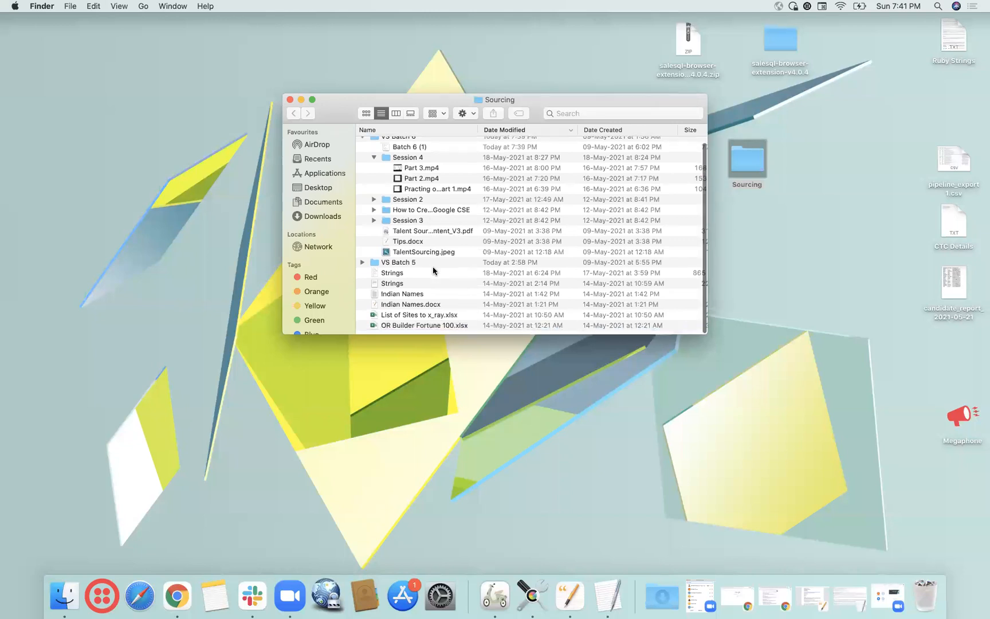
pyautogui.scroll(1, 433, 267)
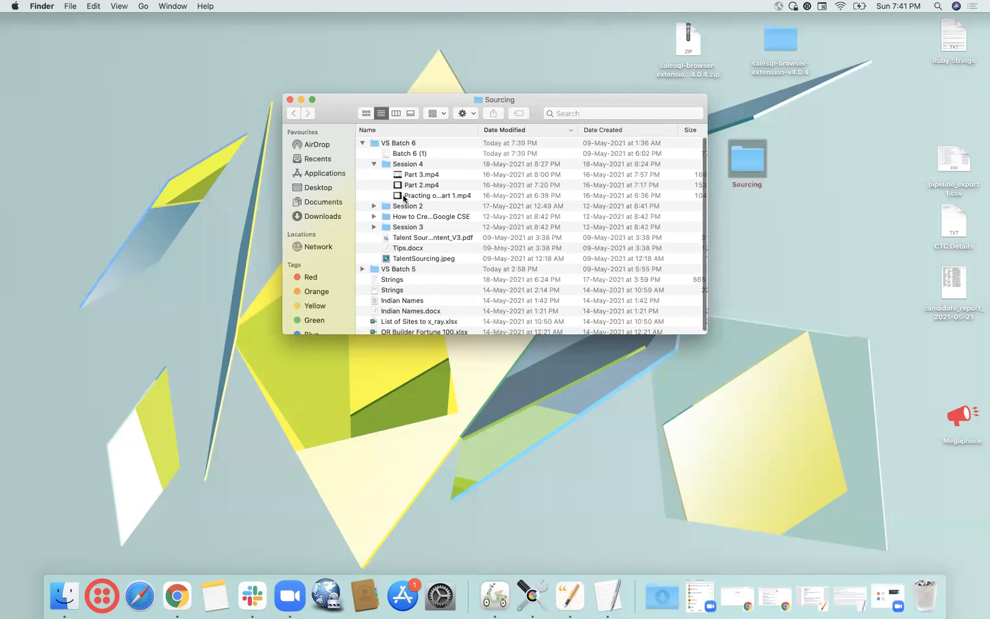
pyautogui.click(362, 144)
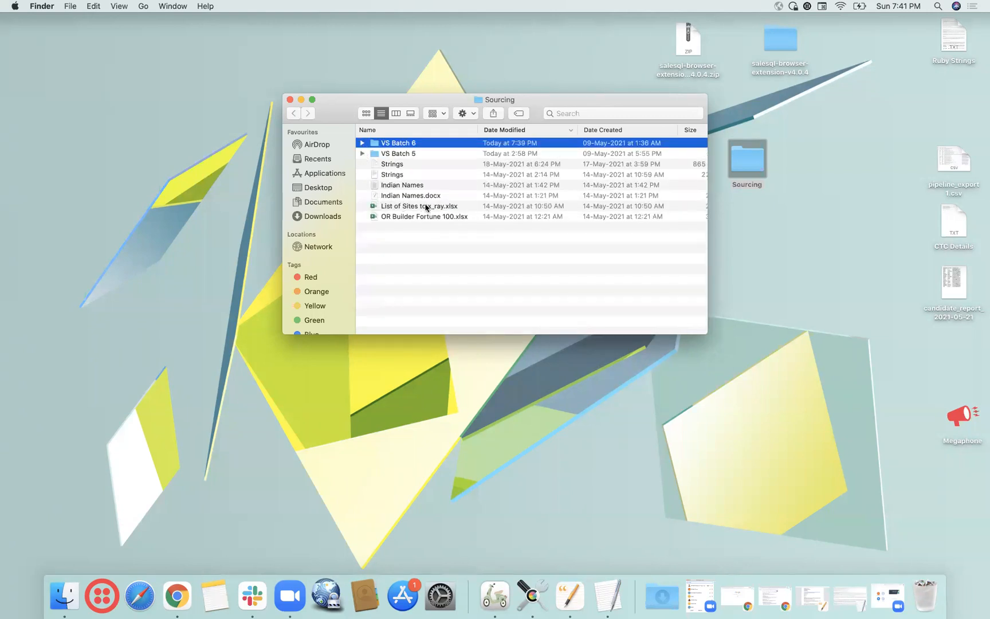
pyautogui.click(362, 153)
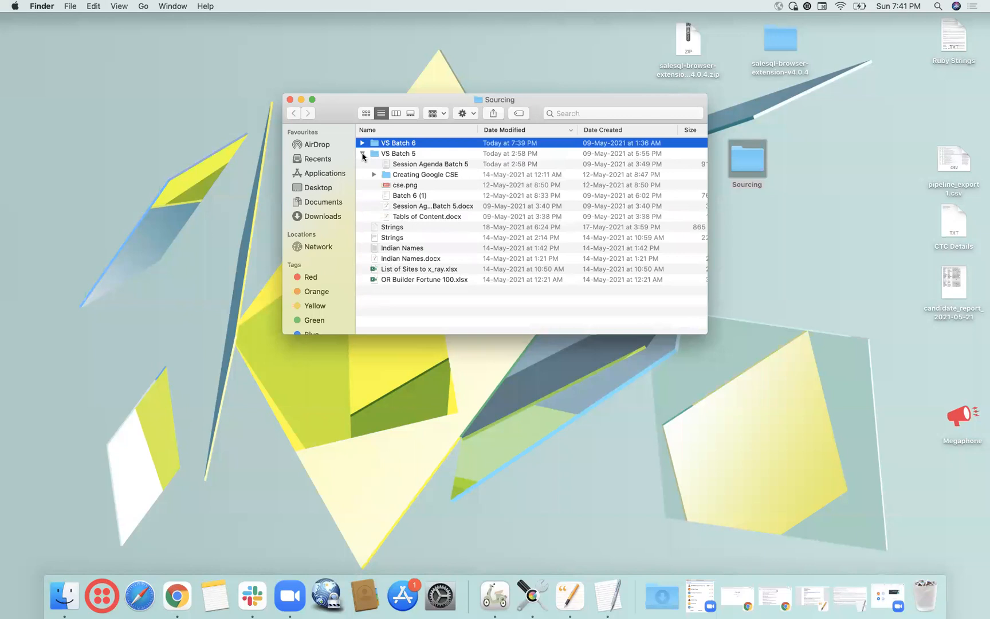
pyautogui.doubleClick(424, 218)
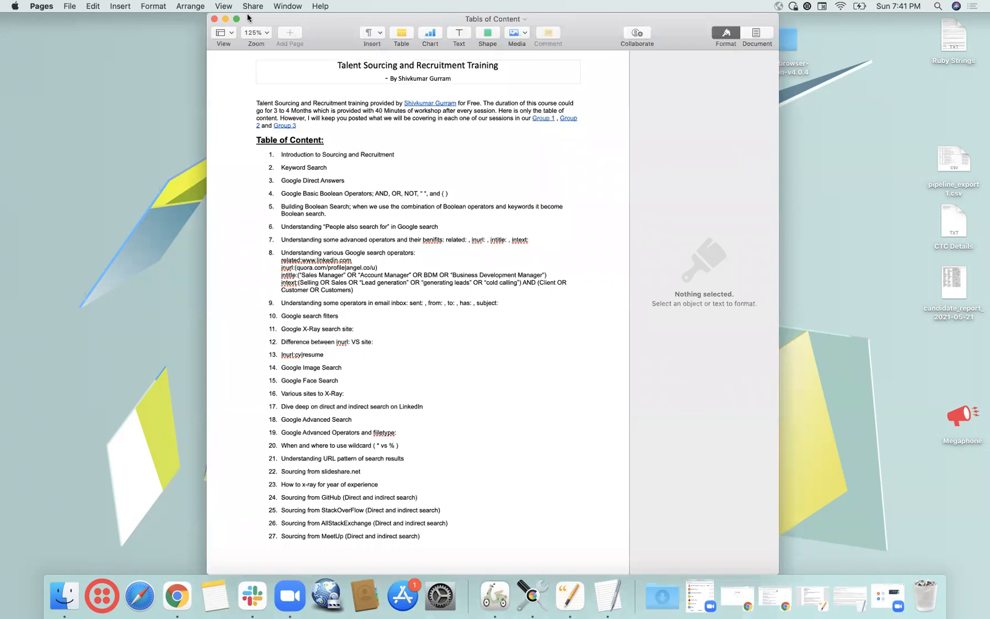
# Minimize the Table of Content document and close the Sourcing folder window.
pyautogui.moveTo(236, 20)
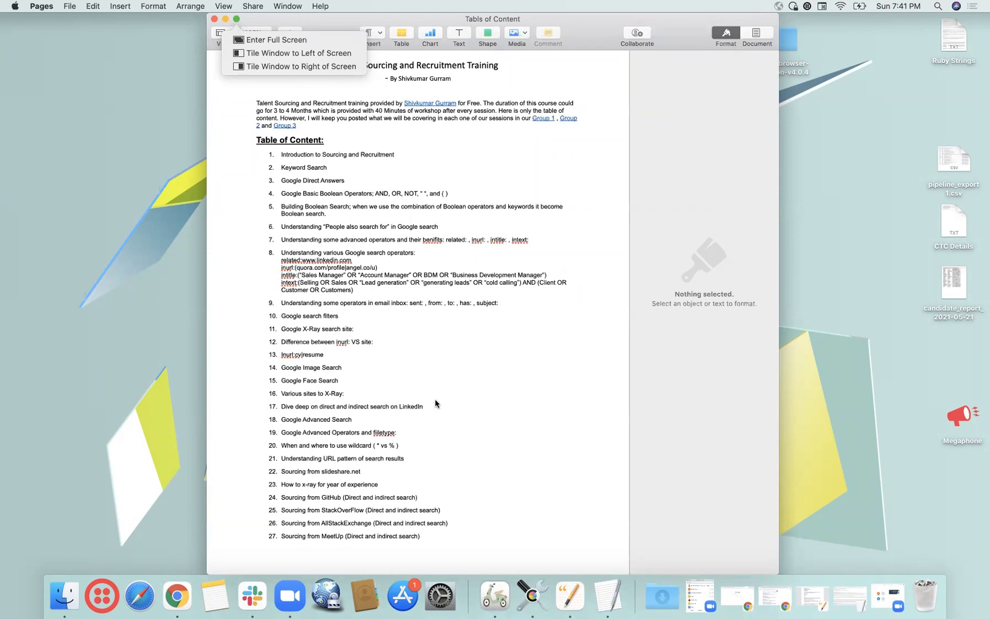
pyautogui.click(569, 324)
pyautogui.click(532, 206)
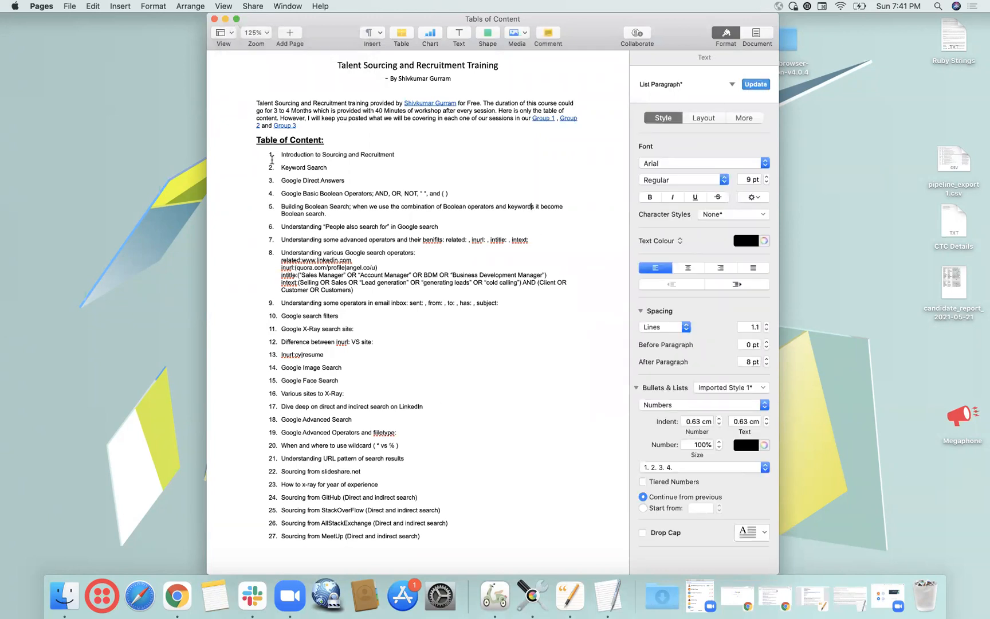
pyautogui.click(225, 19)
pyautogui.click(290, 100)
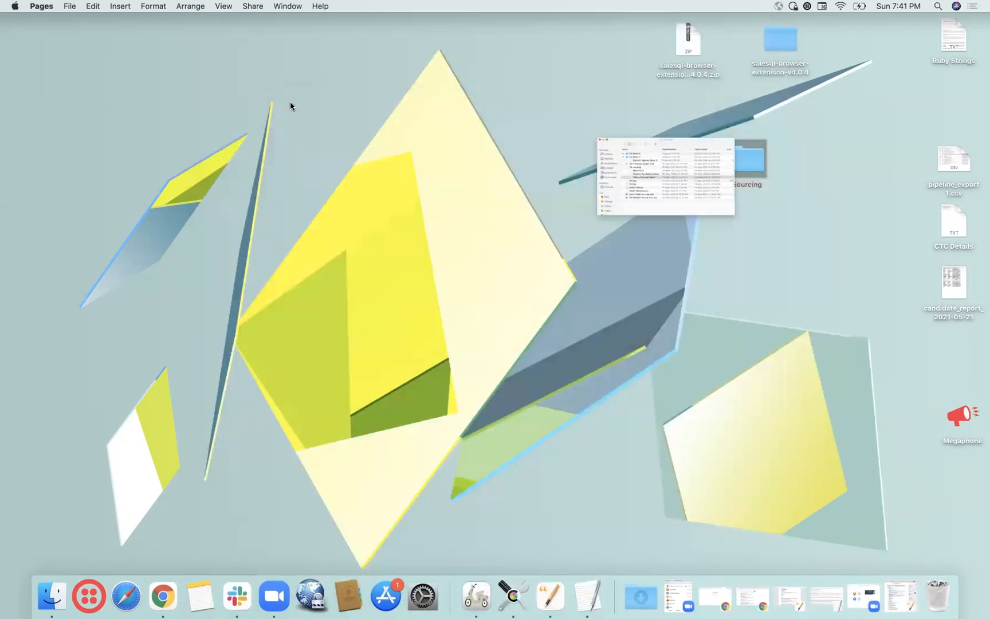
# Restore the other Chrome window and close its Google search and LinkedIn company tabs, keeping only the LinkedIn feed and WhatsApp.
pyautogui.click(164, 599)
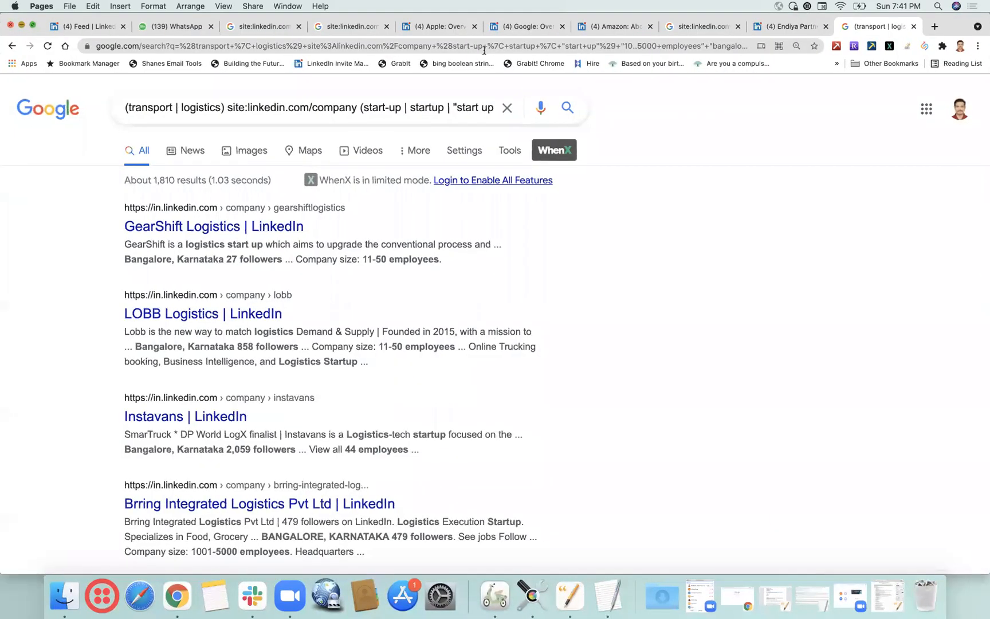
pyautogui.click(299, 26)
pyautogui.click(298, 27)
pyautogui.click(299, 27)
pyautogui.click(299, 26)
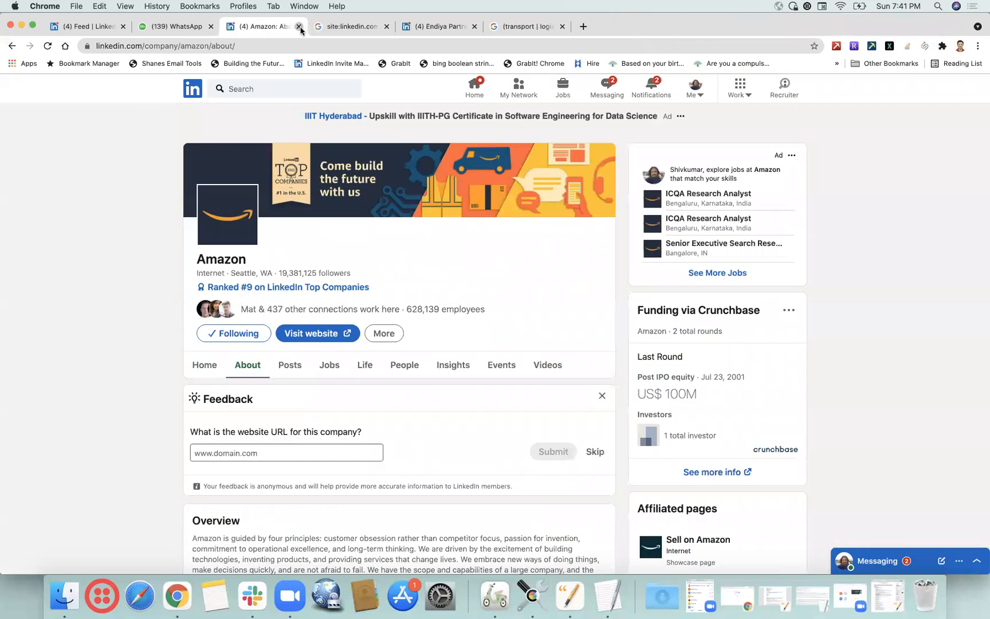
pyautogui.click(299, 26)
pyautogui.click(299, 26)
pyautogui.click(299, 27)
pyautogui.click(299, 26)
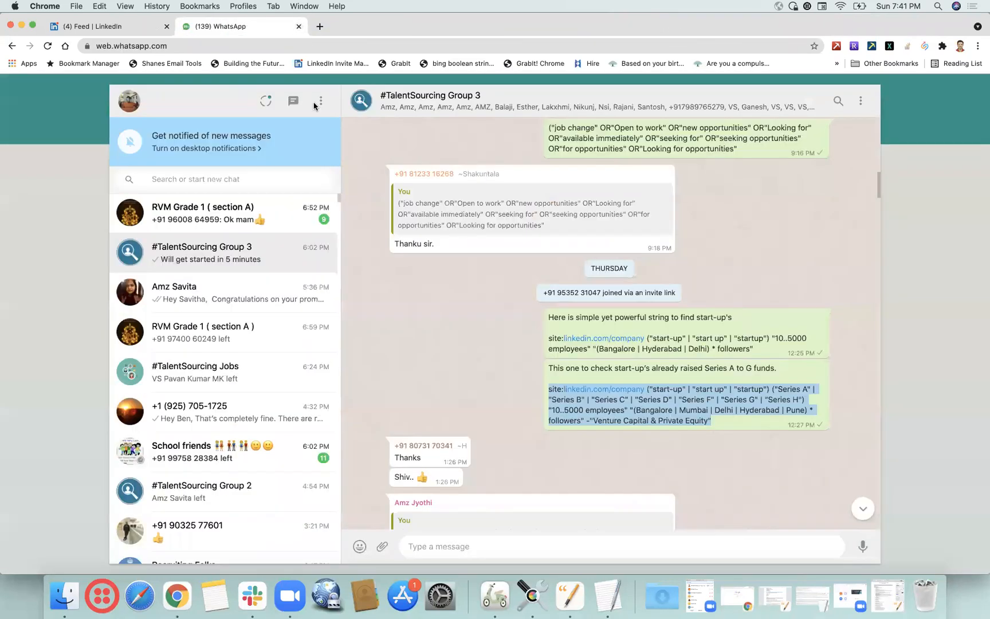
# Restore the Chrome window holding the inurl search, close the data-structures group and start a group with distributed | scalable | scalibility.
pyautogui.click(738, 604)
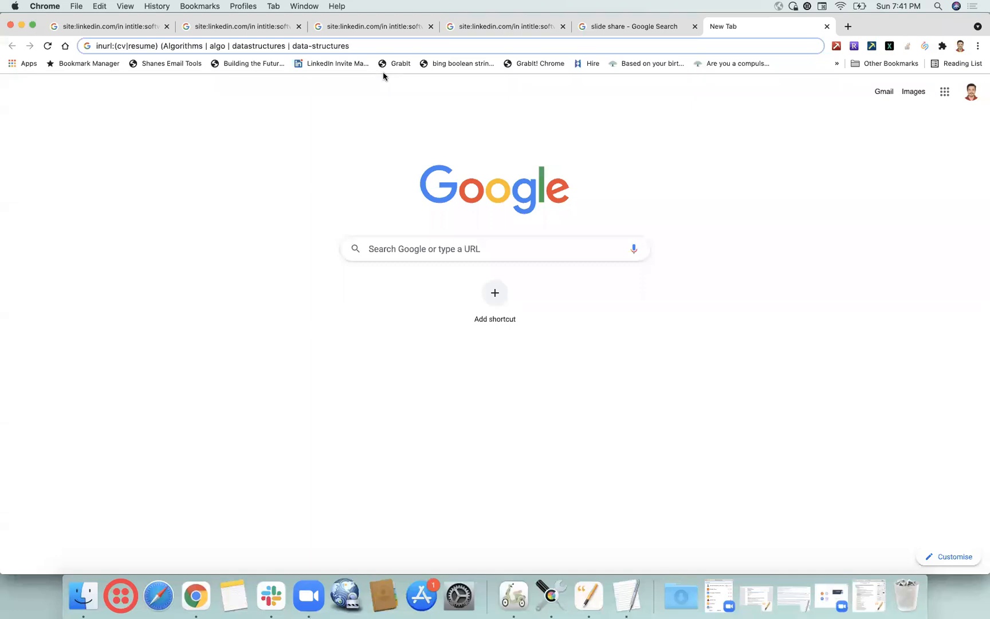
pyautogui.write(') (')
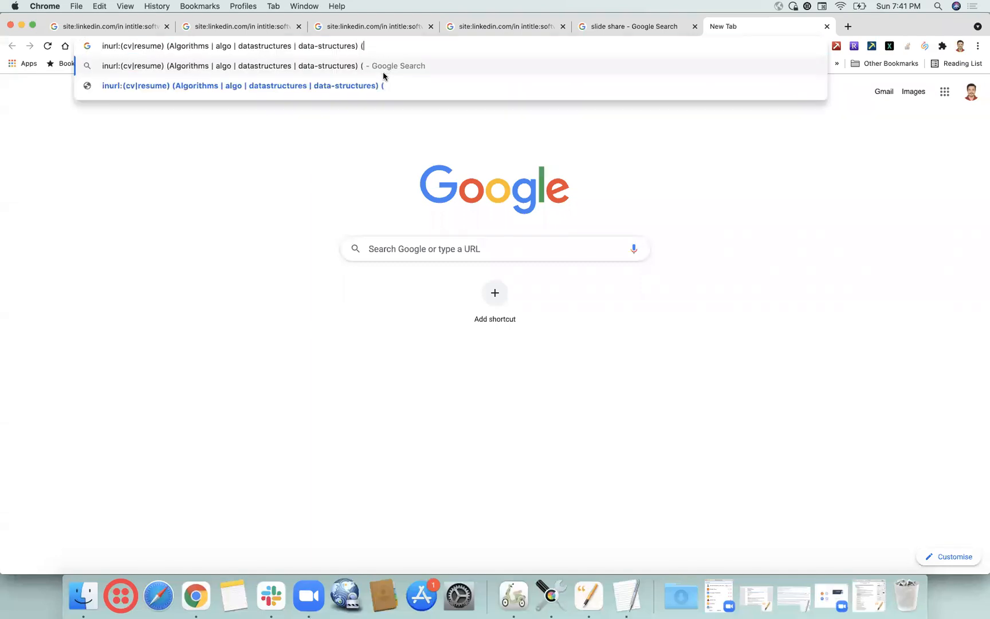
pyautogui.write('distributed | sc')
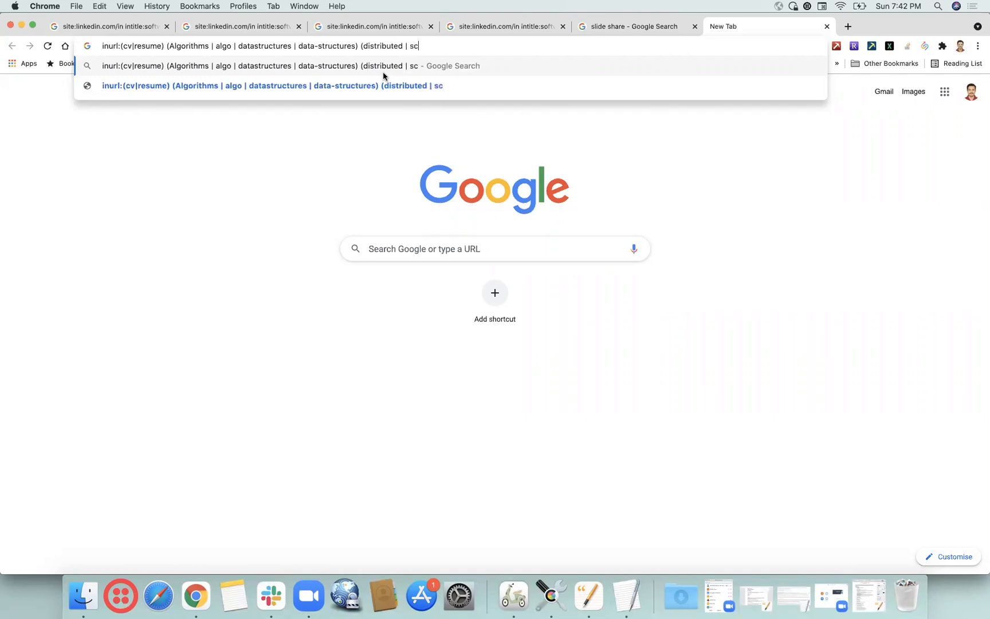
pyautogui.write('alable |')
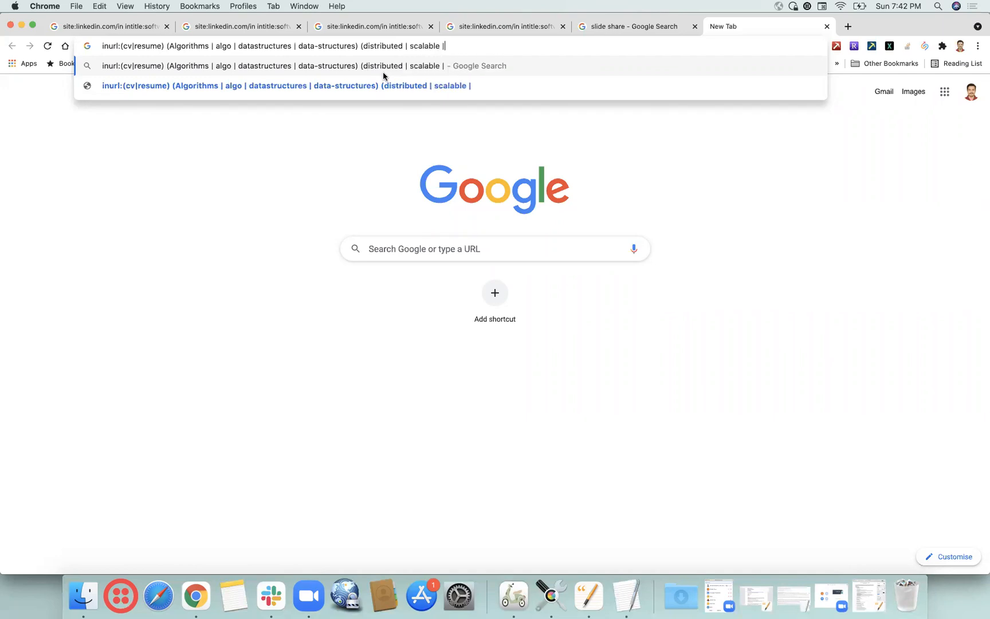
pyautogui.write(' scalibili')
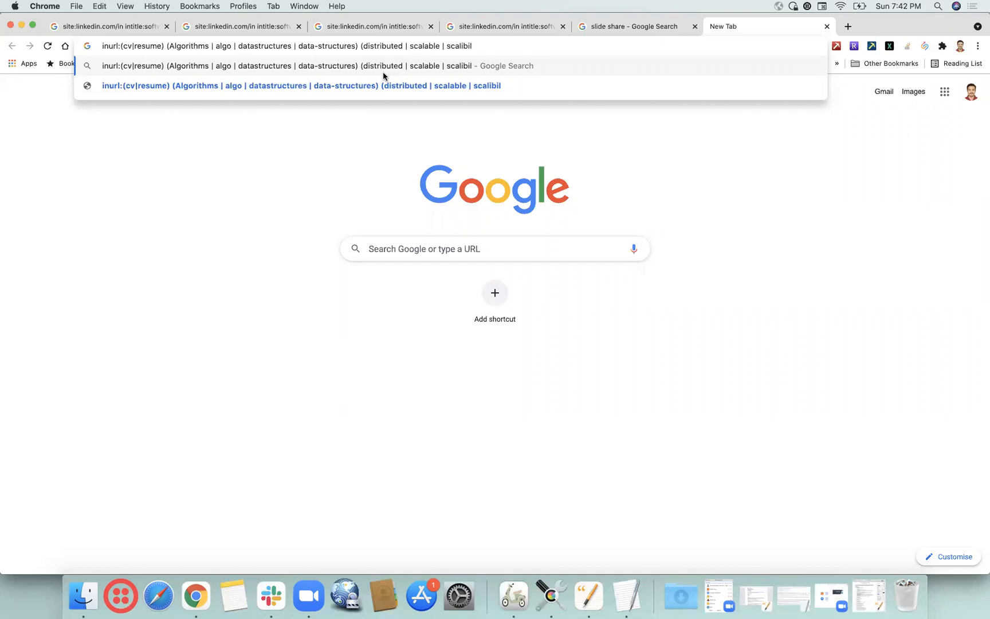
# Add the quoted wildcard phrase "* million user" as another alternative in the distributed group of the search string.
pyautogui.write('y |"million')
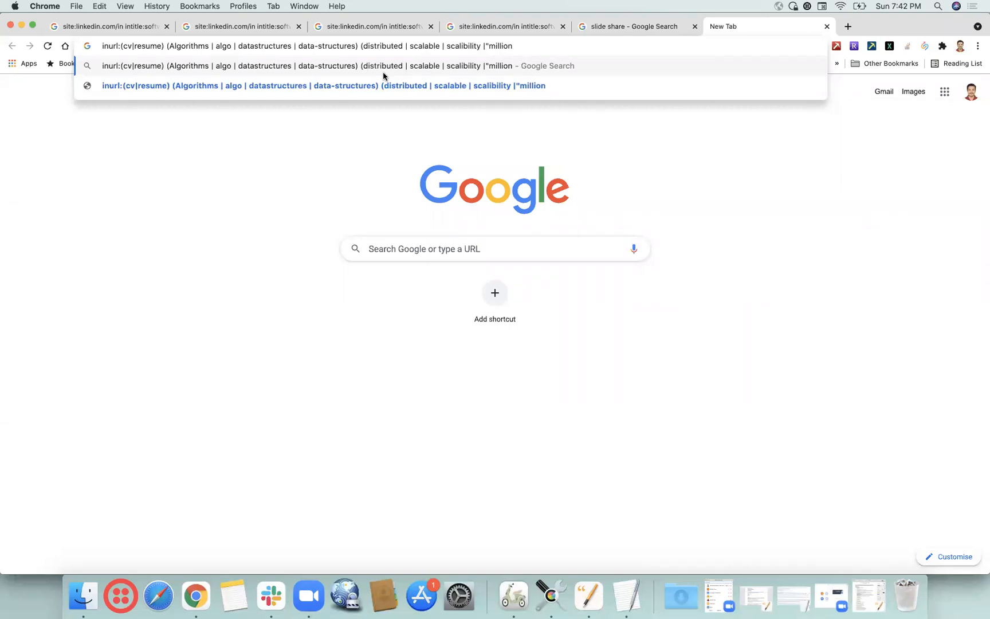
pyautogui.write(' user')
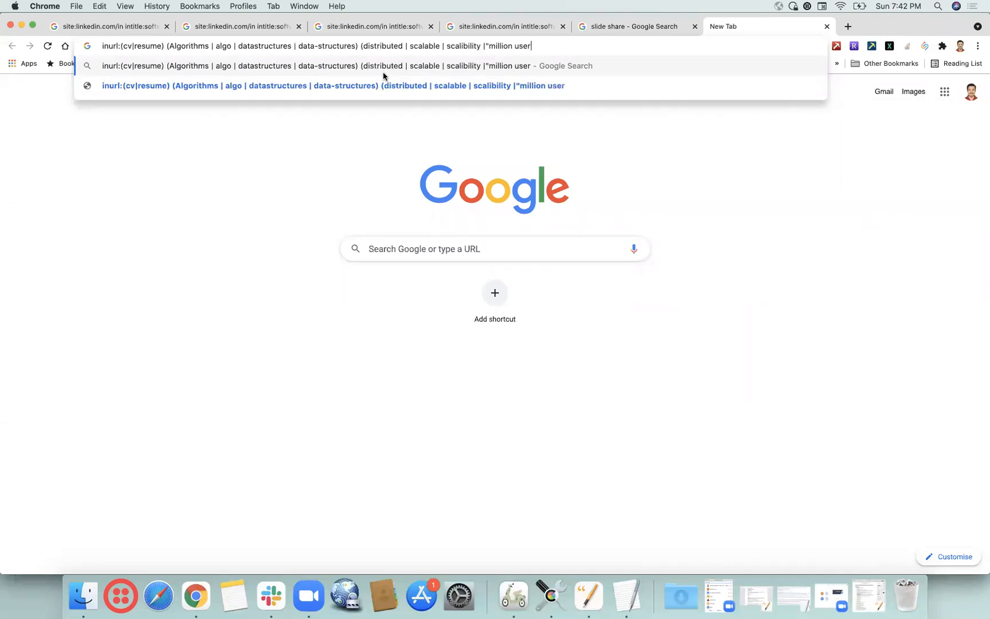
pyautogui.write('"')
pyautogui.click(487, 46)
pyautogui.write('*')
pyautogui.click(570, 46)
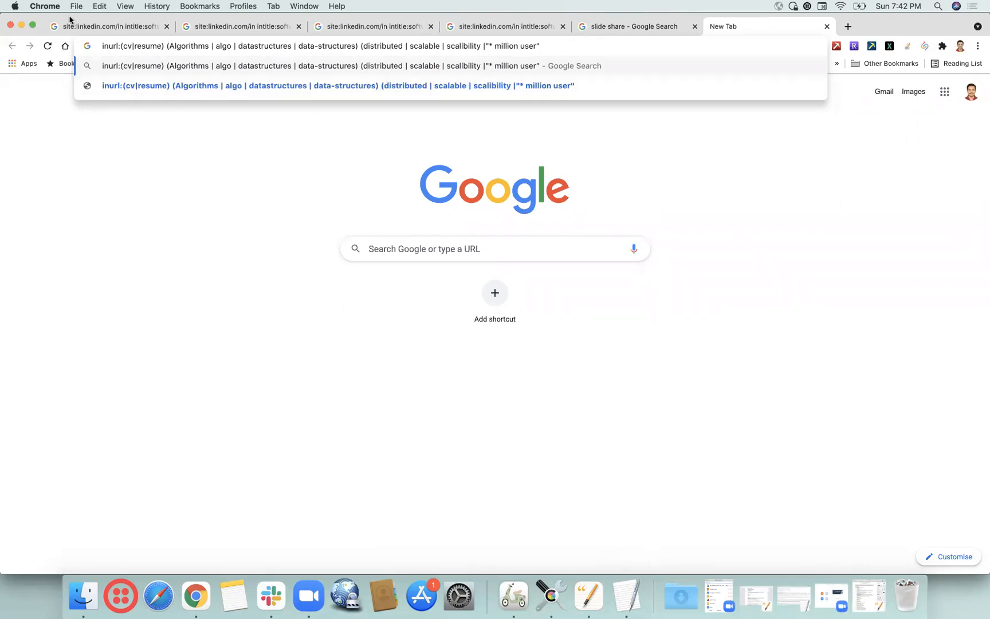
# Minimize both Chrome windows and open the Ruby Strings text file from the desktop.
pyautogui.click(21, 26)
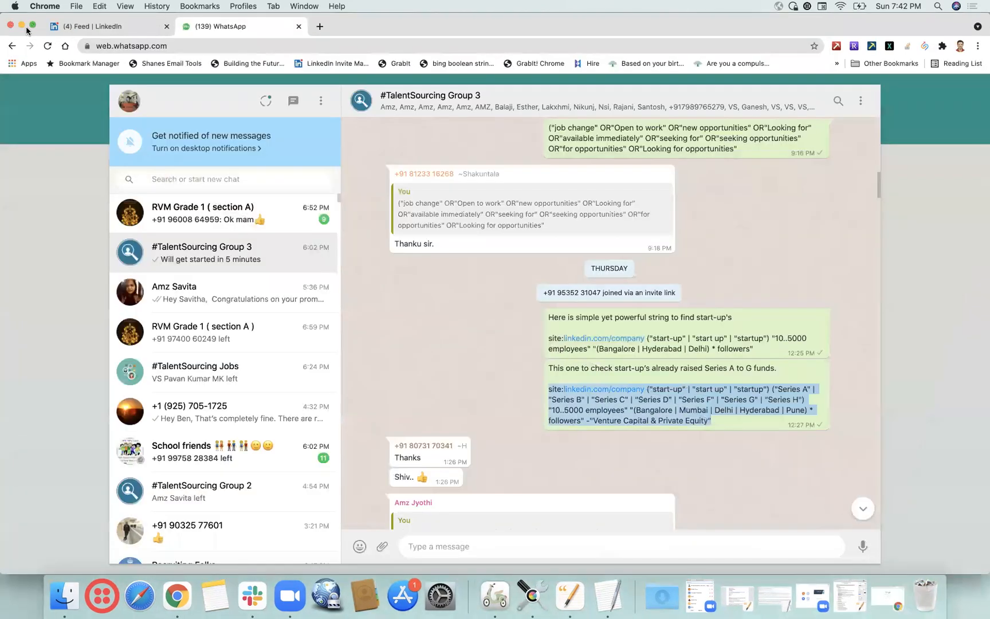
pyautogui.click(22, 26)
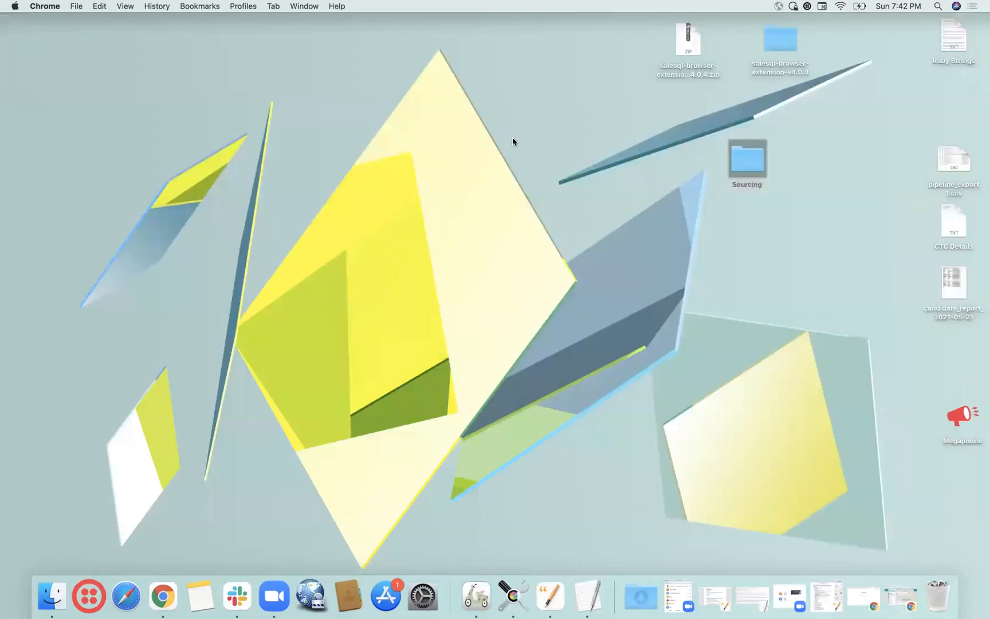
pyautogui.doubleClick(964, 36)
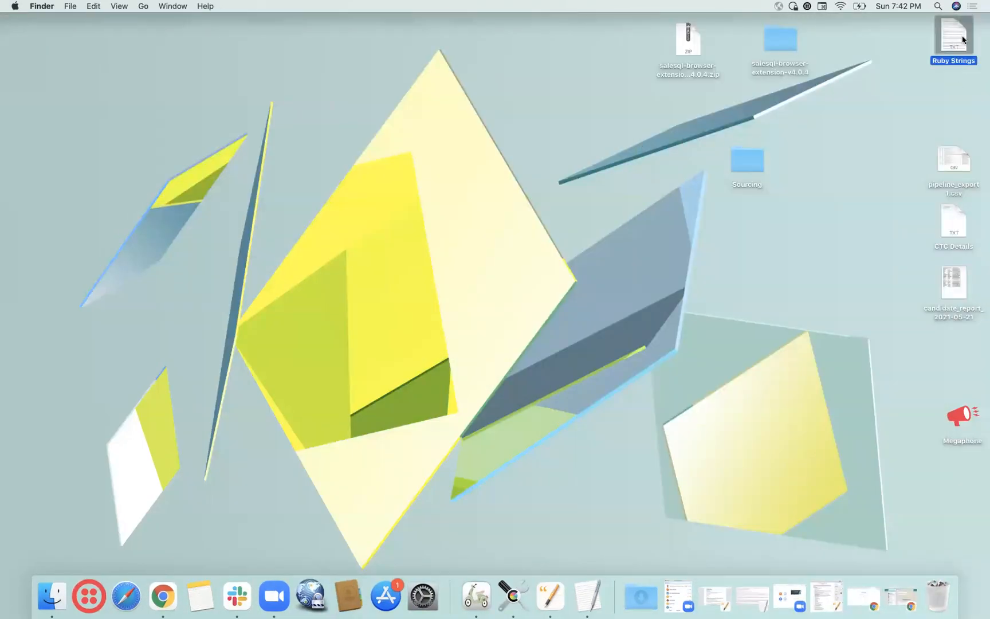
# Copy the parenthesized group running from Distributed to "Large Scale" below the second Algo line in Ruby Strings.
pyautogui.scroll(-1, 347, 401)
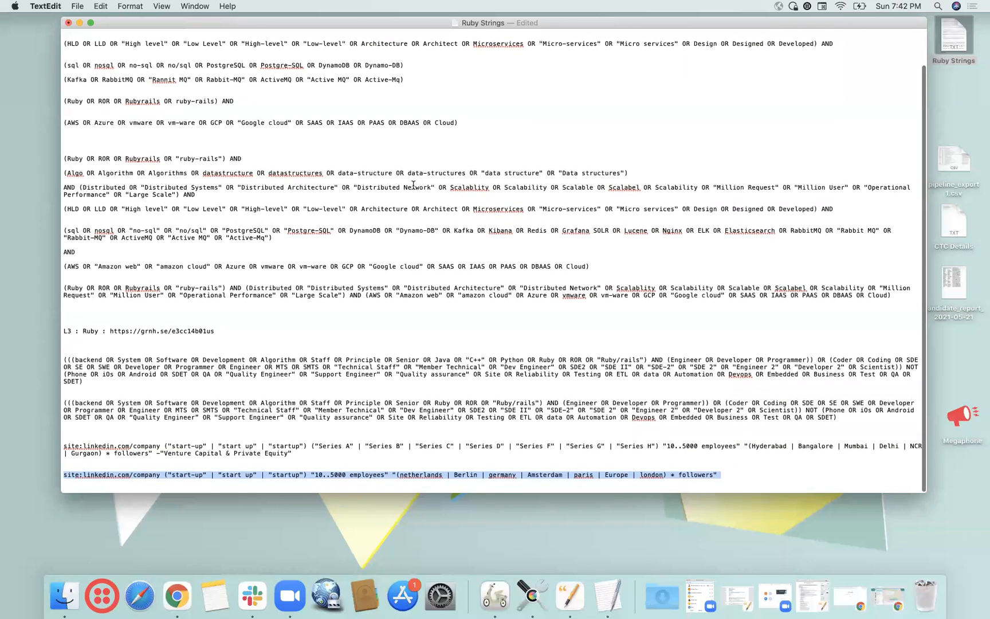
pyautogui.scroll(1, 312, 186)
pyautogui.scroll(2, 311, 186)
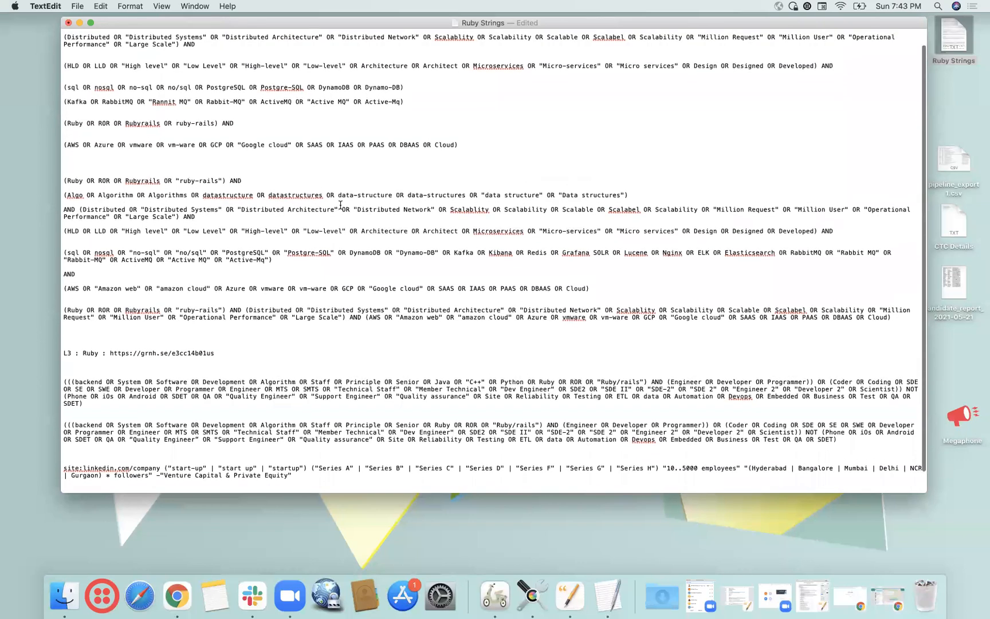
pyautogui.doubleClick(492, 213)
pyautogui.click(492, 212)
pyautogui.moveTo(452, 209); pyautogui.dragTo(725, 210)
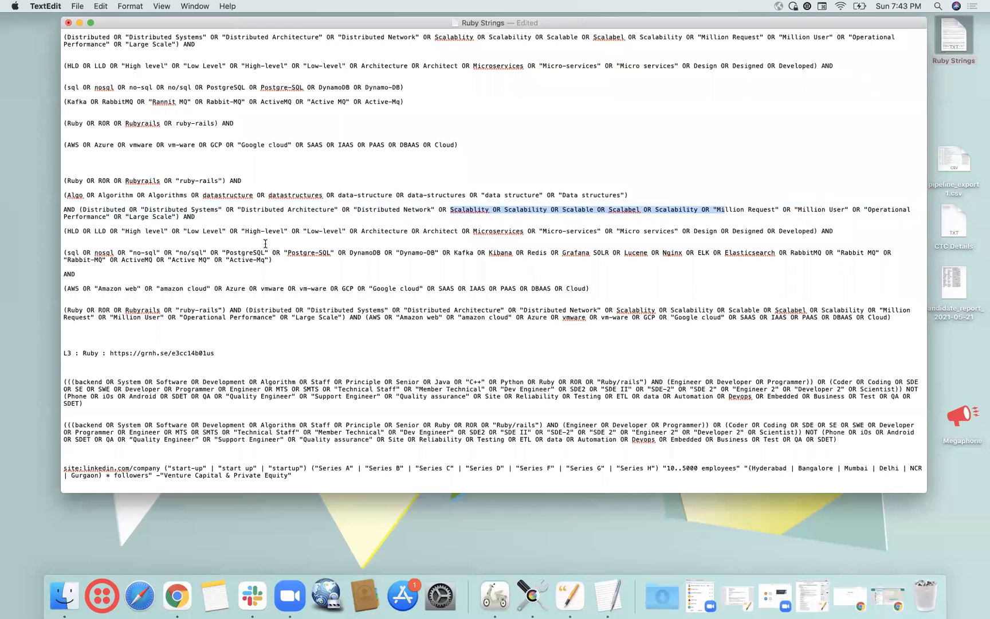
pyautogui.moveTo(81, 209); pyautogui.dragTo(179, 217)
pyautogui.press('super+c')
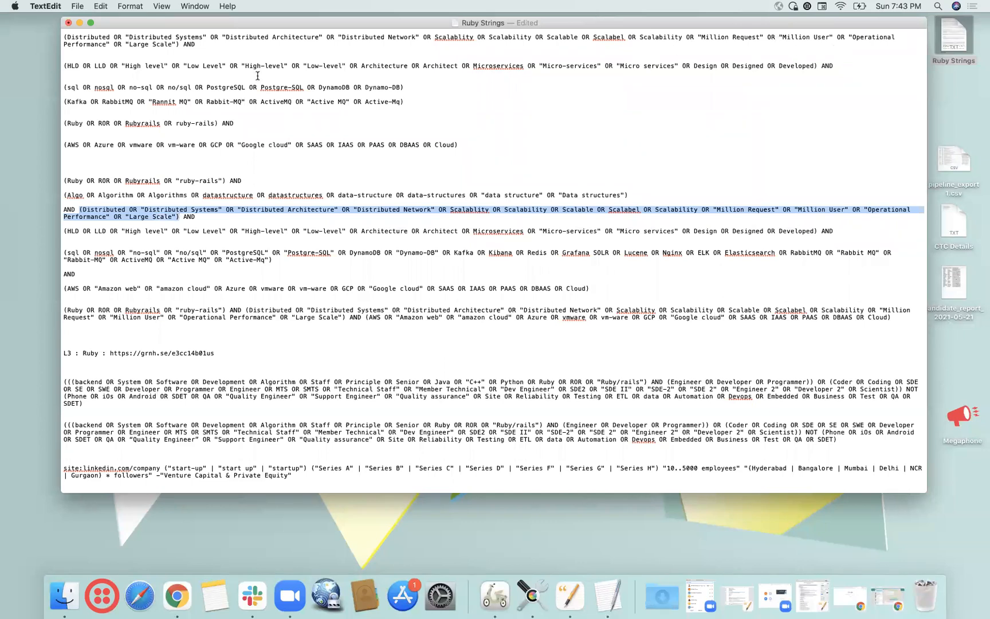
# Return to the Chrome window with the inurl search, replace the distributed group with the copied OR group and run the search.
pyautogui.press('super+Tab')
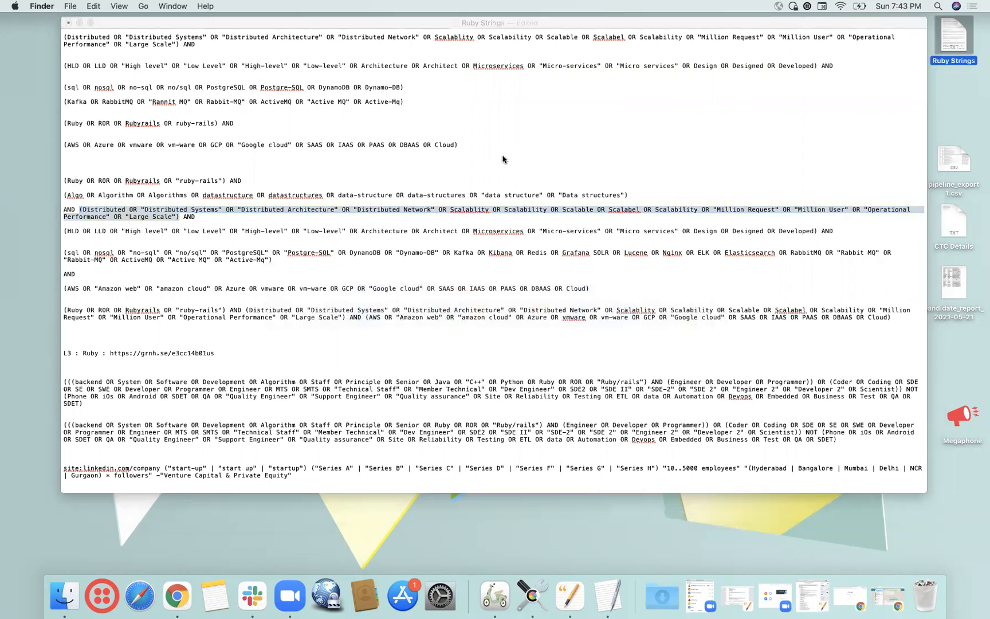
pyautogui.click(182, 595)
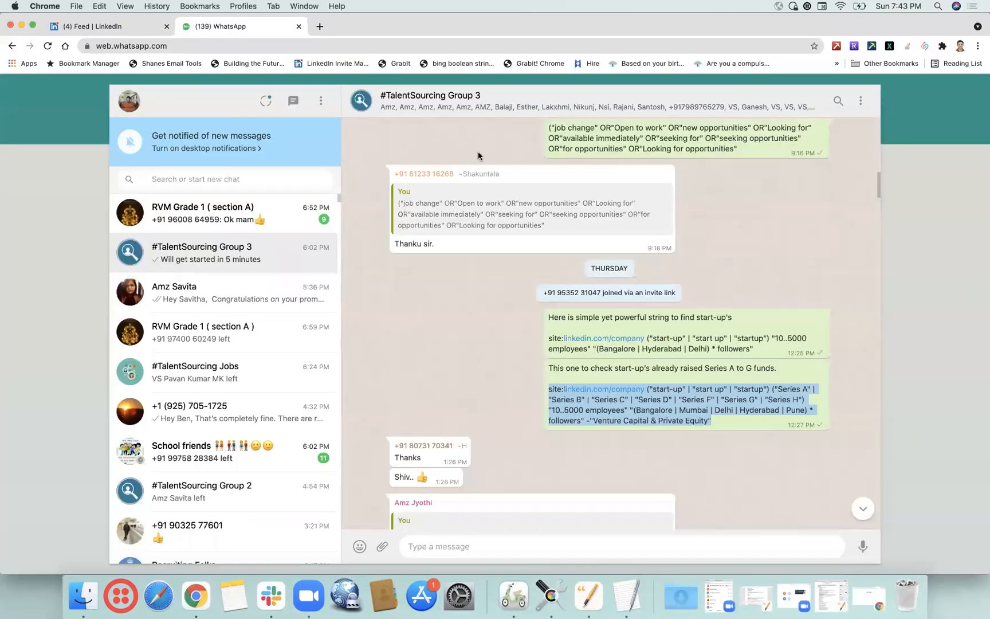
pyautogui.click(817, 605)
pyautogui.click(755, 599)
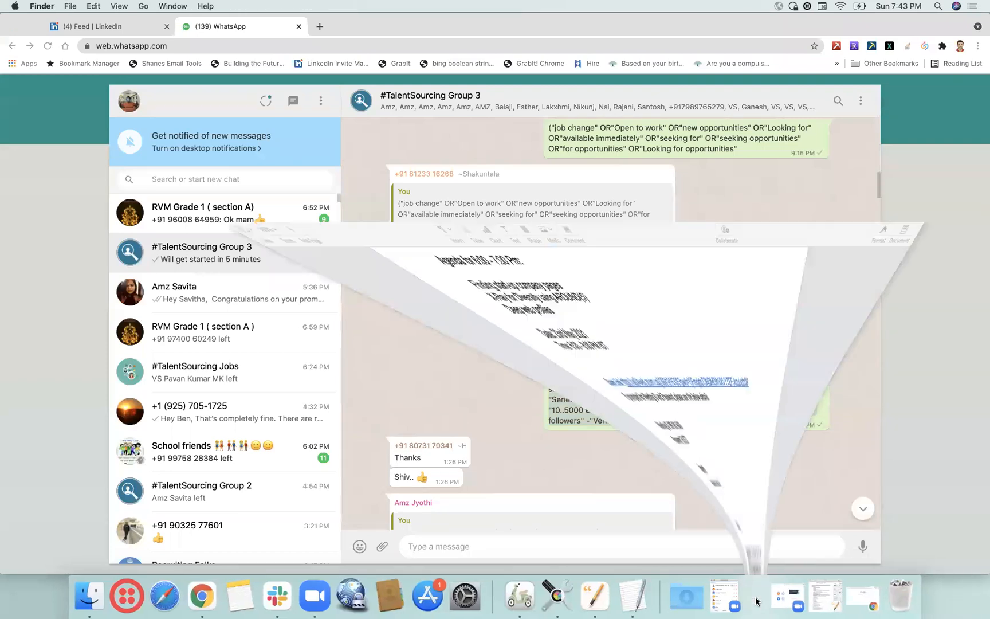
pyautogui.click(850, 599)
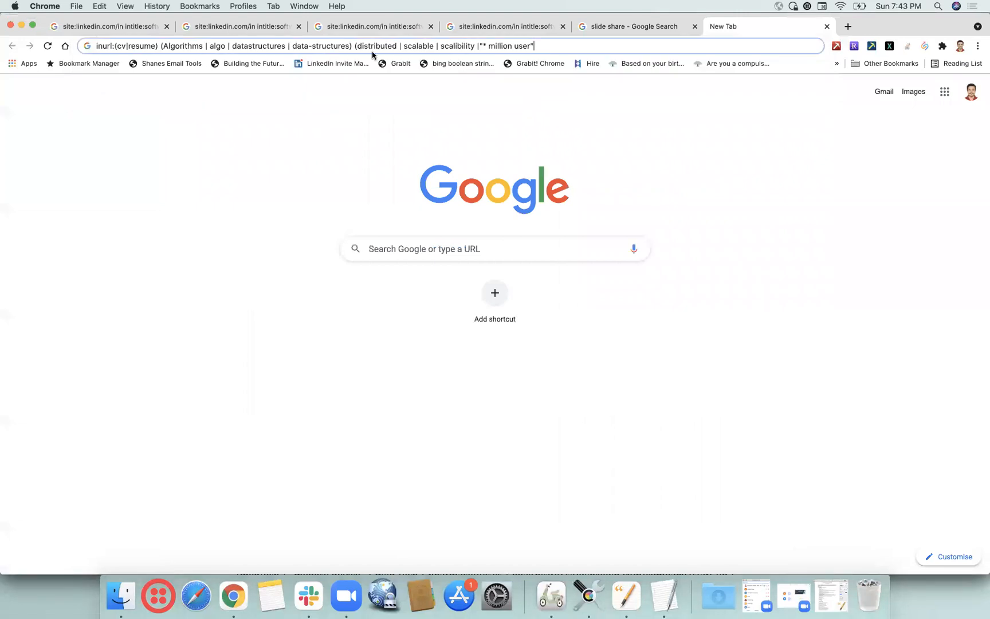
pyautogui.moveTo(354, 46); pyautogui.dragTo(564, 40)
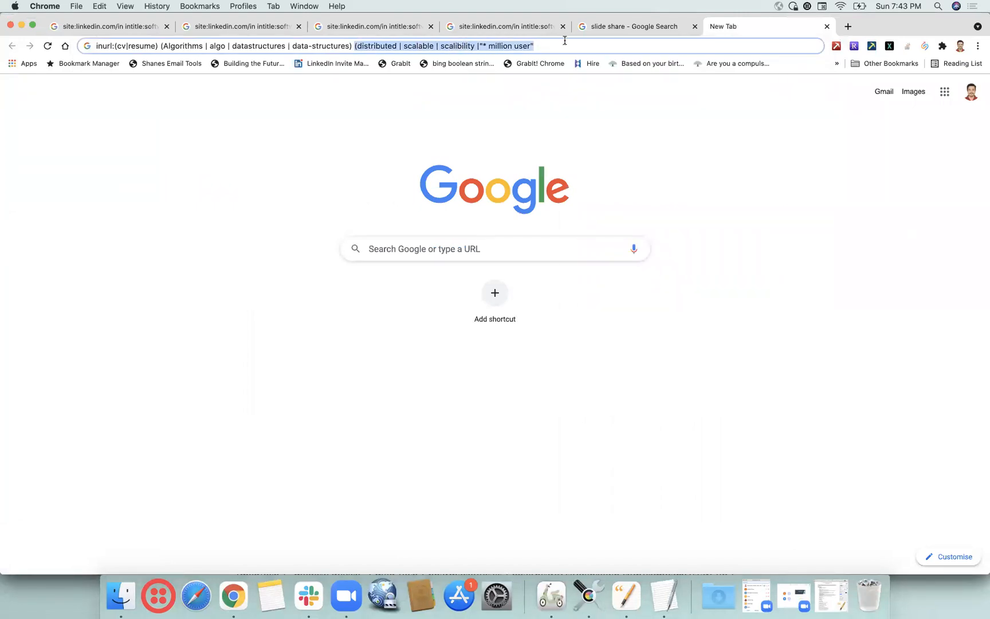
pyautogui.press('super+v')
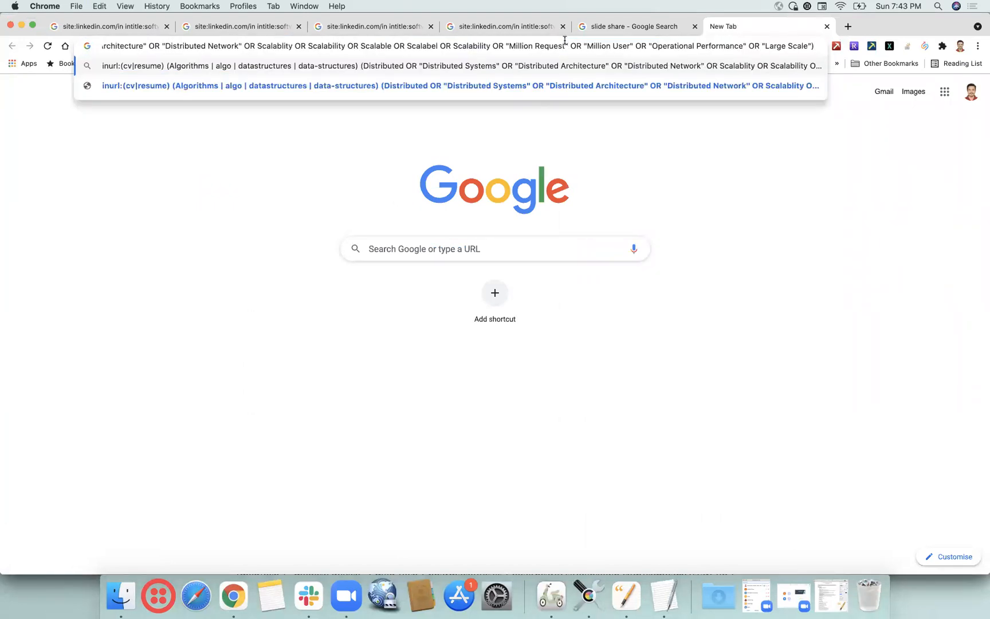
pyautogui.press('Return')
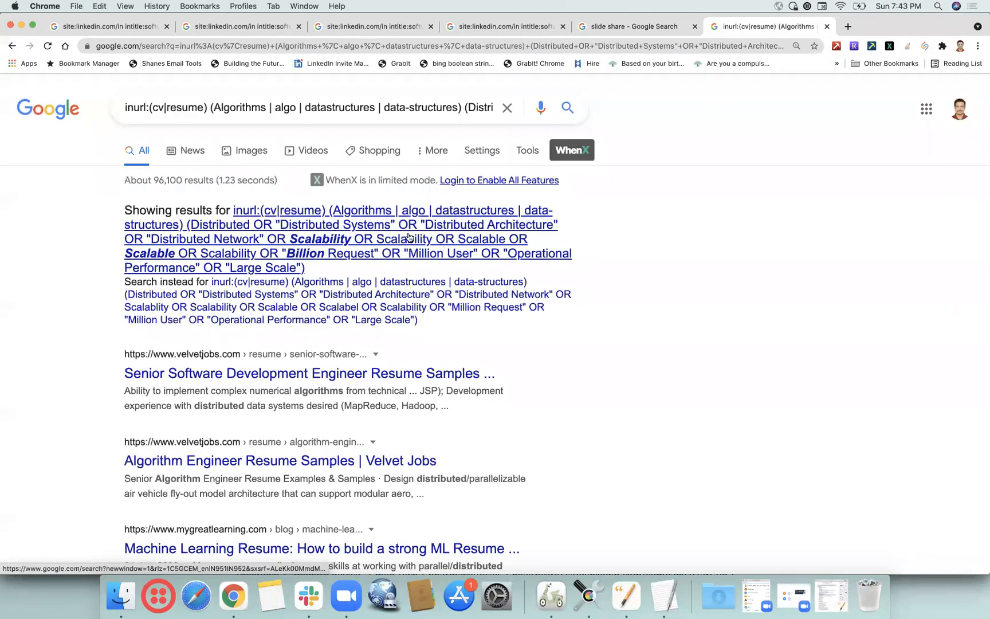
# Add gmail.com after inurl:(cv|resume), rerun the search and accept Google's suggested spelling of the query.
pyautogui.click(211, 108)
pyautogui.write('gmail.com')
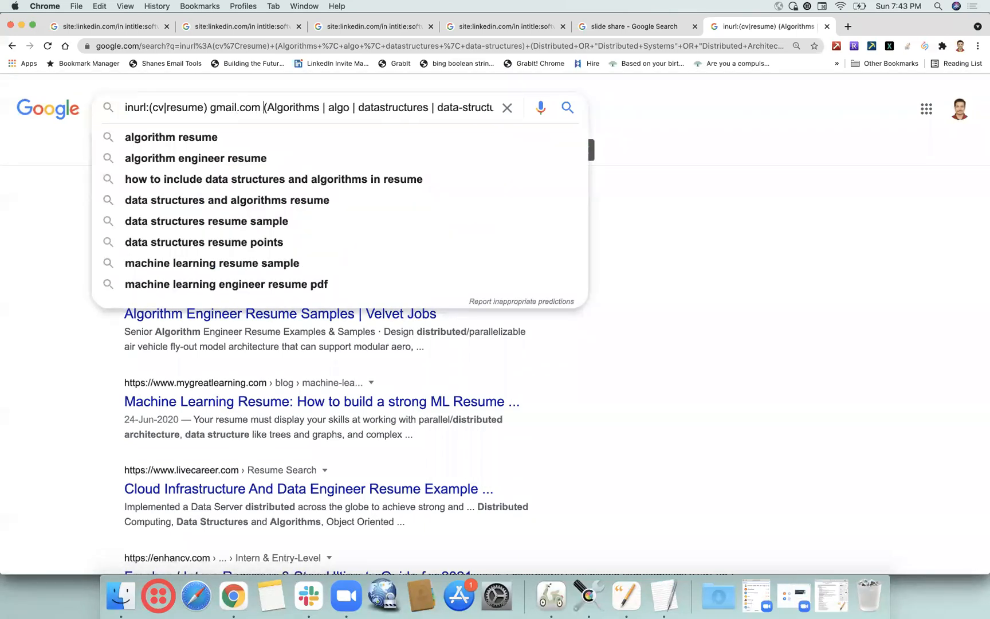
pyautogui.press('Return')
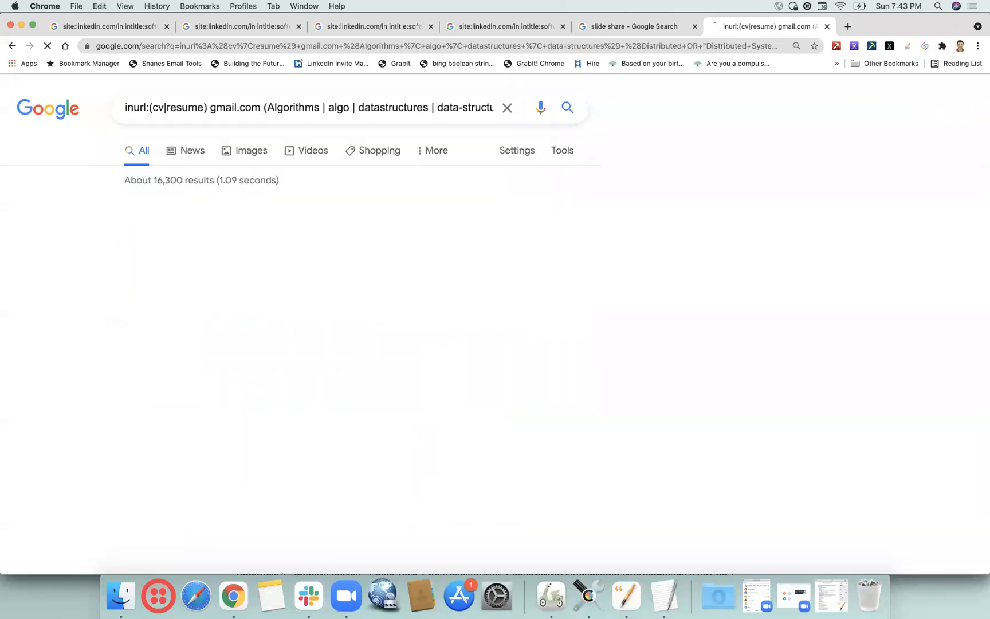
pyautogui.click(272, 218)
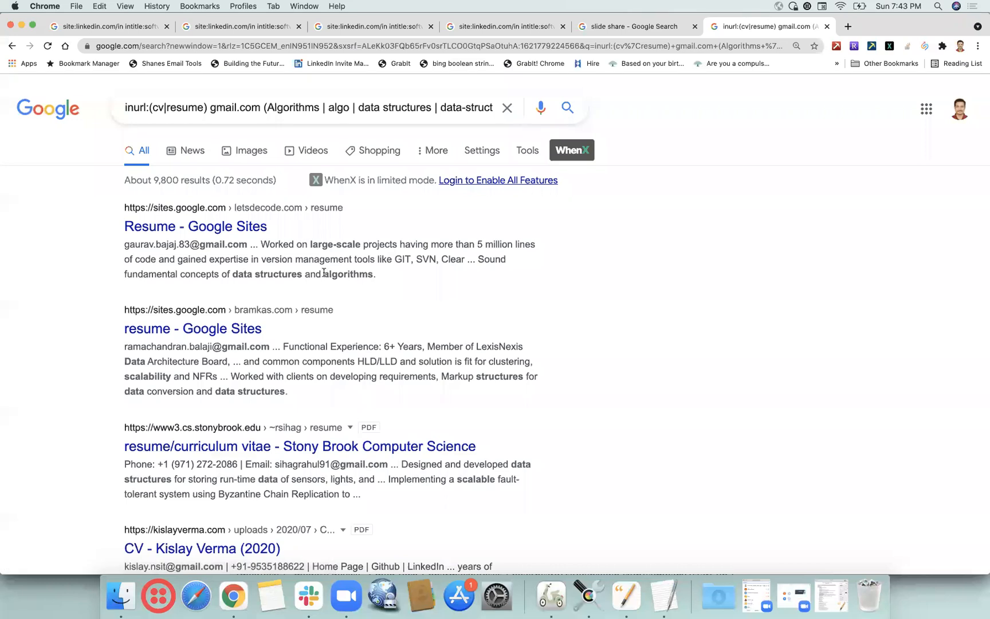
# Insert (bangalore | hyderabad | bengaluru | noida) after gmail.com in the query and run the search.
pyautogui.click(265, 107)
pyautogui.write('(bangalore')
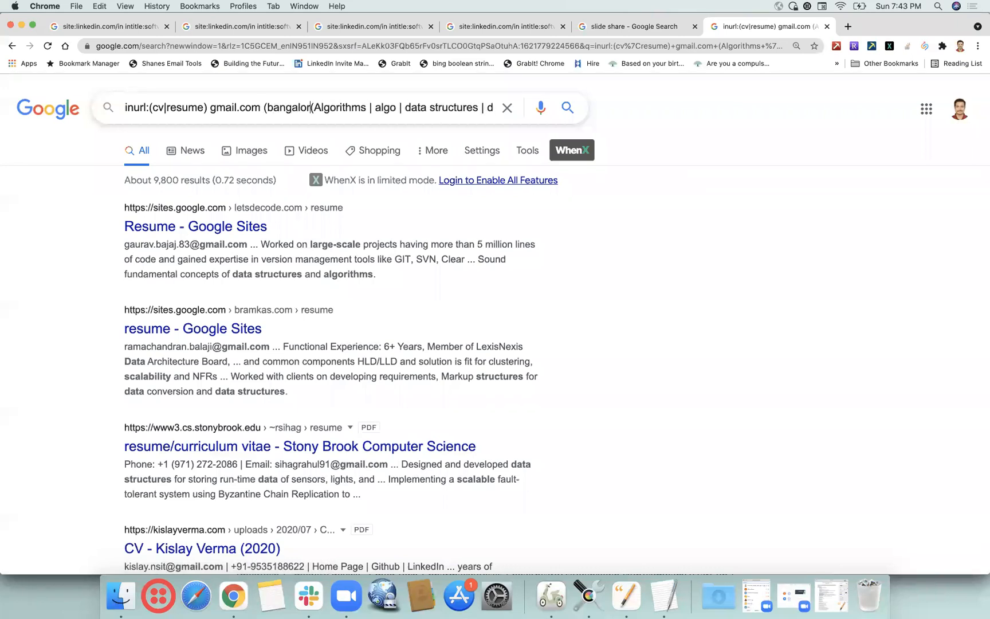
pyautogui.write(' | hyderab')
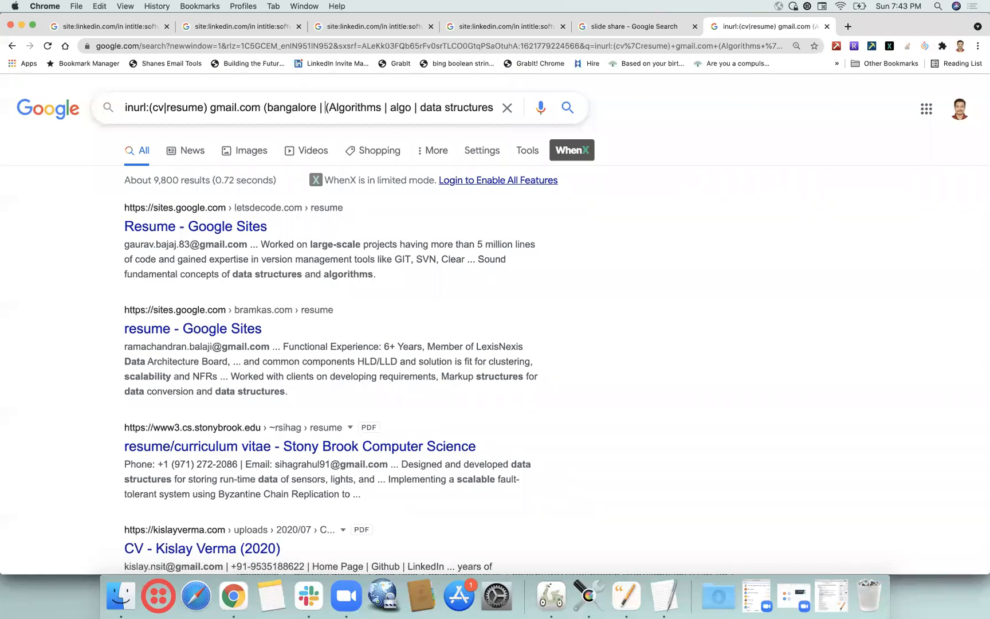
pyautogui.write('ad | ben')
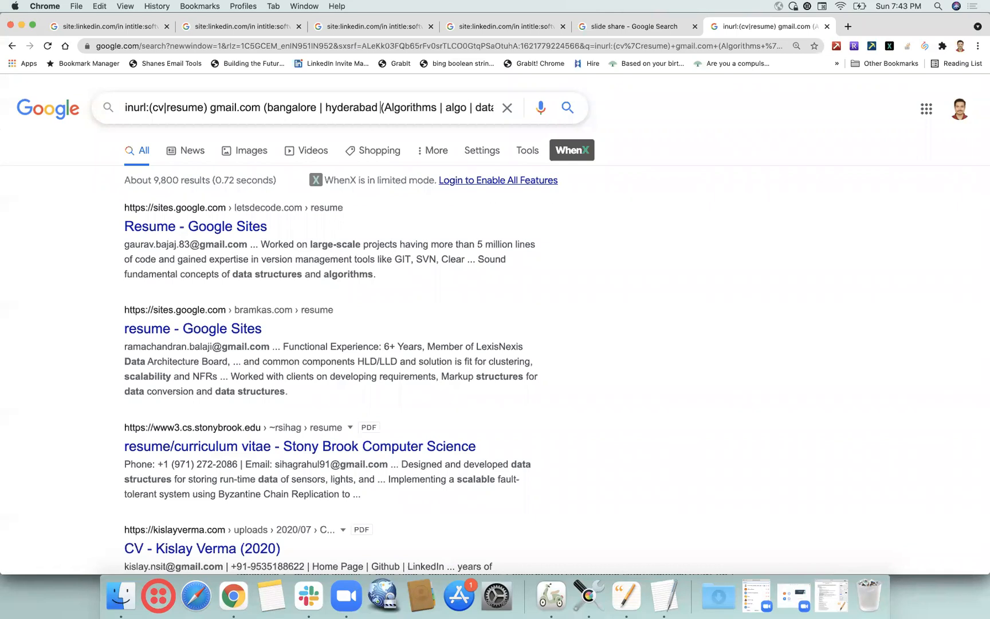
pyautogui.write('galur')
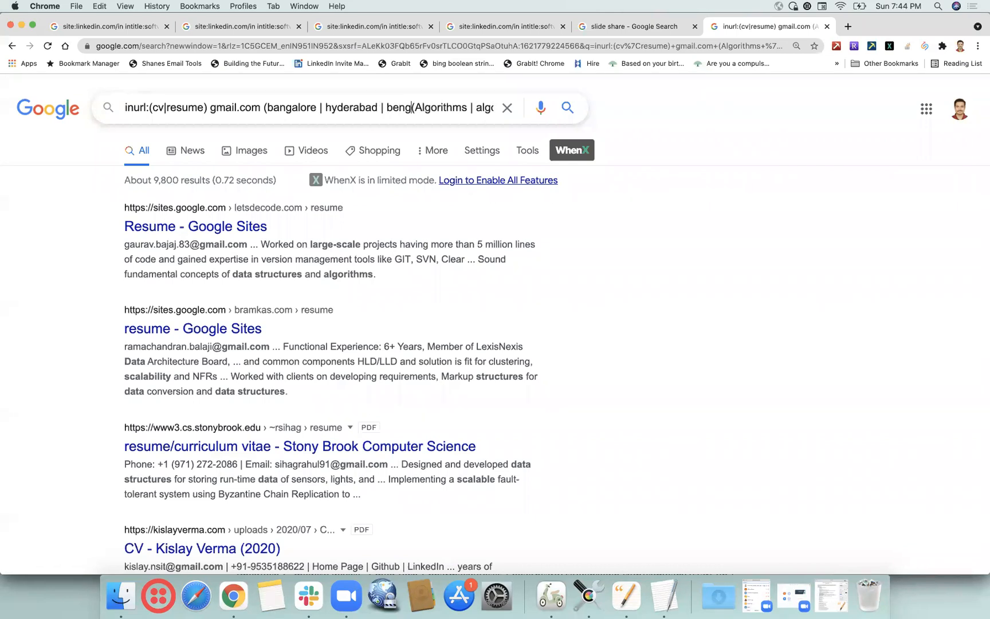
pyautogui.write('u | n')
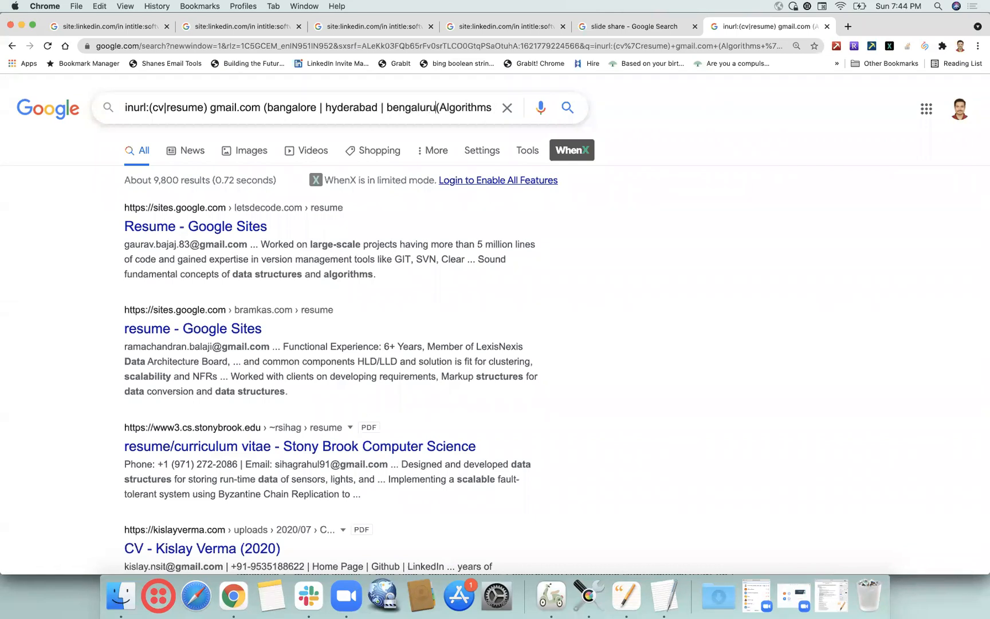
pyautogui.write('oida)')
pyautogui.press('Return')
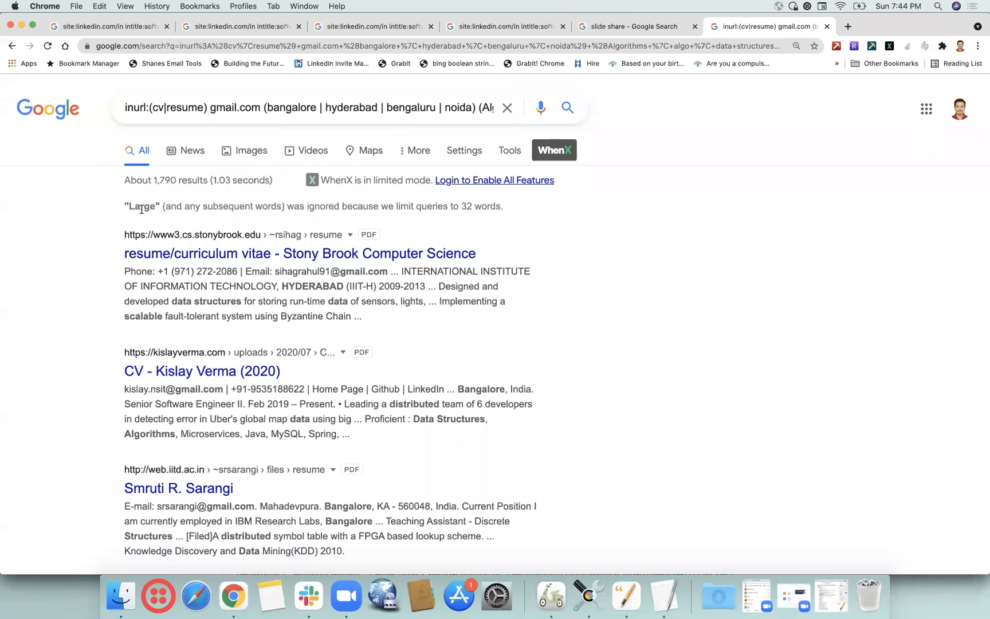
# Open the first four resume results, from cs.stonybrook.edu down to darxtrix.in, each in a new tab.
pyautogui.rightClick(279, 253)
pyautogui.click(283, 255)
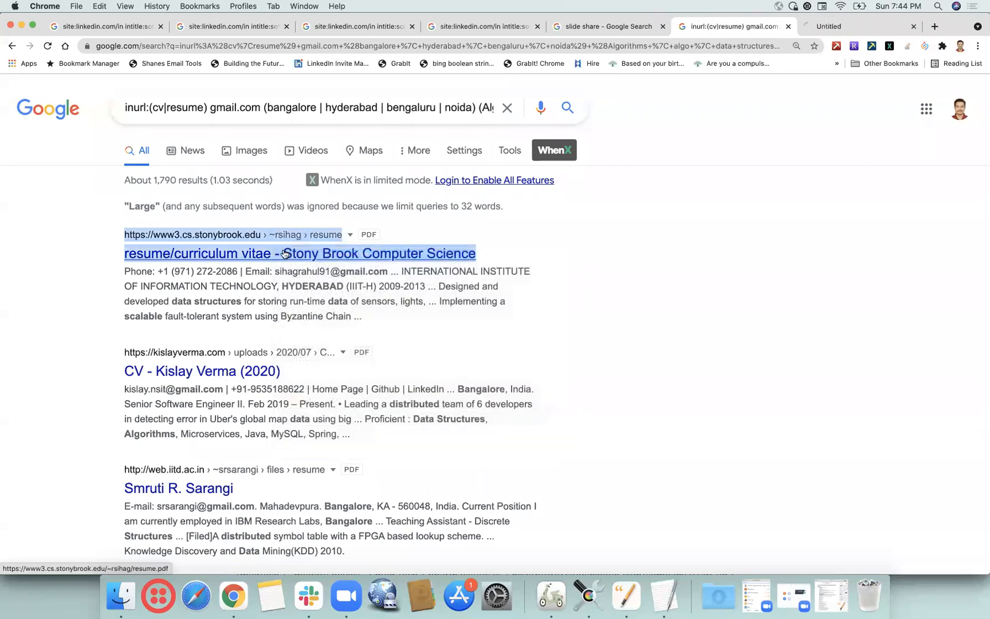
pyautogui.rightClick(252, 363)
pyautogui.click(455, 372)
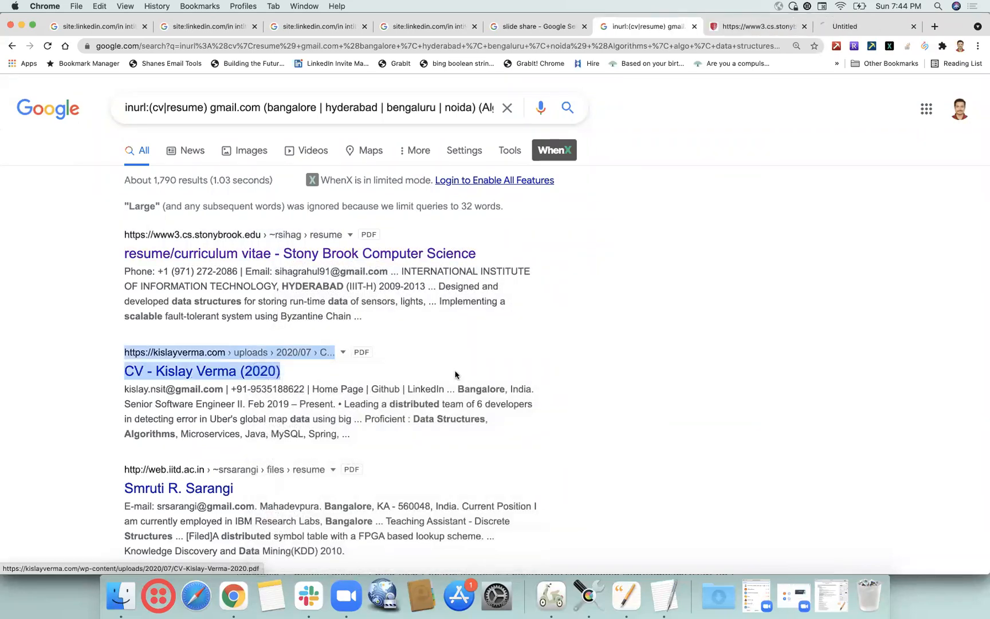
pyautogui.scroll(-3, 456, 374)
pyautogui.rightClick(249, 362)
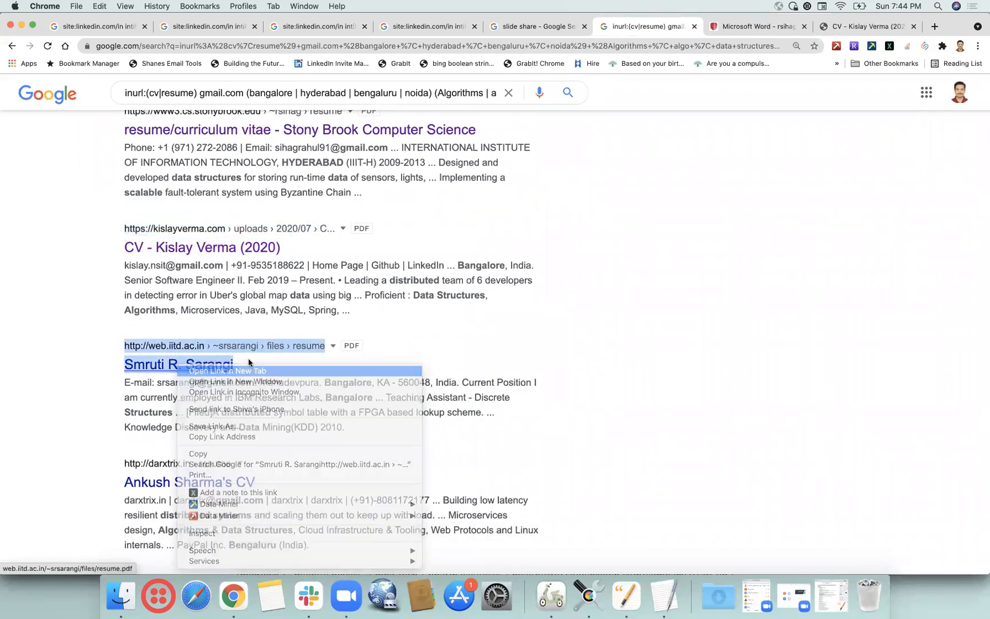
pyautogui.click(258, 370)
pyautogui.scroll(-3, 493, 350)
pyautogui.rightClick(236, 372)
pyautogui.click(241, 373)
# Open the researchweb.iiit.ac.in, cse.iitm.ac.in, web.iiit.ac.in and iitkgp.ac.in resume results in separate tabs, keeping the search results open.
pyautogui.scroll(-6, 497, 355)
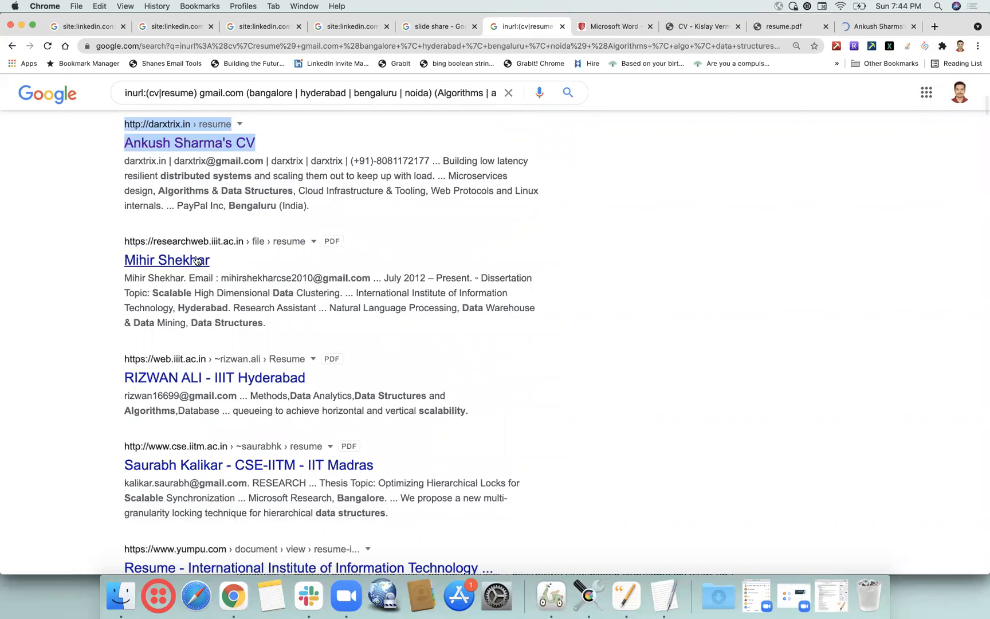
pyautogui.click(197, 259)
pyautogui.click(475, 29)
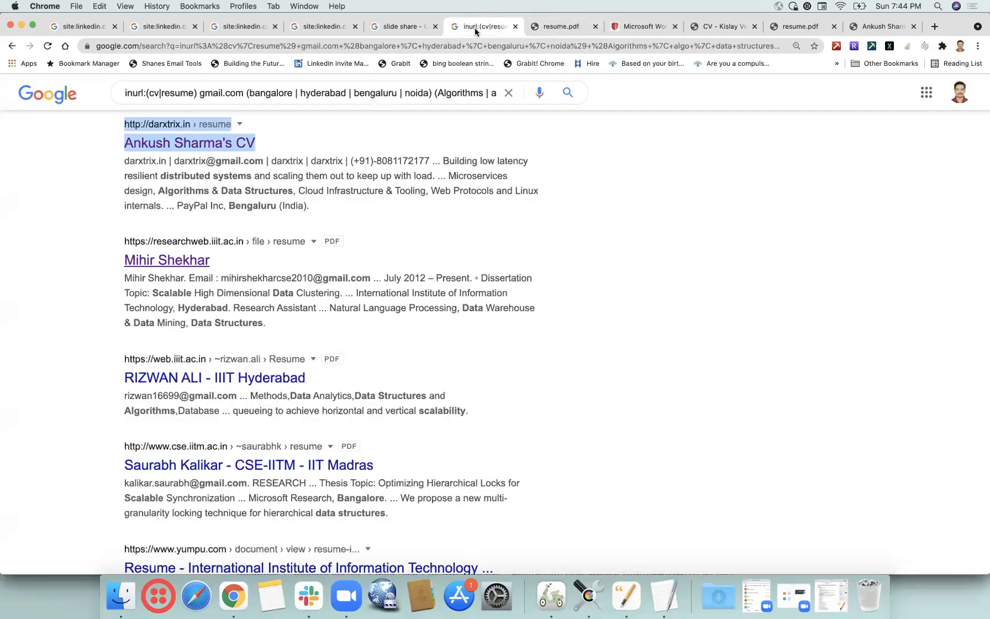
pyautogui.scroll(-3, 310, 344)
pyautogui.rightClick(310, 352)
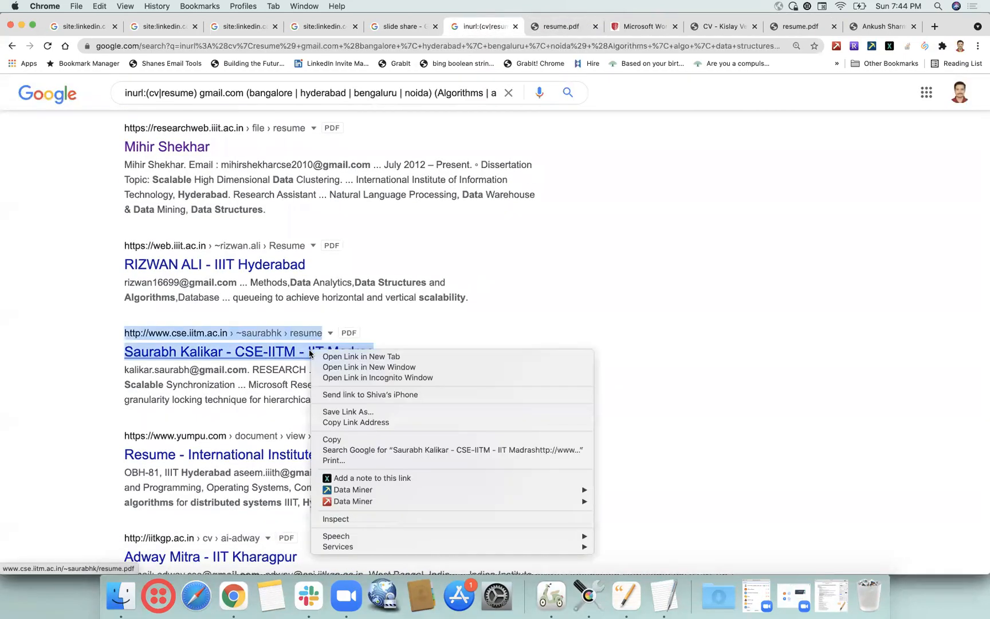
pyautogui.click(324, 358)
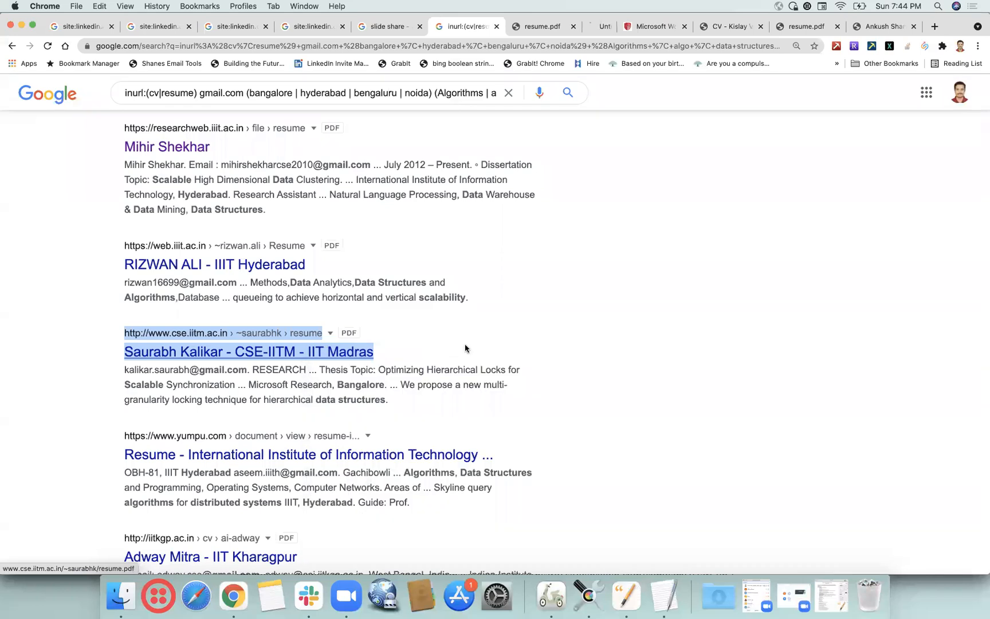
pyautogui.rightClick(299, 268)
pyautogui.click(306, 268)
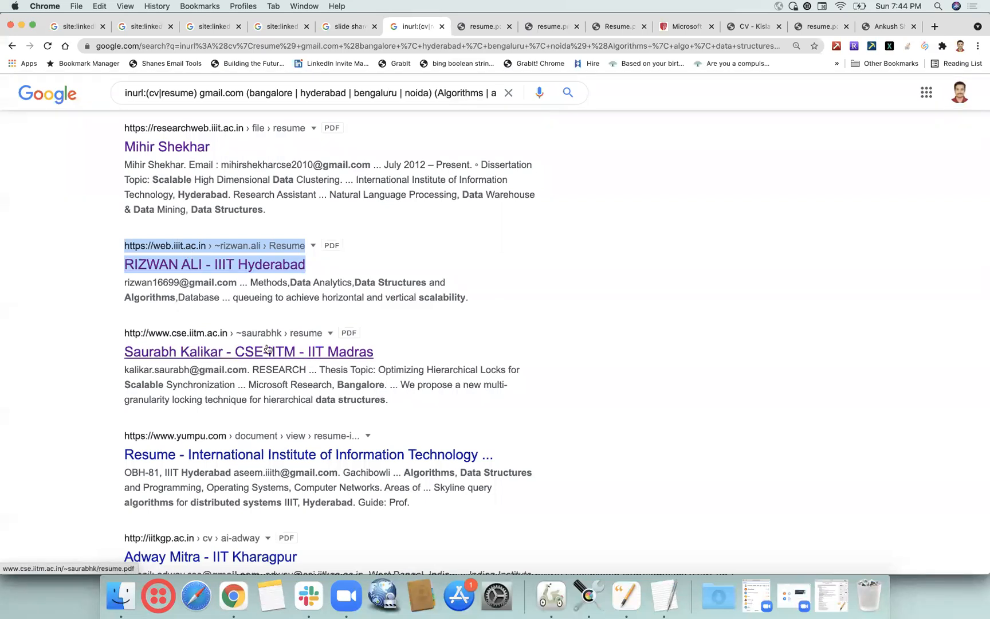
pyautogui.scroll(-3, 252, 350)
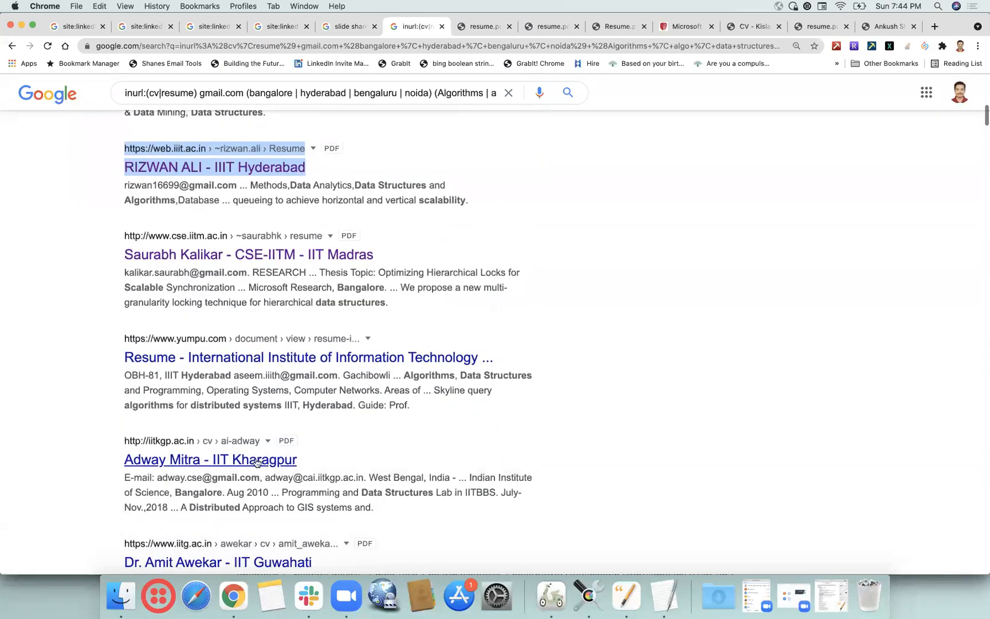
pyautogui.rightClick(256, 465)
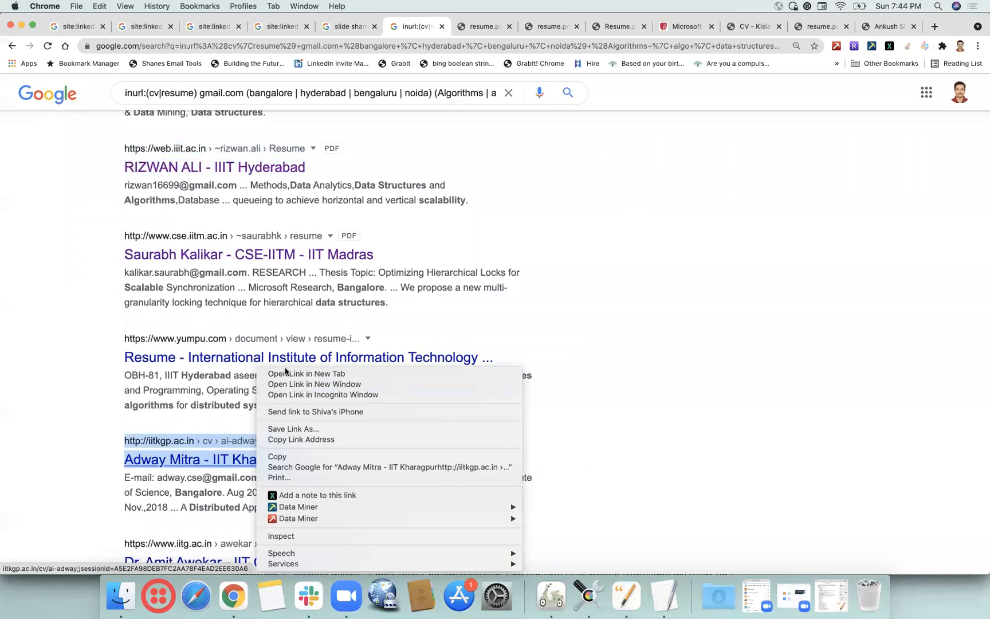
pyautogui.click(284, 372)
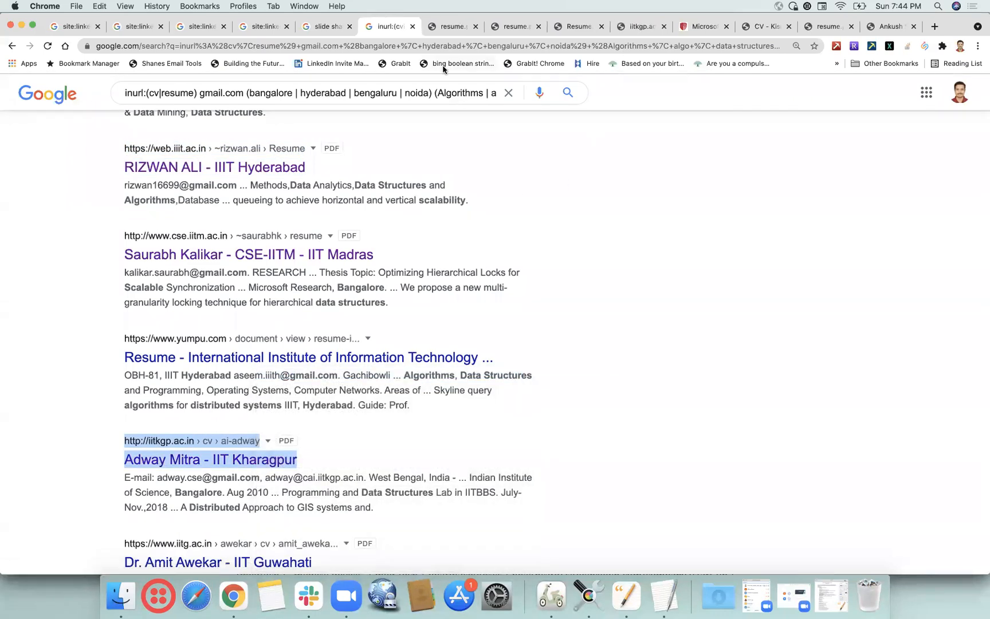
# Read through both pages of the researchweb.iiit.ac.in resume, checking contact details, skills, education, experience and publications.
pyautogui.click(454, 28)
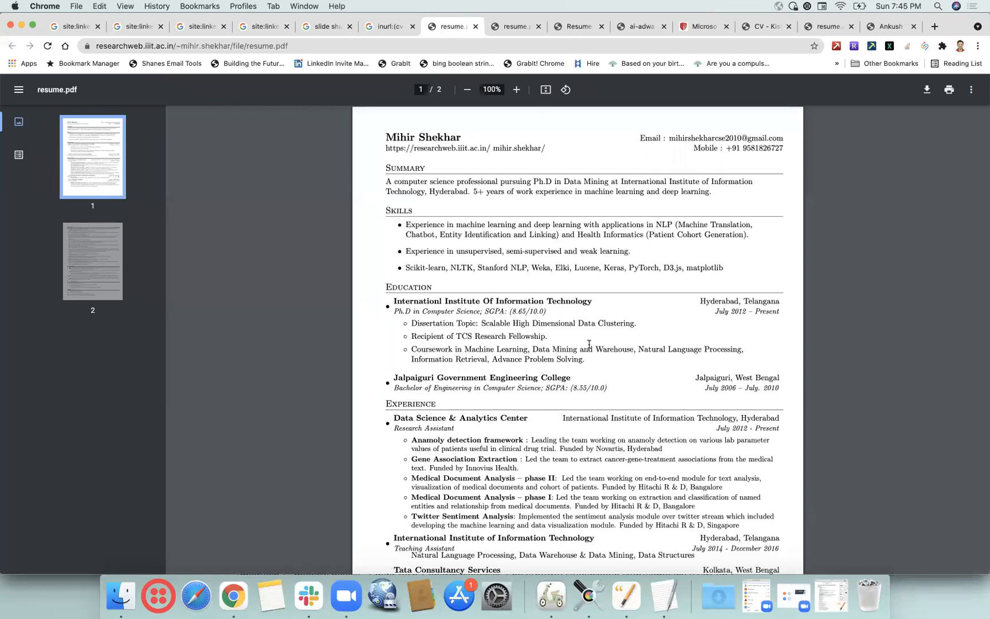
pyautogui.scroll(-3, 589, 344)
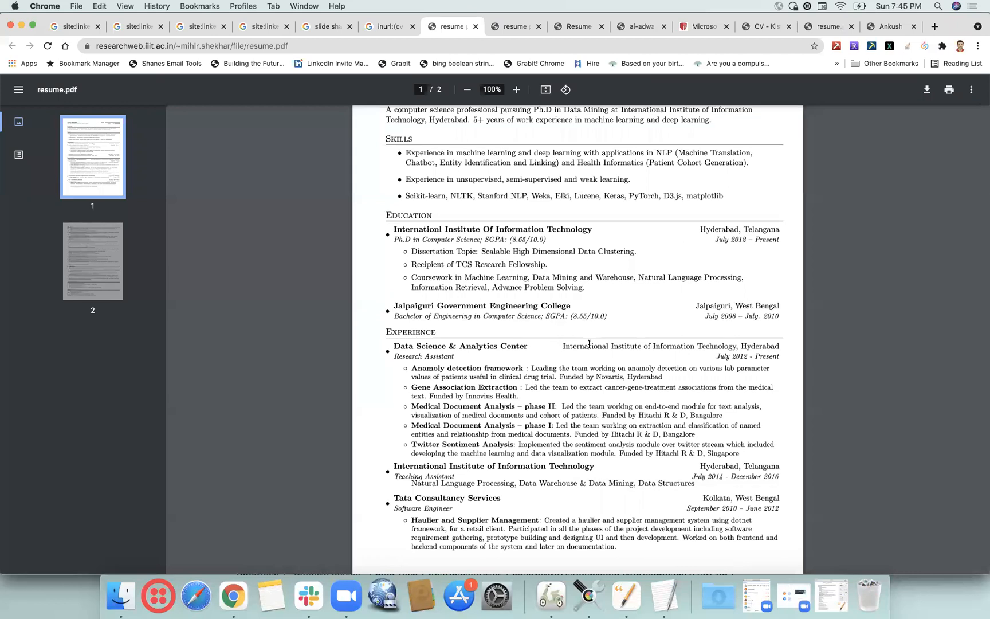
pyautogui.scroll(-1, 589, 344)
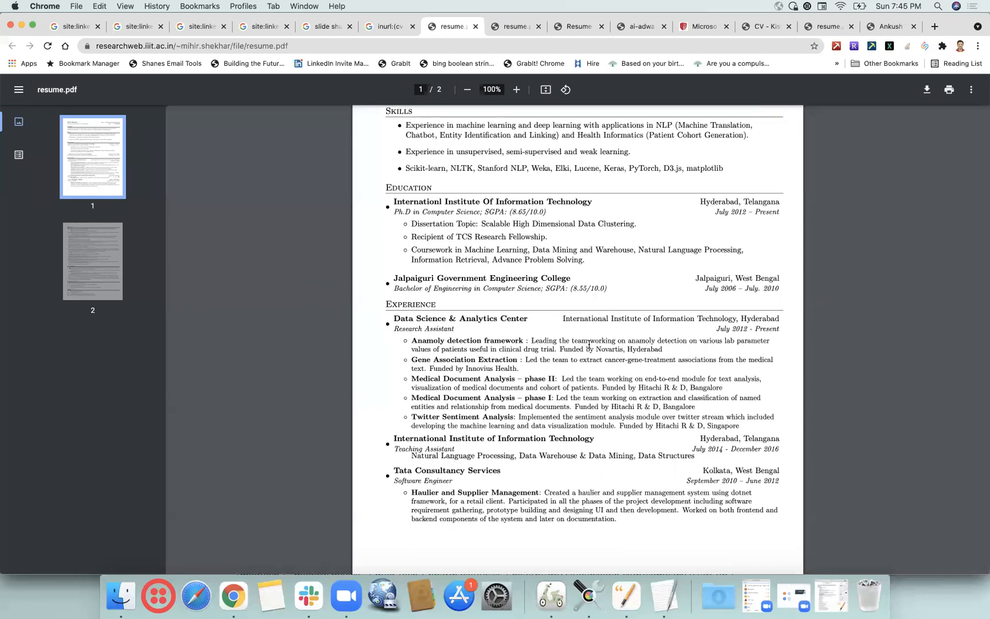
pyautogui.scroll(-5, 589, 344)
pyautogui.scroll(-7, 589, 344)
pyautogui.scroll(-9, 589, 343)
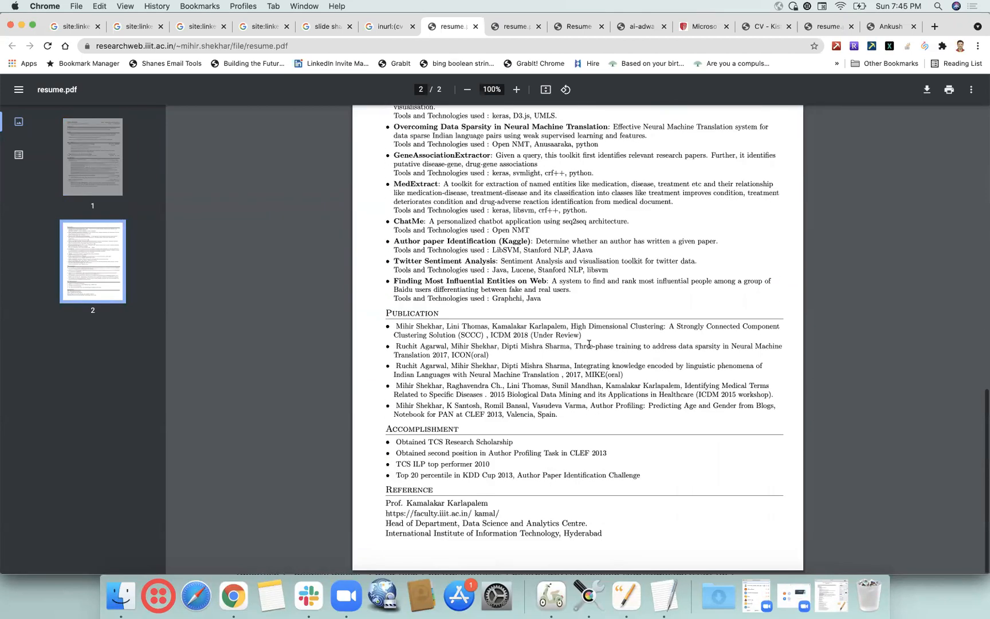
pyautogui.scroll(20, 589, 344)
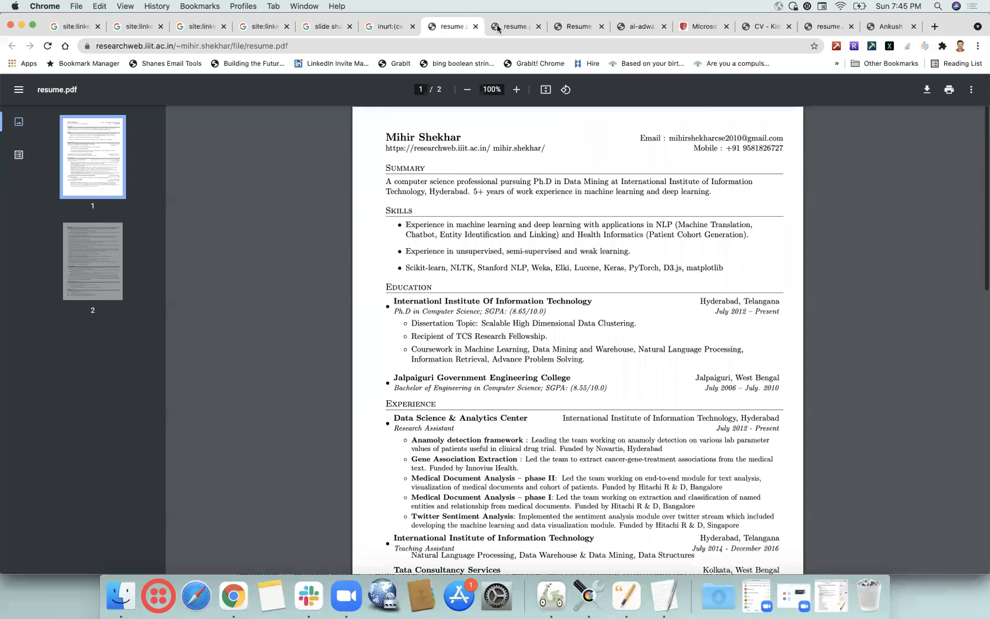
# Examine the contact details, education and experience in the IIT Madras resume and the web.iiit.ac.in resume.
pyautogui.click(497, 29)
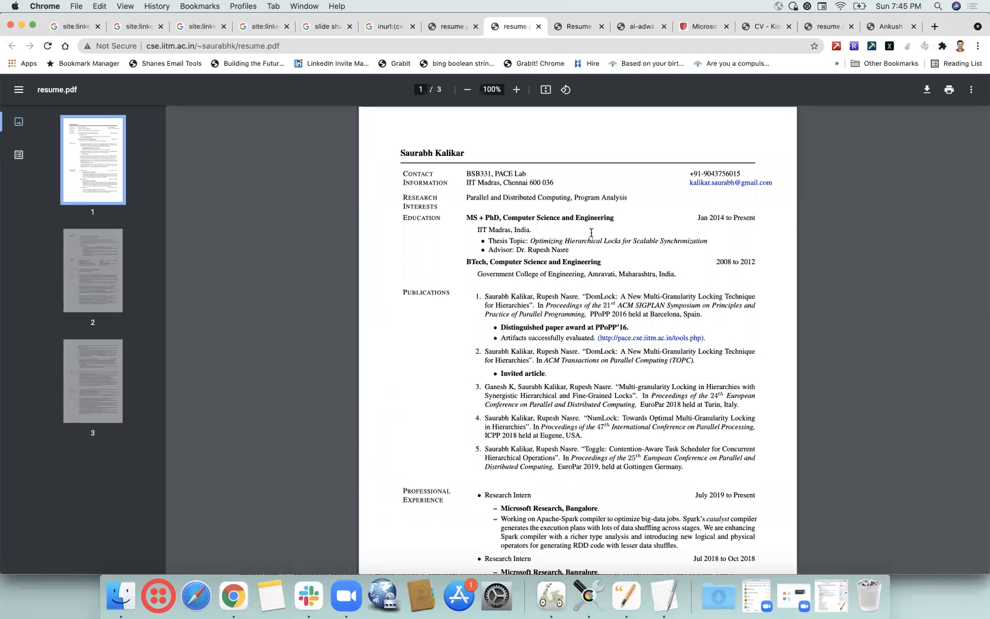
pyautogui.scroll(-4, 570, 401)
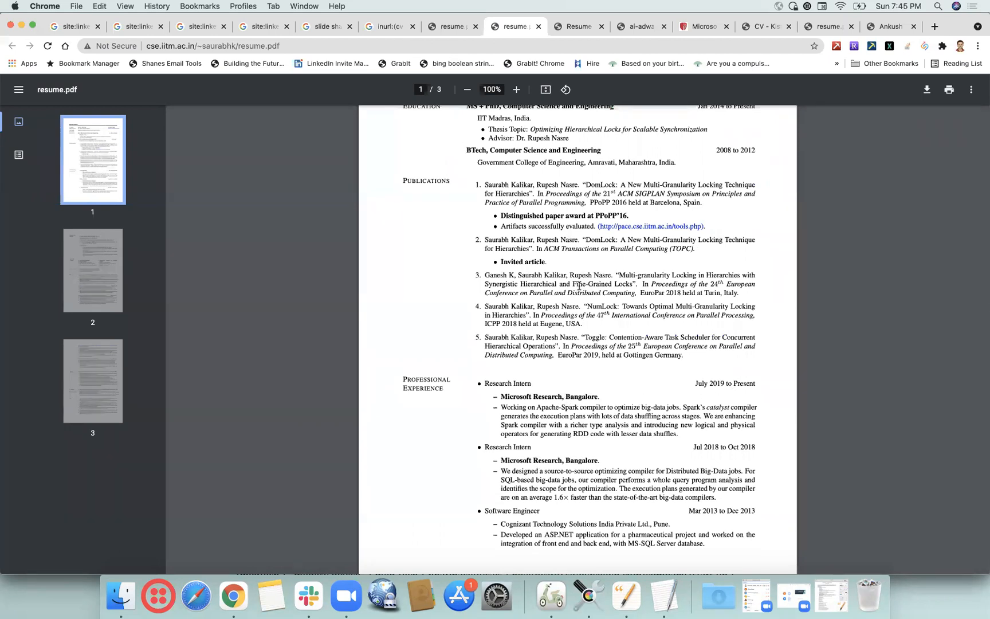
pyautogui.scroll(-4, 579, 285)
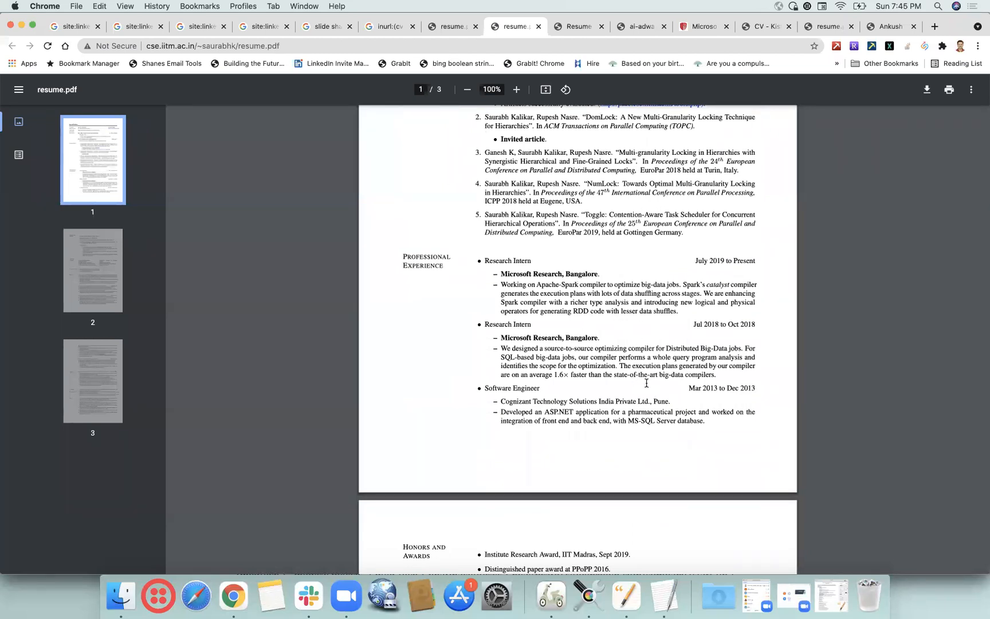
pyautogui.scroll(-3, 646, 382)
pyautogui.scroll(15, 646, 383)
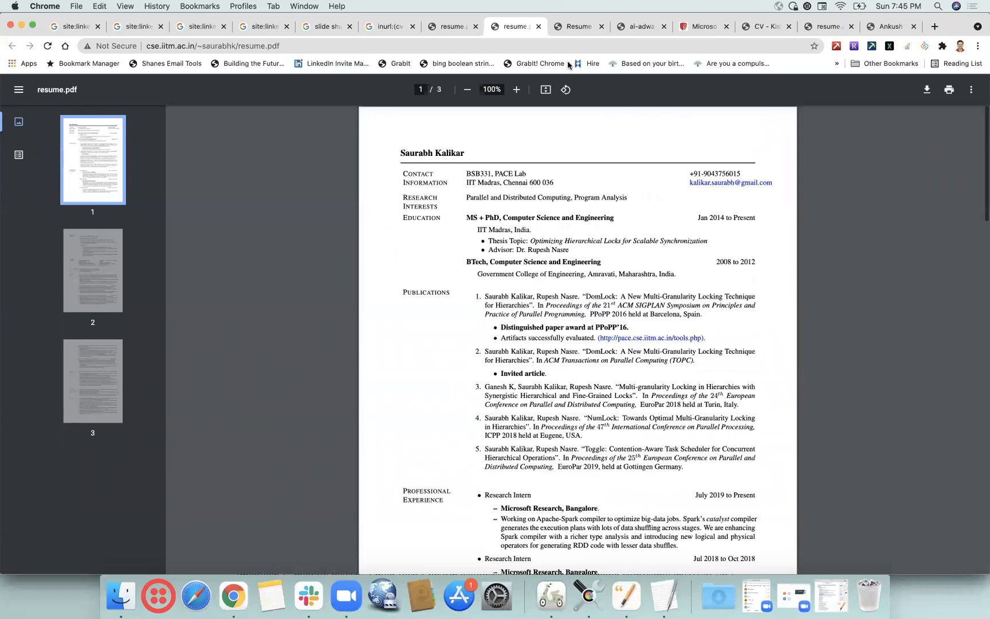
pyautogui.click(579, 30)
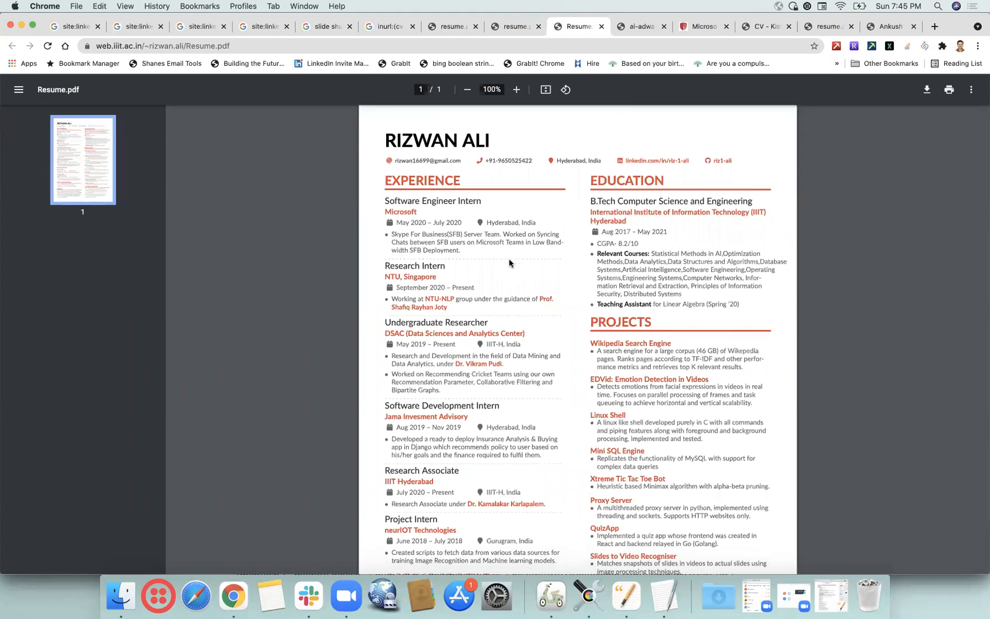
pyautogui.scroll(-3, 508, 258)
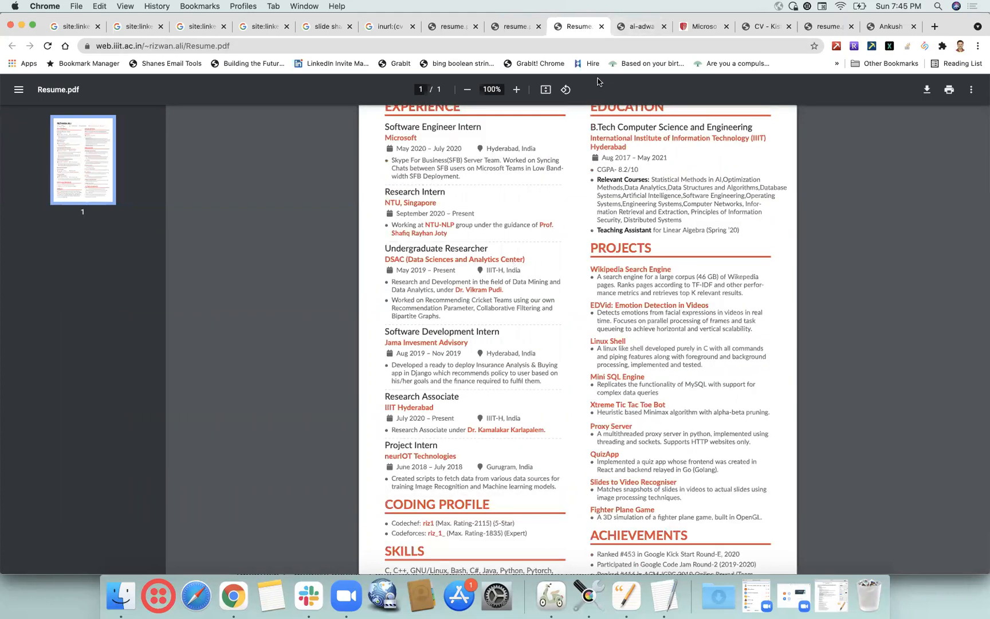
# Examine the iitkgp.ac.in CV's contact details, positions held, research experience and education.
pyautogui.click(634, 32)
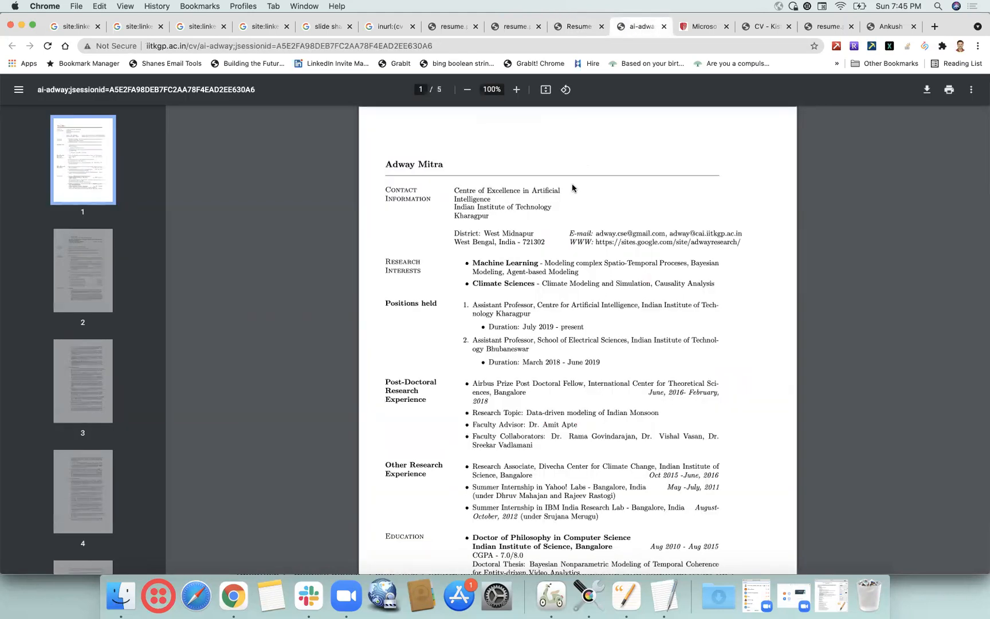
pyautogui.scroll(-2, 572, 184)
pyautogui.scroll(-1, 615, 243)
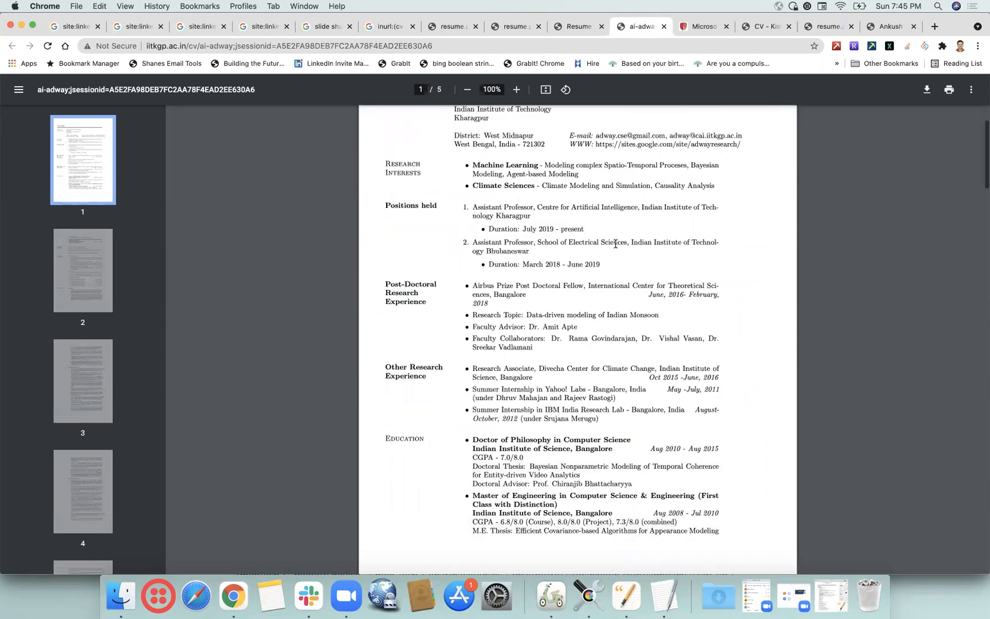
pyautogui.scroll(-4, 595, 263)
pyautogui.scroll(-1, 607, 309)
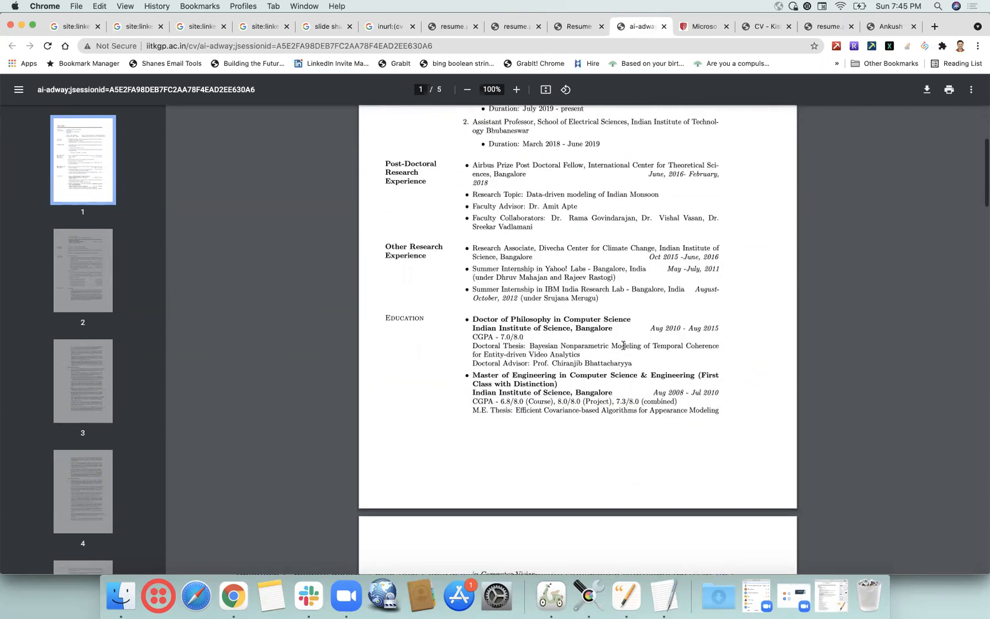
pyautogui.scroll(-1, 659, 338)
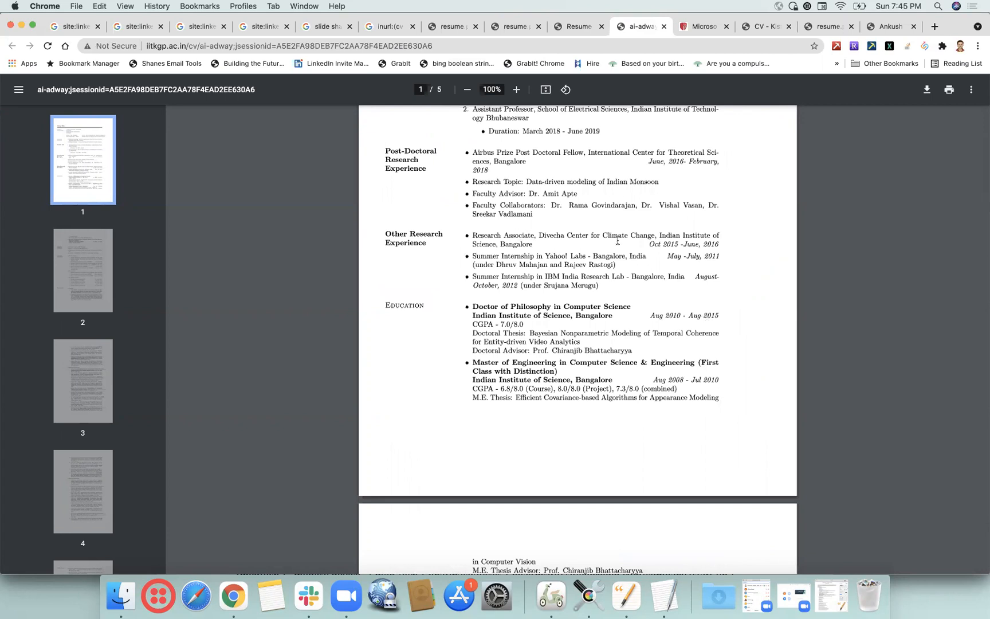
pyautogui.scroll(3, 618, 241)
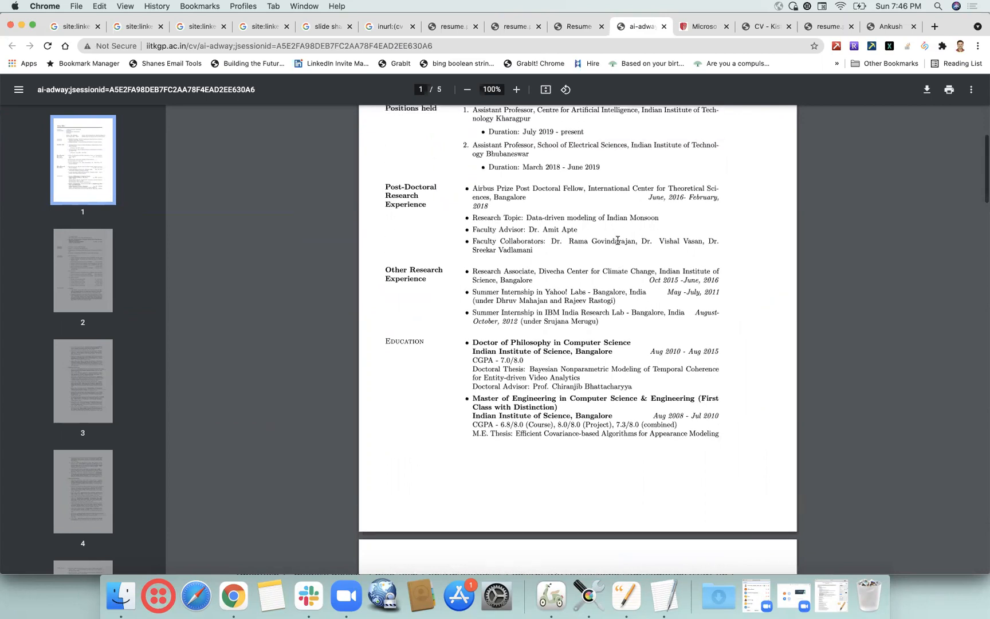
pyautogui.scroll(3, 618, 241)
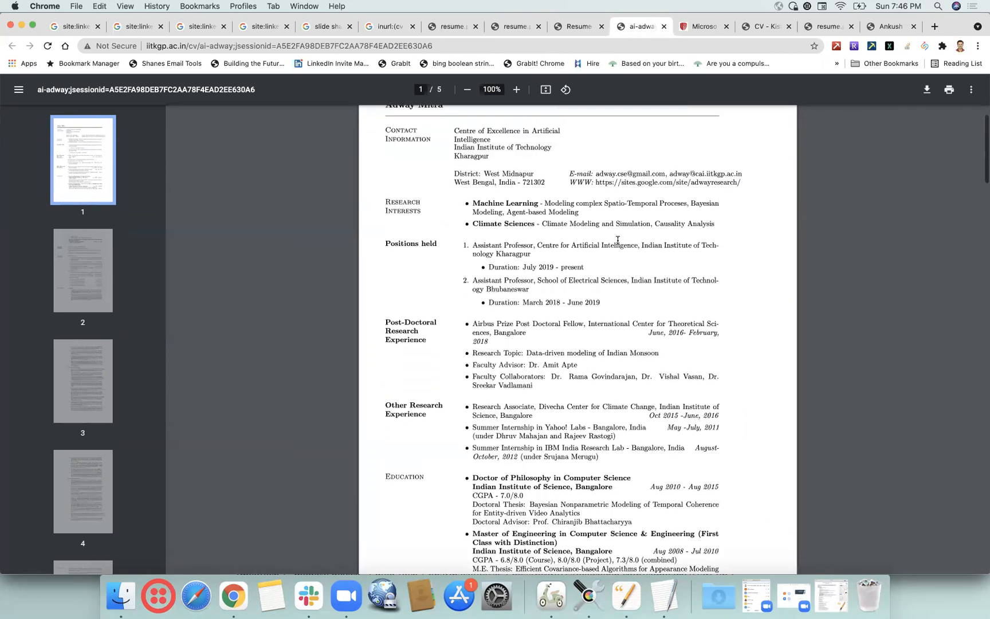
pyautogui.scroll(2, 618, 241)
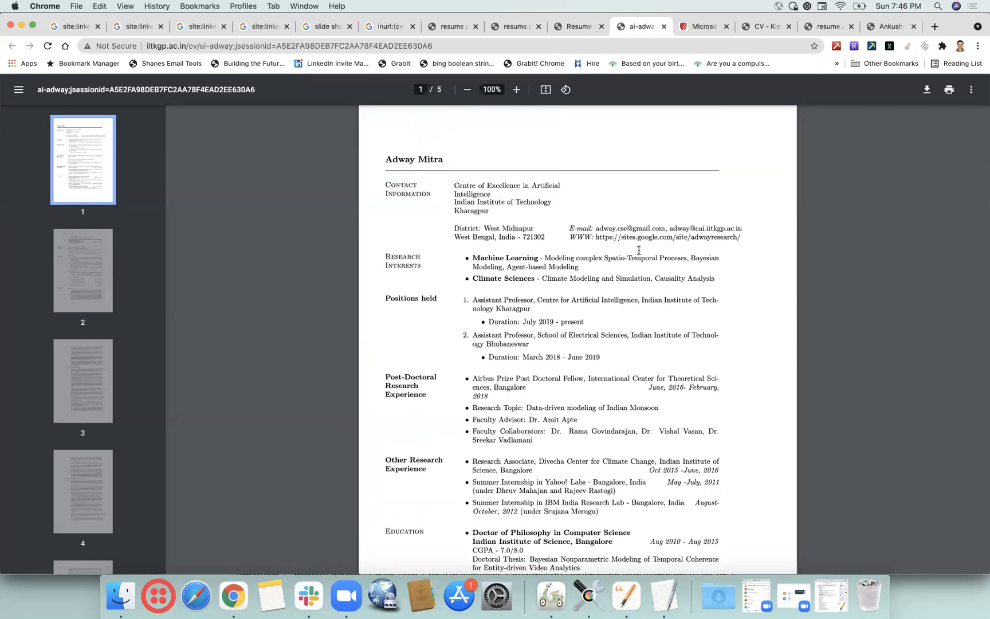
# Review the 2020 CV listing Uber and Myntra, checking its summary and professional experience.
pyautogui.click(763, 29)
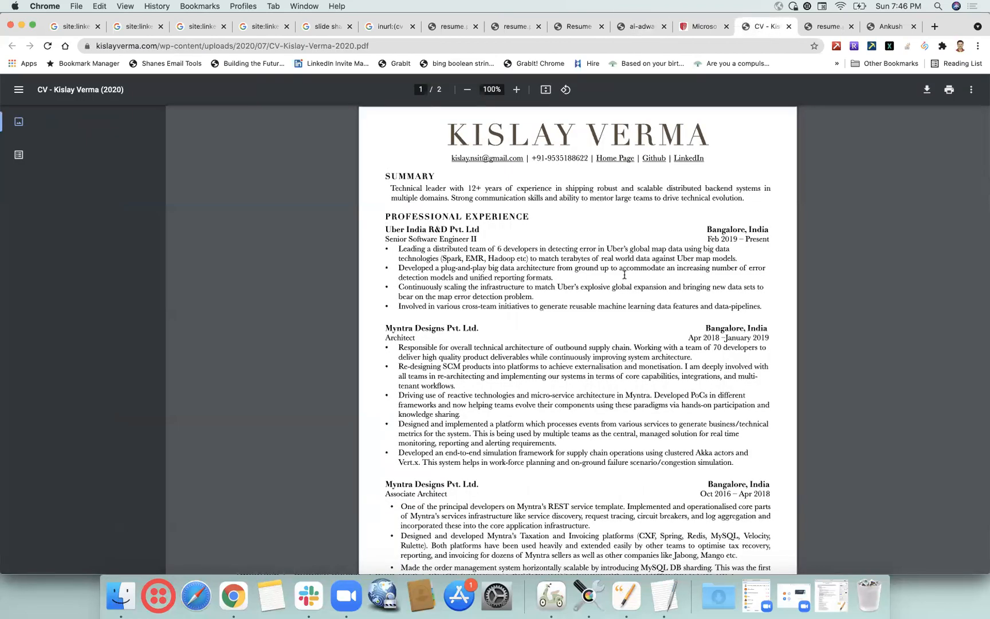
pyautogui.scroll(-3, 624, 275)
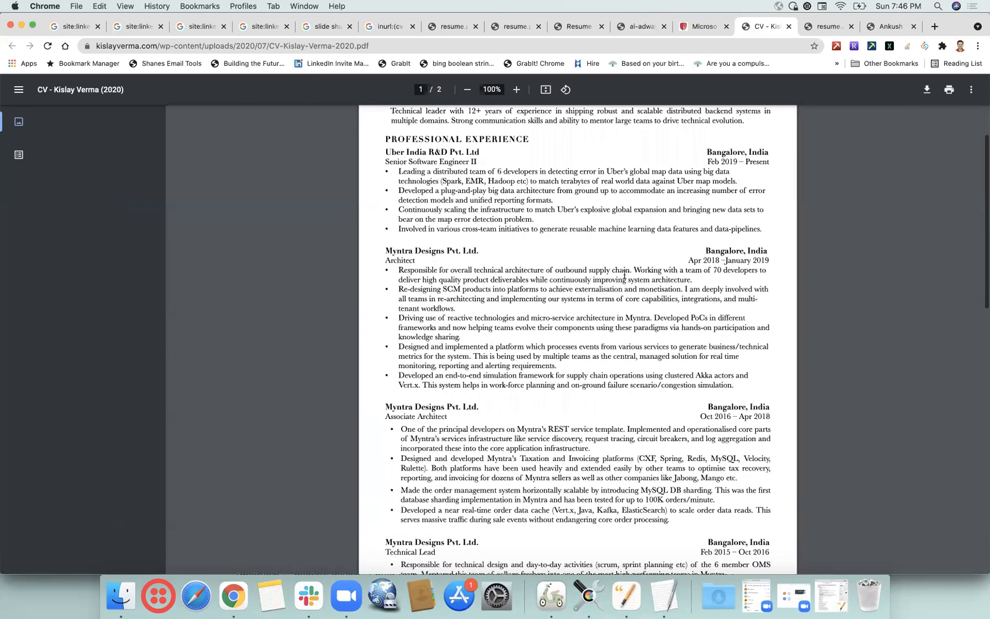
pyautogui.scroll(-6, 624, 275)
pyautogui.scroll(9, 623, 275)
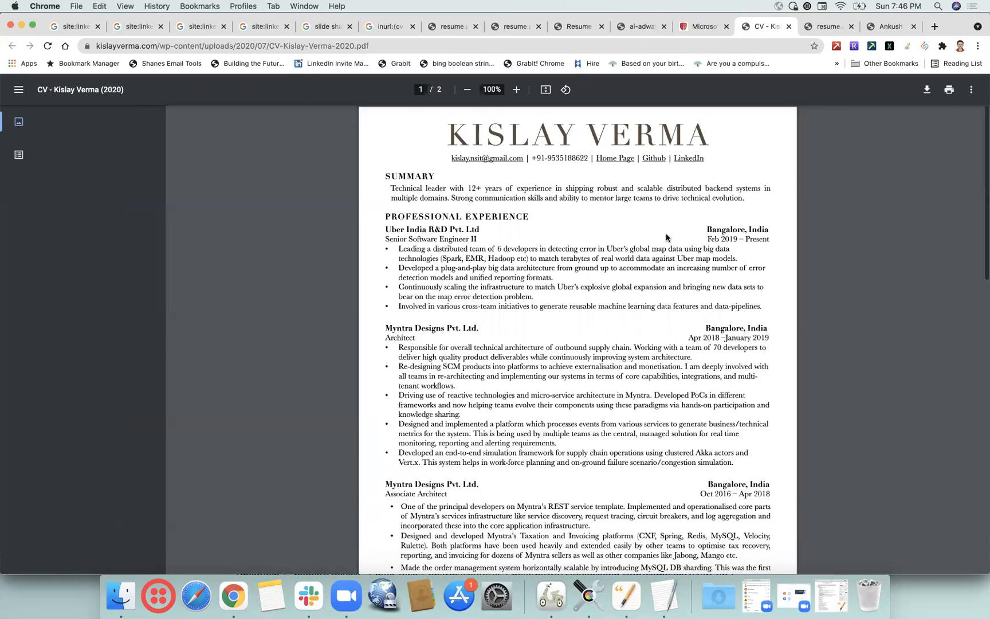
# Review the web.iitd.ac.in resume and the darxtrix.in web resume for contact details, education and experience.
pyautogui.click(819, 30)
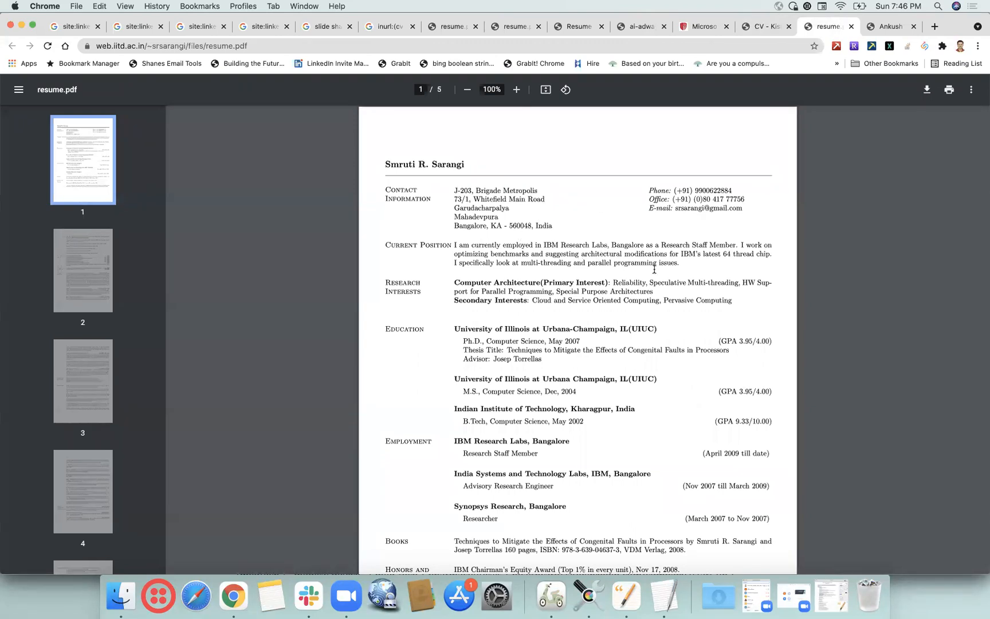
pyautogui.click(897, 31)
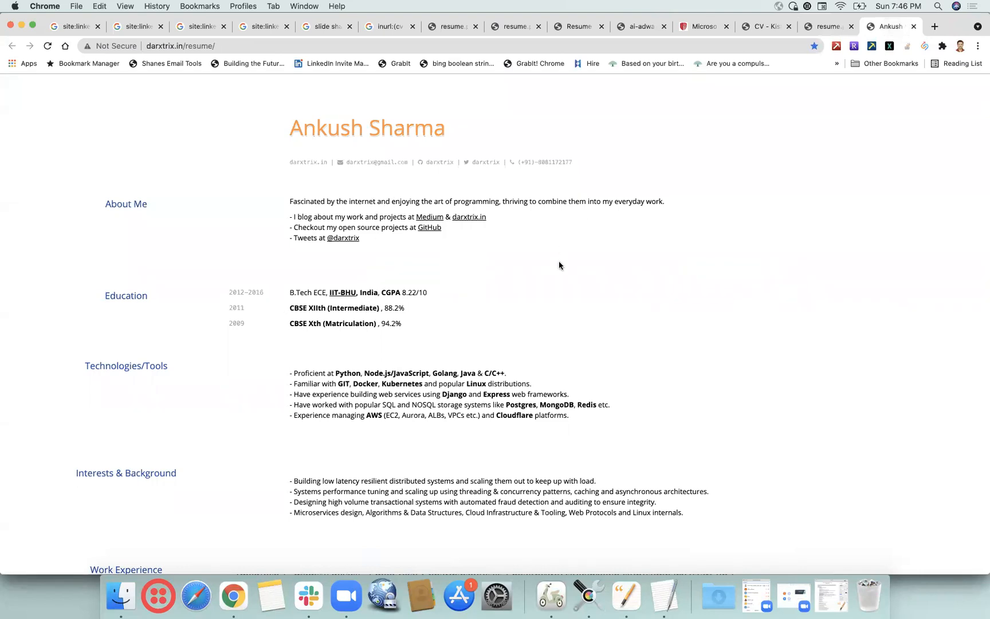
pyautogui.scroll(-5, 559, 288)
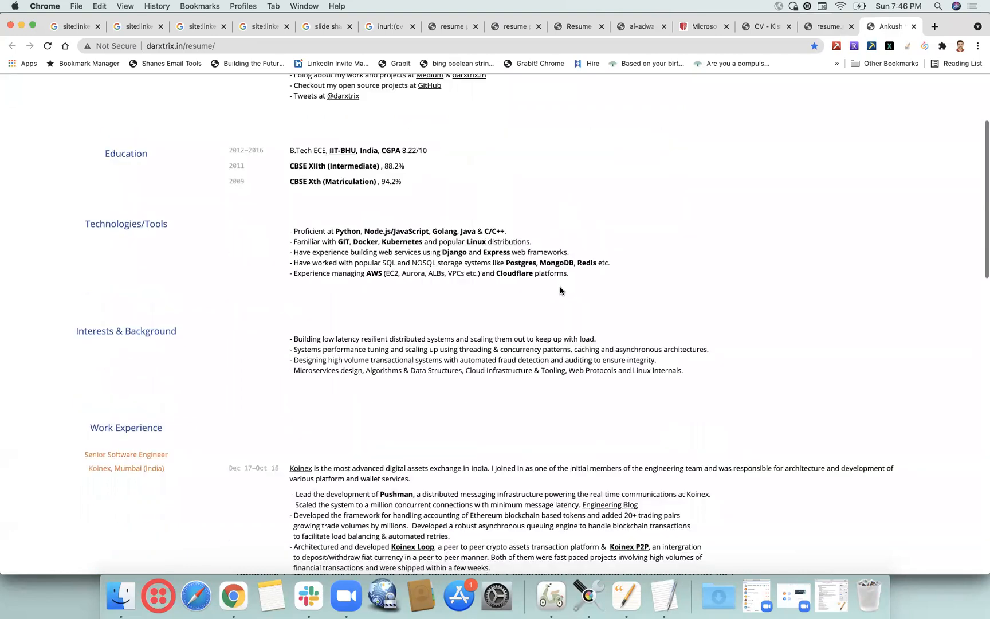
# Examine the technologies, Koinex and PayPal work experience and past internships in the darxtrix.in resume.
pyautogui.scroll(-3, 560, 290)
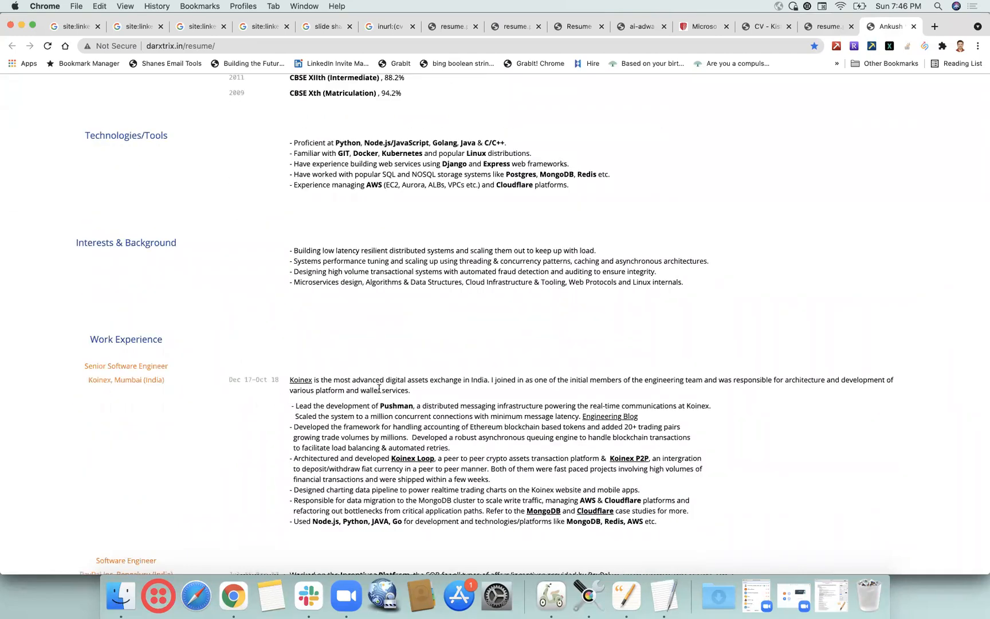
pyautogui.scroll(-9, 394, 387)
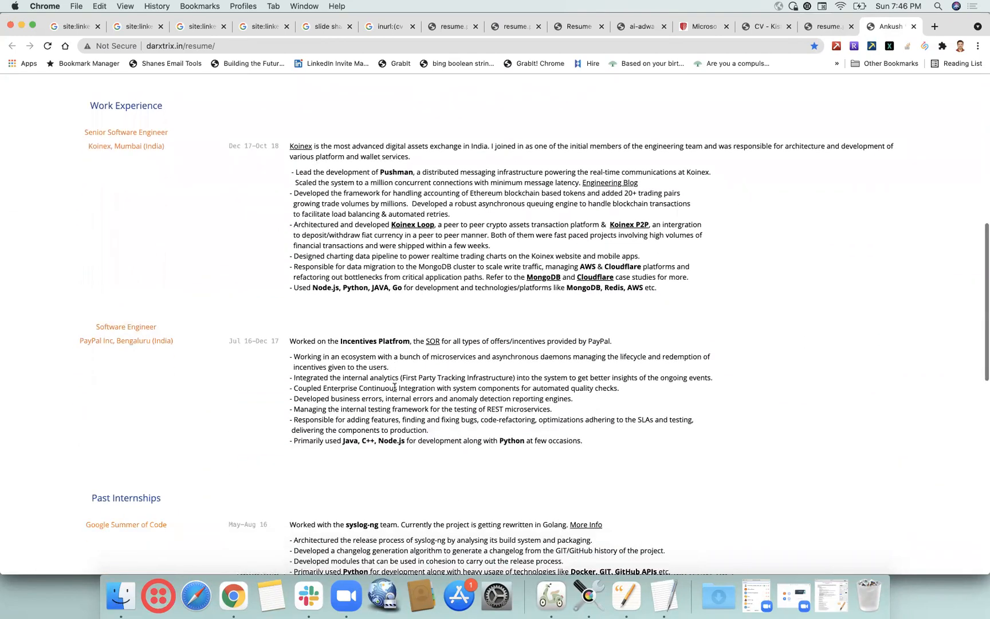
pyautogui.scroll(-2, 395, 387)
pyautogui.scroll(-8, 394, 387)
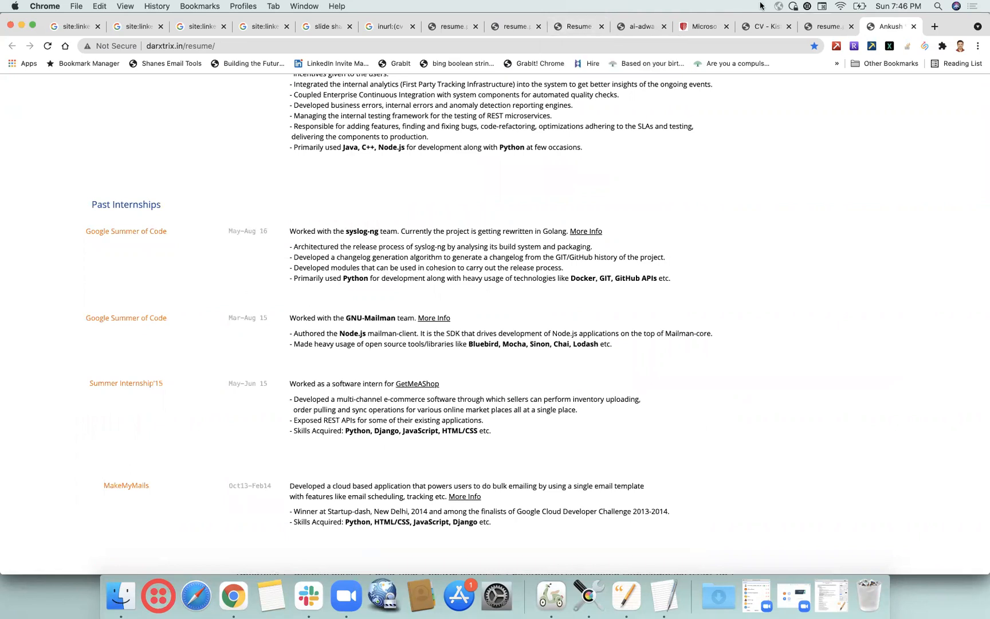
# Revisit the open resumes one by one and return to the inurl:(cv|resume) search results.
pyautogui.click(834, 30)
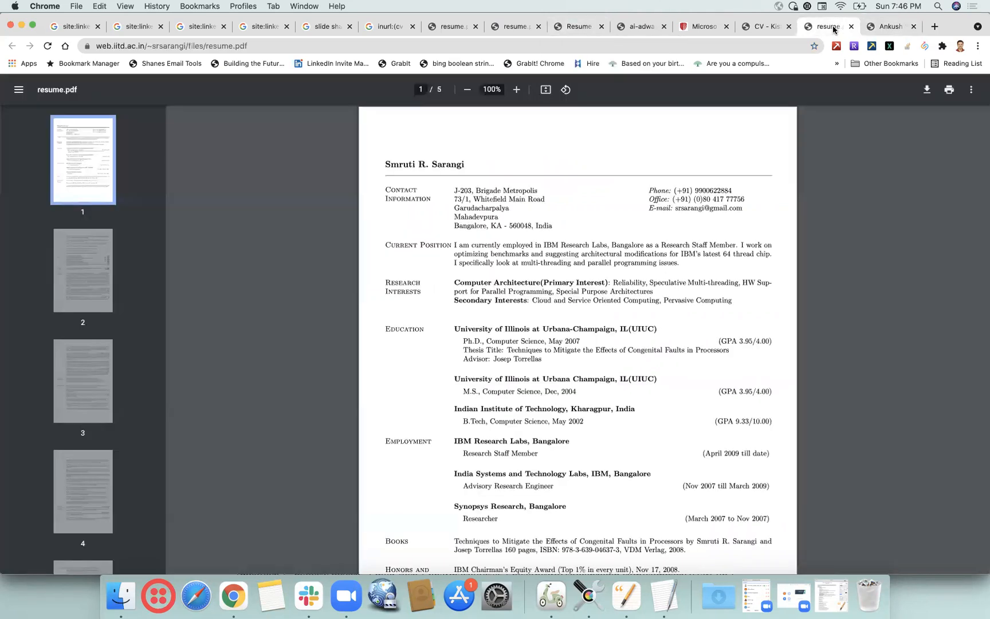
pyautogui.click(765, 27)
pyautogui.click(705, 30)
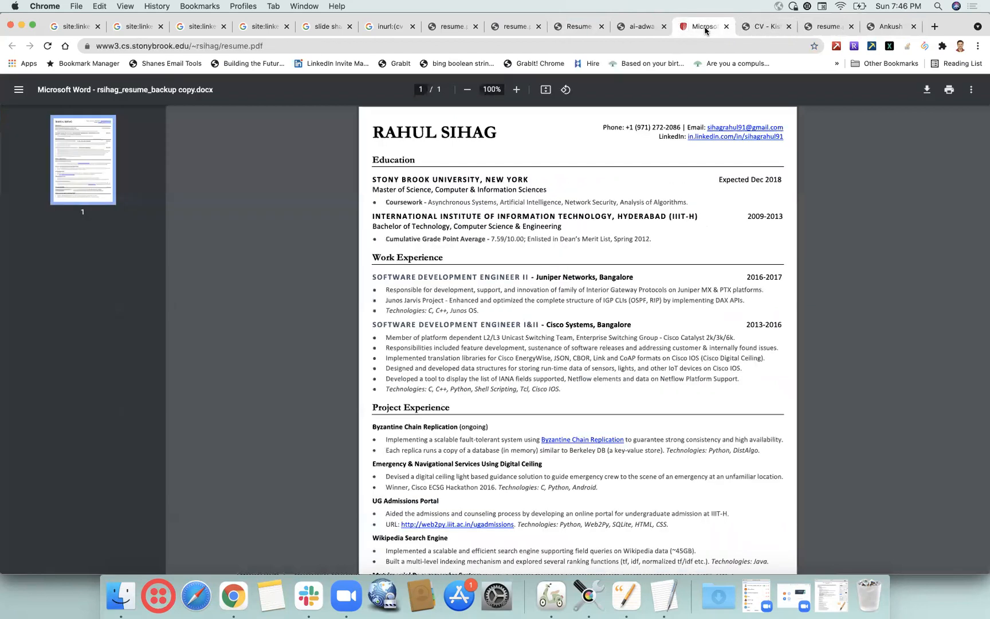
pyautogui.click(639, 28)
pyautogui.click(575, 32)
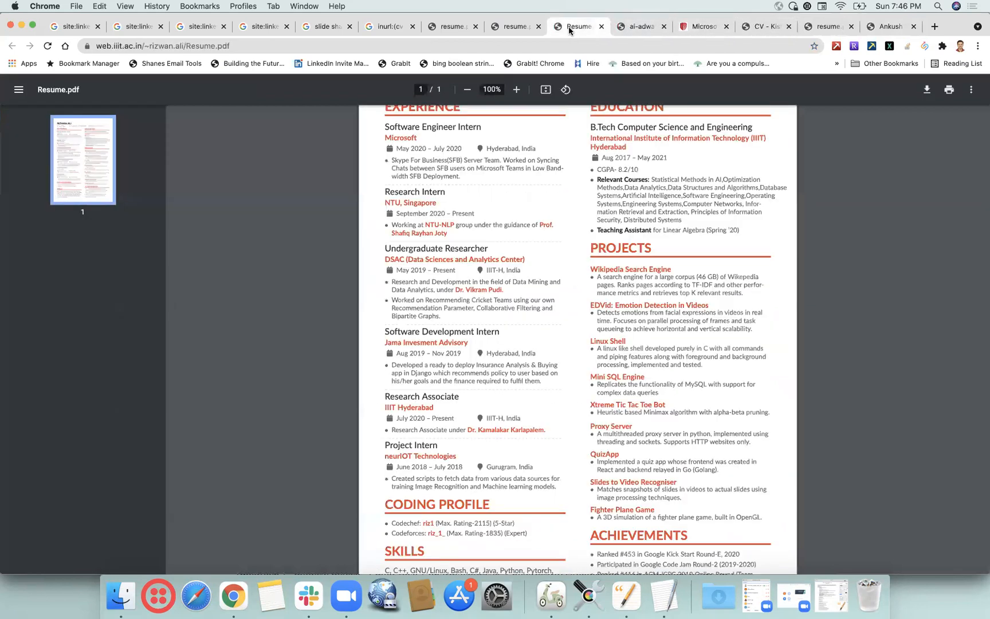
pyautogui.click(511, 32)
pyautogui.click(442, 28)
pyautogui.click(385, 27)
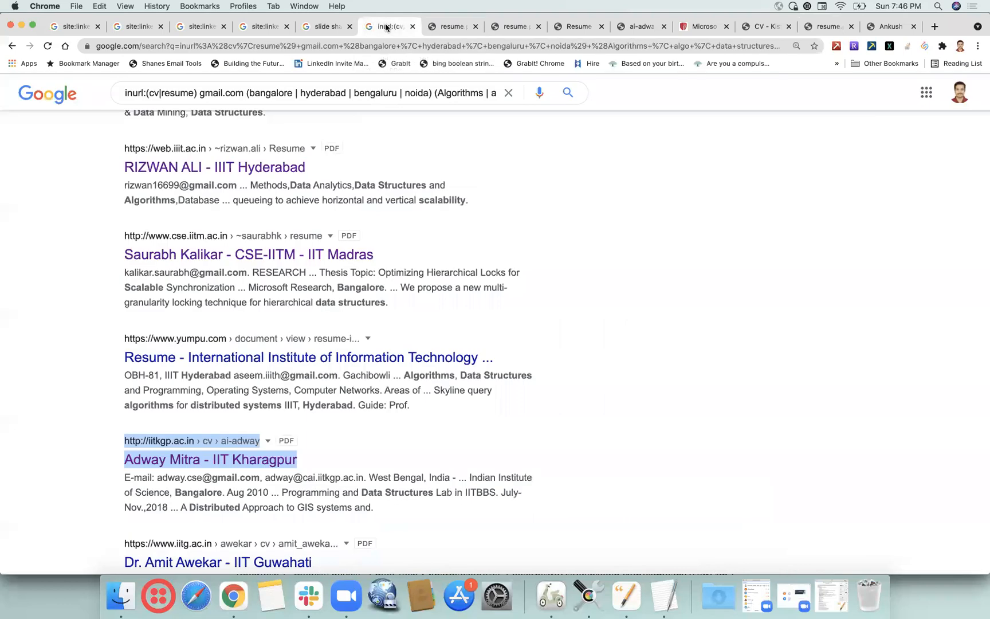
# Examine the result titles, source domains and snippets of the inurl:(cv|resume) search from the first result down to IIT Guwahati.
pyautogui.scroll(15, 540, 212)
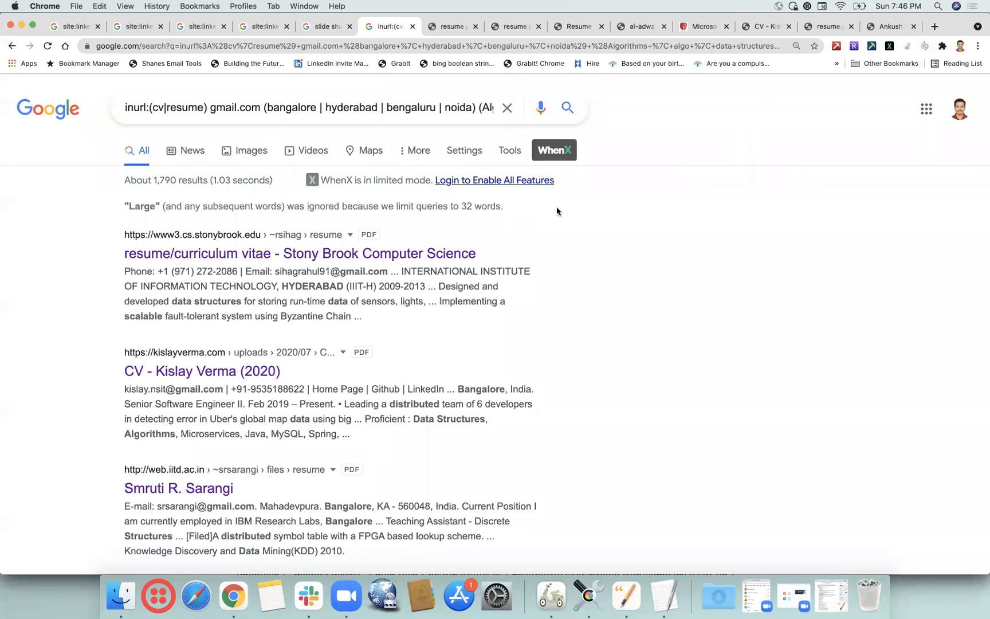
pyautogui.scroll(-7, 556, 211)
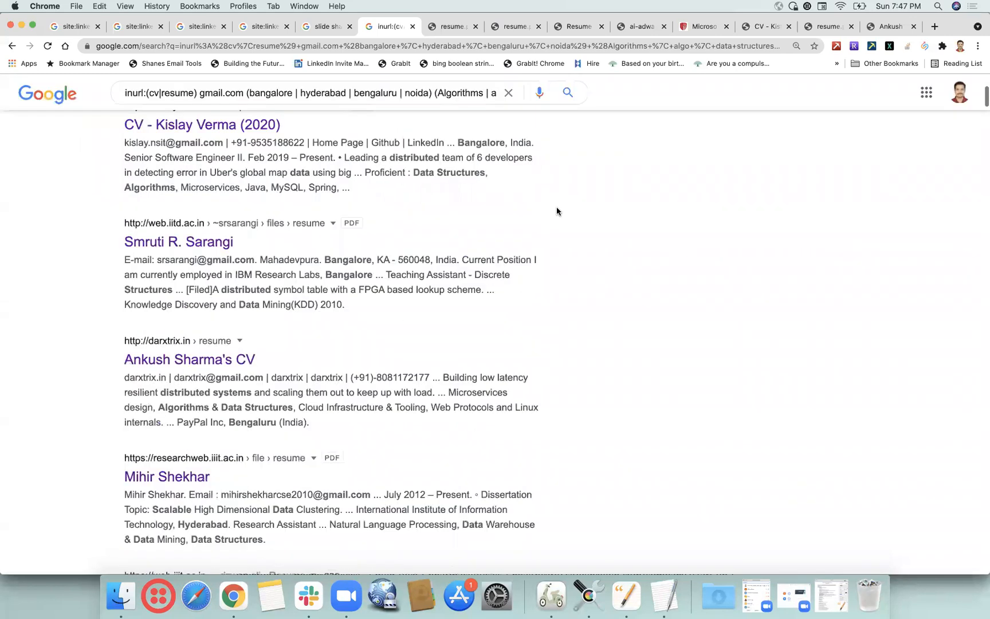
pyautogui.scroll(3, 556, 207)
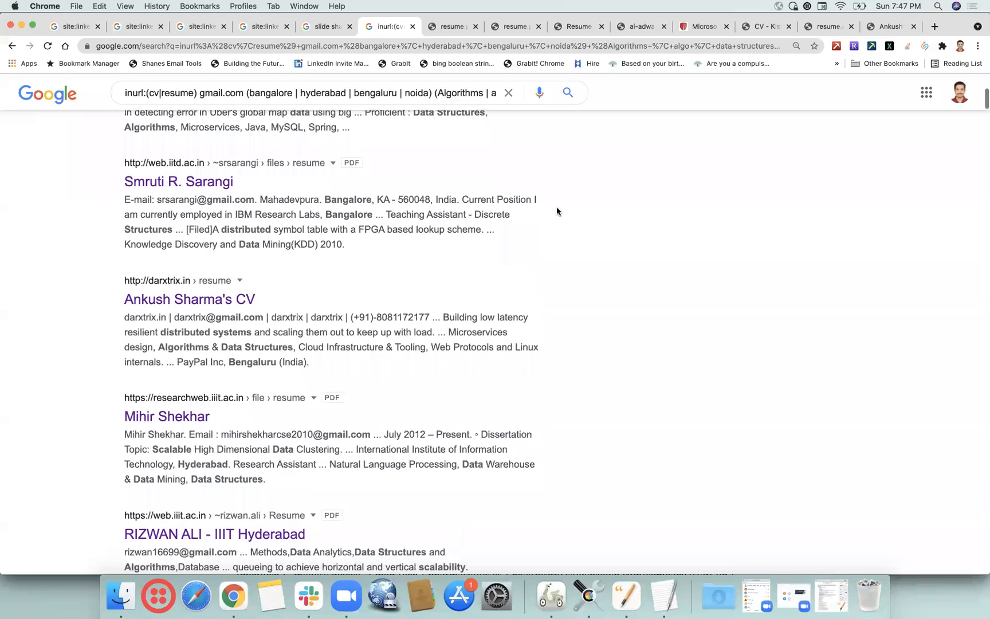
pyautogui.scroll(-3, 337, 383)
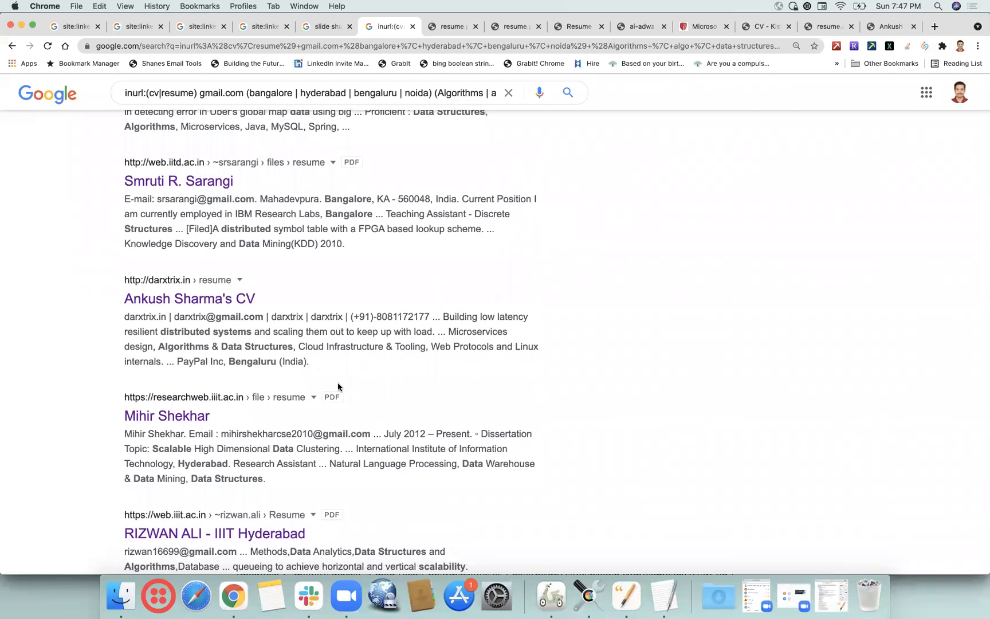
pyautogui.scroll(-5, 338, 386)
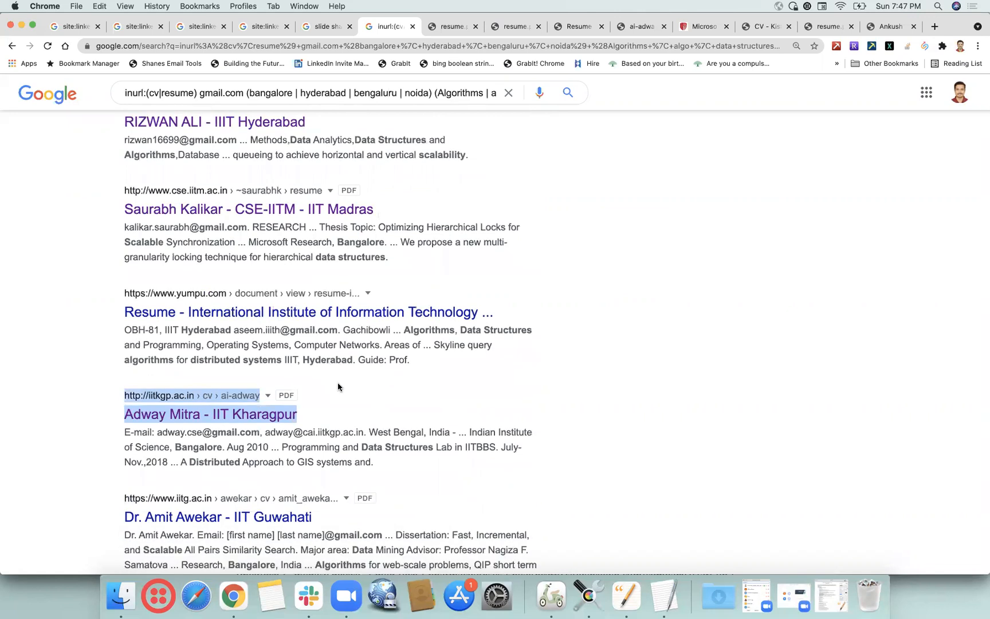
pyautogui.scroll(-1, 337, 386)
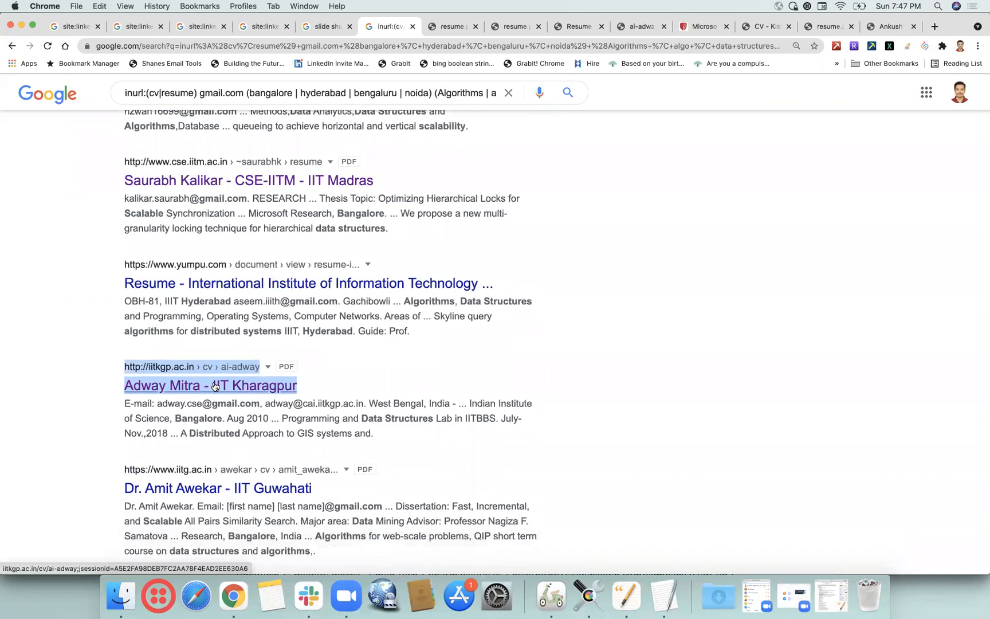
# Open the IIT Kharagpur CV from the search results in a new tab.
pyautogui.rightClick(215, 385)
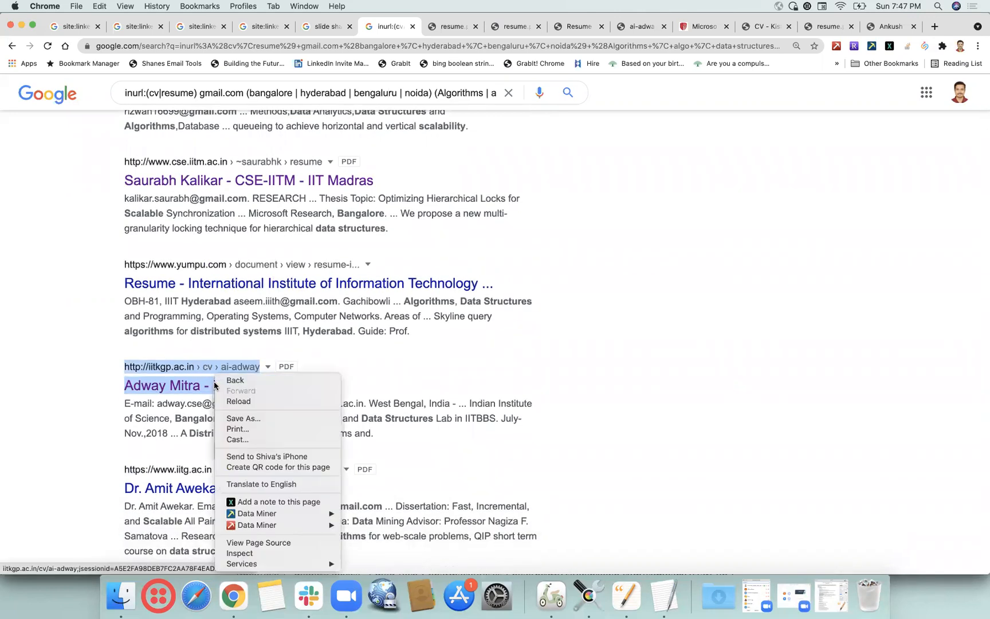
pyautogui.click(202, 380)
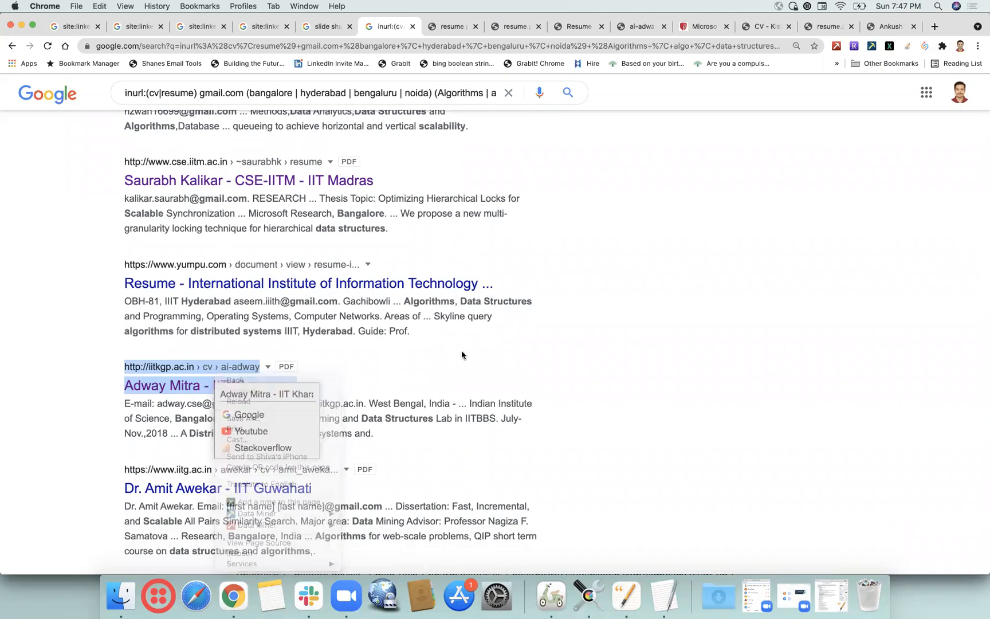
pyautogui.click(181, 386)
pyautogui.click(181, 386)
pyautogui.click(181, 385)
pyautogui.click(411, 357)
pyautogui.click(273, 387)
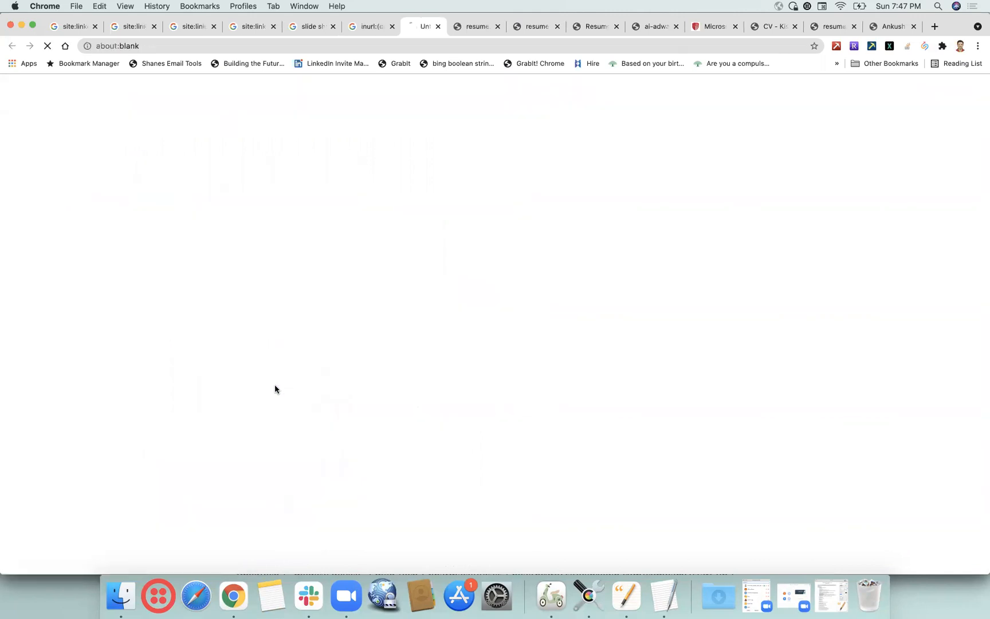
# Turn the CV's web address into the query site:iitkgp.ac.in, removing the path and session ID.
pyautogui.click(197, 45)
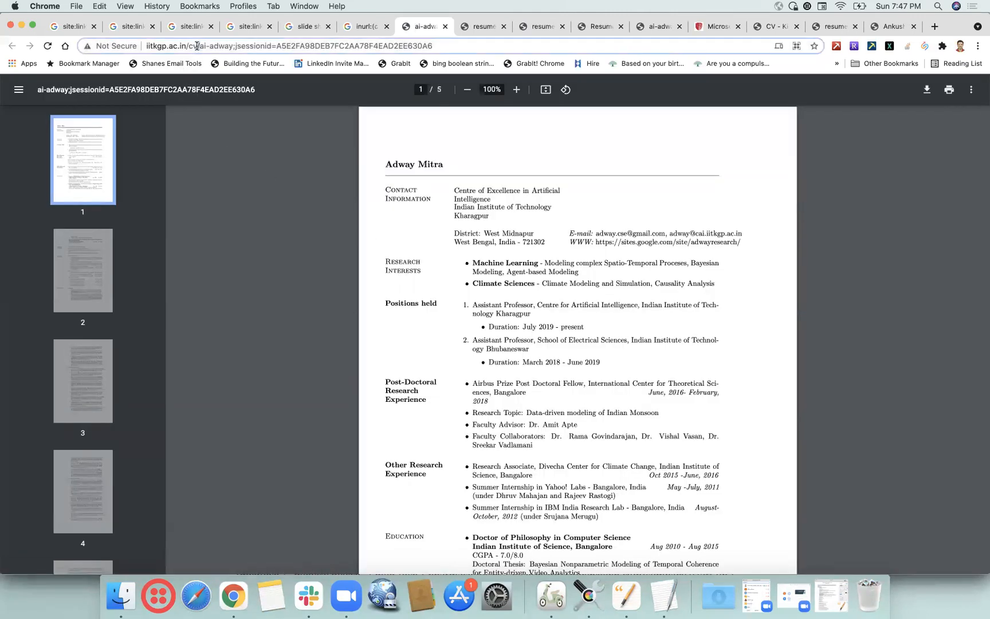
pyautogui.tripleClick(145, 46)
pyautogui.click(144, 46)
pyautogui.write('site:')
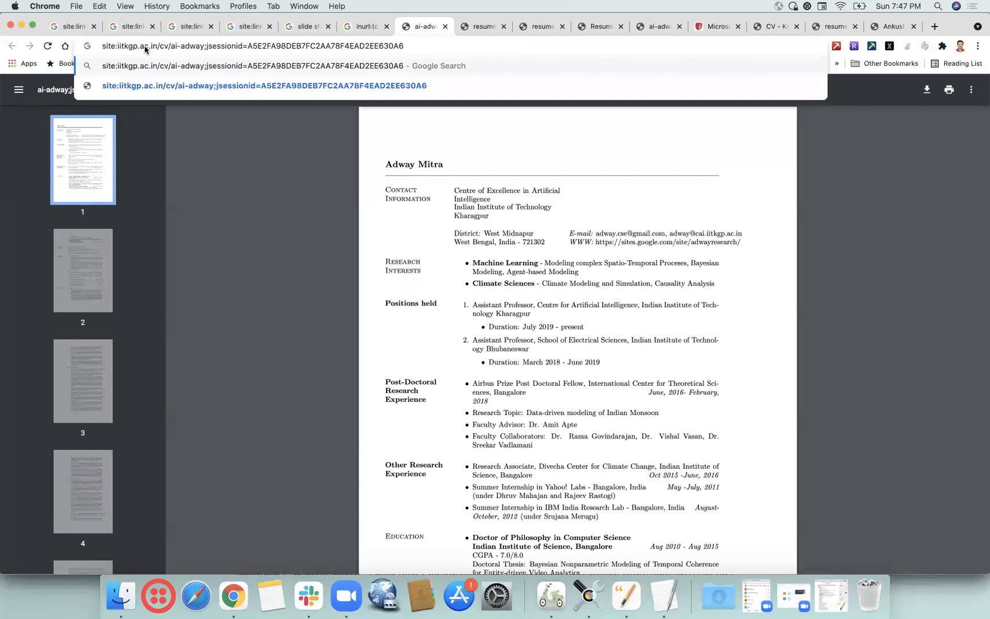
pyautogui.moveTo(422, 45); pyautogui.dragTo(156, 45)
pyautogui.press('BackSpace')
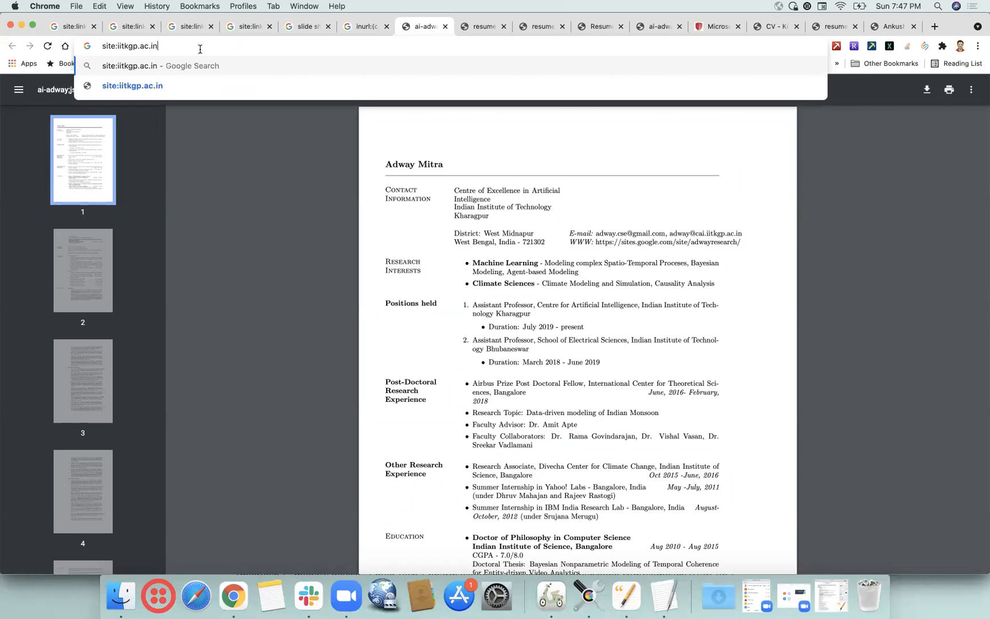
# Extend the site:iitkgp.ac.in query with inurl:(cv|resume).
pyautogui.write('inurl:')
pyautogui.write('cv')
pyautogui.press('Left')
pyautogui.press('Left')
pyautogui.write('(')
pyautogui.press('Right')
pyautogui.press('Right')
pyautogui.write('|resume)')
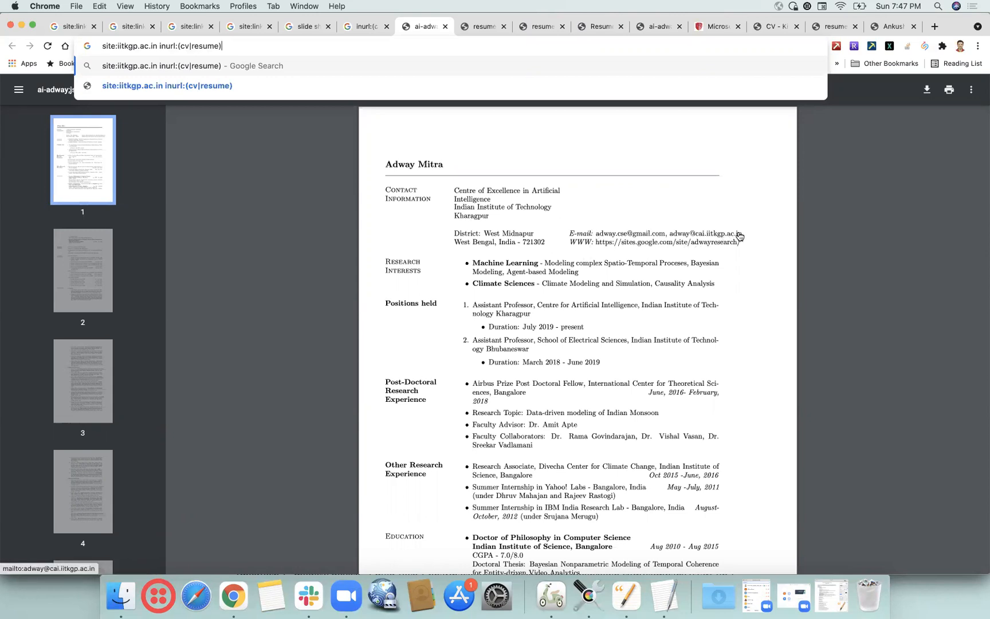
pyautogui.moveTo(748, 234); pyautogui.dragTo(685, 234)
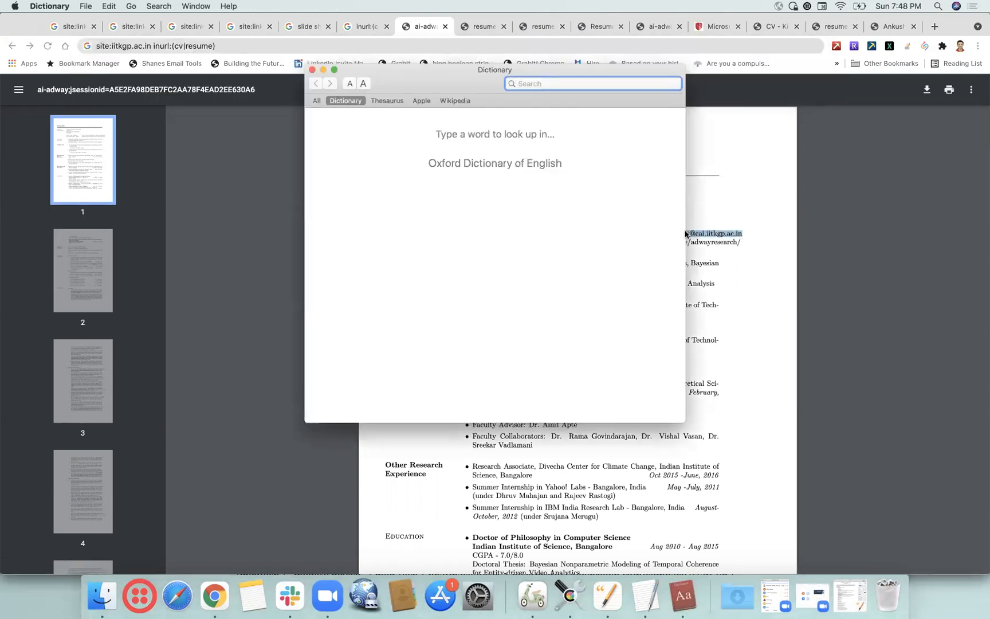
pyautogui.click(313, 70)
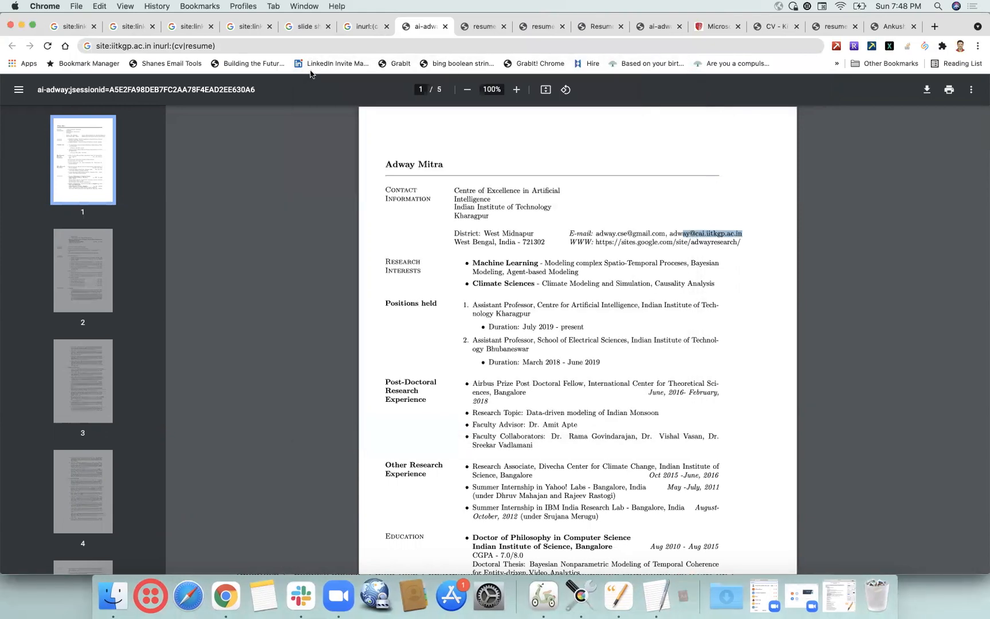
pyautogui.click(752, 220)
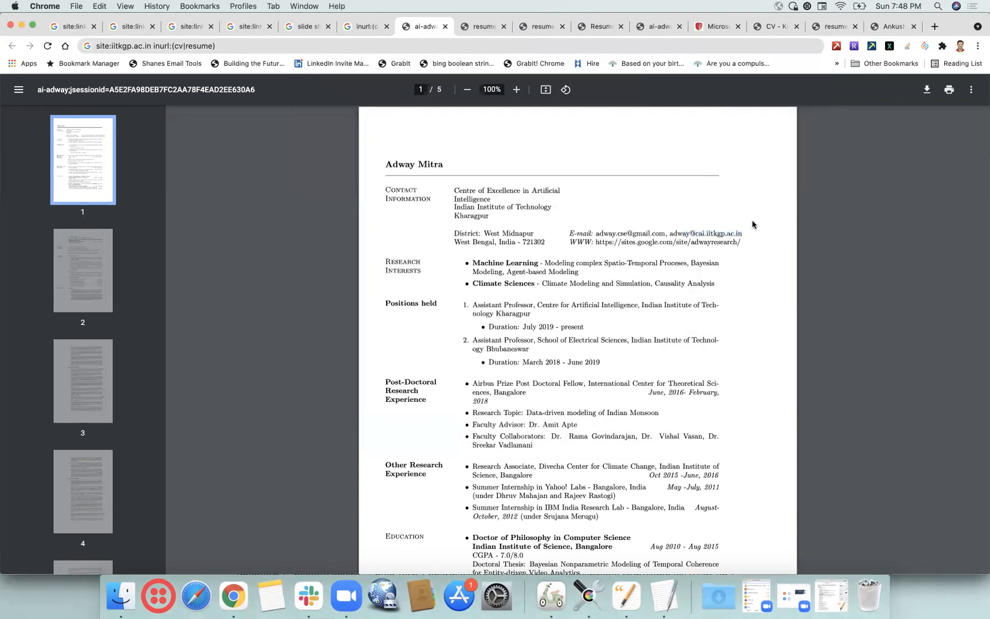
# Copy the institute e-mail address from the CV's contact information and append it to the query.
pyautogui.moveTo(744, 233); pyautogui.dragTo(675, 231)
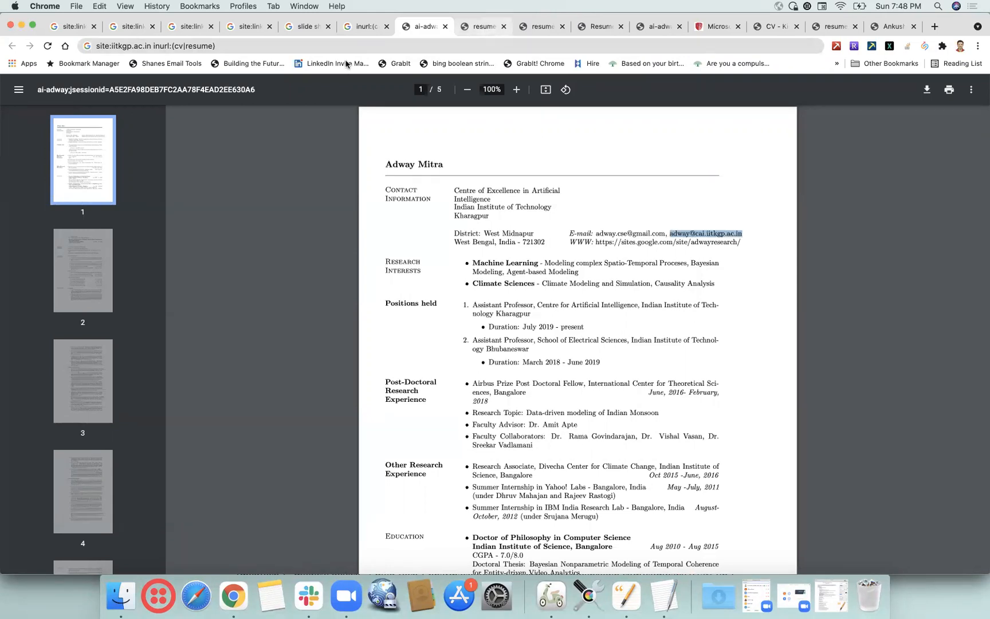
pyautogui.click(345, 41)
pyautogui.click(345, 41)
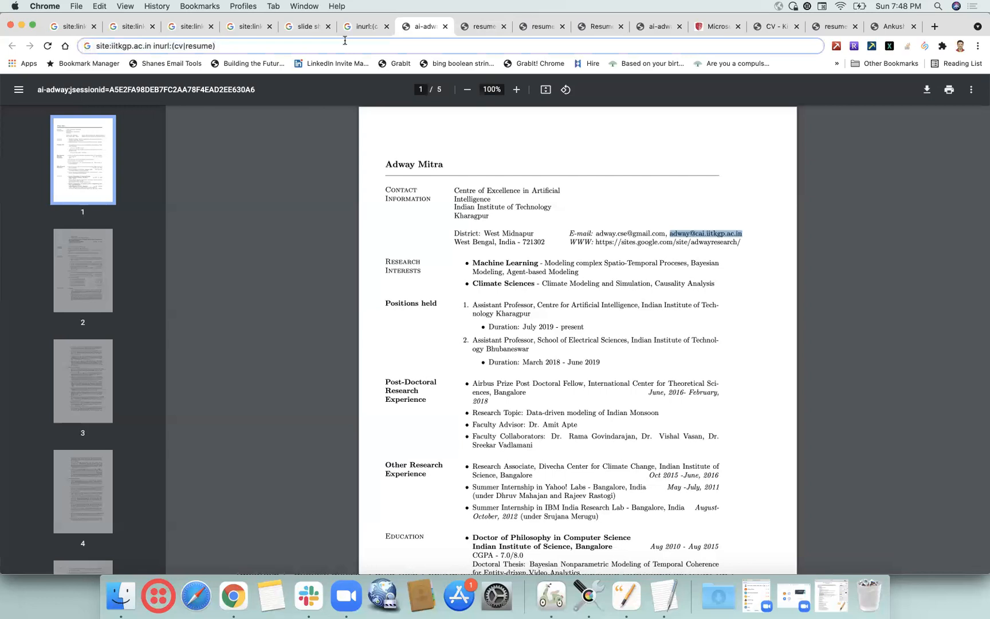
pyautogui.press('super+v')
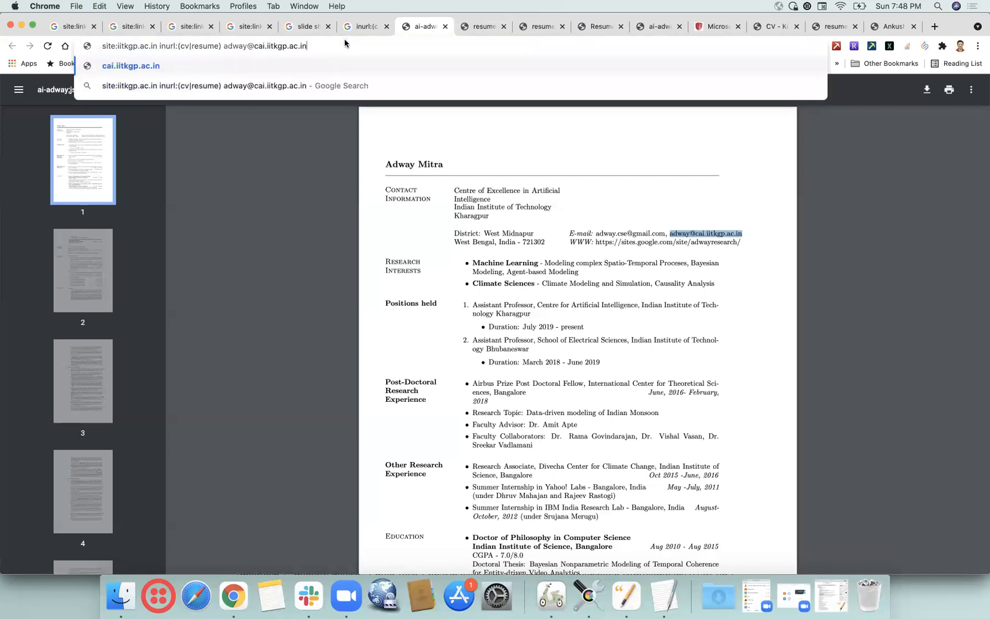
# Trim the pasted e-mail to the domain cai.iitkgp.ac.in and run the search with the omitted results included.
pyautogui.click(254, 46)
pyautogui.press('BackSpace')
pyautogui.press('BackSpace')
pyautogui.press('BackSpace')
pyautogui.press('BackSpace')
pyautogui.press('BackSpace')
pyautogui.press('BackSpace')
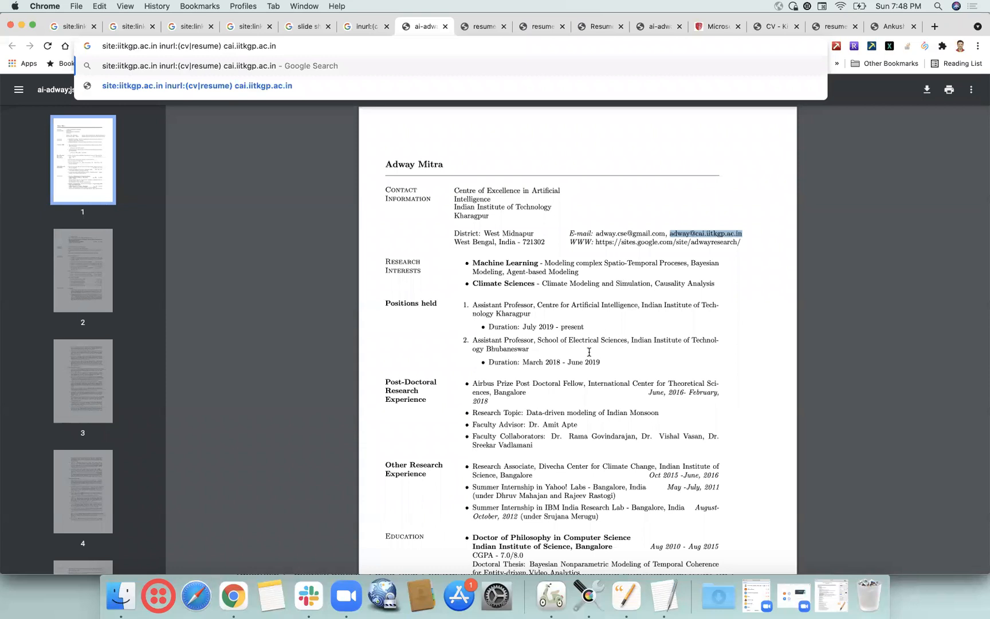
pyautogui.click(396, 74)
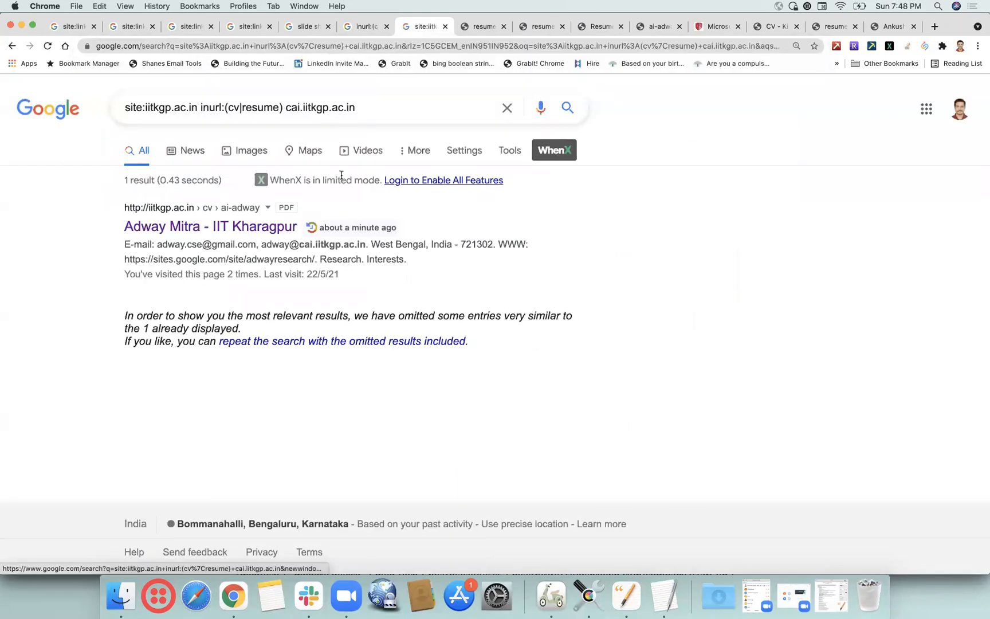
pyautogui.click(307, 342)
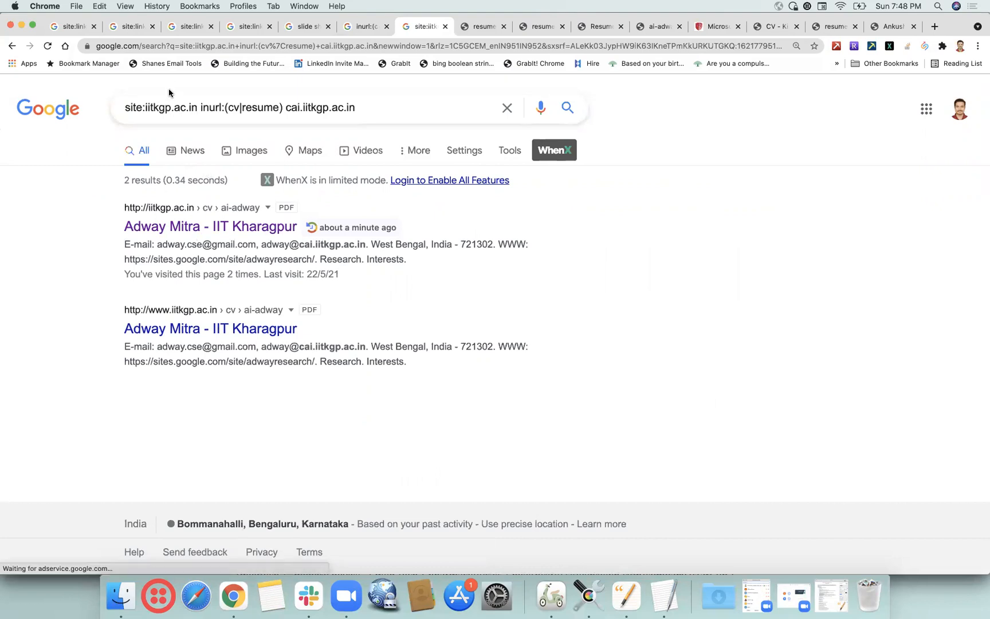
# Remove the site: operator and rerun the search as iitkgp.ac.in inurl:(cv|resume) cai.iitkgp.ac.in.
pyautogui.click(145, 107)
pyautogui.press('BackSpace')
pyautogui.press('BackSpace')
pyautogui.press('BackSpace')
pyautogui.press('BackSpace')
pyautogui.press('BackSpace')
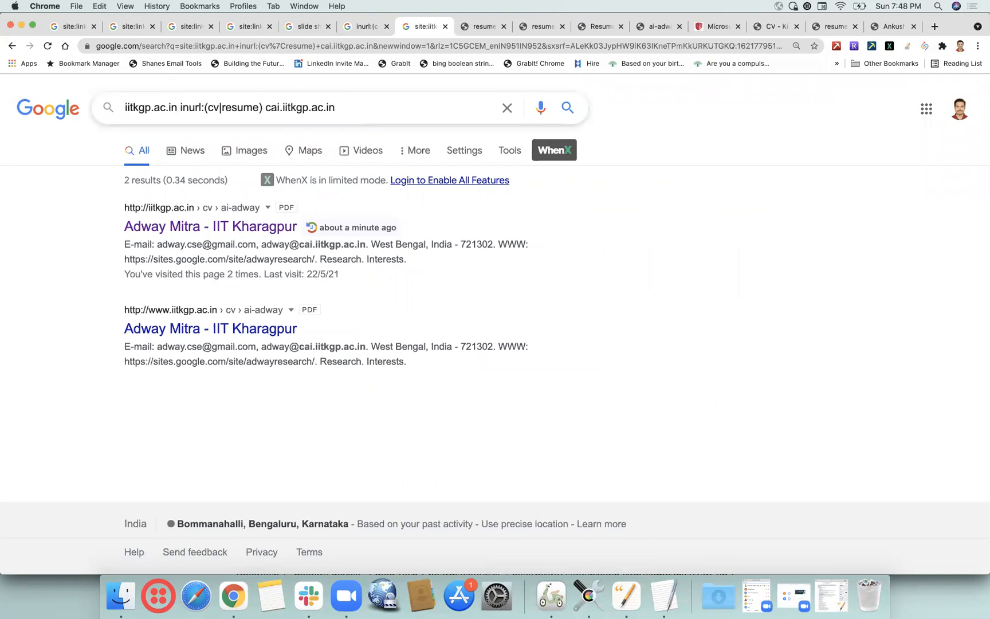
pyautogui.press('Return')
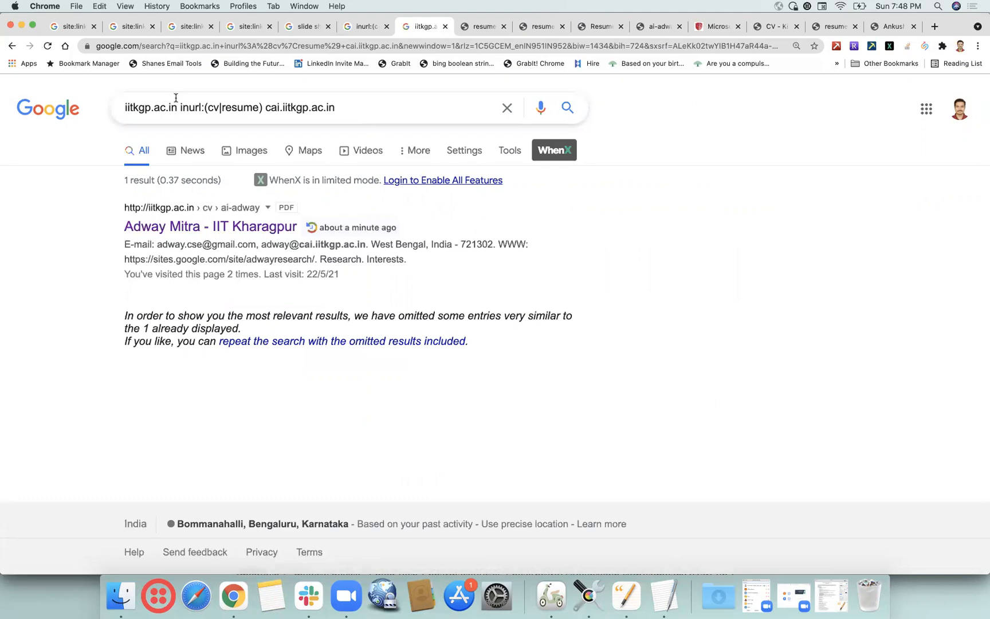
# Switch to the already opened resume PDF hosted on the IIT Madras domain cse.iitm.ac.in.
pyautogui.click(365, 28)
pyautogui.click(526, 31)
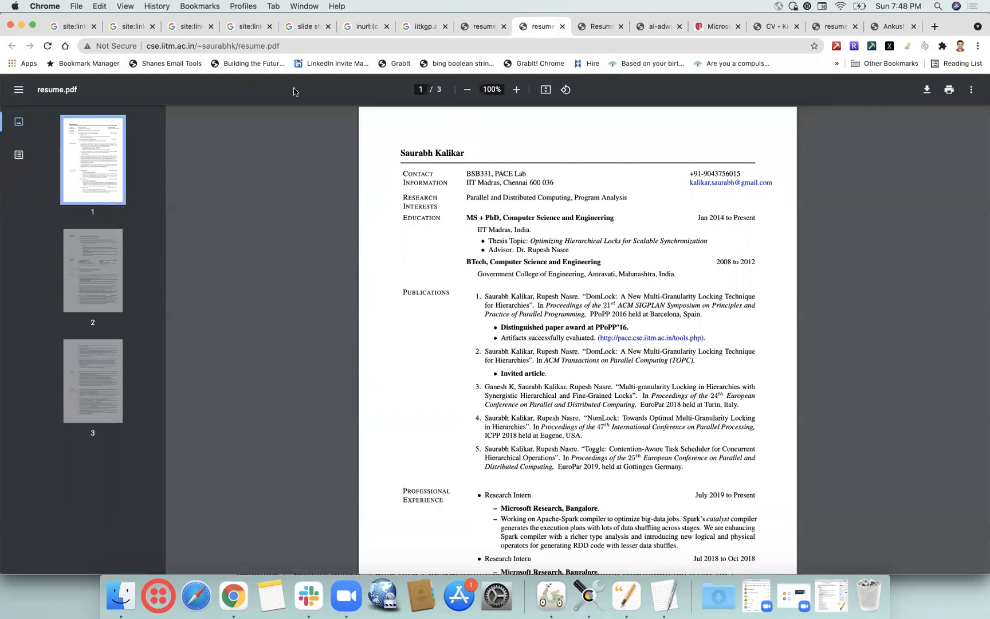
pyautogui.doubleClick(146, 46)
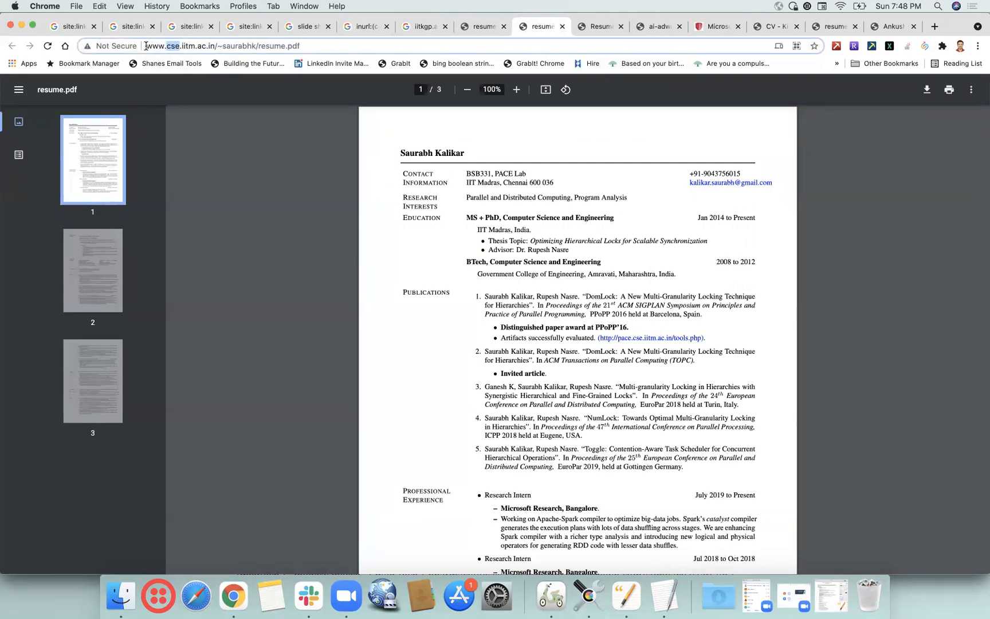
pyautogui.moveTo(166, 46); pyautogui.dragTo(130, 41)
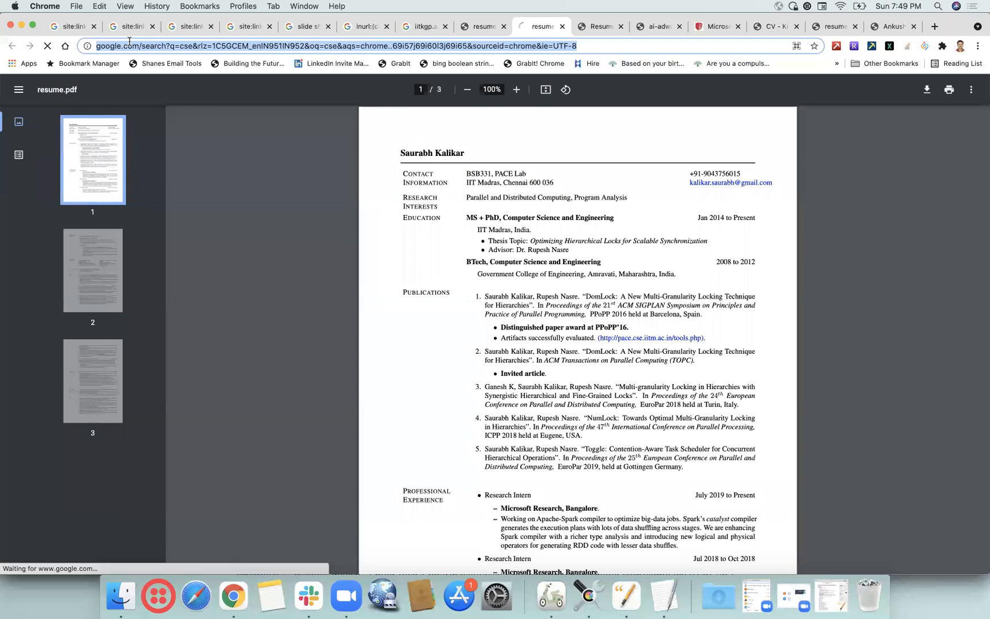
pyautogui.press('super+z')
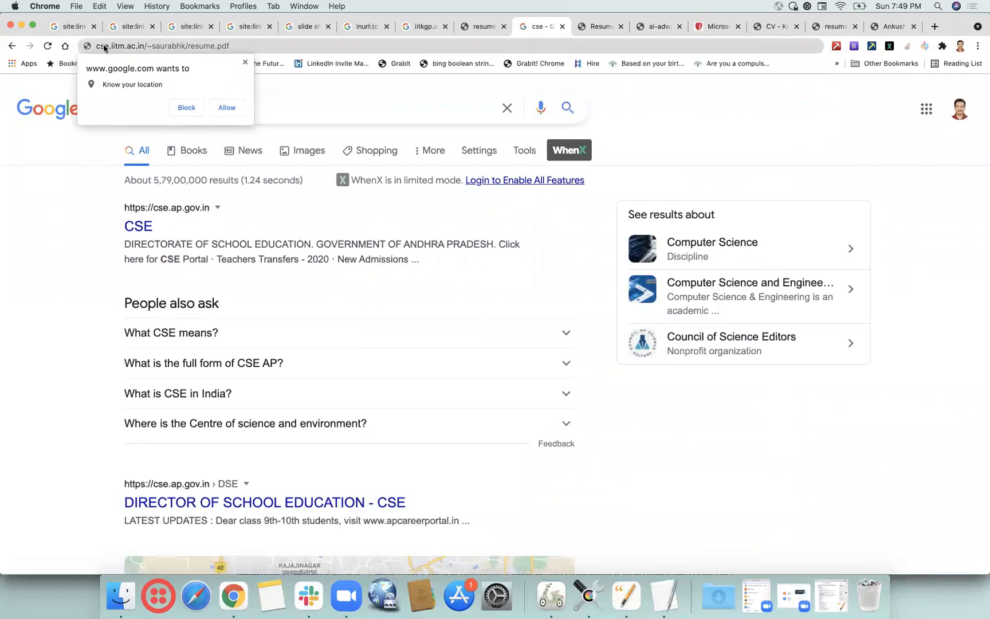
# Turn the resume's address into the query site:cse.iitm.ac.in inurl:resume, run it and look through the listed resumes.
pyautogui.click(102, 45)
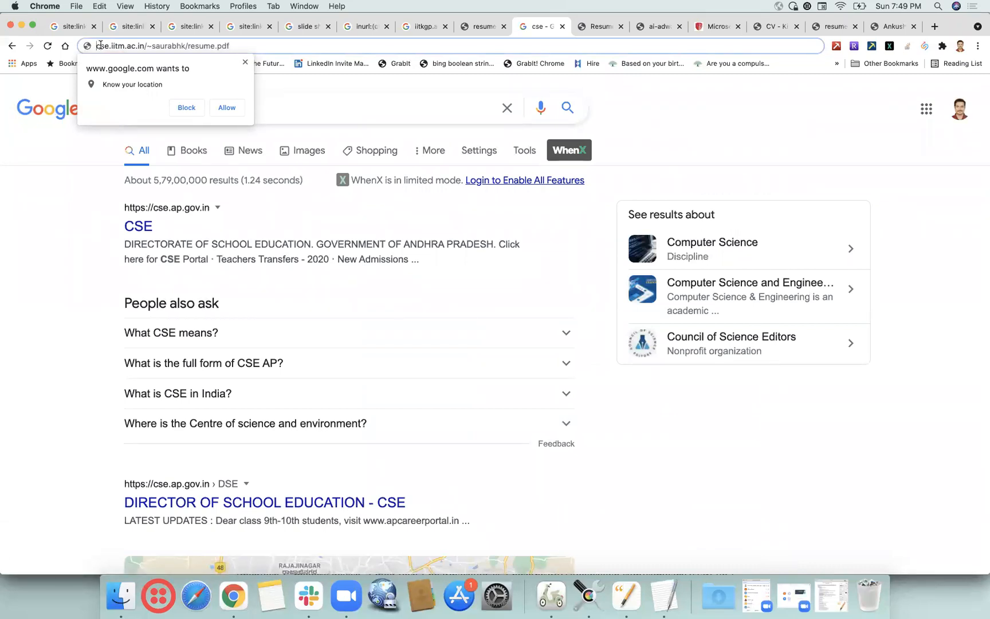
pyautogui.write('site:')
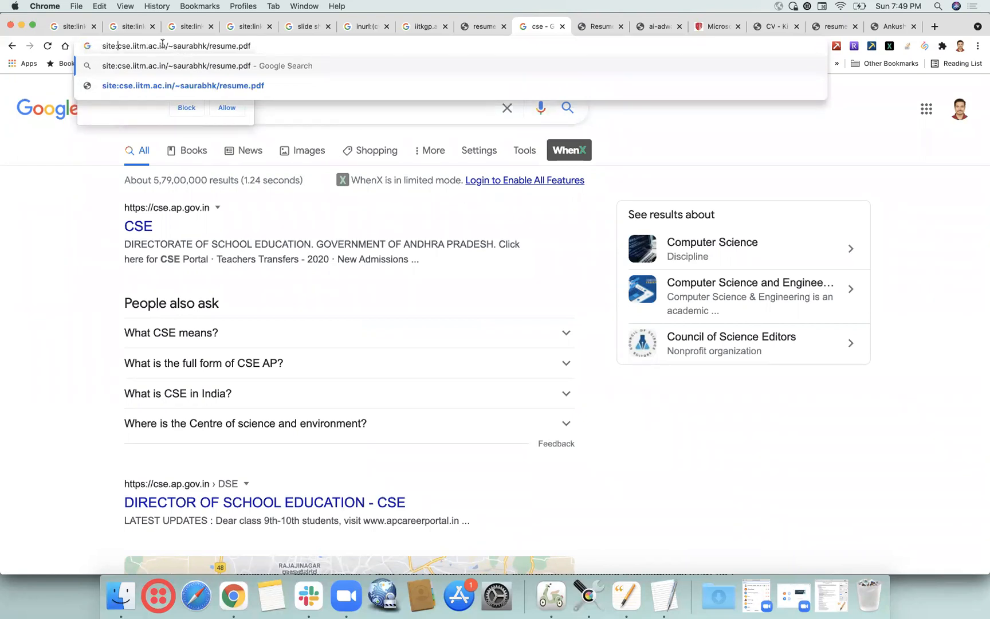
pyautogui.moveTo(165, 46); pyautogui.dragTo(273, 46)
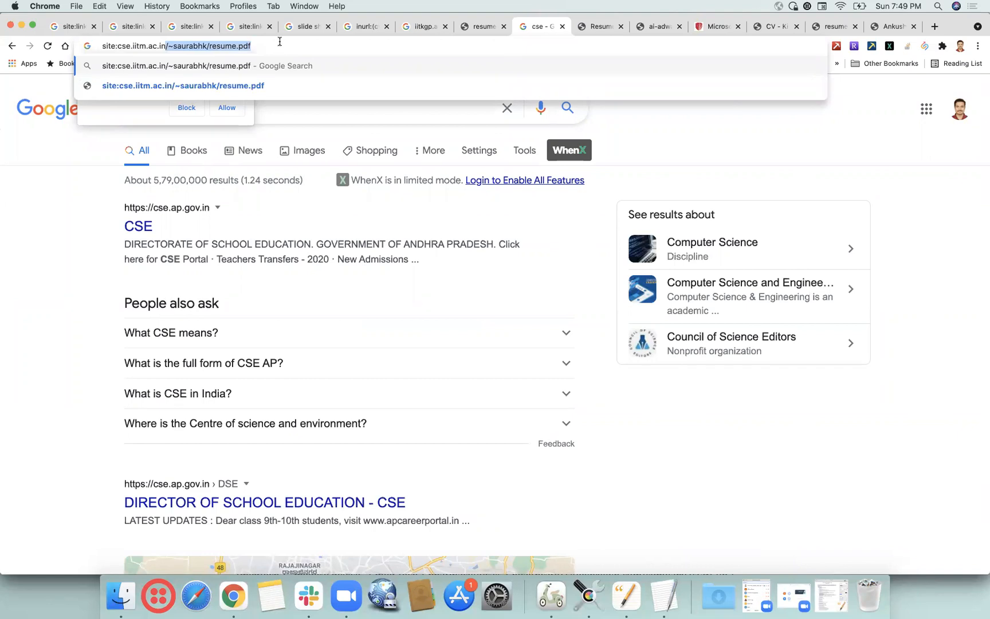
pyautogui.write('inurl:resume')
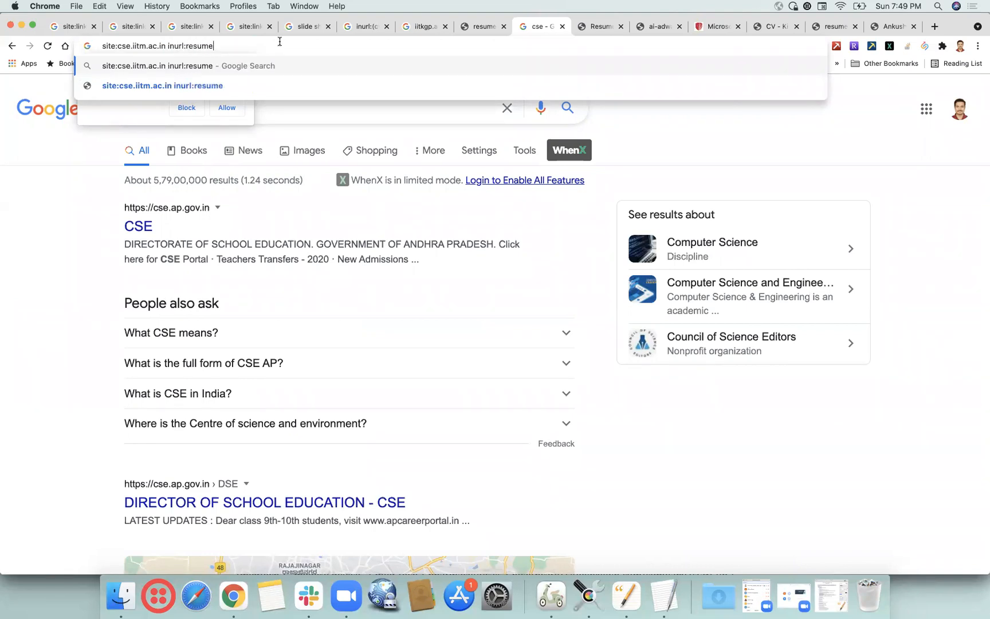
pyautogui.press('Return')
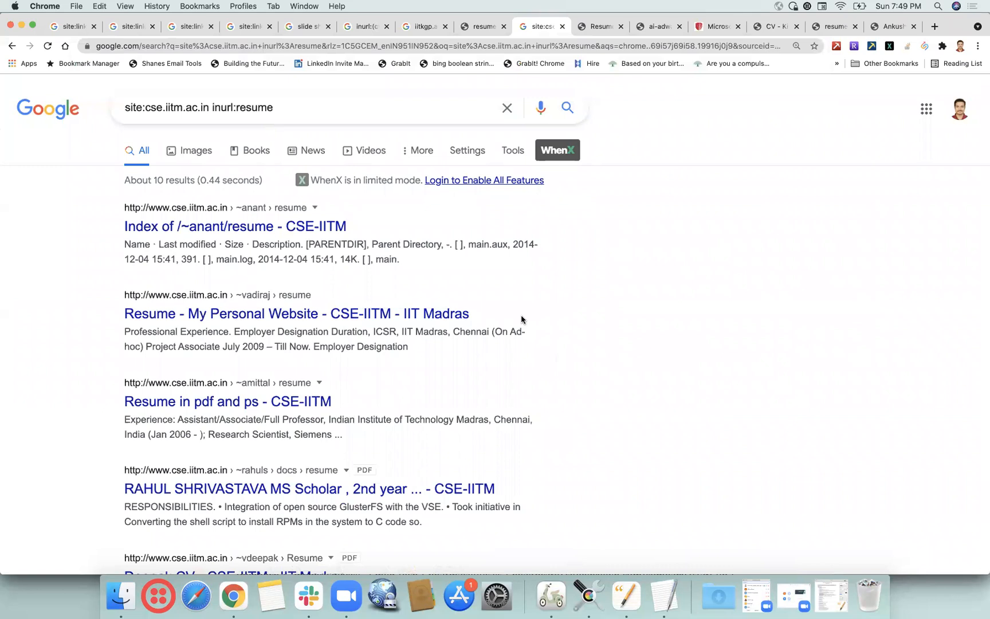
pyautogui.scroll(-5, 521, 315)
pyautogui.scroll(-7, 520, 319)
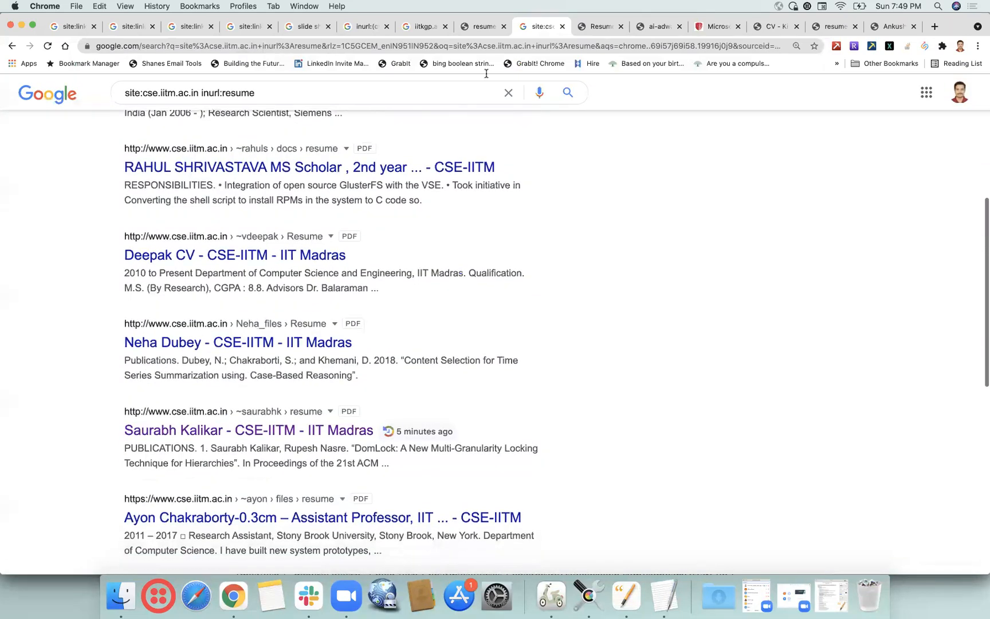
# Return to the inurl:(cv|resume) gmail.com results and examine which institute, university and personal domains host the listed resumes.
pyautogui.click(364, 27)
pyautogui.scroll(-9, 566, 267)
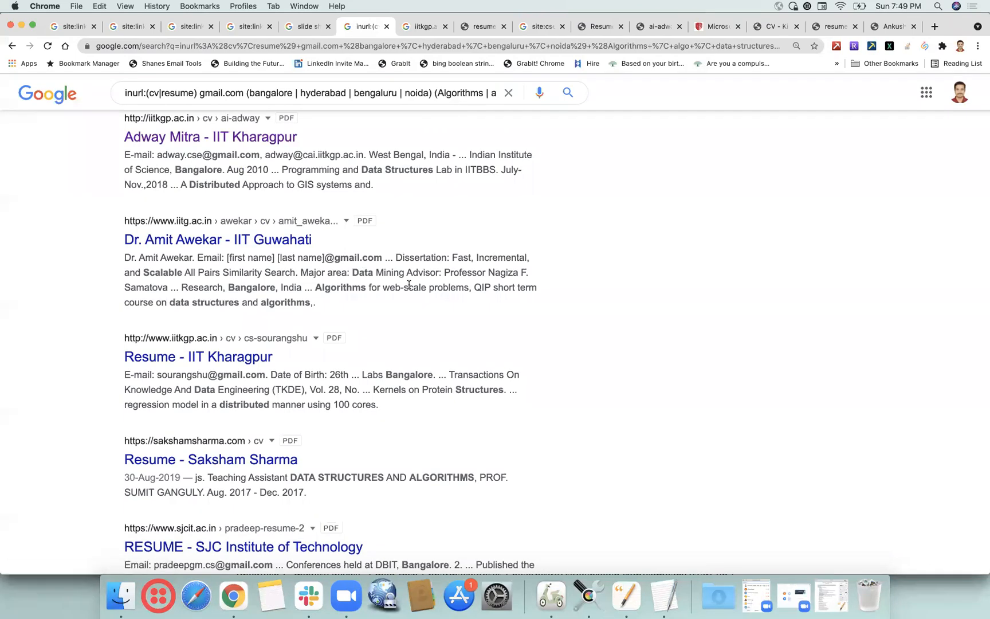
pyautogui.scroll(-8, 409, 286)
pyautogui.scroll(-12, 409, 288)
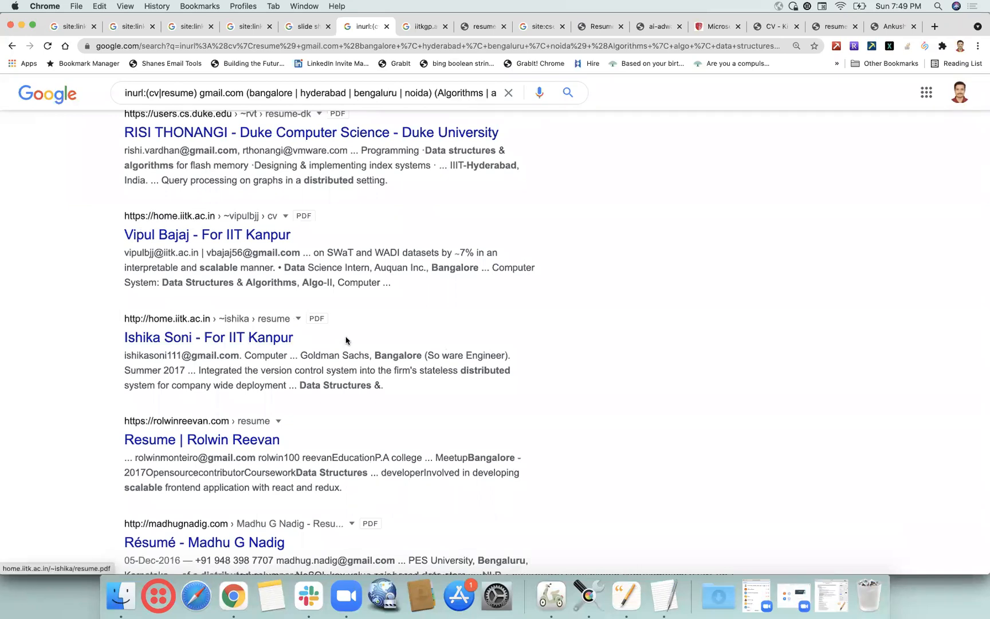
pyautogui.scroll(-10, 347, 340)
pyautogui.scroll(-12, 348, 340)
pyautogui.scroll(-10, 350, 328)
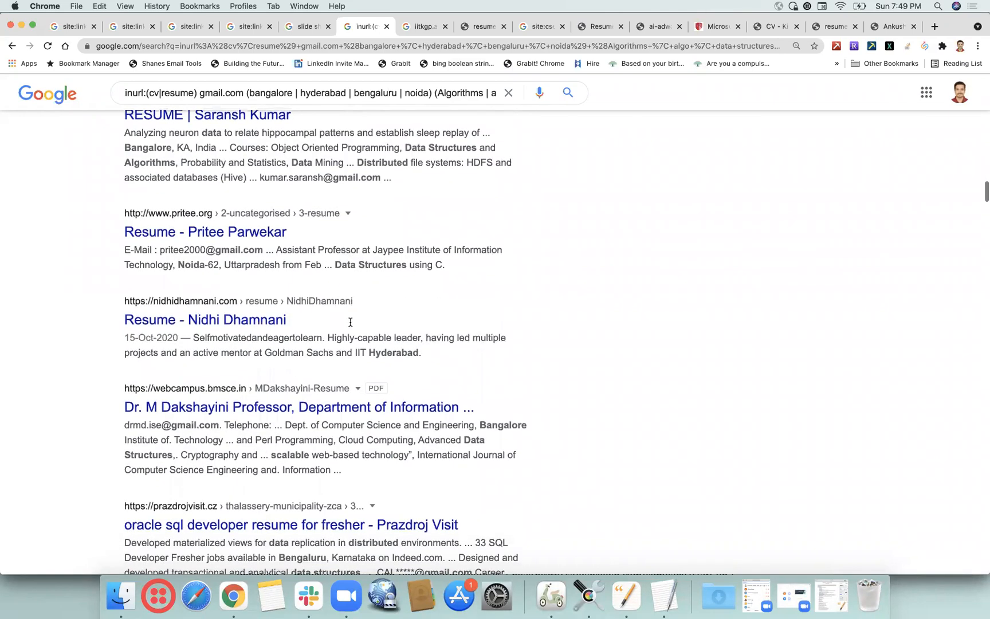
pyautogui.scroll(-10, 350, 323)
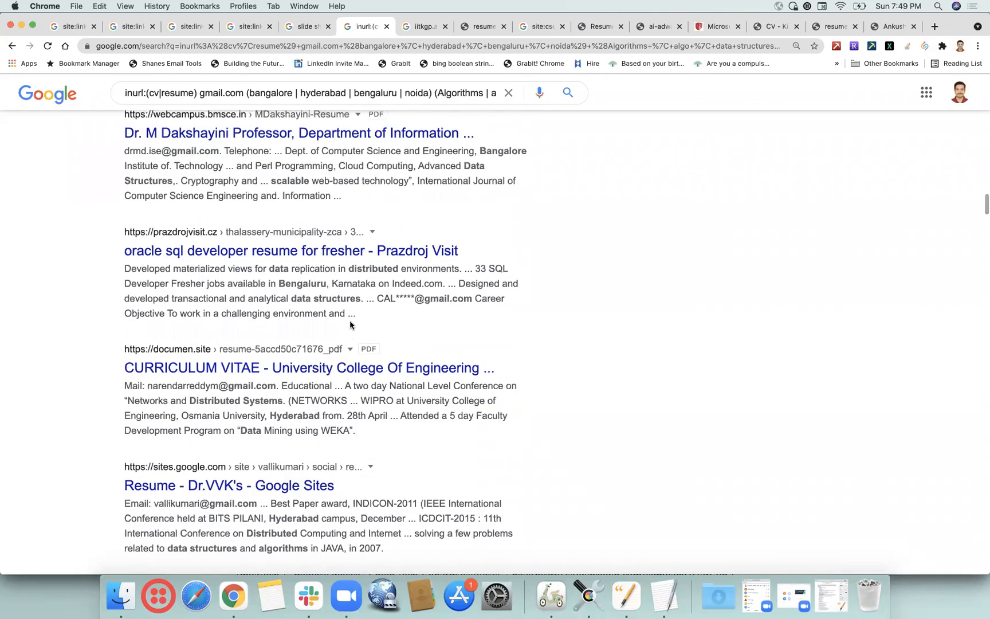
pyautogui.scroll(-15, 350, 324)
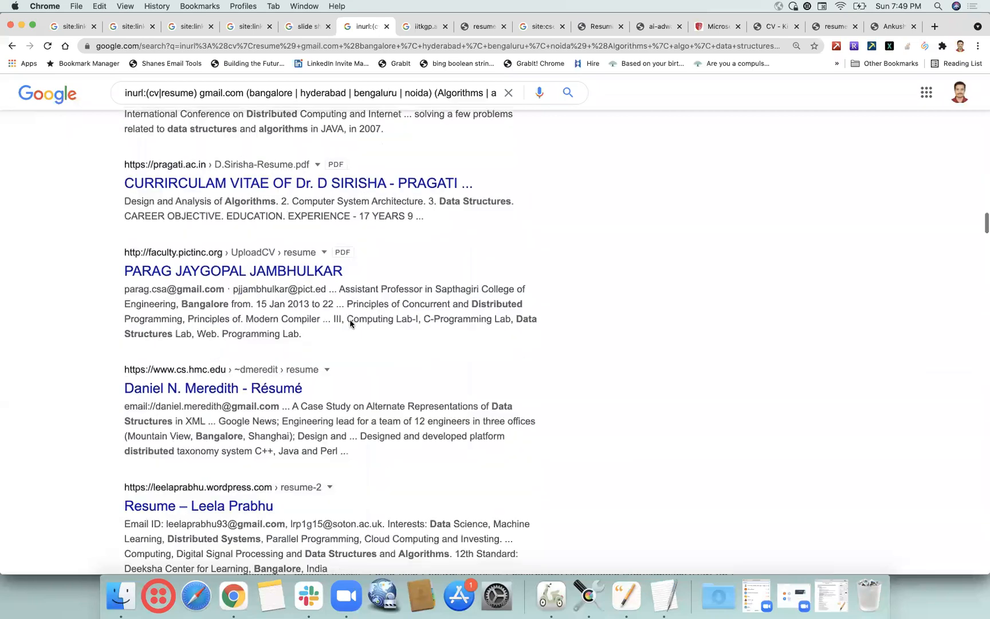
pyautogui.scroll(-3, 350, 322)
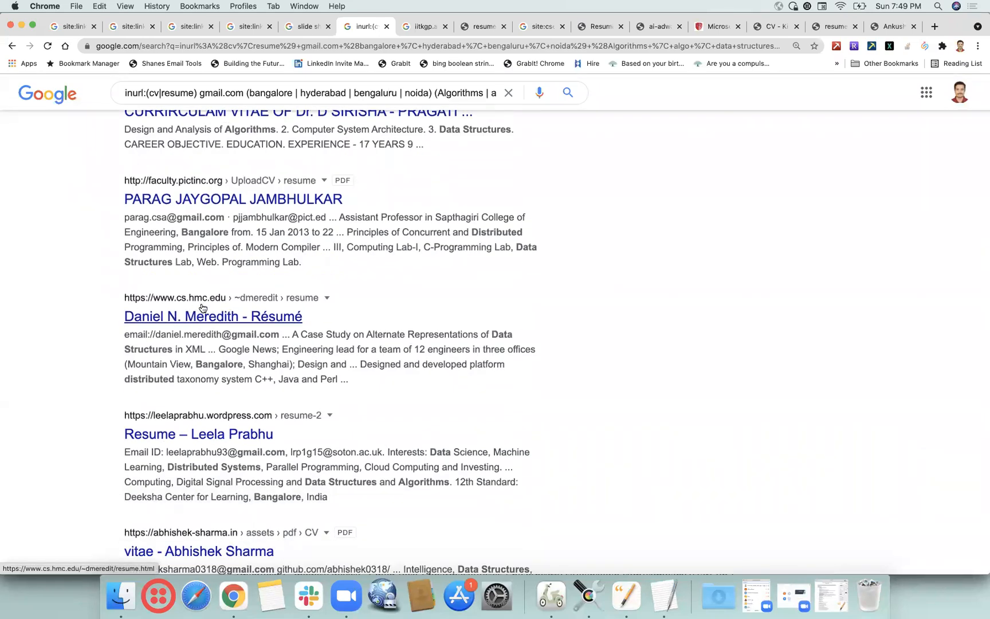
pyautogui.scroll(-10, 373, 297)
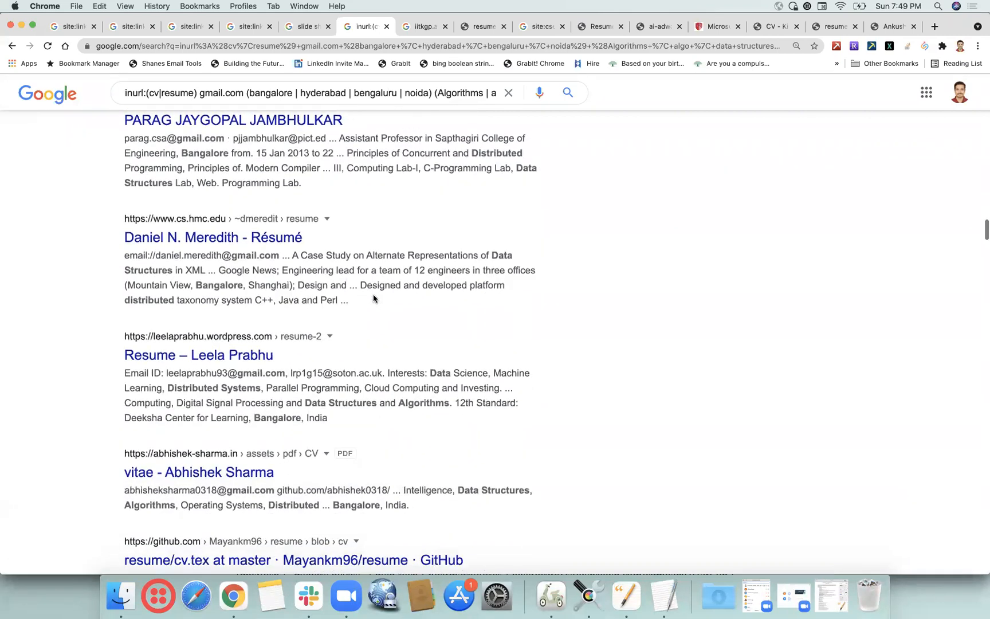
pyautogui.scroll(-2, 373, 297)
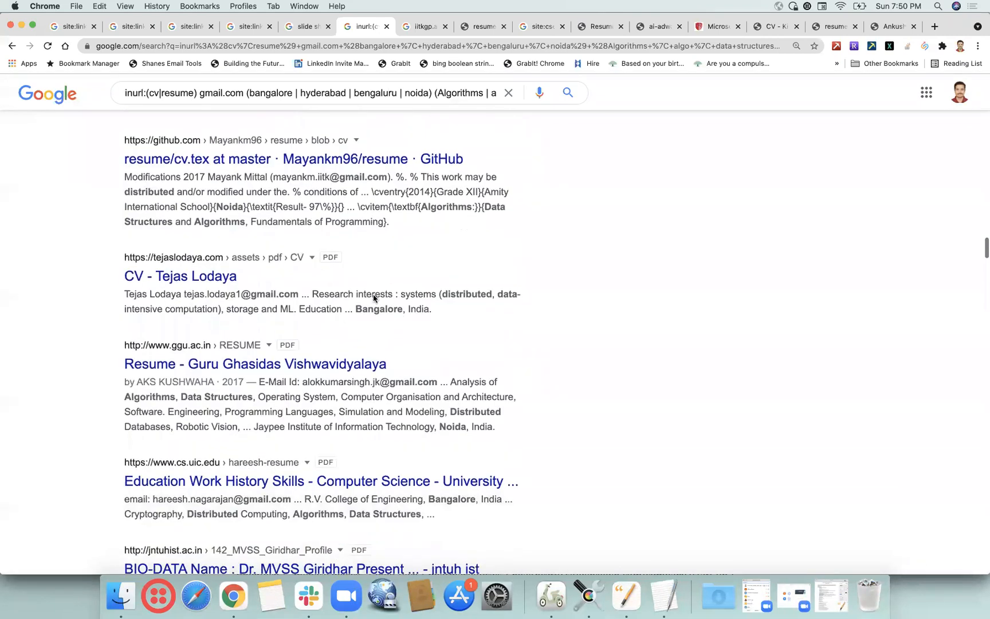
pyautogui.scroll(-4, 373, 294)
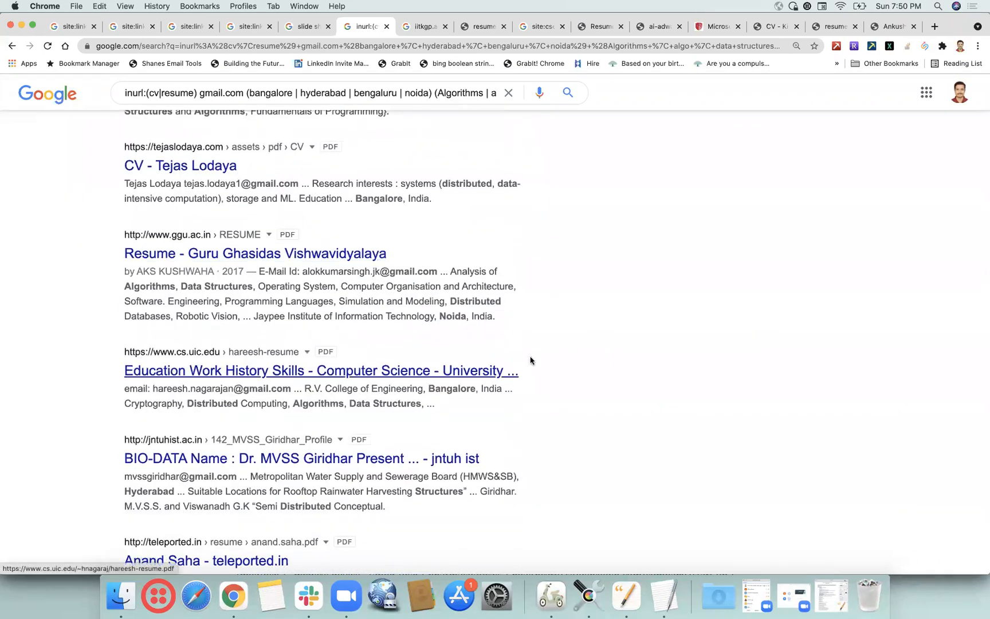
pyautogui.scroll(-6, 530, 360)
pyautogui.scroll(-14, 530, 360)
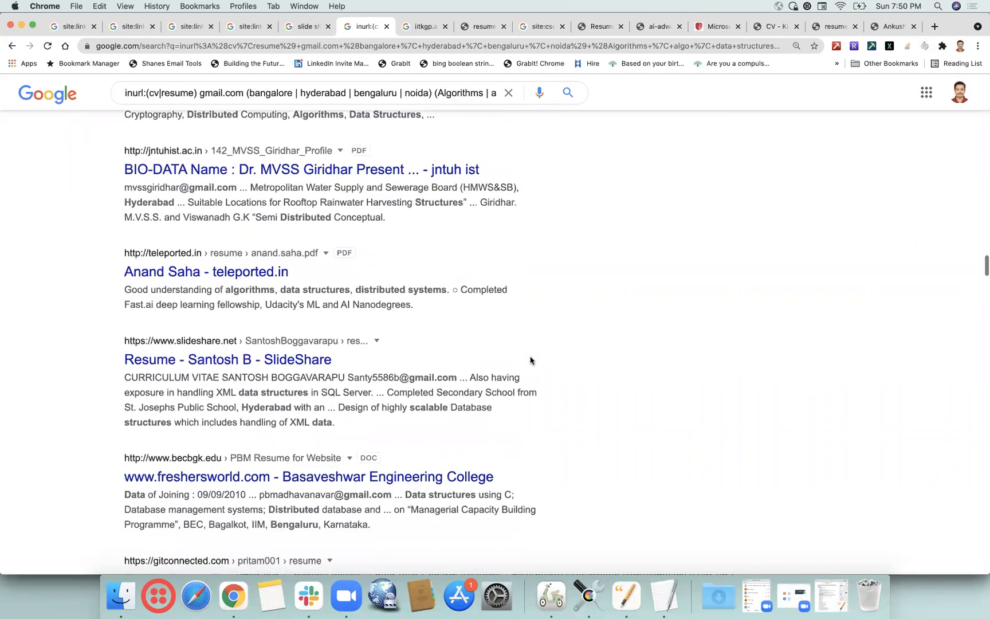
pyautogui.scroll(-7, 530, 359)
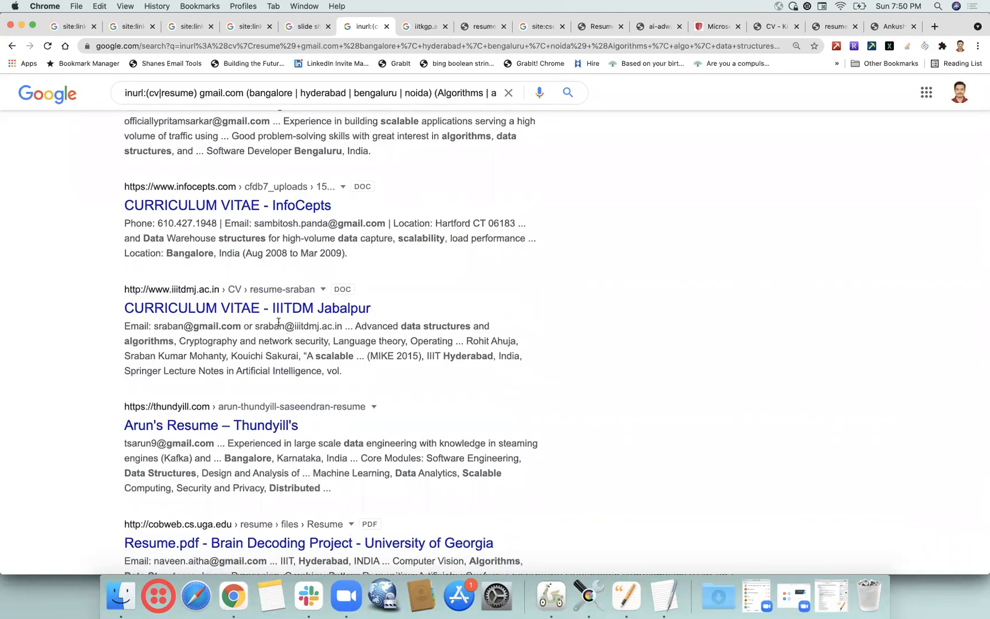
pyautogui.scroll(-3, 609, 309)
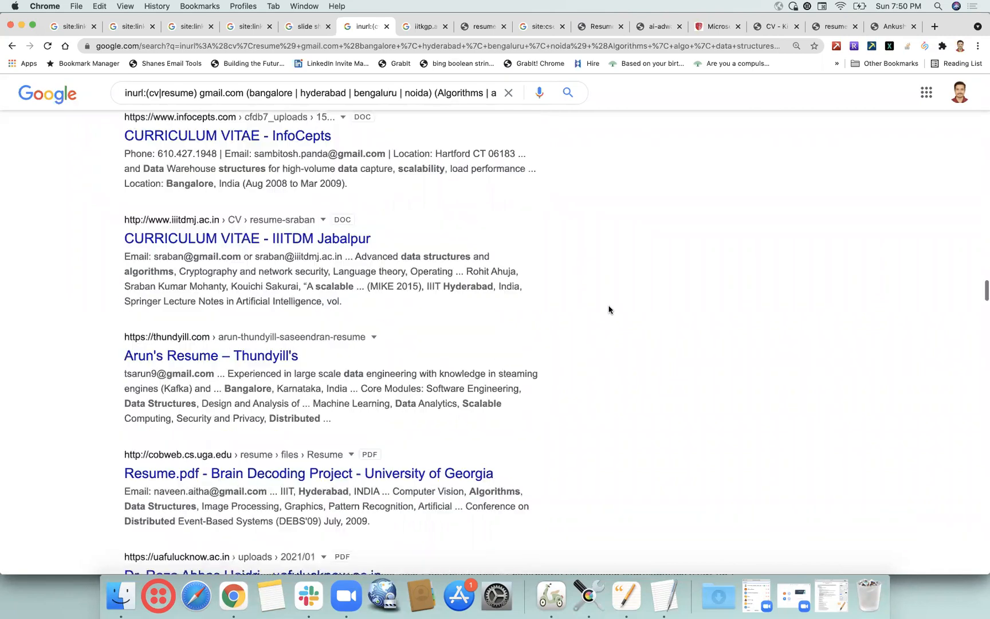
pyautogui.scroll(-9, 609, 303)
pyautogui.scroll(-3, 611, 296)
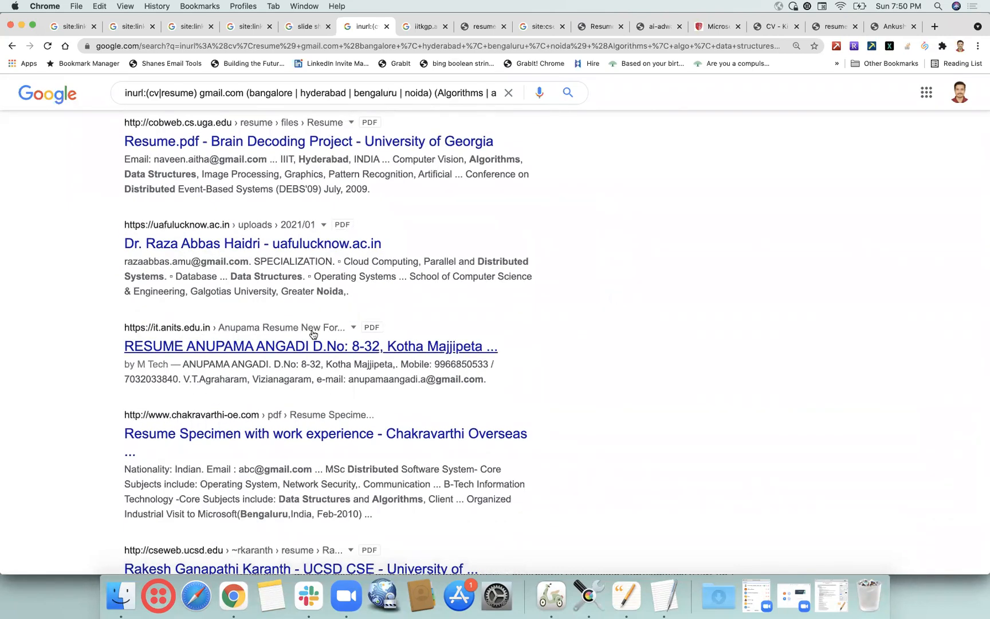
pyautogui.scroll(-15, 595, 353)
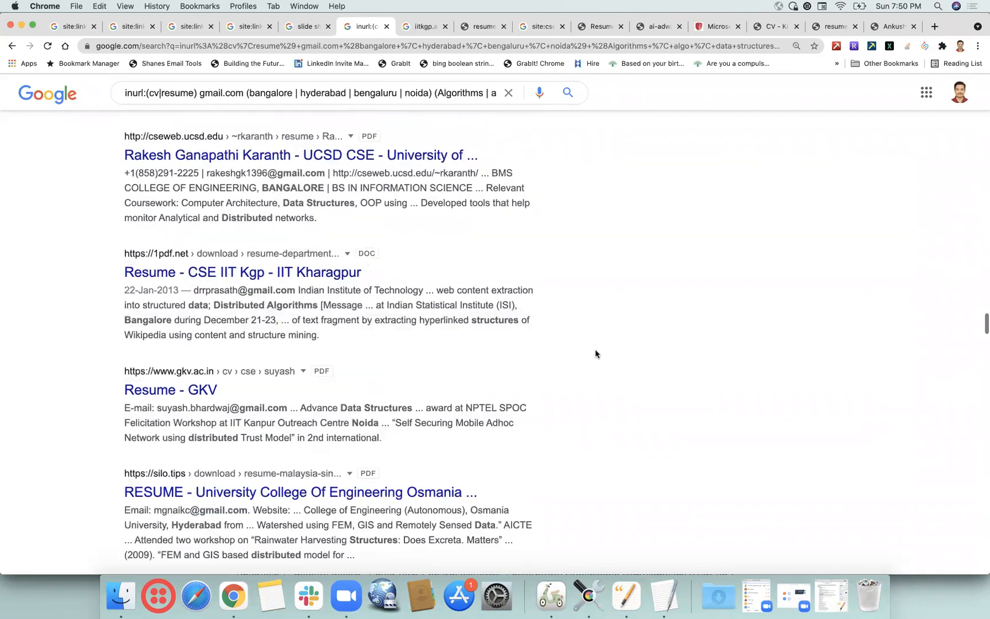
pyautogui.scroll(-5, 596, 353)
pyautogui.scroll(-4, 595, 353)
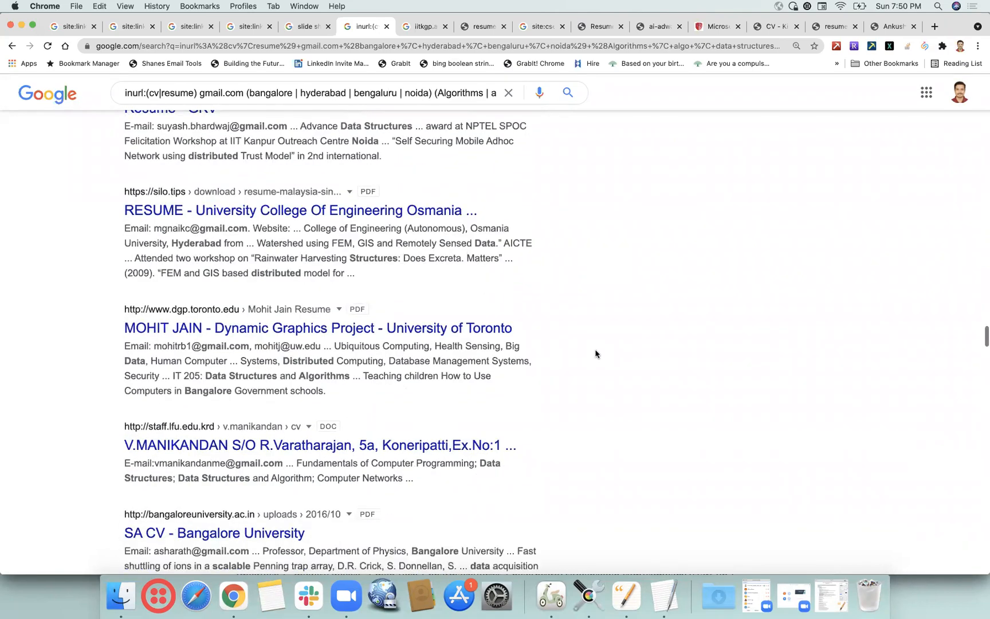
pyautogui.scroll(-16, 596, 354)
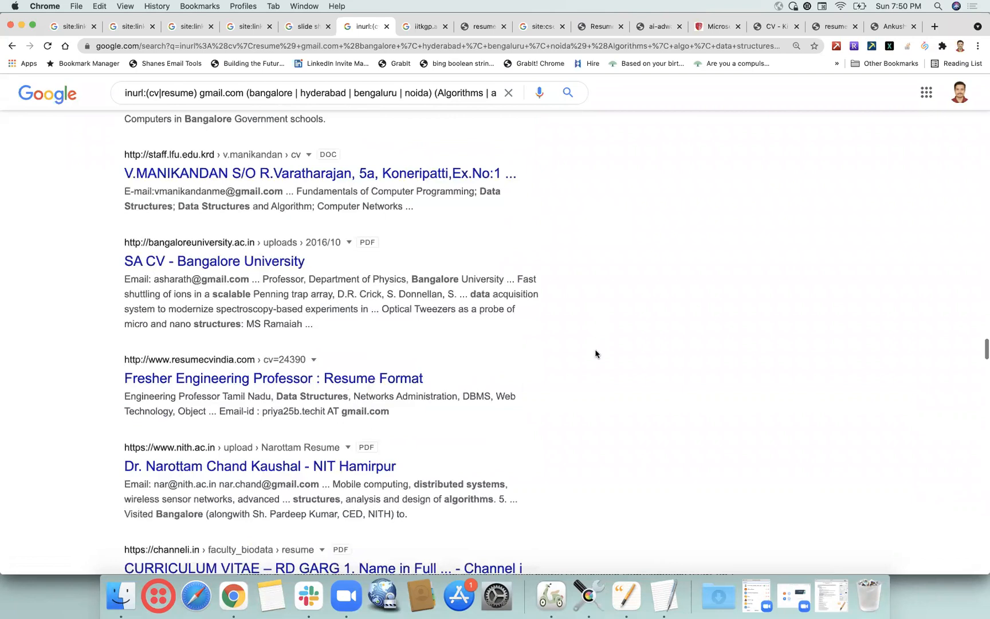
pyautogui.scroll(-12, 596, 353)
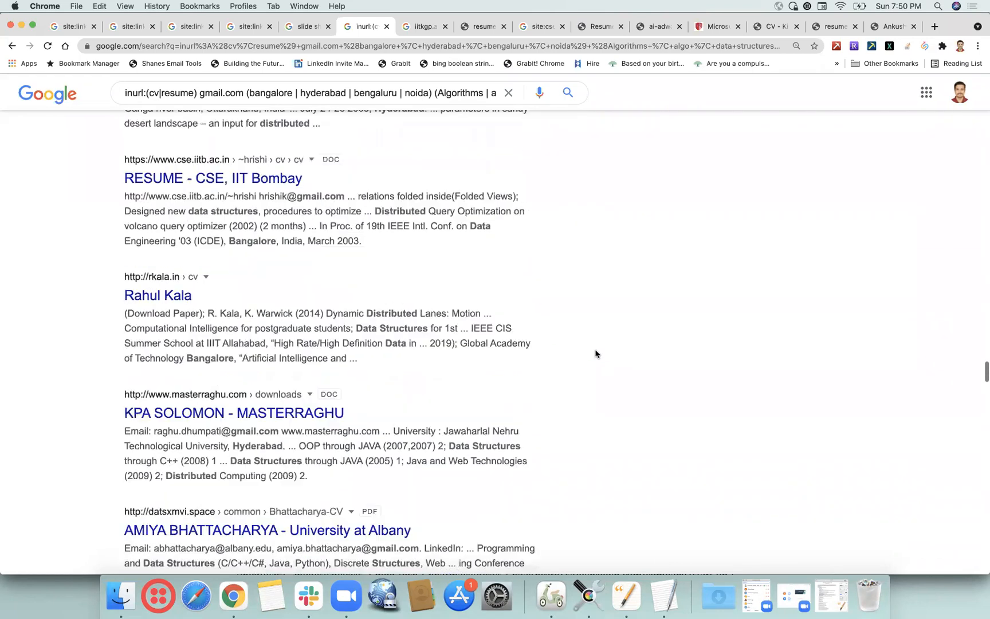
pyautogui.scroll(-20, 595, 354)
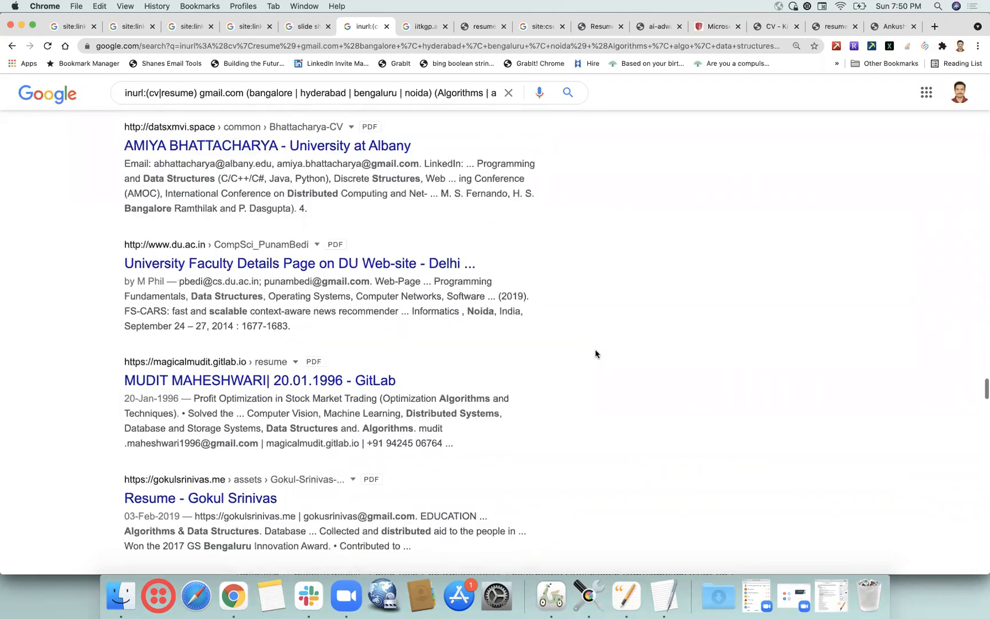
pyautogui.scroll(-16, 595, 352)
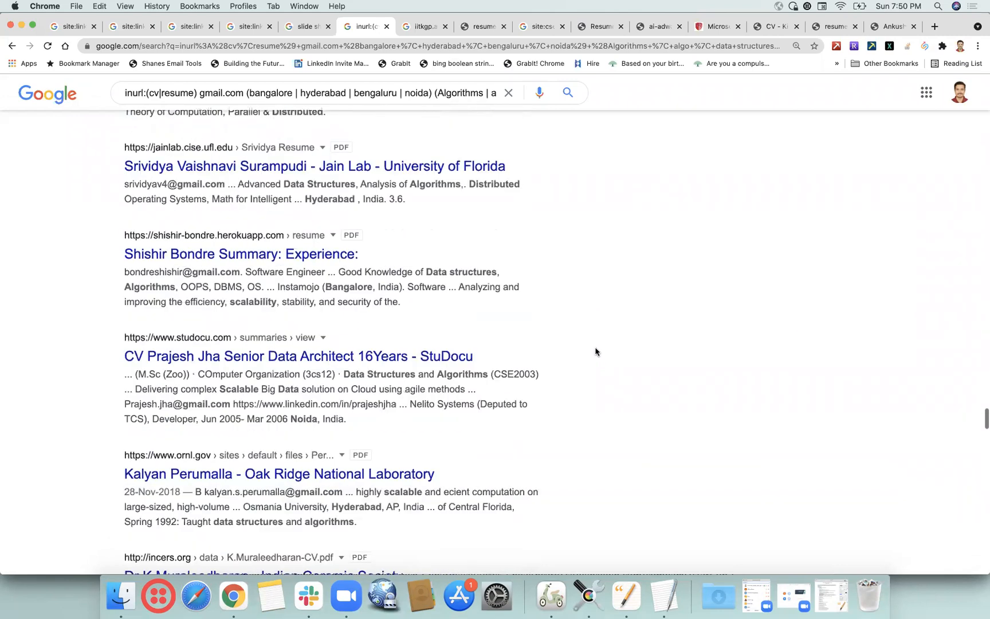
pyautogui.scroll(-15, 595, 352)
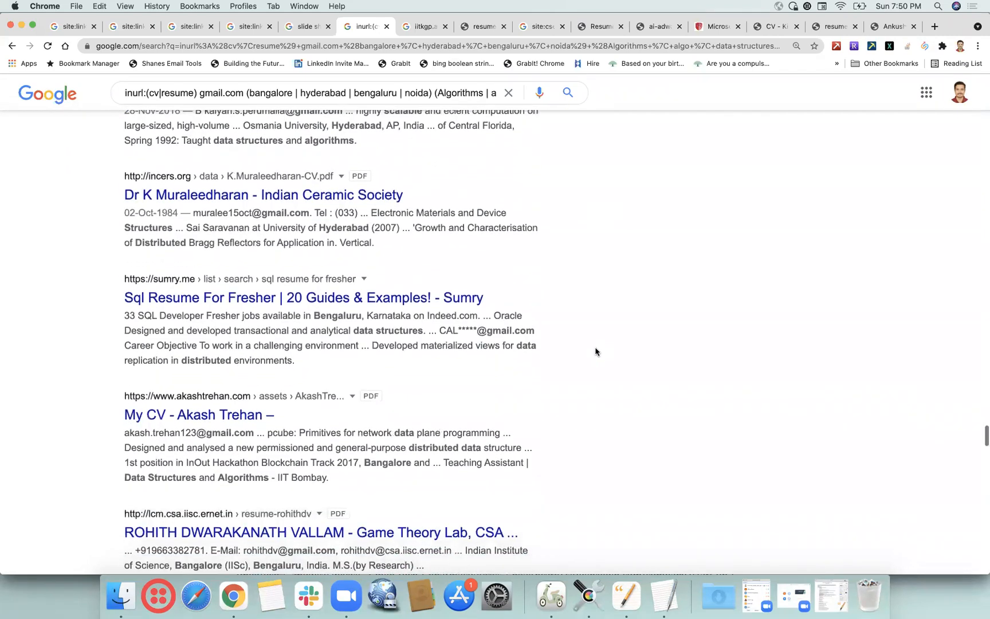
pyautogui.scroll(-3, 595, 352)
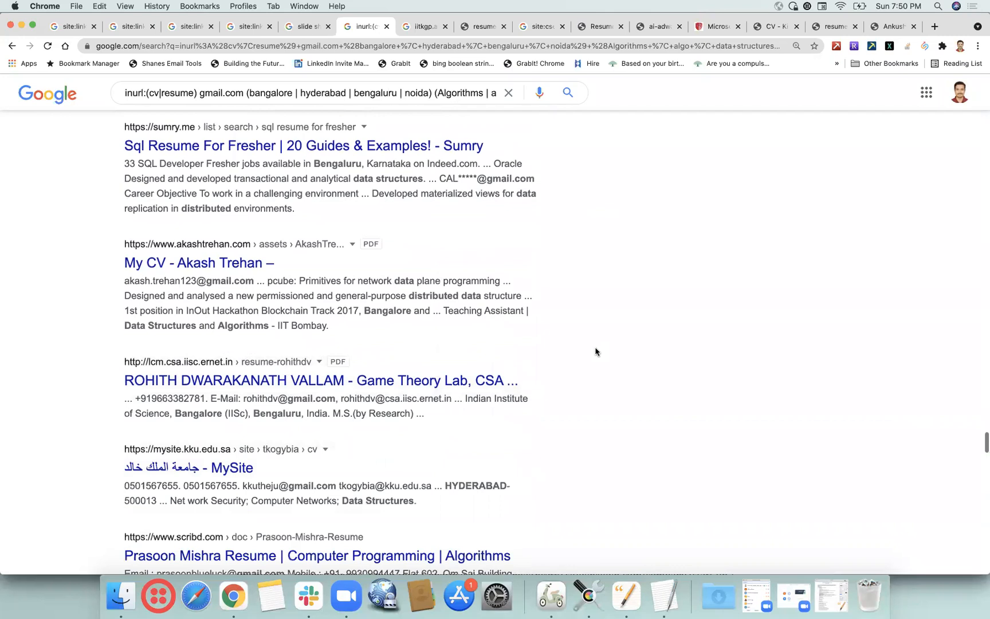
pyautogui.scroll(-1, 595, 352)
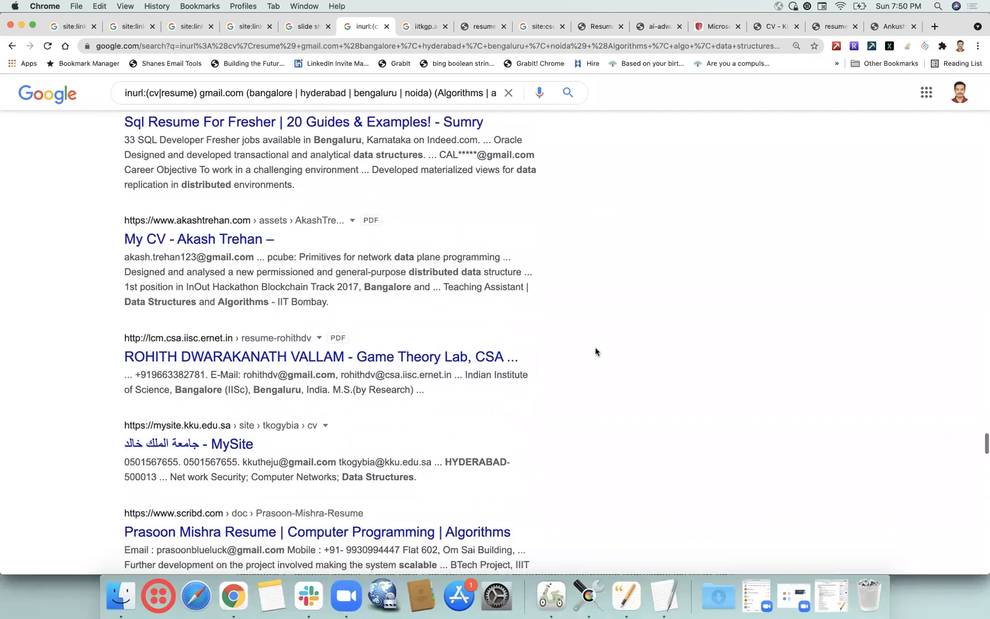
pyautogui.scroll(-3, 422, 367)
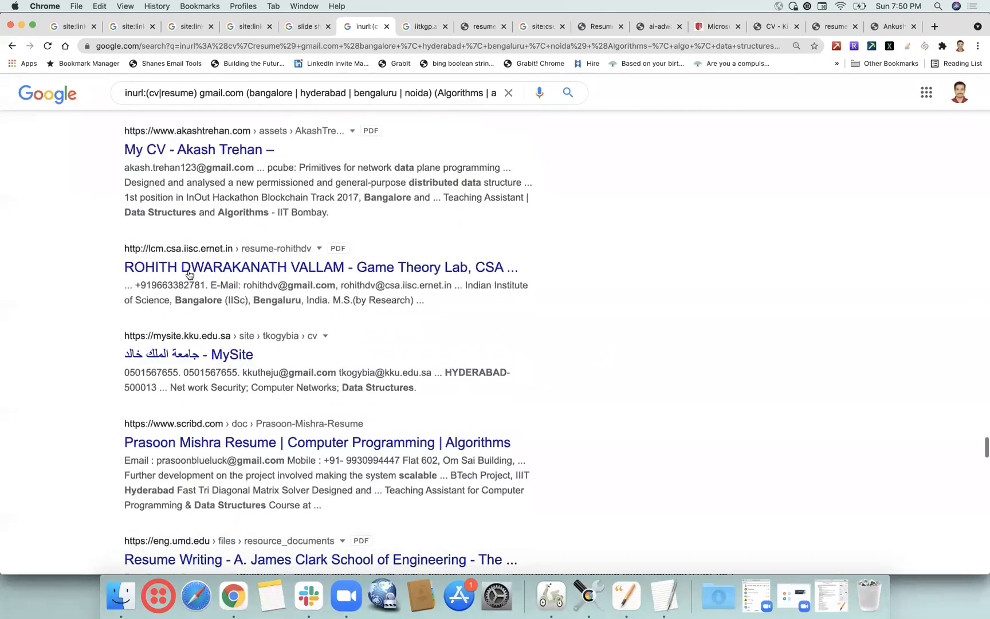
pyautogui.scroll(-7, 627, 305)
pyautogui.scroll(-15, 627, 305)
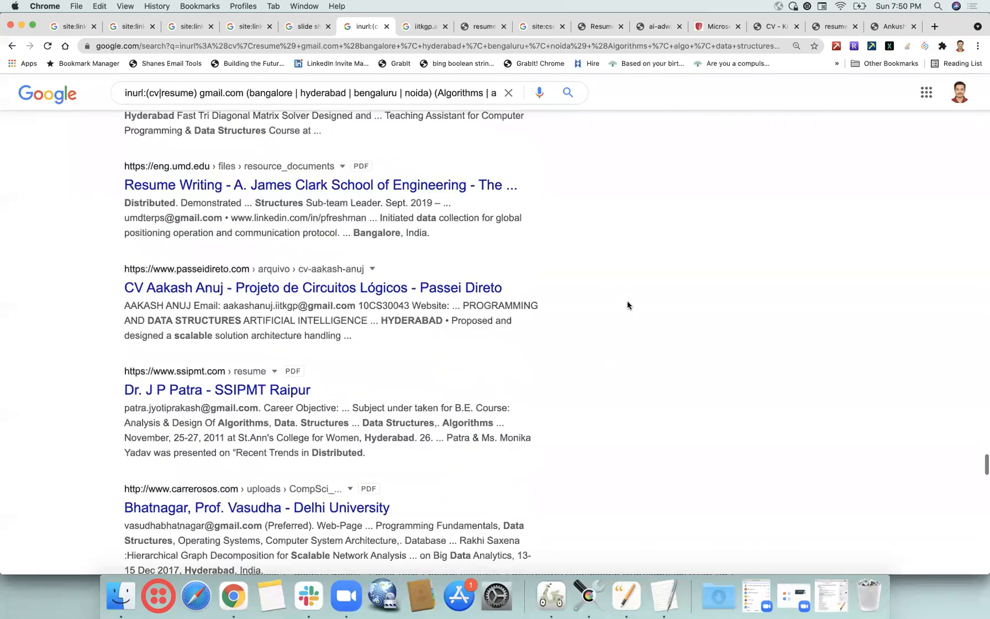
pyautogui.scroll(-10, 627, 306)
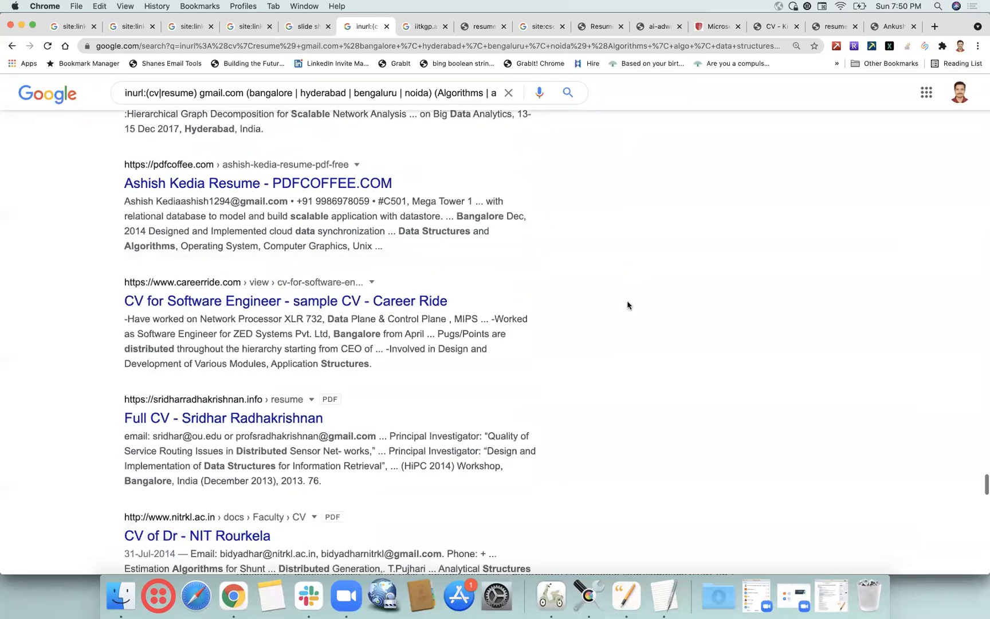
# Finish scanning the visible resume results and open WhatsApp Web in a new tab.
pyautogui.scroll(-6, 627, 305)
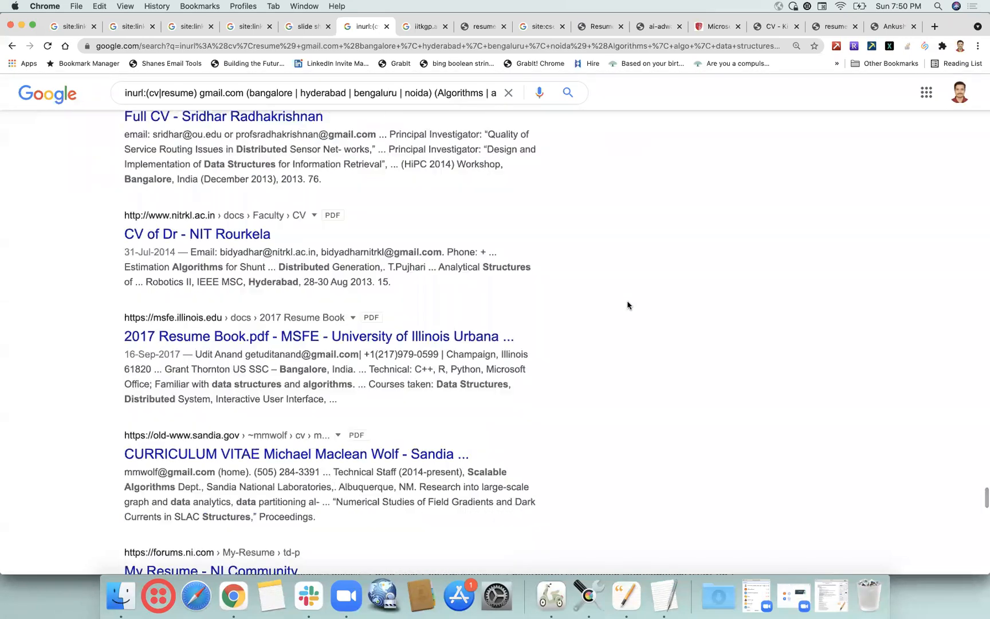
pyautogui.click(234, 601)
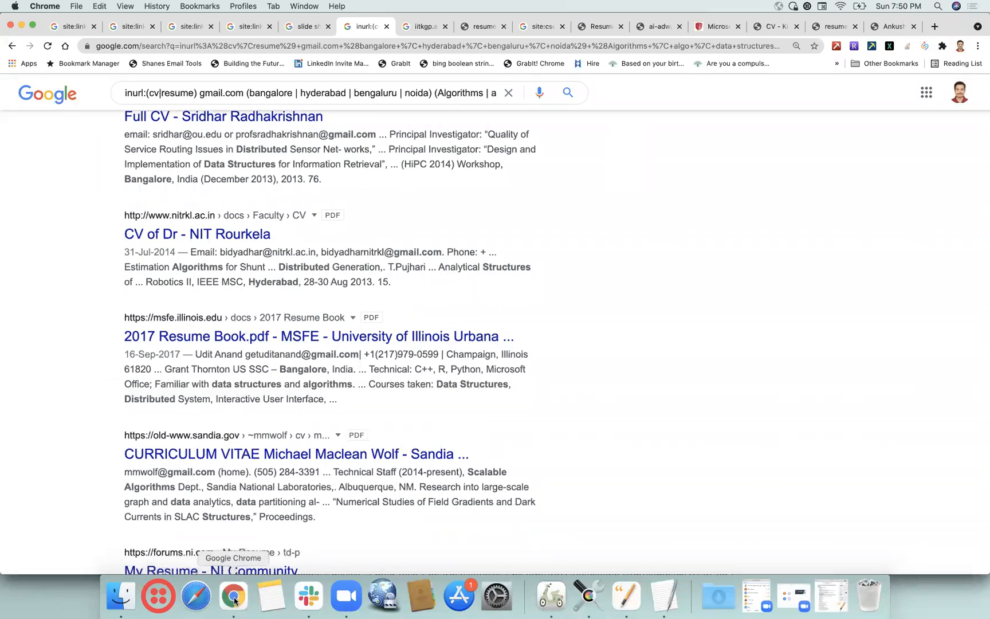
pyautogui.click(935, 27)
pyautogui.write('w')
pyautogui.press('Return')
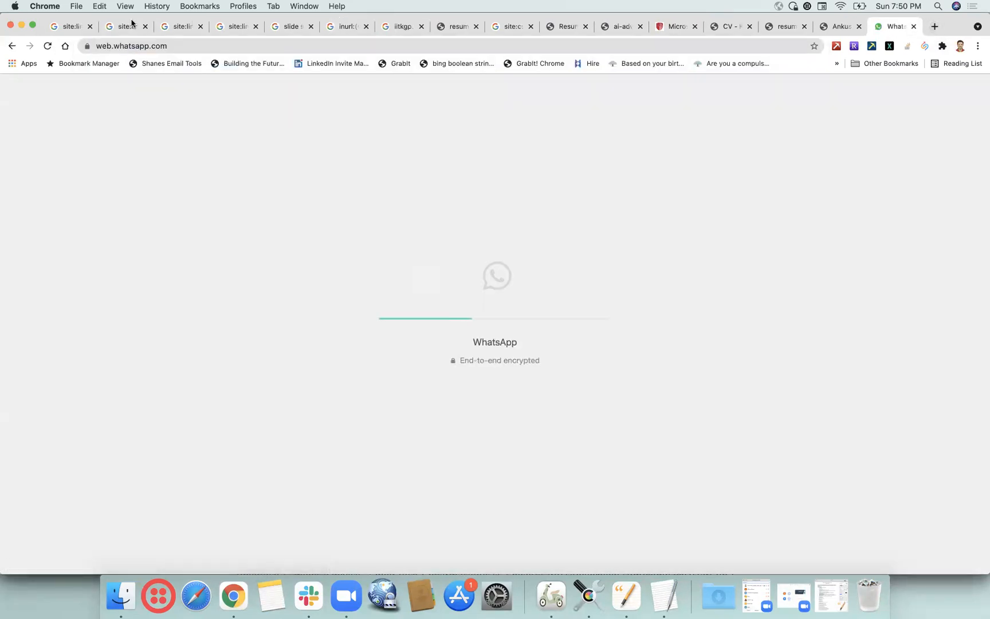
# Return to the inurl:(cv|resume) gmail.com results and open the Coimbatore Institute of Technology resume on cit.edu.in in a new tab.
pyautogui.click(295, 25)
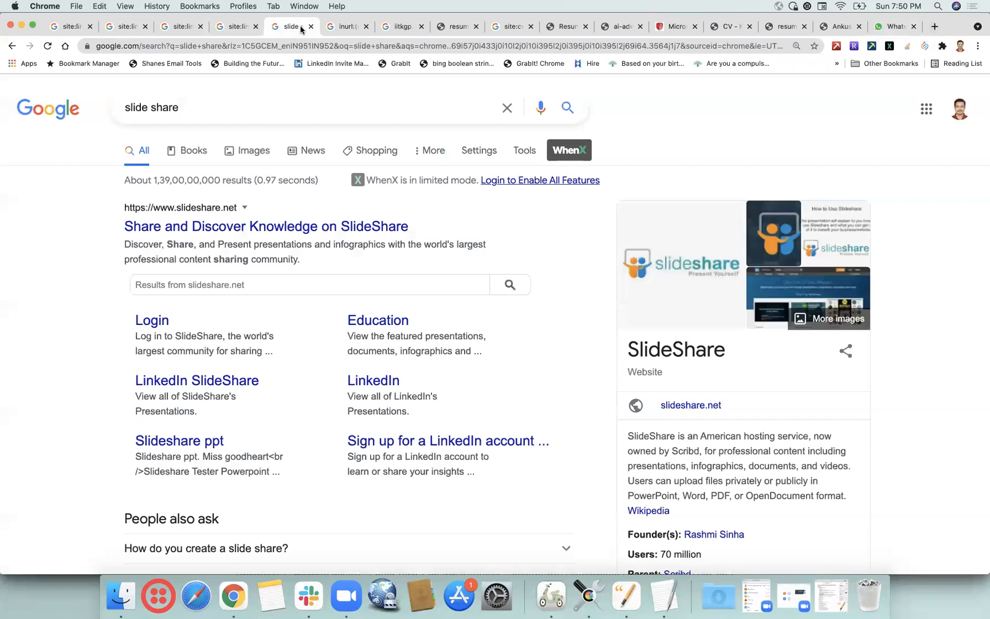
pyautogui.click(239, 27)
pyautogui.click(341, 28)
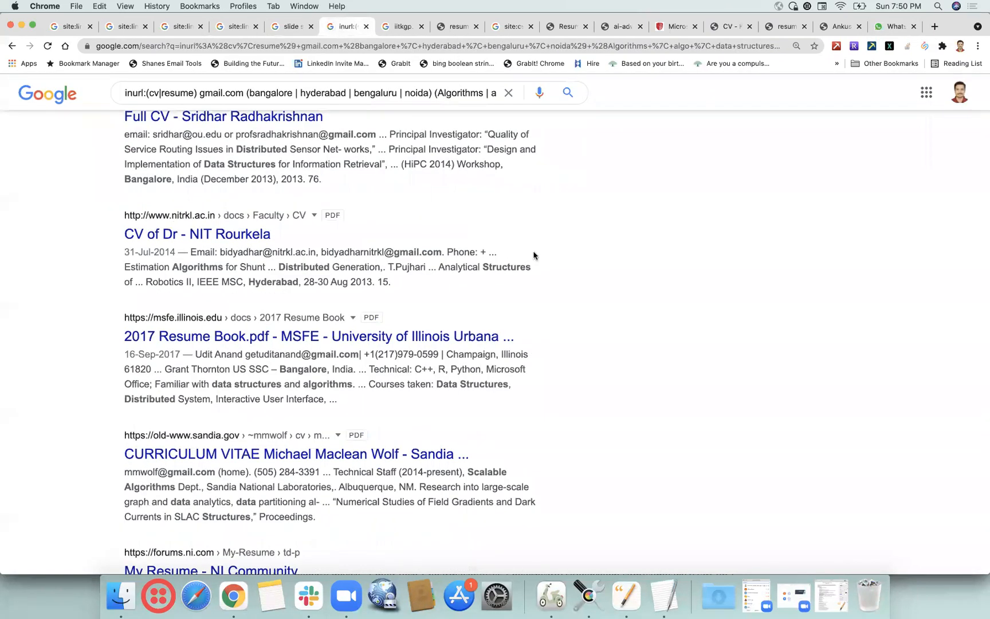
pyautogui.scroll(-5, 639, 295)
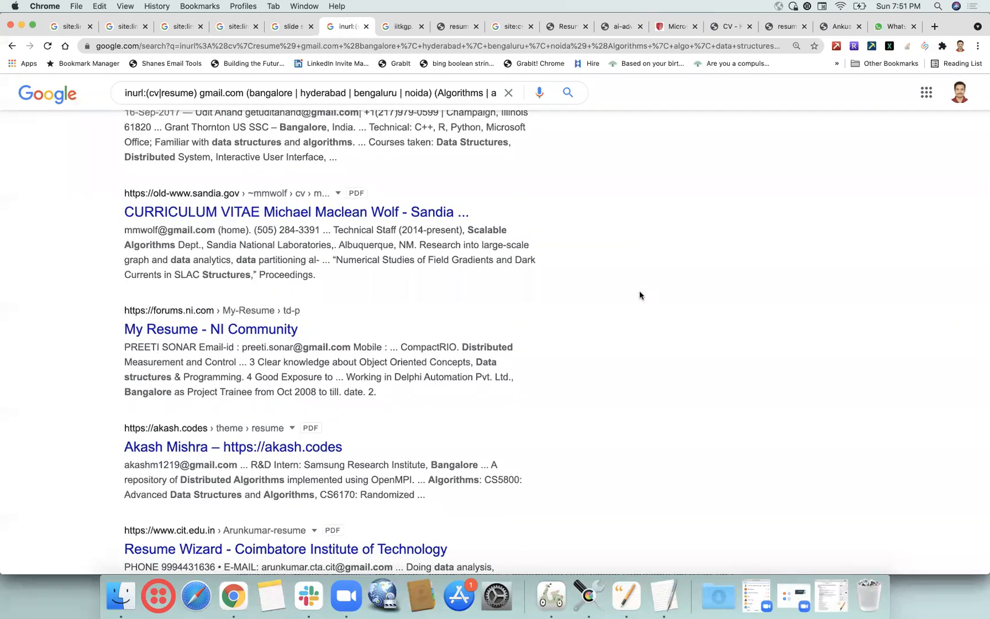
pyautogui.scroll(-5, 640, 295)
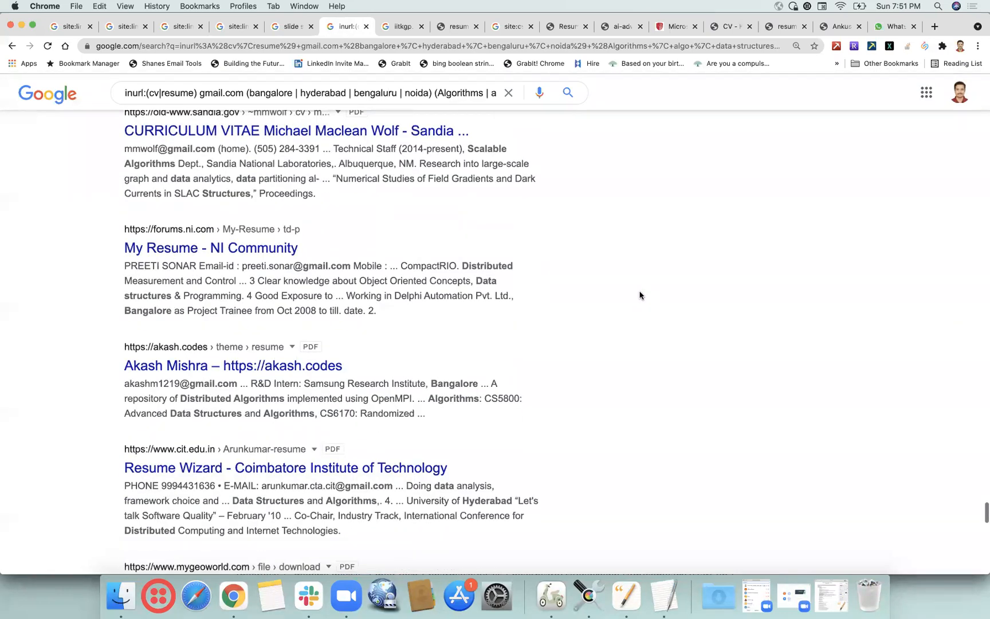
pyautogui.scroll(-3, 639, 295)
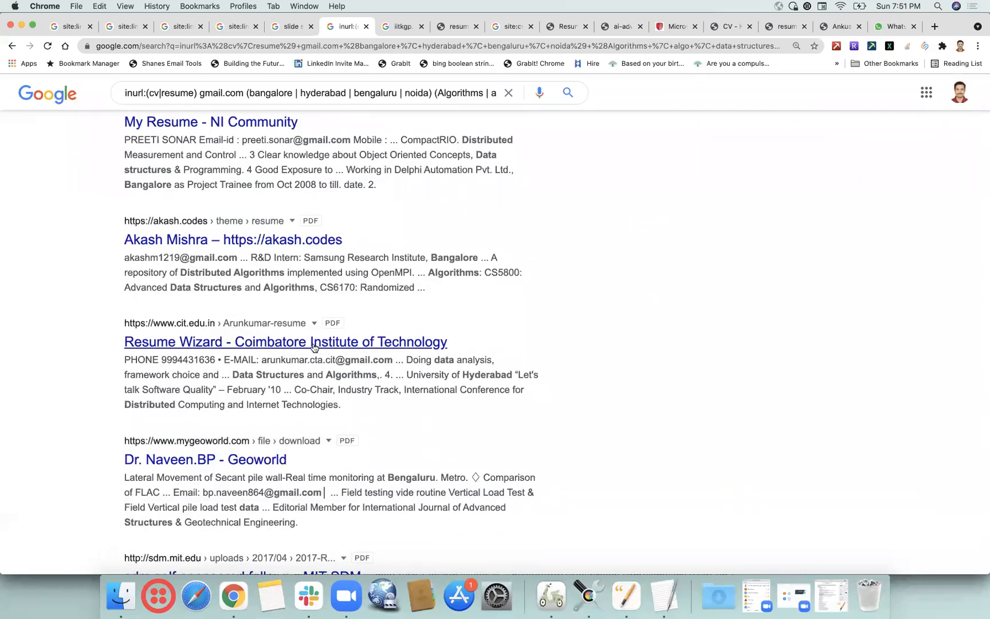
pyautogui.rightClick(214, 343)
pyautogui.click(232, 347)
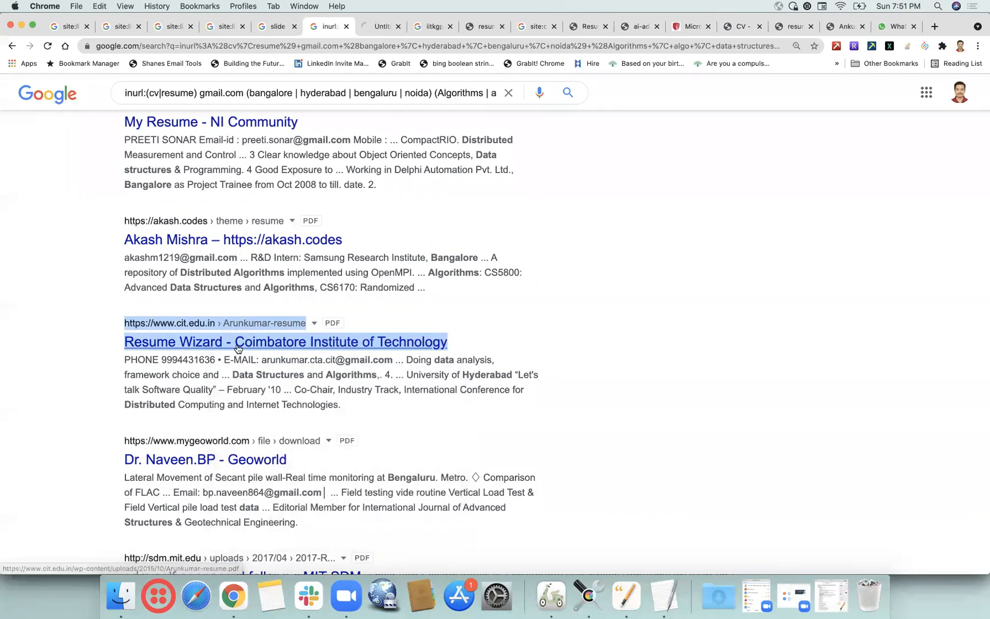
# Open the MIT SDM self-sponsored fellows result in a new tab and scan the institute domains listed below it.
pyautogui.scroll(-10, 533, 314)
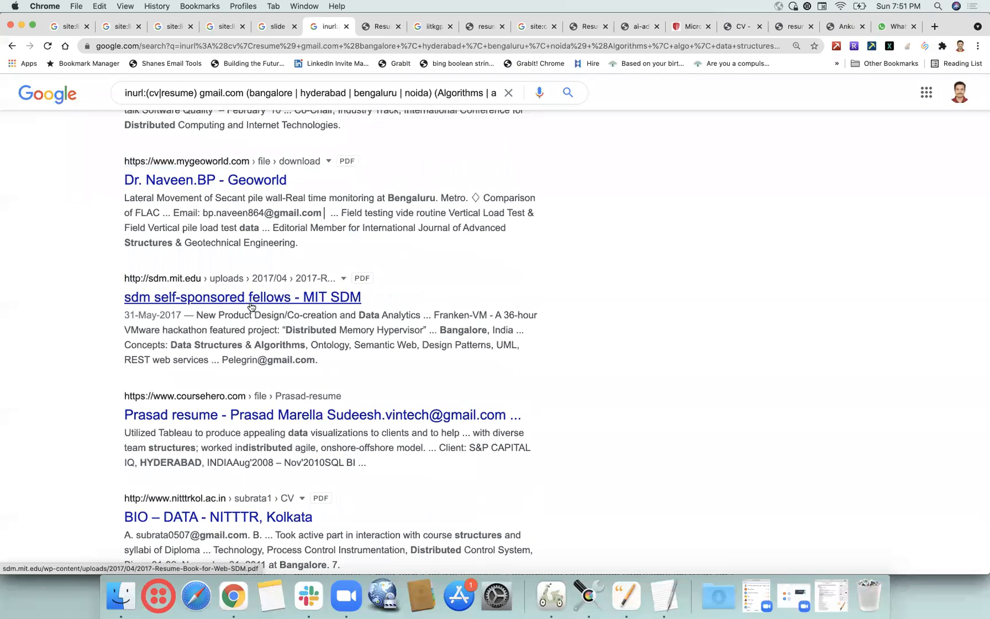
pyautogui.rightClick(336, 298)
pyautogui.click(336, 299)
pyautogui.scroll(-5, 541, 314)
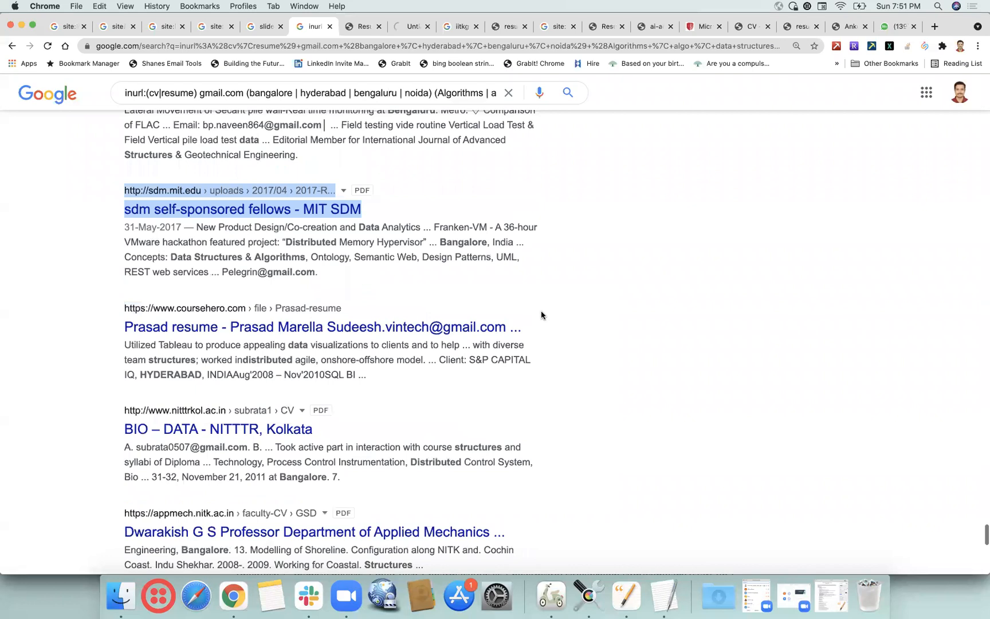
pyautogui.scroll(-2, 541, 314)
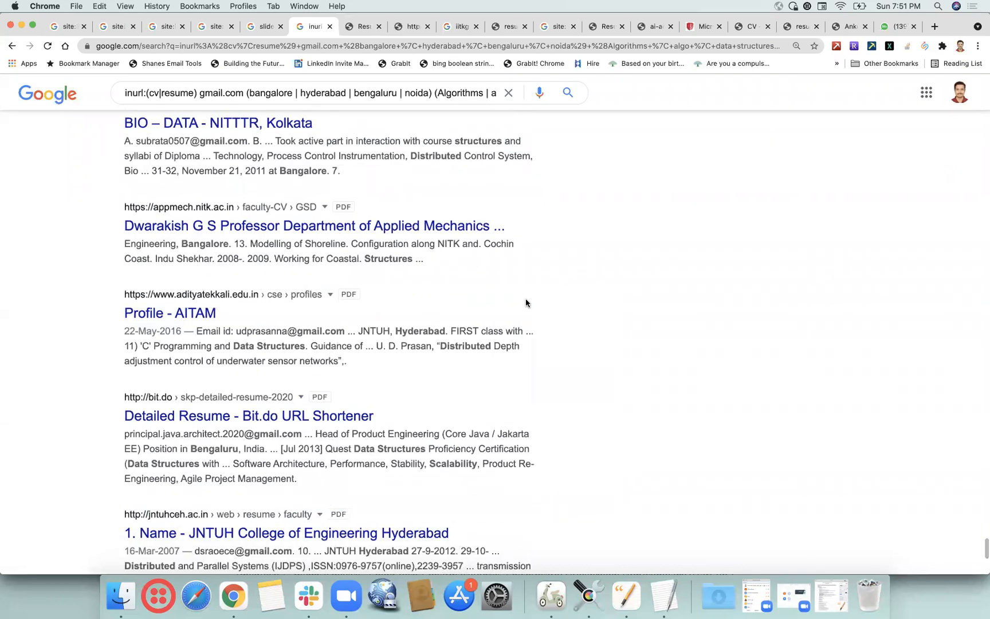
# Switch to the Coimbatore Institute of Technology resume and reduce its address to site:cit.edu.in.
pyautogui.click(356, 28)
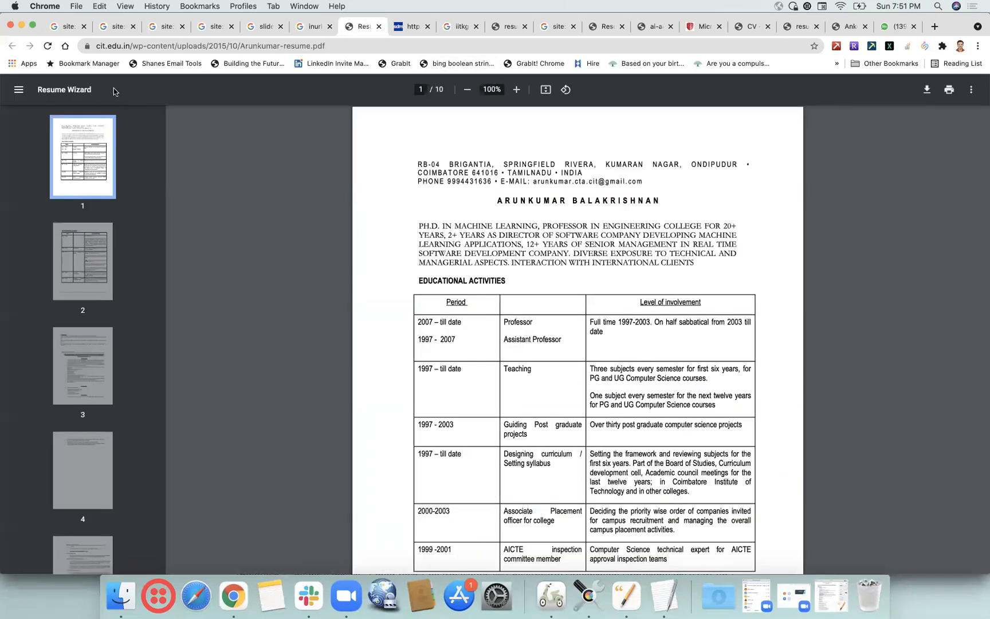
pyautogui.doubleClick(111, 44)
pyautogui.click(142, 46)
pyautogui.press('BackSpace')
pyautogui.press('BackSpace')
pyautogui.press('BackSpace')
pyautogui.press('BackSpace')
pyautogui.press('BackSpace')
pyautogui.press('BackSpace')
pyautogui.press('BackSpace')
pyautogui.press('BackSpace')
pyautogui.press('BackSpace')
pyautogui.press('BackSpace')
pyautogui.press('BackSpace')
pyautogui.press('BackSpace')
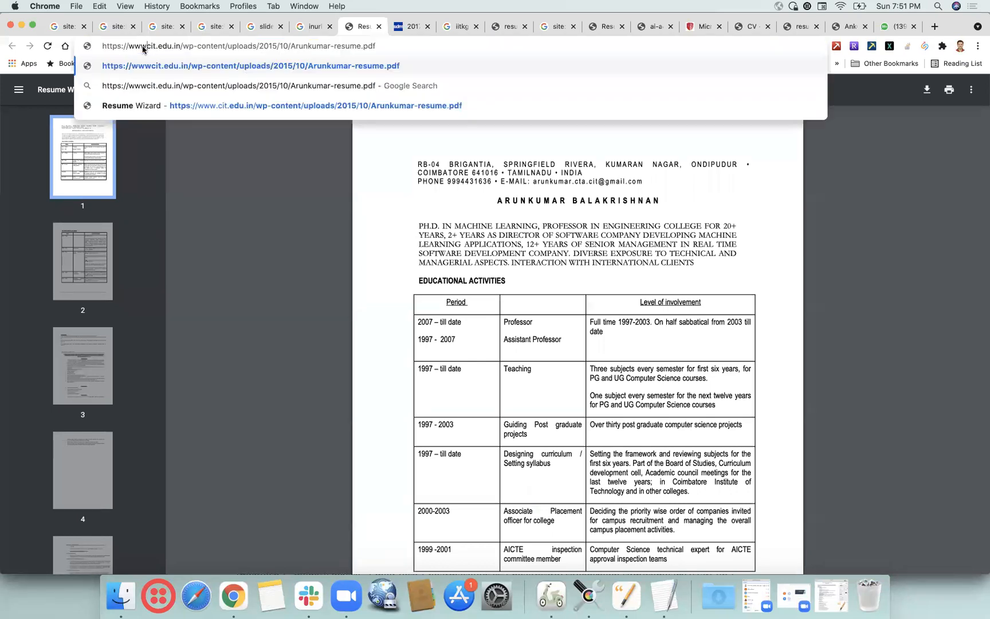
pyautogui.write('site:')
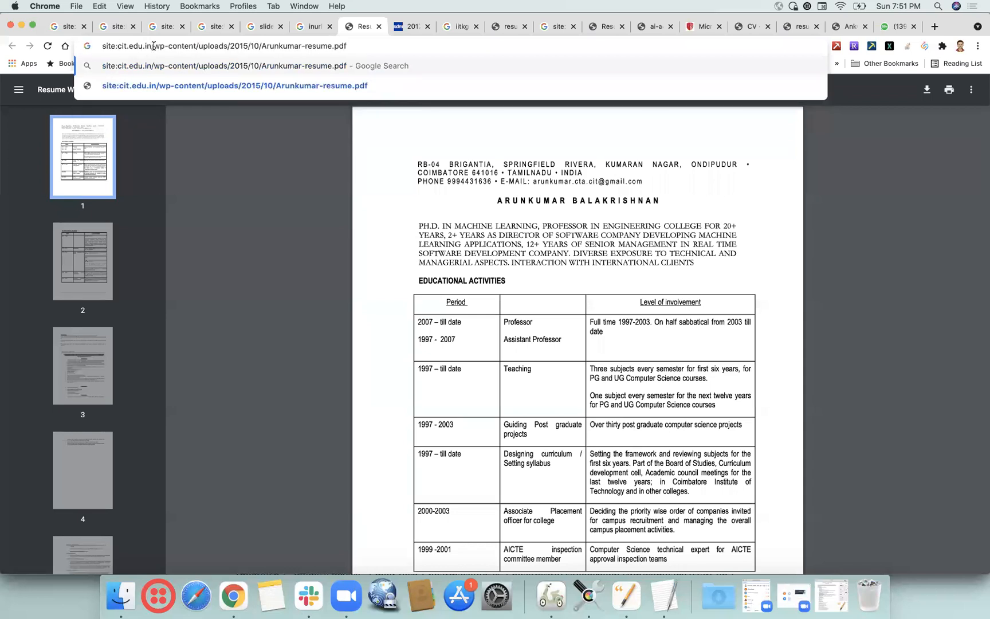
pyautogui.moveTo(156, 46); pyautogui.dragTo(394, 43)
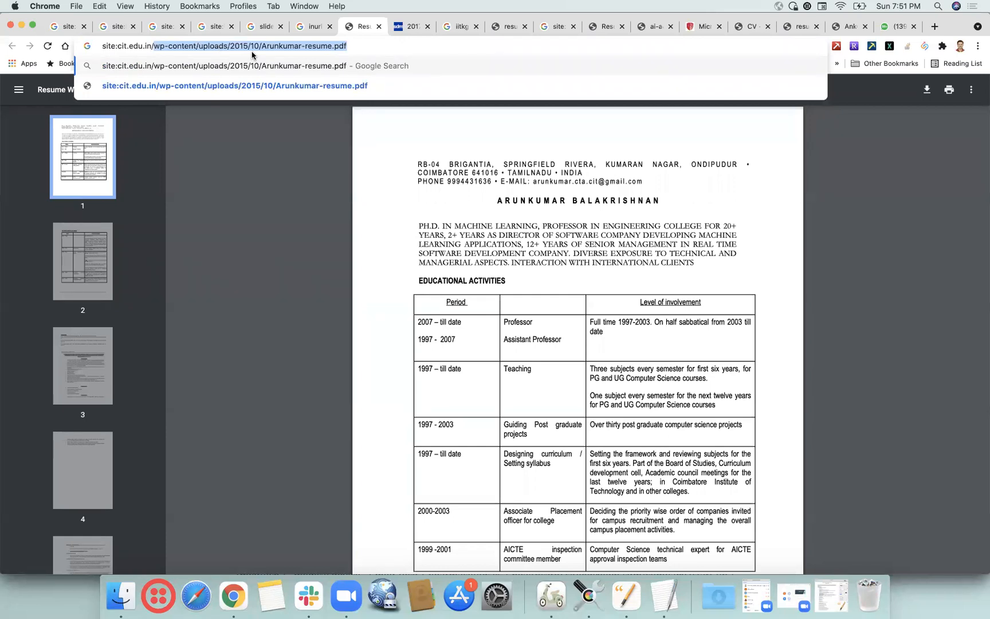
pyautogui.press('BackSpace')
pyautogui.press('BackSpace')
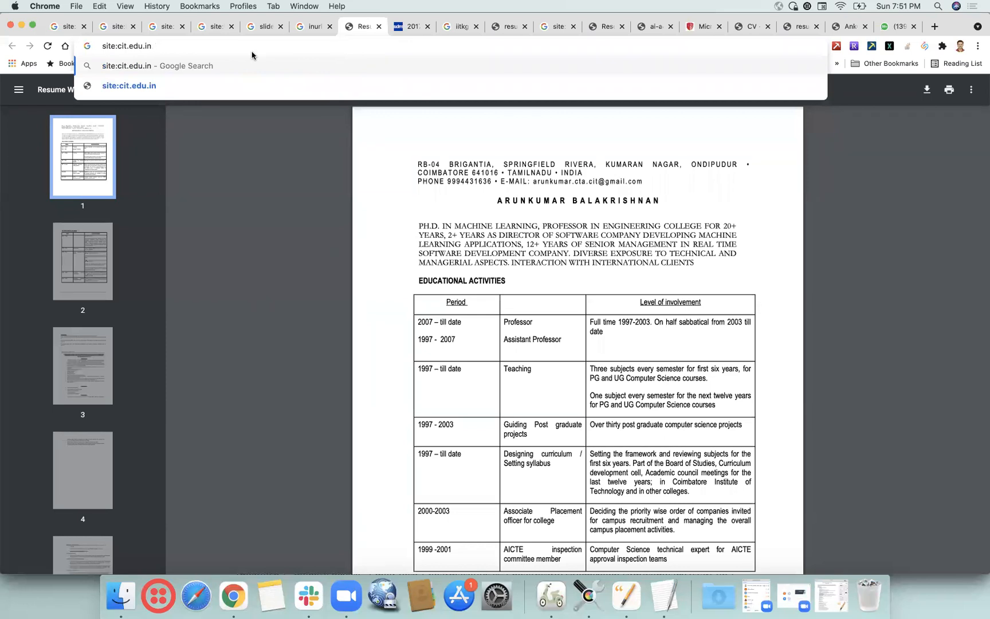
# Complete the query as site:cit.edu.in inurl:resume|cv, run it and look through the listed resumes.
pyautogui.write('inurl:resume')
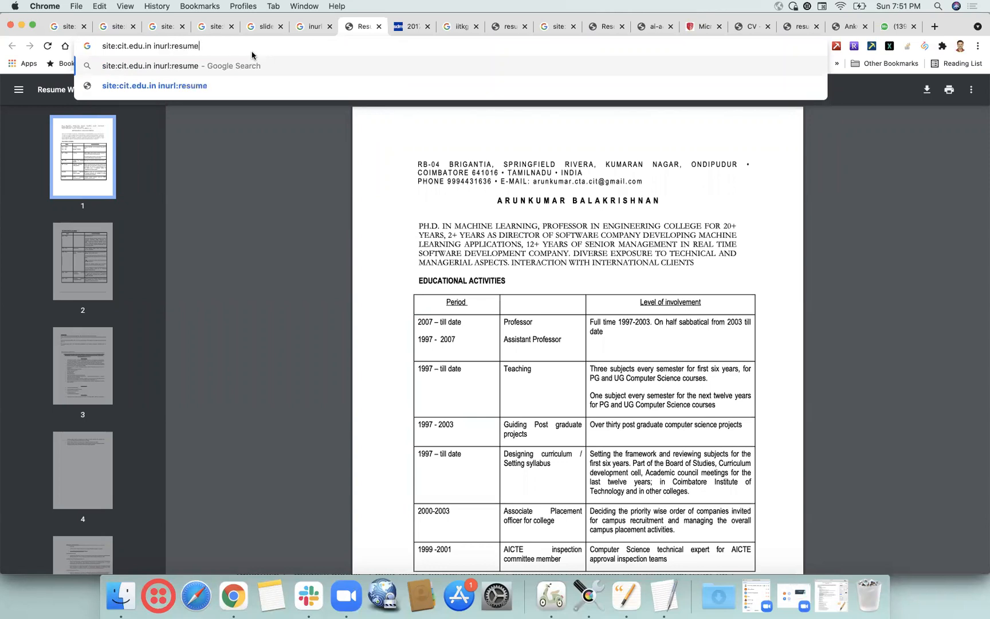
pyautogui.write('|cv')
pyautogui.press('Return')
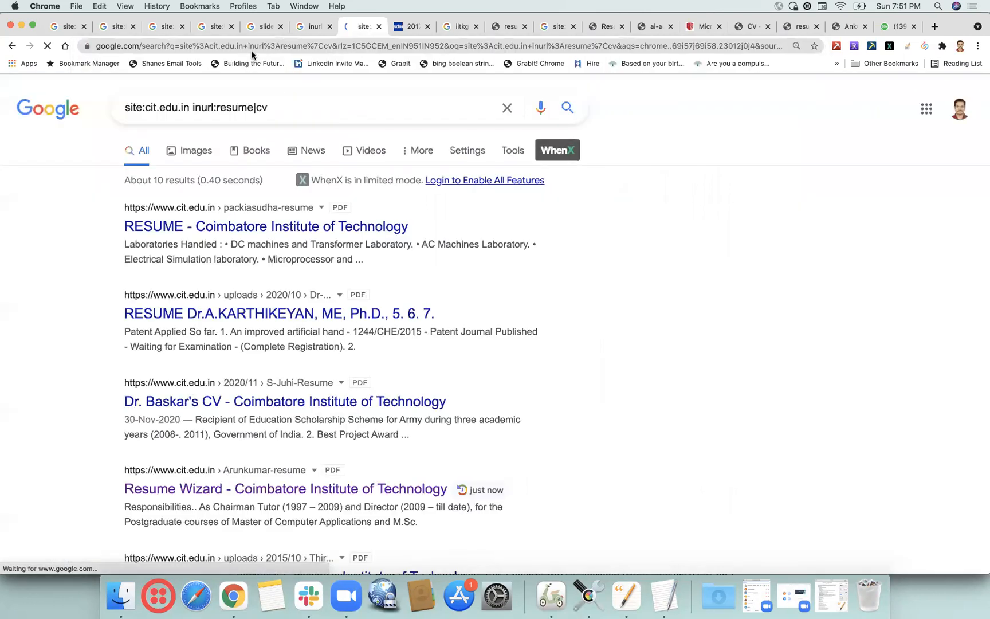
pyautogui.scroll(-10, 448, 338)
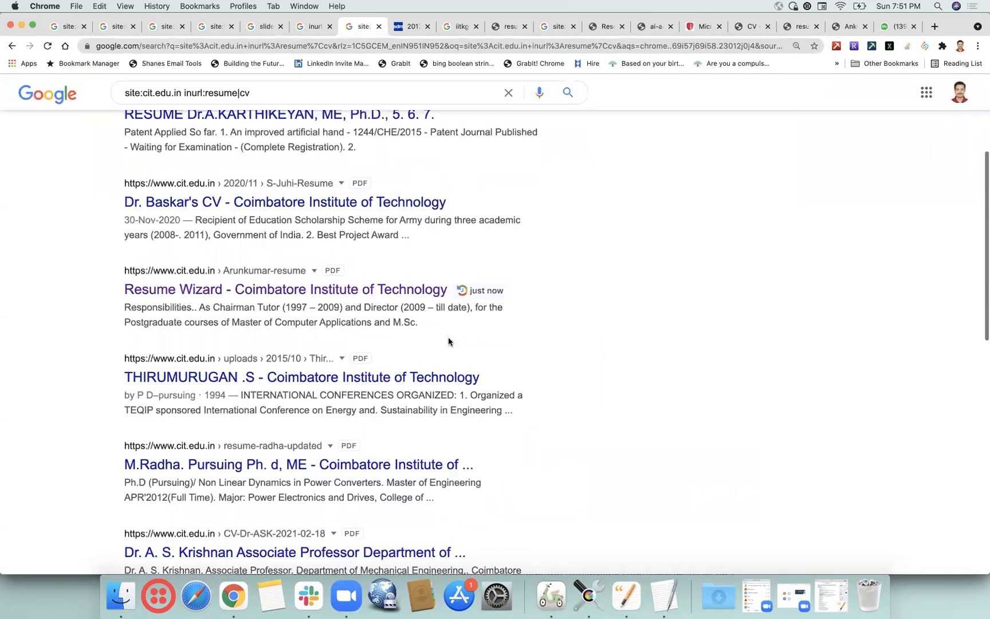
pyautogui.scroll(-5, 447, 342)
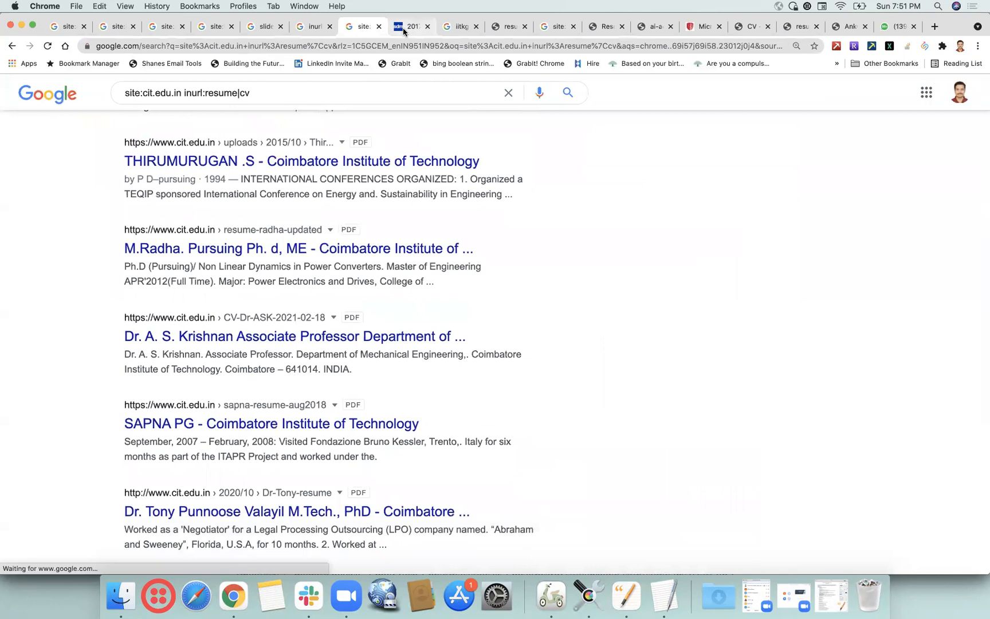
# View the opened MIT SDM resume book and glance at the neighbouring iitkgp.ac.in search and resume tabs.
pyautogui.click(403, 28)
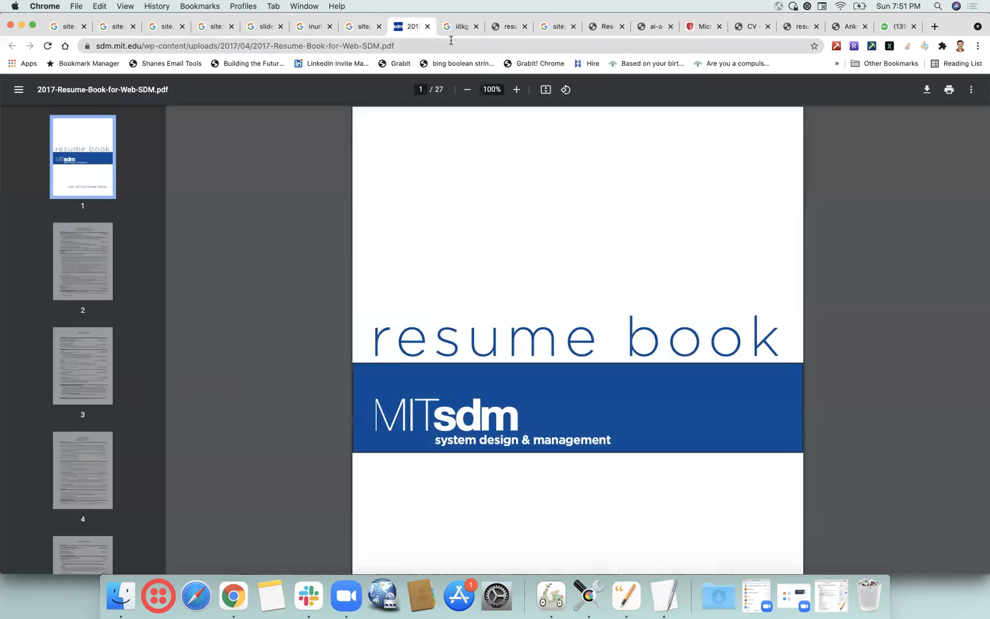
pyautogui.click(460, 27)
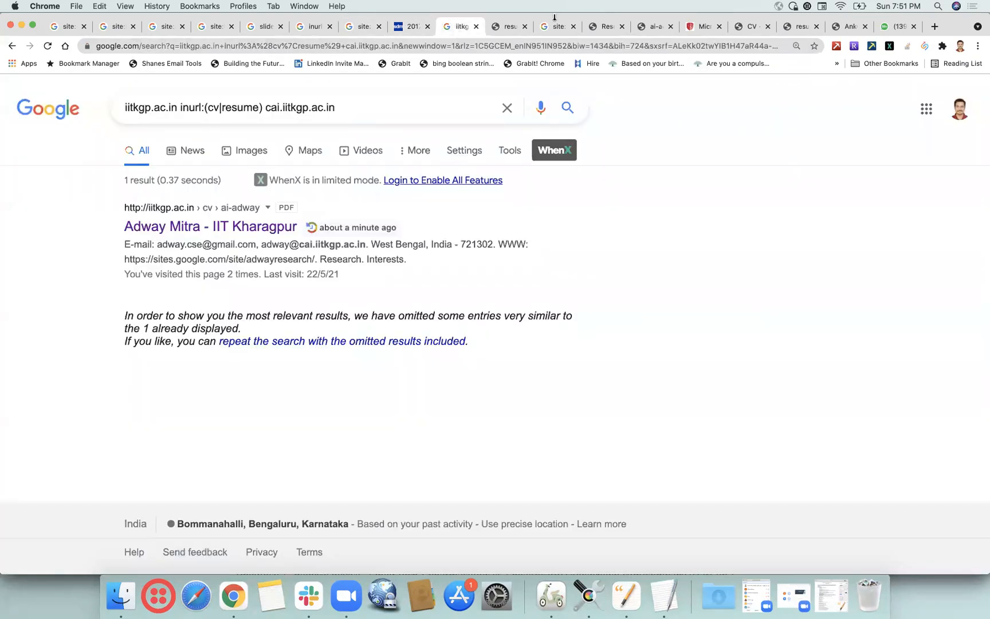
pyautogui.click(509, 28)
# Switch to WhatsApp Web, search the chats for iit and look through the matching messages for institute search strings.
pyautogui.click(896, 26)
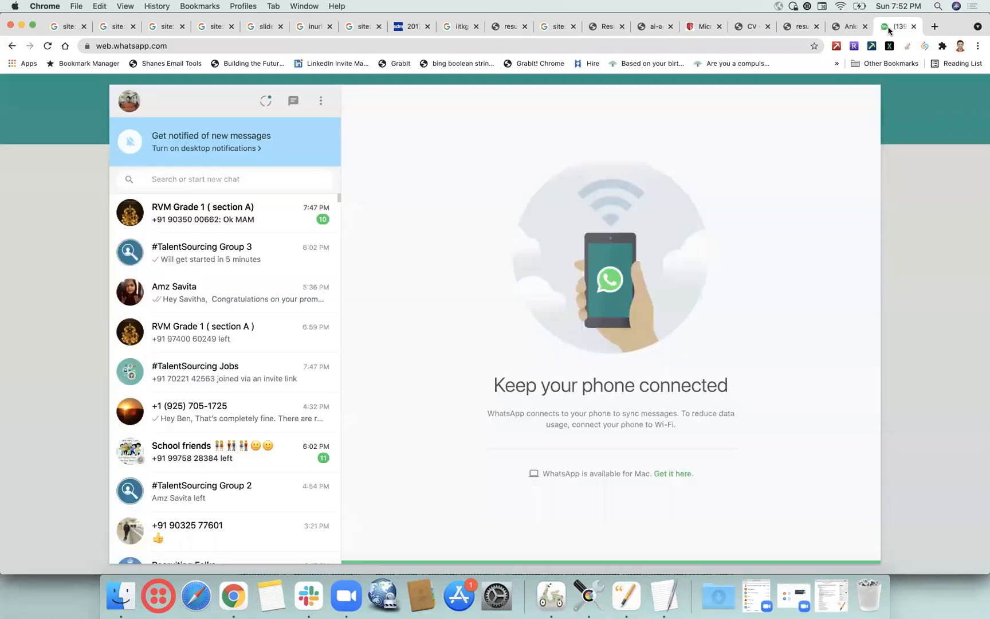
pyautogui.click(191, 177)
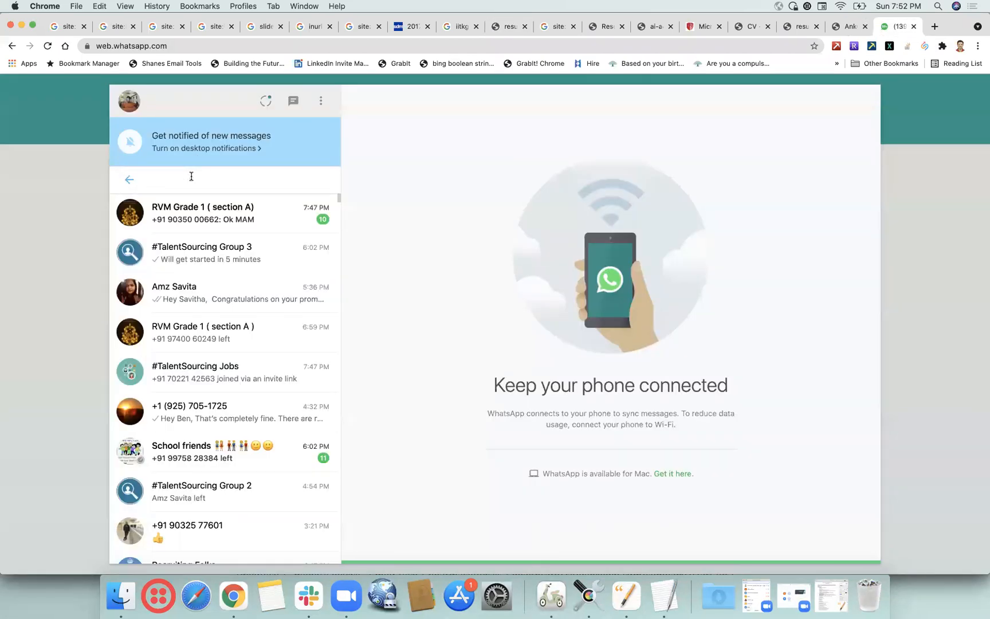
pyautogui.write('iit')
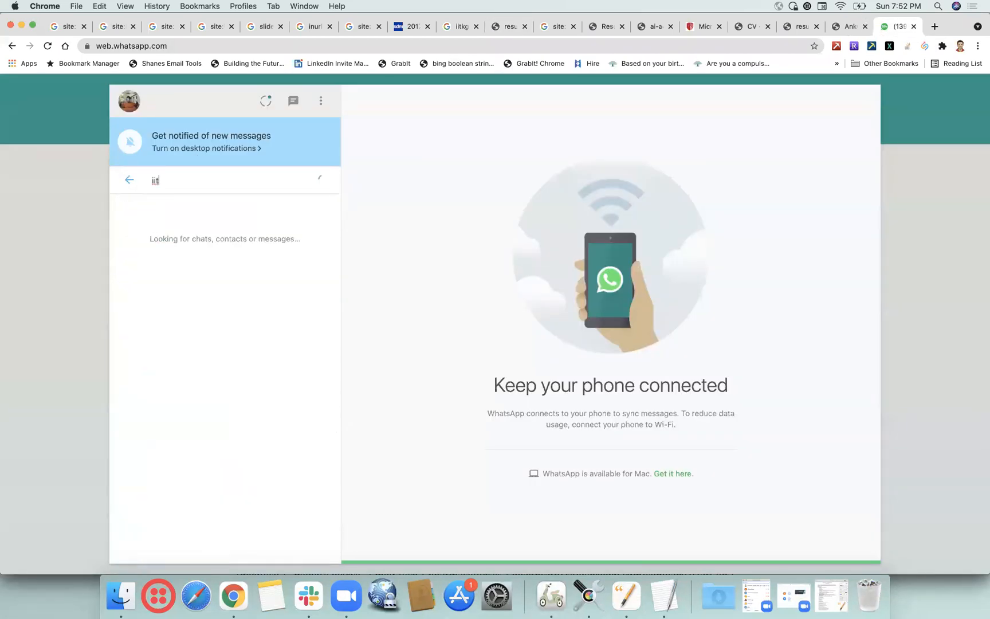
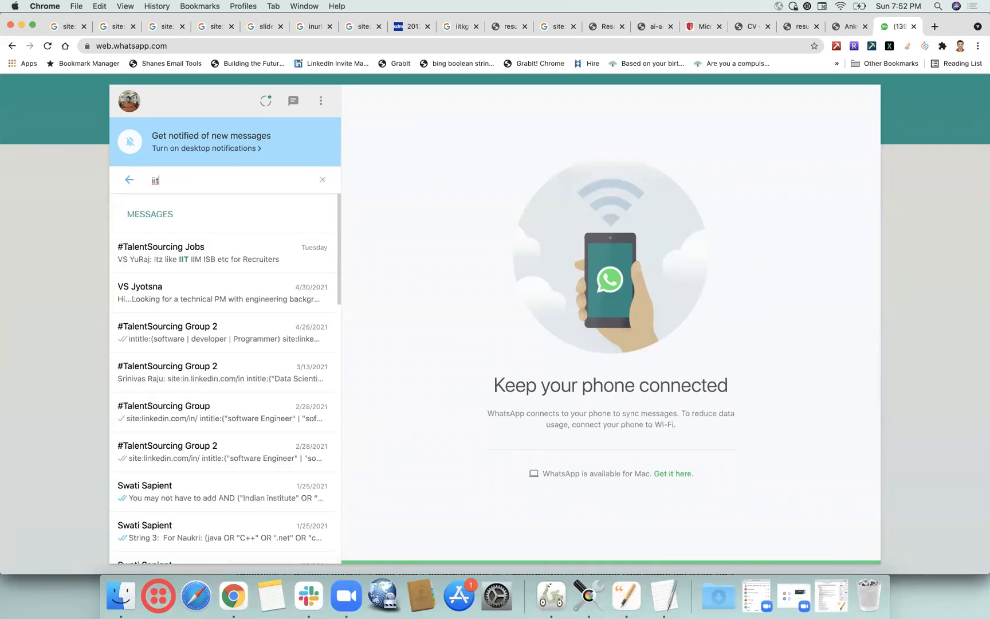
pyautogui.scroll(-5, 216, 404)
pyautogui.scroll(-4, 216, 405)
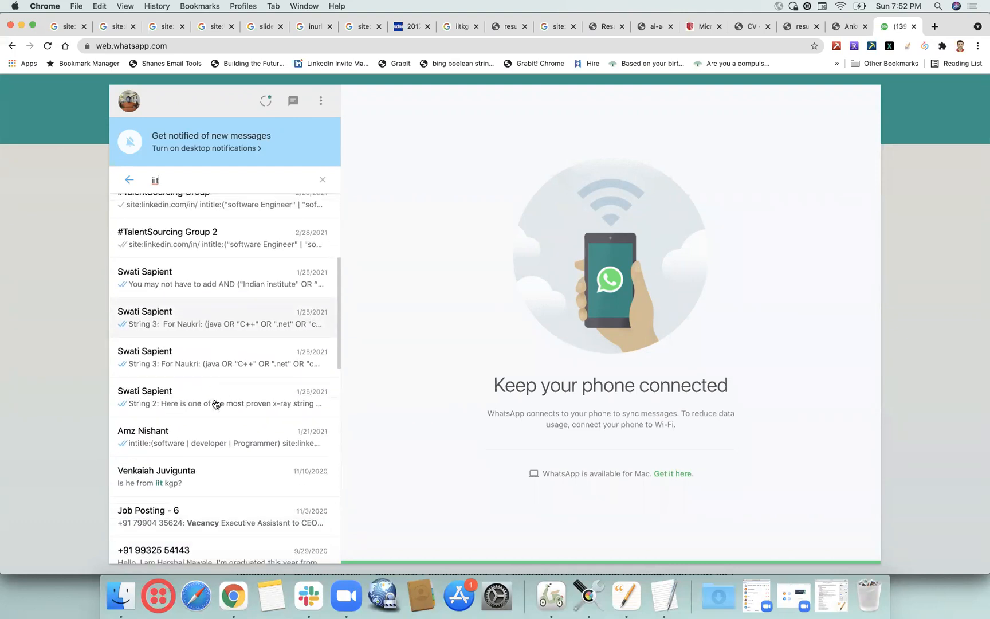
pyautogui.scroll(-3, 215, 405)
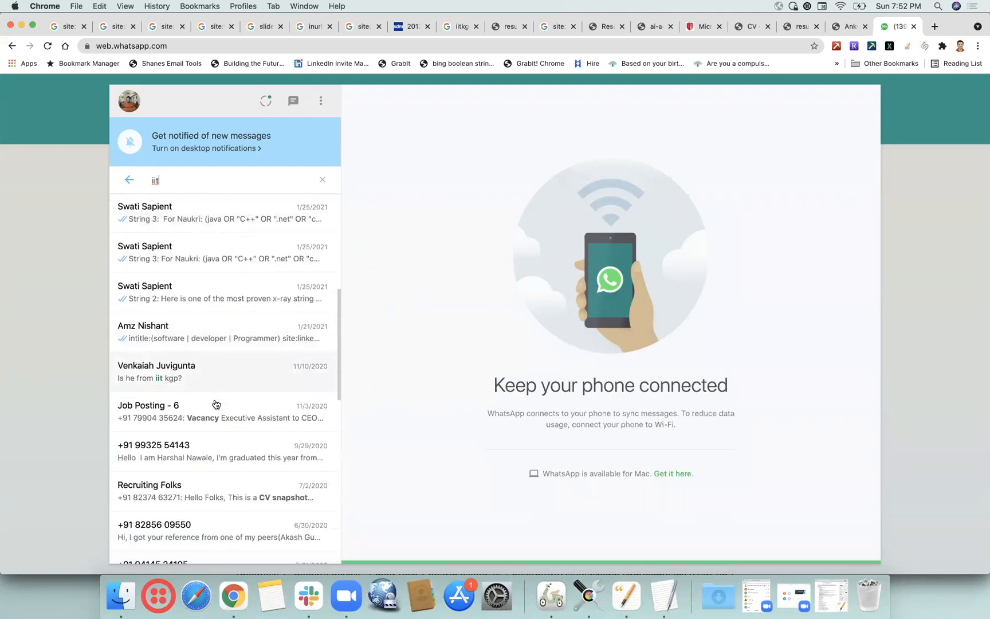
pyautogui.scroll(-5, 216, 405)
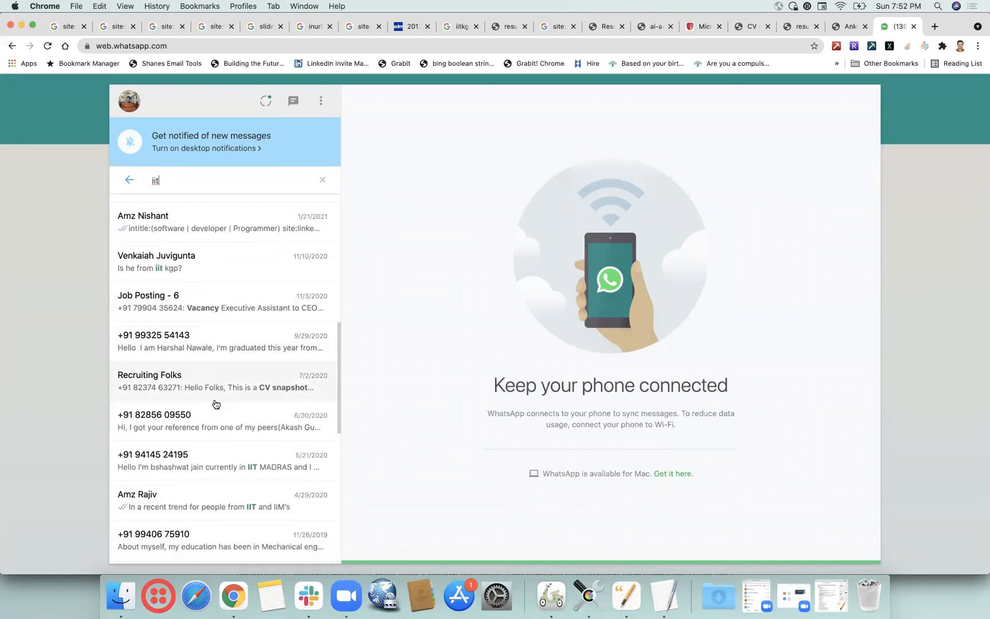
pyautogui.scroll(-4, 216, 404)
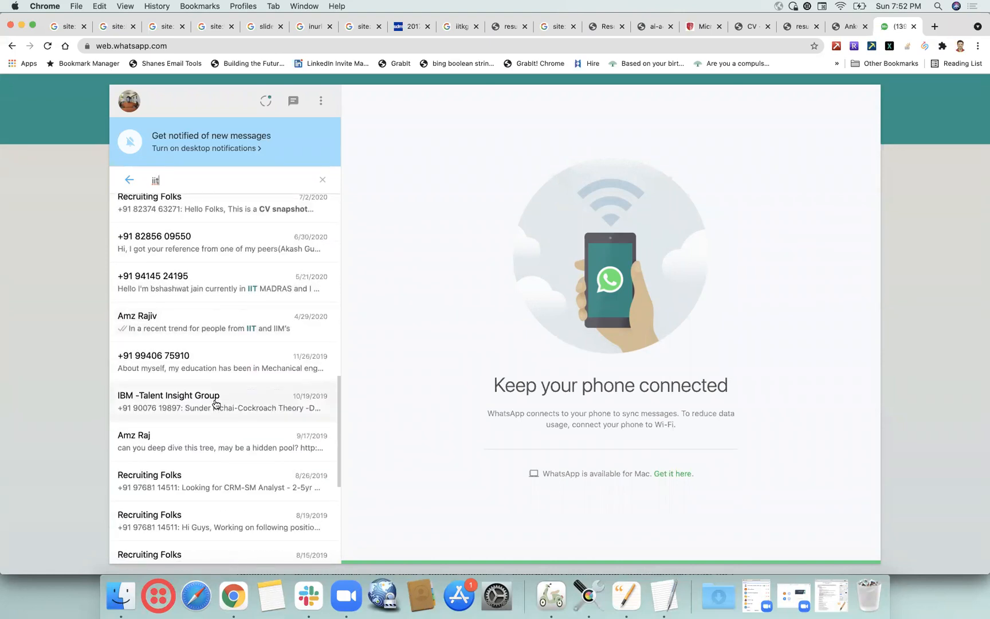
pyautogui.scroll(-6, 216, 405)
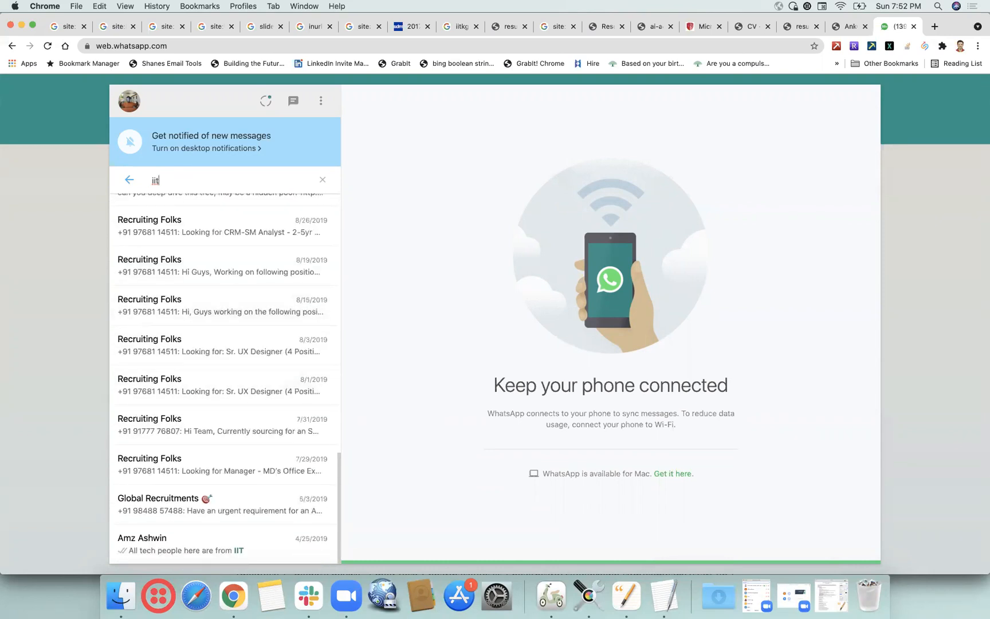
# Search the WhatsApp chats for .ac.in and look through the matching messages for institute domain strings.
pyautogui.press('BackSpace')
pyautogui.press('BackSpace')
pyautogui.press('BackSpace')
pyautogui.write('.ac')
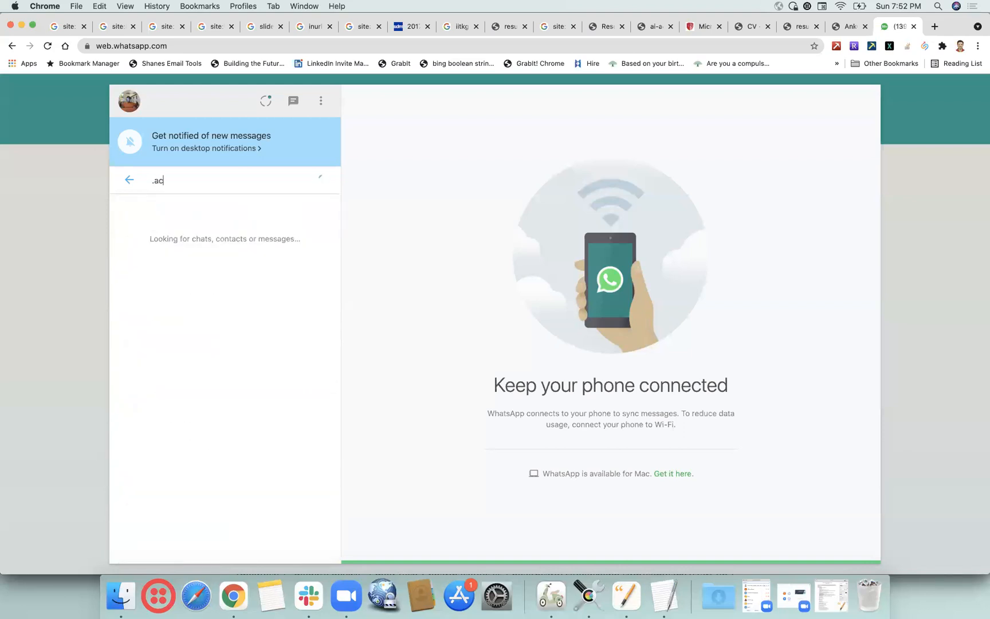
pyautogui.write('.in')
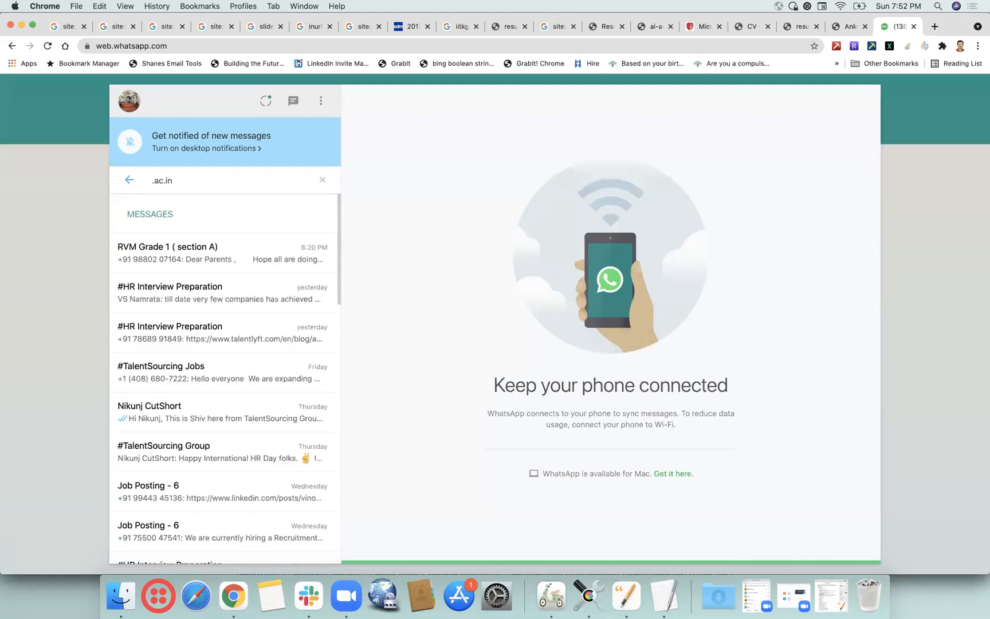
pyautogui.scroll(-5, 231, 407)
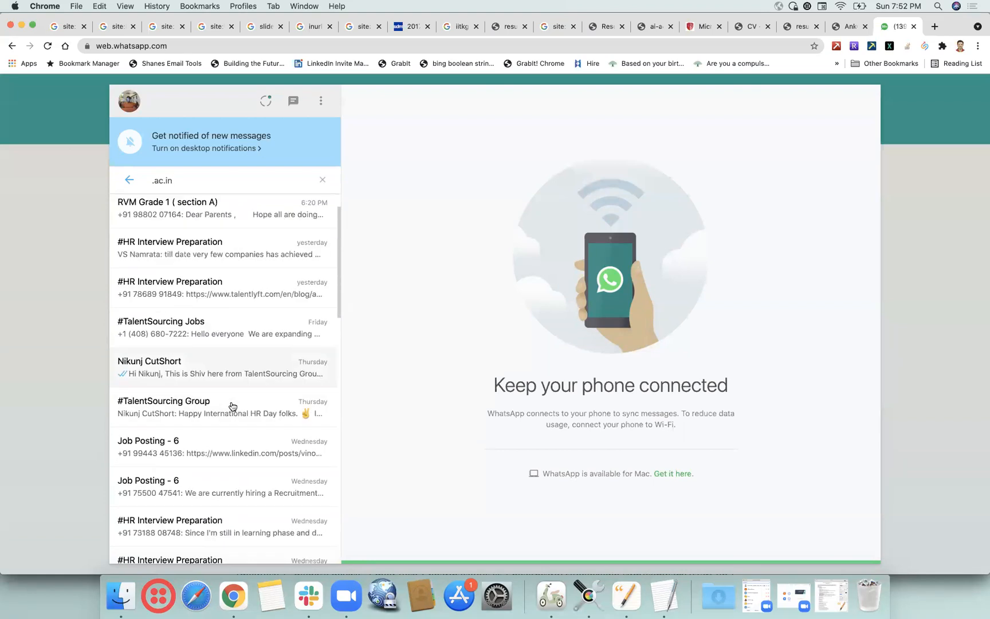
pyautogui.scroll(-5, 232, 406)
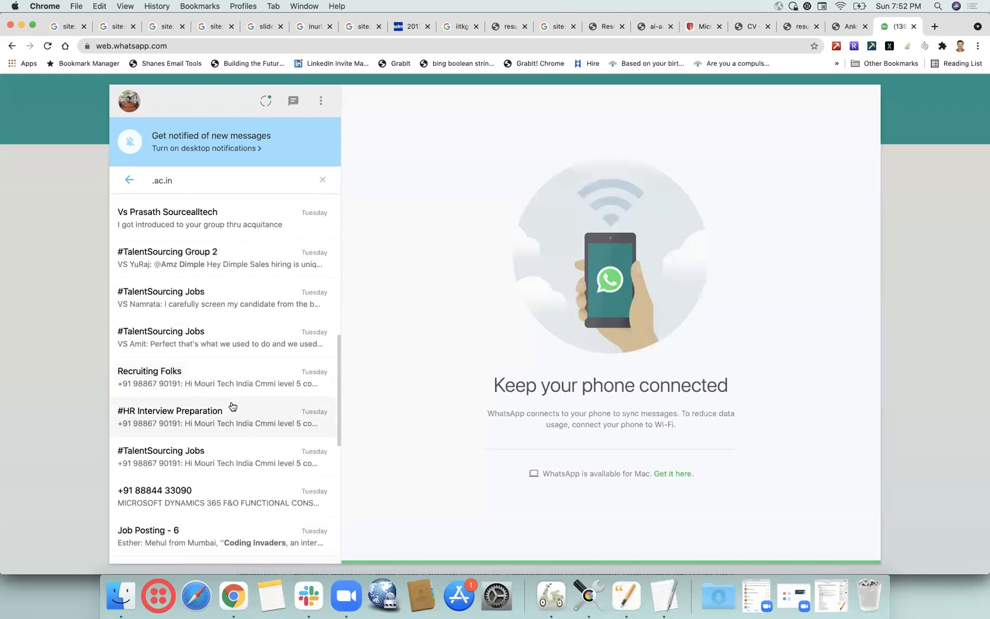
pyautogui.scroll(-6, 232, 406)
pyautogui.scroll(-2, 232, 406)
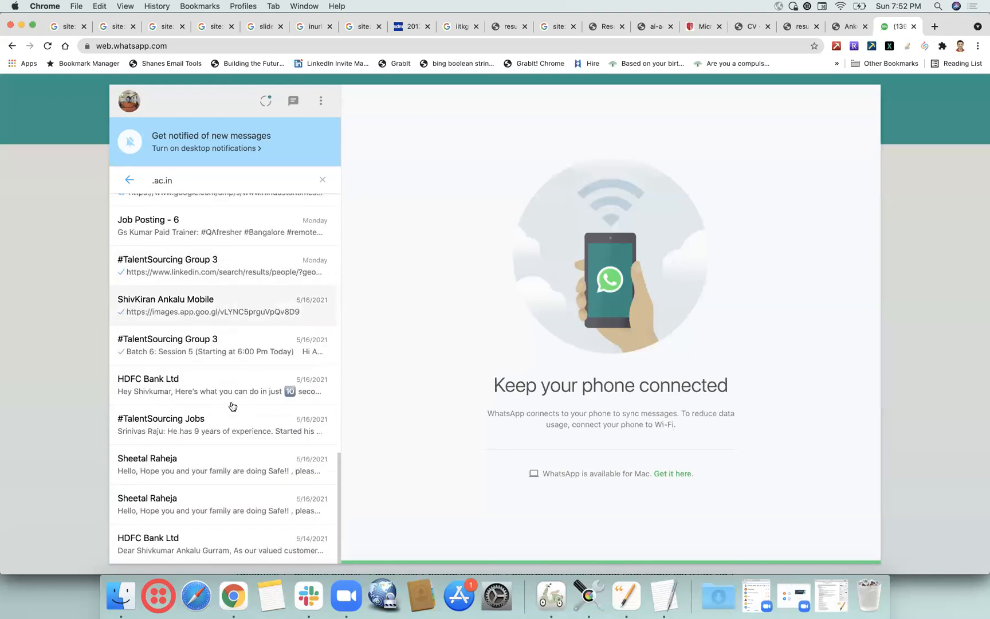
# Return to the iitkgp.ac.in Google search, change its leading domain to iitm.ac.in and run the query.
pyautogui.click(752, 28)
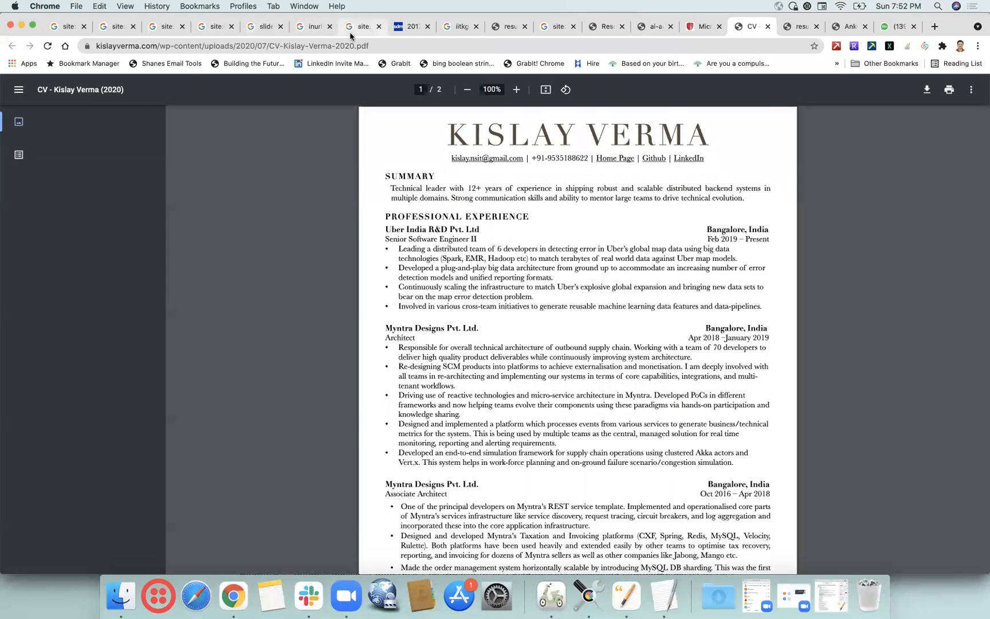
pyautogui.click(363, 27)
pyautogui.click(414, 27)
pyautogui.click(460, 27)
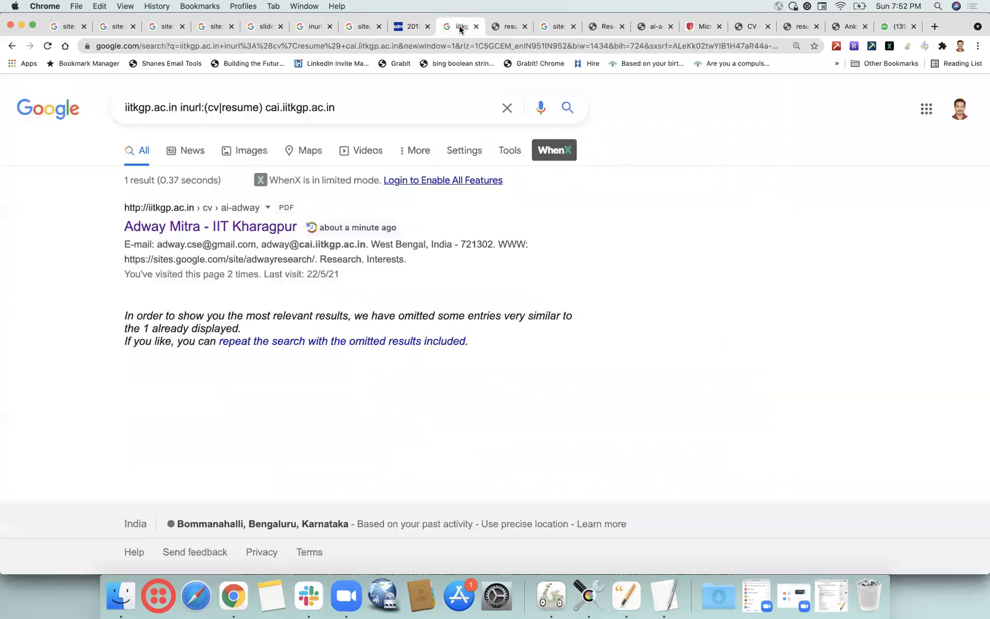
pyautogui.click(151, 109)
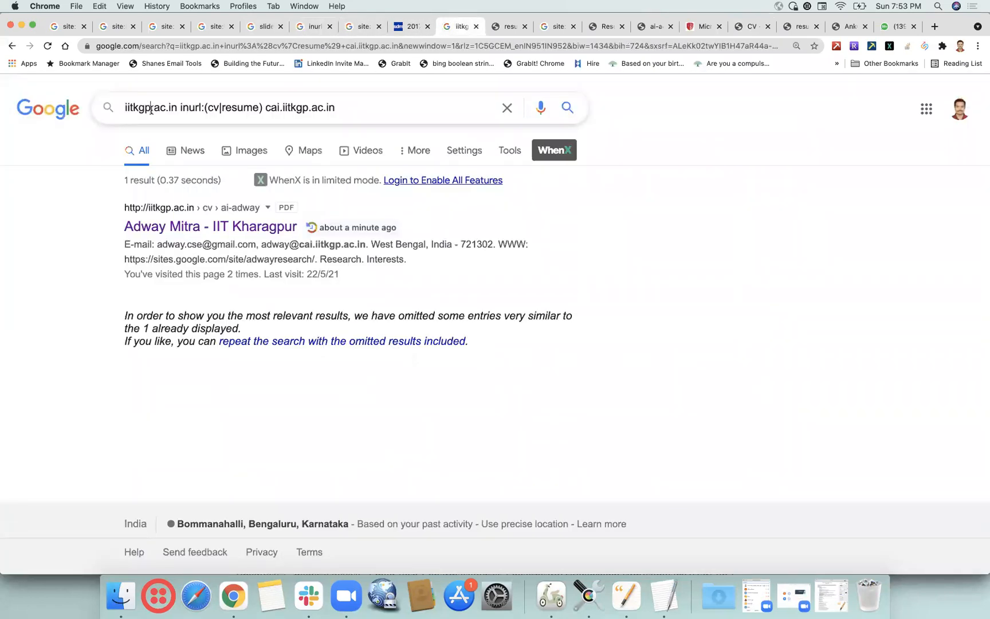
pyautogui.press('BackSpace')
pyautogui.press('BackSpace')
pyautogui.press('BackSpace')
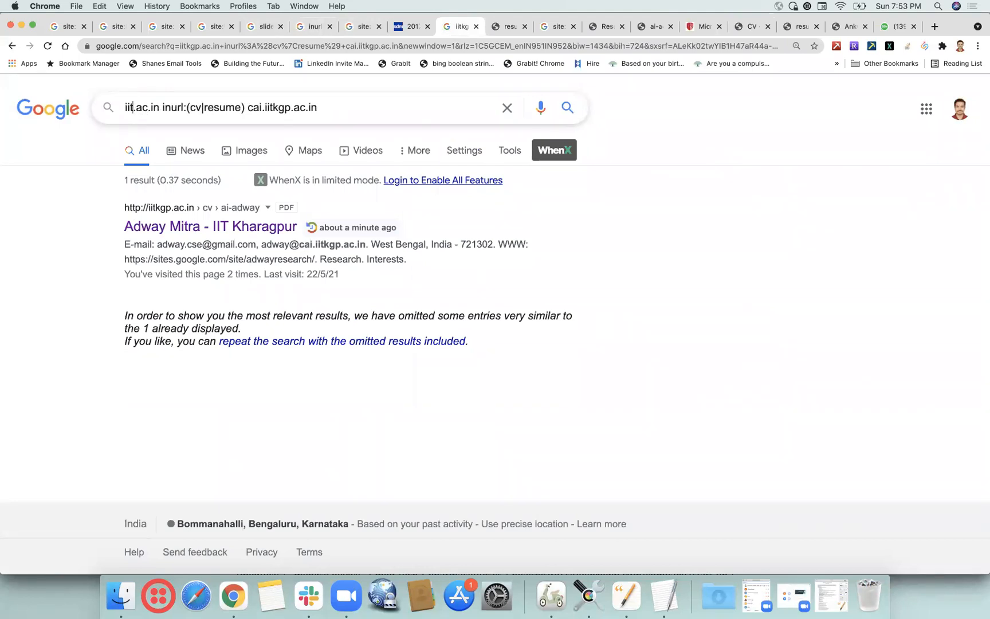
pyautogui.write('m')
pyautogui.press('Return')
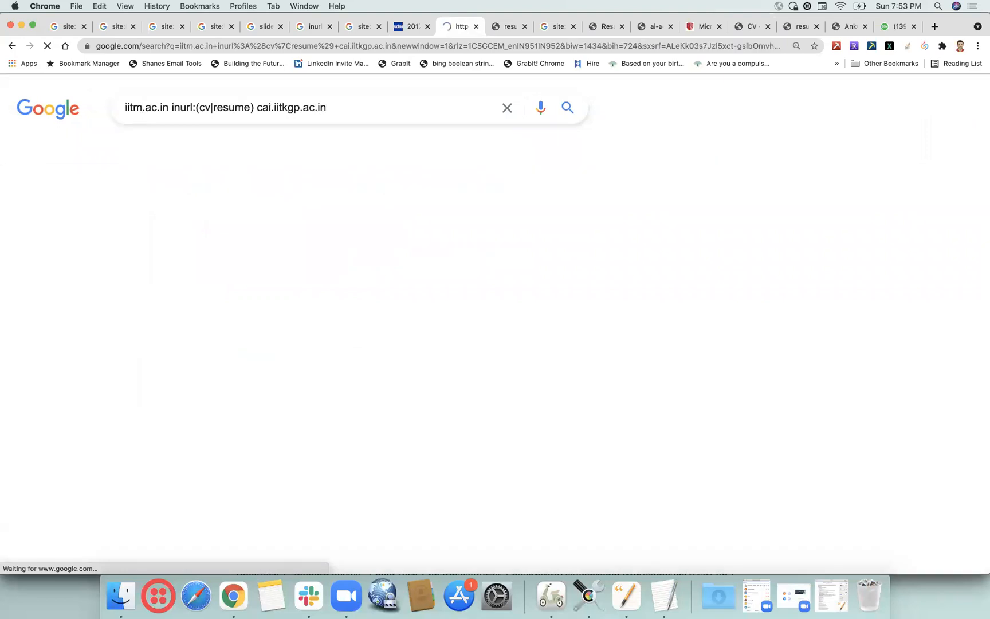
# Change the leading domain to iitd.ac.in, remove the trailing cai.iitkgp.ac.in term and run iitd.ac.in inurl:(cv|resume).
pyautogui.click(139, 108)
pyautogui.press('BackSpace')
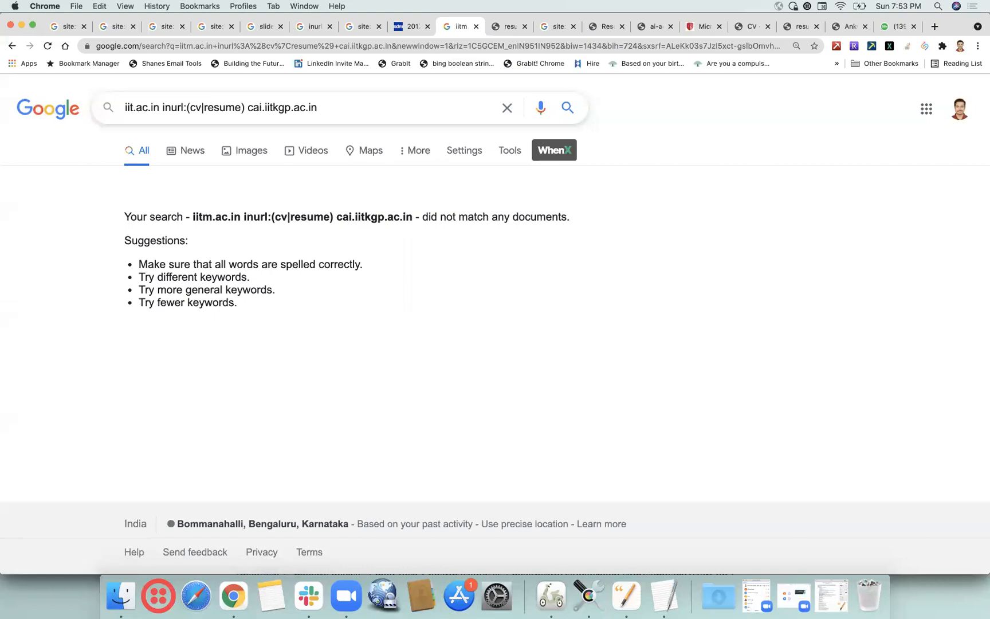
pyautogui.write('d')
pyautogui.press('Return')
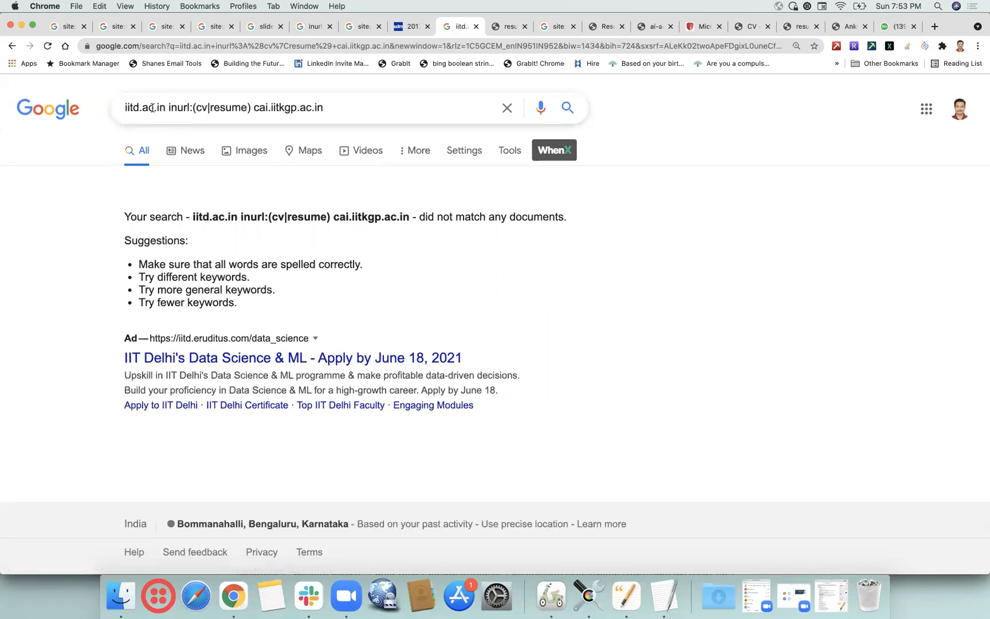
pyautogui.moveTo(332, 109); pyautogui.dragTo(253, 108)
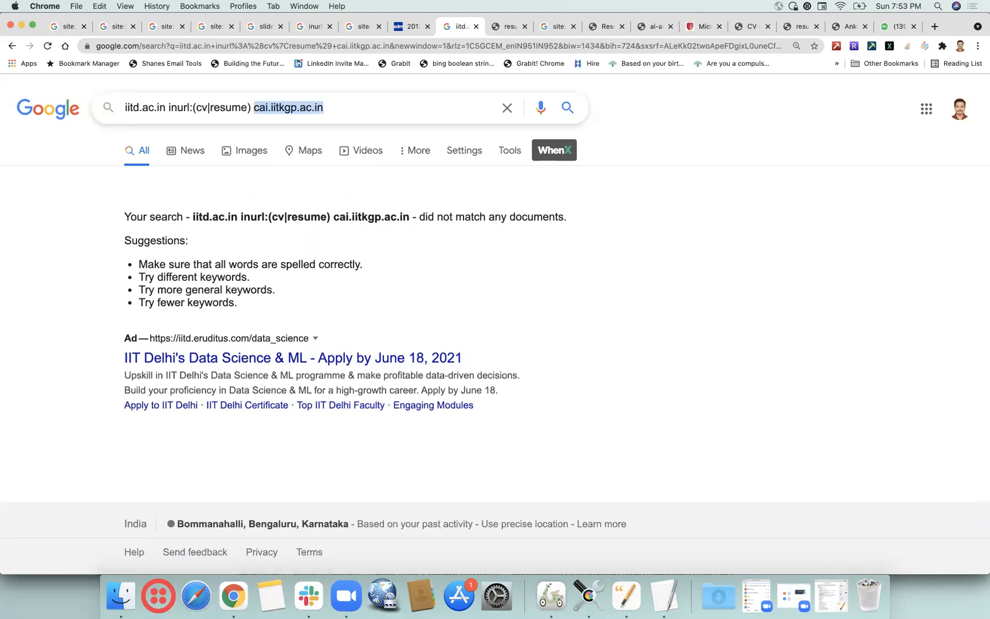
pyautogui.press('BackSpace')
pyautogui.press('Return')
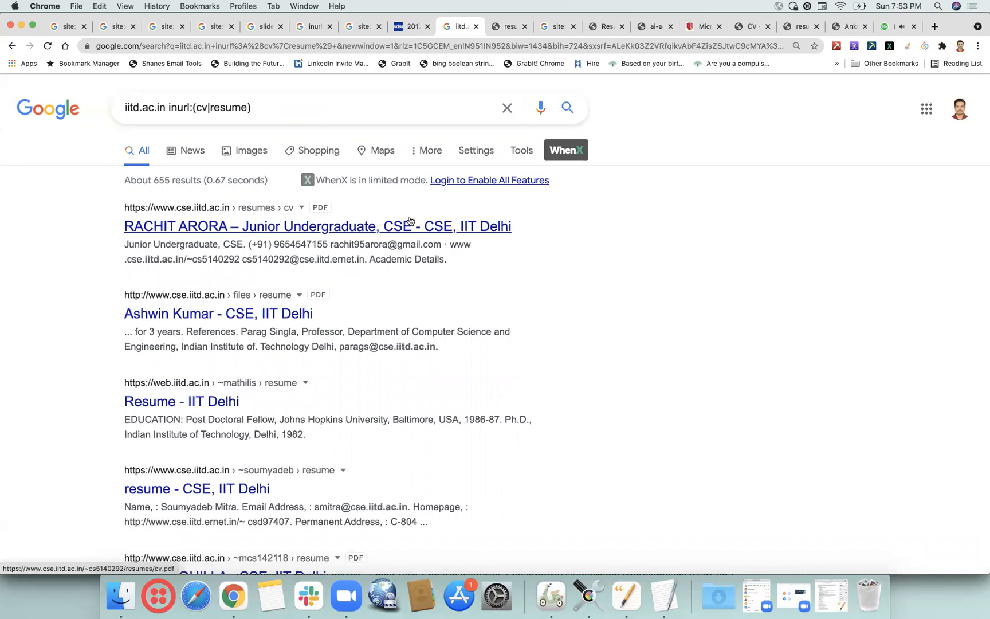
# Replace the institute domain with iitkgp.ac.in and run the inurl:(cv|resume) search.
pyautogui.click(137, 106)
pyautogui.press('BackSpace')
pyautogui.write('kgp')
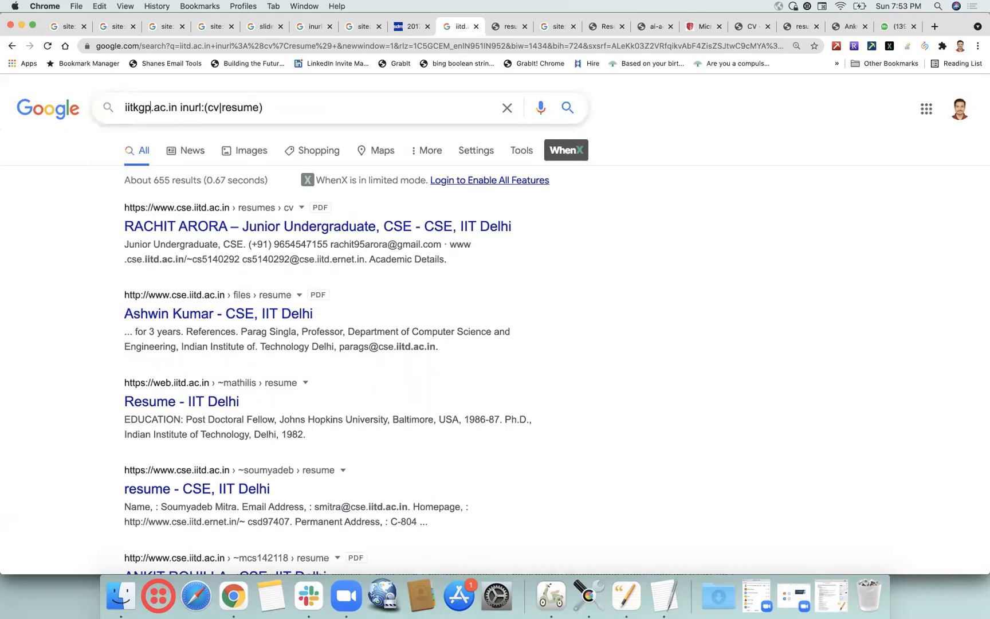
pyautogui.press('Return')
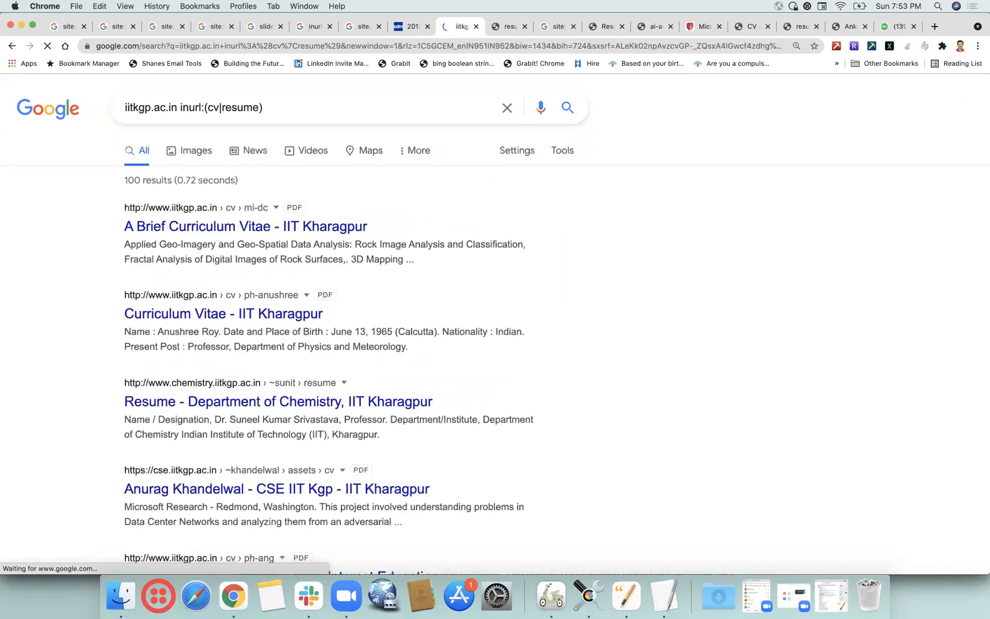
# Run the search as iitm.ac.in inurl:(cv|resume) and look through the listed IIT Madras resumes.
pyautogui.click(148, 109)
pyautogui.press('BackSpace')
pyautogui.press('BackSpace')
pyautogui.press('BackSpace')
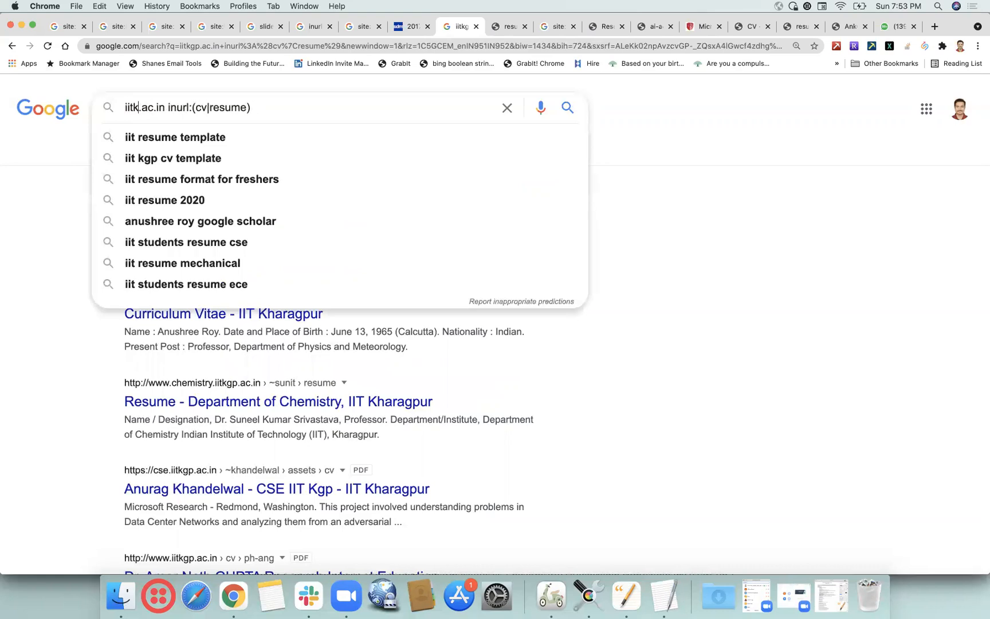
pyautogui.write('m')
pyautogui.press('Return')
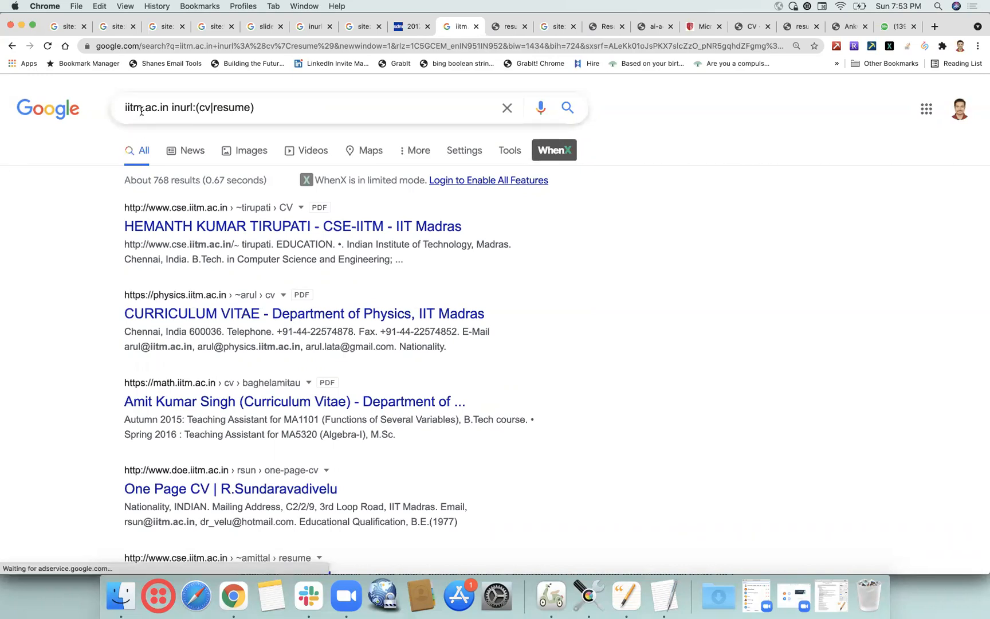
pyautogui.scroll(-1, 143, 344)
pyautogui.scroll(-10, 143, 345)
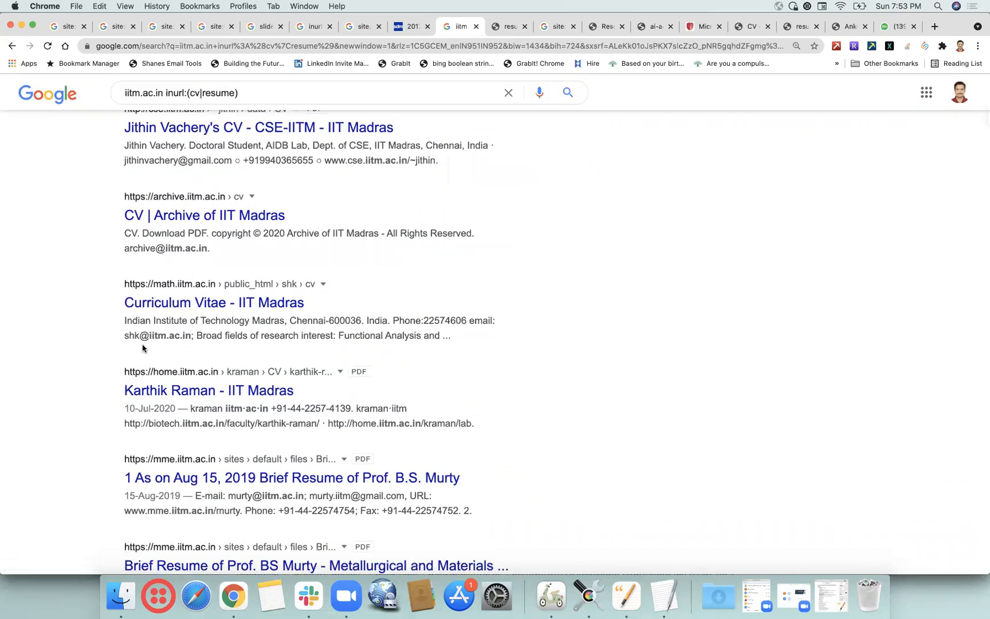
pyautogui.scroll(-5, 142, 347)
pyautogui.scroll(-6, 143, 348)
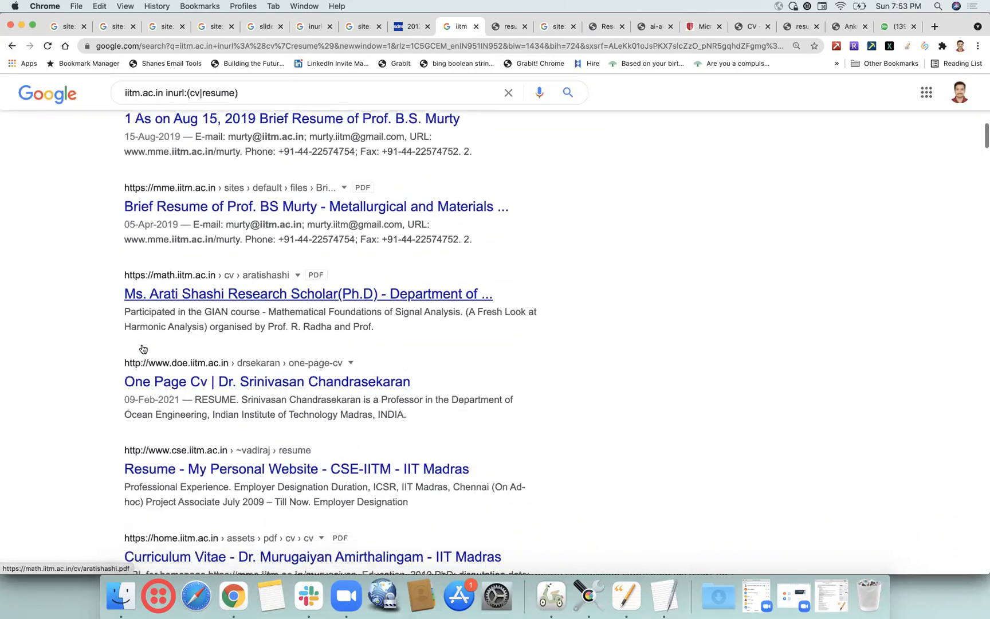
pyautogui.scroll(-3, 143, 348)
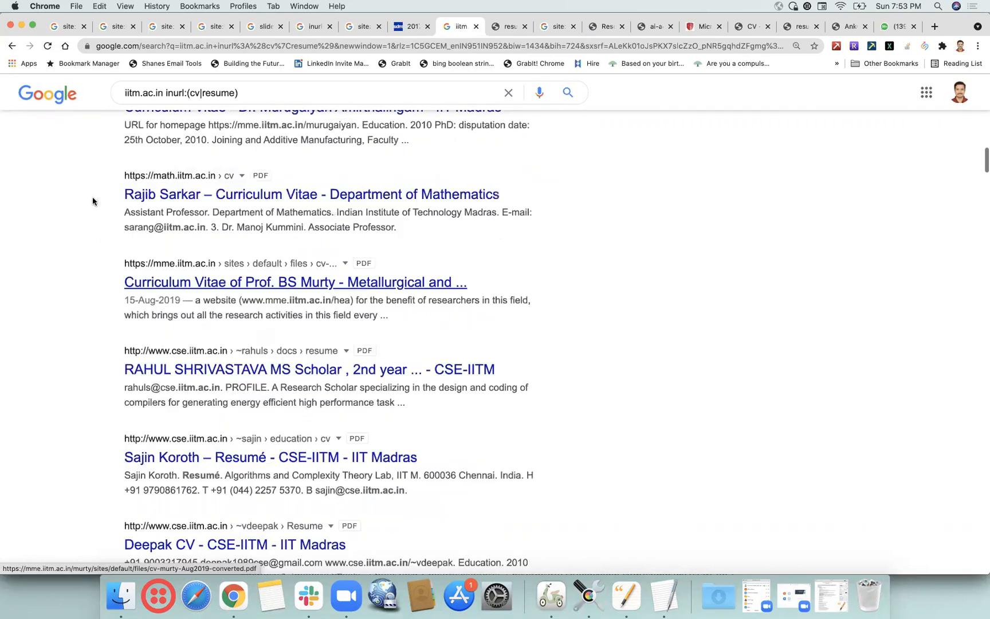
pyautogui.click(140, 93)
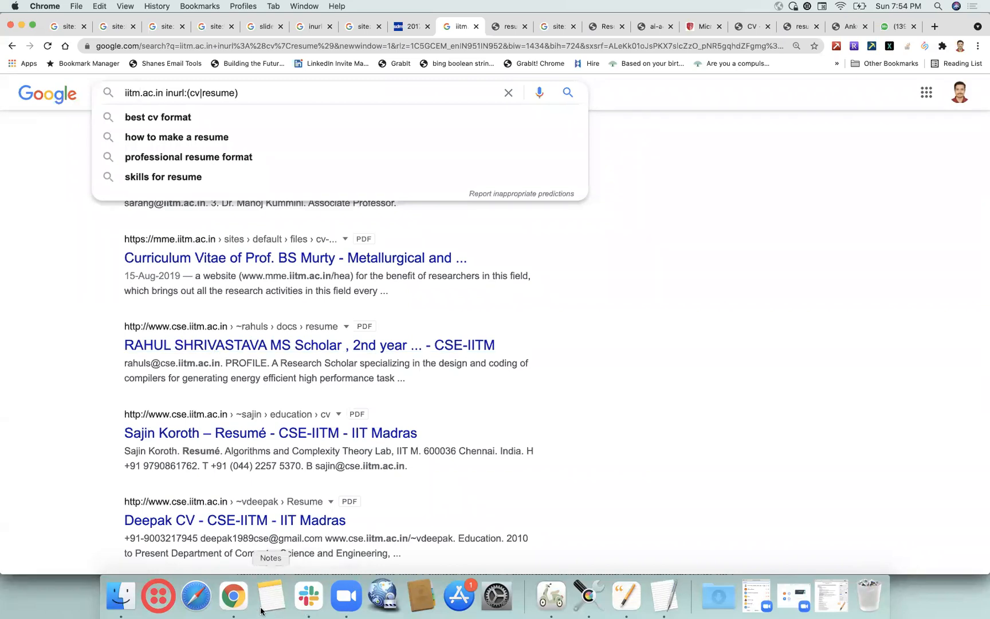
pyautogui.click(346, 597)
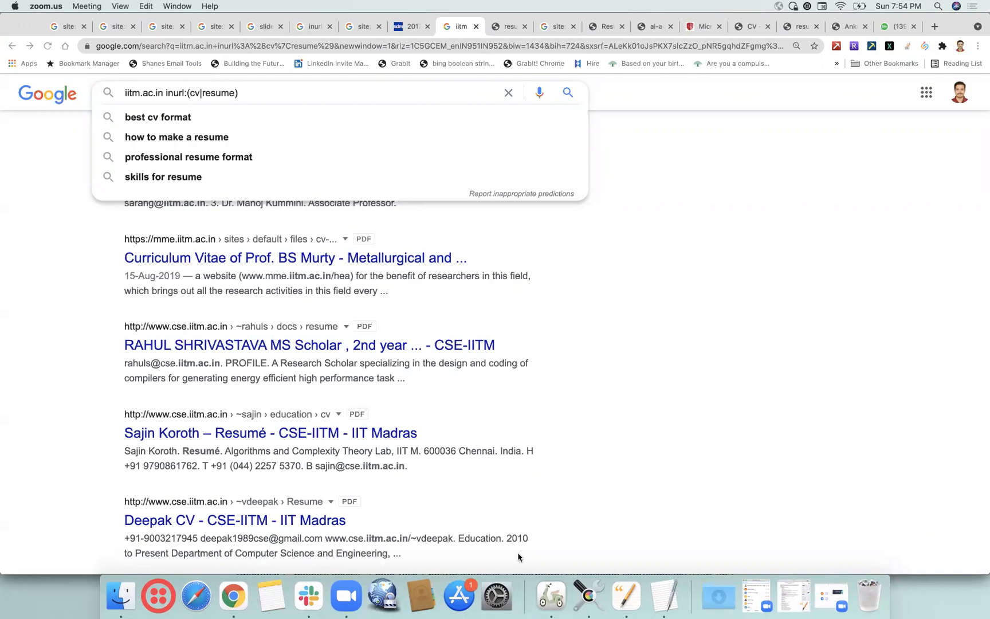
pyautogui.scroll(-4, 276, 461)
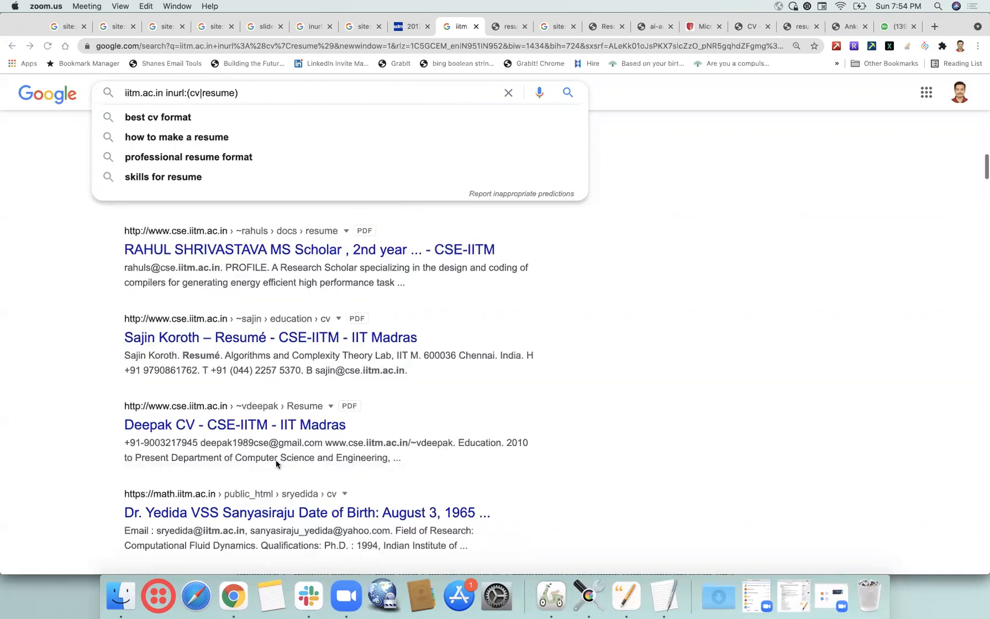
# Rerun the query as iitd.ac.in inurl:(cv|resume) and glance through the IIT Delhi results.
pyautogui.click(138, 95)
pyautogui.press('BackSpace')
pyautogui.write('d')
pyautogui.press('Return')
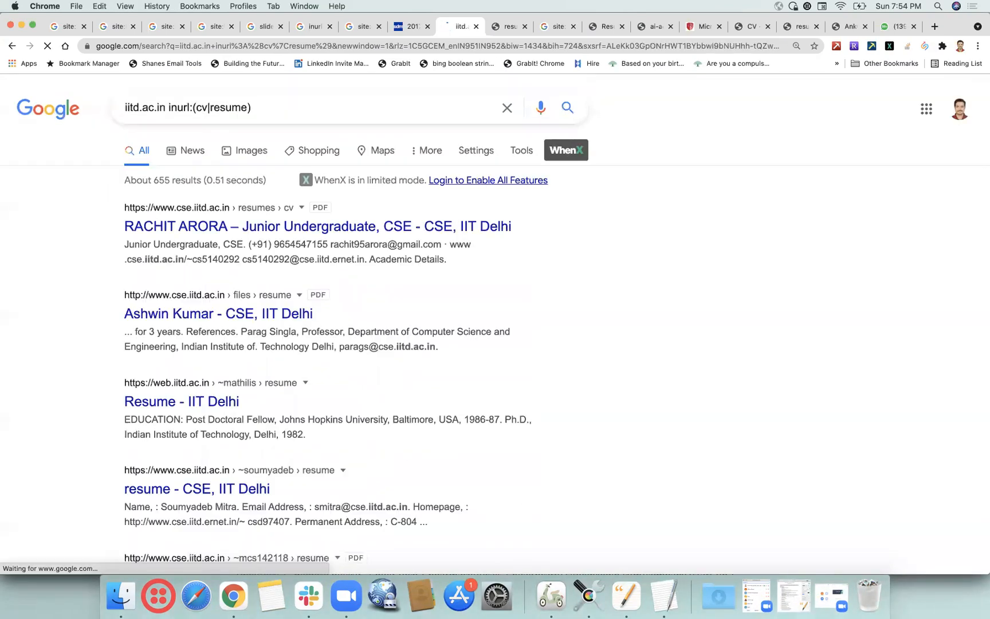
pyautogui.scroll(-5, 290, 225)
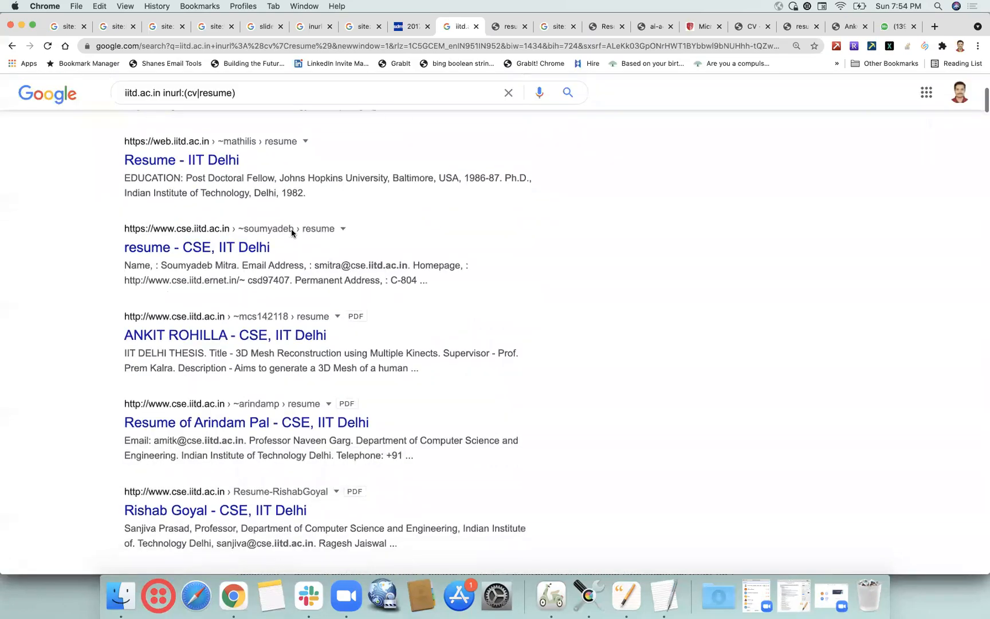
# Change the institute domain to iitk.ac.in and run the inurl:(cv|resume) search for IIT Kanpur.
pyautogui.click(137, 93)
pyautogui.press('BackSpace')
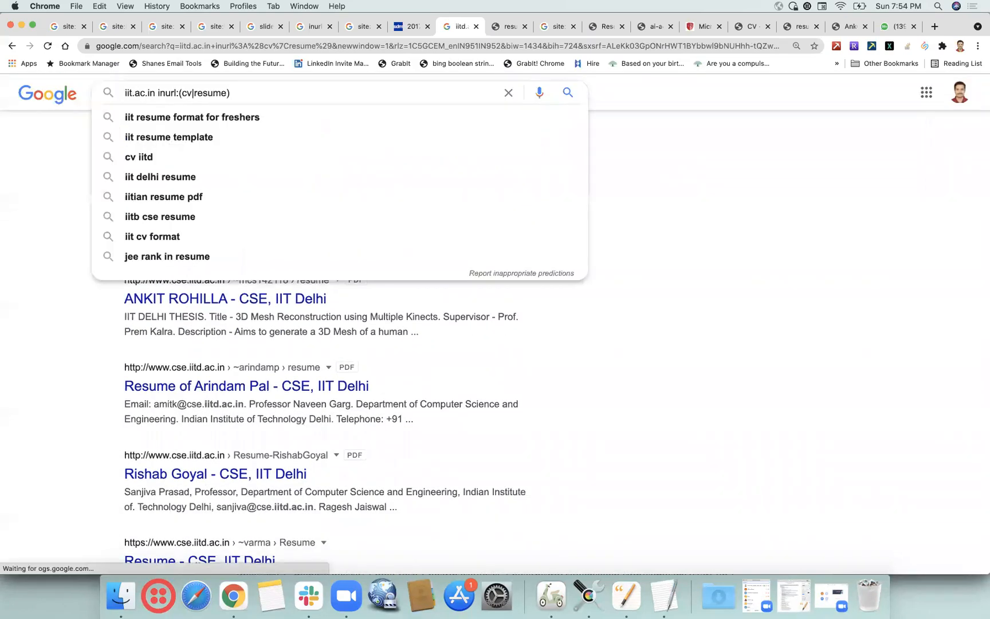
pyautogui.write('k')
pyautogui.press('Return')
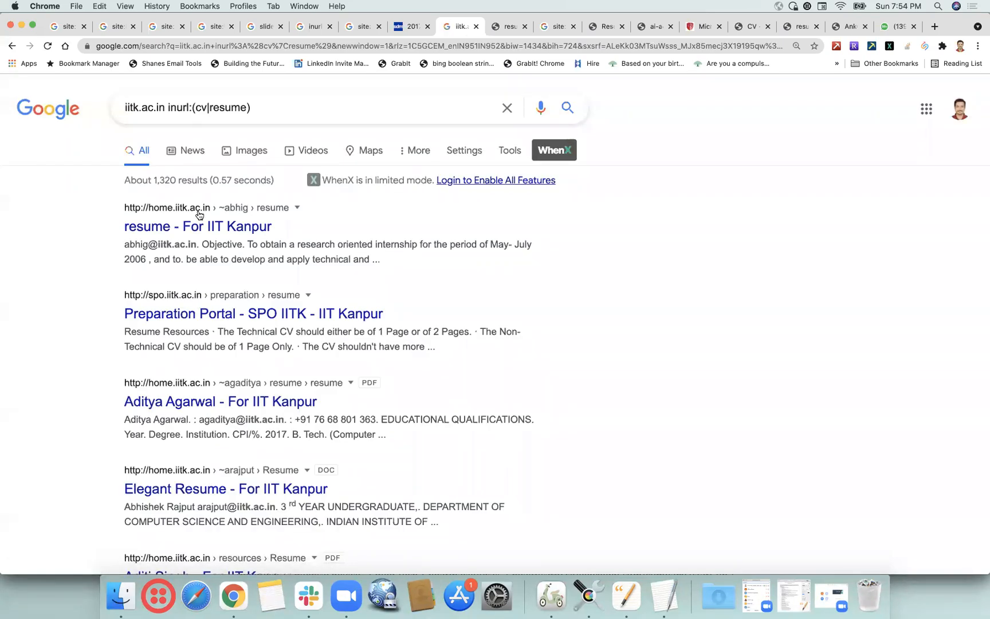
# Open the first IIT Kanpur resume result and the SPO IITK Preparation Portal result in new tabs.
pyautogui.rightClick(221, 234)
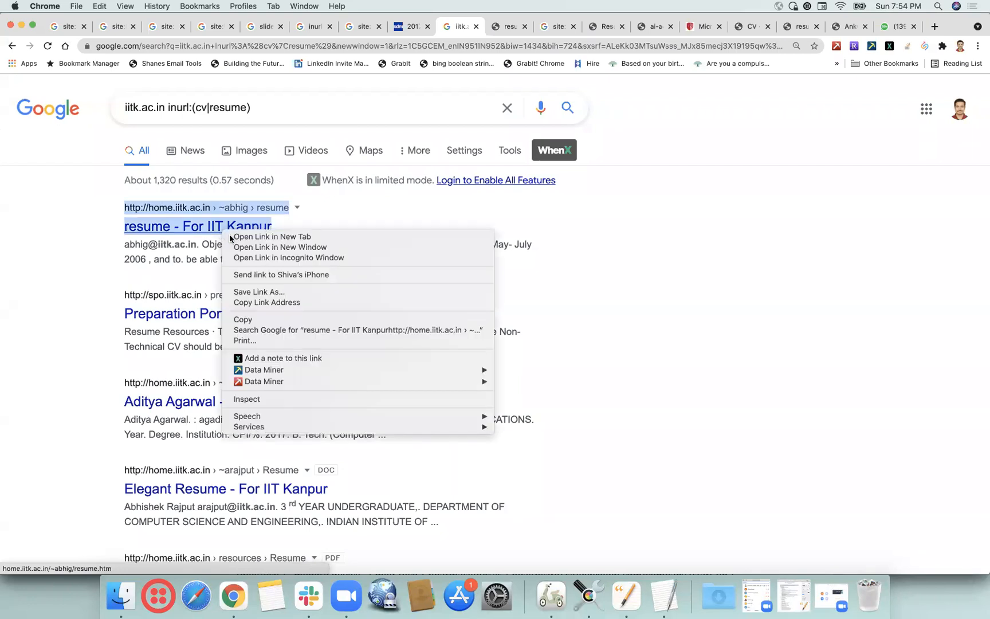
pyautogui.click(252, 232)
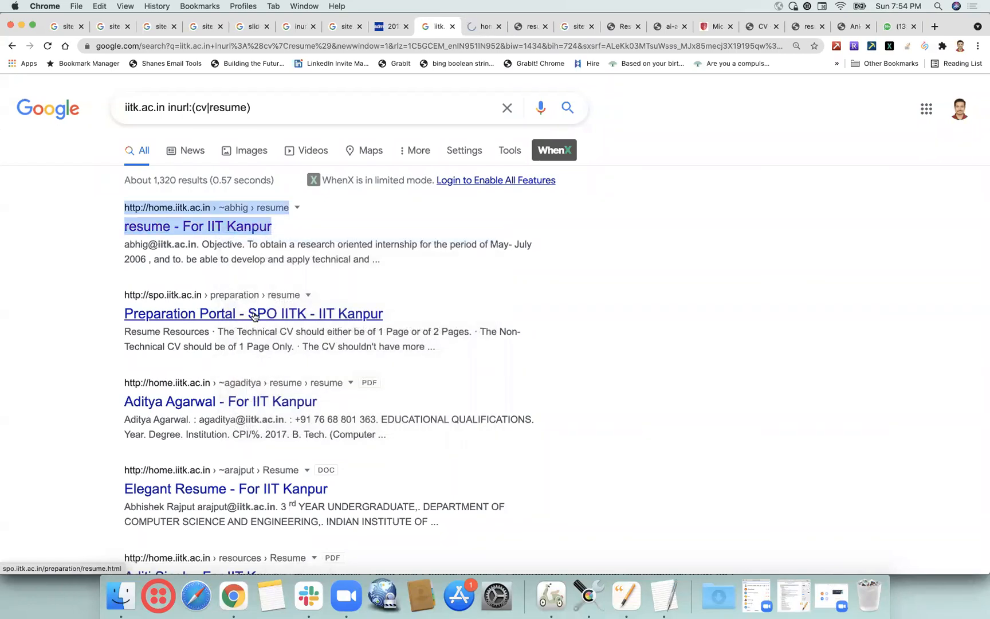
pyautogui.rightClick(253, 313)
pyautogui.click(286, 316)
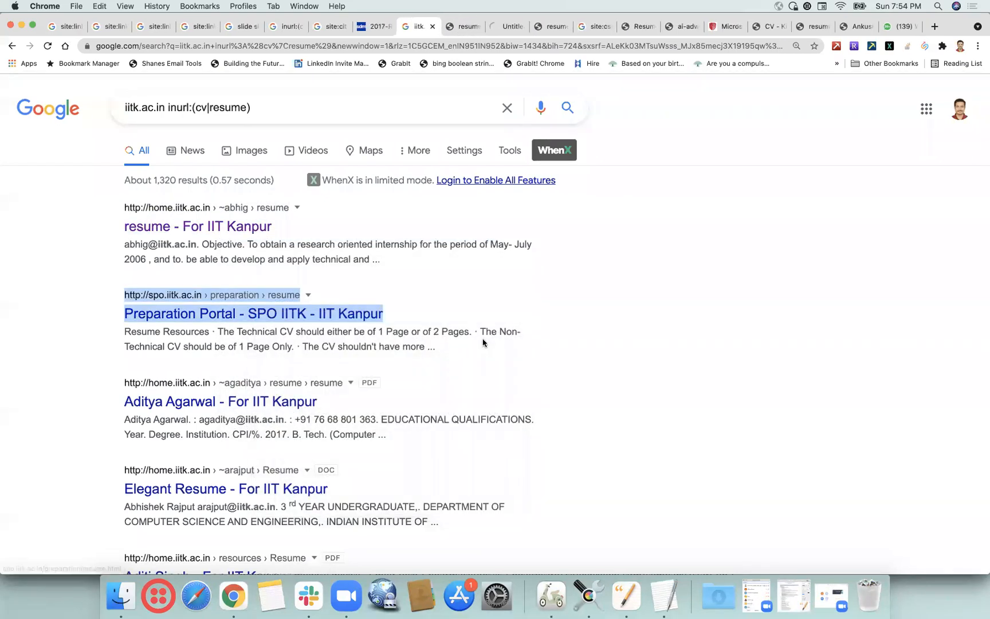
# Open the home.iitk.ac.in resources resume PDF and the first Curriculum Vitae PDF result below it in new tabs.
pyautogui.scroll(-5, 344, 335)
pyautogui.rightClick(232, 275)
pyautogui.click(263, 280)
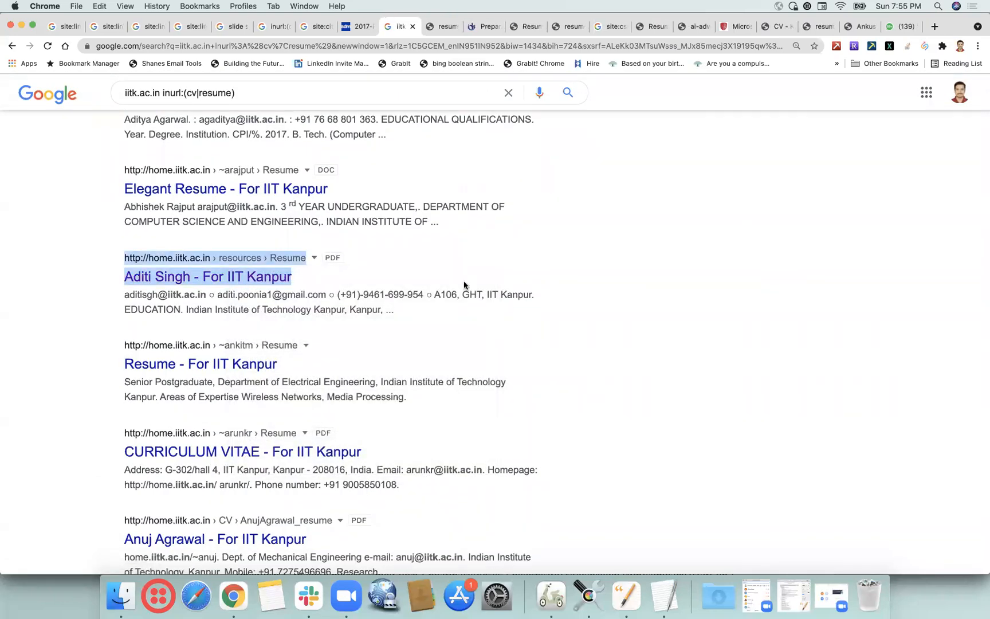
pyautogui.scroll(-2, 379, 312)
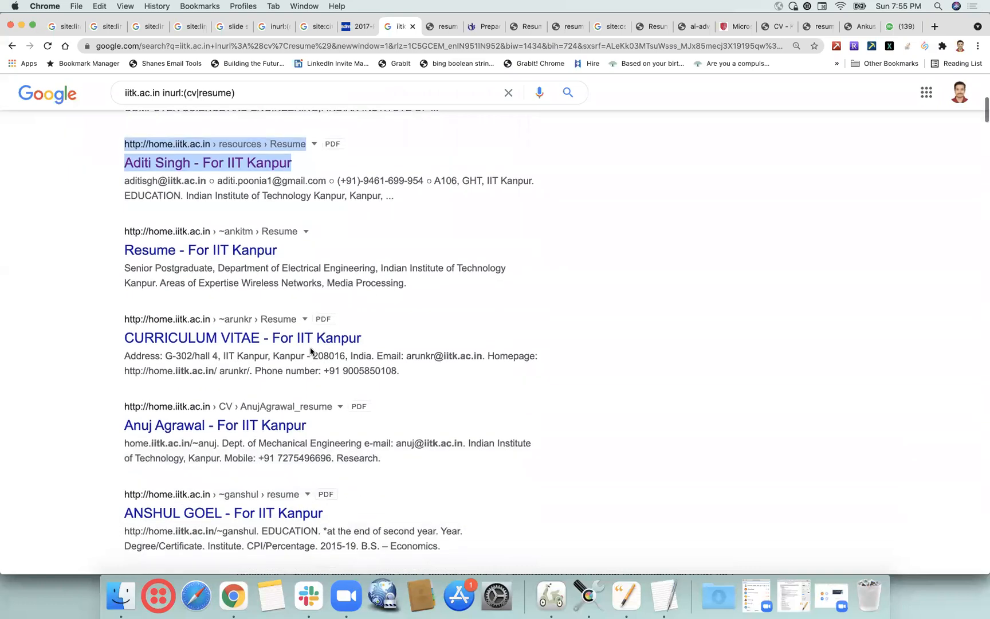
pyautogui.rightClick(323, 343)
pyautogui.click(418, 343)
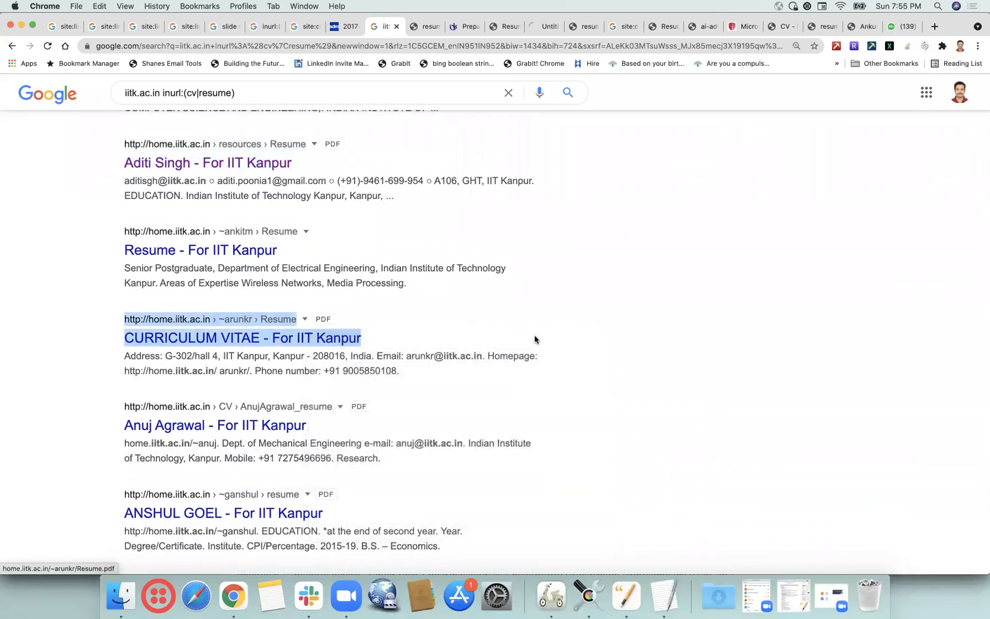
pyautogui.scroll(-3, 516, 342)
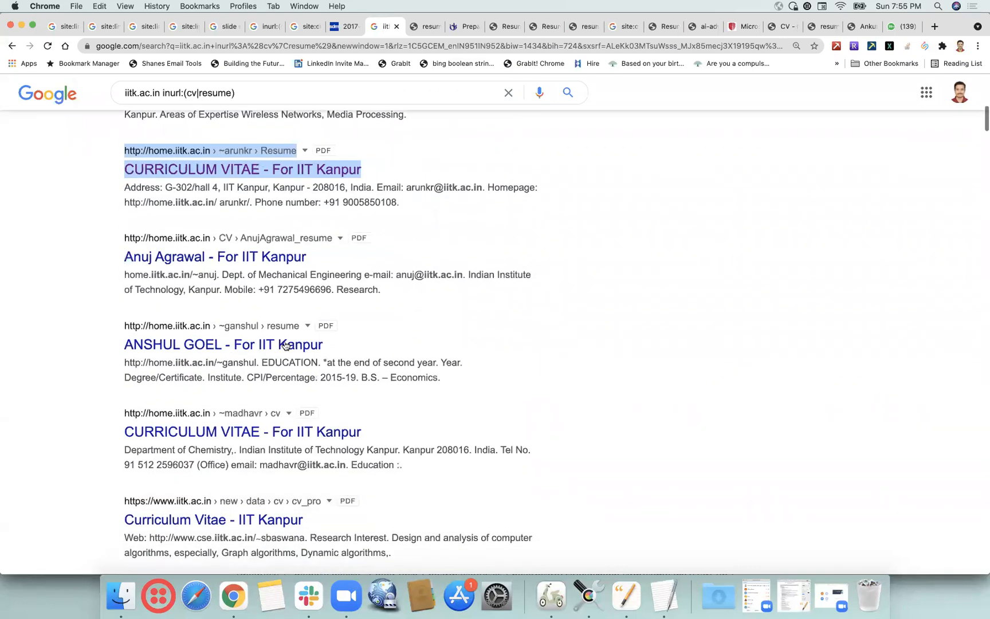
# Open the B.S. Economics resume PDF result in a new tab, then view the opened IIT Kanpur resume page and Preparation Portal.
pyautogui.rightClick(269, 347)
pyautogui.click(276, 348)
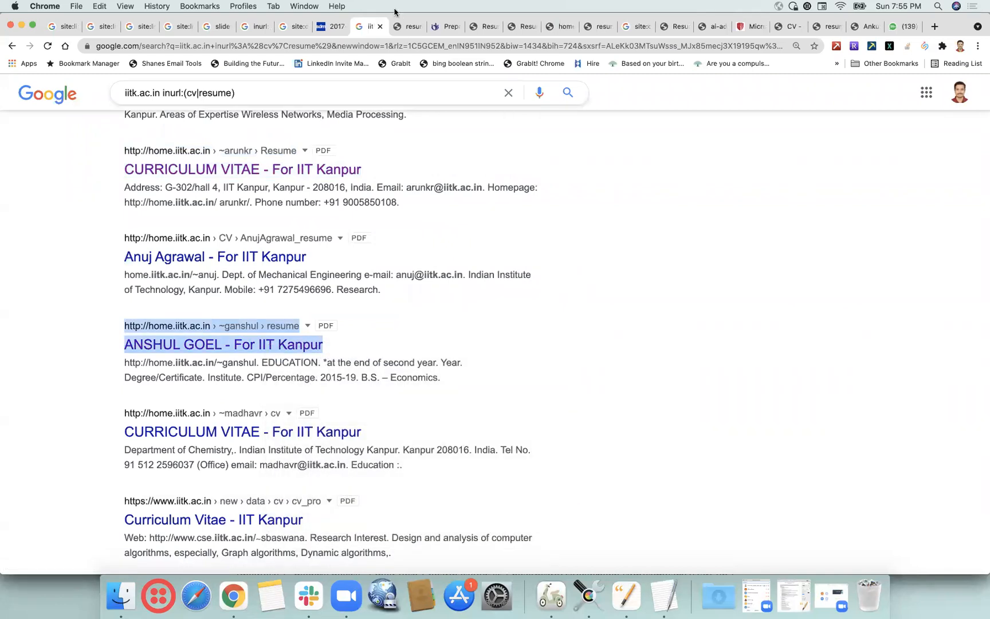
pyautogui.click(408, 28)
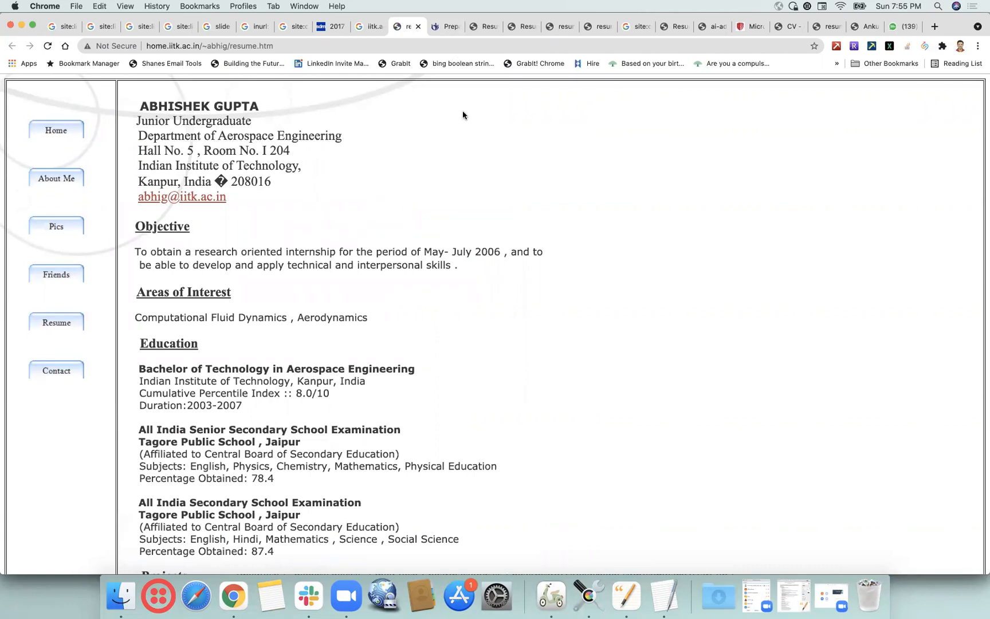
pyautogui.click(442, 27)
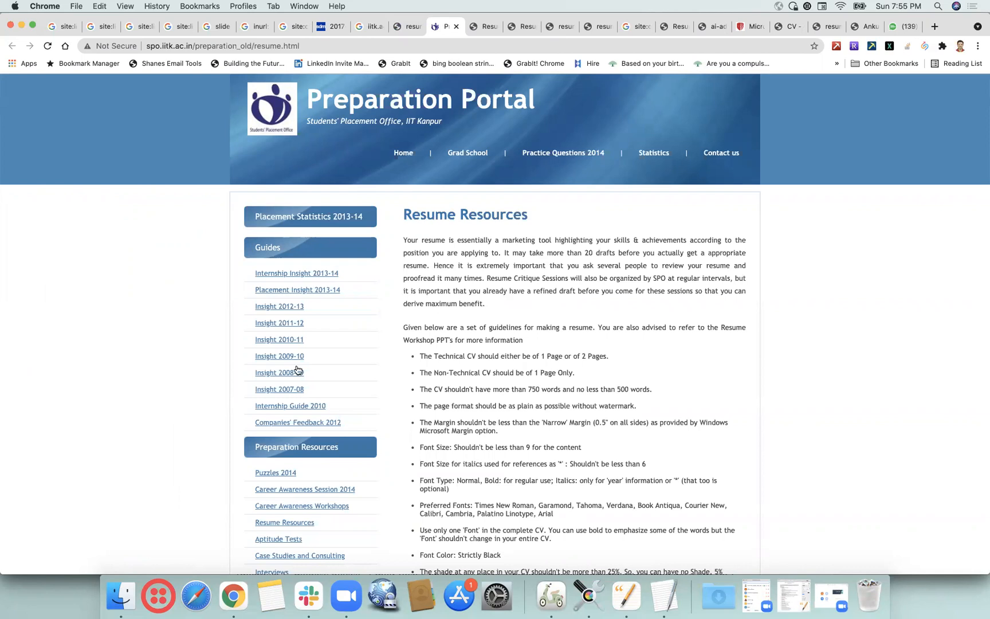
# Read through the opened resume PDFs from home.iitk.ac.in and the one from researchweb.iiit.ac.in.
pyautogui.click(481, 28)
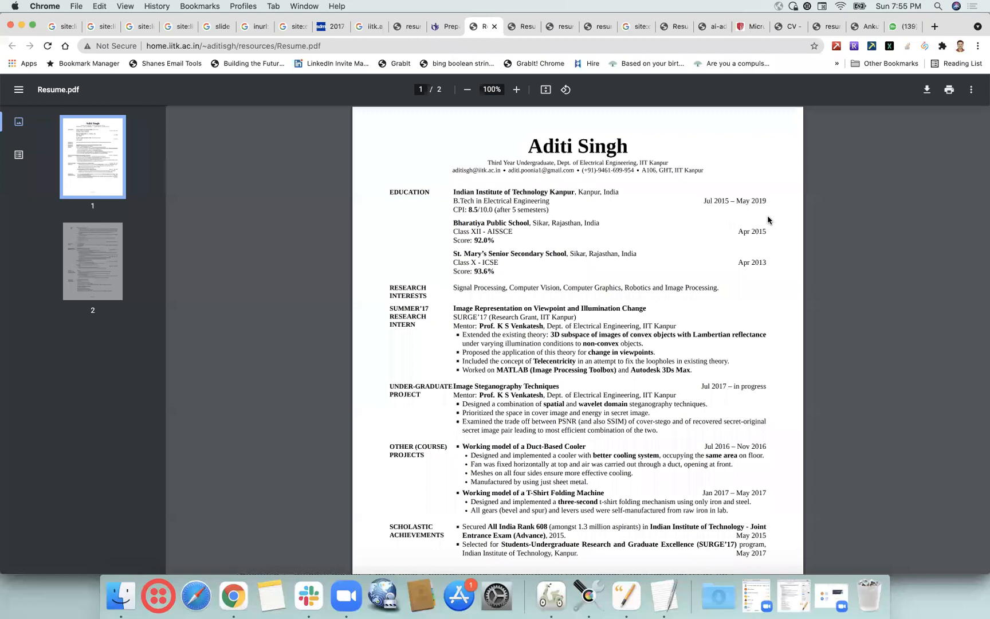
pyautogui.scroll(-3, 770, 325)
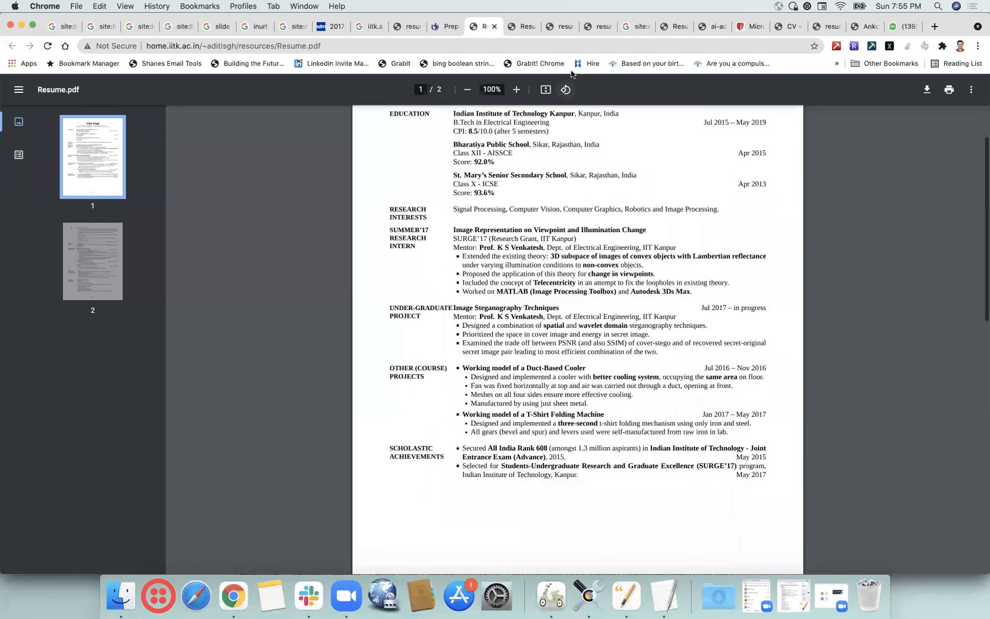
pyautogui.click(524, 27)
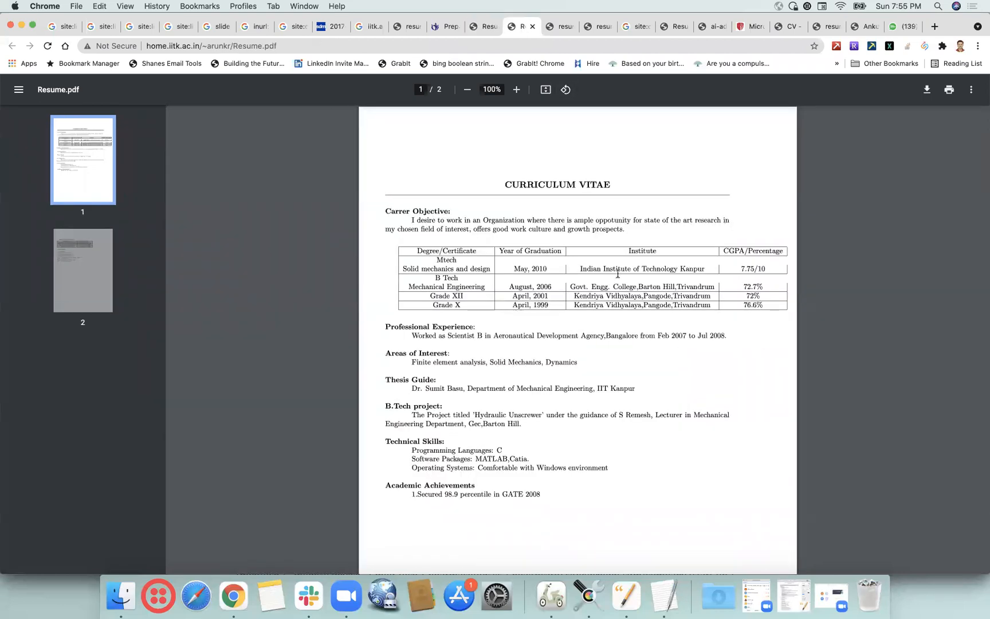
pyautogui.scroll(-5, 617, 275)
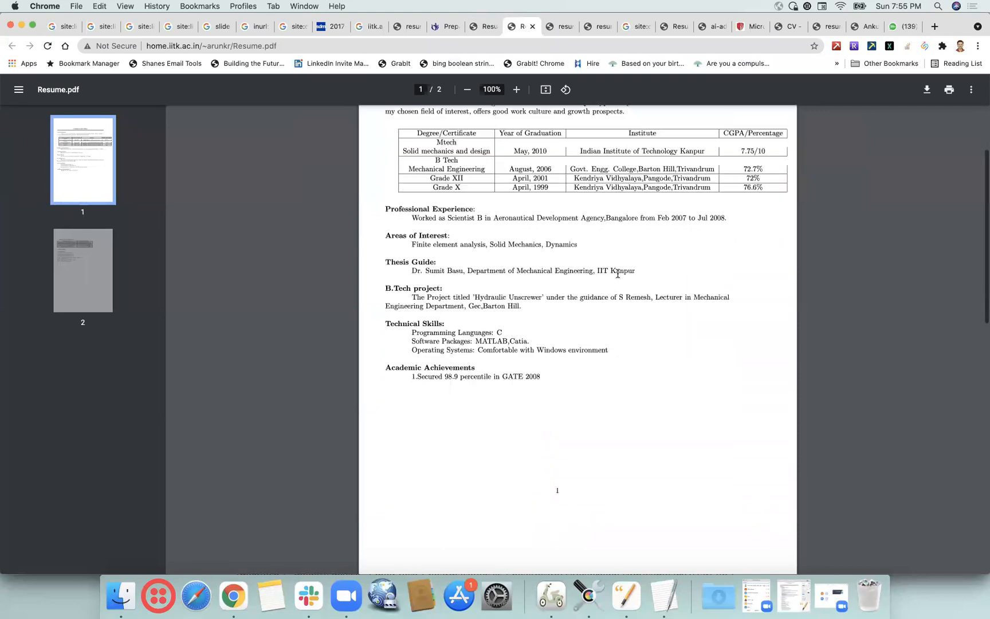
pyautogui.click(560, 29)
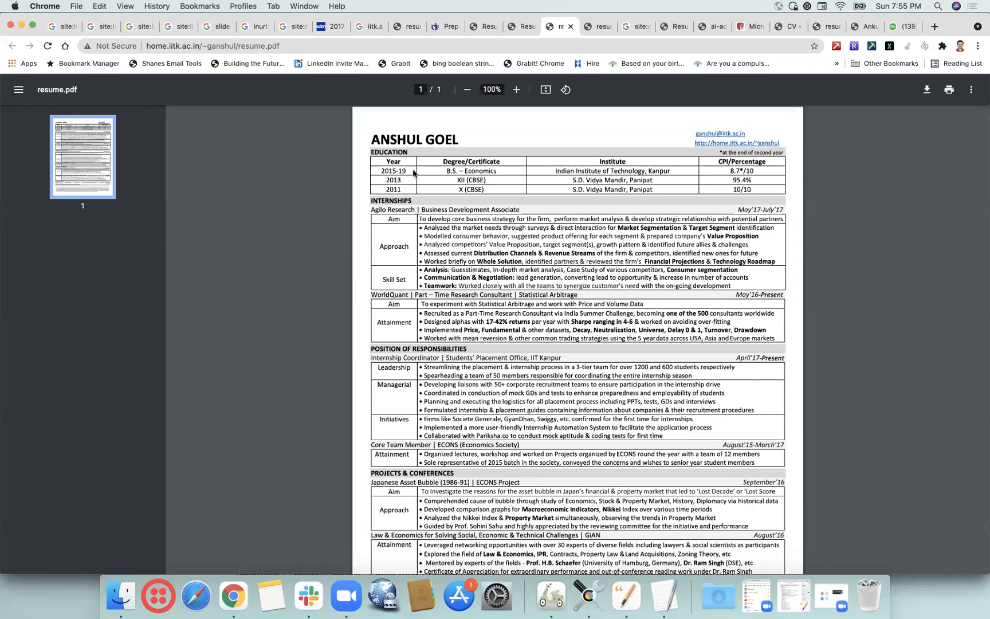
pyautogui.click(597, 29)
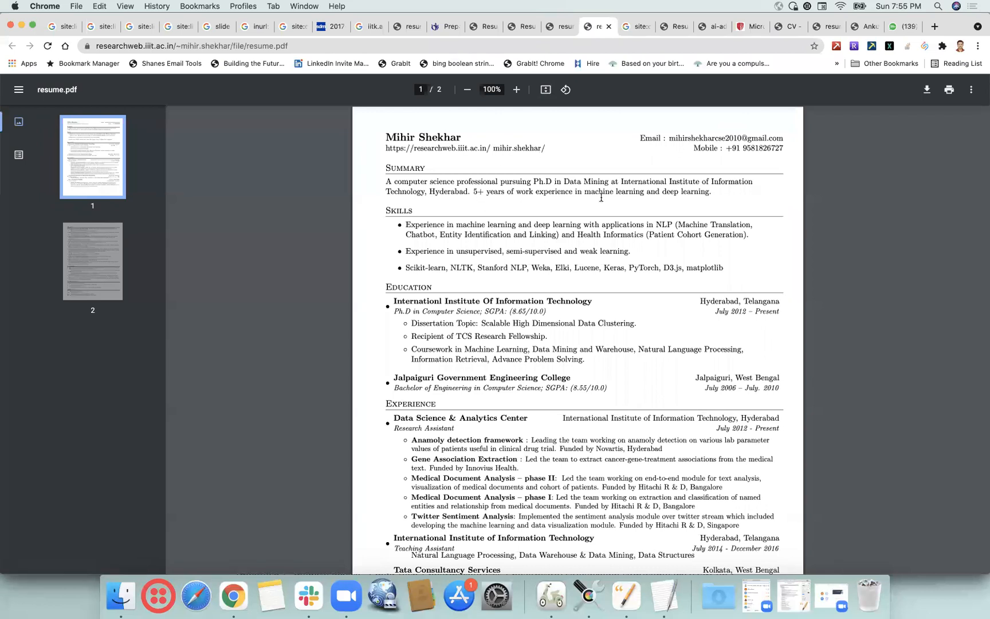
# Close the resume tabs that follow the IIT Kanpur search and return to the iitk.ac.in inurl:(cv|resume) results.
pyautogui.click(408, 26)
pyautogui.click(419, 26)
pyautogui.click(419, 28)
pyautogui.click(419, 28)
pyautogui.click(419, 29)
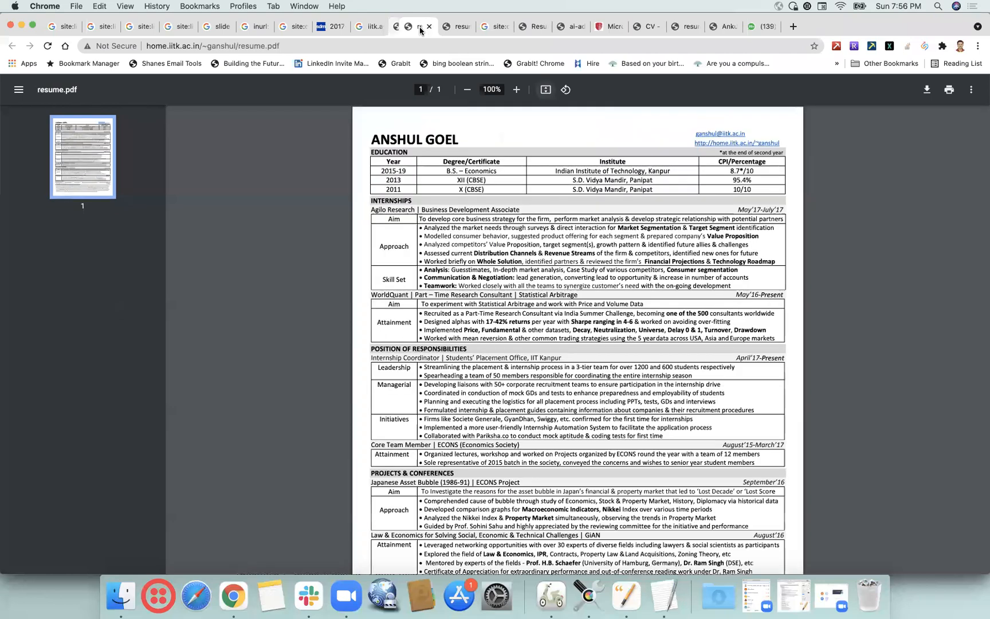
pyautogui.click(419, 26)
pyautogui.click(418, 27)
pyautogui.click(419, 27)
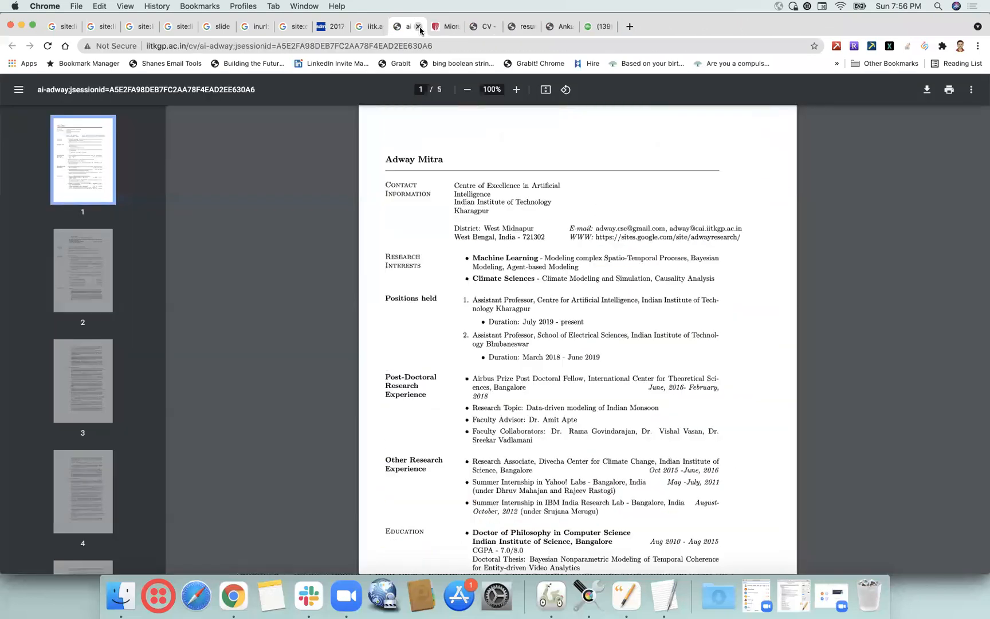
pyautogui.click(419, 27)
pyautogui.click(419, 27)
pyautogui.click(419, 27)
pyautogui.click(418, 27)
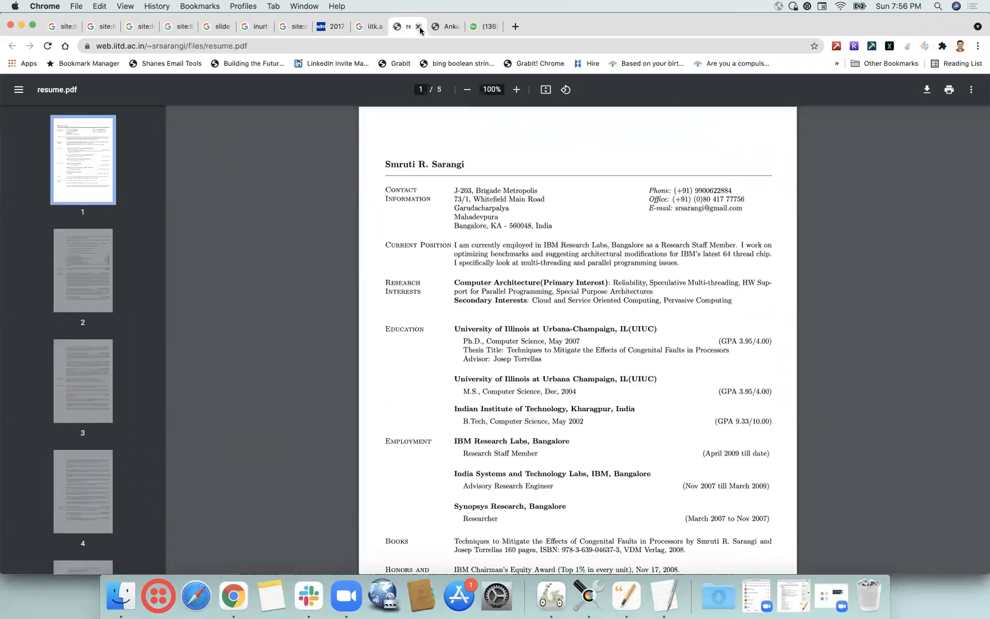
pyautogui.click(419, 27)
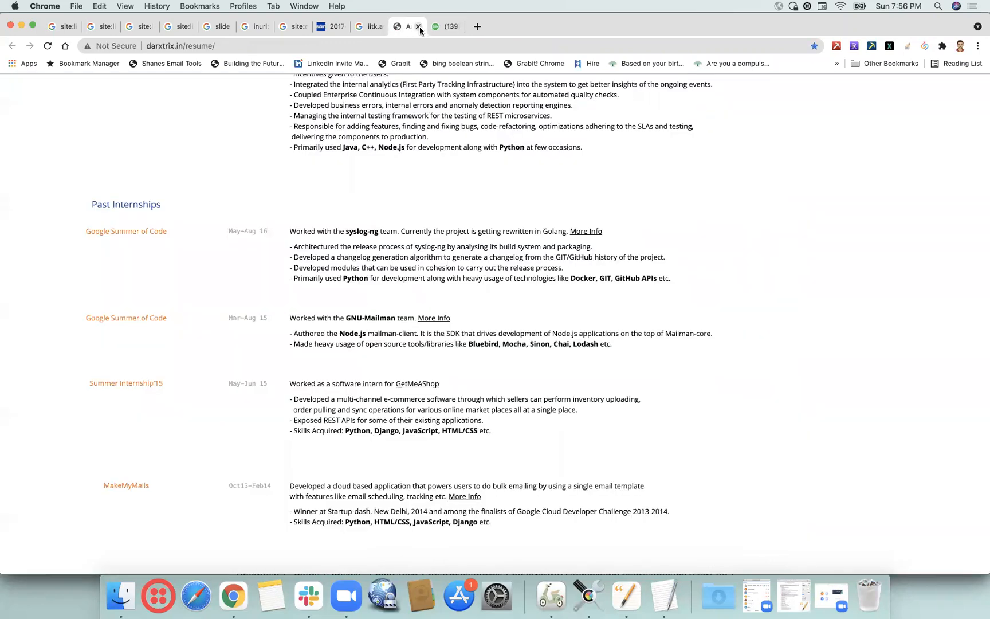
pyautogui.click(370, 28)
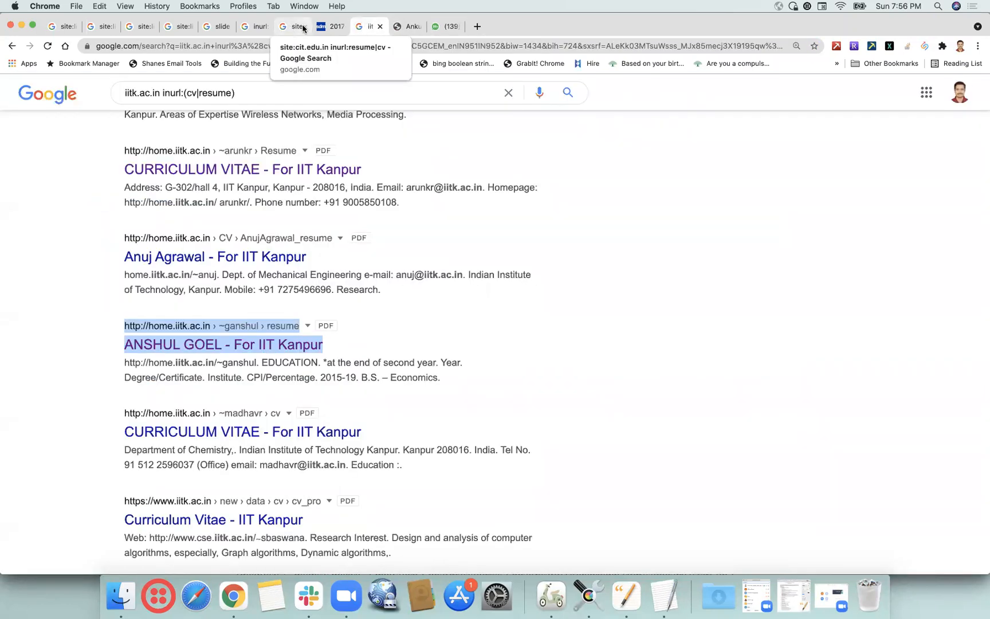
# Copy the full inurl:(cv|resume) gmail.com query with its city, algorithm and scalability terms from the Google search.
pyautogui.click(303, 27)
pyautogui.click(254, 29)
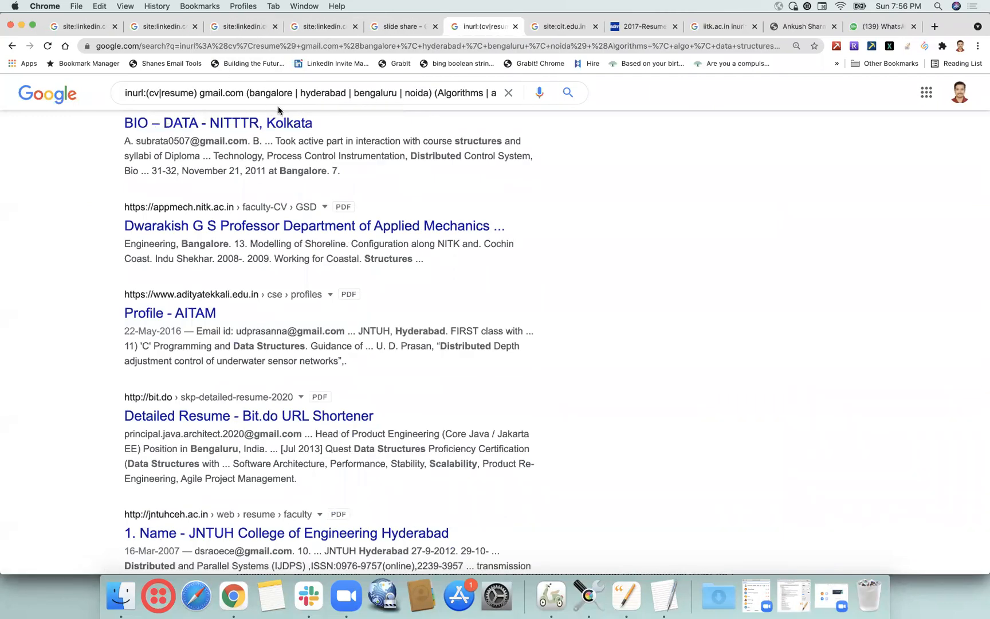
pyautogui.hscroll(8, 376, 100)
pyautogui.hscroll(4, 376, 100)
pyautogui.moveTo(227, 93); pyautogui.dragTo(269, 93)
pyautogui.moveTo(328, 98); pyautogui.dragTo(498, 102)
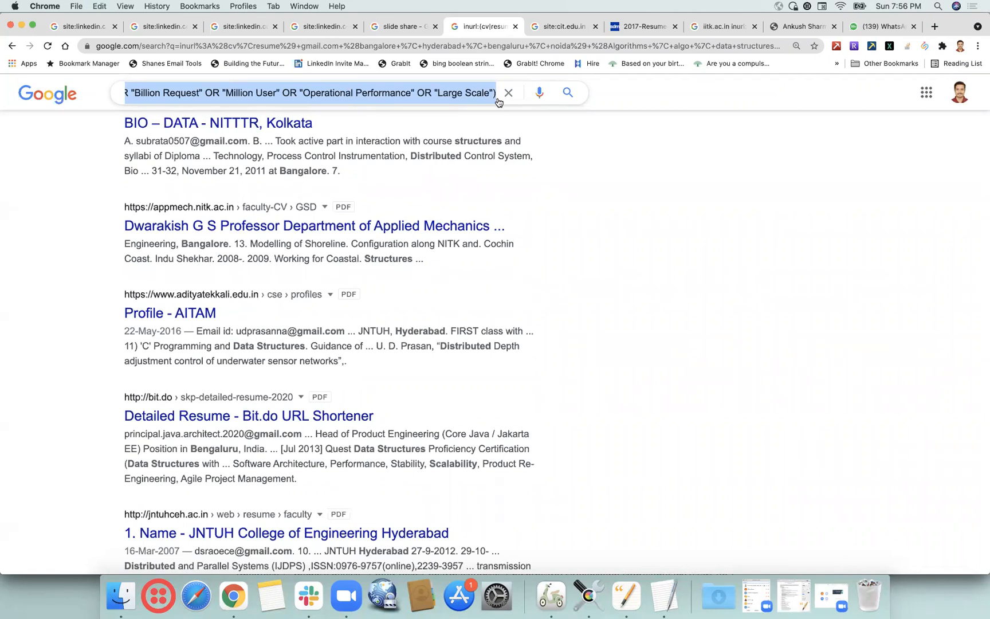
pyautogui.click(444, 99)
pyautogui.press('super+a')
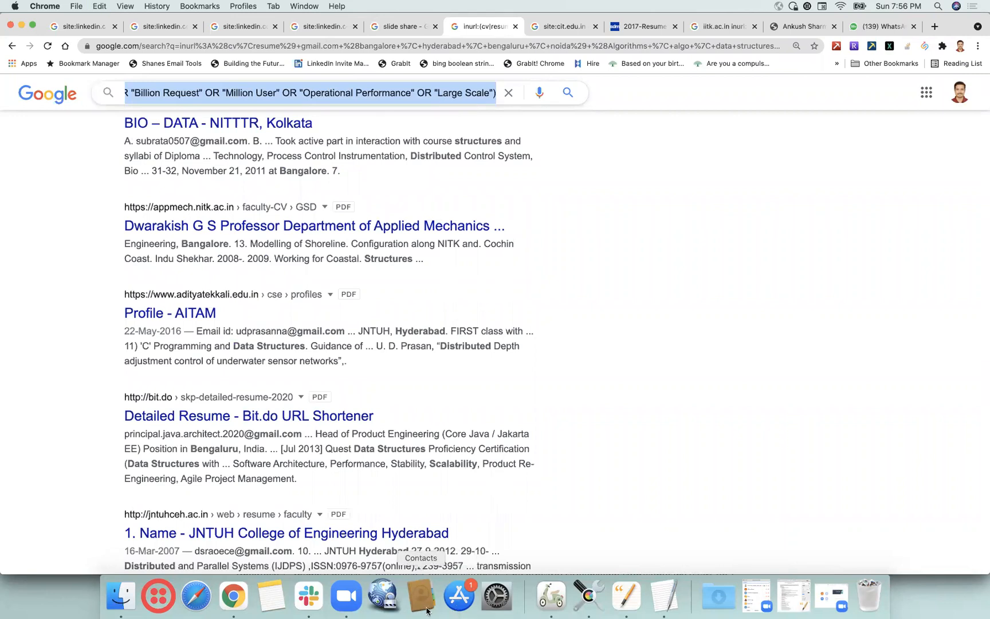
# Switch to the Batch 6 (1) document in Pages and paste the copied inurl:(cv|resume) gmail.com query at its end.
pyautogui.click(628, 596)
pyautogui.scroll(-15, 664, 442)
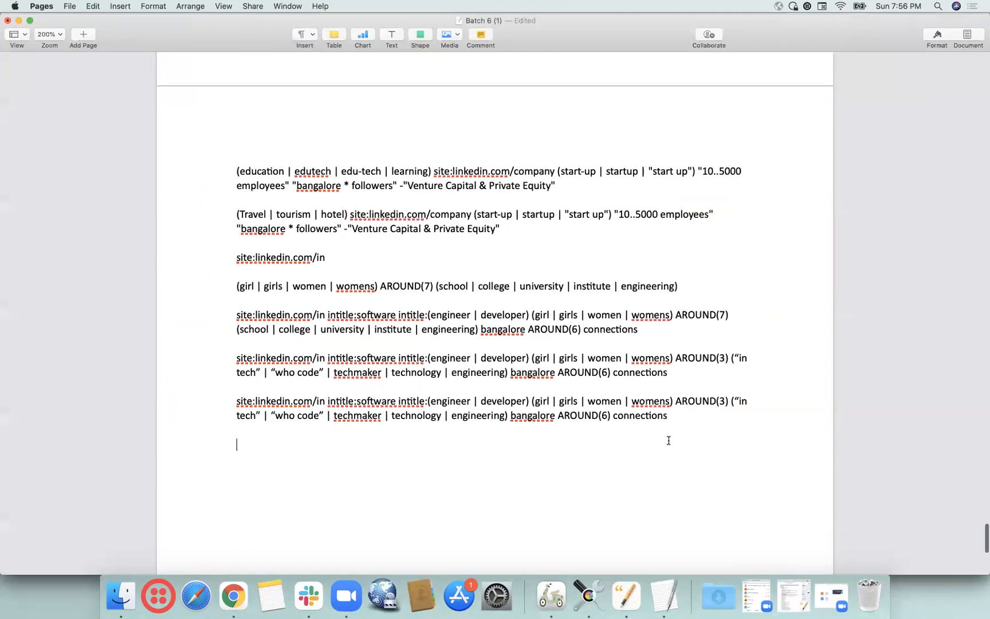
pyautogui.write('inurl:(cv|resume) gmail.com (bangalore | hyderabad | bengaluru | noida) (Algorithms | algo | data structures | data-structures) (Distributed OR "Distributed Systems" OR "Distributed Architecture" OR "Distributed Network" OR Scalability OR Scalability OR Scalable OR Scalable OR Scalability OR "Billion Request" OR "Million User" OR "Operational Performance" OR "Large Scale")')
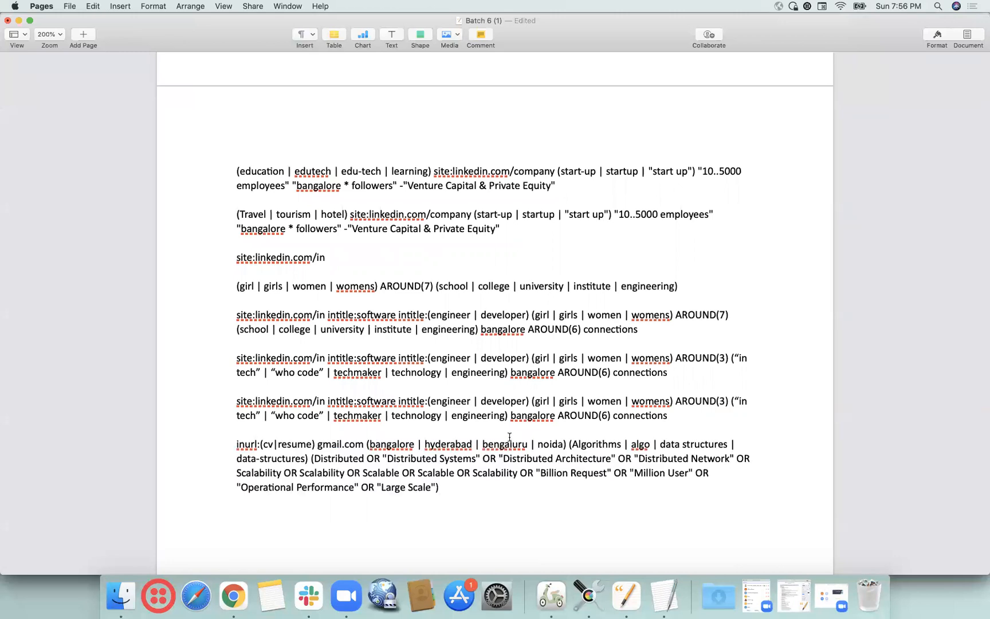
# Return to Chrome and examine the resume results of the inurl:(cv|resume) gmail.com query.
pyautogui.press('super+Tab')
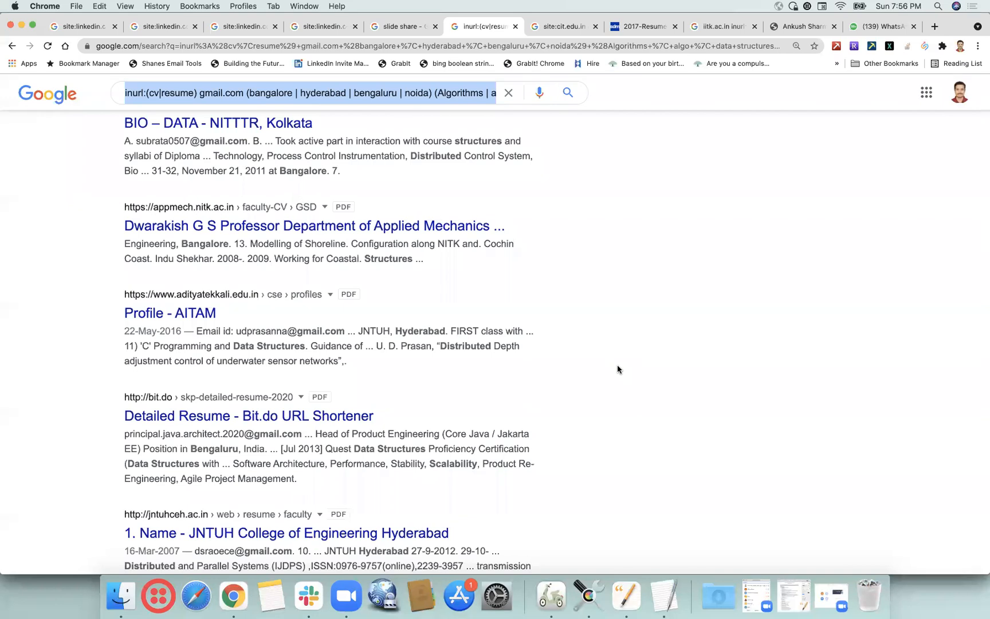
pyautogui.scroll(-1, 625, 334)
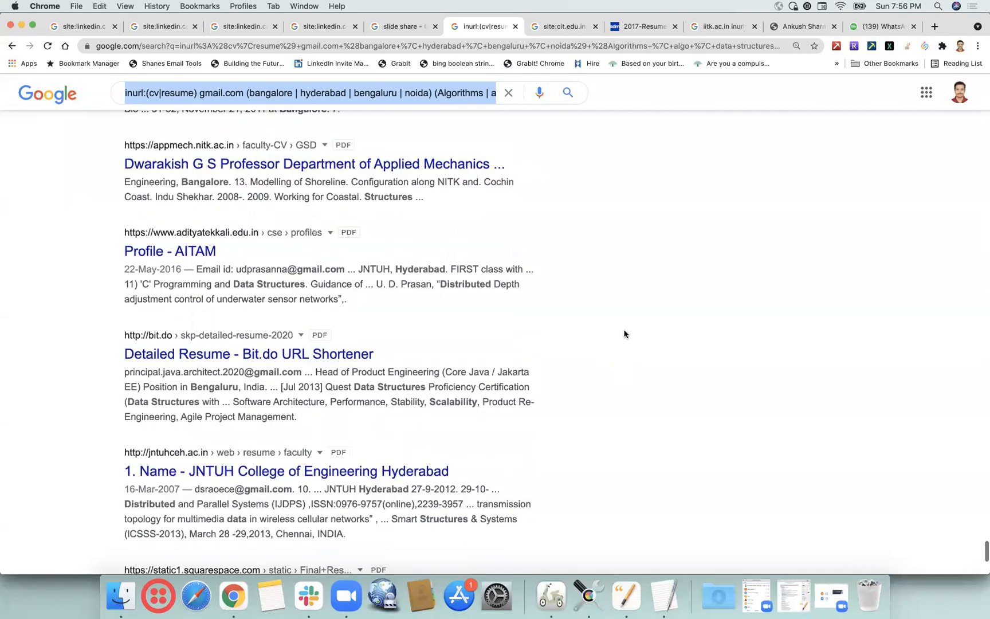
pyautogui.click(609, 87)
pyautogui.scroll(-10, 659, 157)
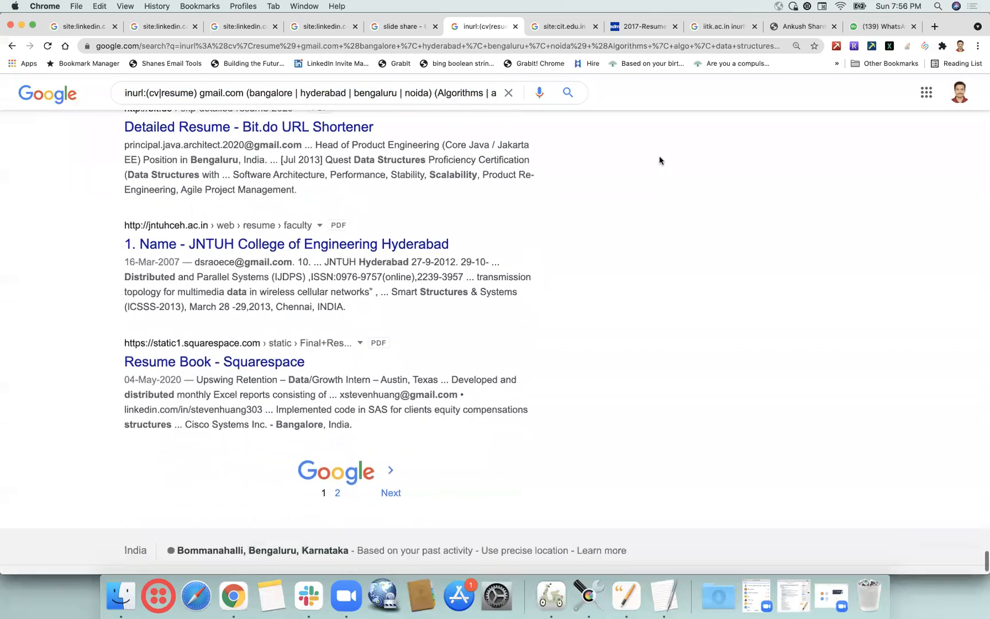
pyautogui.scroll(-20, 659, 160)
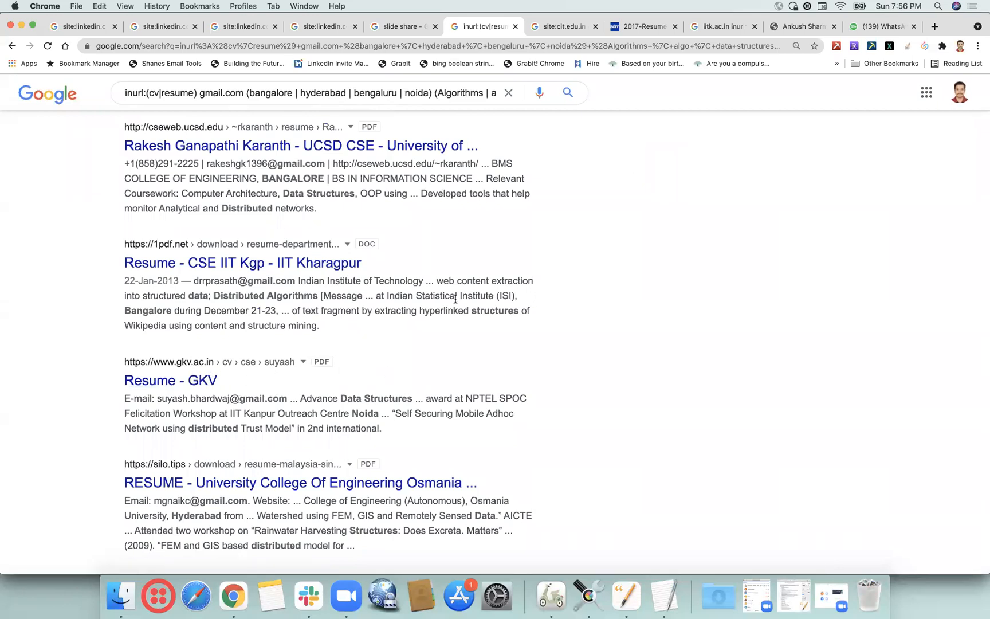
pyautogui.scroll(-3, 455, 298)
pyautogui.scroll(10, 455, 298)
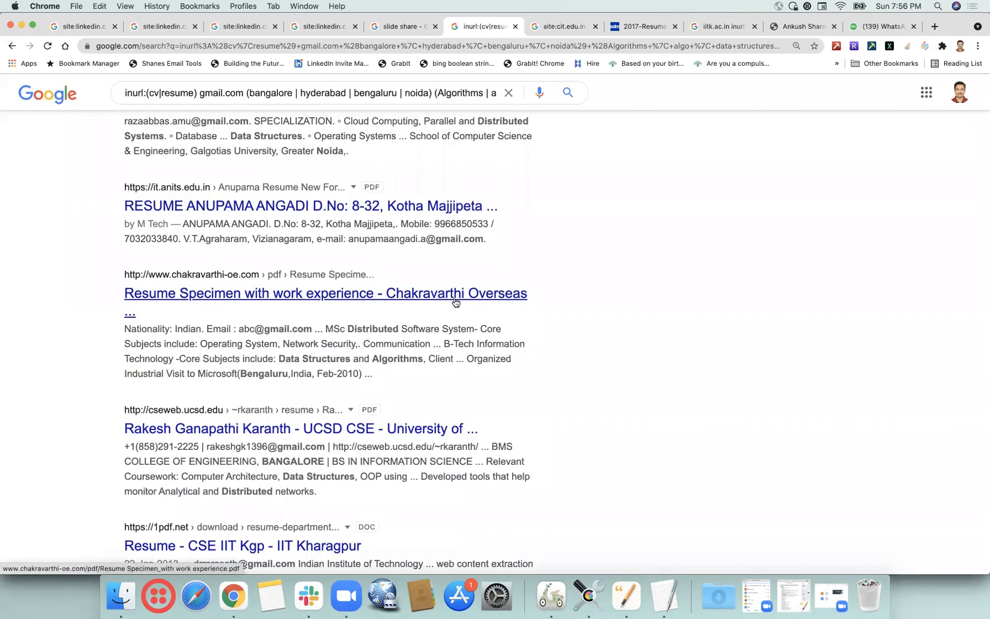
pyautogui.scroll(2, 456, 302)
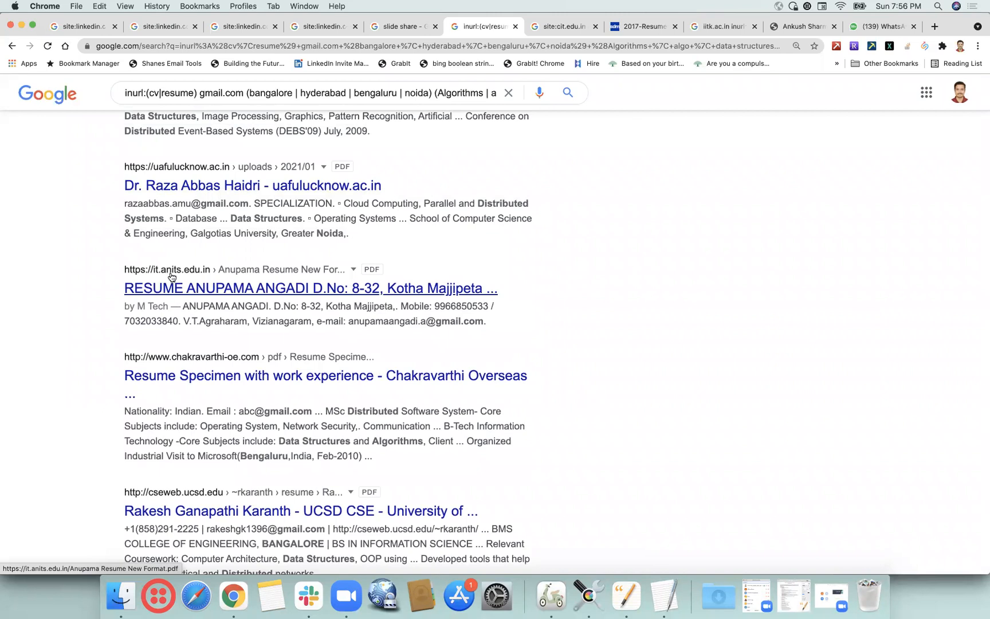
pyautogui.scroll(5, 319, 215)
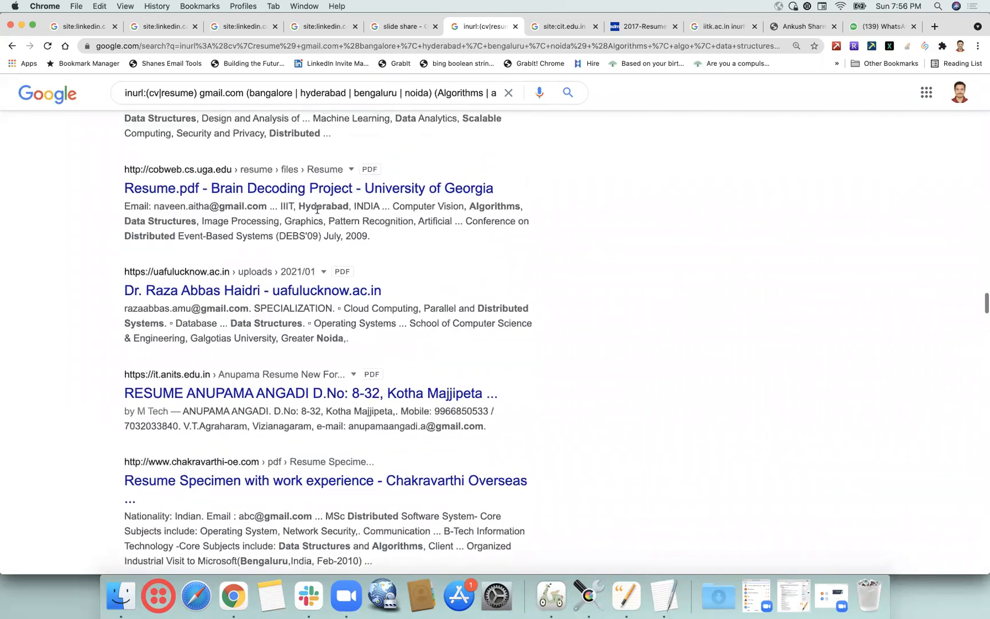
pyautogui.scroll(12, 317, 210)
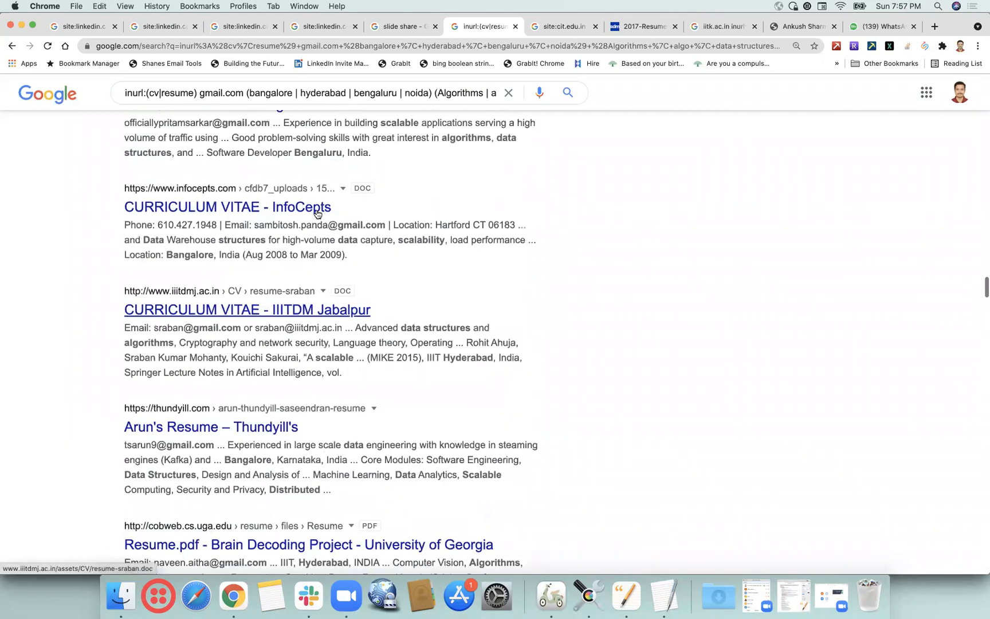
pyautogui.scroll(7, 317, 214)
# Open the first Coimbatore Institute of Technology resume from the site:cit.edu.in results in a new tab, view it and return to the results.
pyautogui.click(564, 26)
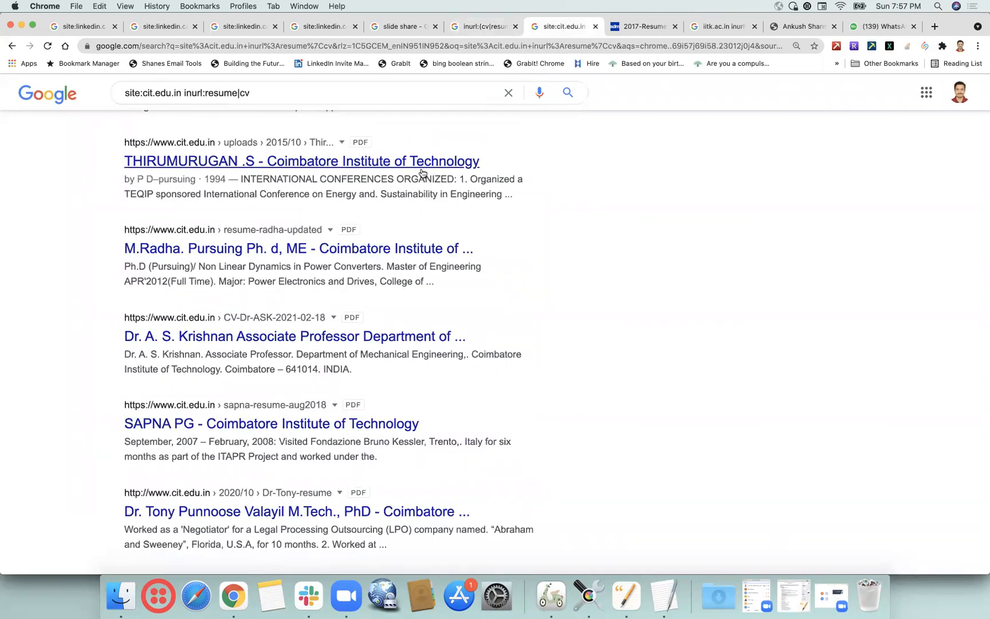
pyautogui.scroll(10, 408, 234)
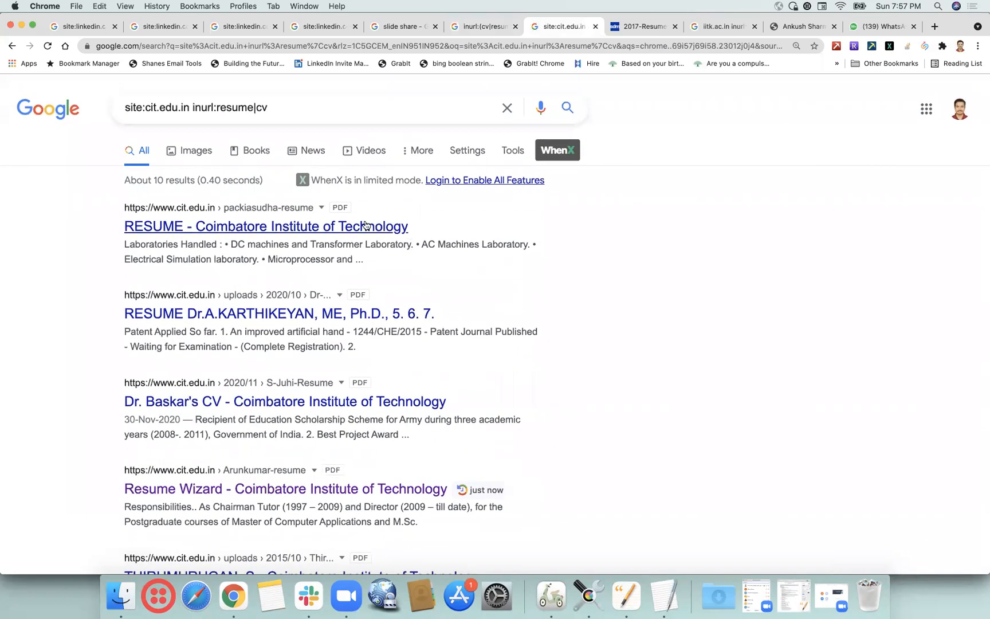
pyautogui.rightClick(351, 232)
pyautogui.click(355, 235)
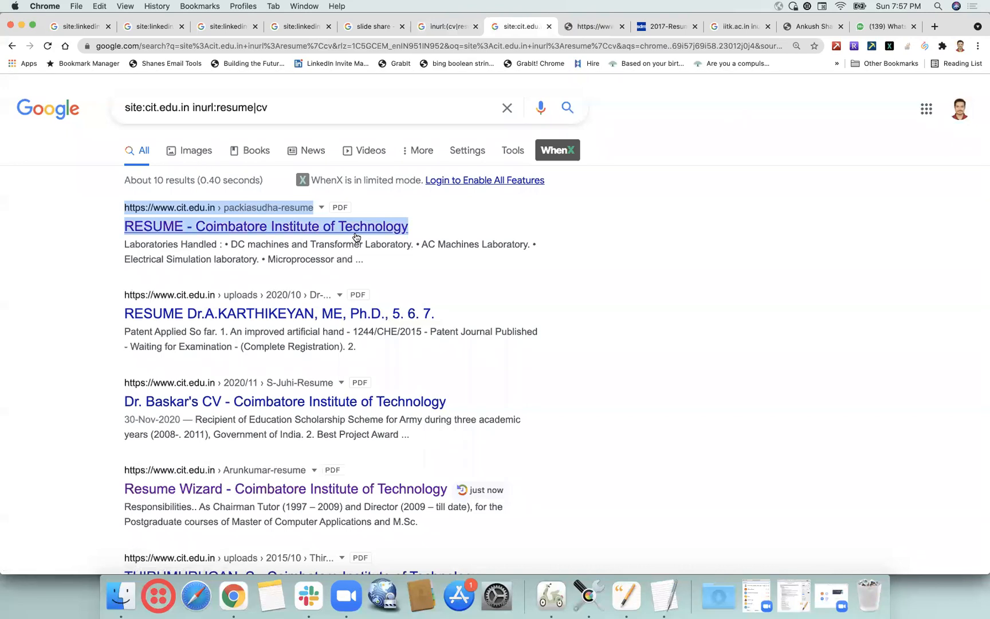
pyautogui.click(574, 29)
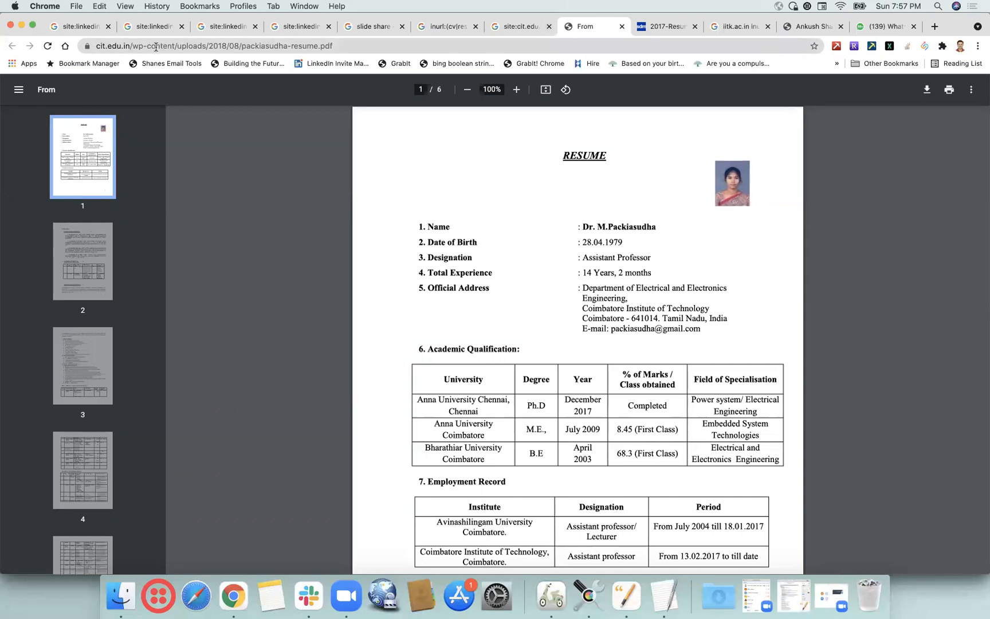
pyautogui.click(513, 30)
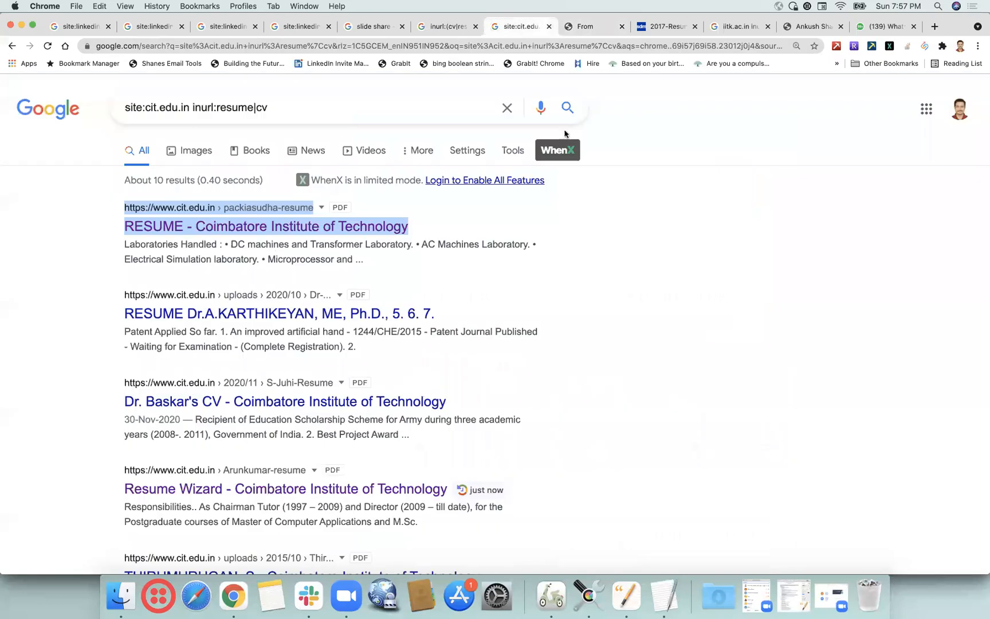
pyautogui.scroll(-5, 583, 227)
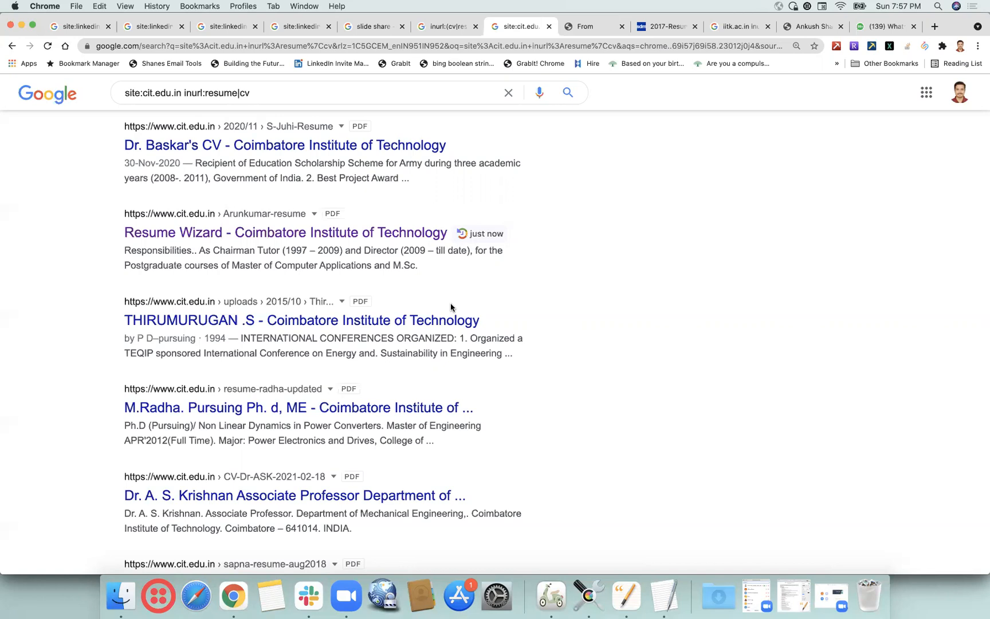
# Switch to the Table of Content document in Pages and review the list of sourcing training topics.
pyautogui.click(793, 599)
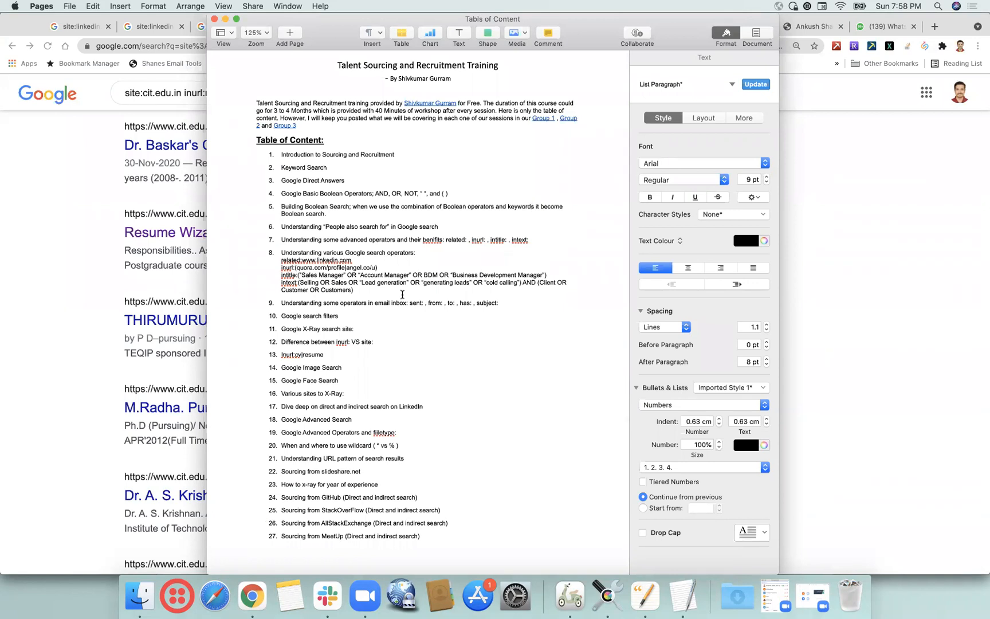
pyautogui.scroll(-3, 412, 325)
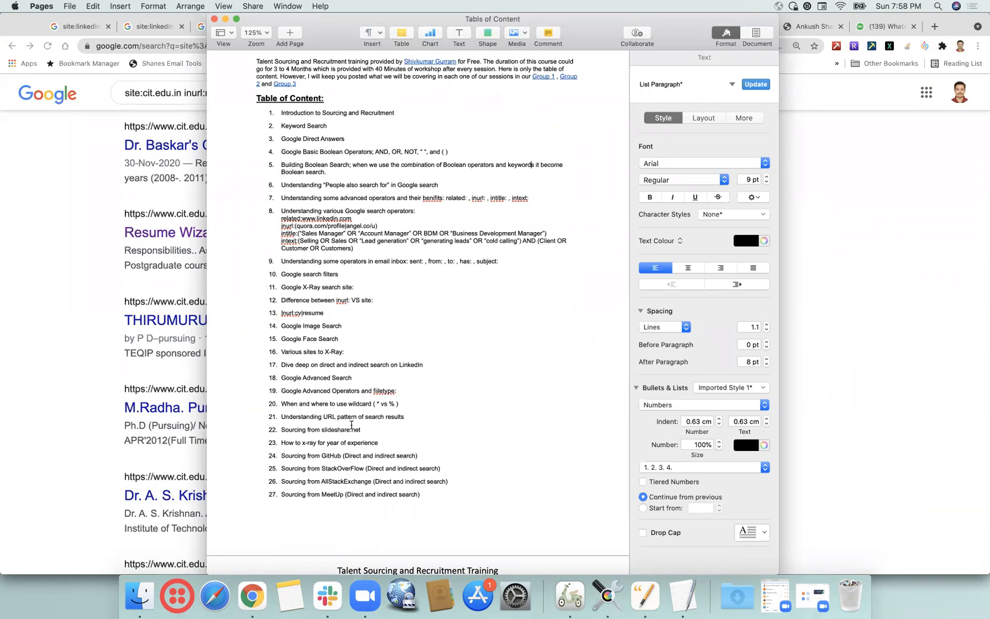
# Highlight the topic "Understanding URL pattern of search results" in the table of contents and review the remaining topics through its closing section.
pyautogui.moveTo(281, 417); pyautogui.dragTo(417, 419)
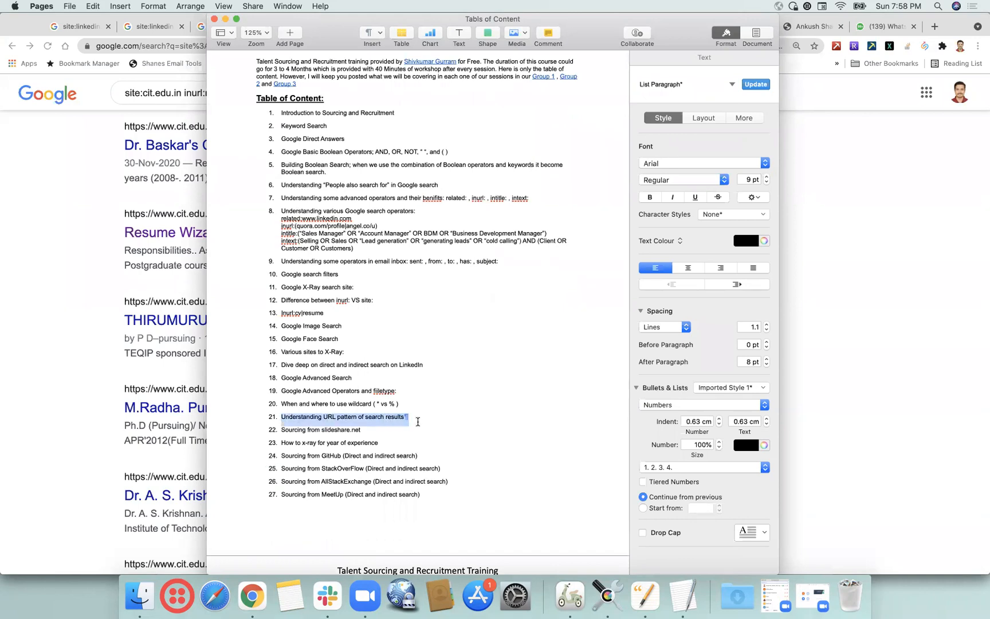
pyautogui.scroll(-5, 416, 419)
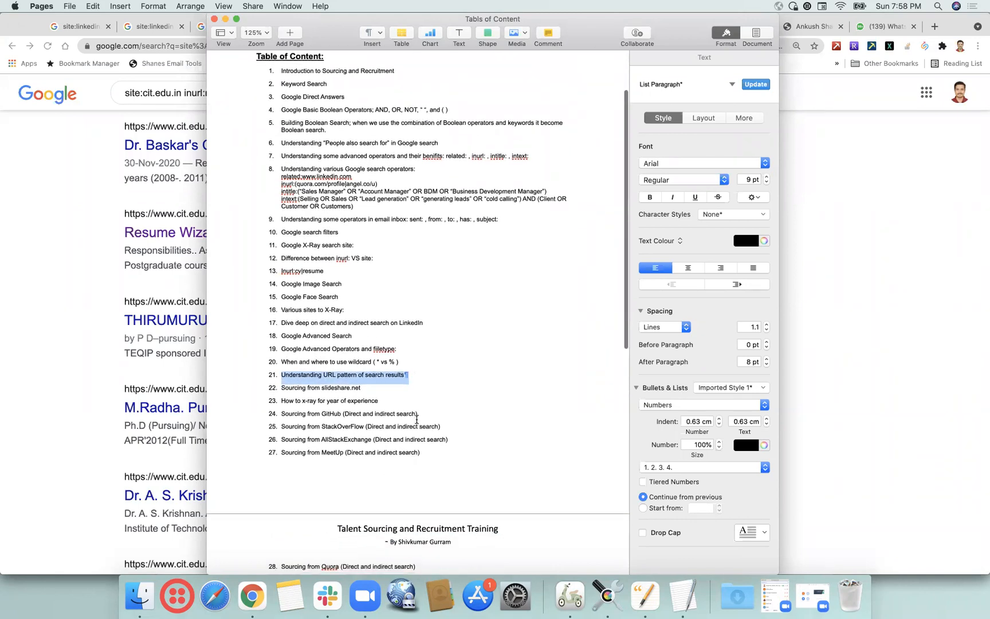
pyautogui.scroll(-10, 417, 420)
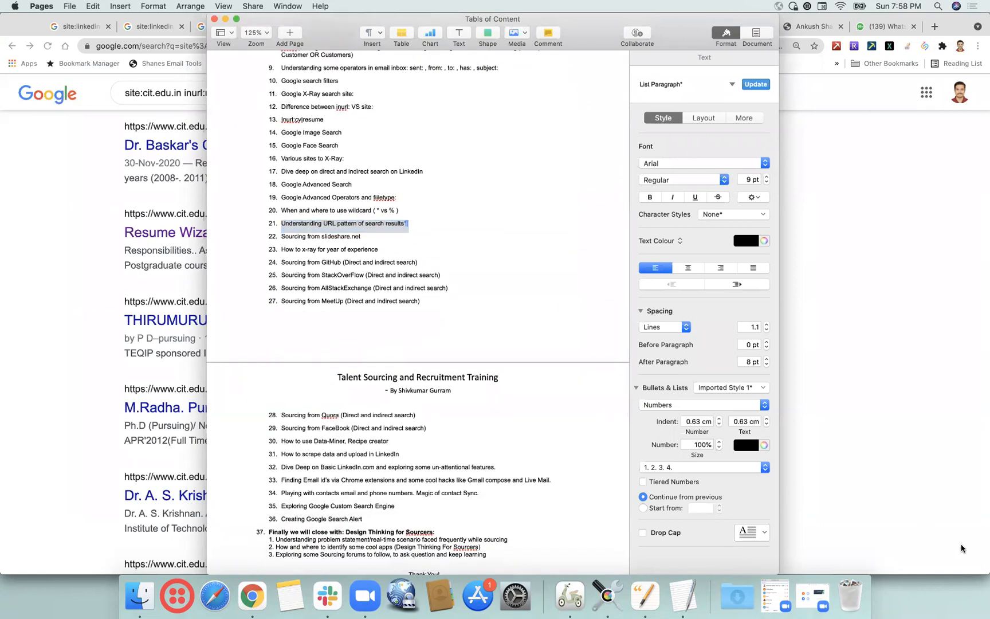
# Return to Chrome and repeat the site:cit.edu.in inurl:resume|cv search with the omitted results included.
pyautogui.click(844, 331)
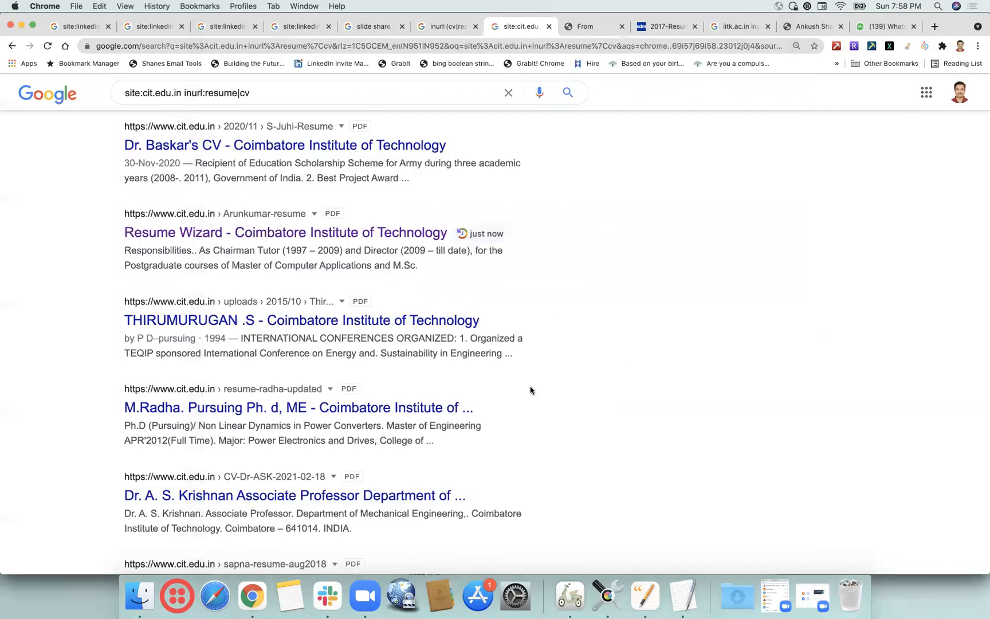
pyautogui.scroll(-1, 530, 390)
pyautogui.scroll(-10, 530, 390)
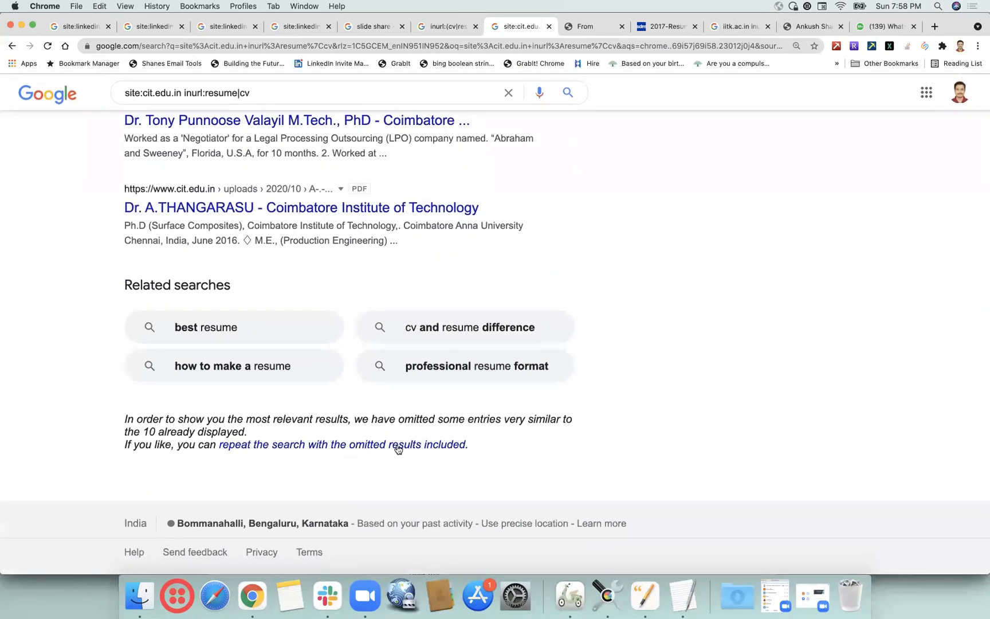
pyautogui.click(398, 446)
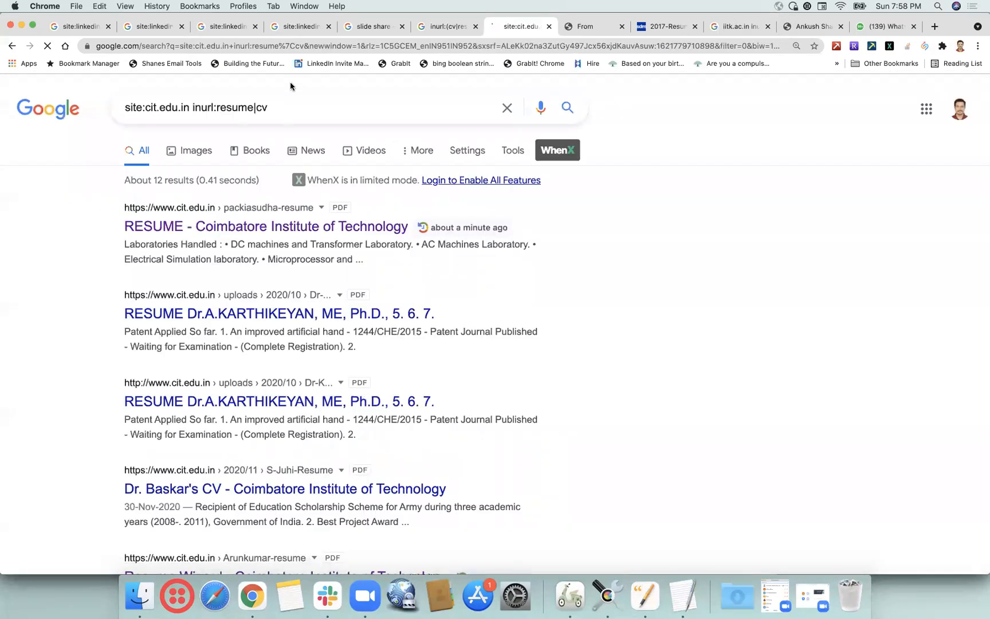